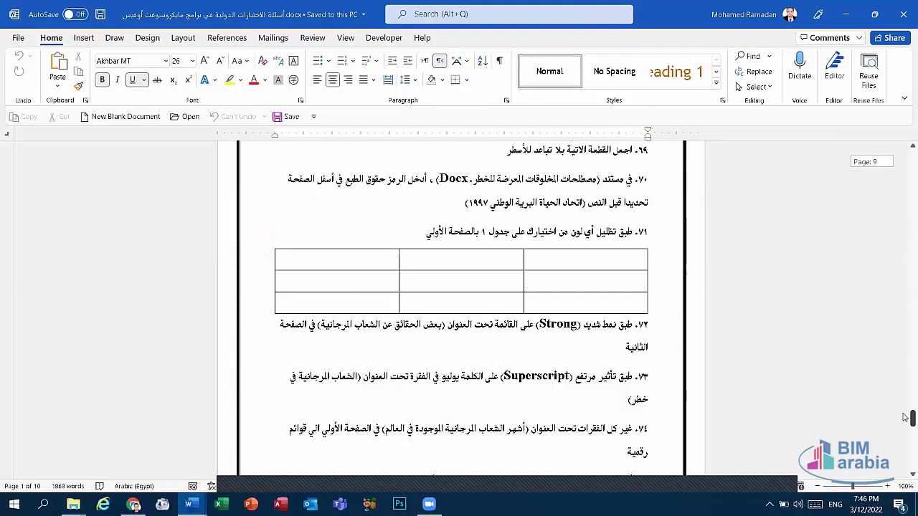
Scroll through the Arabic exam document and bring its window back into focus.
mouse_move(905, 423)
left_mouse_down()
mouse_move(905, 455)
mouse_move(905, 438)
left_mouse_up()
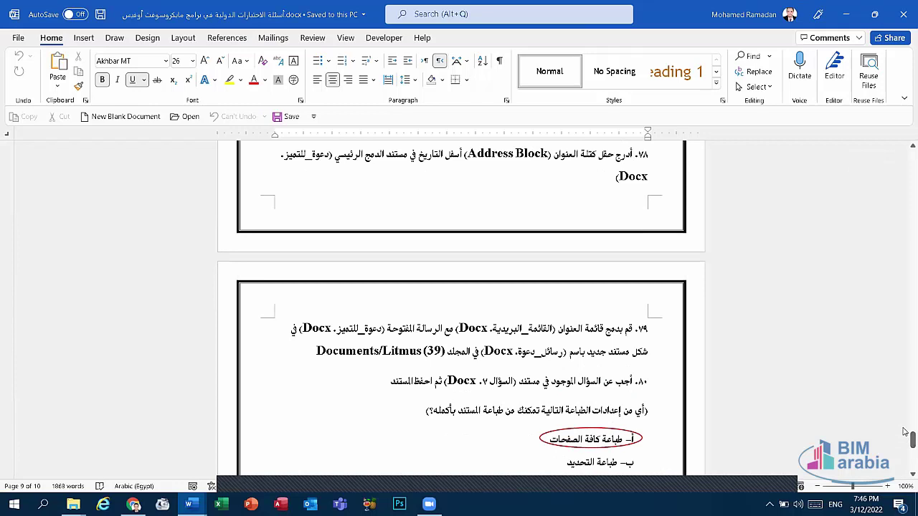
scroll(590, 239, "up", 3)
scroll(590, 239, "up", 2)
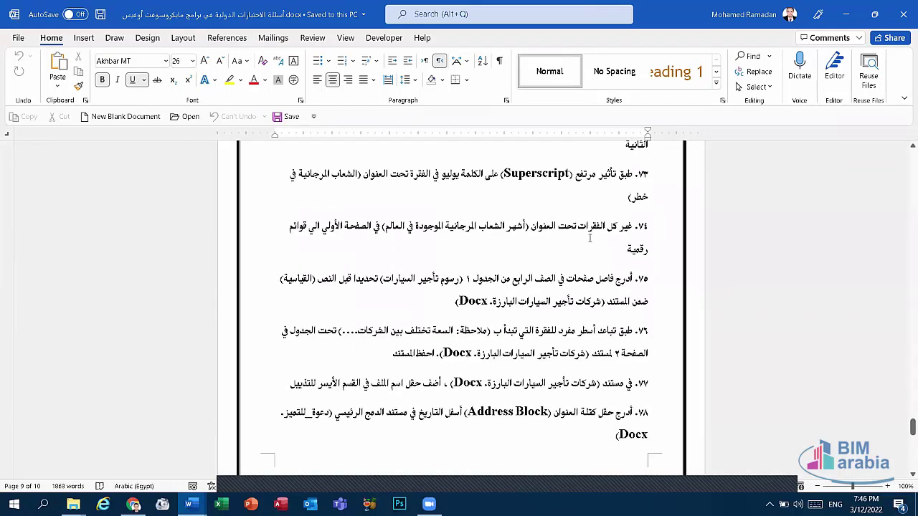
scroll(590, 239, "up", 1)
scroll(590, 240, "up", 1)
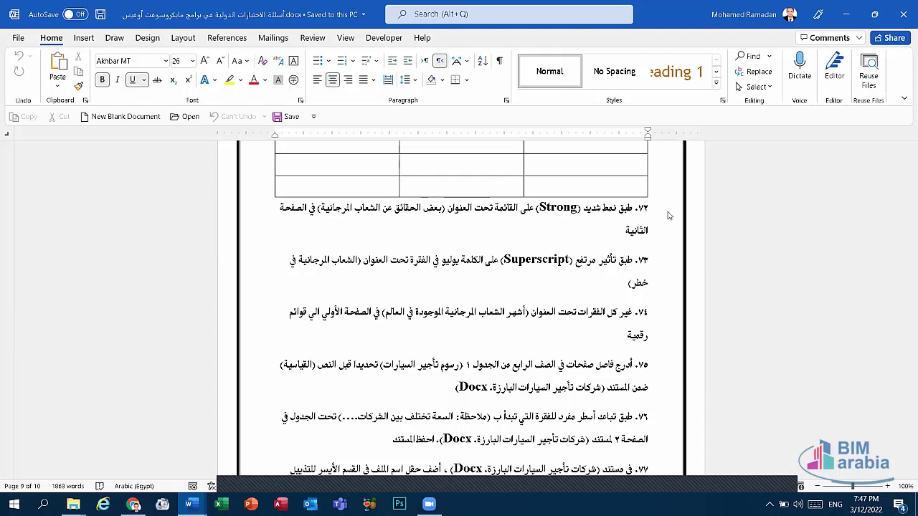
scroll(574, 287, "down", 1)
scroll(595, 350, "down", 1)
scroll(594, 349, "down", 3)
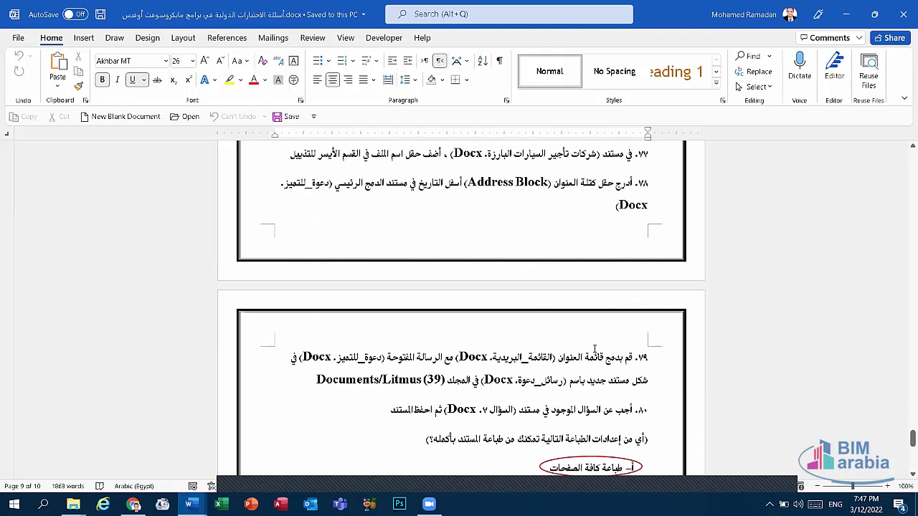
scroll(594, 349, "down", 1)
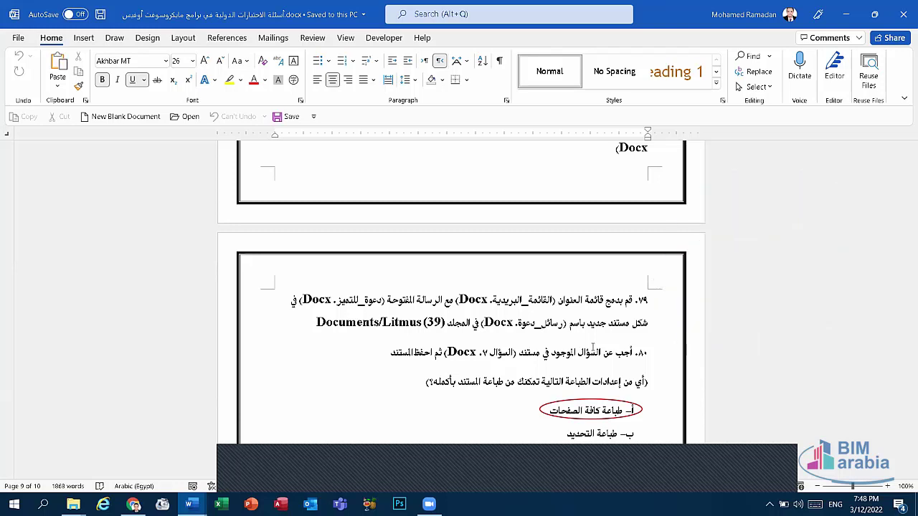
left_click(469, 477)
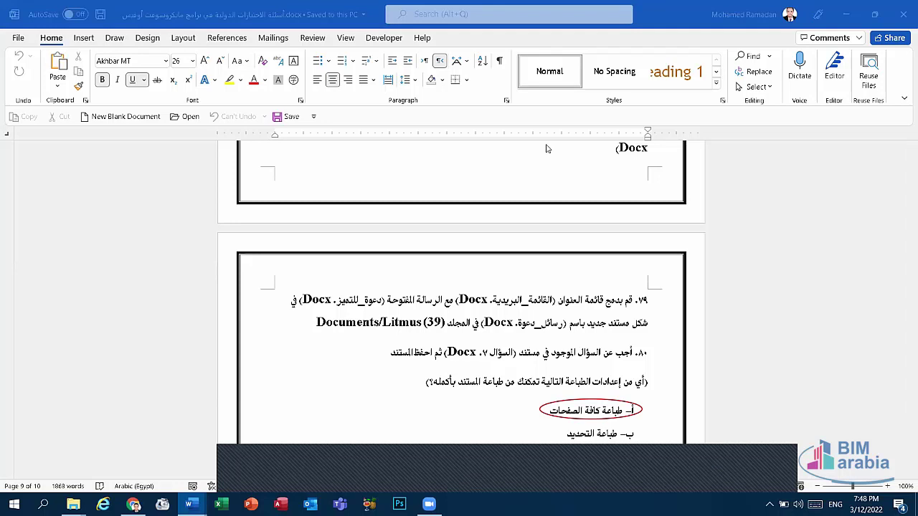
left_click(423, 389)
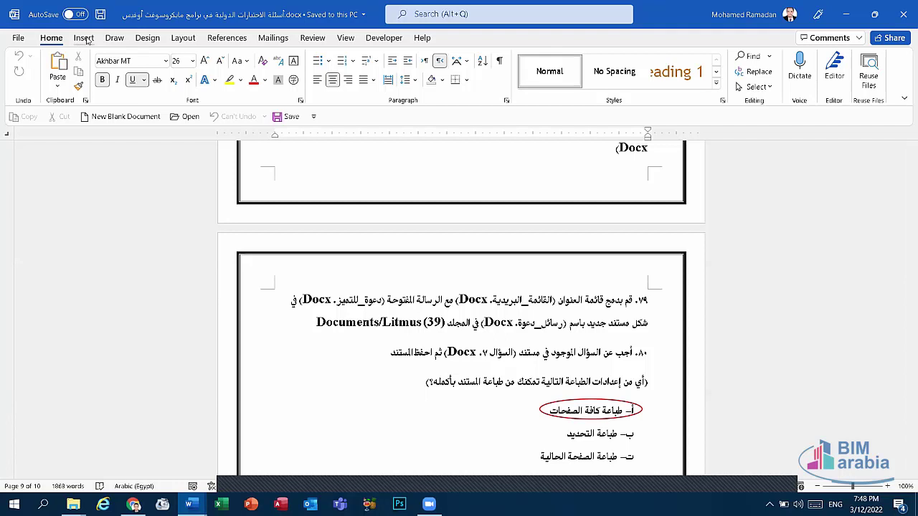
Minimize both the Arabic exam questions document and the sample-paragraphs Document1.
left_click(83, 37)
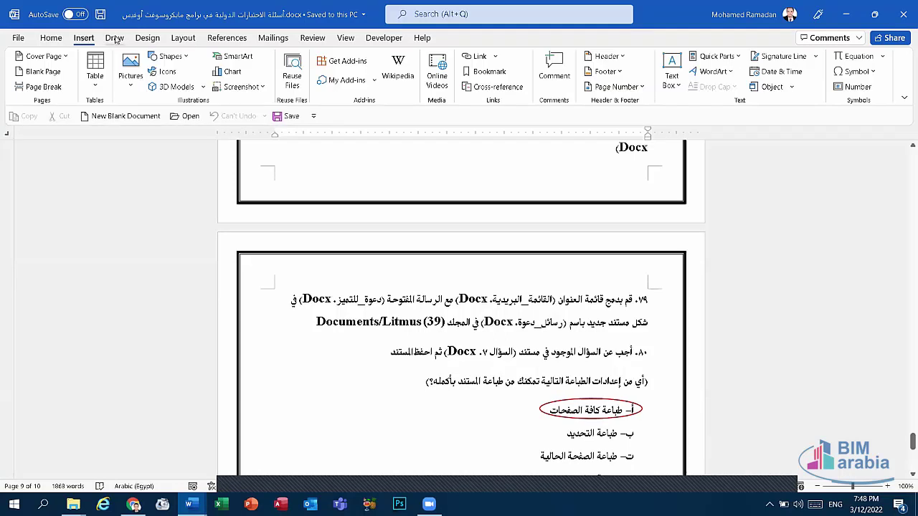
left_click(173, 43)
left_click(847, 14)
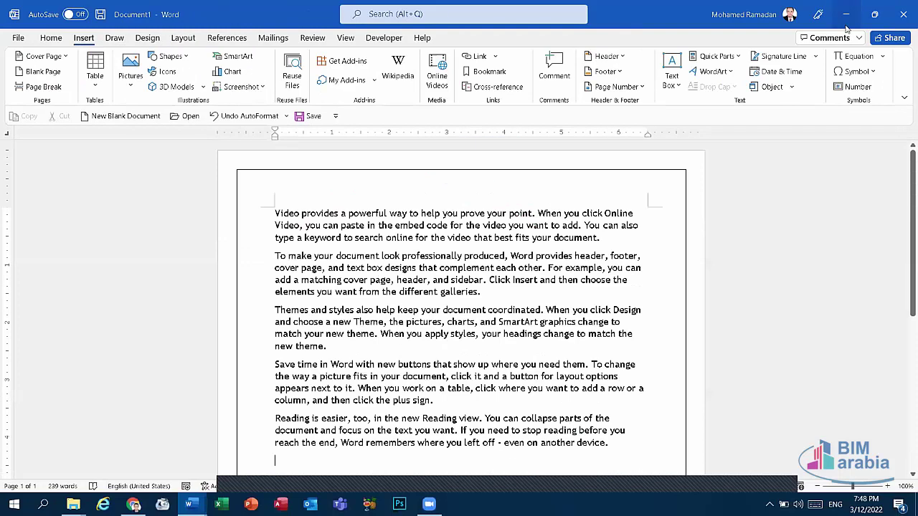
left_click(848, 14)
Minimize File Explorer and dismiss the desktop's right-click menu.
left_click(846, 8)
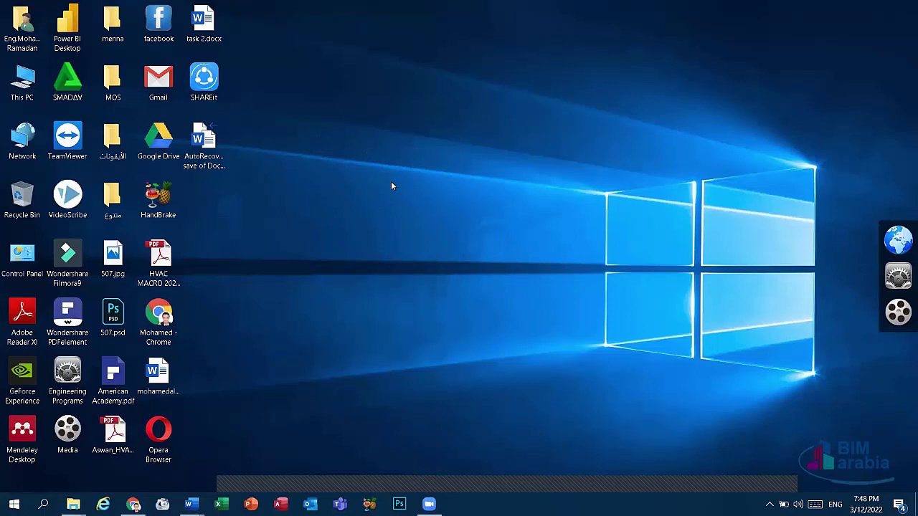
right_click(387, 142)
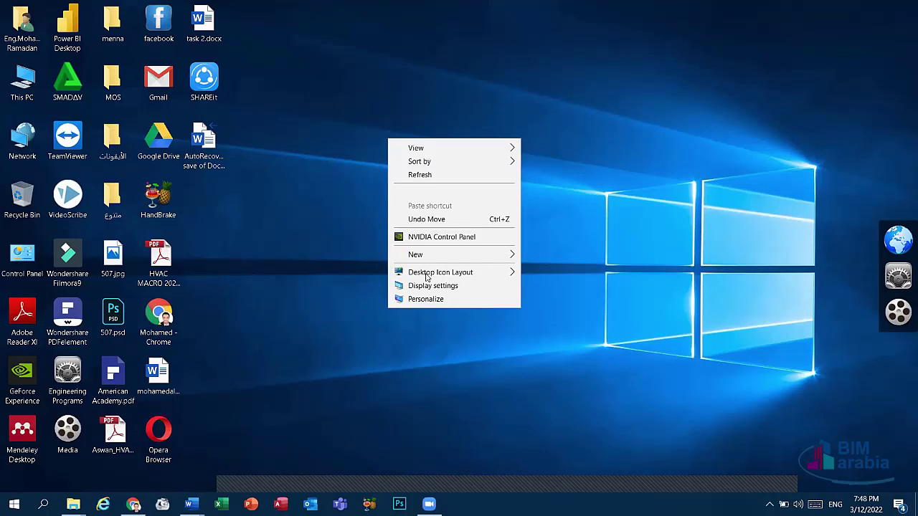
left_click(390, 438)
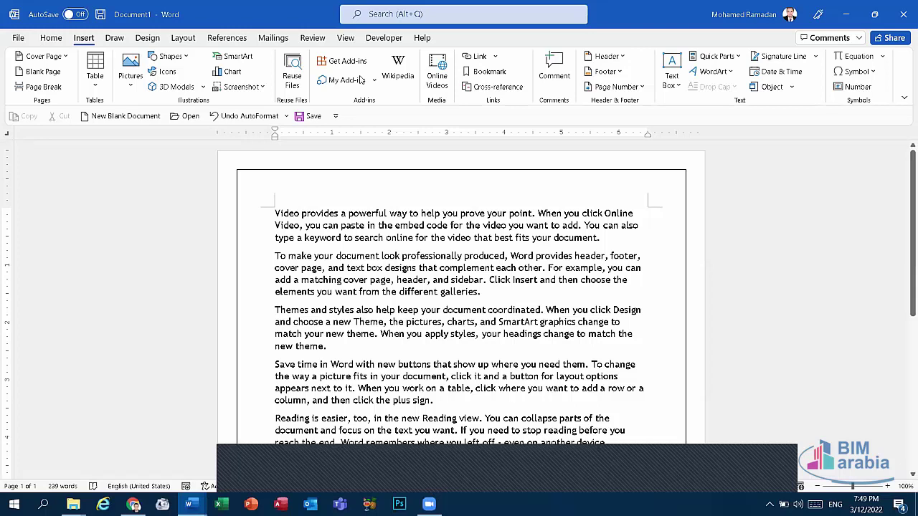
Break Video, Themes and Reading onto their own lines, then select Video for a heading level.
left_click(241, 39)
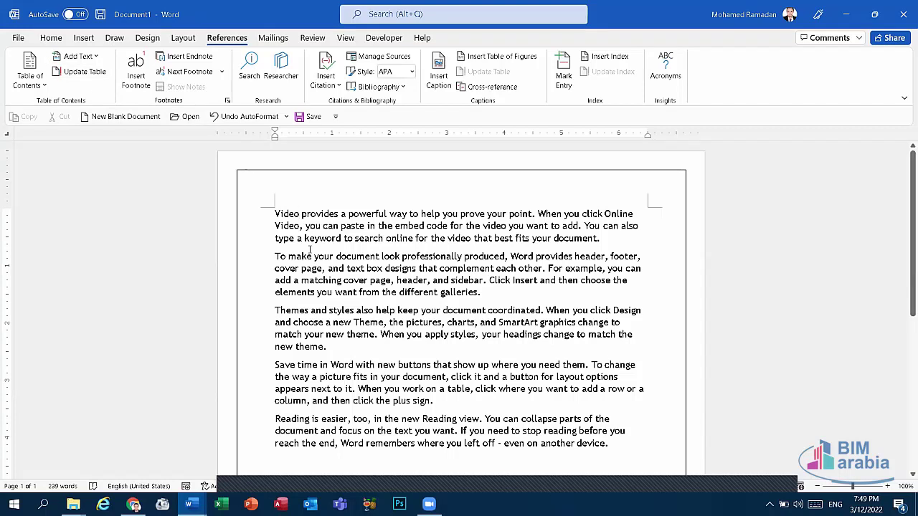
key("Return")
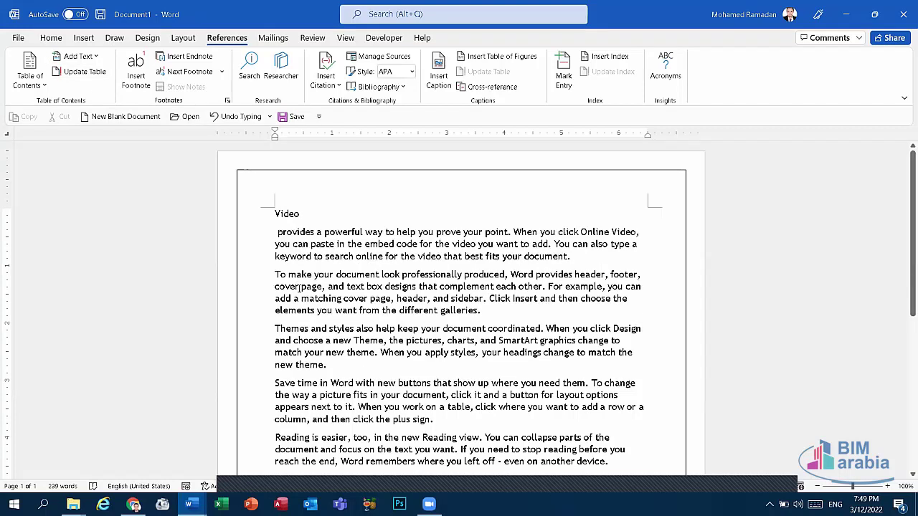
left_click(309, 329)
key("Return")
scroll(316, 330, "down", 1)
scroll(301, 334, "down", 1)
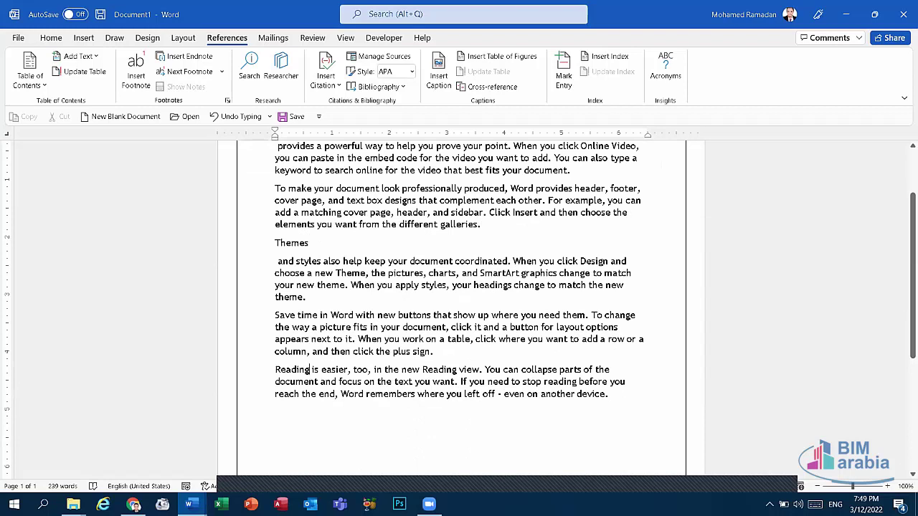
key("Return")
scroll(363, 284, "up", 2)
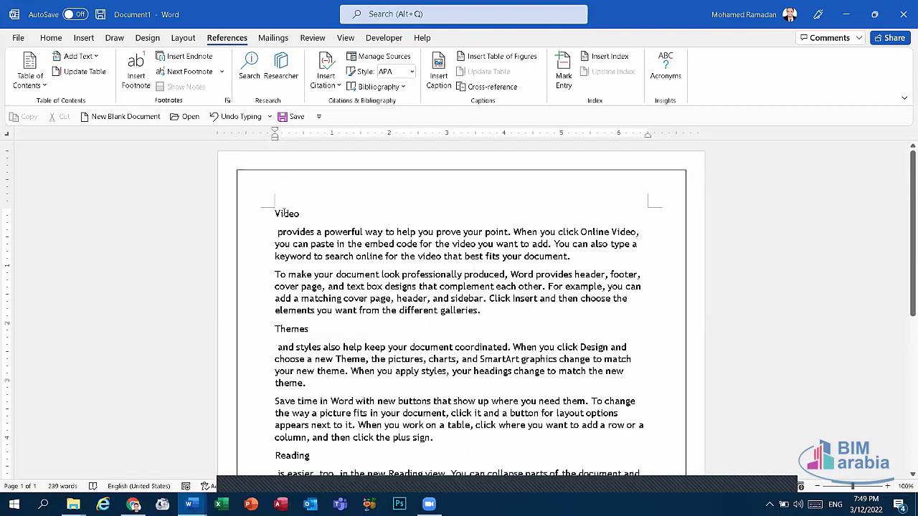
double_click(281, 213)
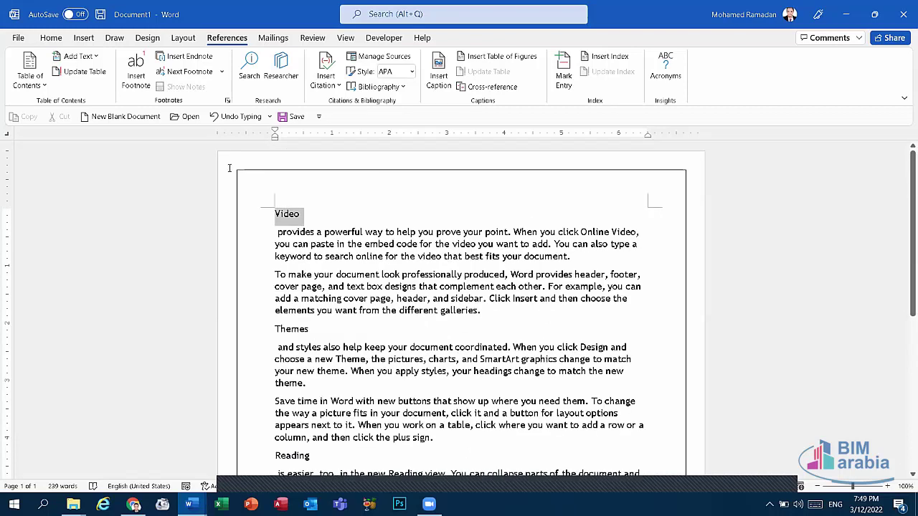
left_click(91, 60)
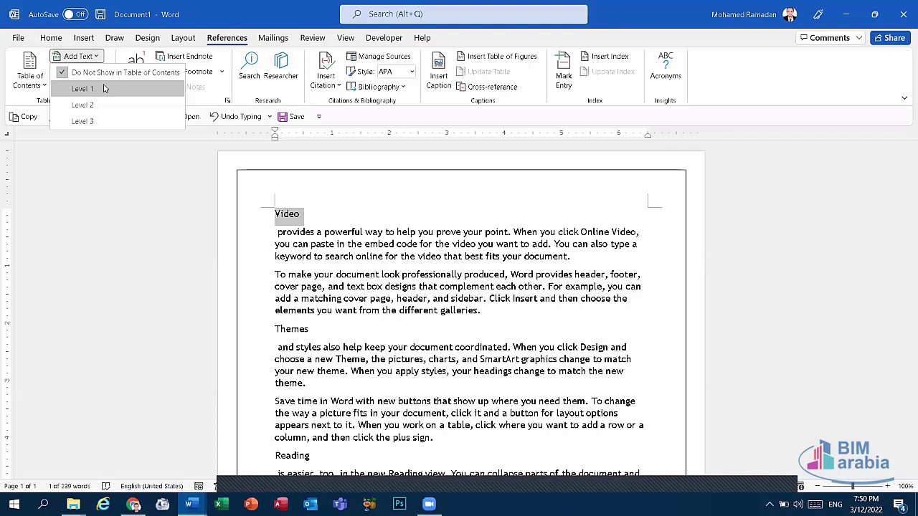
Make Video, Themes and Reading Level 1 headings via References > Add Text.
left_click(104, 87)
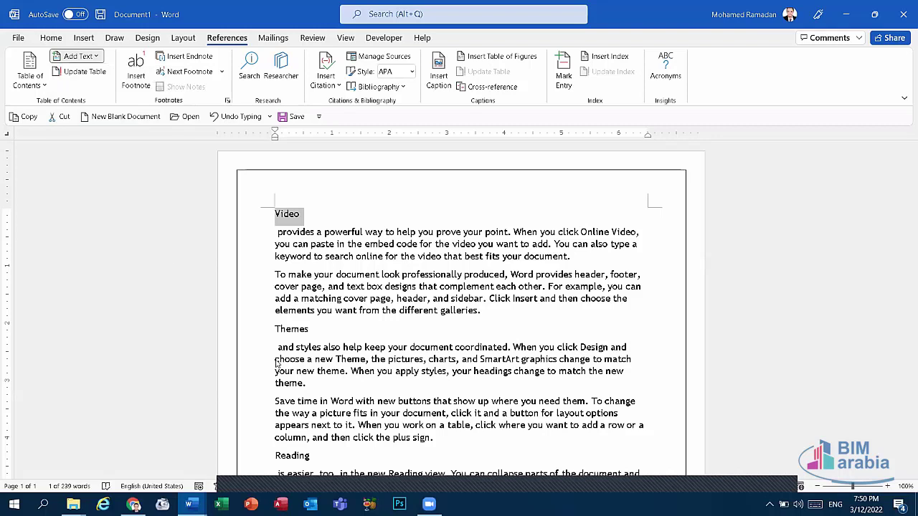
left_click(312, 329)
left_click(251, 337)
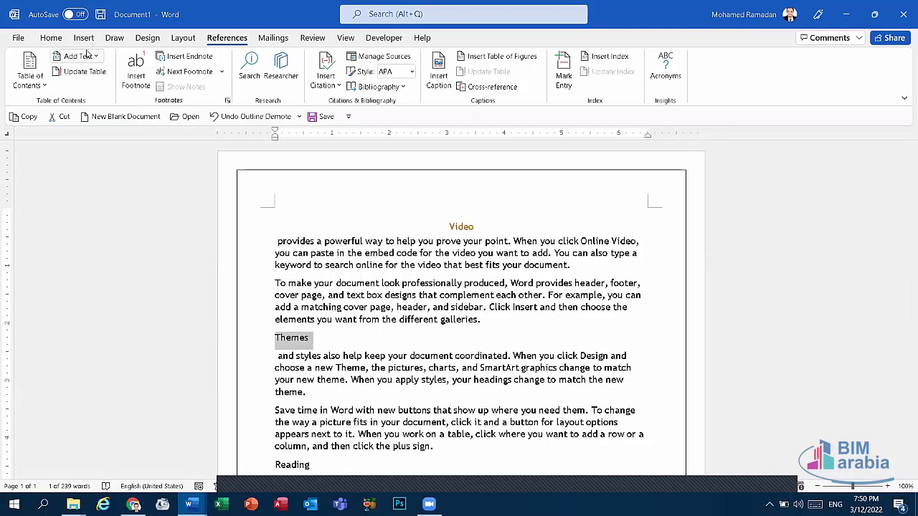
left_click(87, 56)
left_click(102, 89)
scroll(332, 267, "down", 3)
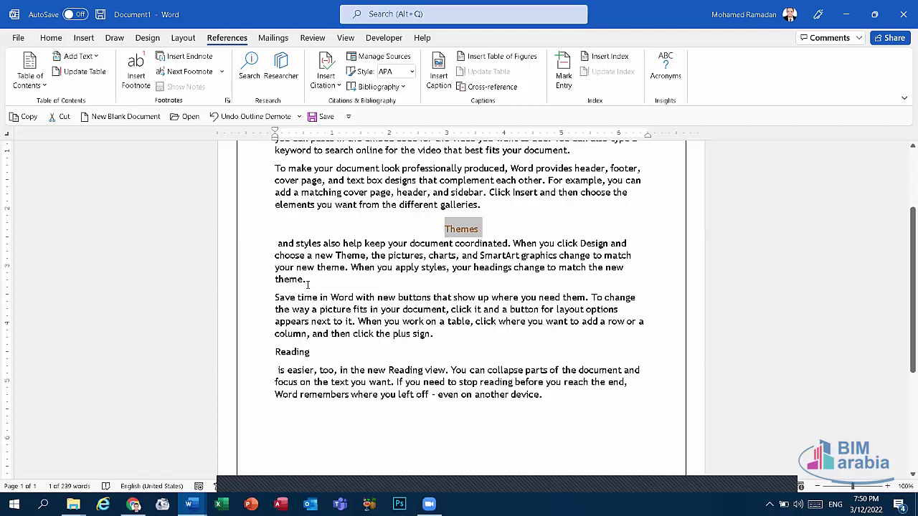
left_click(228, 352)
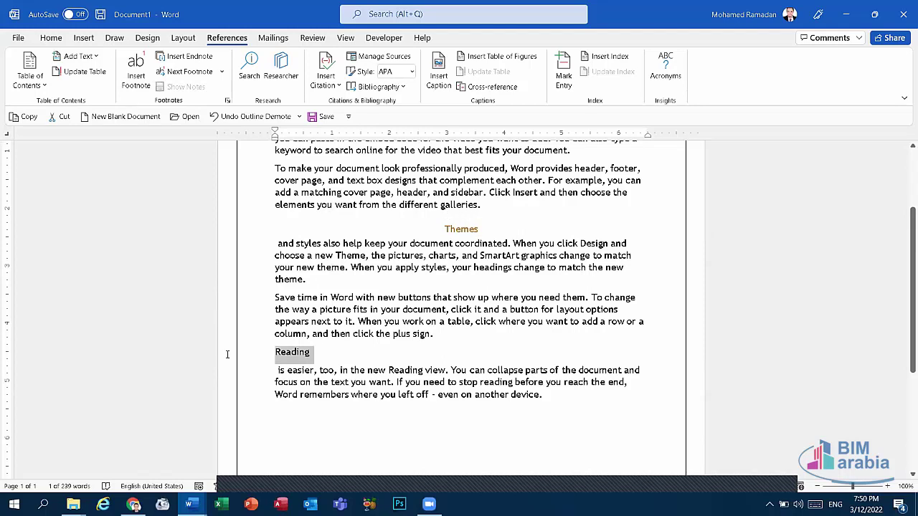
left_click(80, 56)
left_click(104, 94)
scroll(221, 198, "down", 3)
scroll(414, 297, "down", 2)
Insert an Automatic Table 1 table of contents on the empty last line.
left_click(414, 301)
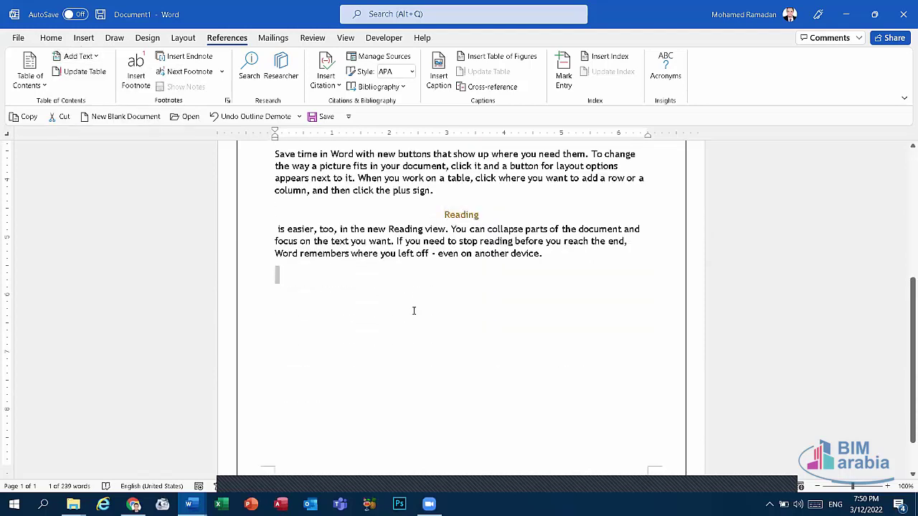
left_click(15, 63)
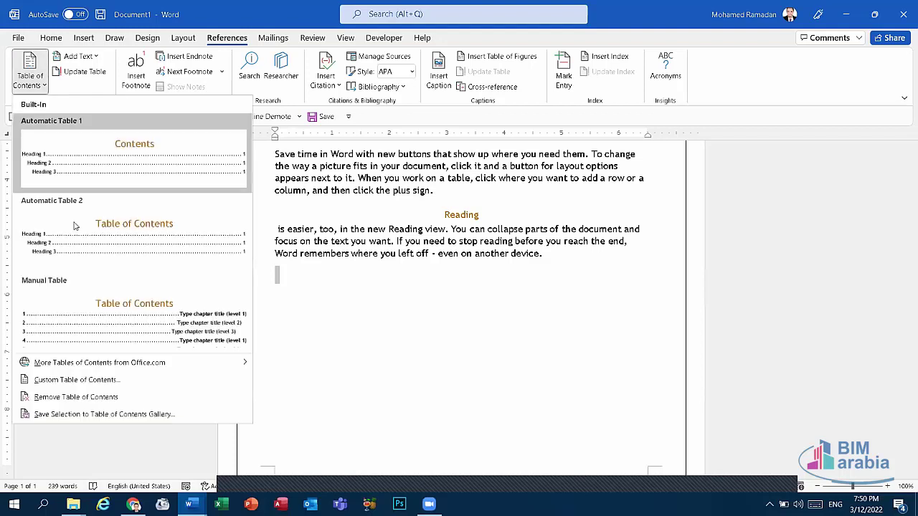
left_click(111, 175)
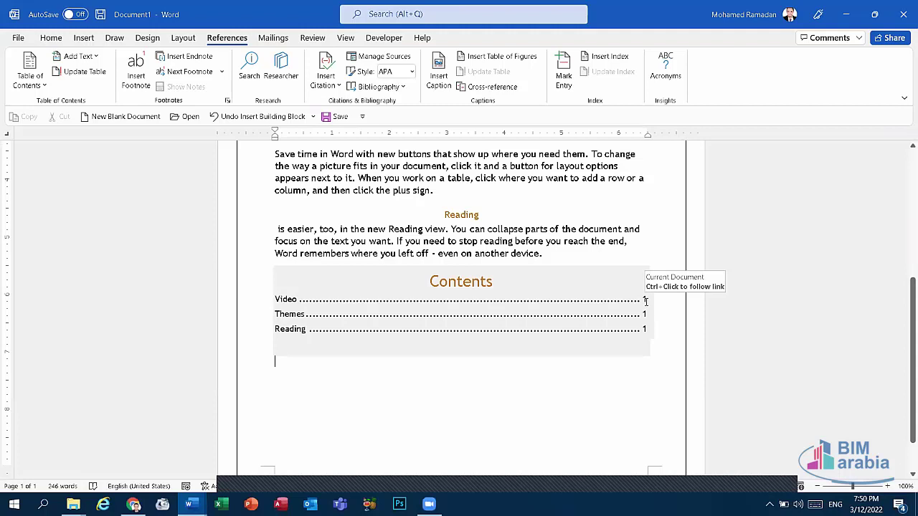
scroll(537, 261, "up", 2)
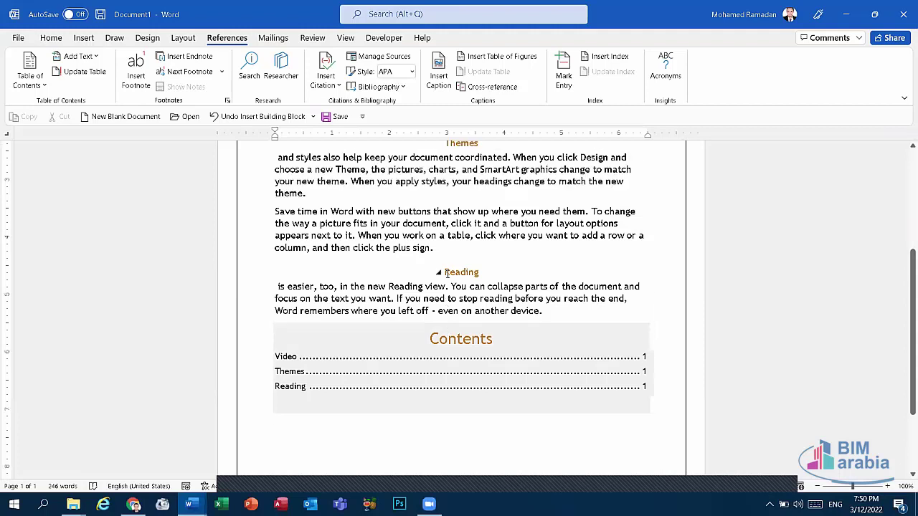
Add a footnote after the word 'provides', then undo it.
scroll(452, 271, "up", 5)
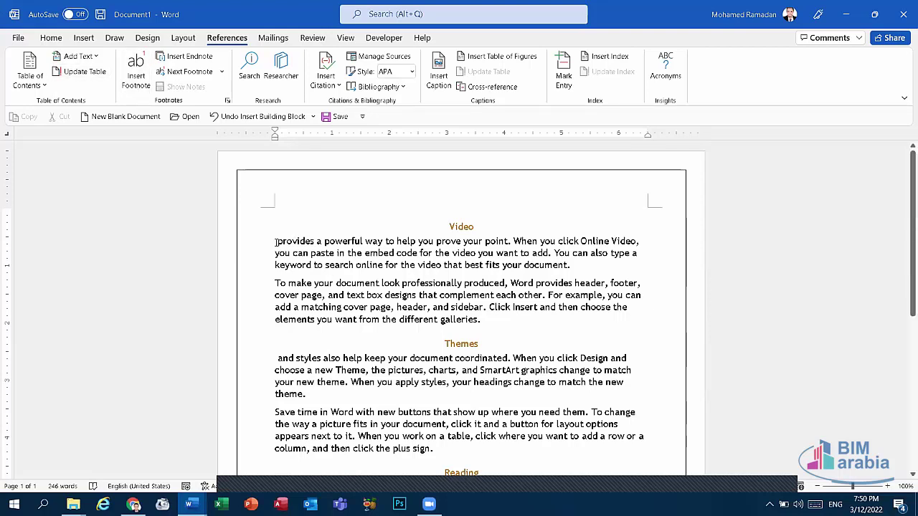
double_click(281, 242)
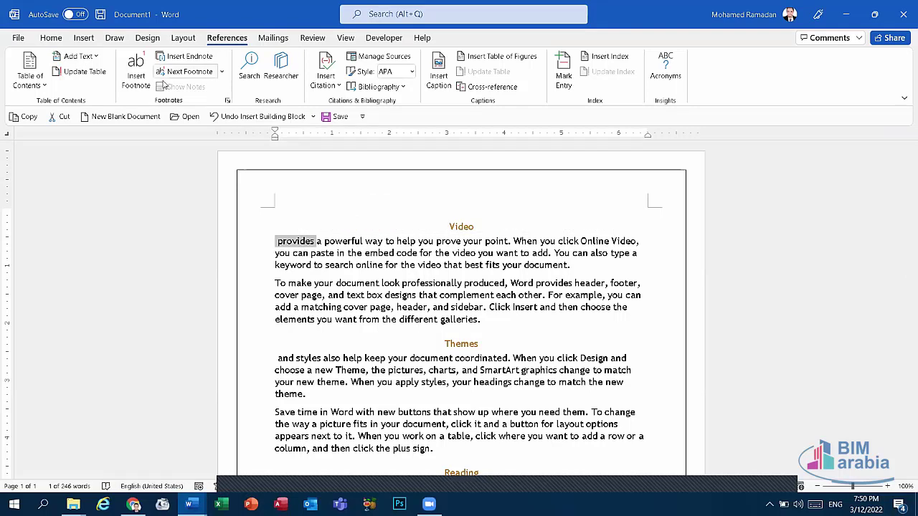
left_click(136, 75)
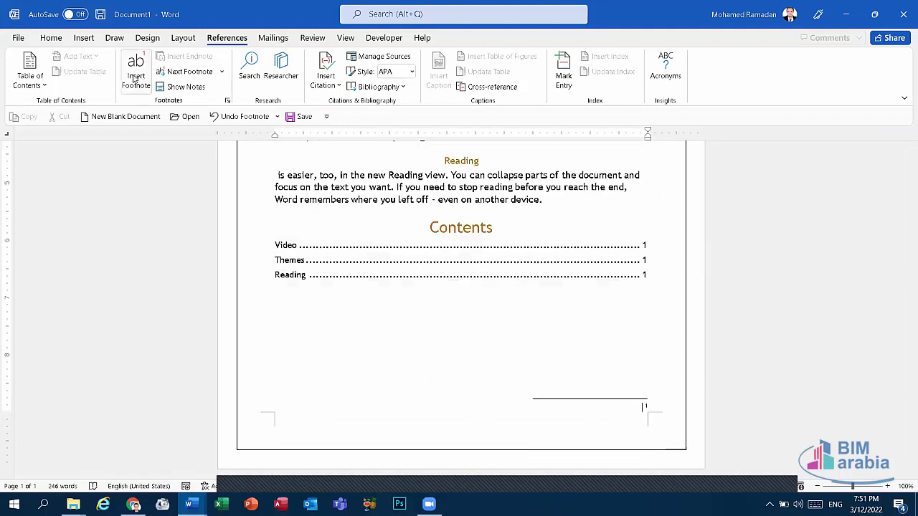
left_click(256, 118)
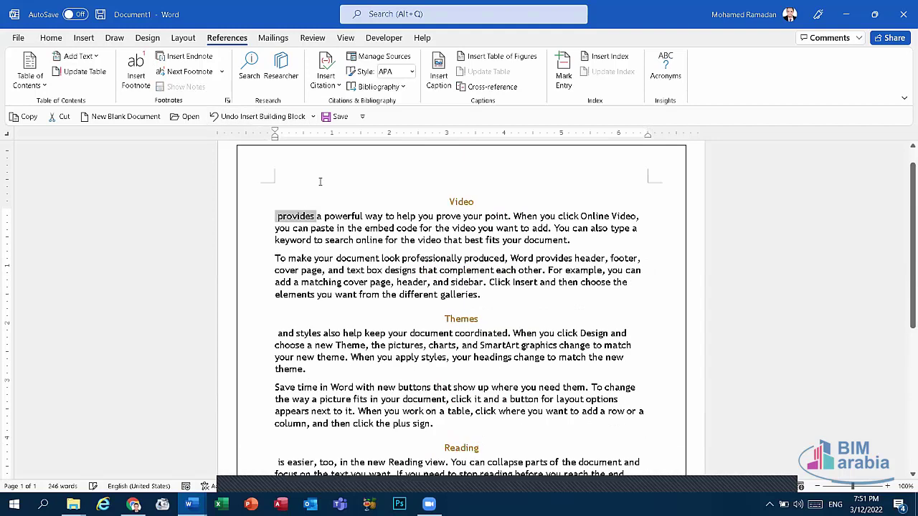
left_click(328, 80)
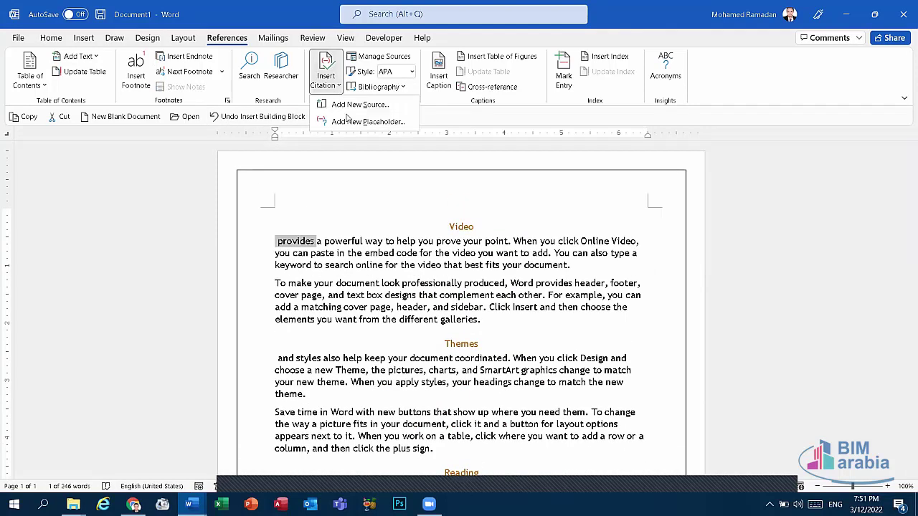
left_click(355, 105)
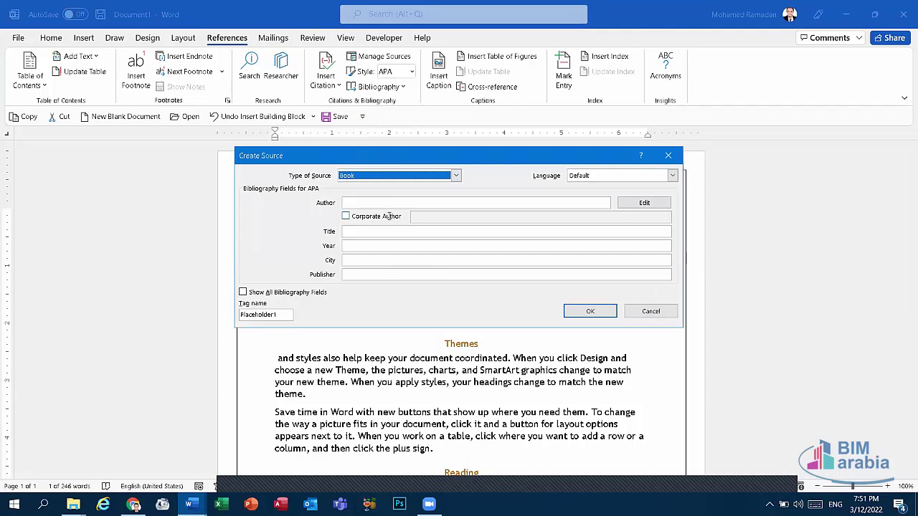
left_click(636, 312)
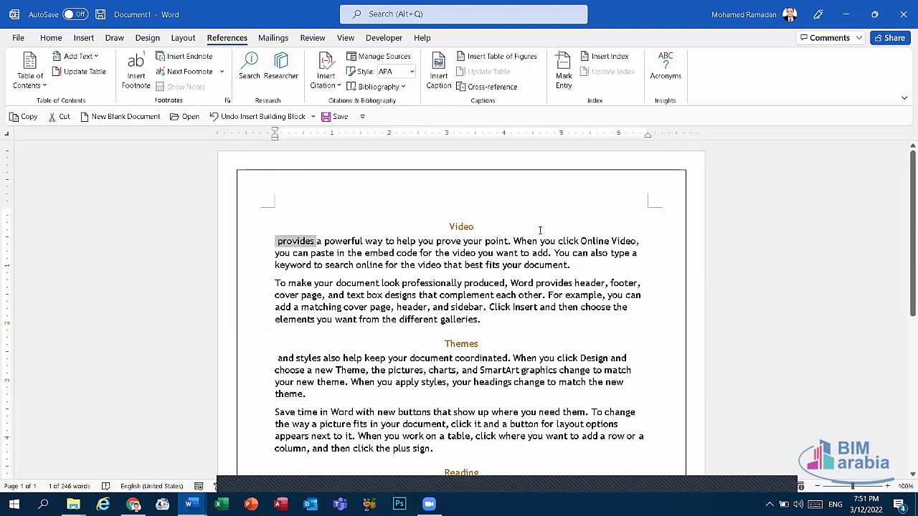
scroll(540, 229, "down", 4)
scroll(530, 287, "down", 3)
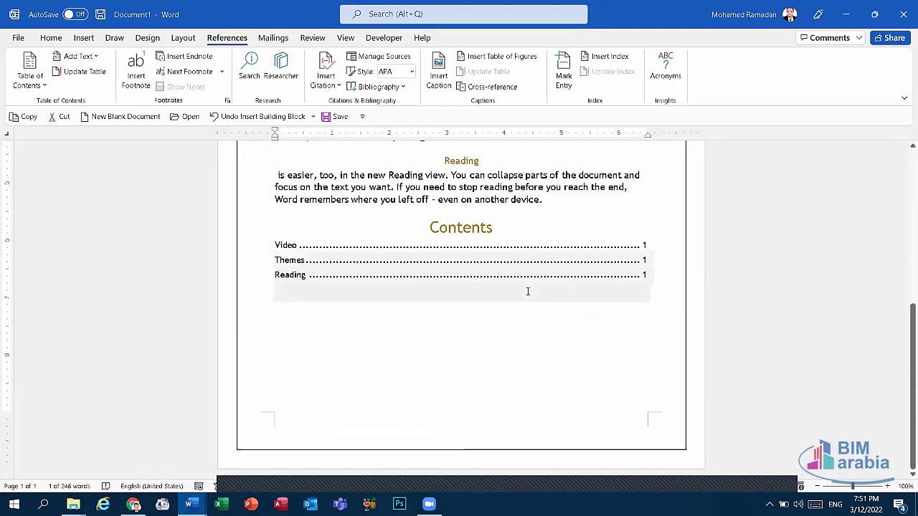
Undo the Contents table and the Level 1 heading formatting.
left_click(251, 119)
left_click(252, 119)
left_click(252, 120)
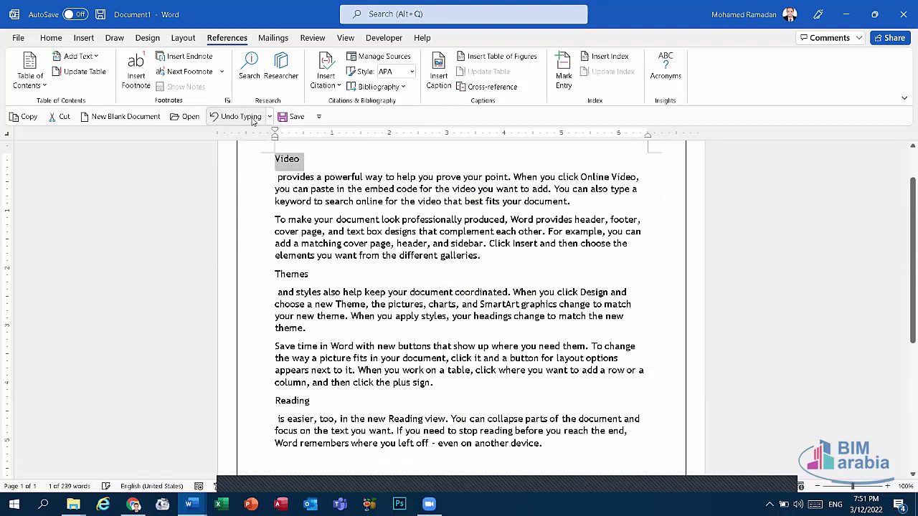
left_click(253, 120)
left_click(252, 120)
left_click(253, 120)
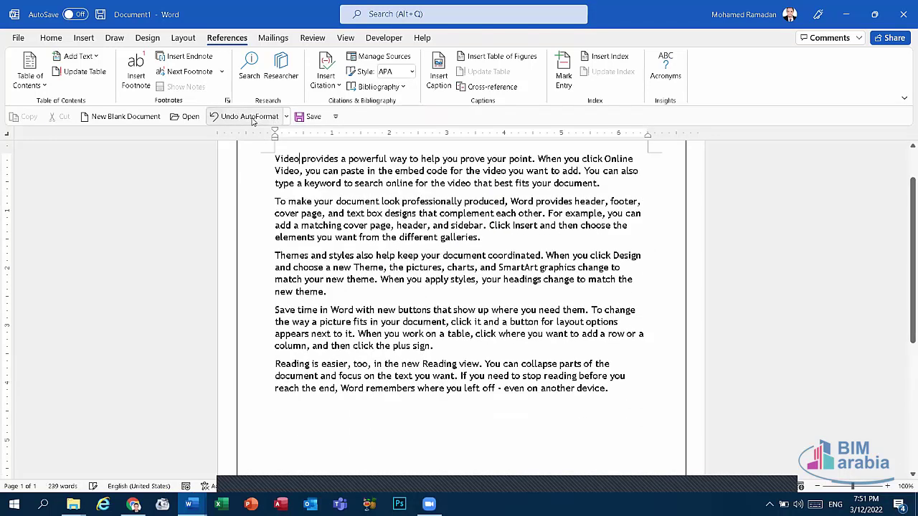
scroll(308, 226, "up", 2)
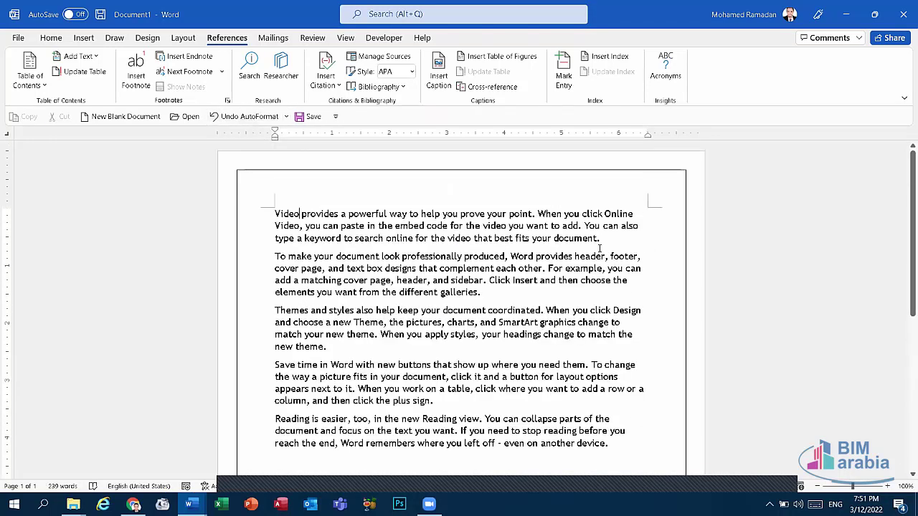
Insert المحترف.png after the first paragraph, positioned top-left with square text wrapping.
left_click(601, 239)
key("Return")
key("Return")
key("Return")
key("Return")
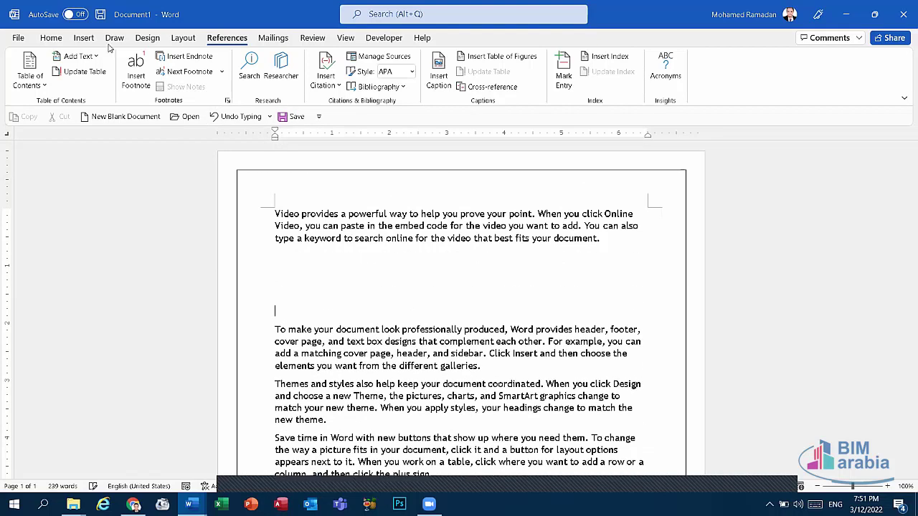
left_click(83, 37)
left_click(131, 79)
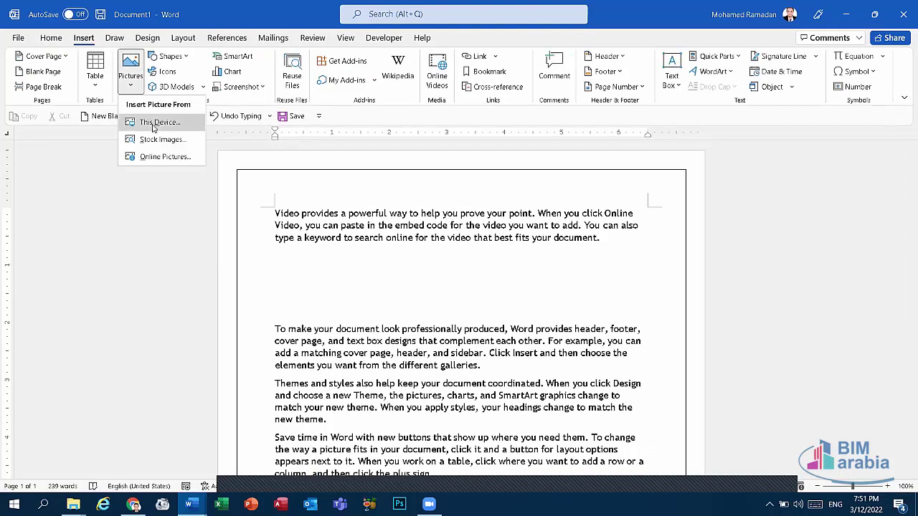
left_click(152, 123)
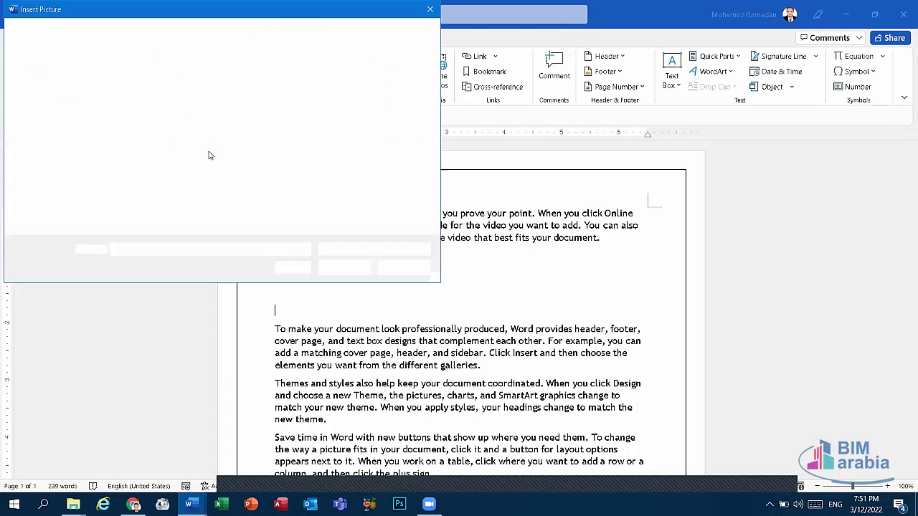
left_click(338, 99)
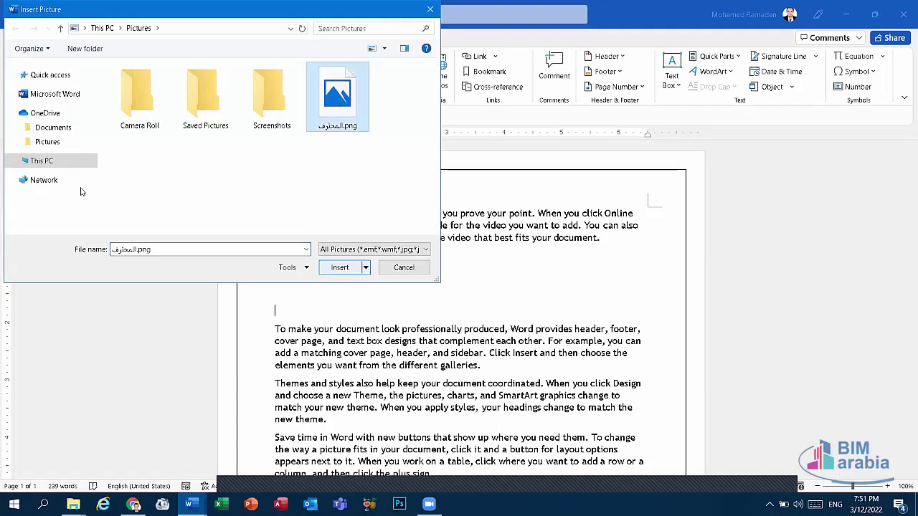
left_click(340, 266)
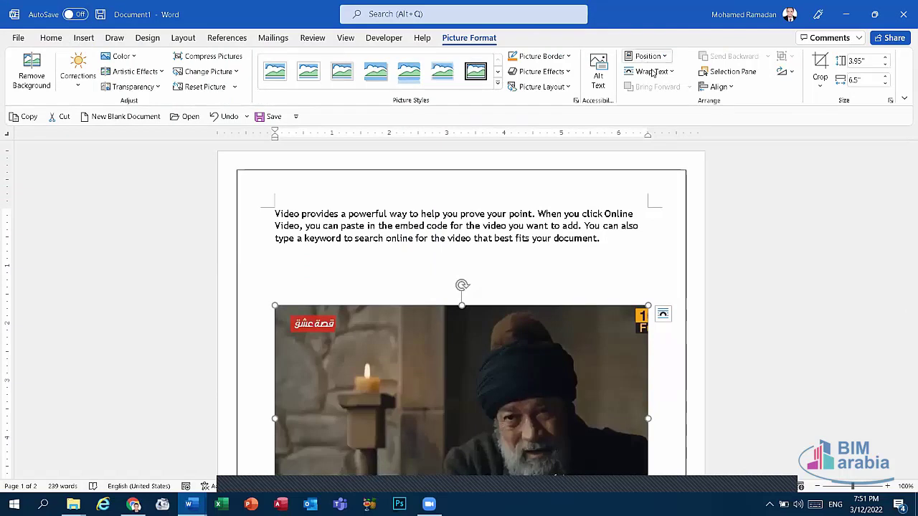
left_click(646, 56)
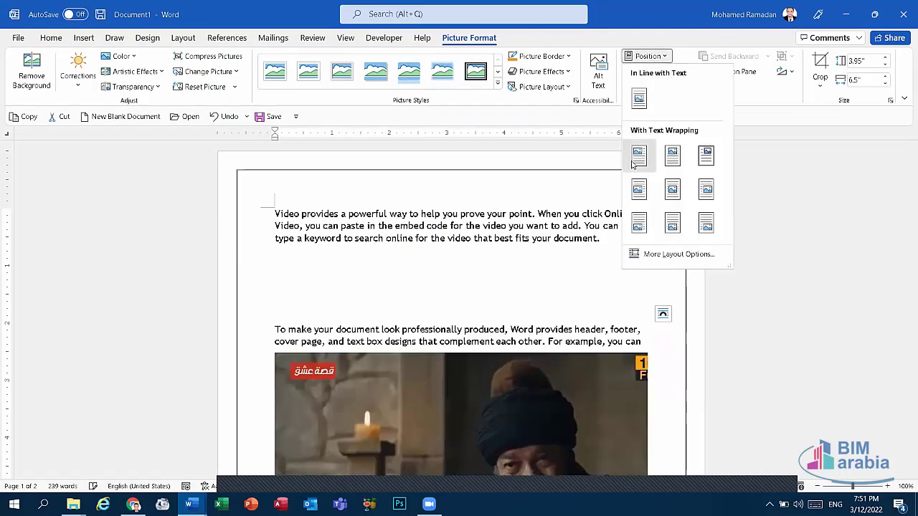
left_click(638, 155)
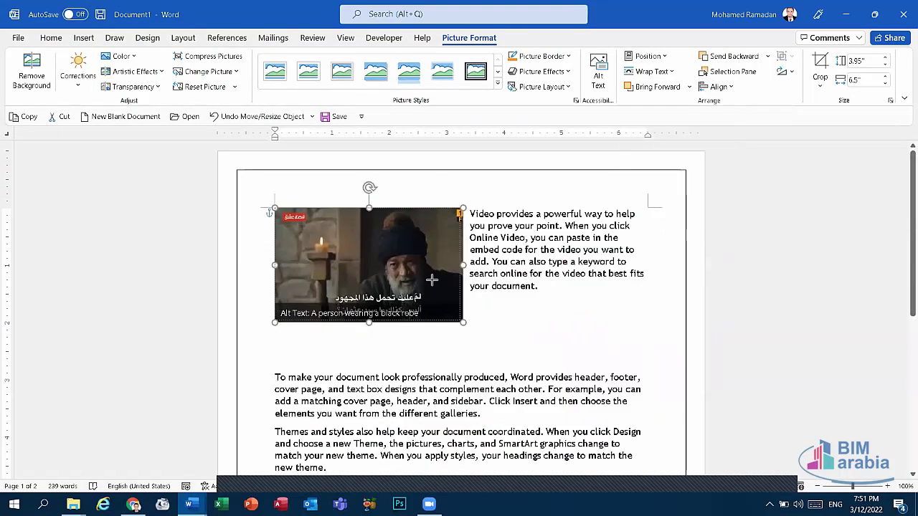
Drag the picture into the centre of the opening Video paragraph.
left_click_drag(432, 280, 492, 293)
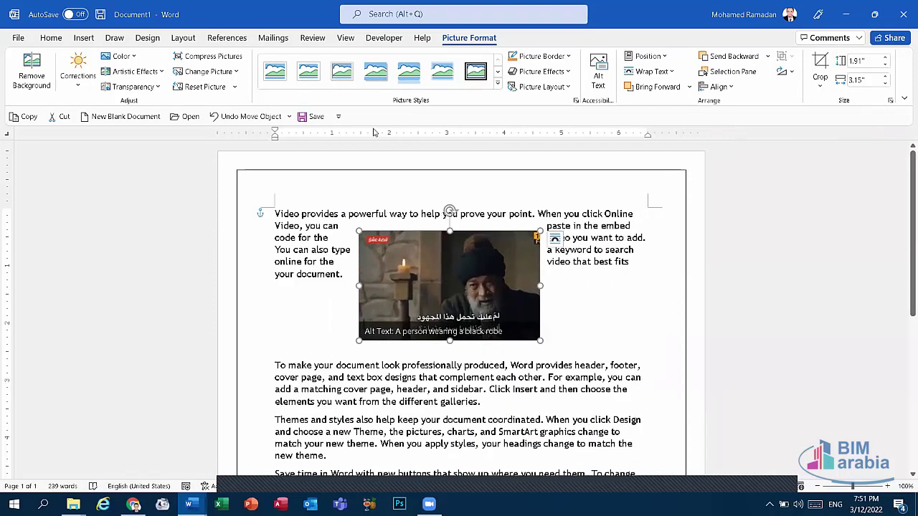
left_click(228, 38)
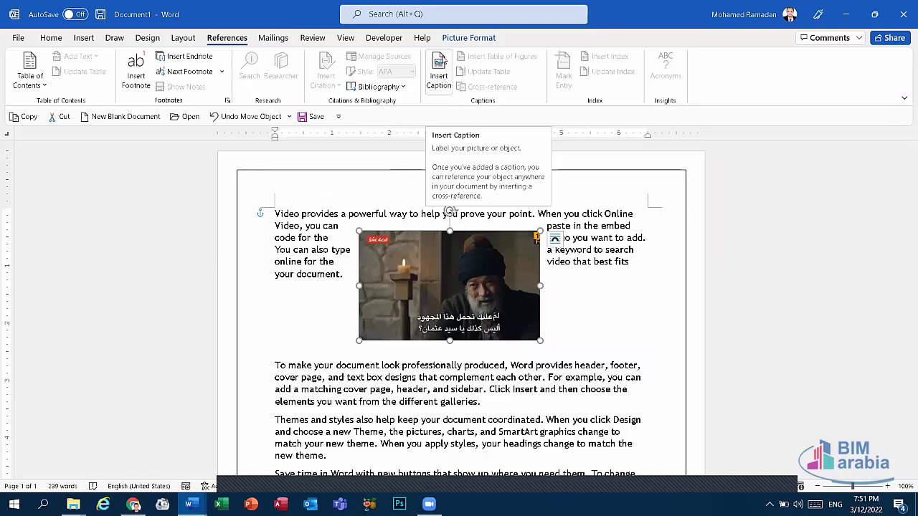
left_click(440, 68)
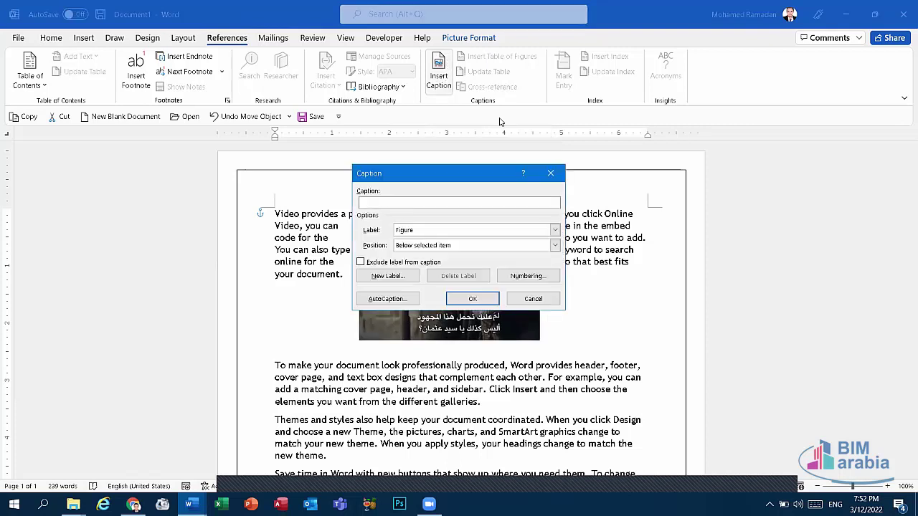
left_click_drag(459, 174, 627, 125)
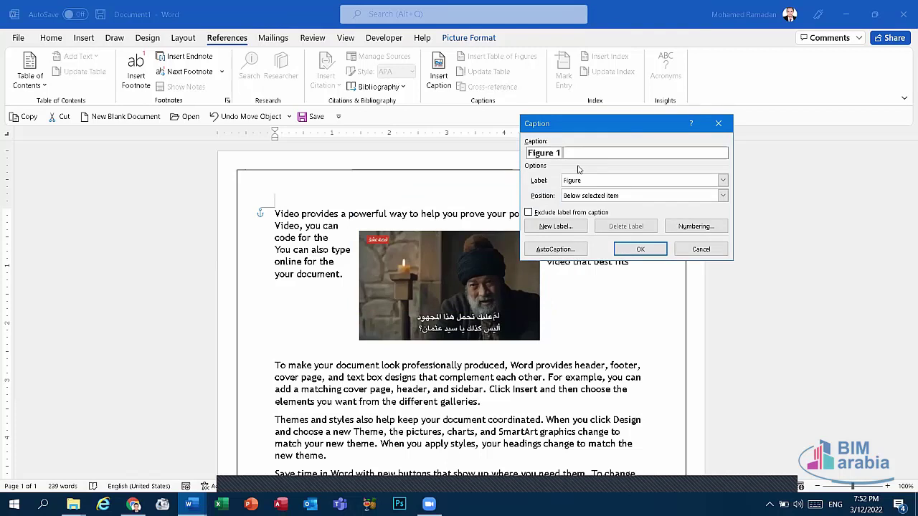
left_click(640, 250)
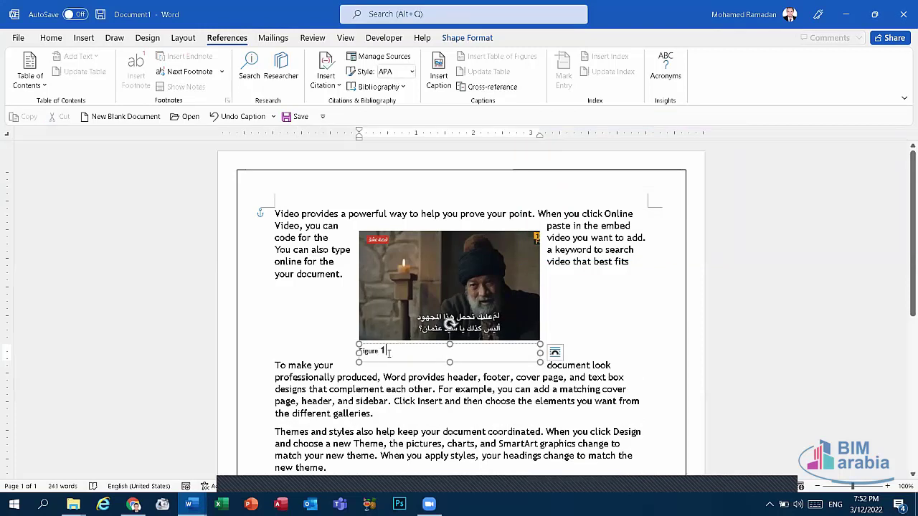
left_click_drag(389, 353, 360, 352)
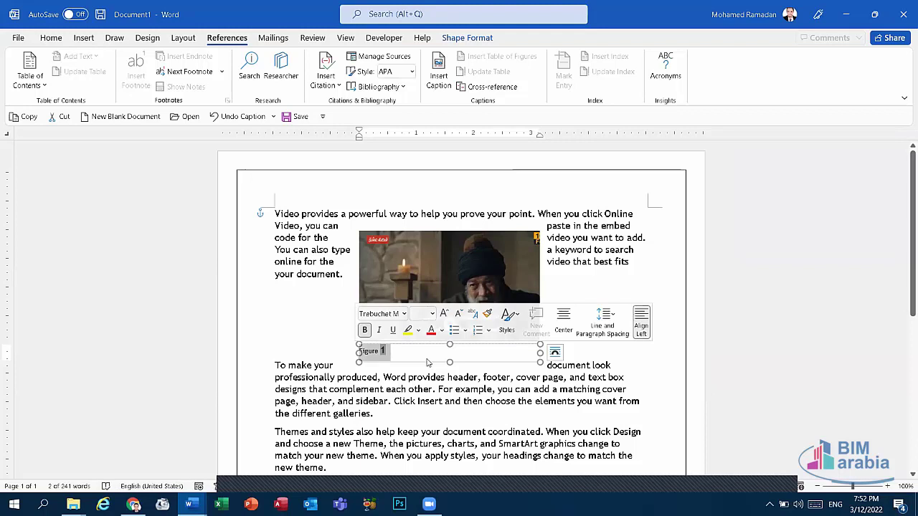
key("ctrl+z")
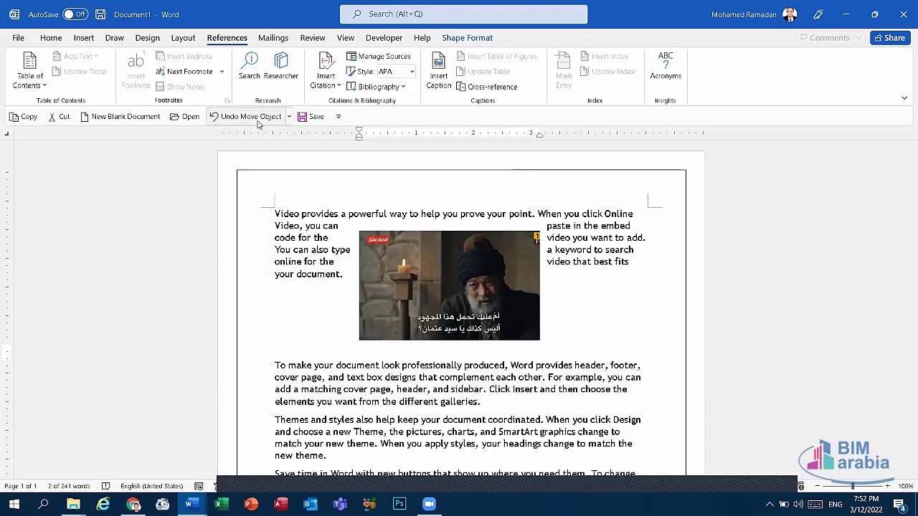
Open Insert Caption, keep the Figure label and clear the stray typed characters.
left_click(438, 77)
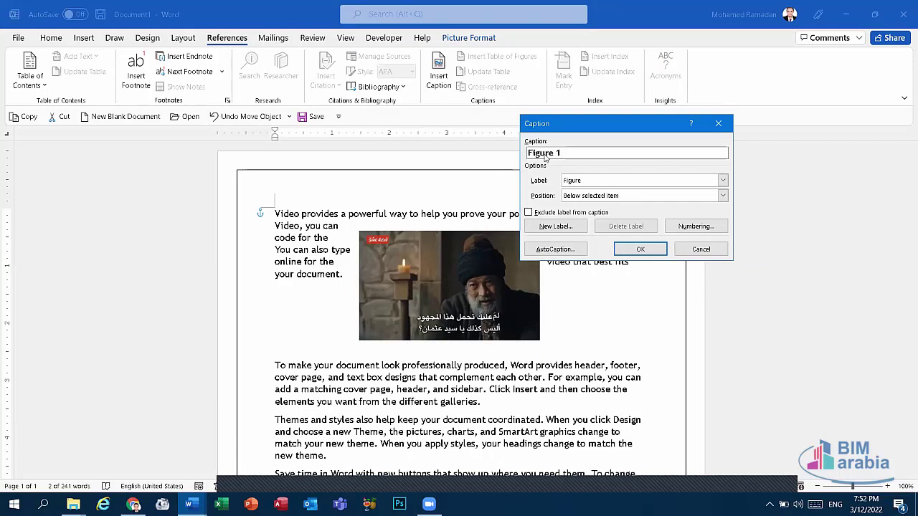
key("alt+l")
key("alt+Down")
key("Escape")
type("jnj")
key("BackSpace")
key("BackSpace")
Type the Arabic caption مايكروسوفت وورد after Figure 1 and enlarge the caption box.
key("alt+shift")
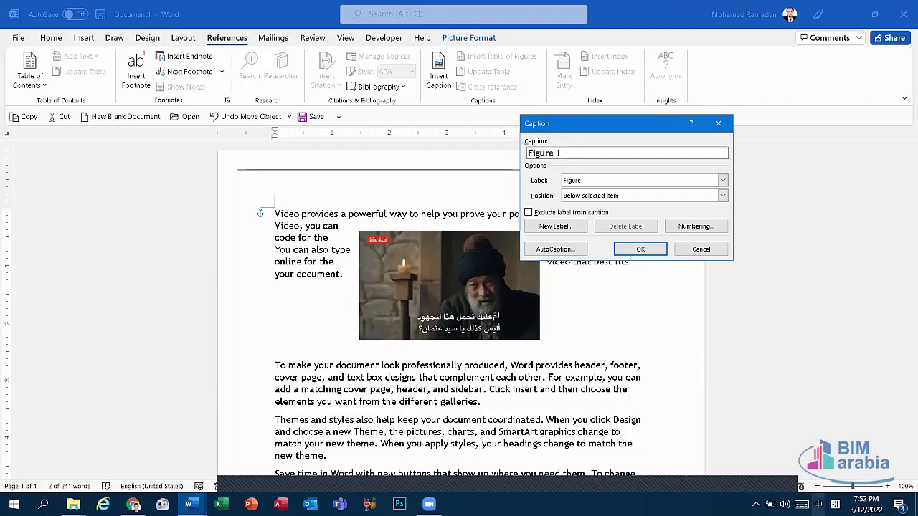
left_click(835, 505)
left_click(836, 442)
type("سي")
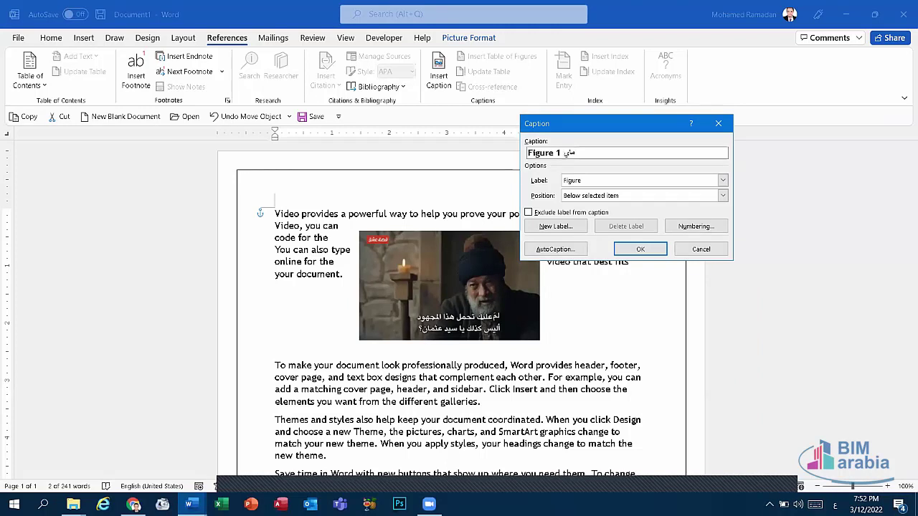
type("كروسوفت و")
type("ورد")
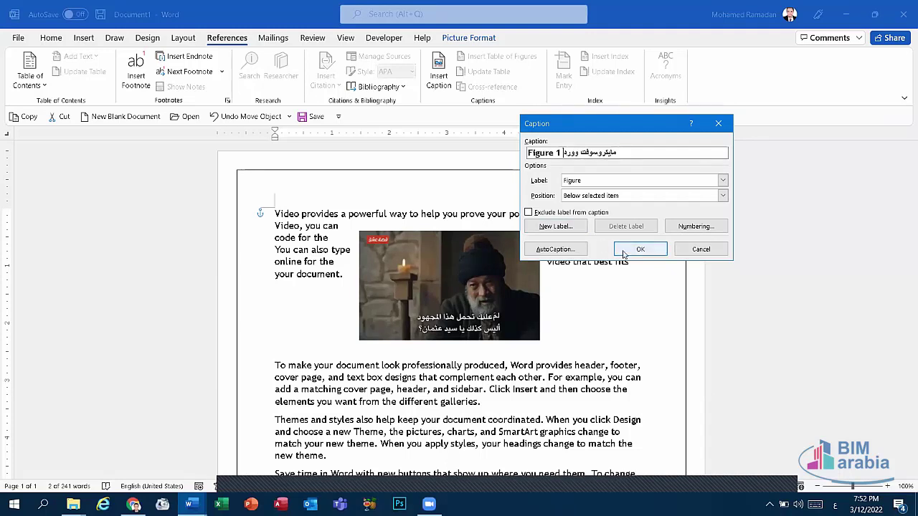
left_click(631, 251)
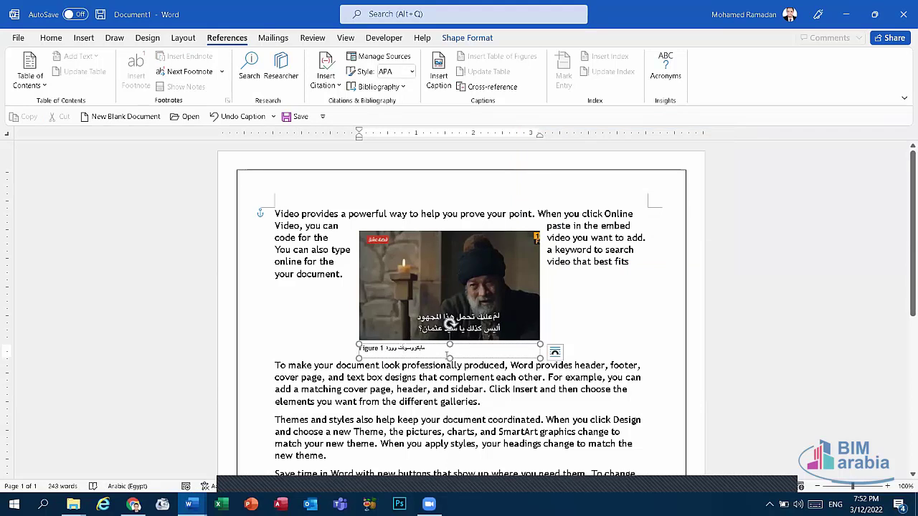
mouse_move(540, 357)
left_mouse_down()
mouse_move(540, 377)
mouse_move(426, 358)
left_mouse_up()
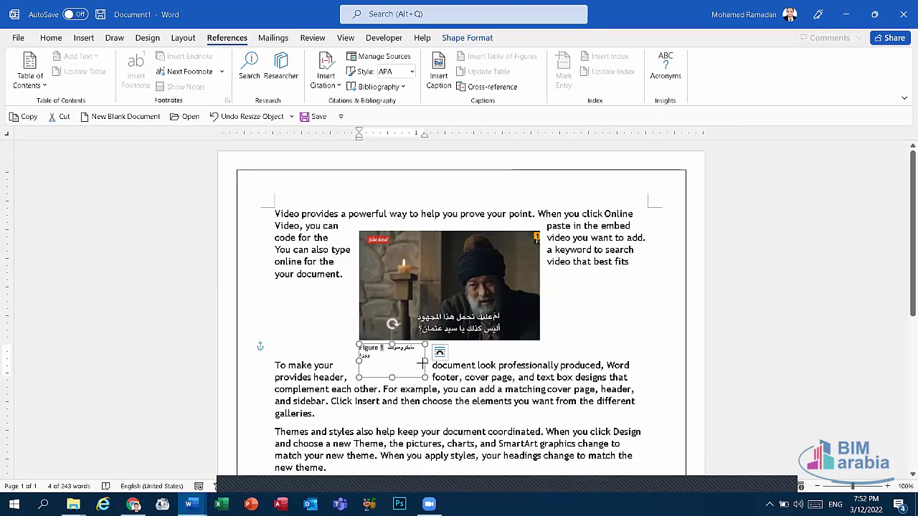
mouse_move(425, 363)
left_mouse_down()
mouse_move(435, 362)
mouse_move(413, 361)
mouse_move(457, 360)
left_mouse_up()
Select the picture and open the Insert Caption dialog.
left_click(485, 402)
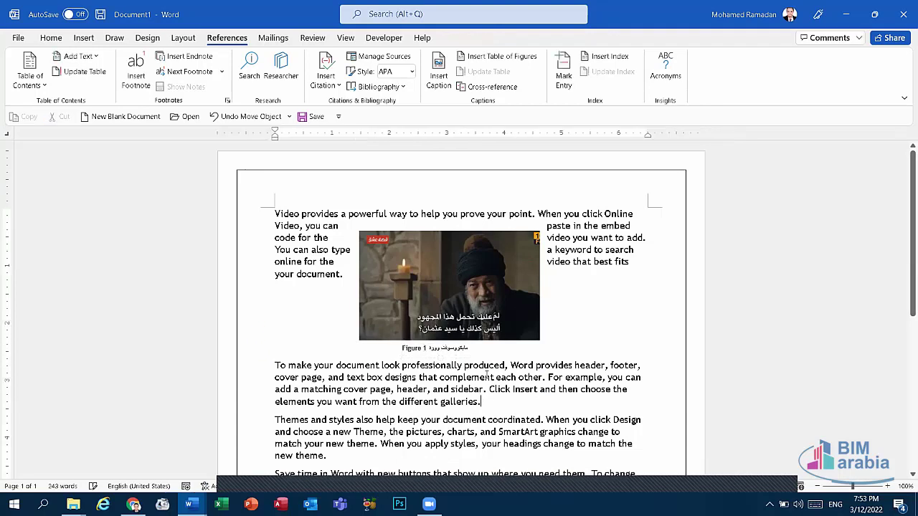
left_click(427, 349)
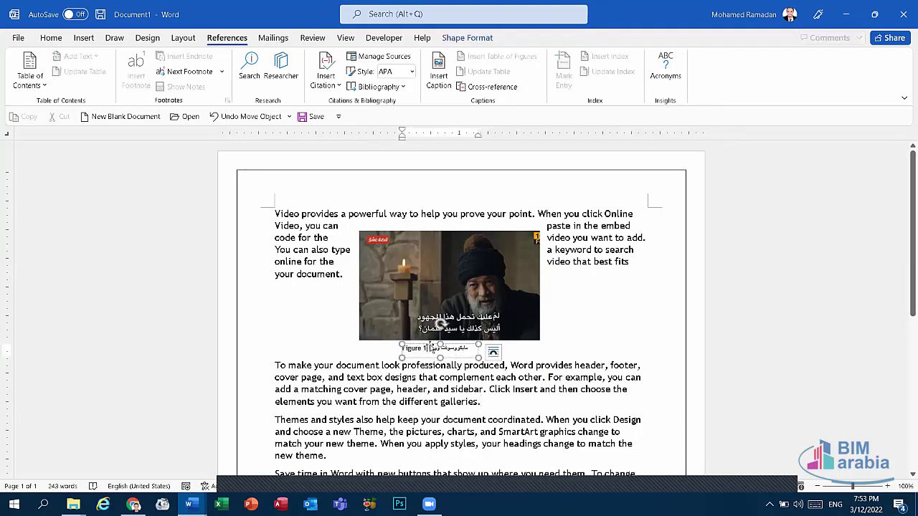
left_click(401, 317)
left_click(439, 75)
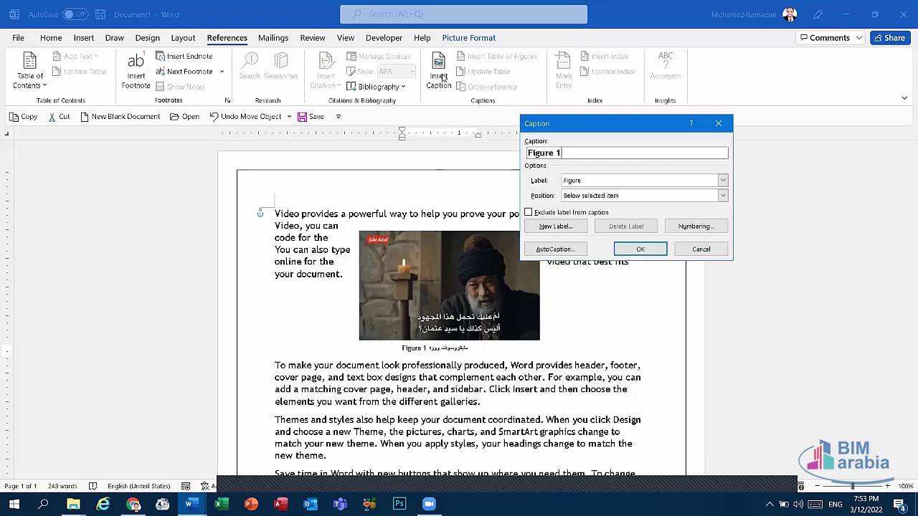
Try several caption labels, finally choosing مهارات التواصل.
left_click(579, 180)
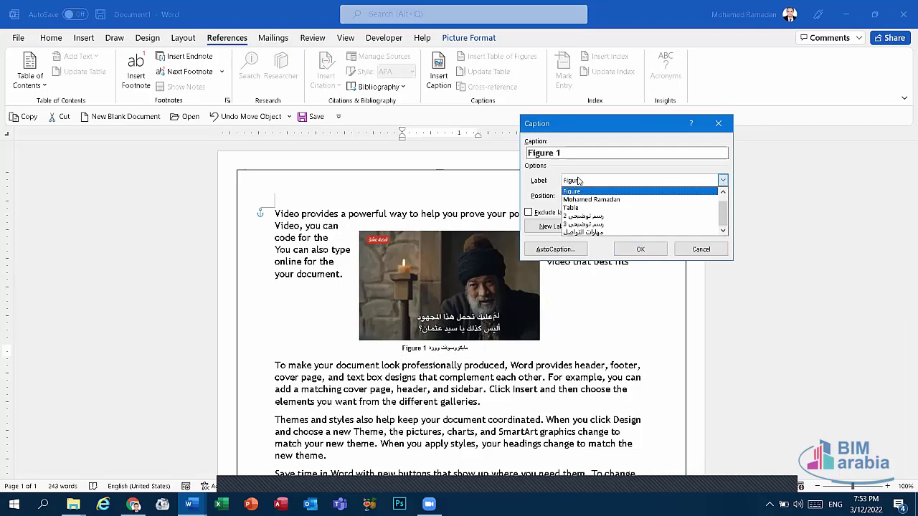
left_click(574, 190)
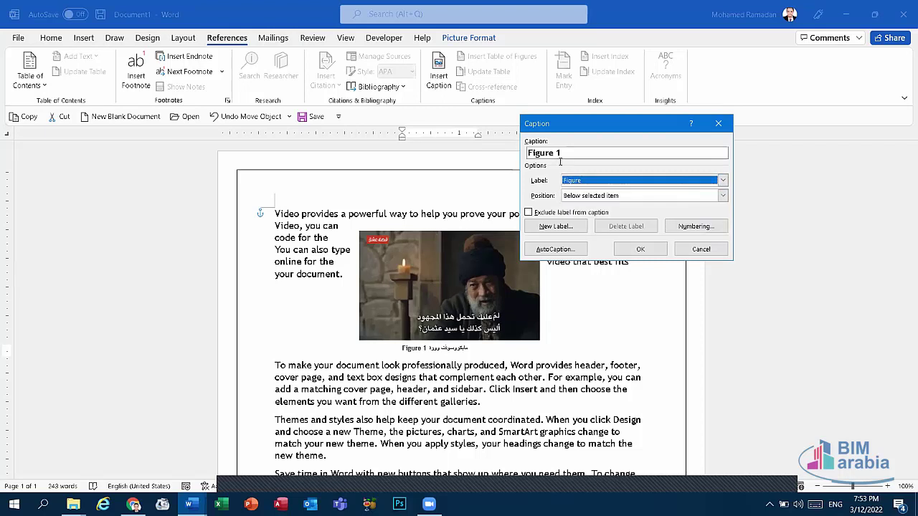
left_click(723, 180)
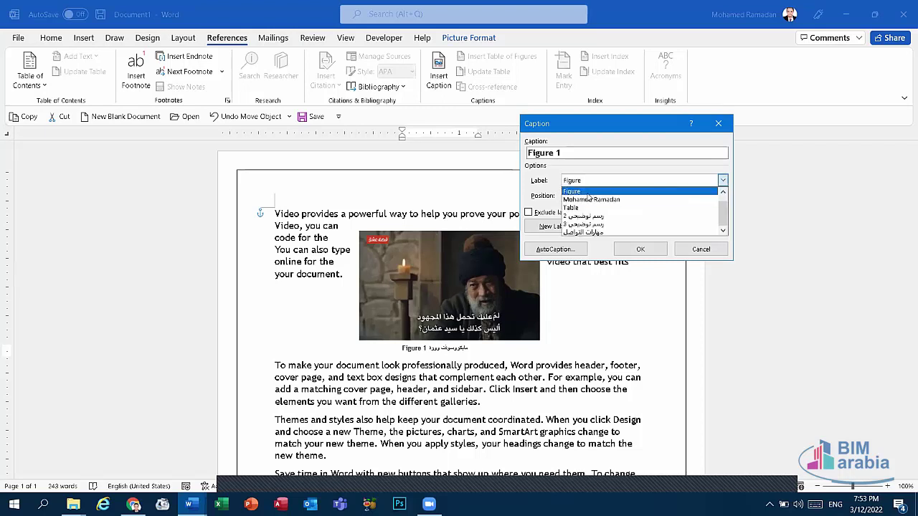
left_click(588, 191)
left_click(722, 180)
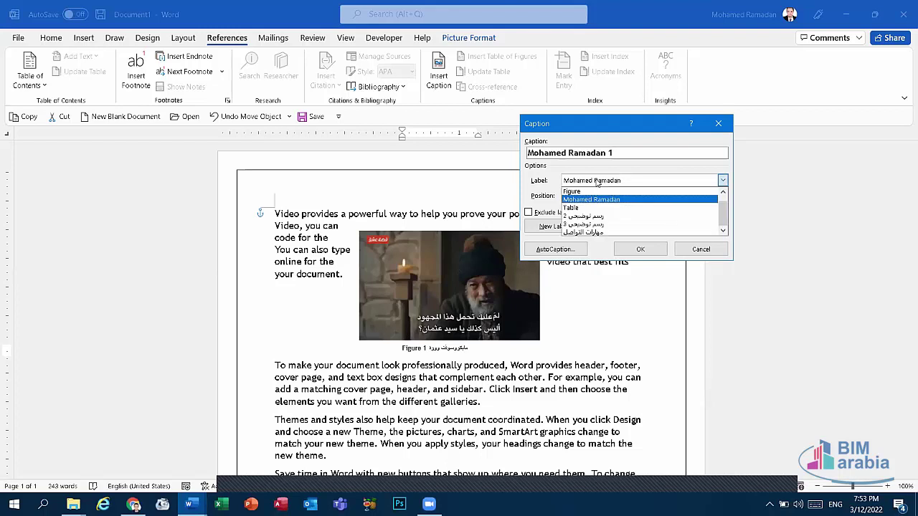
left_click(587, 208)
left_click(582, 182)
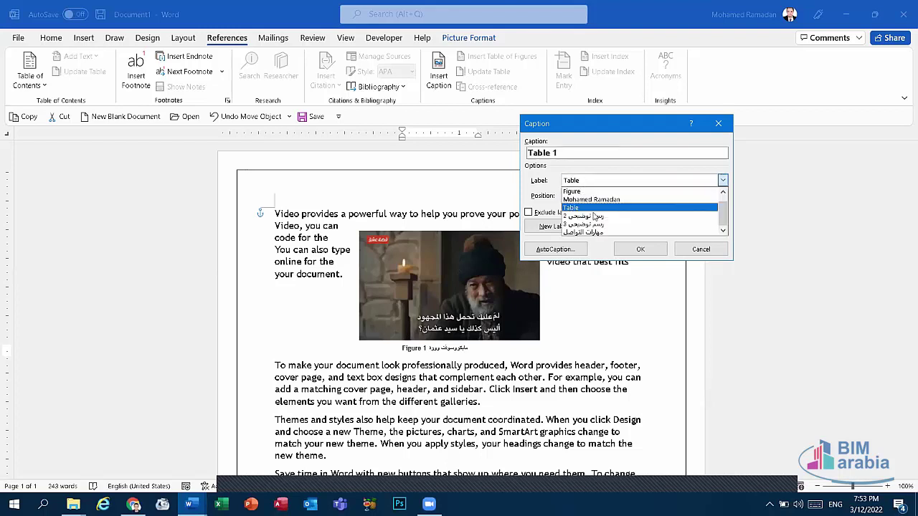
left_click(584, 216)
left_click(722, 180)
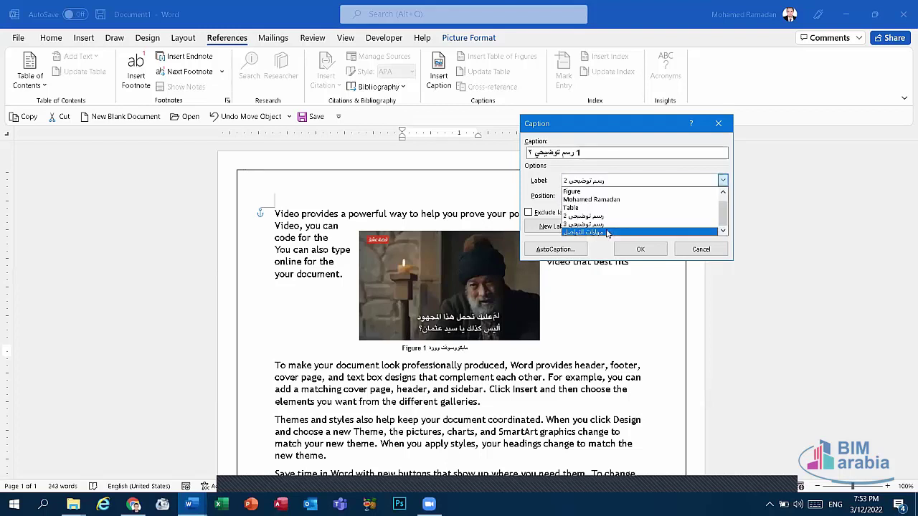
left_click(608, 231)
left_click(722, 180)
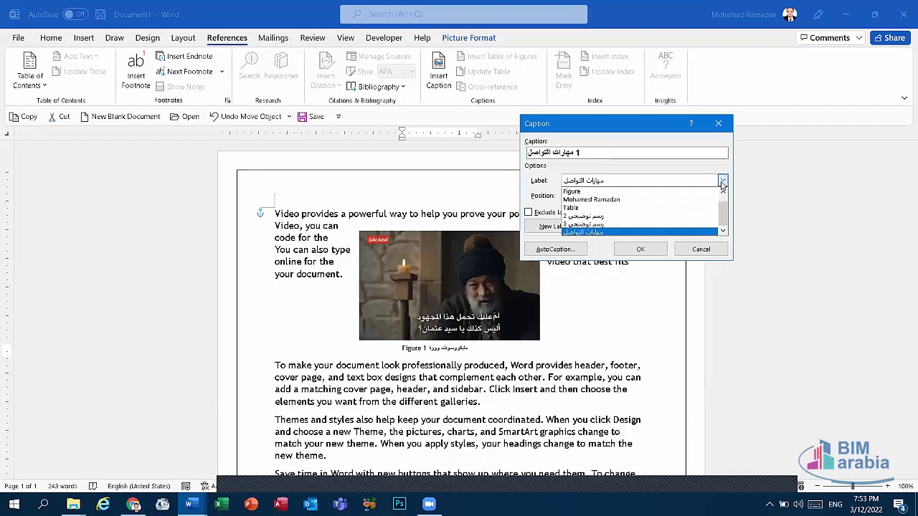
left_click(723, 183)
left_click(723, 182)
left_click(723, 182)
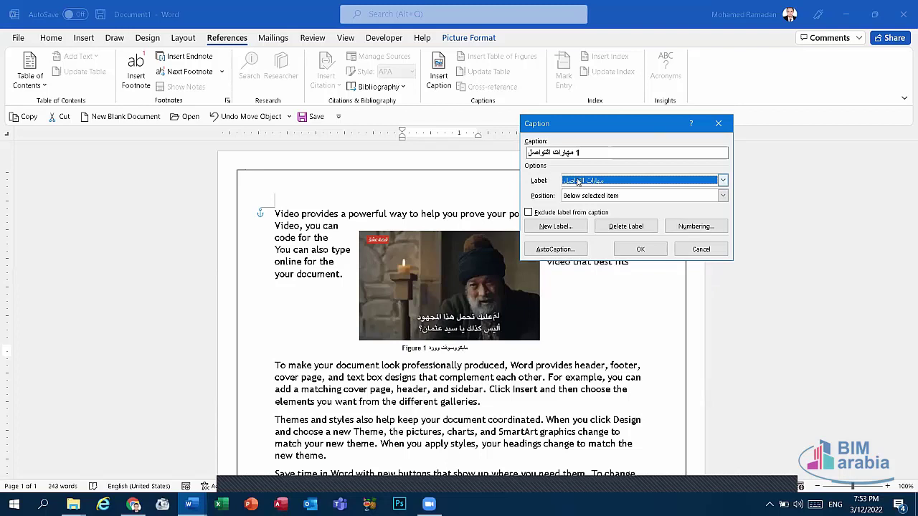
Create a new caption label 'Word' and keep the caption positioned below the picture.
left_click(551, 228)
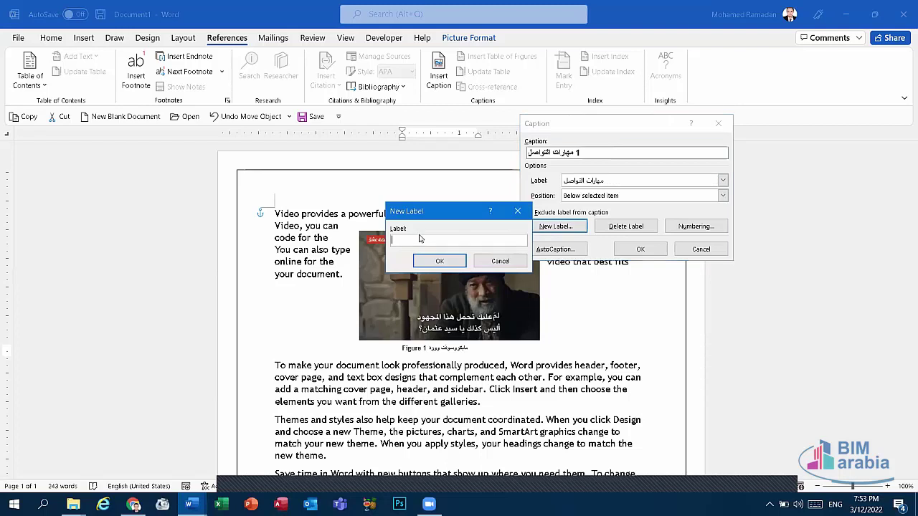
type("L")
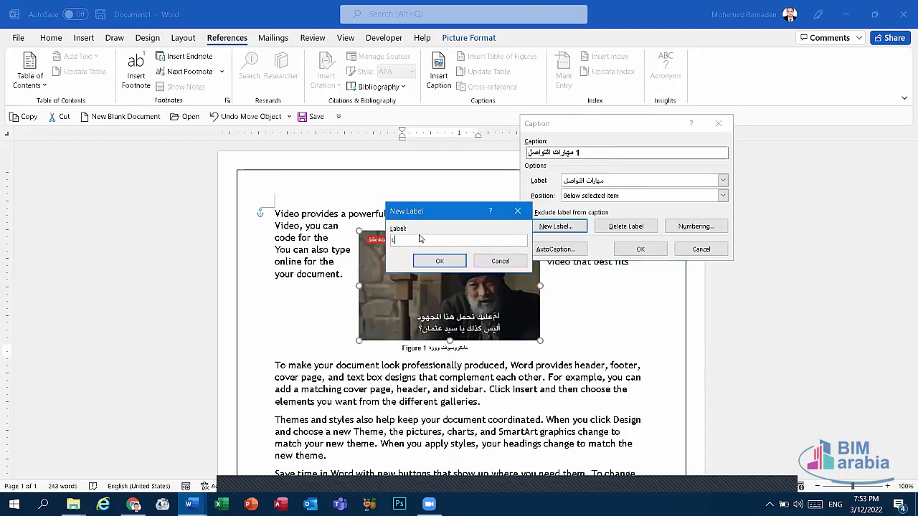
key("BackSpace")
type("Wo")
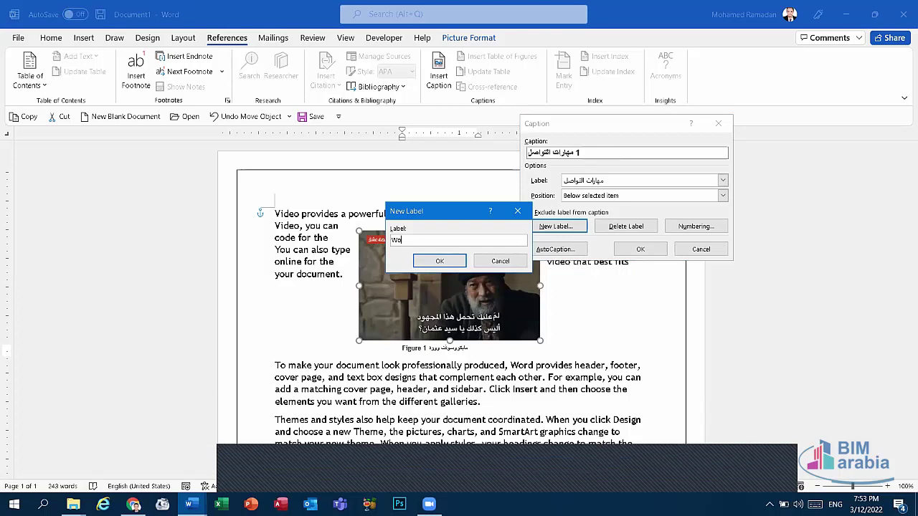
type("rd")
left_click(431, 264)
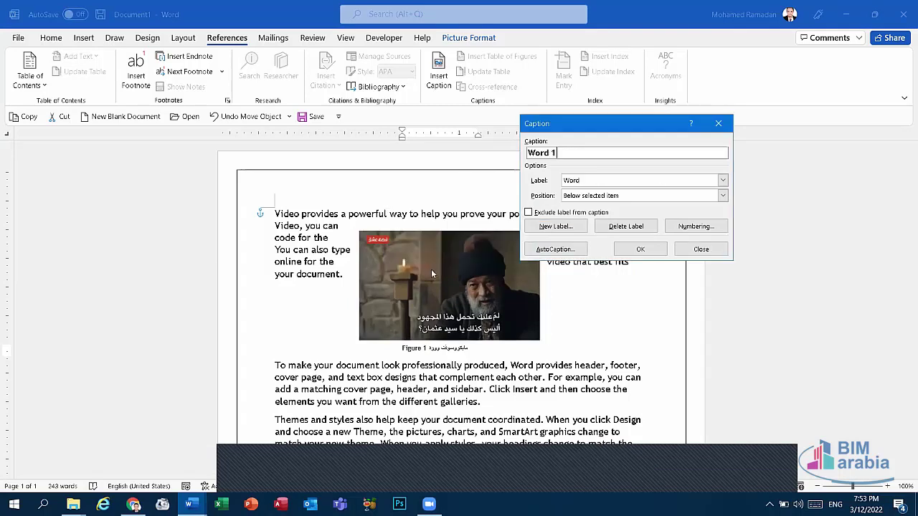
left_click(621, 184)
left_click(580, 217)
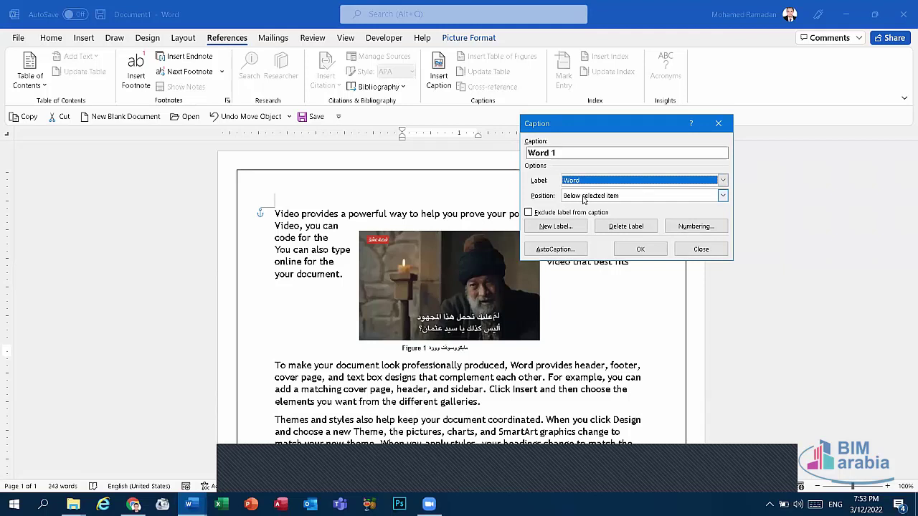
left_click(583, 199)
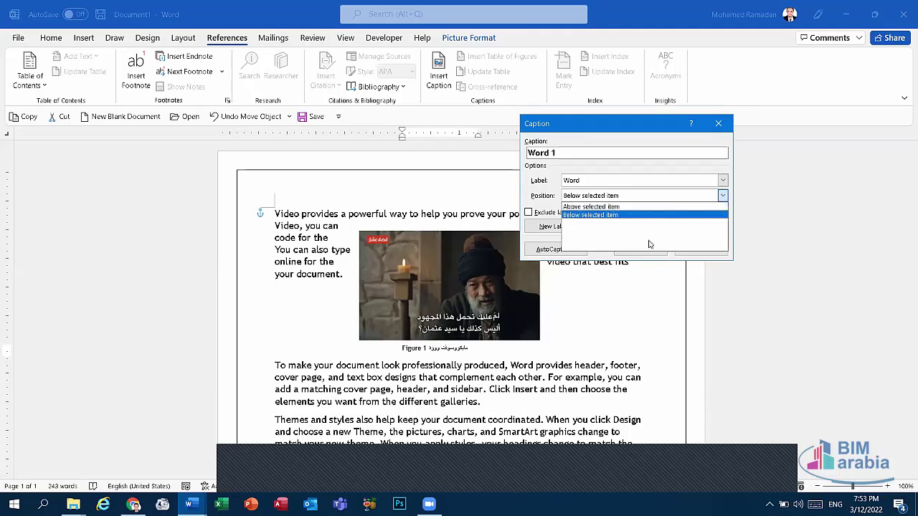
left_click(584, 215)
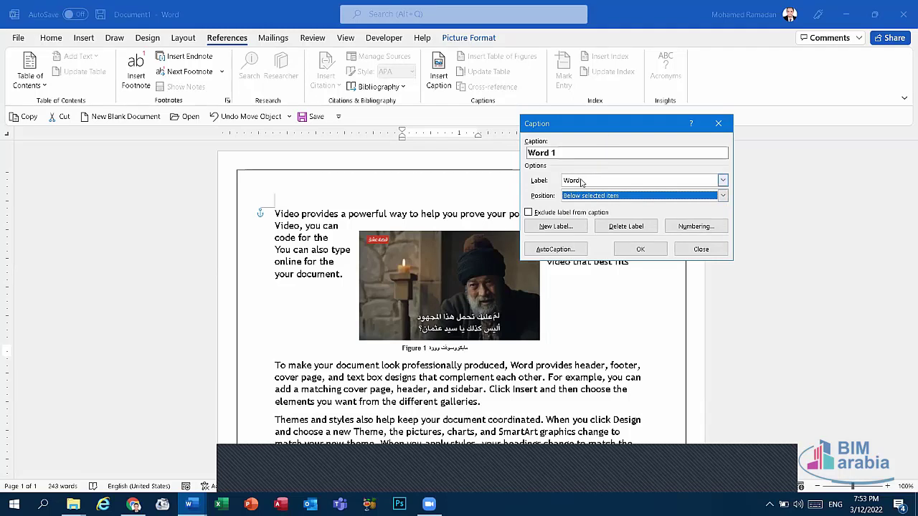
Delete the two extra رسم توضيحي caption labels.
left_click(579, 182)
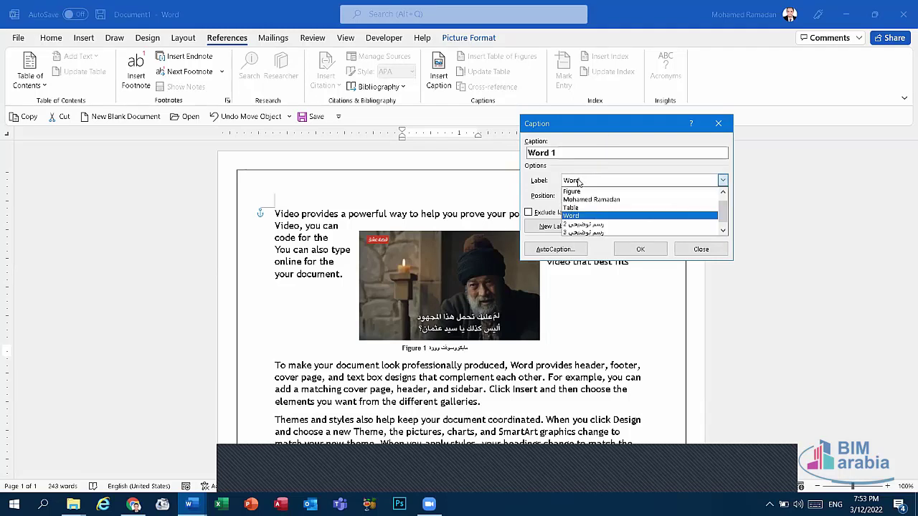
left_click(588, 225)
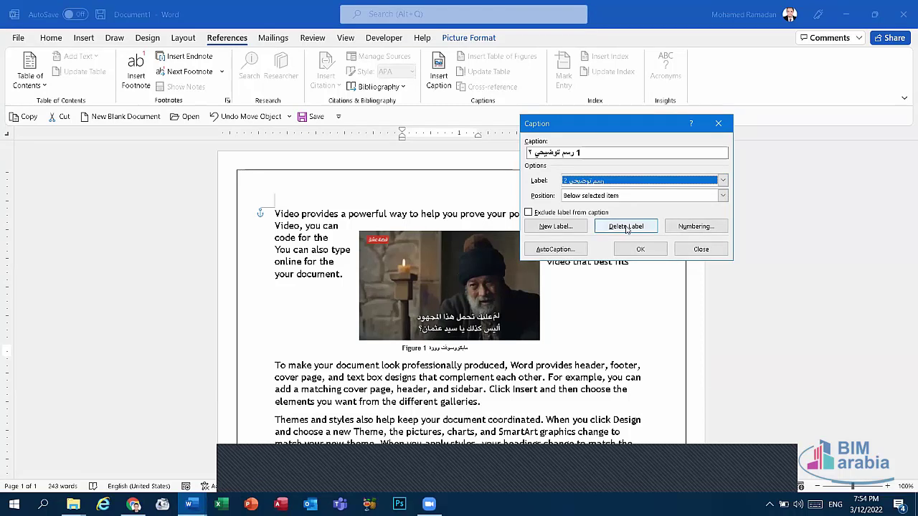
left_click(626, 227)
left_click(723, 180)
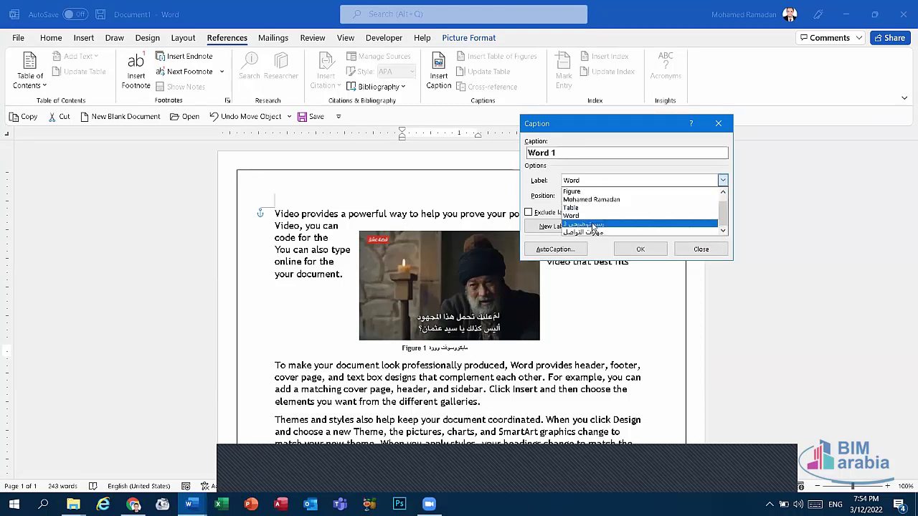
left_click(621, 227)
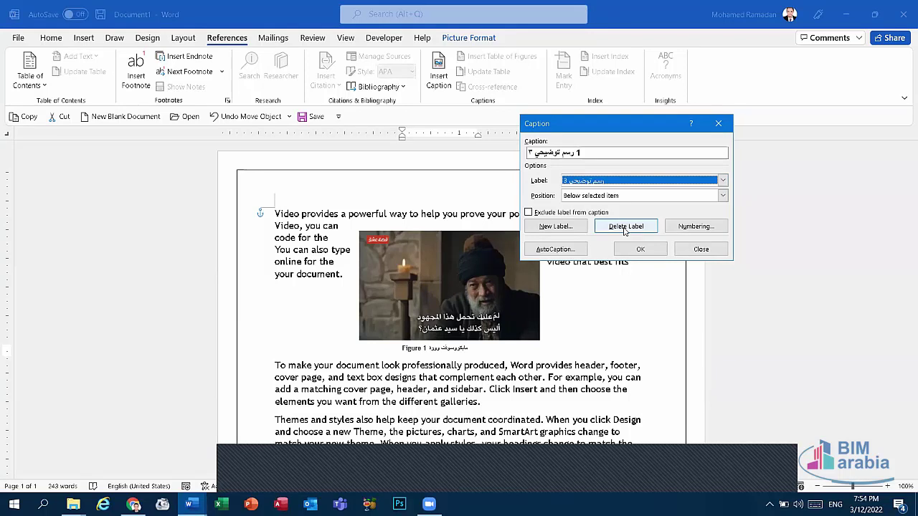
left_click(629, 228)
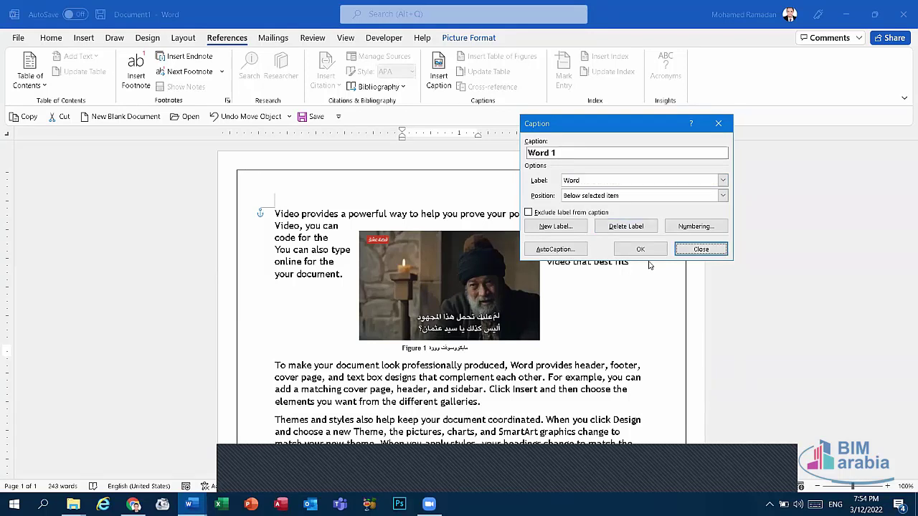
Browse the caption number formats, keep Word as the label, and cancel without adding a caption.
left_click(688, 227)
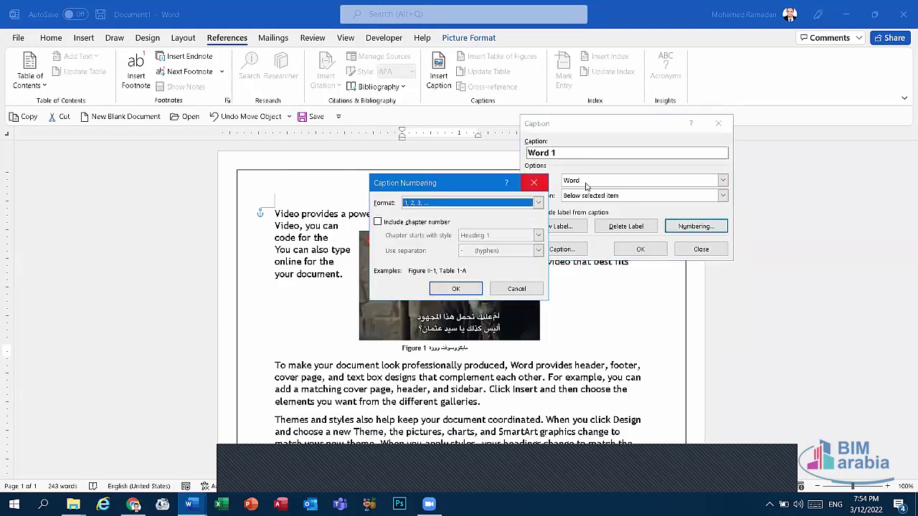
left_click(534, 183)
left_click(589, 182)
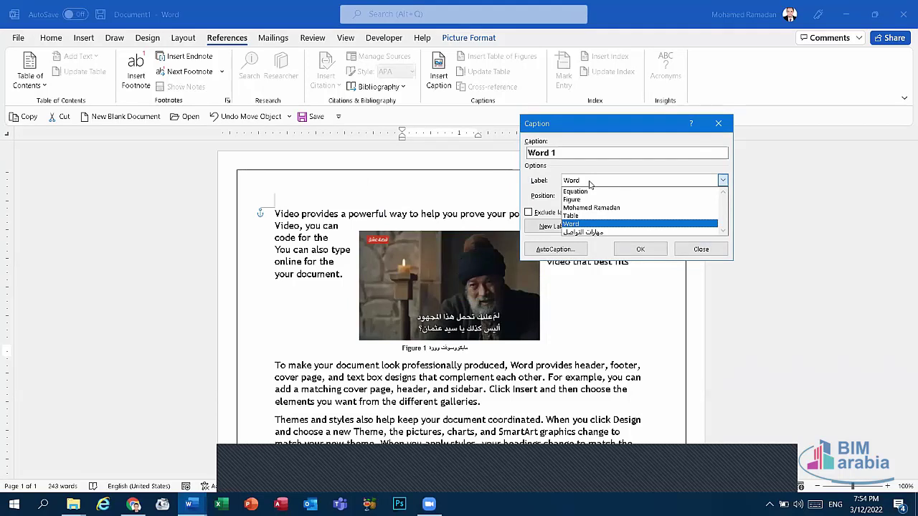
left_click(590, 181)
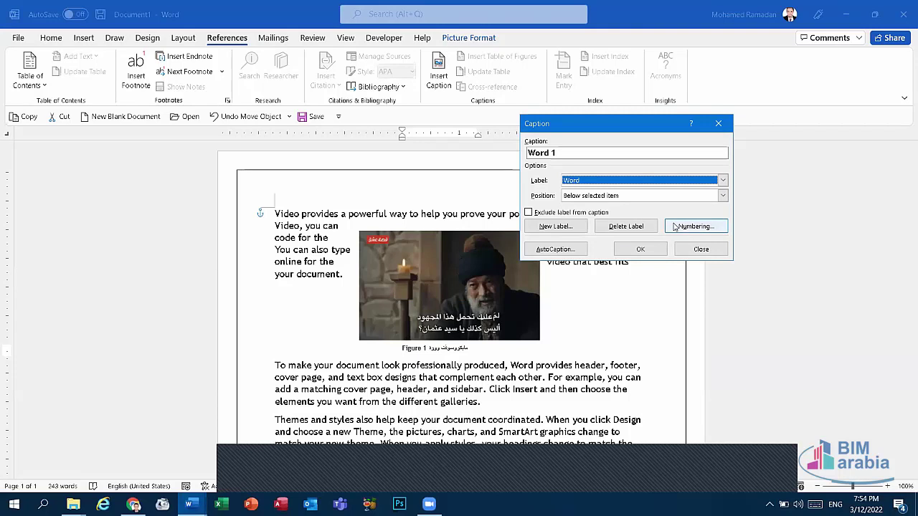
left_click(675, 227)
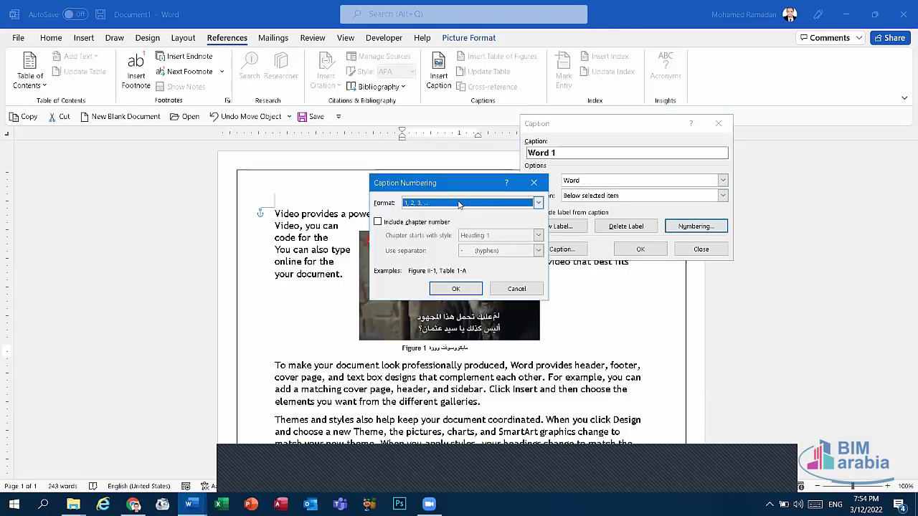
left_click(459, 204)
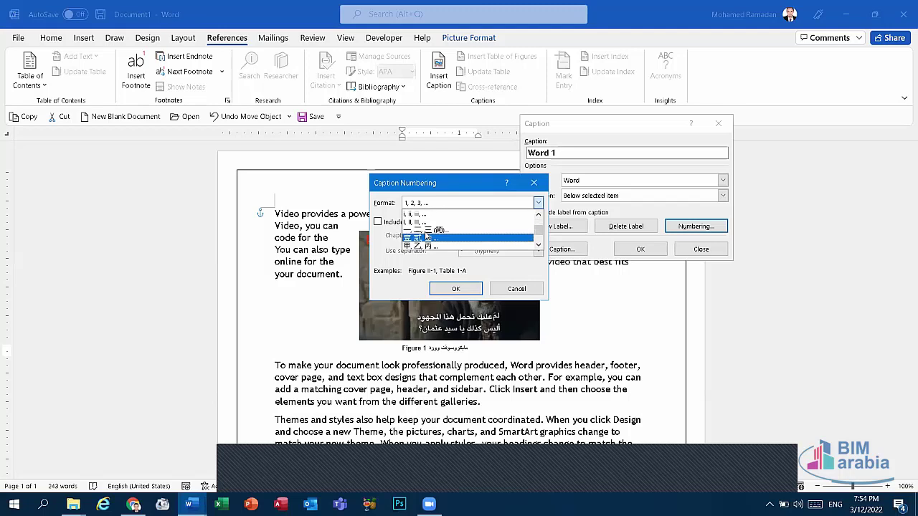
scroll(427, 235, "down", 2)
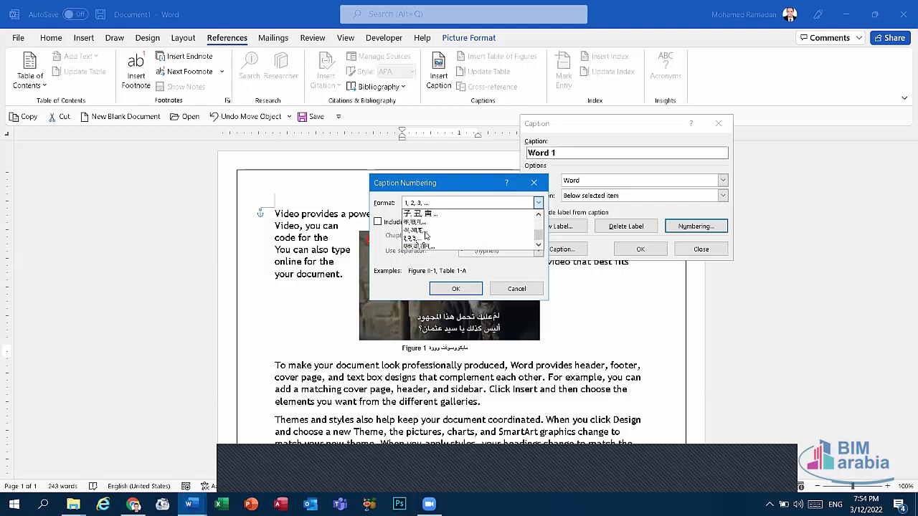
scroll(427, 235, "up", 1)
left_click(451, 233)
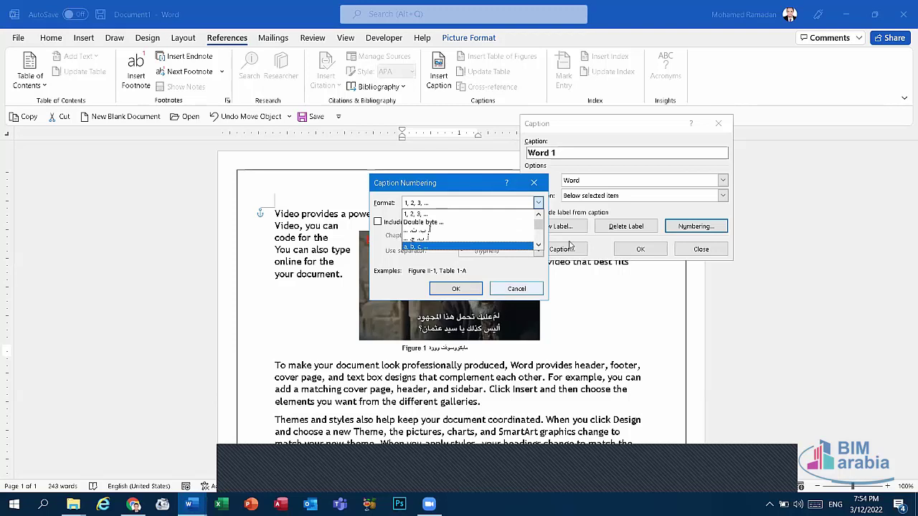
key("Escape")
key("Escape")
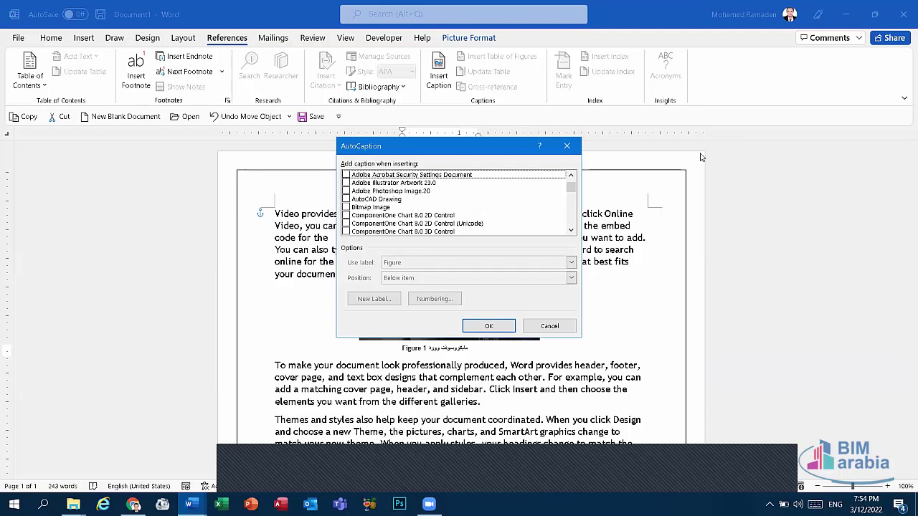
left_click(566, 146)
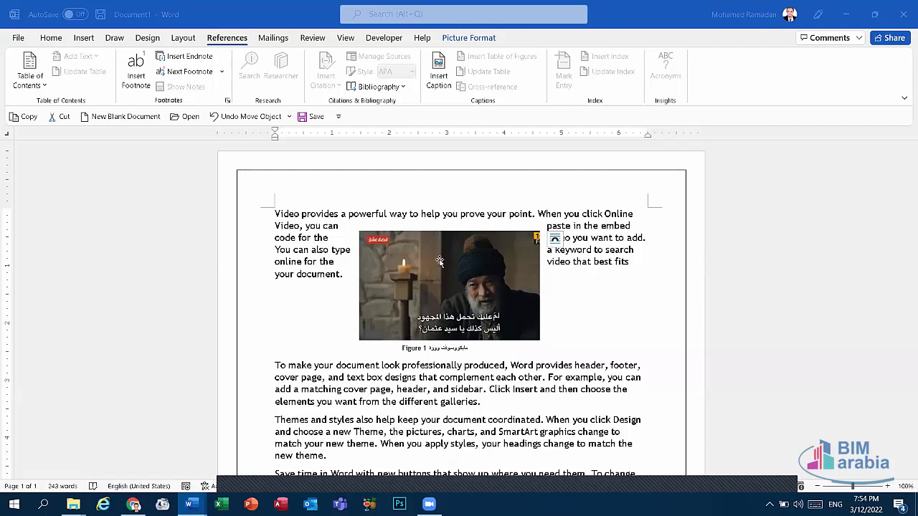
left_click(467, 283)
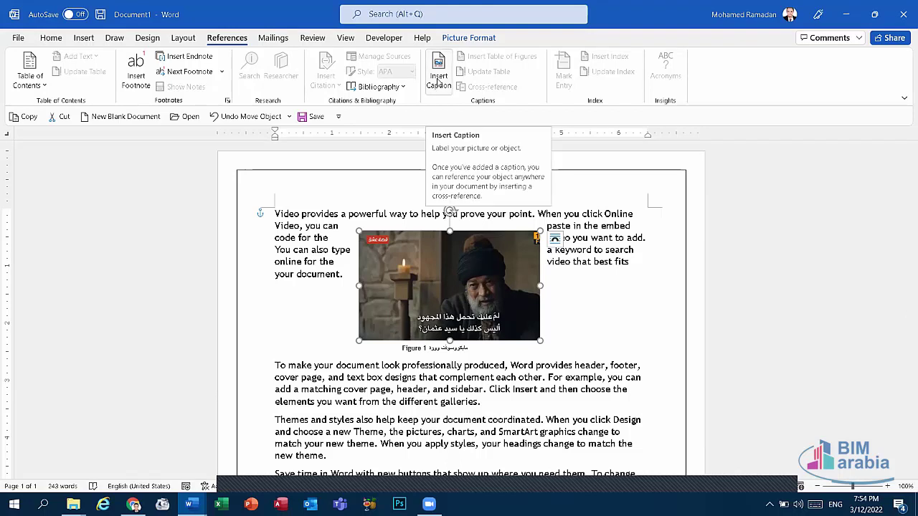
left_click(437, 89)
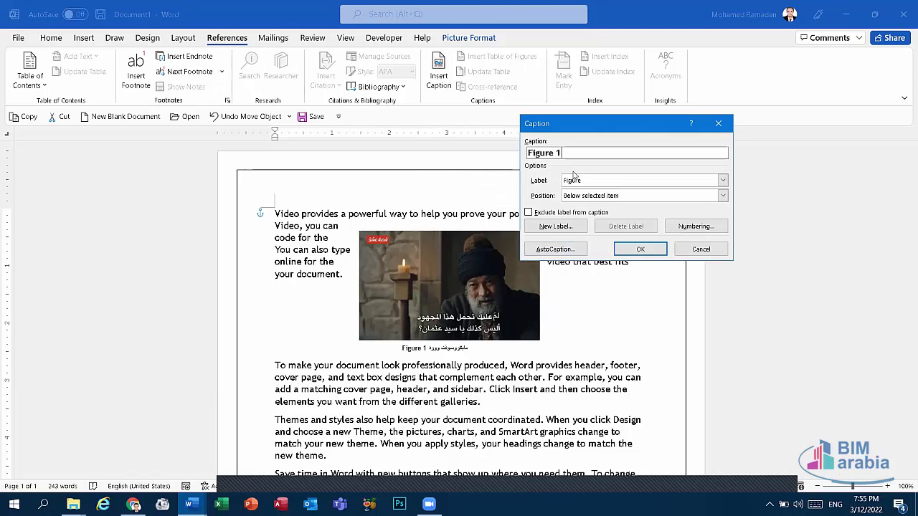
left_click(585, 183)
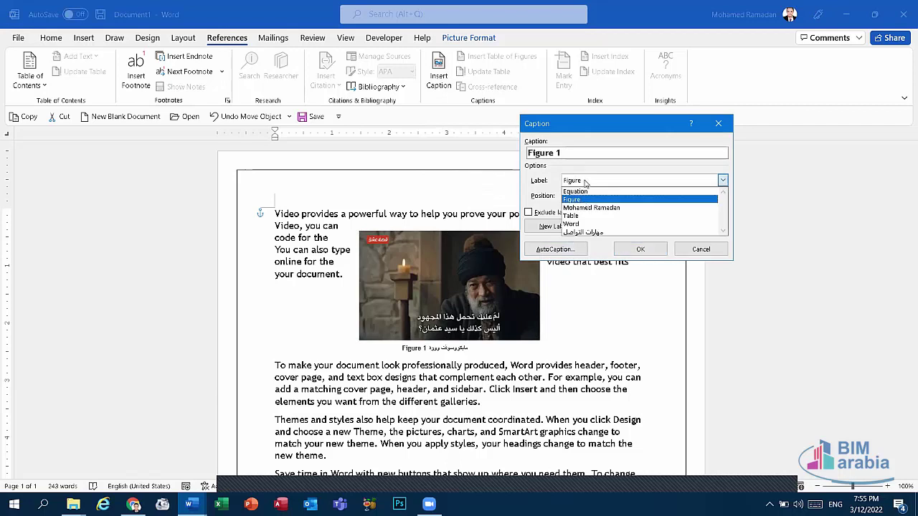
left_click(585, 204)
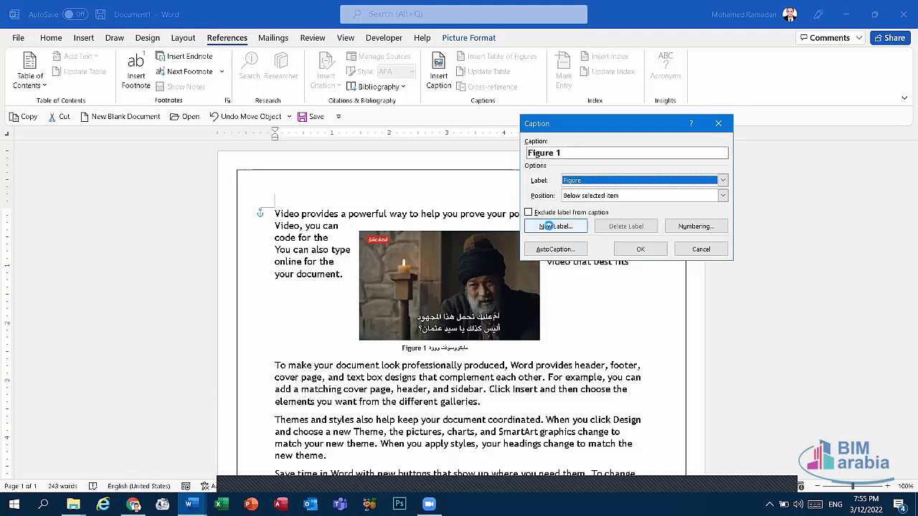
left_click(549, 227)
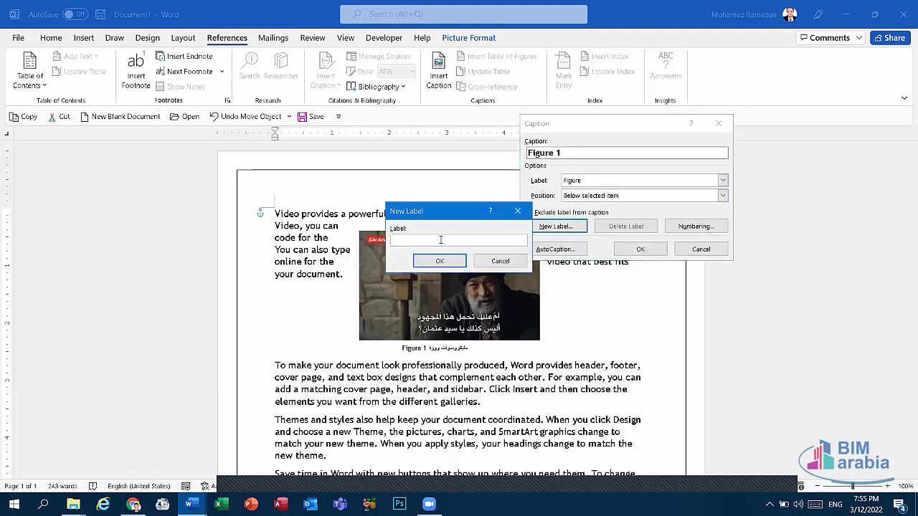
key("Escape")
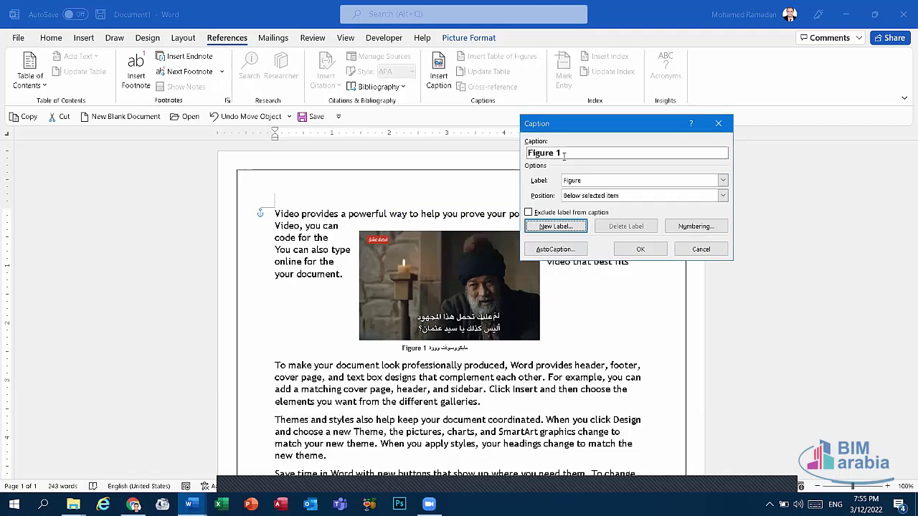
left_click(564, 155)
type("hmh")
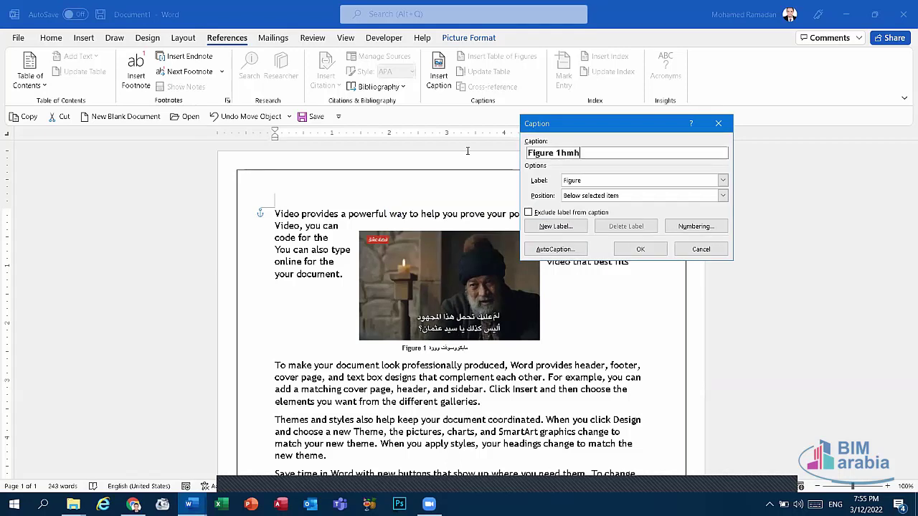
type("gjj")
key("BackSpace")
key("BackSpace")
key("BackSpace")
key("BackSpace")
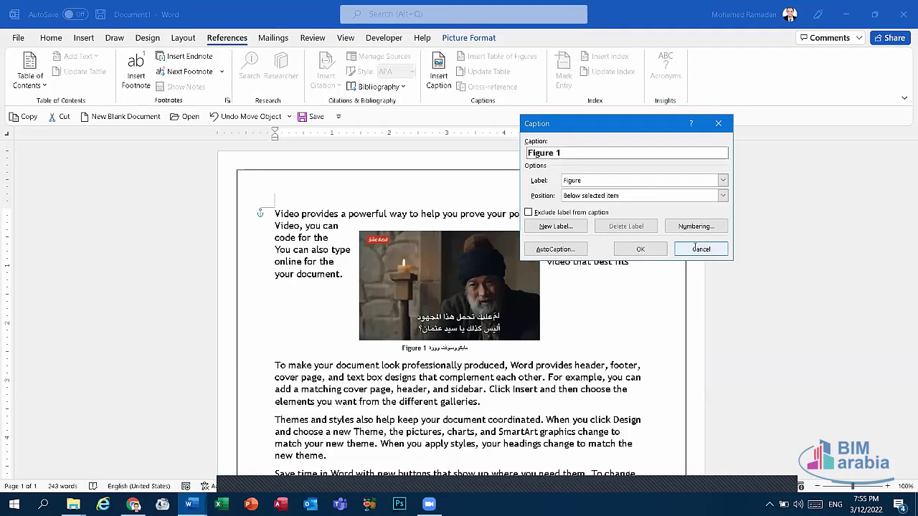
left_click(693, 249)
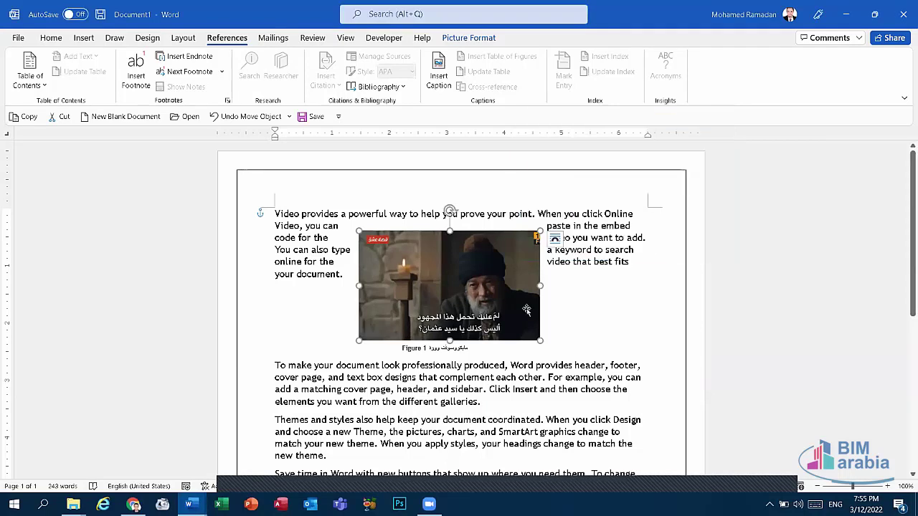
Place the insertion point on the empty line after the final Reading paragraph.
left_click(569, 302)
left_click(566, 304)
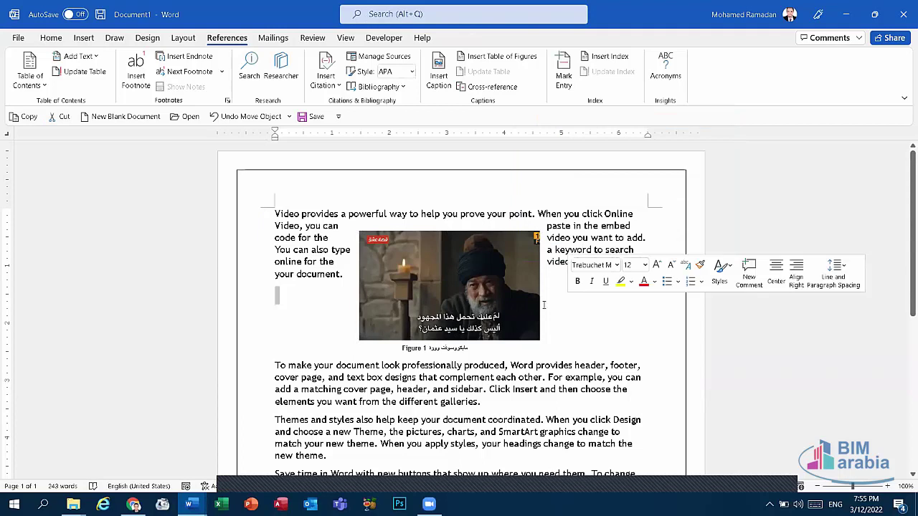
scroll(386, 429, "down", 4)
scroll(385, 370, "down", 2)
left_click(332, 360)
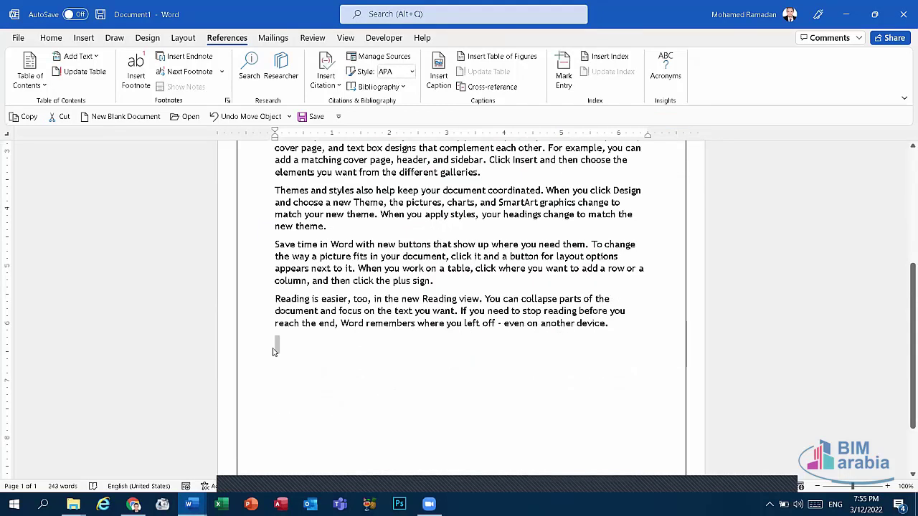
scroll(420, 215, "up", 5)
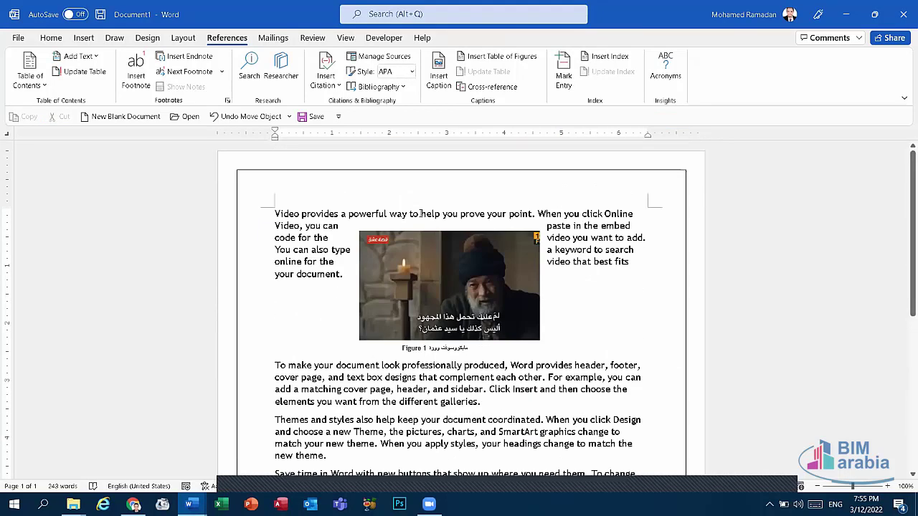
scroll(421, 213, "down", 5)
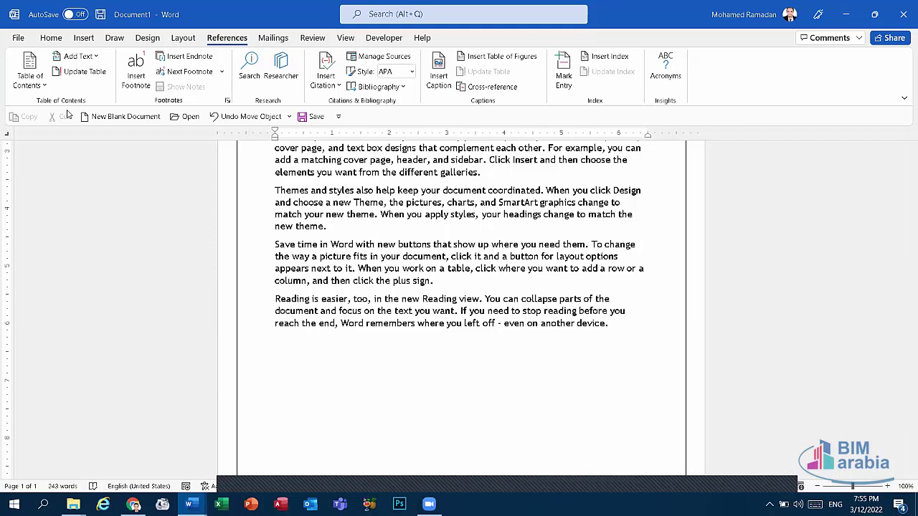
scroll(516, 108, "up", 1)
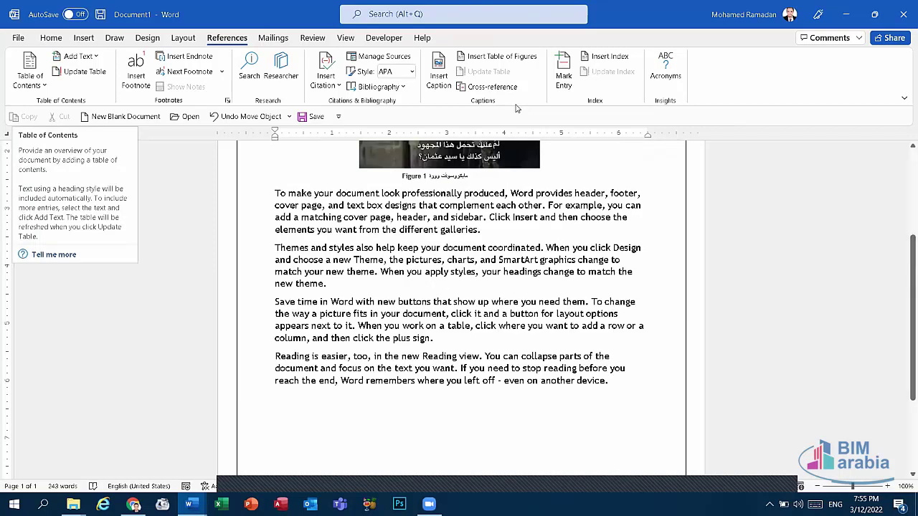
scroll(517, 107, "up", 1)
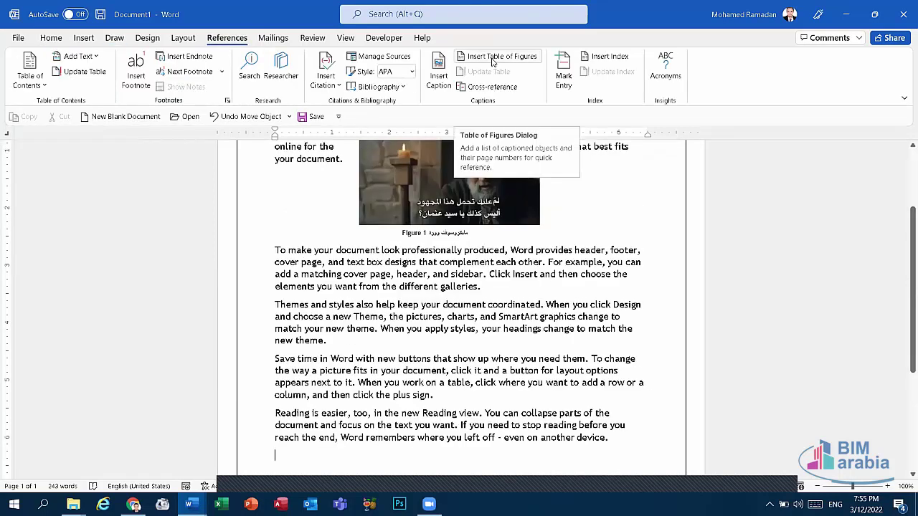
Insert a default table of figures below the last paragraph, listing Figure 1 on page 1.
left_click(492, 62)
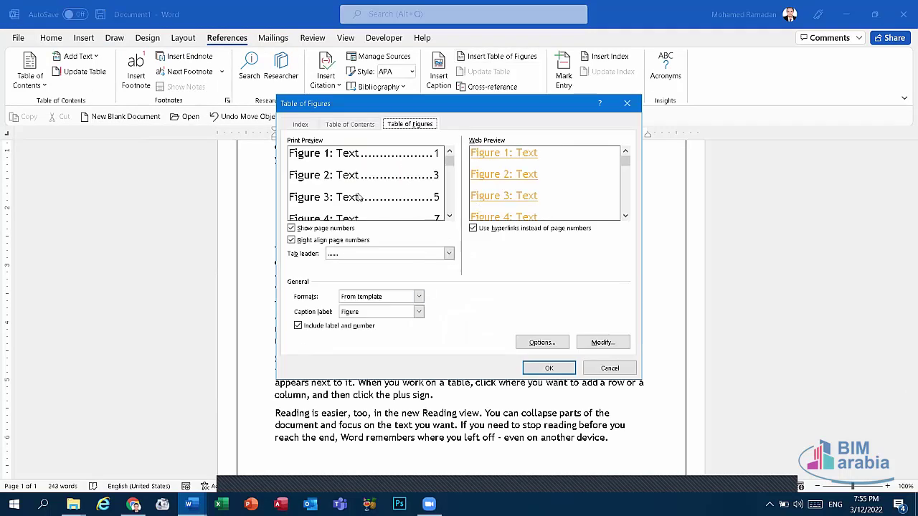
left_click(563, 369)
scroll(300, 302, "down", 2)
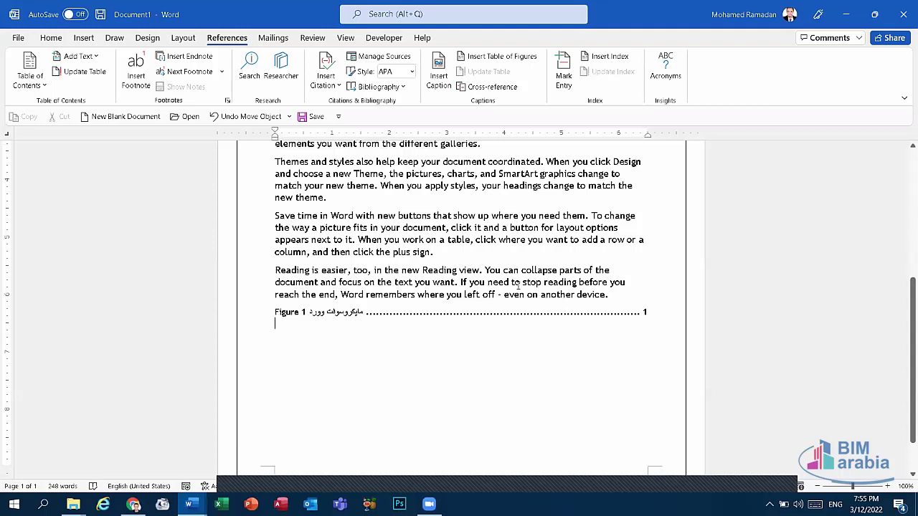
scroll(473, 252, "up", 8)
scroll(472, 252, "up", 1)
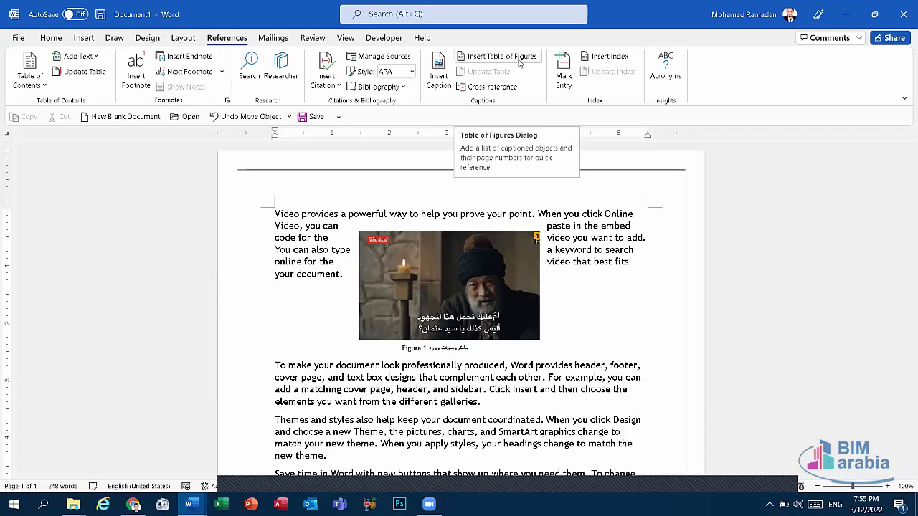
scroll(524, 93, "down", 1)
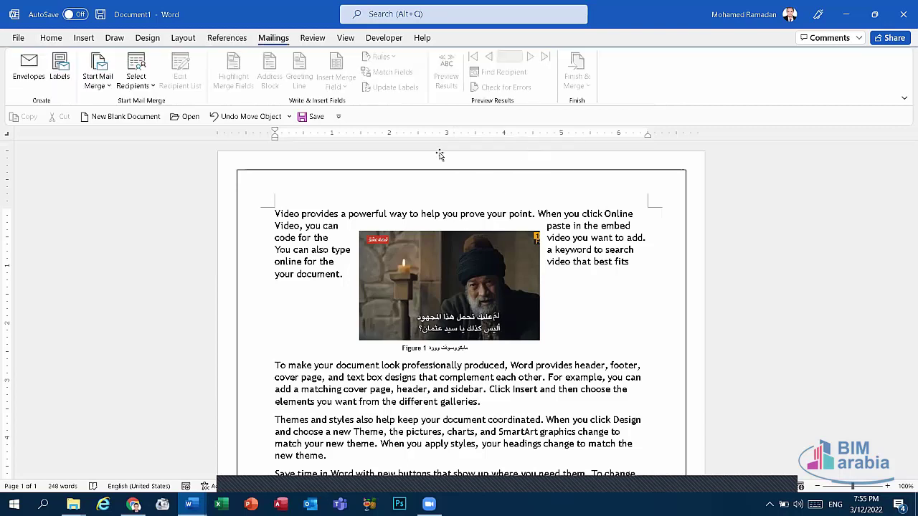
scroll(440, 155, "down", 3)
Select the entire document content from the end up to the top.
scroll(241, 41, "down", 3)
left_click(226, 38)
scroll(492, 309, "down", 5)
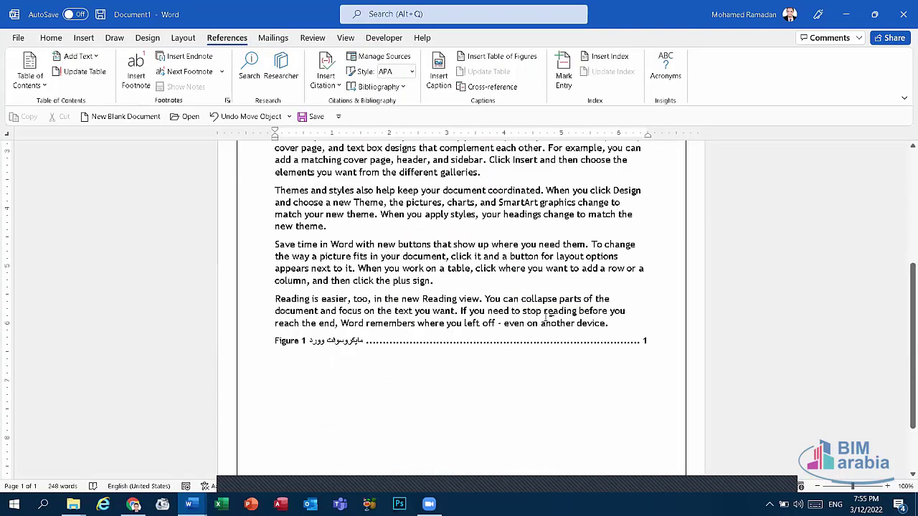
scroll(492, 309, "down", 2)
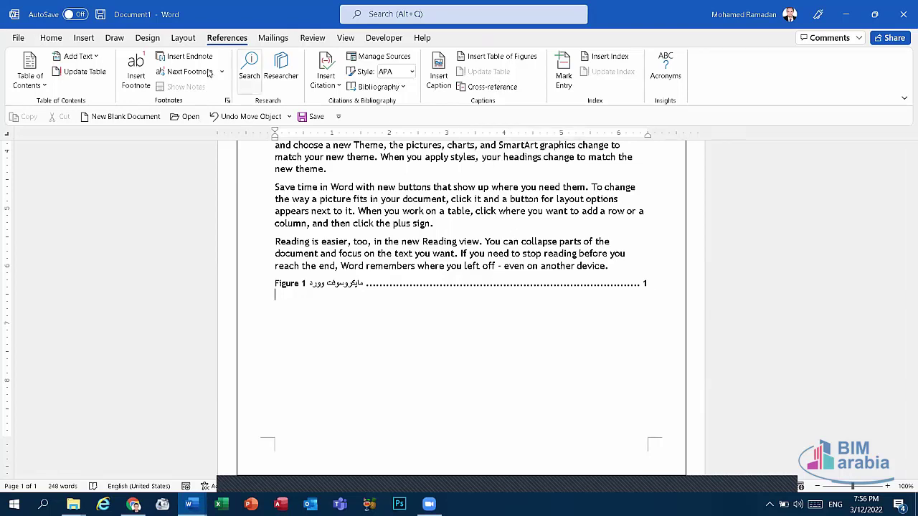
scroll(185, 41, "up", 4)
scroll(201, 41, "up", 1)
scroll(268, 41, "down", 5)
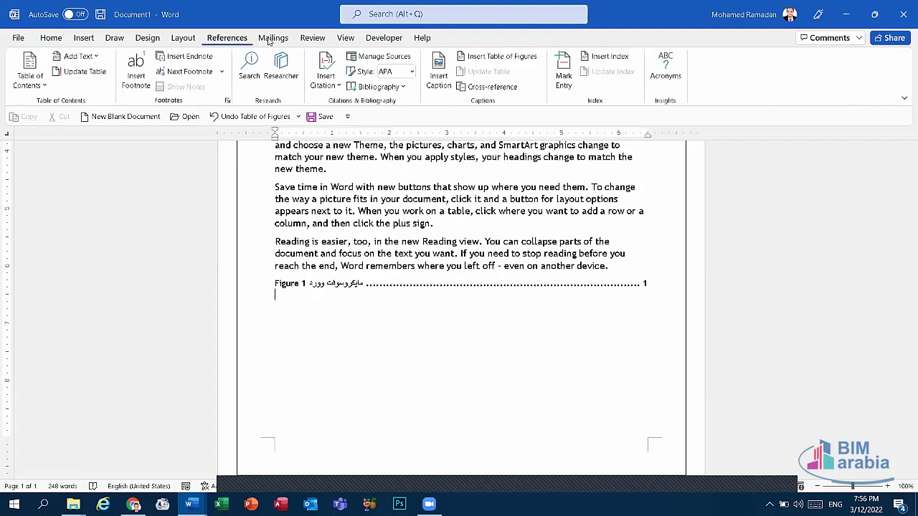
scroll(284, 43, "down", 1)
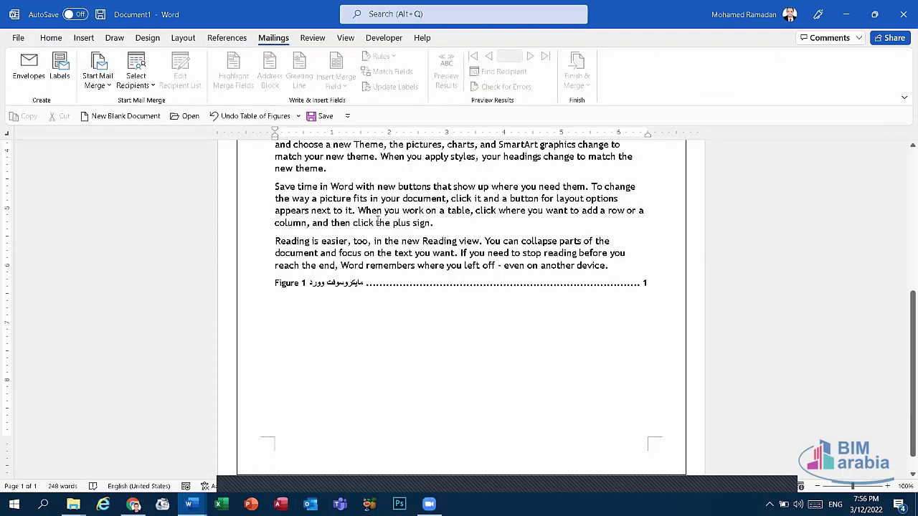
left_click_drag(276, 295, 125, 79)
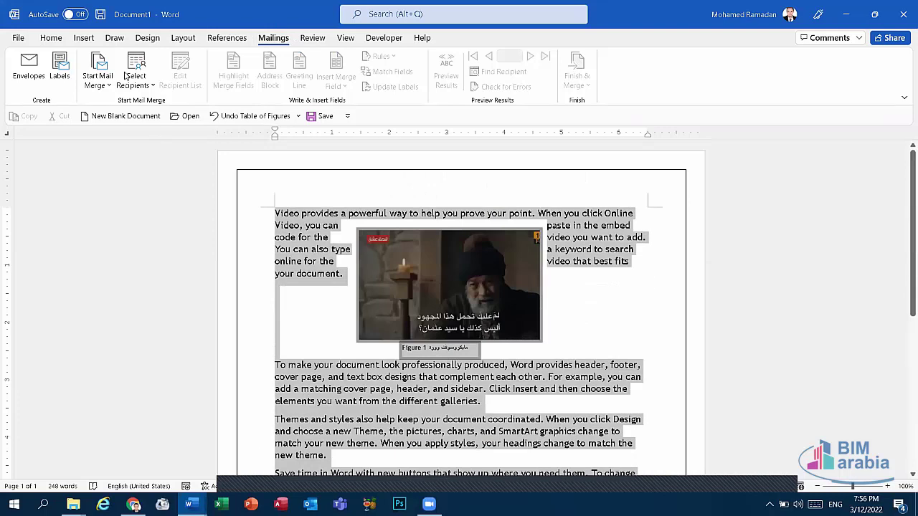
Delete all selected text, the photo and the table of figures, leaving a 0-word page.
key("BackSpace")
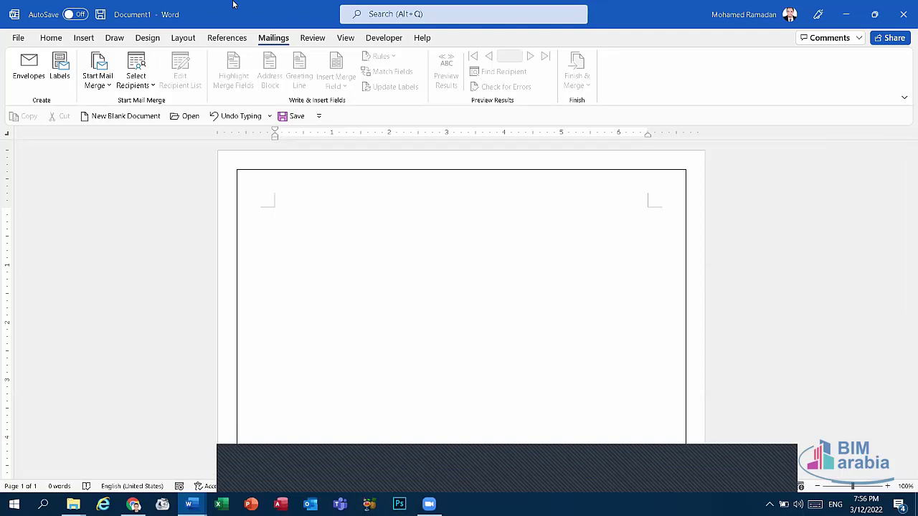
left_click(224, 40)
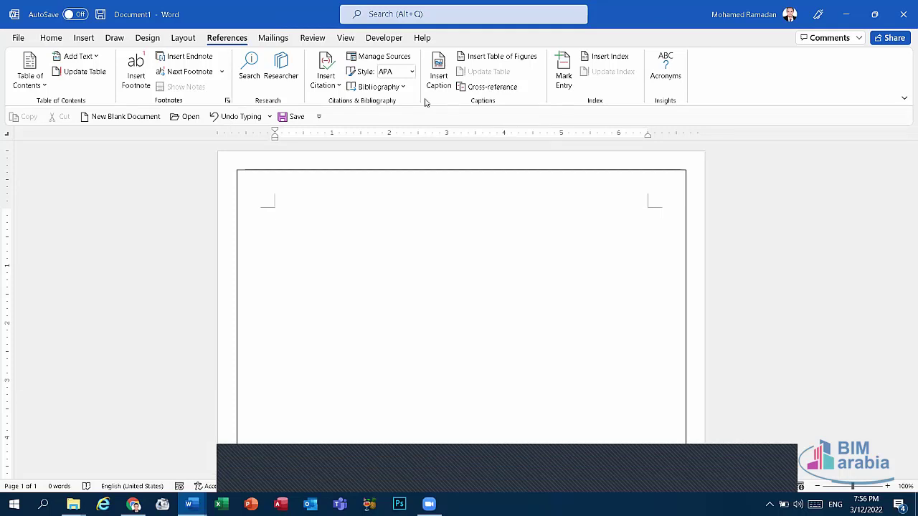
Dismiss the Table of Contents gallery, then open Create Source via Insert Citation > Add New Source.
left_click(30, 77)
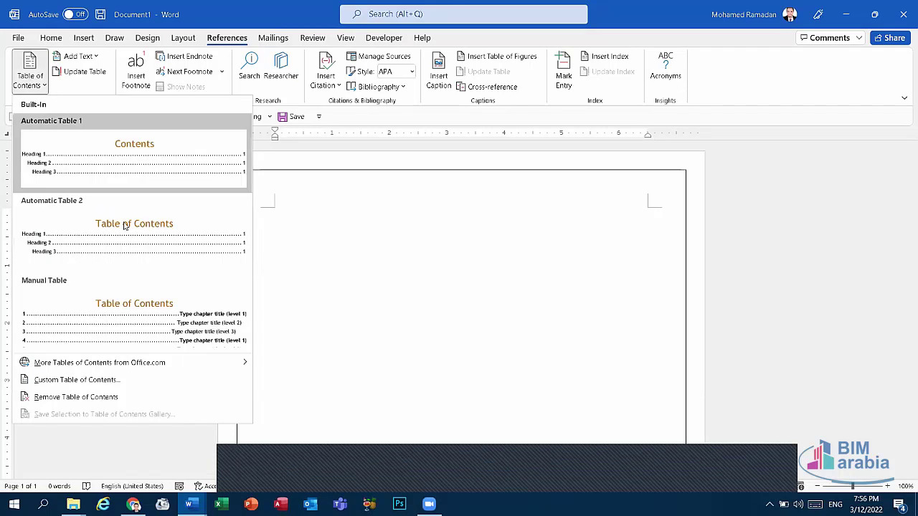
left_click(345, 248)
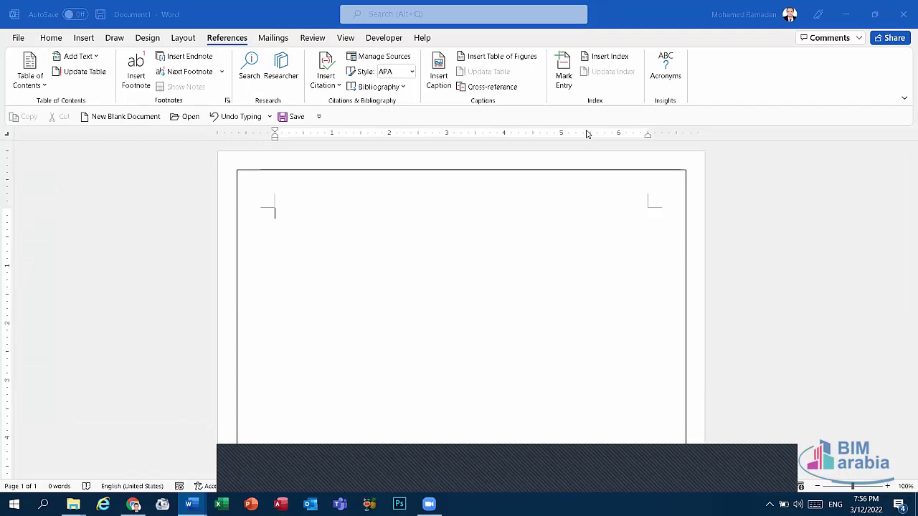
left_click(330, 85)
left_click(345, 104)
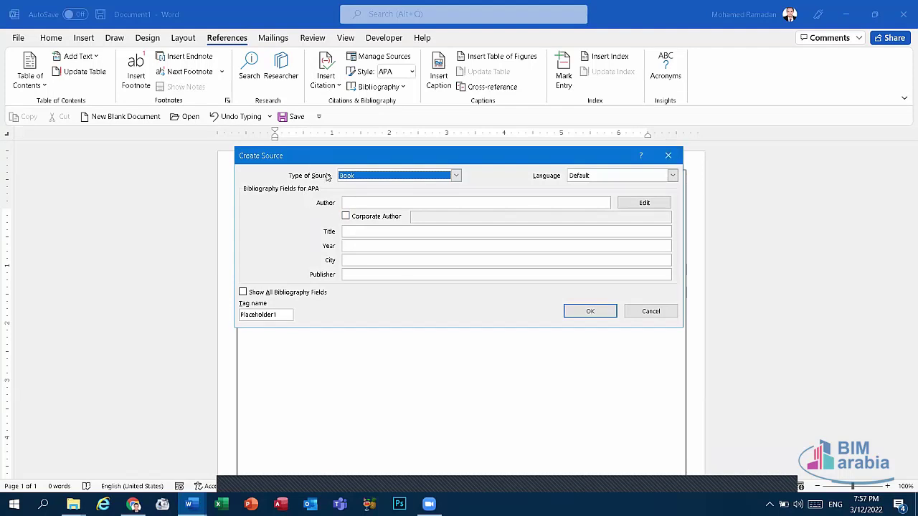
Switch the source type to Report, then cancel Create Source and close the covering popup.
left_click(345, 177)
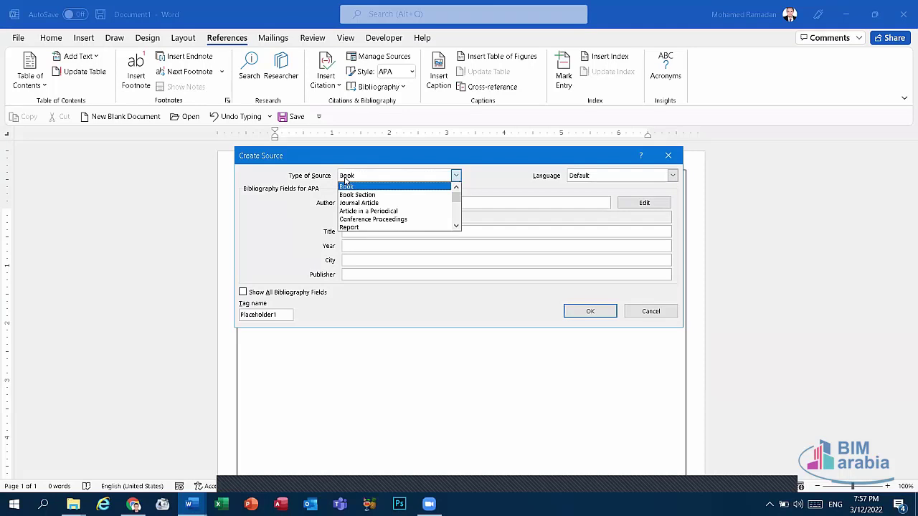
left_click(355, 228)
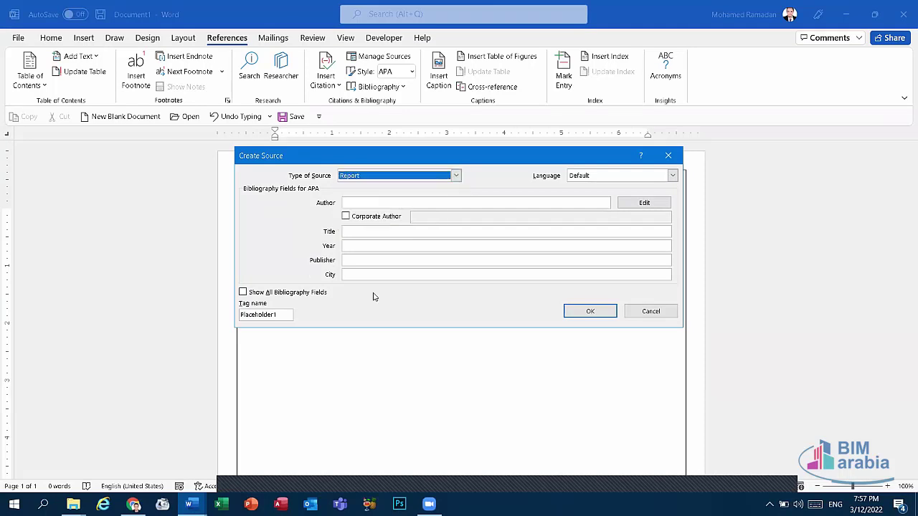
left_click(656, 311)
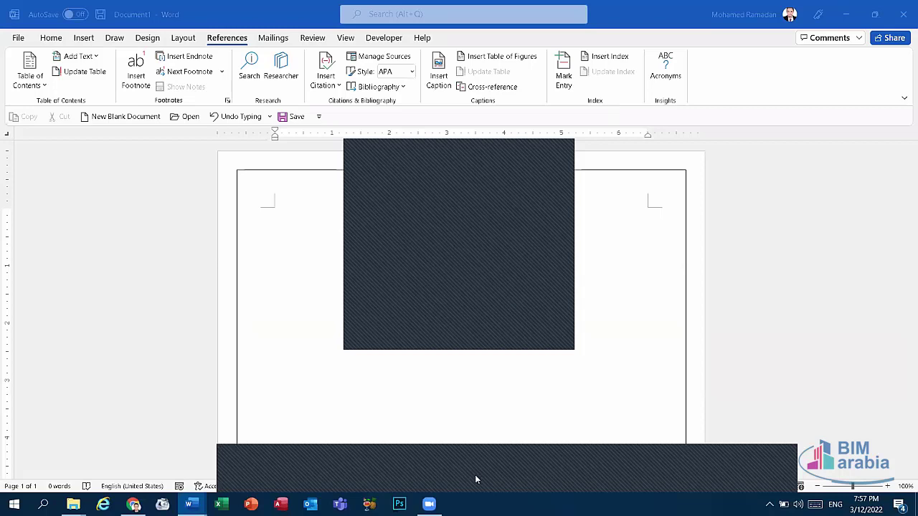
left_click(556, 151)
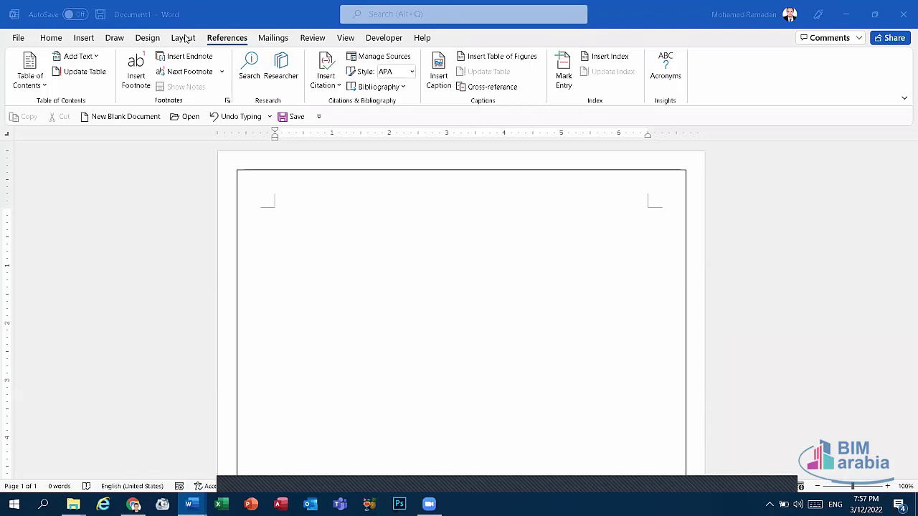
Set the page orientation to Landscape and zoom out to check the whole page.
left_click(179, 40)
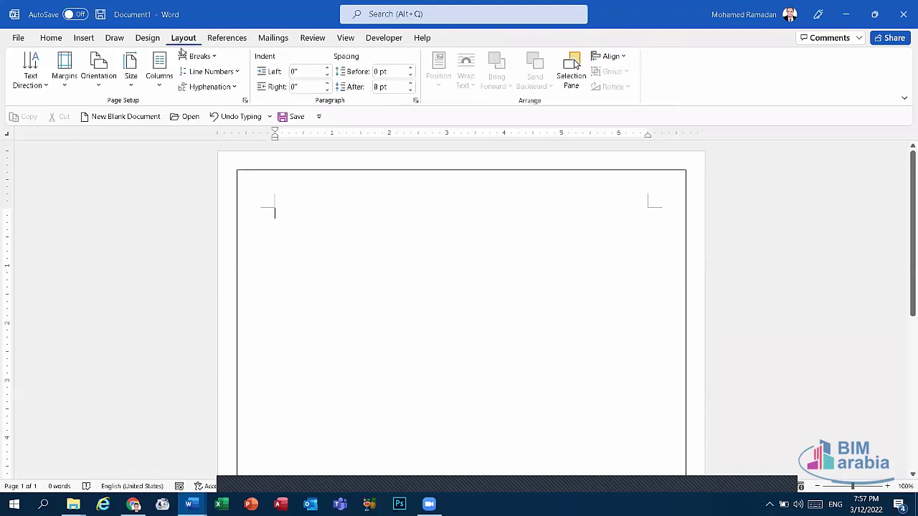
left_click(113, 86)
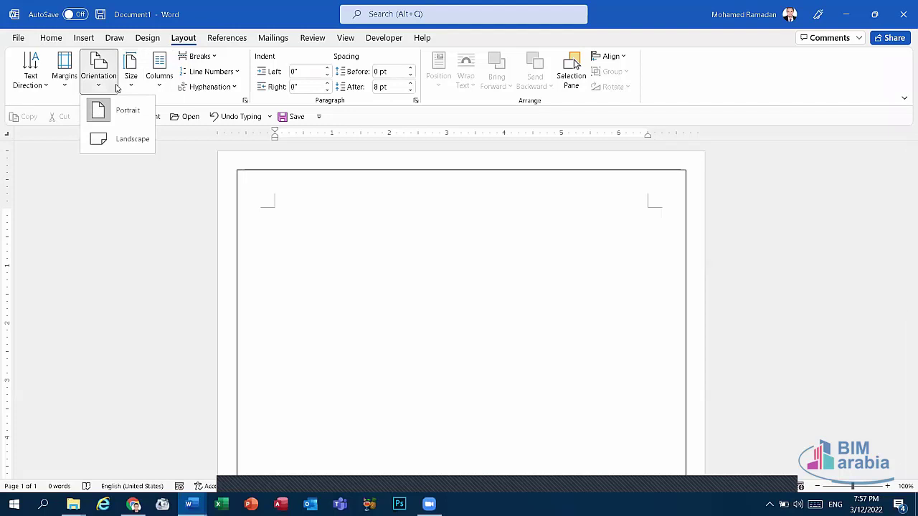
left_click(136, 141)
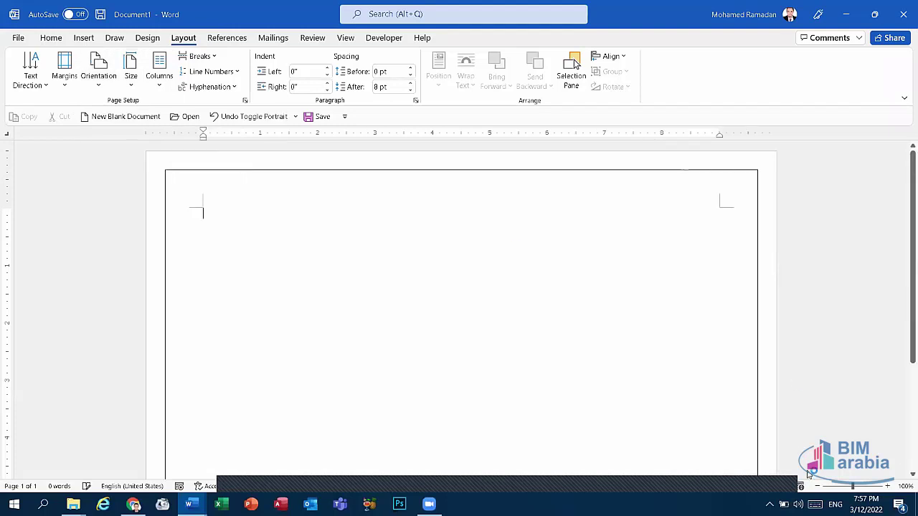
left_click(817, 486)
left_click(817, 486)
left_click(818, 487)
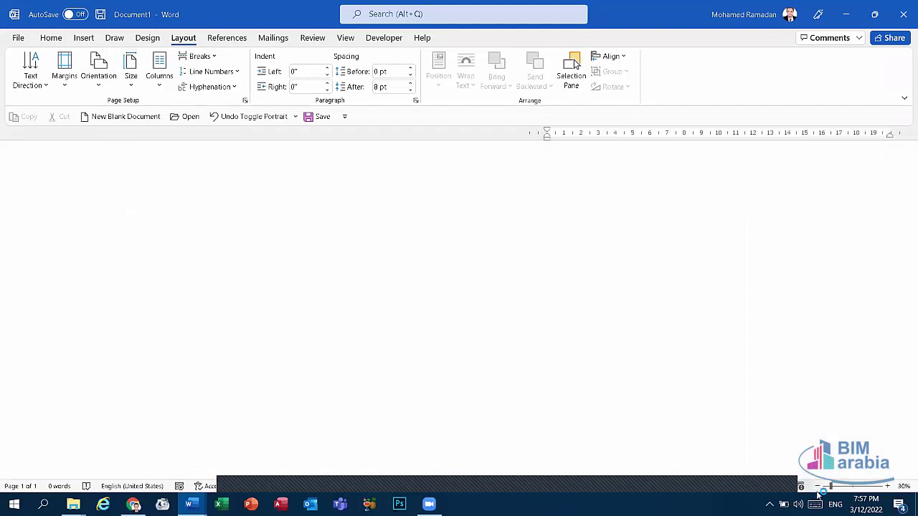
double_click(509, 441)
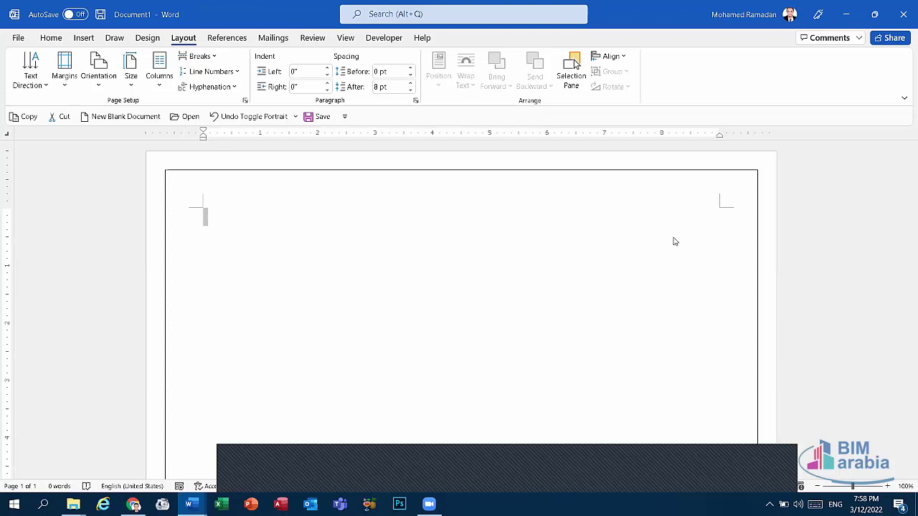
Switch the keyboard to Arabic and type the title 'شهادة تقدير' on the first line.
left_click(215, 214)
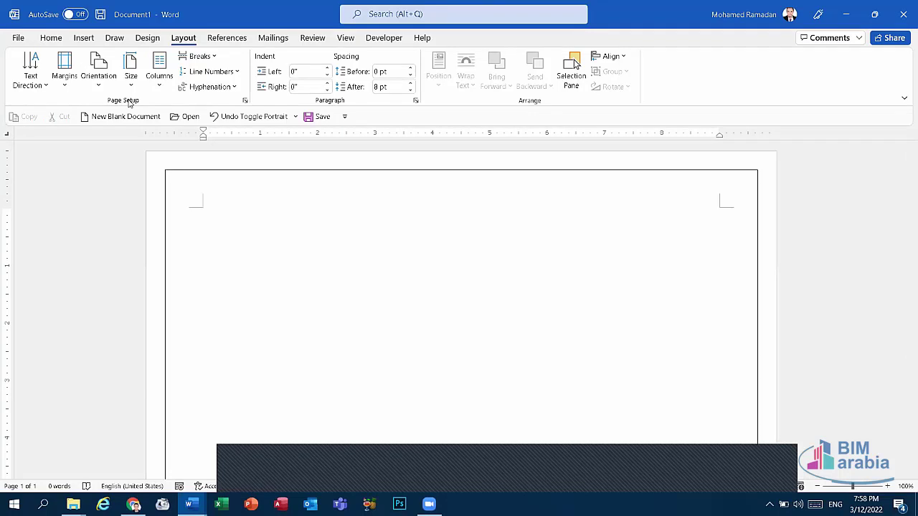
key("alt+shift")
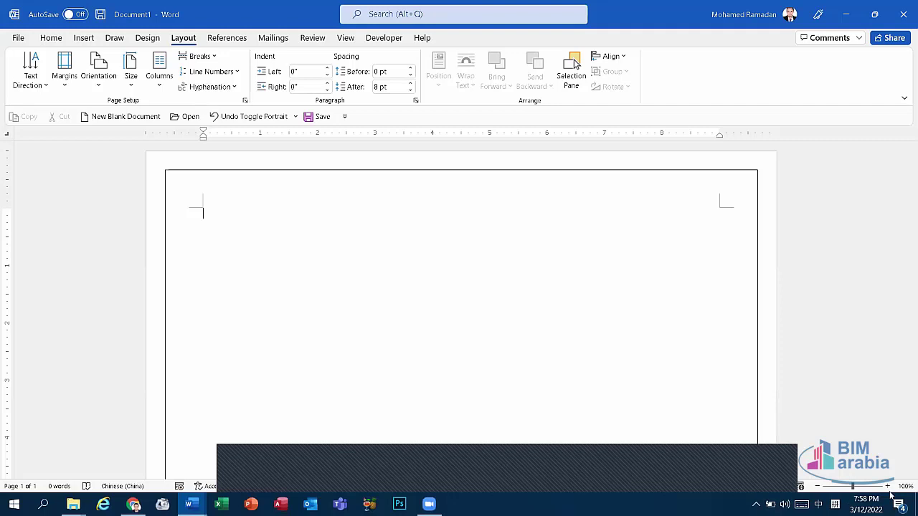
type("شها")
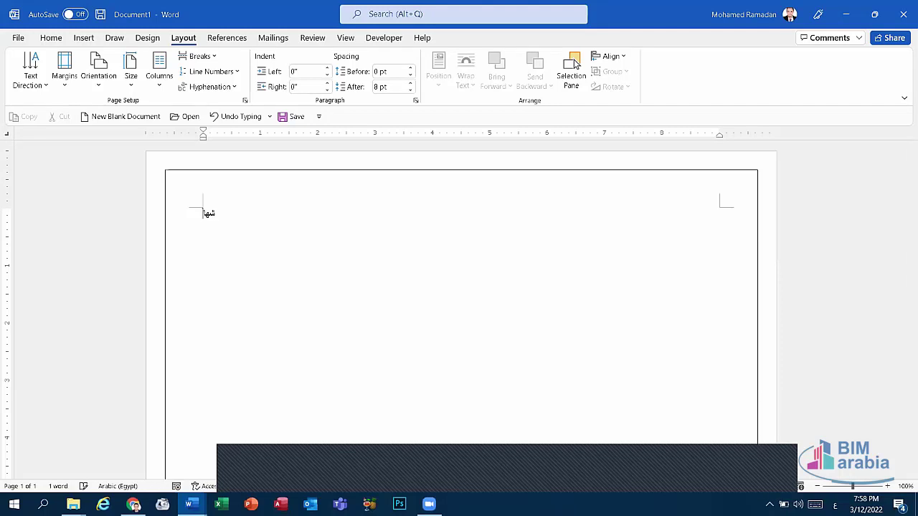
type("دة ت")
type("قدير")
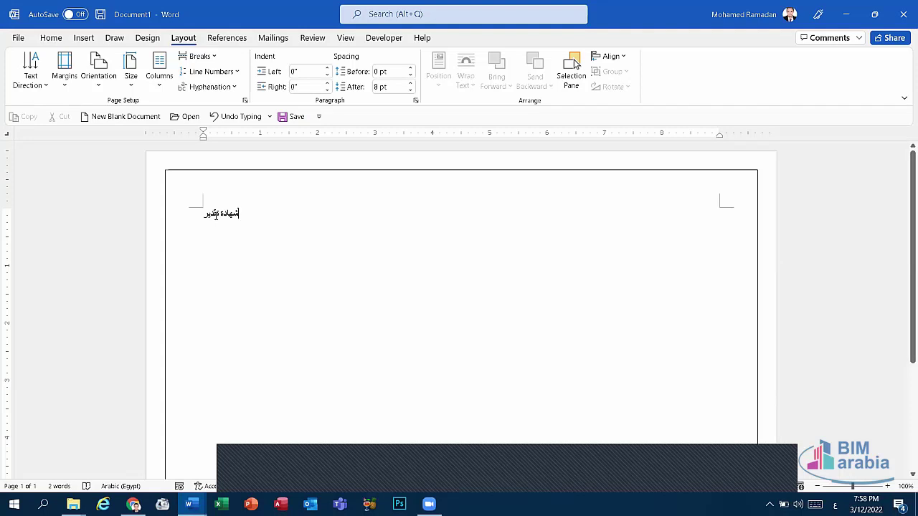
mouse_move(240, 215)
left_mouse_down()
mouse_move(203, 215)
mouse_move(237, 223)
left_mouse_up()
Centre 'شهادة تقدير' and format it as bold DecoType Naskh at 36 pt.
left_click(205, 215)
left_click(51, 37)
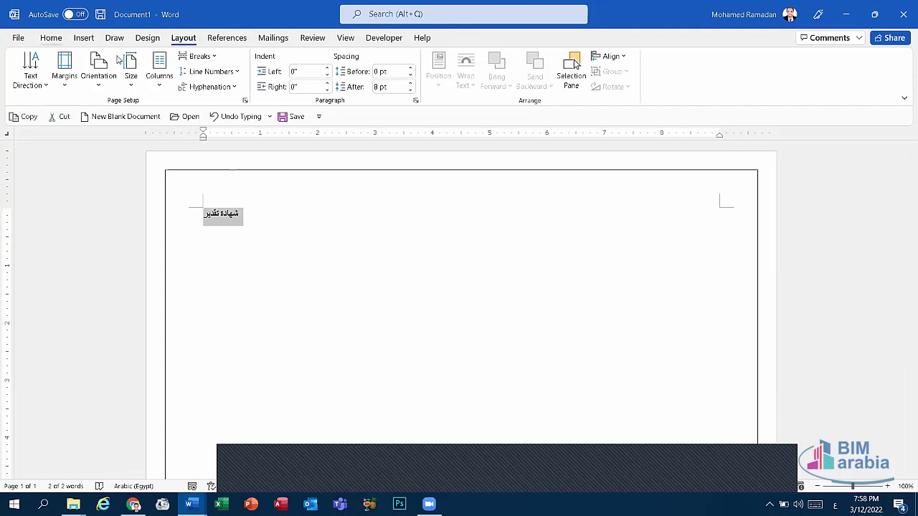
left_click(333, 79)
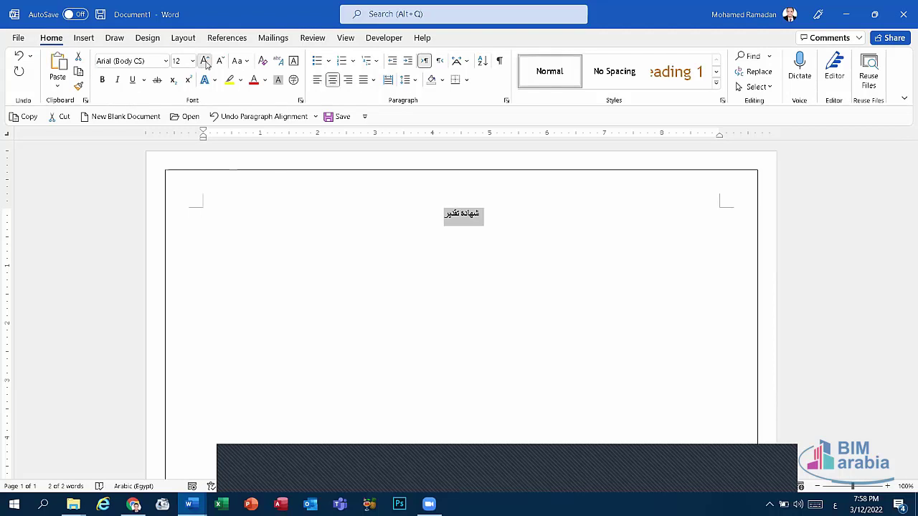
left_click(204, 61)
left_click(204, 61)
left_click(204, 61)
left_click(204, 61)
left_click(204, 61)
left_click(205, 61)
left_click(204, 61)
left_click(205, 61)
left_click(204, 61)
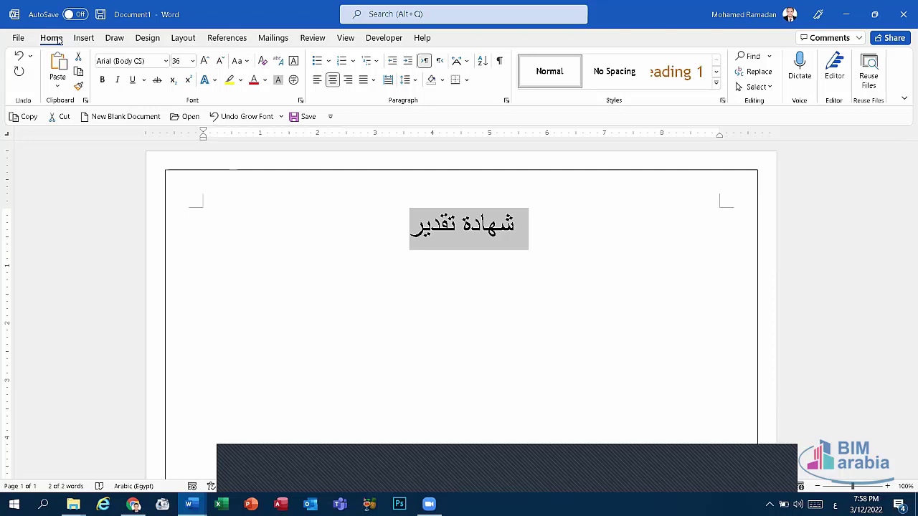
left_click(167, 64)
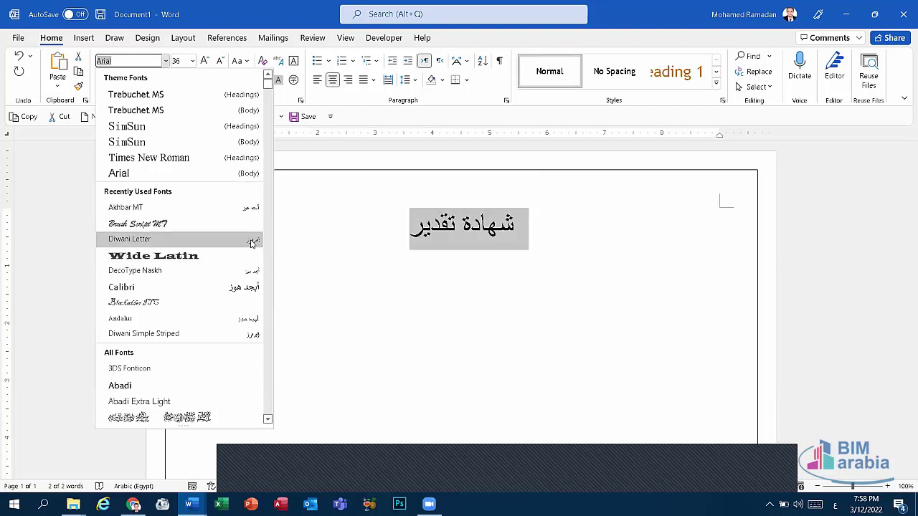
left_click(249, 275)
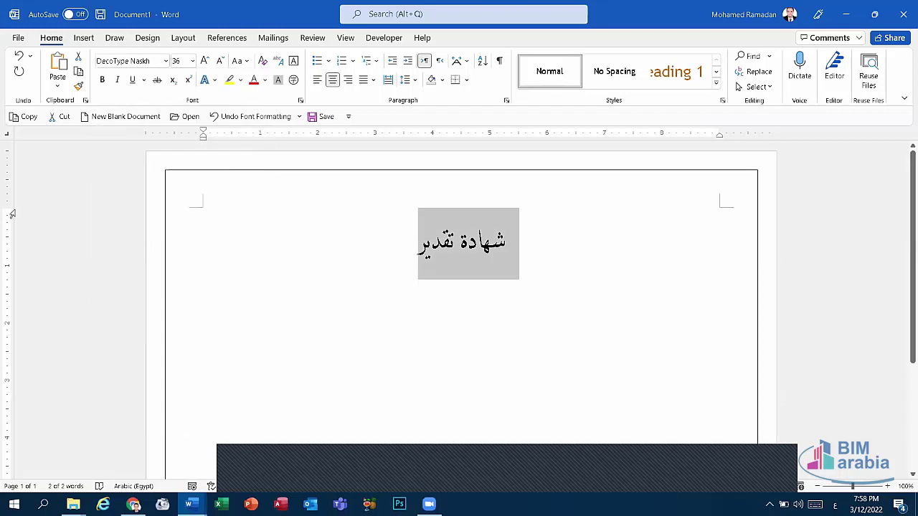
scroll(347, 284, "down", 1)
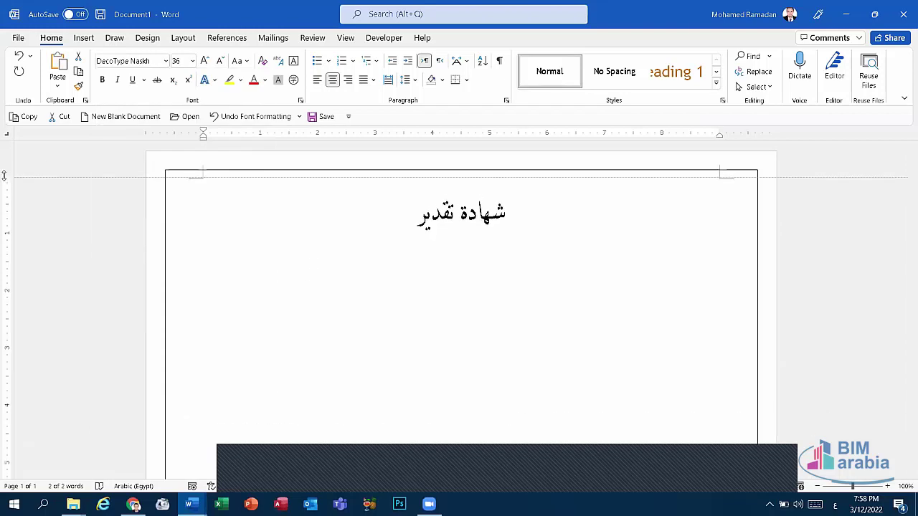
left_click(102, 79)
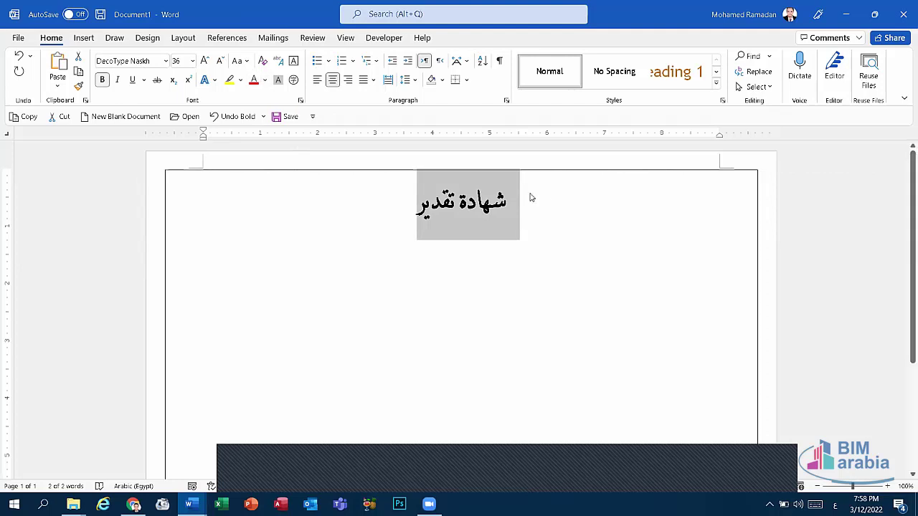
left_click(485, 204)
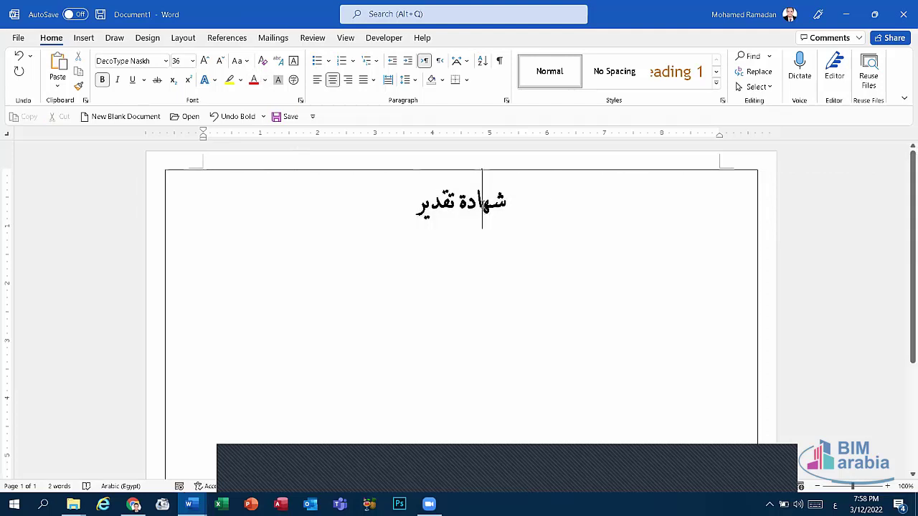
Add six tatweel strokes to the first title word and three to the second.
type("ــ")
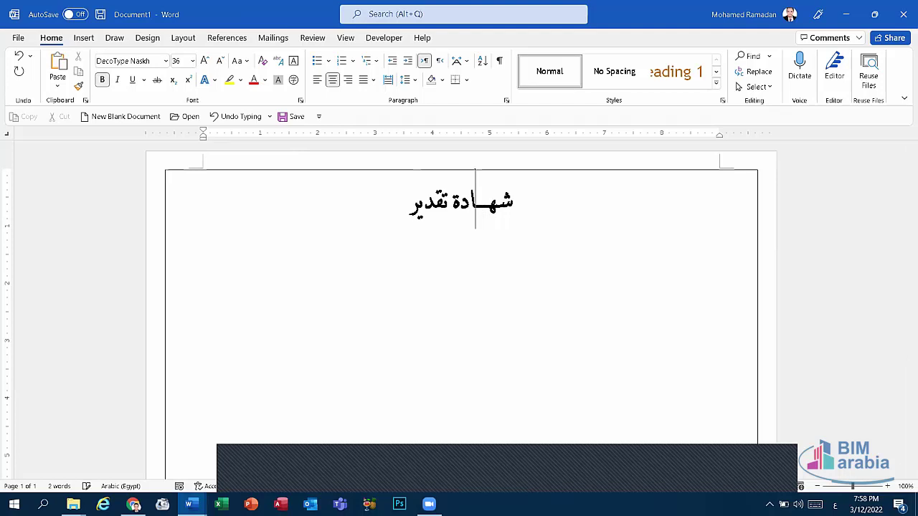
type("ــــ")
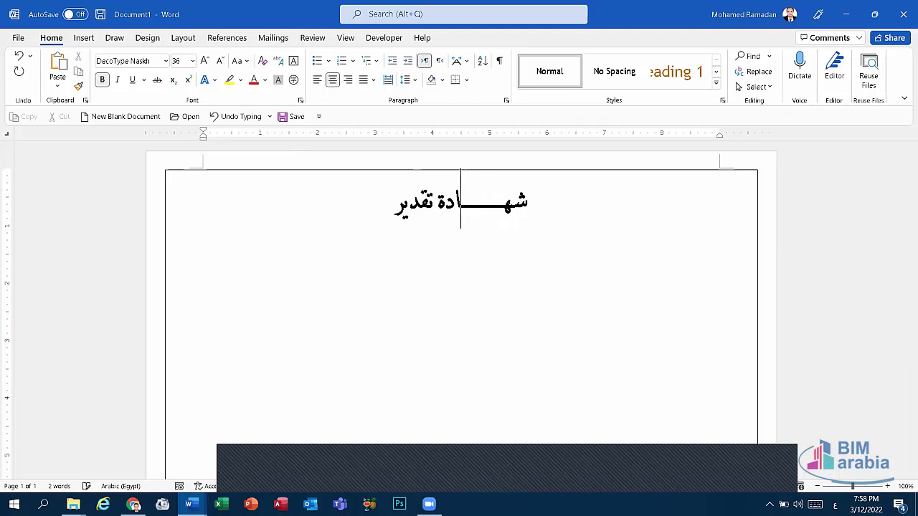
left_click(426, 208)
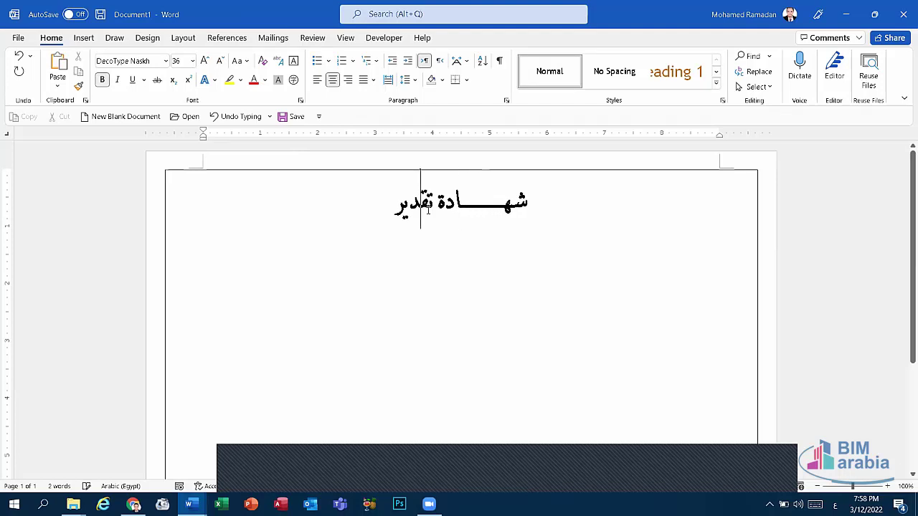
type("ــــــ")
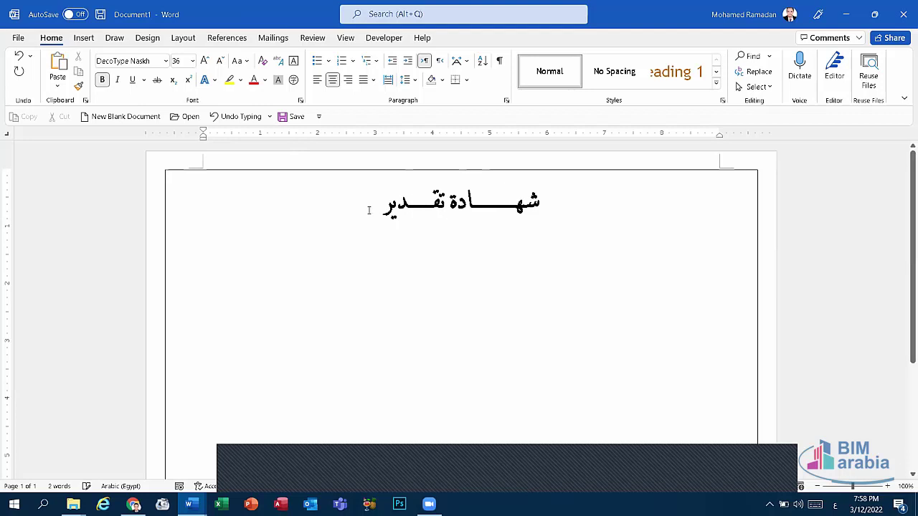
left_click_drag(369, 209, 512, 208)
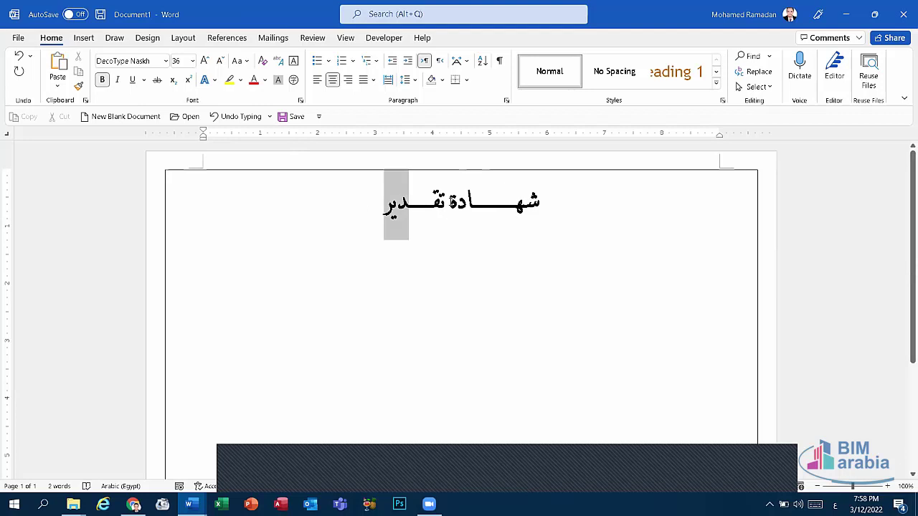
left_click(512, 208)
double_click(512, 208)
left_click(512, 208)
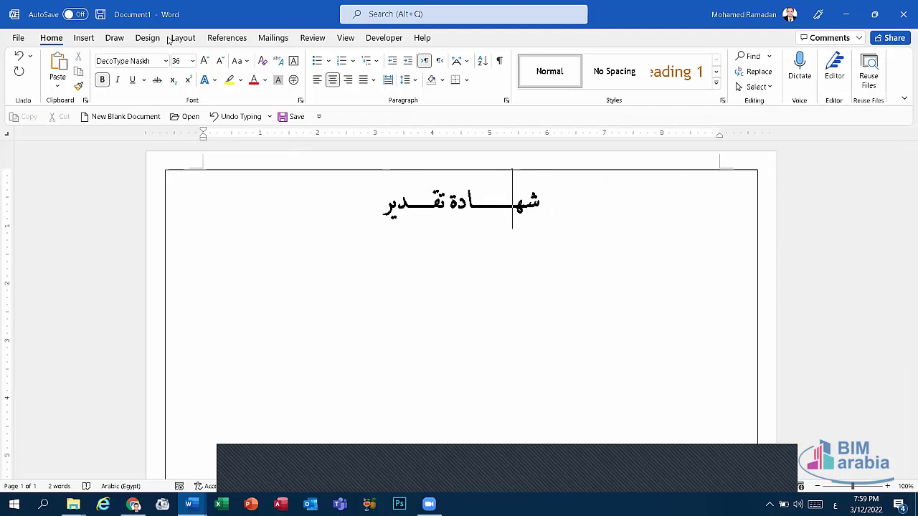
left_click(84, 38)
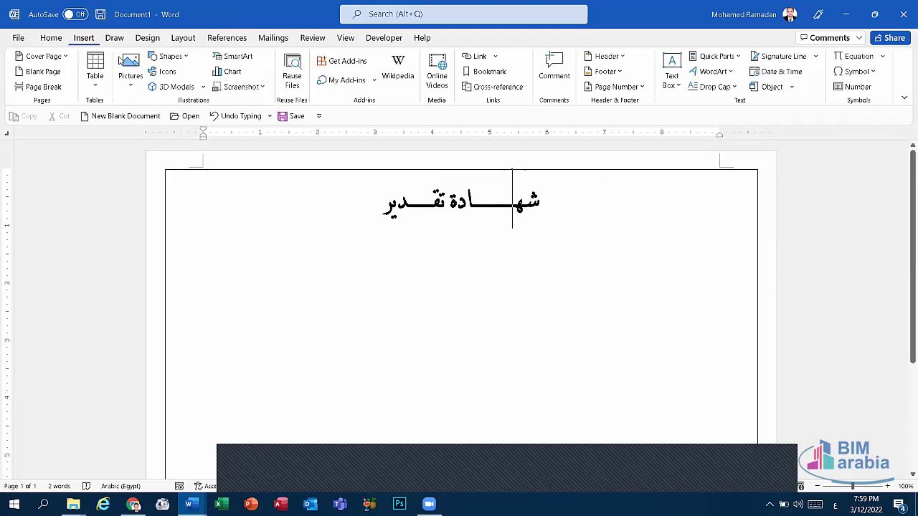
Draw a horizontal scroll banner shape below the certificate title.
left_click(170, 57)
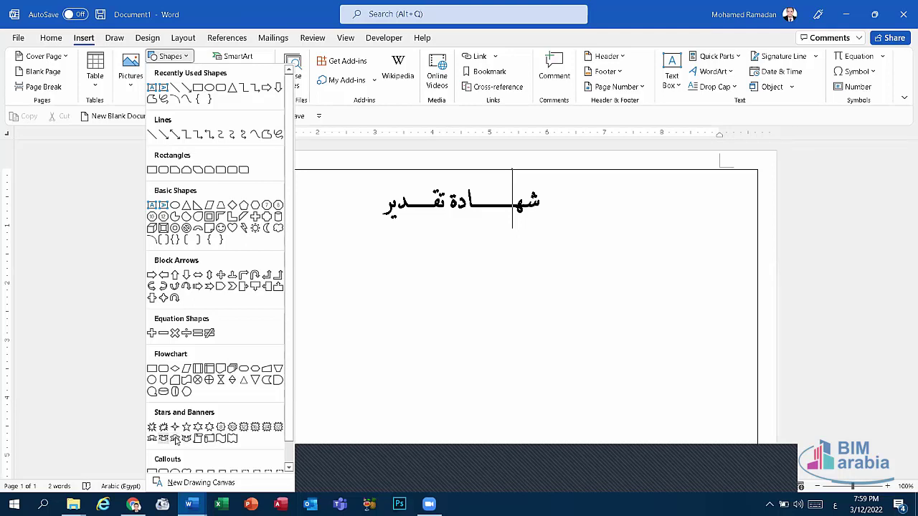
left_click(205, 439)
left_click_drag(393, 291, 559, 347)
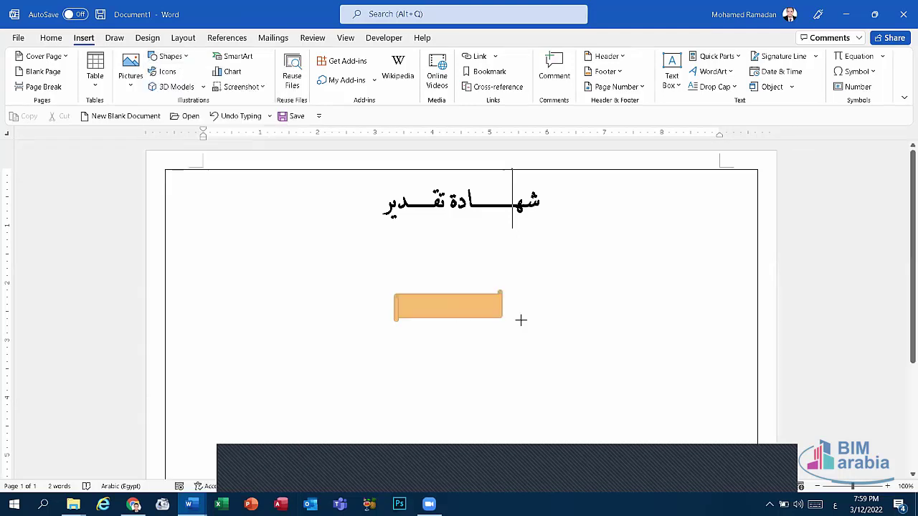
Select the Arabic title text.
left_click(473, 208)
key("ctrl+a")
left_click(466, 208)
left_click_drag(466, 208, 503, 208)
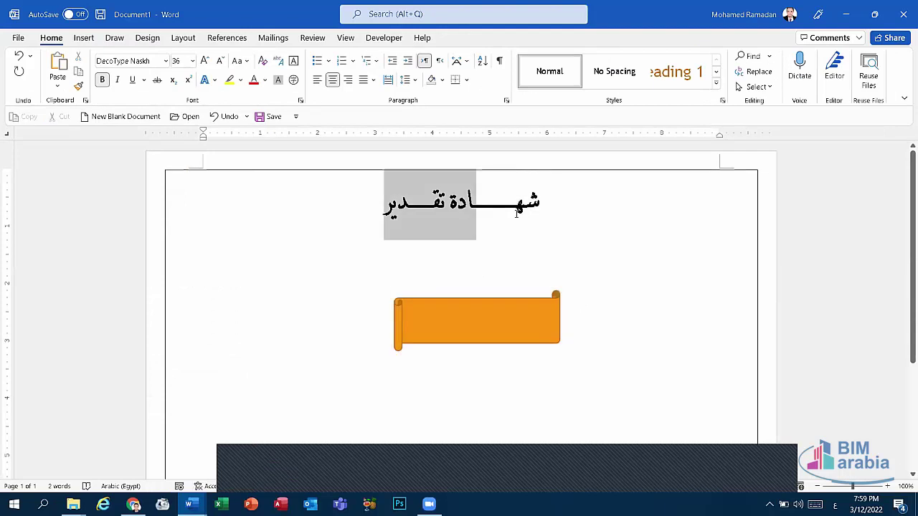
left_click(503, 208)
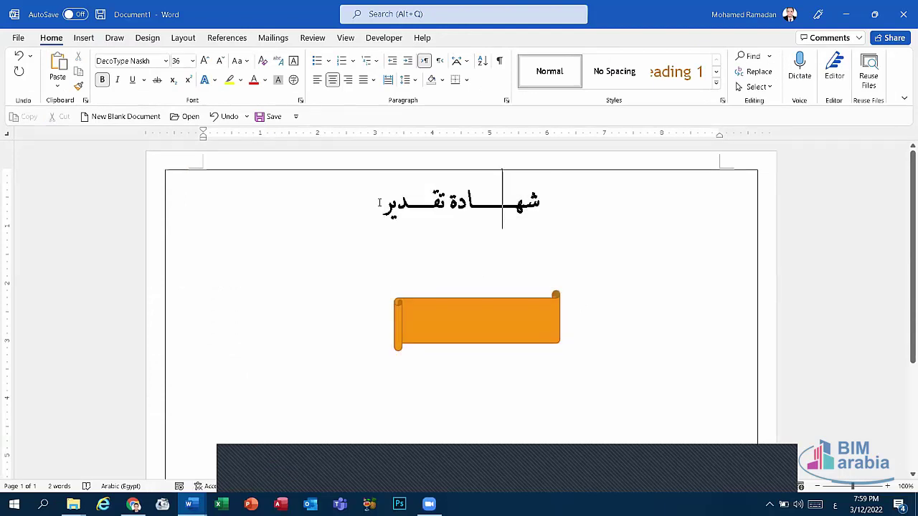
left_click_drag(388, 208, 464, 210)
left_click(430, 208)
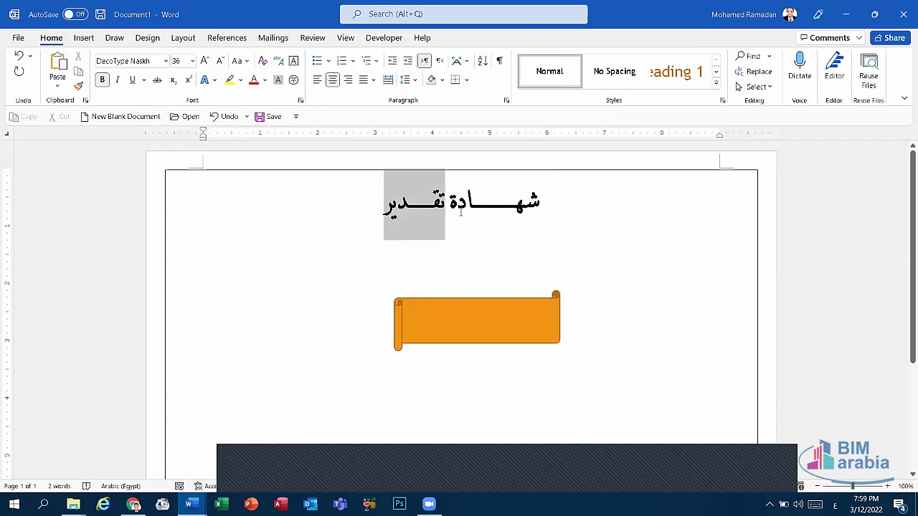
Drag the orange scroll banner down and to the left, then select the title text.
left_click(492, 210)
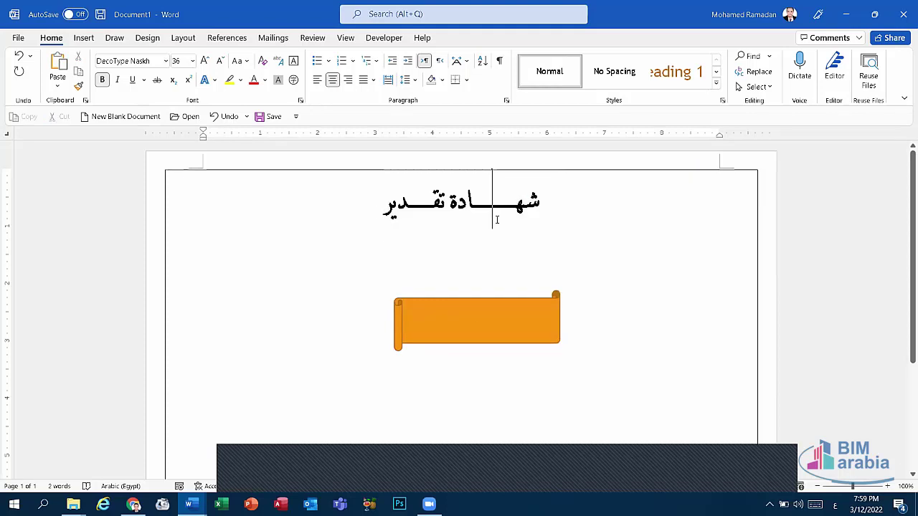
left_click(489, 315)
left_click_drag(490, 315, 370, 375)
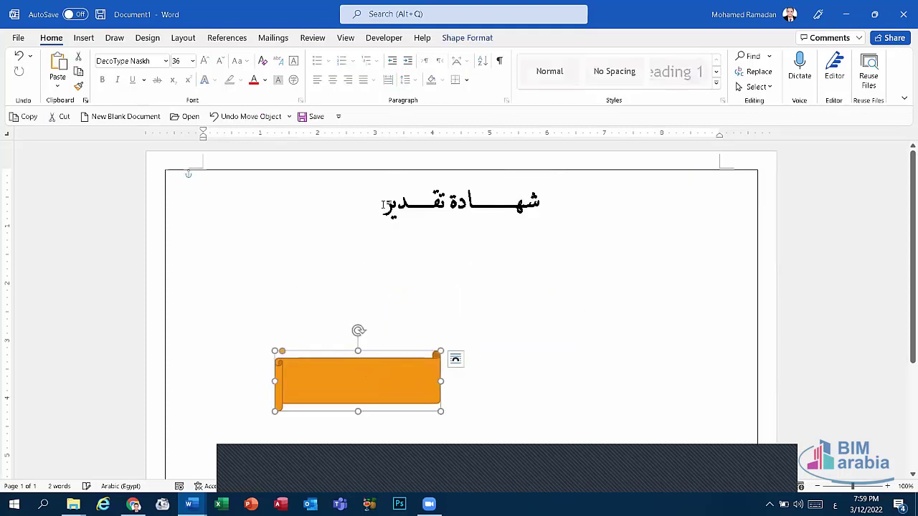
left_click_drag(386, 208, 523, 206)
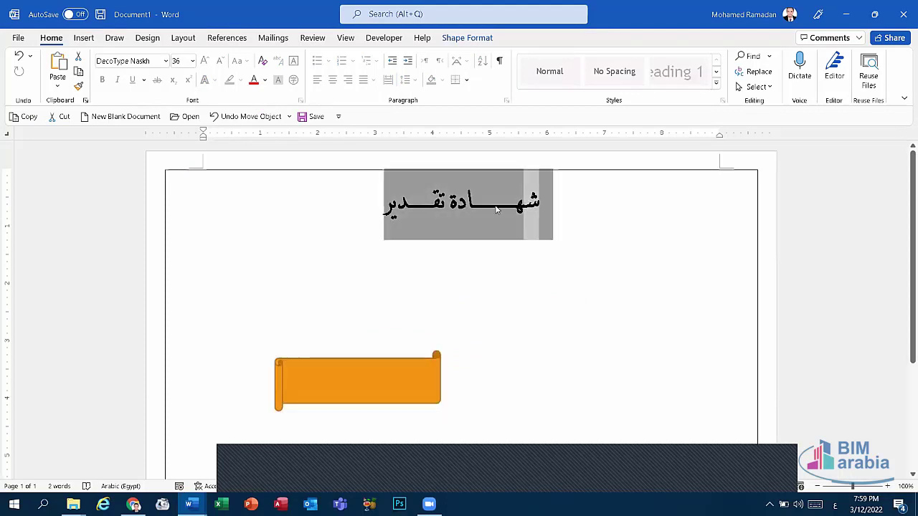
Cut the title, paste it into the scroll banner, and restore its first letter ش.
left_click_drag(495, 209, 494, 208)
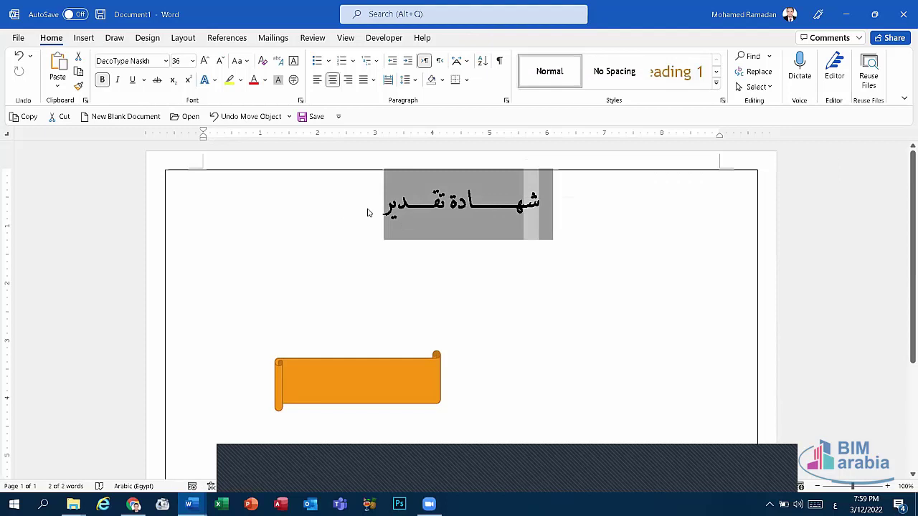
left_click(78, 57)
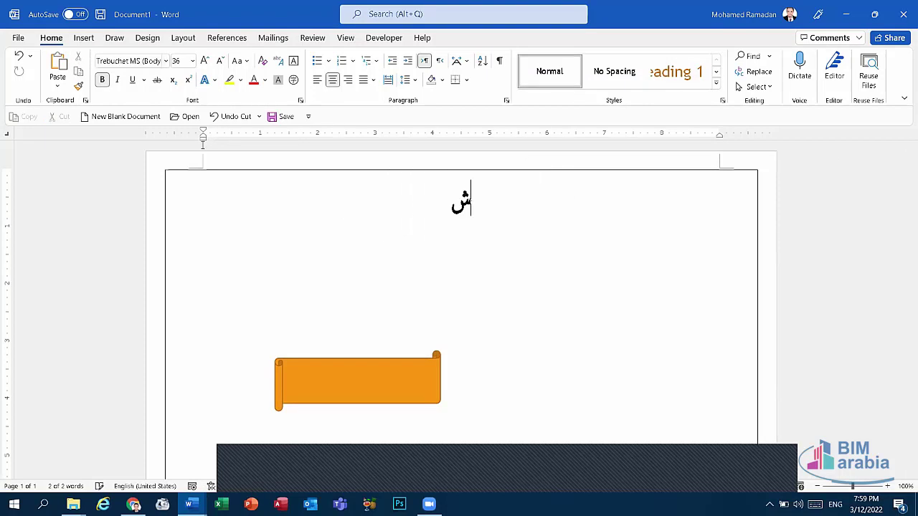
mouse_move(388, 383)
left_mouse_down()
mouse_move(441, 297)
mouse_move(483, 257)
left_mouse_up()
type("هـــادة")
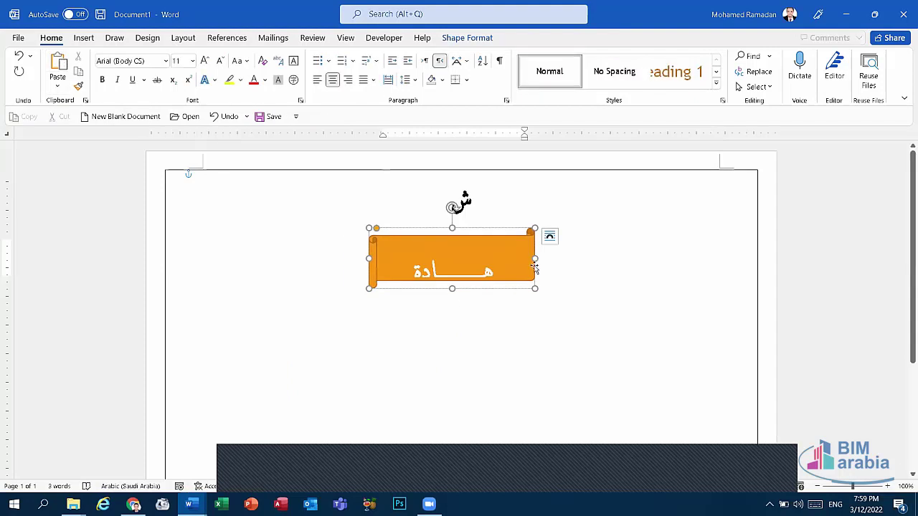
key("ctrl+v")
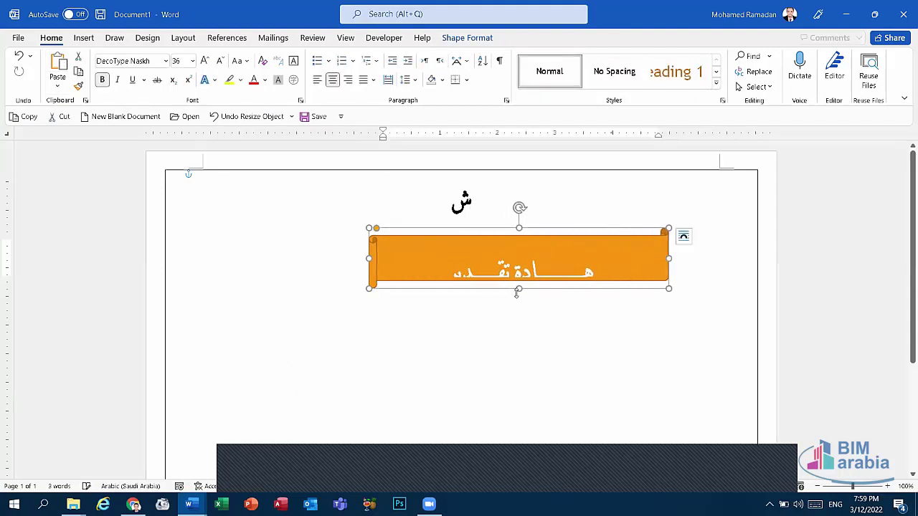
left_click_drag(519, 288, 518, 337)
left_click(473, 183)
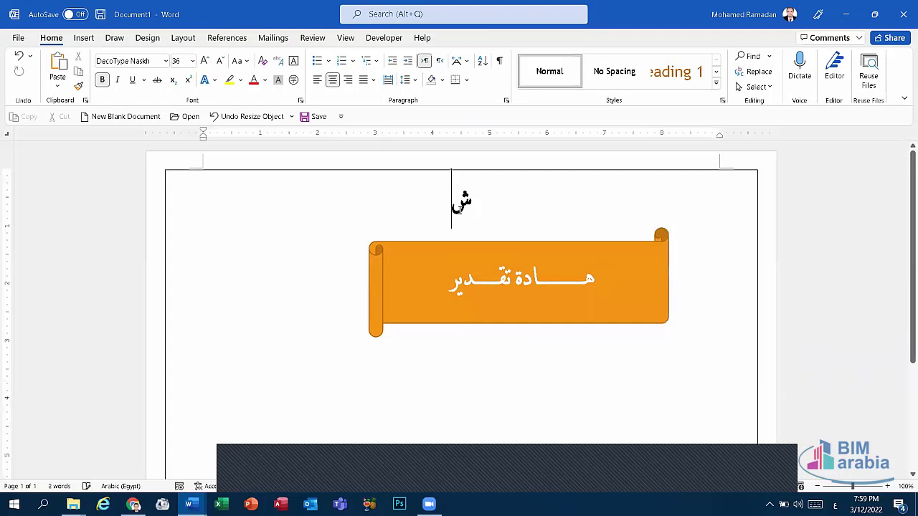
key("BackSpace")
left_click(594, 284)
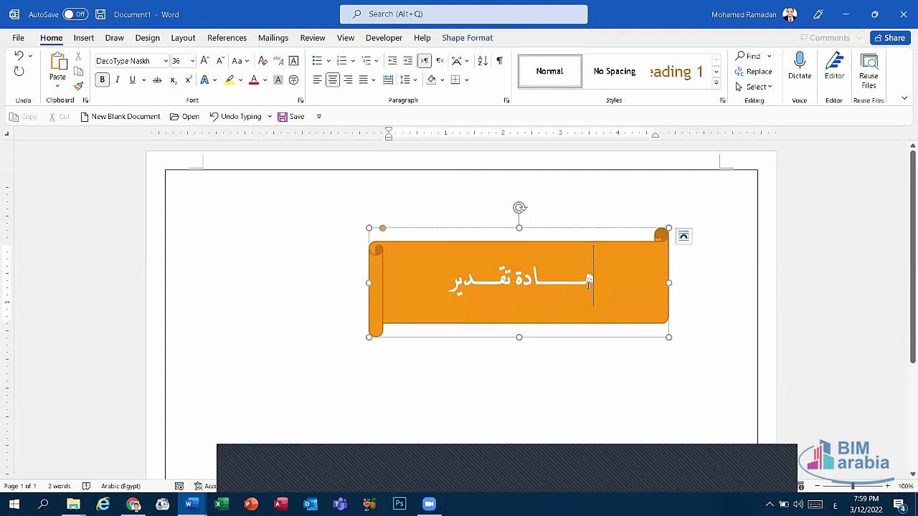
type("ش")
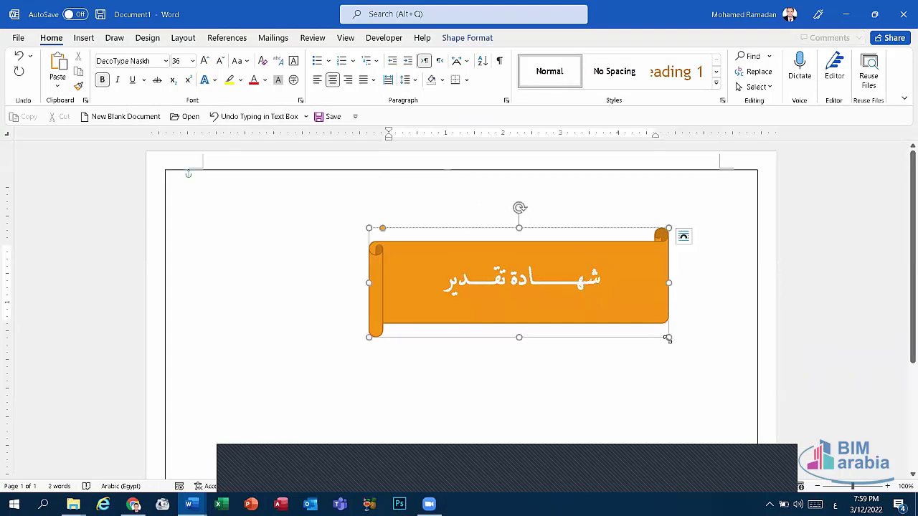
left_click_drag(667, 338, 588, 308)
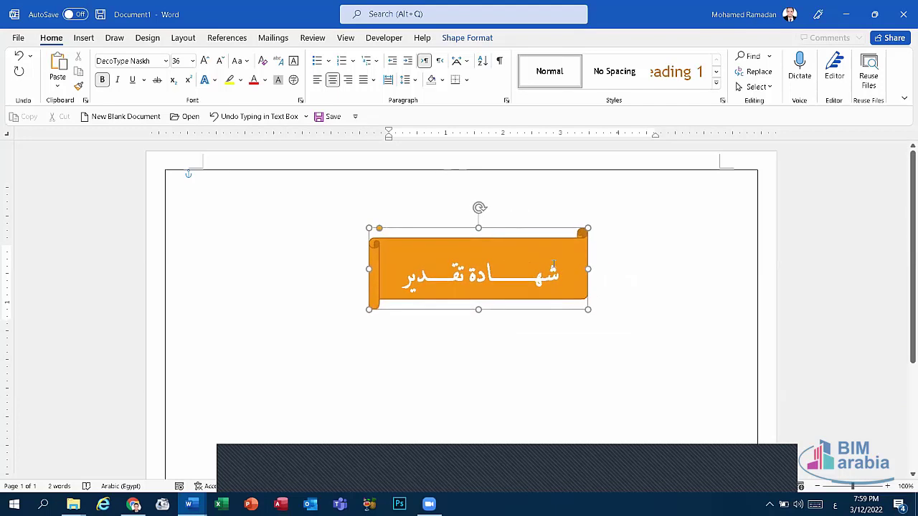
Move the banner to the top centre of the page and reshape its curl.
double_click(505, 260)
left_click_drag(454, 197, 376, 190)
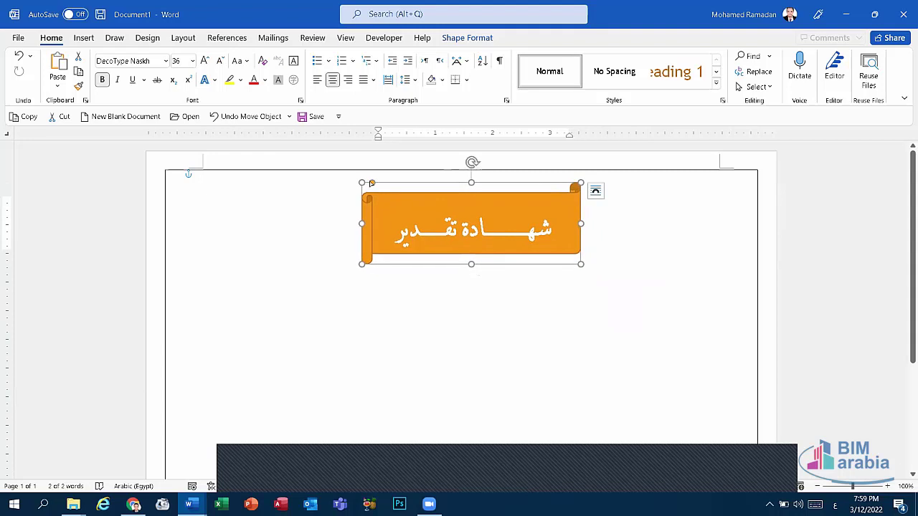
left_click_drag(371, 183, 420, 219)
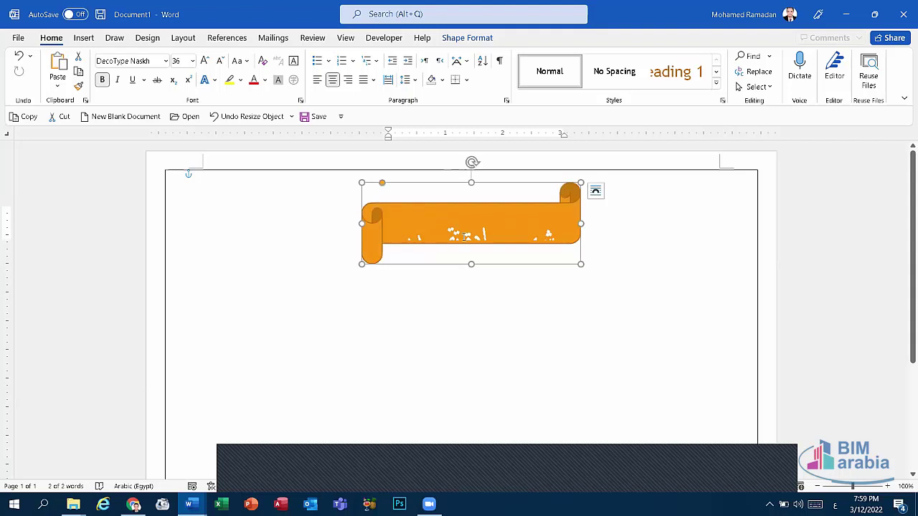
Shrink the banner title text to 24 pt.
triple_click(465, 235)
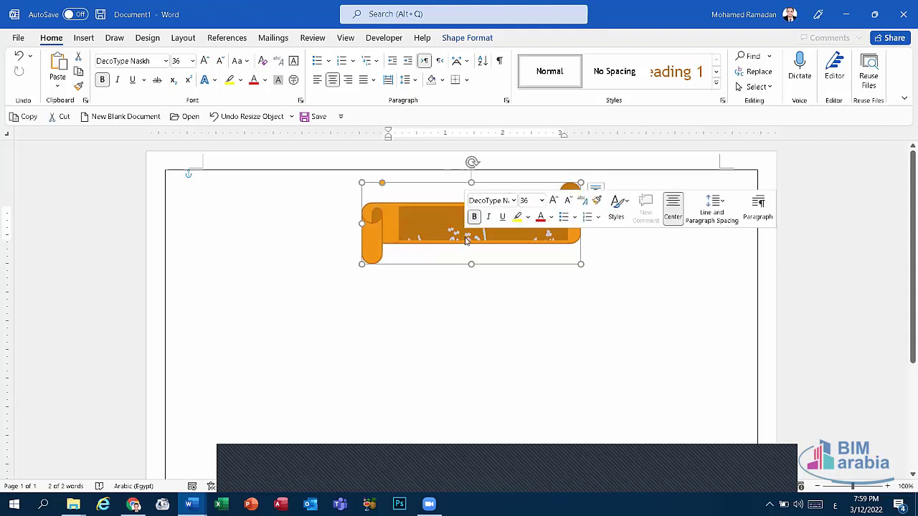
left_click(219, 62)
left_click(218, 62)
left_click(457, 263)
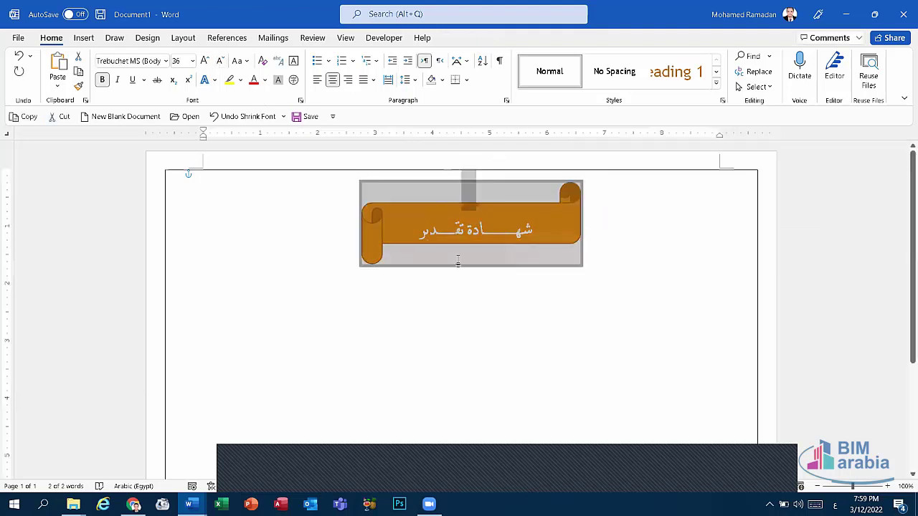
triple_click(426, 229)
left_click(220, 62)
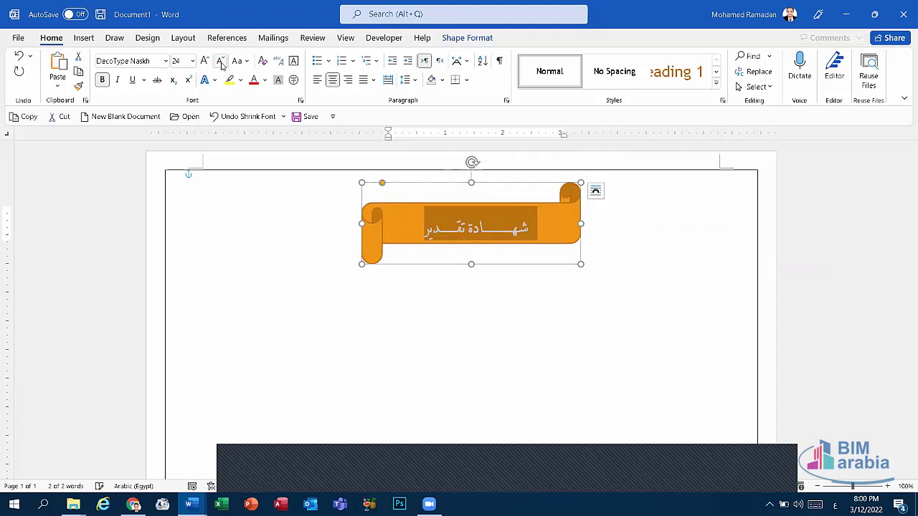
left_click(484, 265)
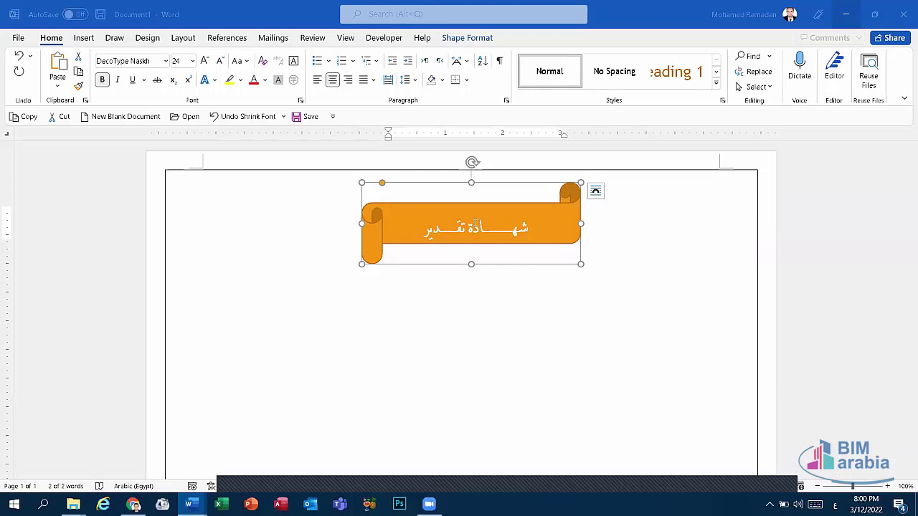
Apply a horizontal one-colour grey gradient as the page colour fill.
left_click(391, 213)
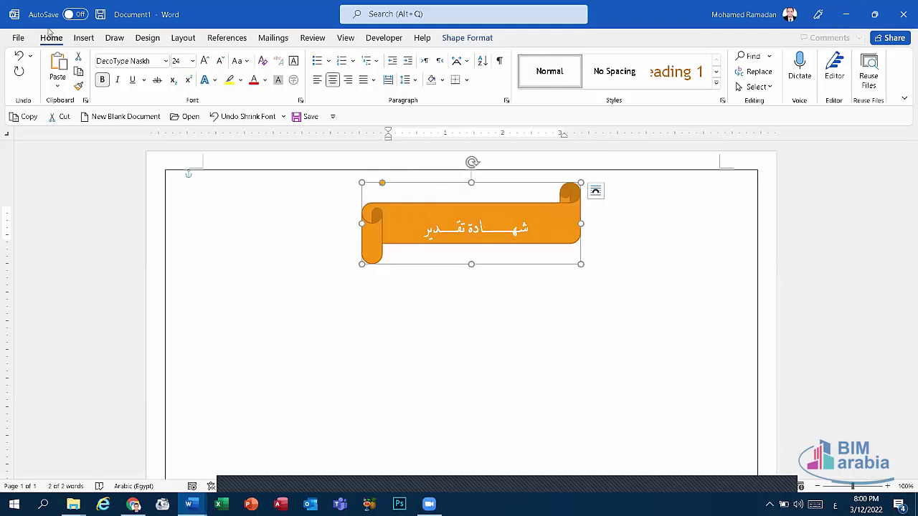
left_click(87, 37)
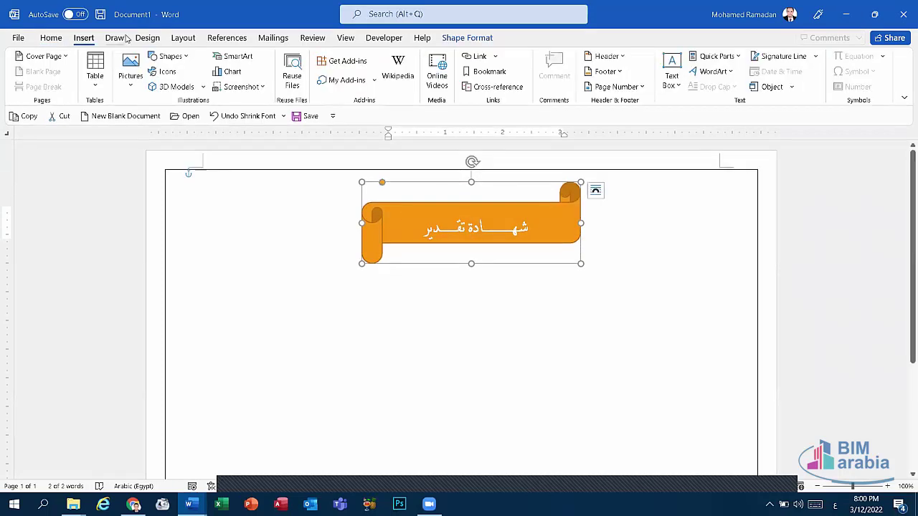
left_click(147, 38)
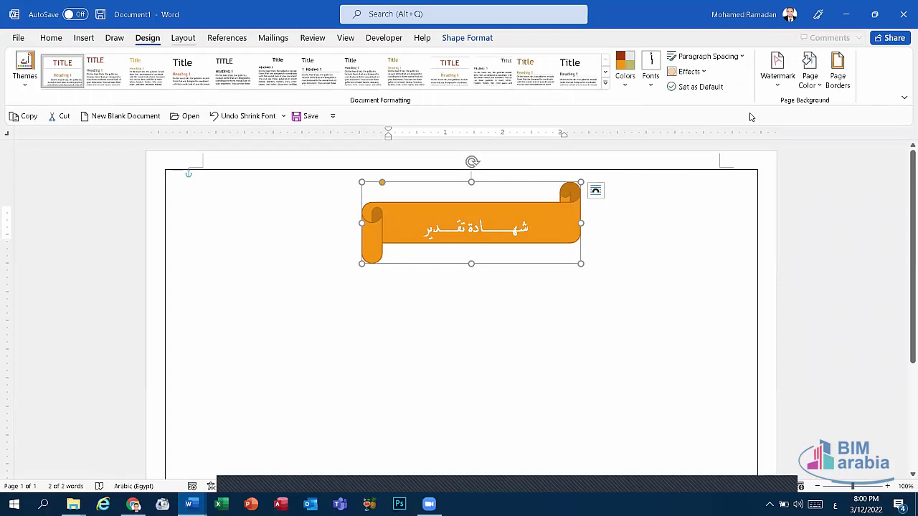
left_click(810, 78)
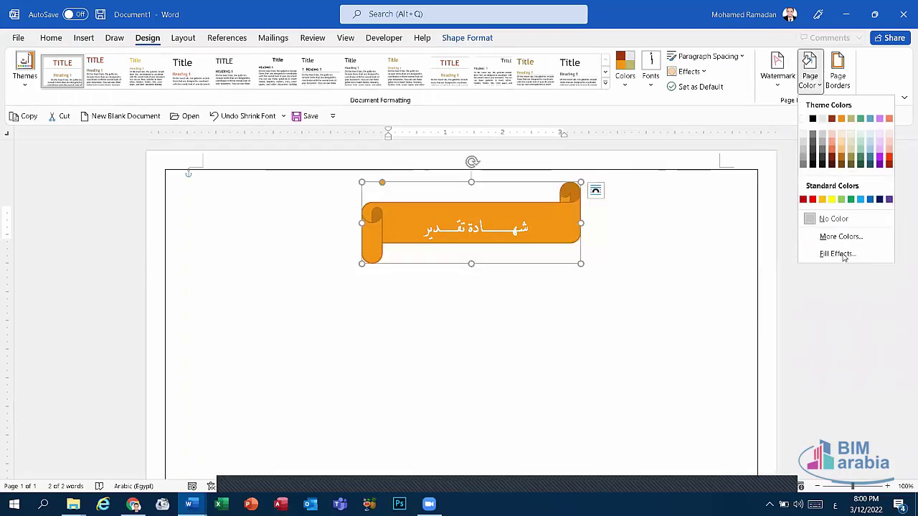
left_click(843, 254)
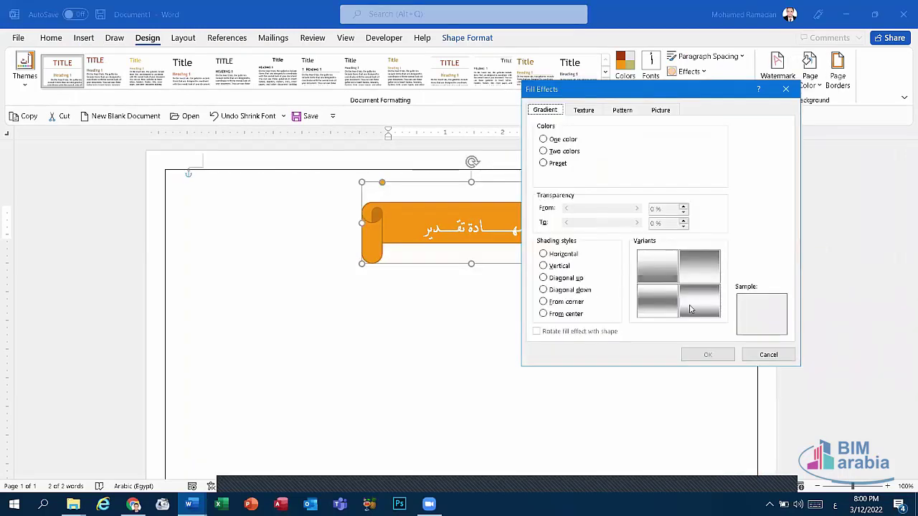
left_click(690, 308)
left_click(708, 354)
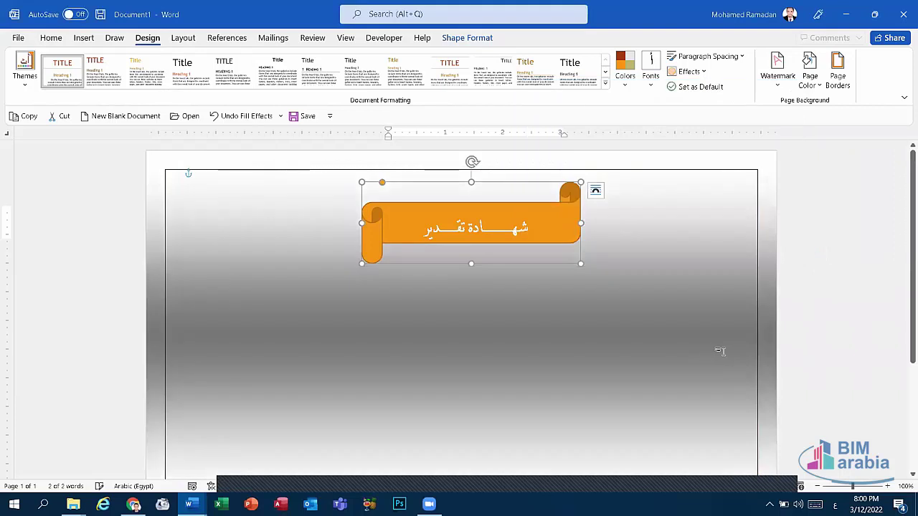
Change the page background to the White marble texture.
left_click(810, 79)
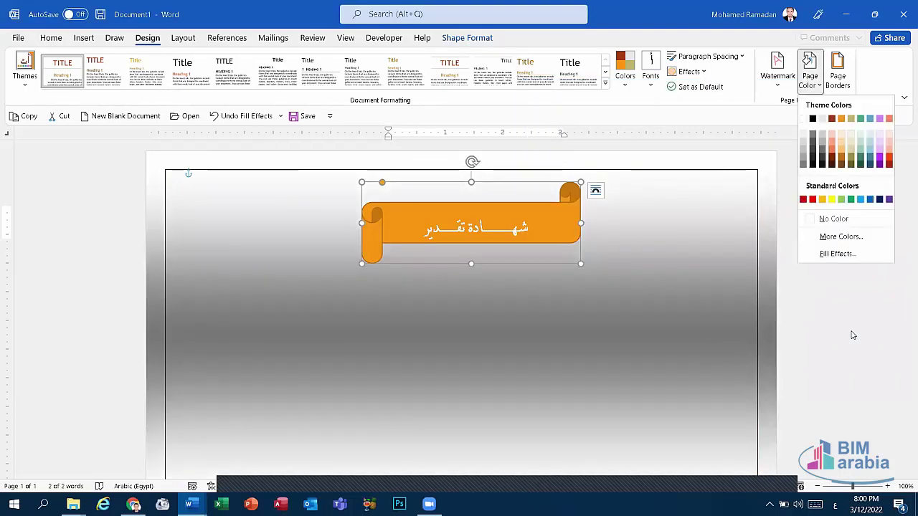
left_click(835, 254)
left_click(583, 110)
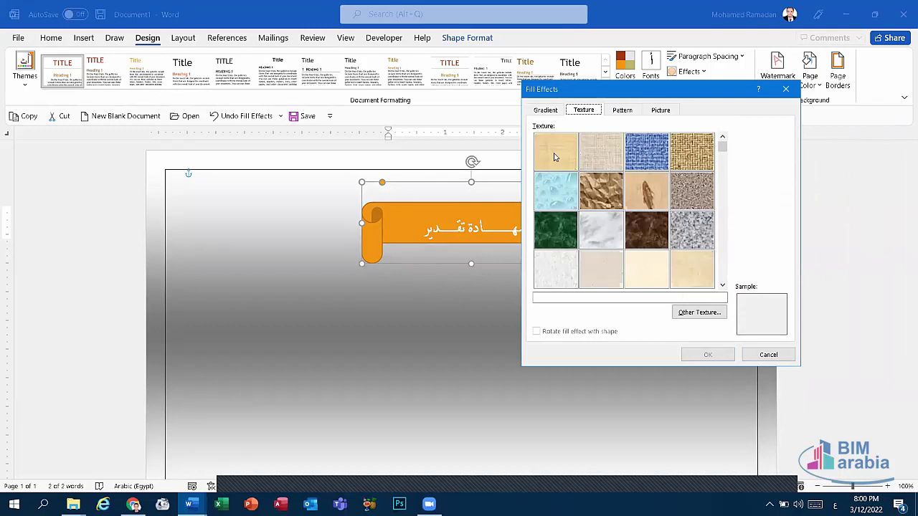
left_click(595, 235)
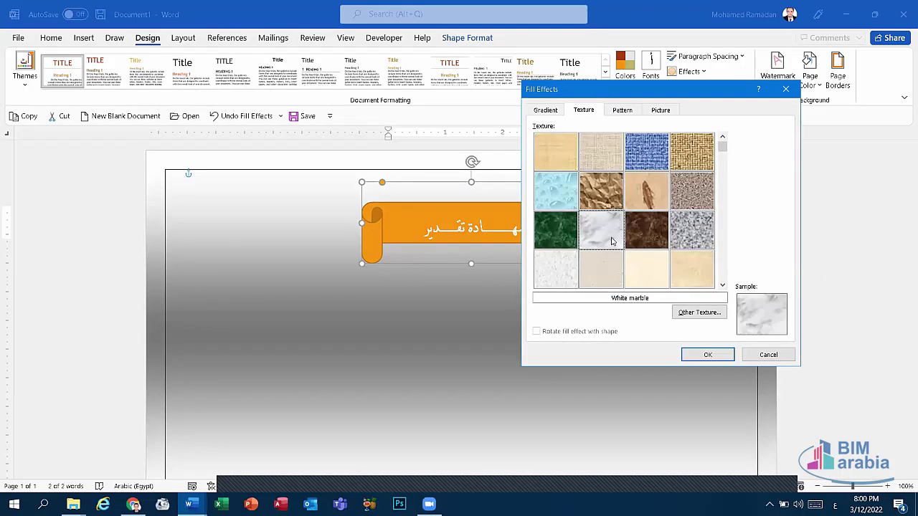
left_click(708, 354)
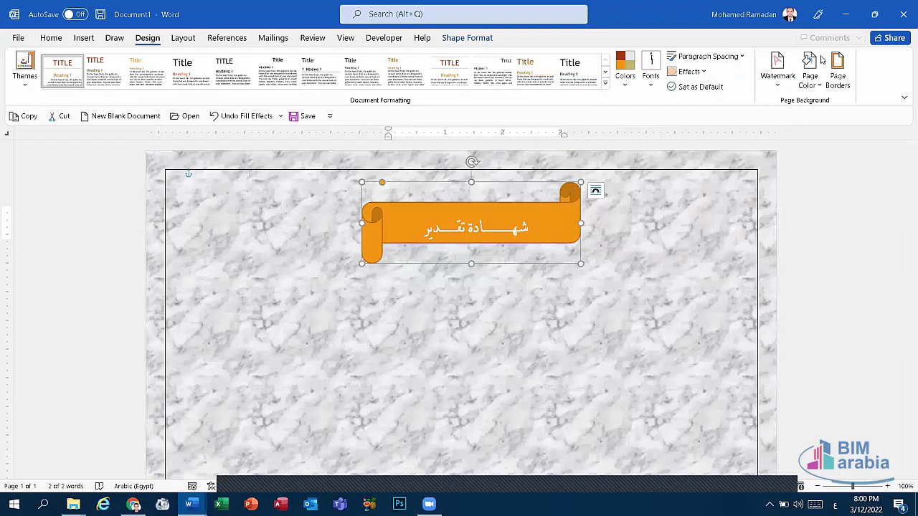
Browse the Texture, Pattern and Gradient fill tabs, then close Fill Effects without applying.
left_click(811, 68)
left_click(834, 252)
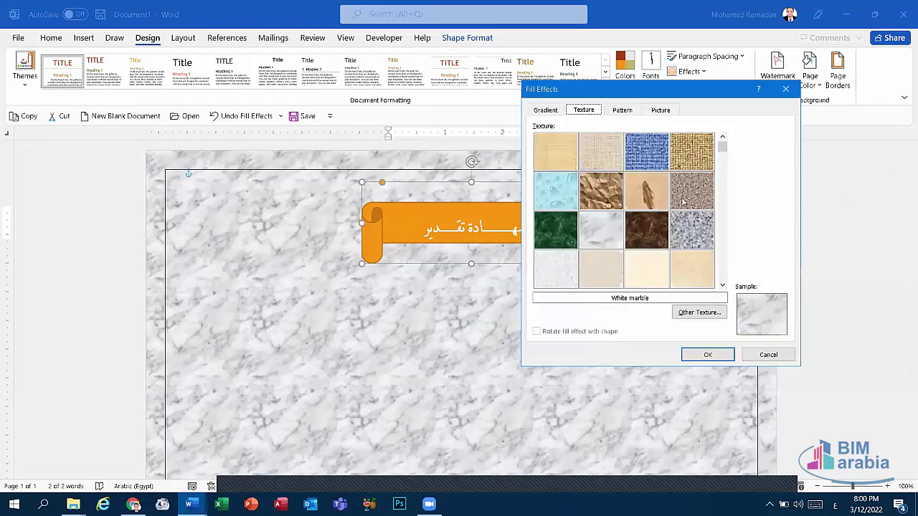
left_click_drag(723, 147, 723, 208)
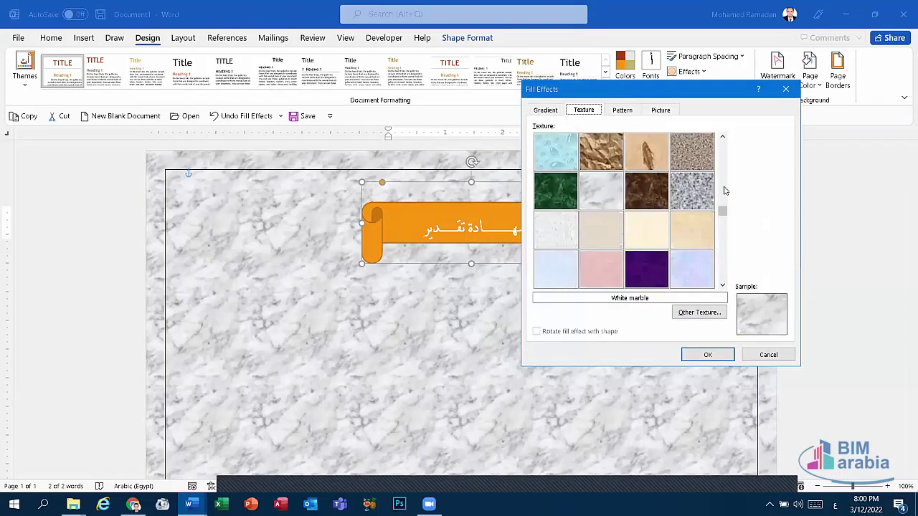
left_click(723, 284)
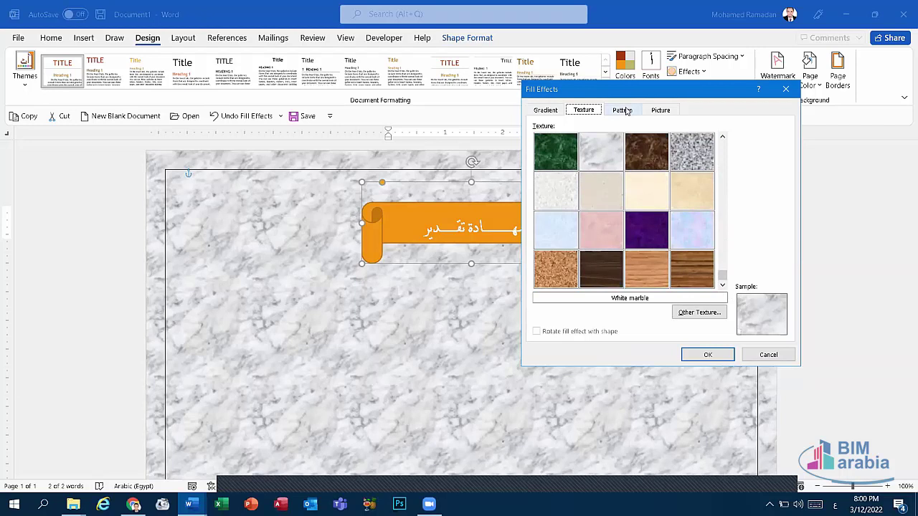
left_click(661, 109)
left_click(549, 110)
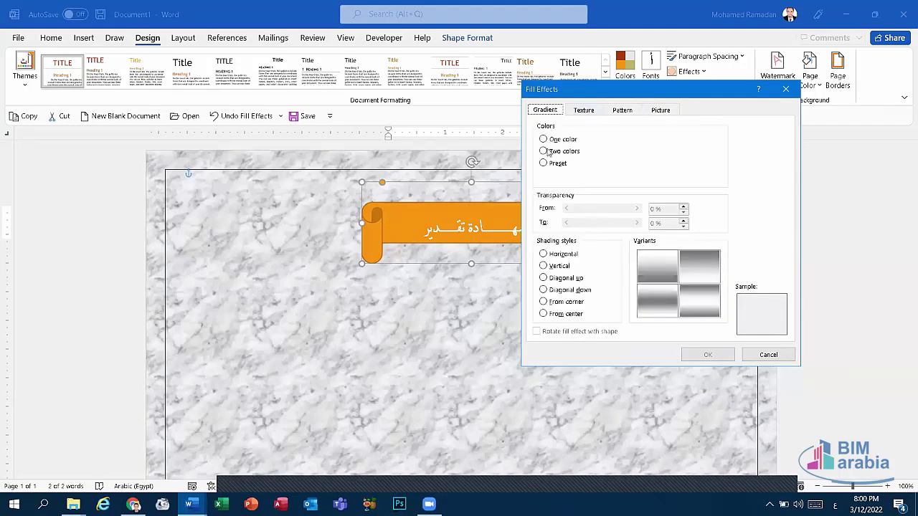
left_click(786, 89)
Apply the grey theme shape style to the scroll banner and nudge it slightly up-left.
left_click(810, 79)
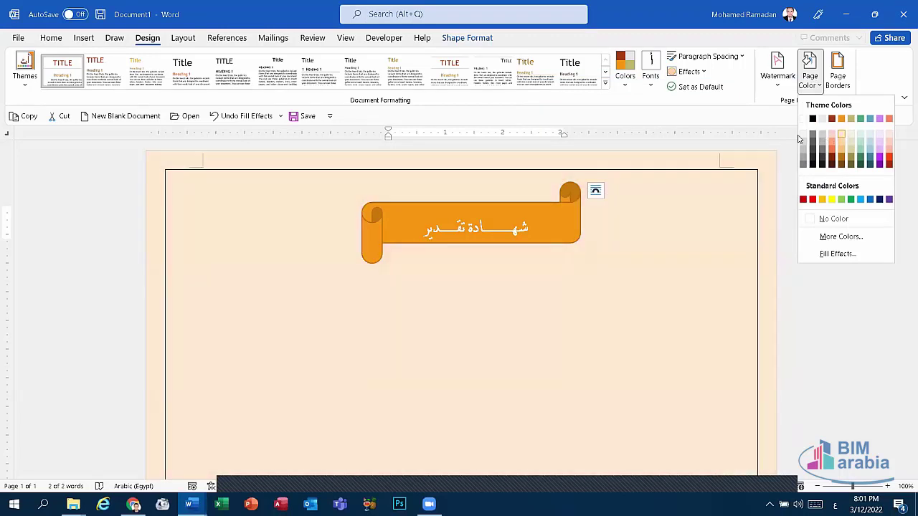
left_click(841, 134)
left_click(467, 37)
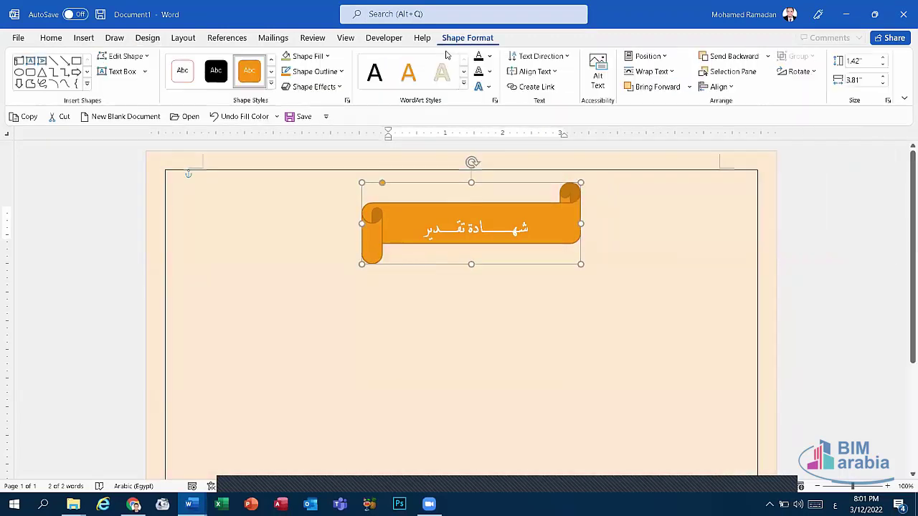
left_click(271, 83)
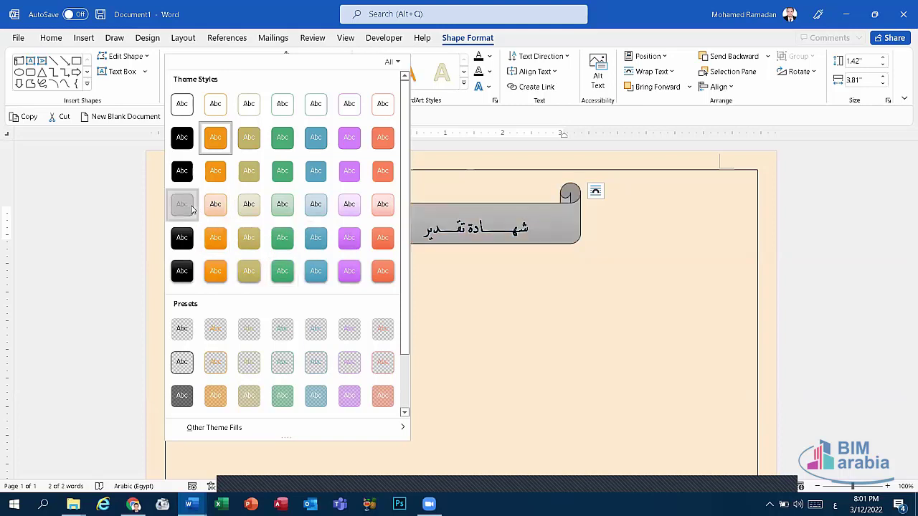
left_click(181, 204)
left_click_drag(459, 205, 455, 194)
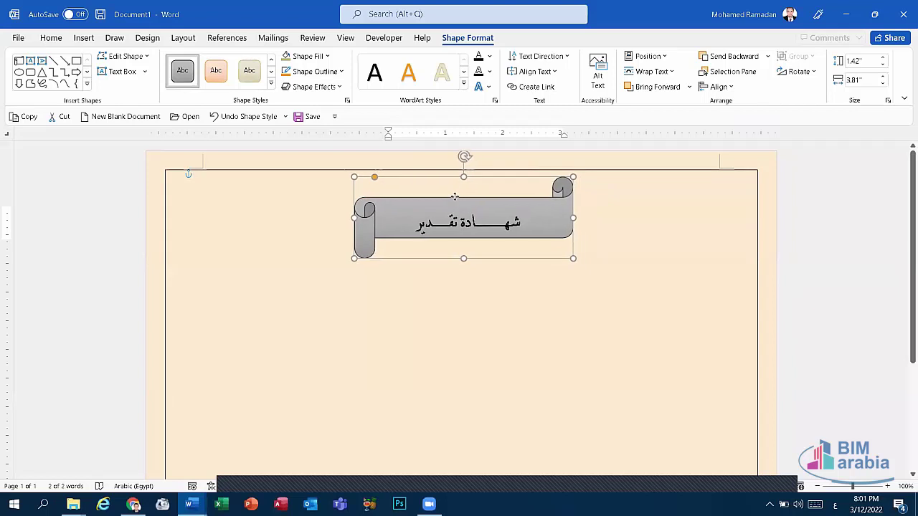
left_click(537, 270)
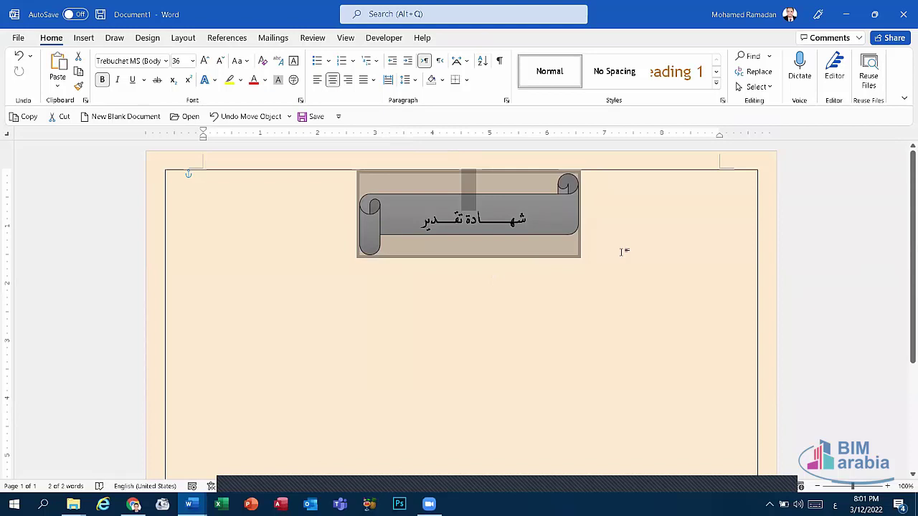
Type the right-aligned line 'تشهد مؤسسة بيم ارابيا وماك بأن المتدرب/' below the banner.
left_click(716, 285)
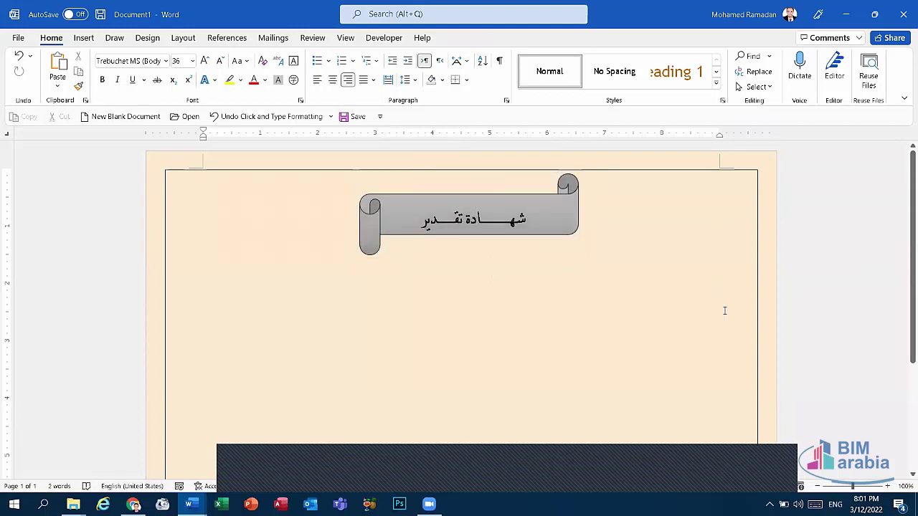
type("j")
key("BackSpace")
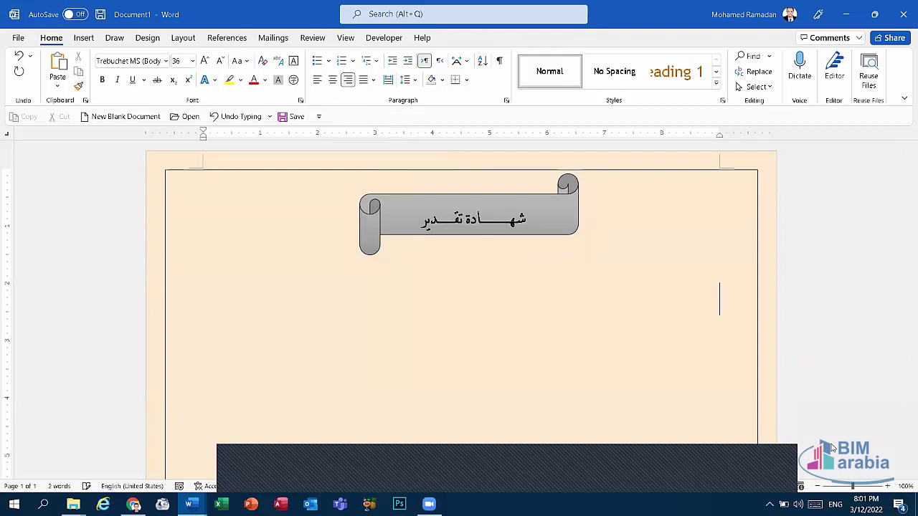
key("alt+shift")
type("تشخ")
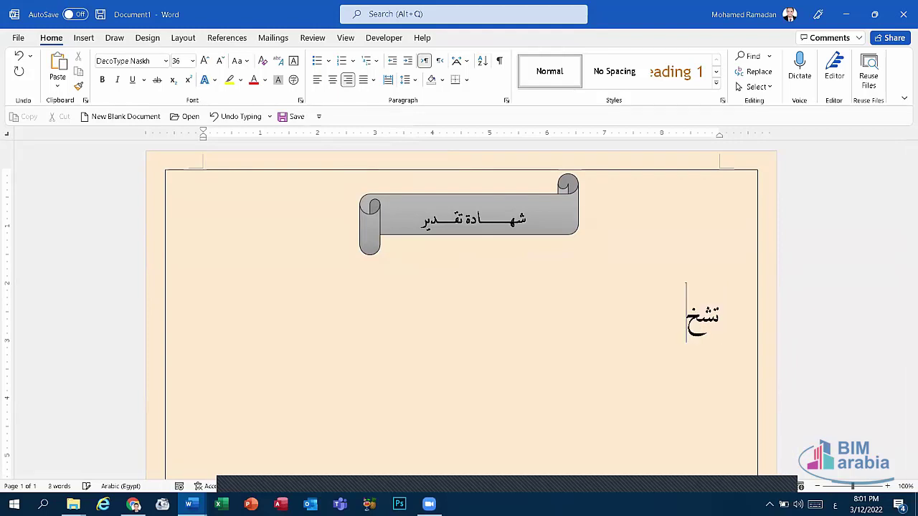
key("BackSpace")
type("هد")
type(" مؤسس")
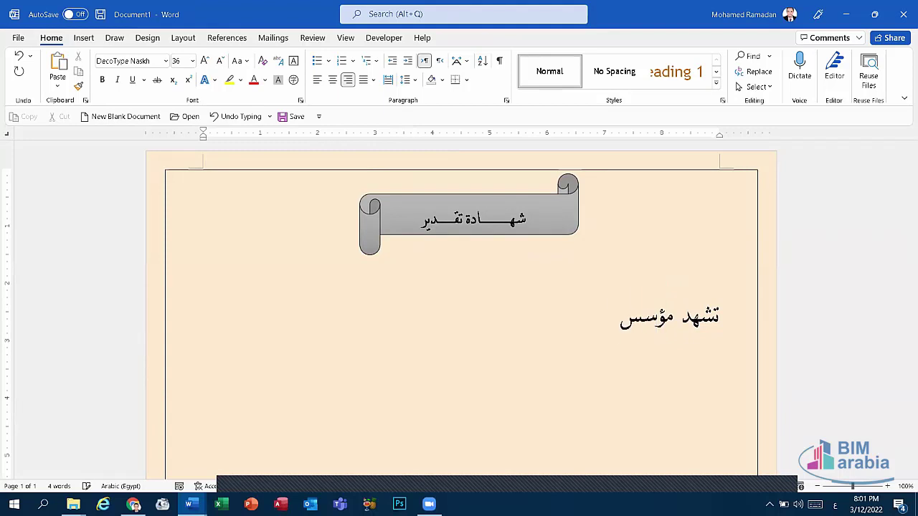
type("ة بيم ا")
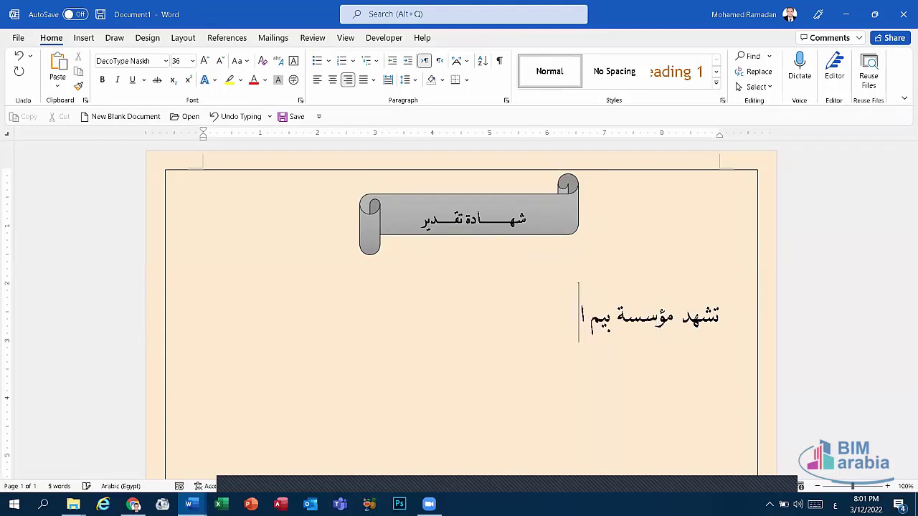
type("رابيا وم")
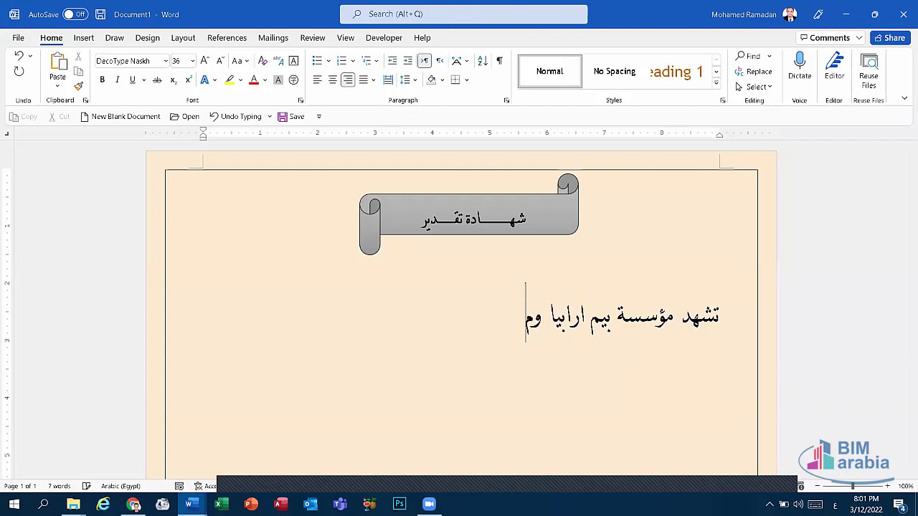
type("اك")
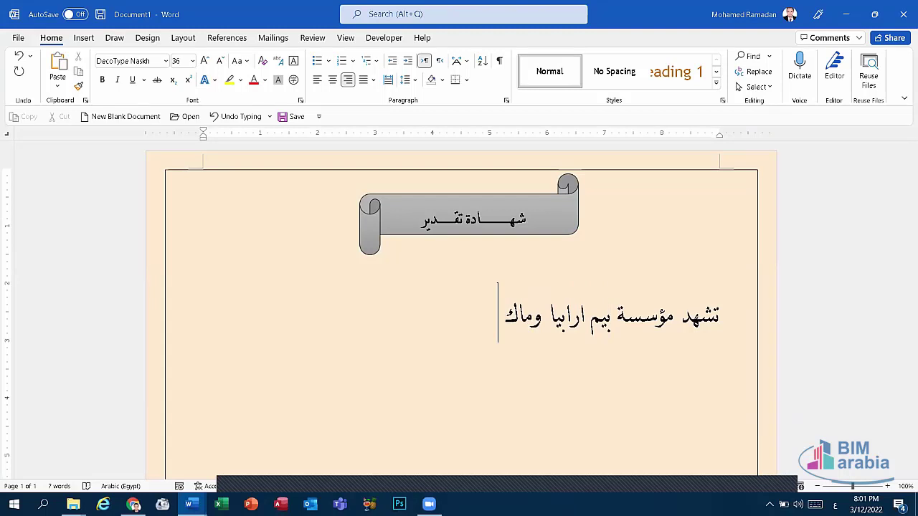
type(" بأن")
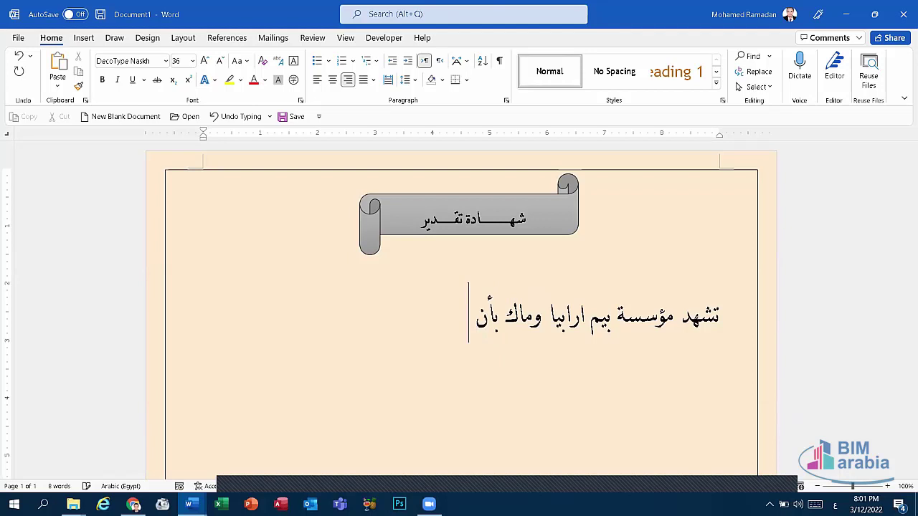
type(" المتدرب")
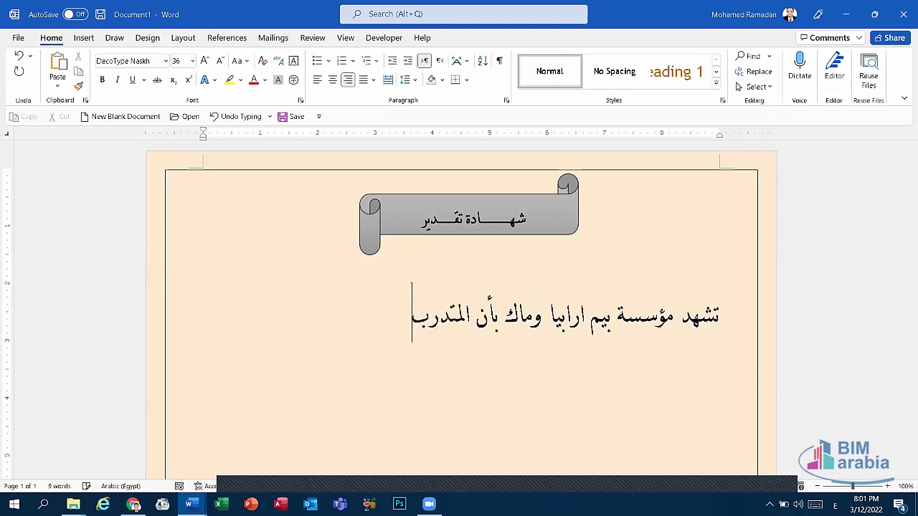
key("alt+shift")
type("/")
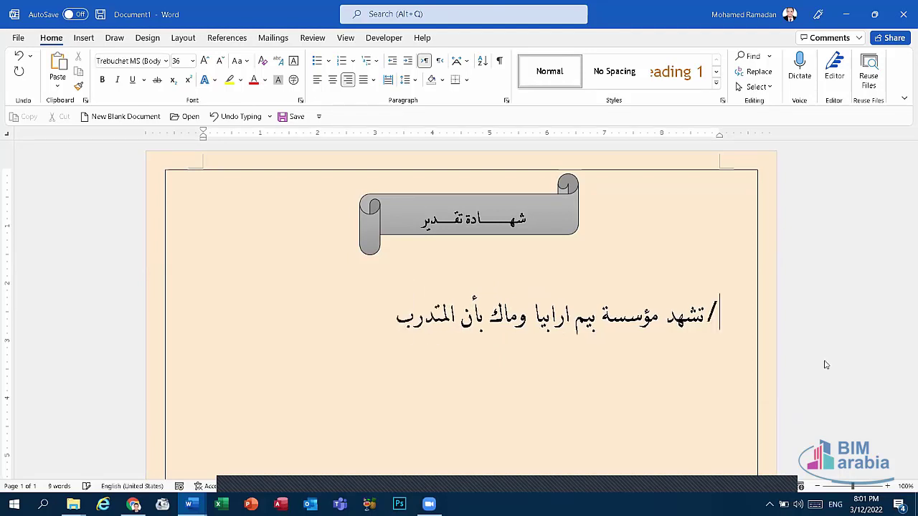
left_click(439, 60)
left_click(347, 79)
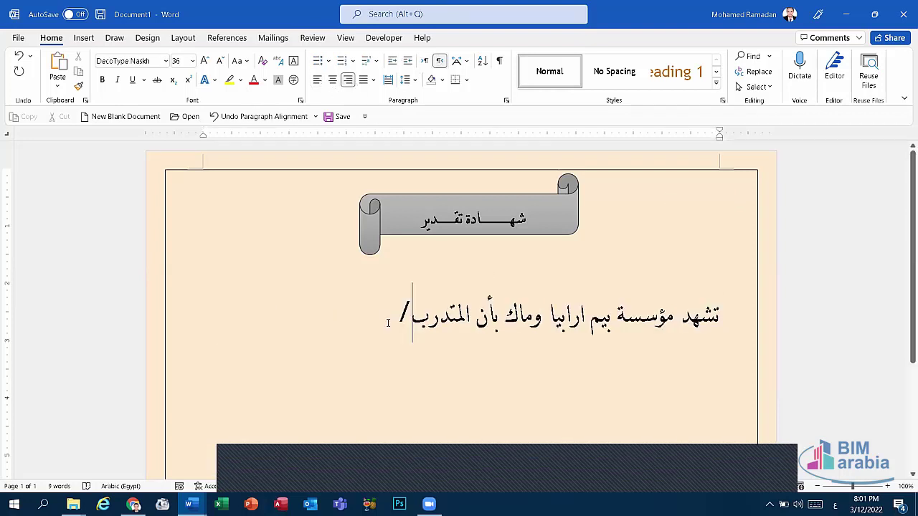
Add the second line 'قد اجتاز كورس /'.
key("Return")
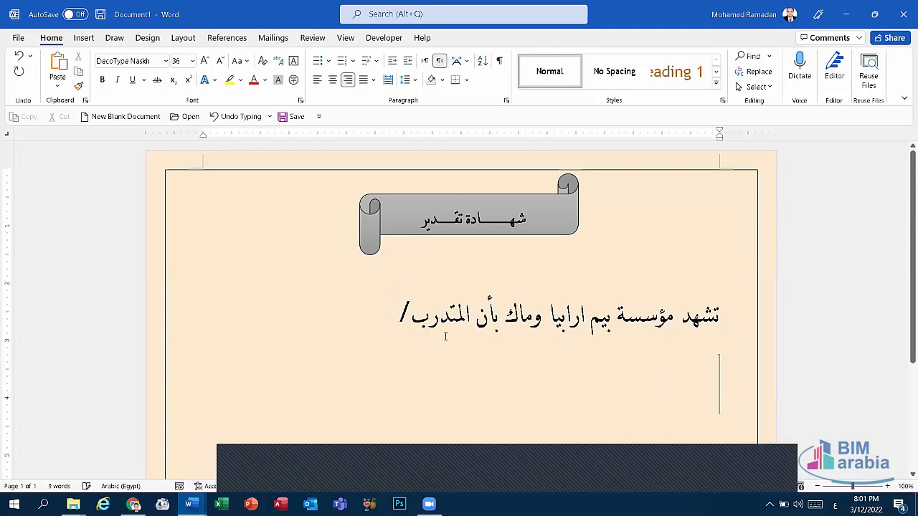
type("قد ")
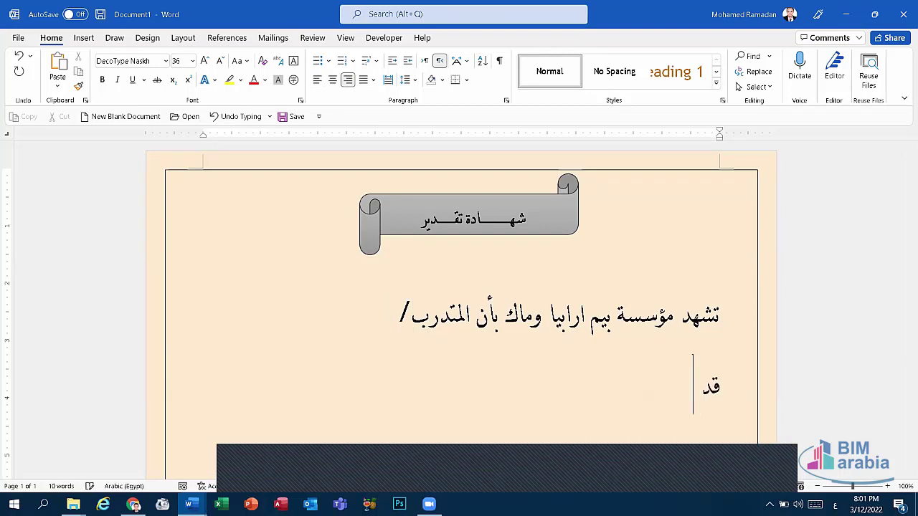
type("اجتاز ")
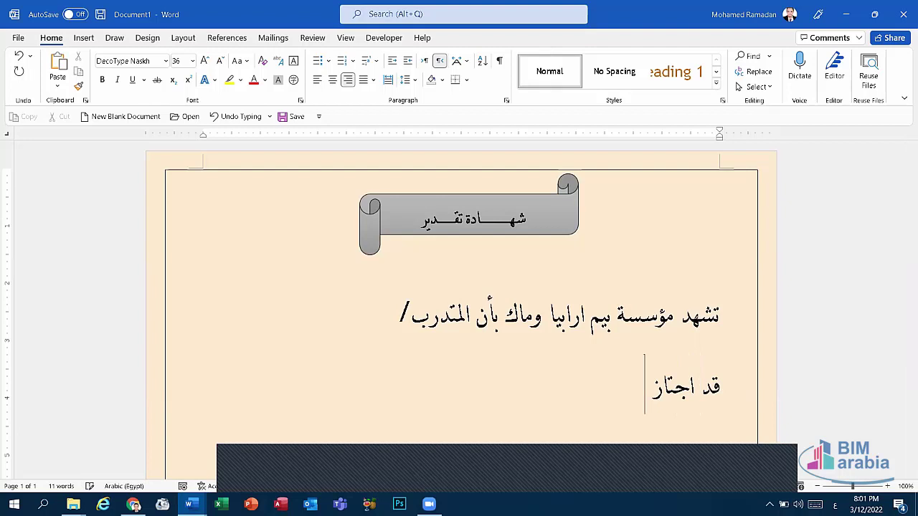
type("كورس")
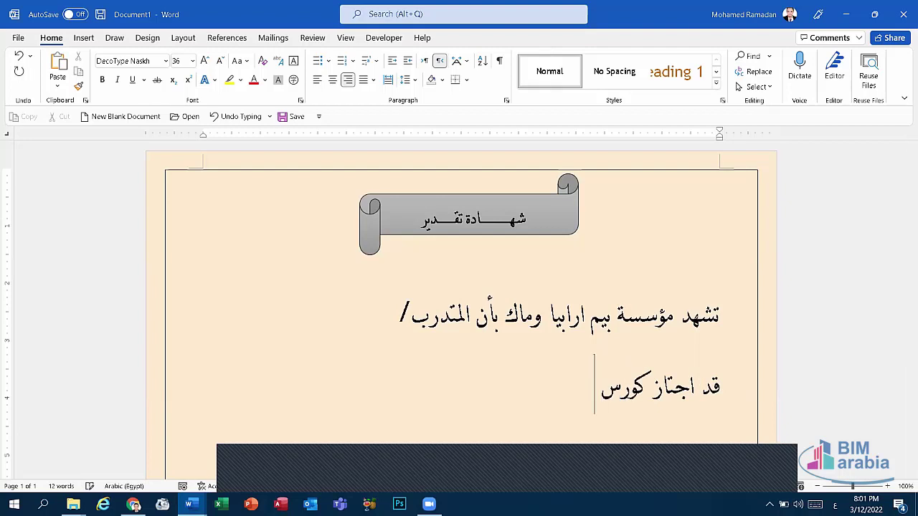
key("alt+shift")
type("/")
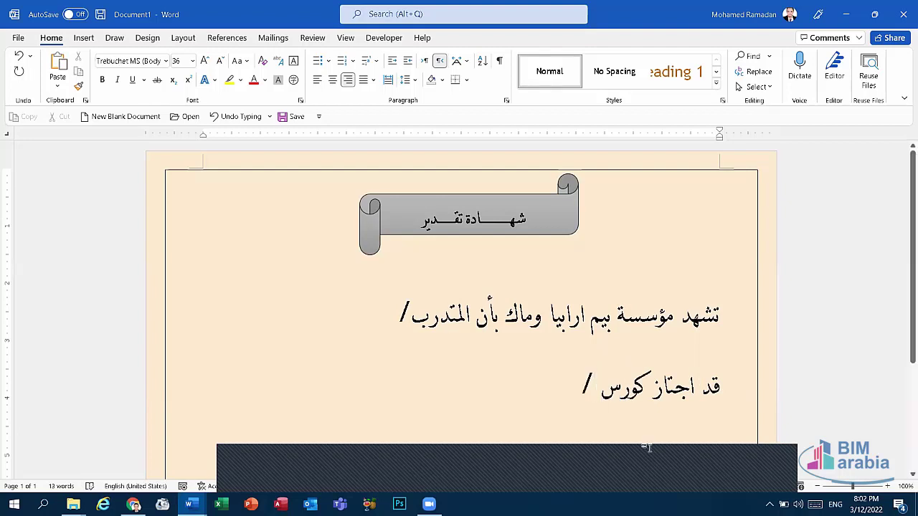
key("alt+shift")
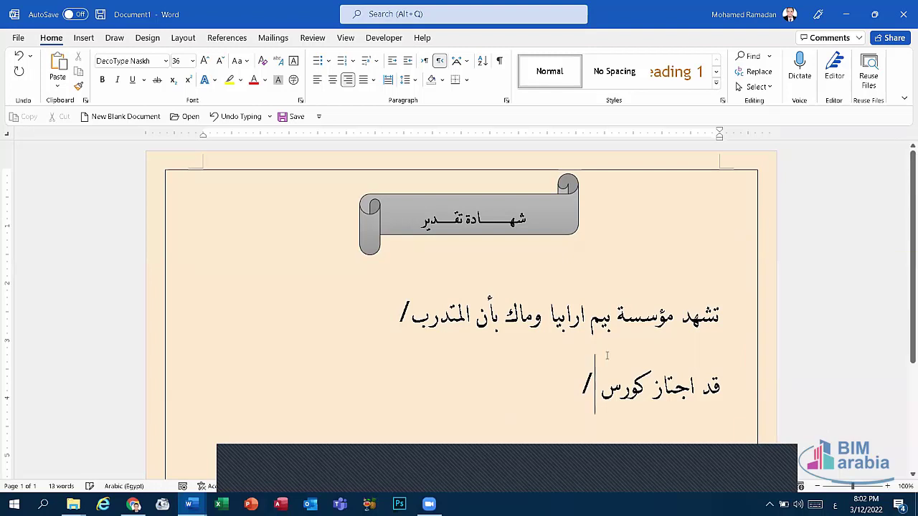
Add a third line 'بعدد ساعات ( )' with empty parentheses.
scroll(600, 346, "down", 3)
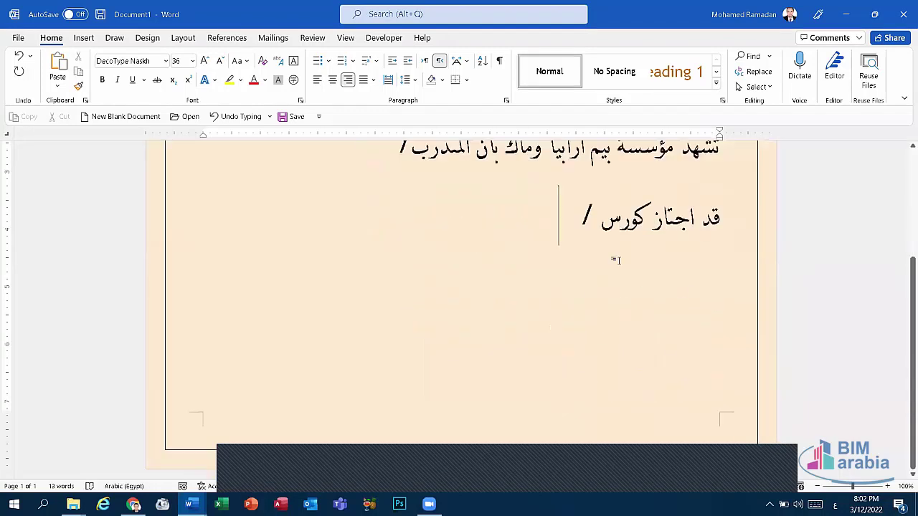
left_click(648, 216)
left_click(660, 254)
left_click(684, 264)
left_click(551, 215)
key("Return")
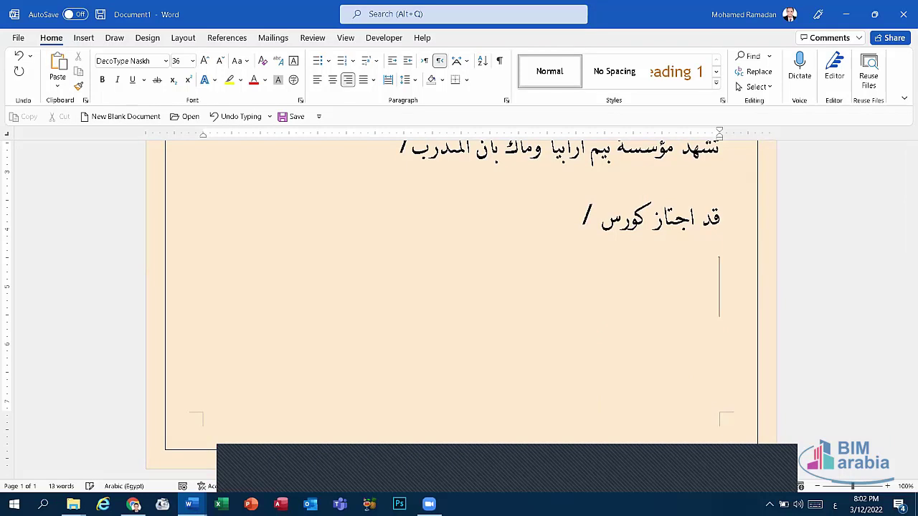
type("بعدد")
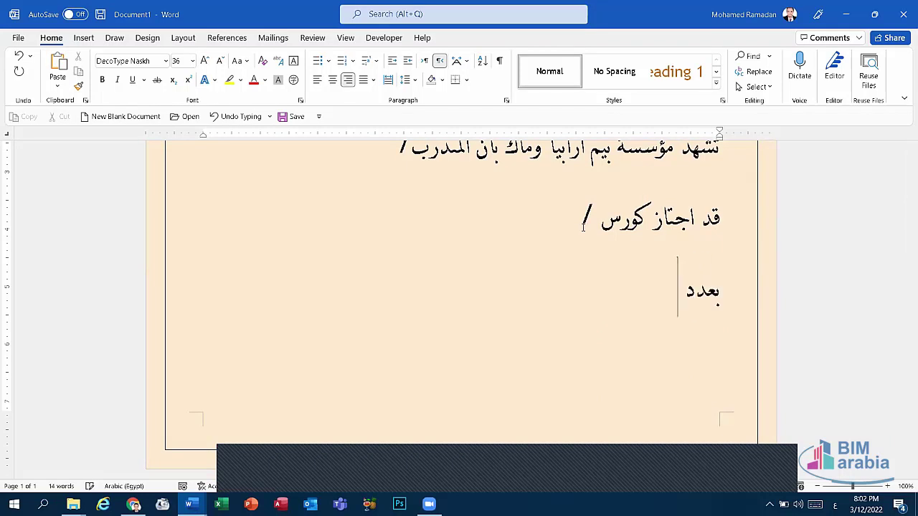
type(" ساعات")
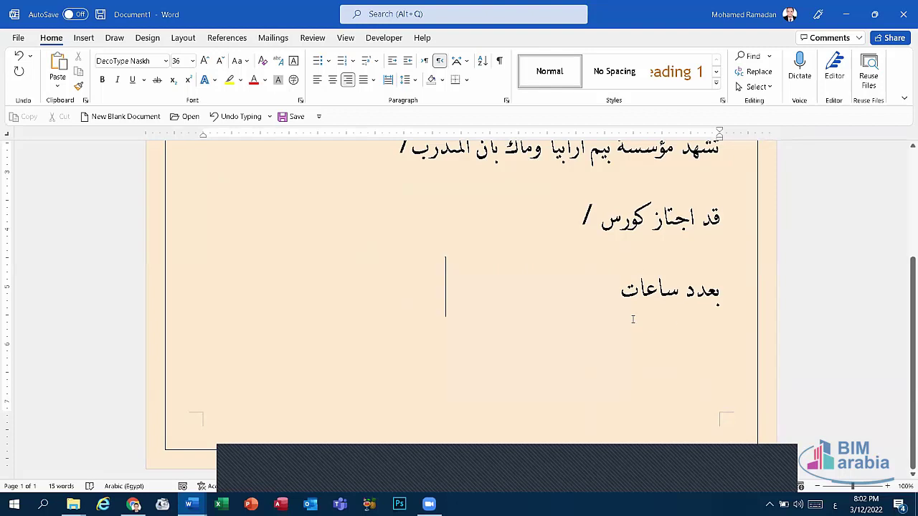
key("Return")
key("BackSpace")
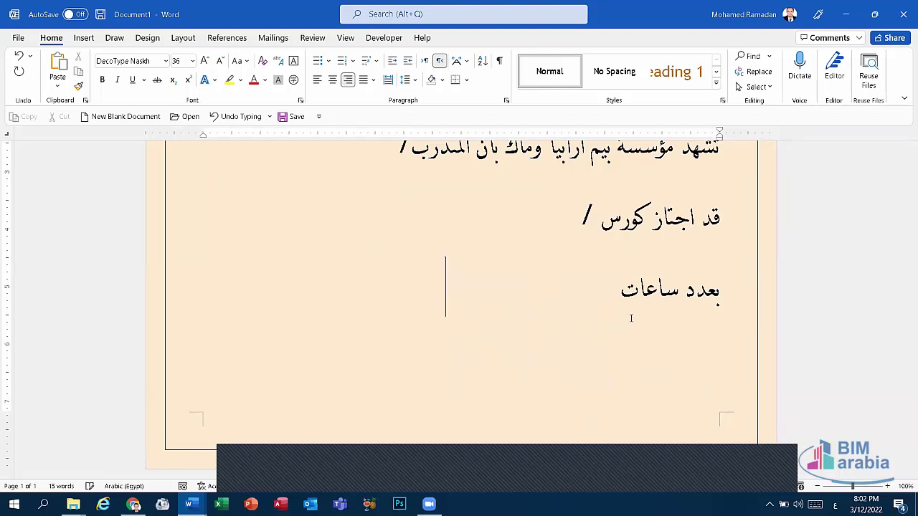
key("BackSpace")
key("BackSpace")
key("BackSpace")
key("BackSpace")
key("BackSpace")
key("BackSpace")
key("BackSpace")
key("BackSpace")
key("BackSpace")
key("BackSpace")
key("BackSpace")
key("BackSpace")
key("BackSpace")
key("BackSpace")
key("BackSpace")
key("BackSpace")
key("BackSpace")
key("BackSpace")
key("BackSpace")
key("BackSpace")
key("BackSpace")
key("BackSpace")
key("BackSpace")
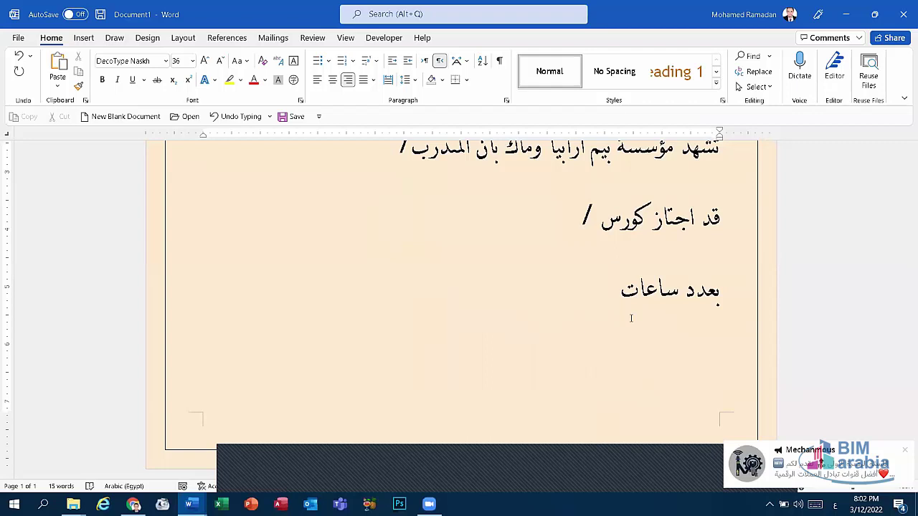
type("( ")
type(")")
key("Right")
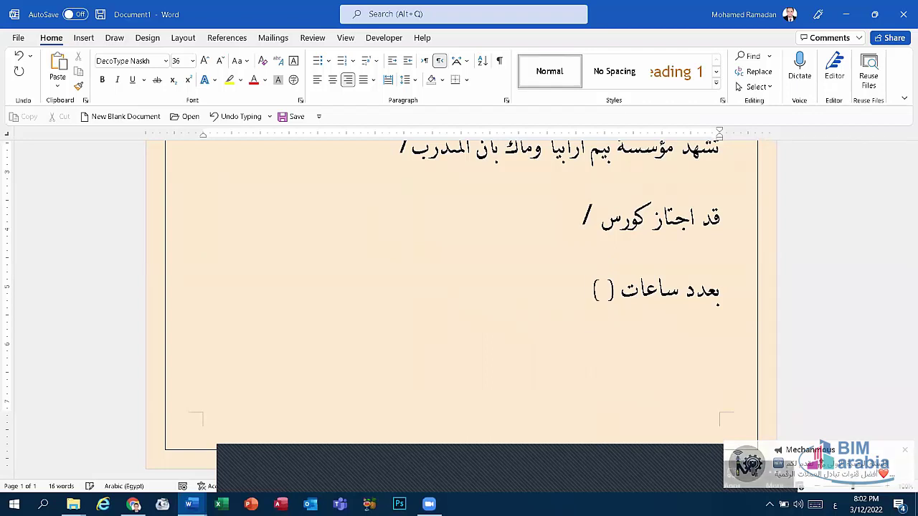
left_click(531, 300)
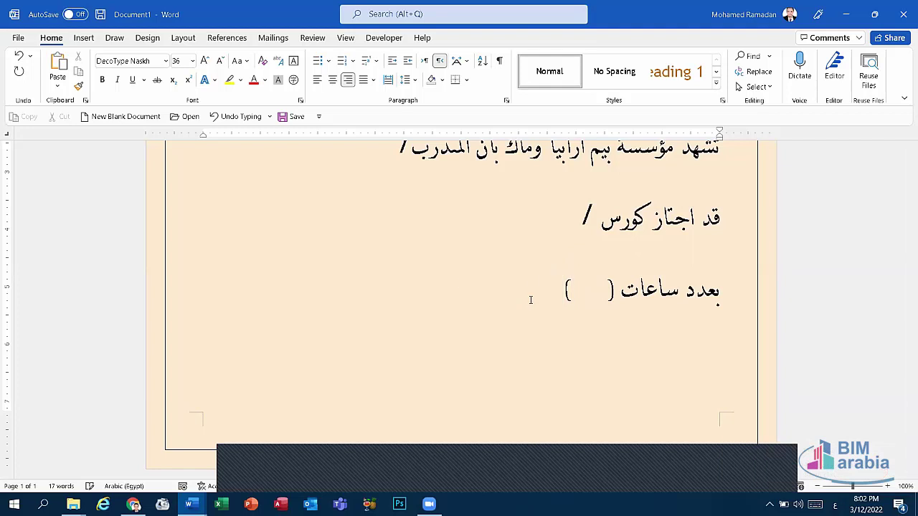
Type the blank from-date 'من / / ٢٠٢٢ الي'.
type("من")
key("alt+shift")
type("/")
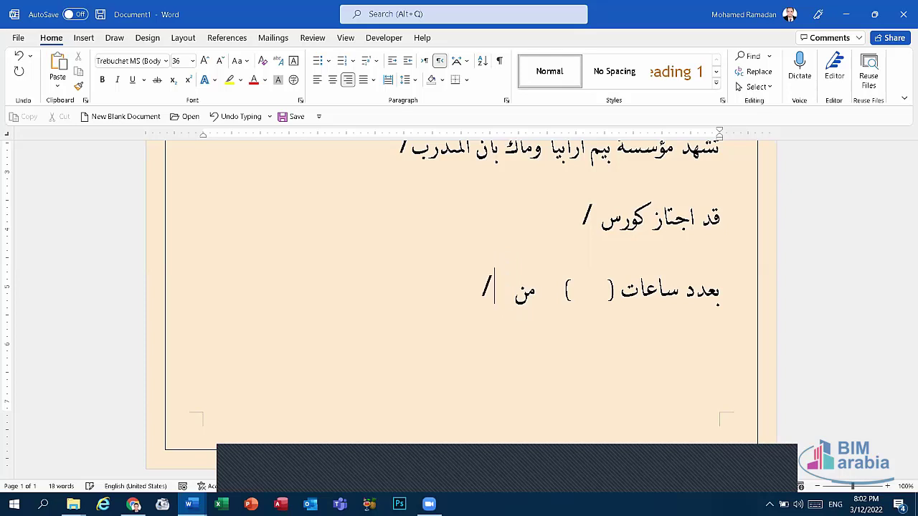
left_click(835, 504)
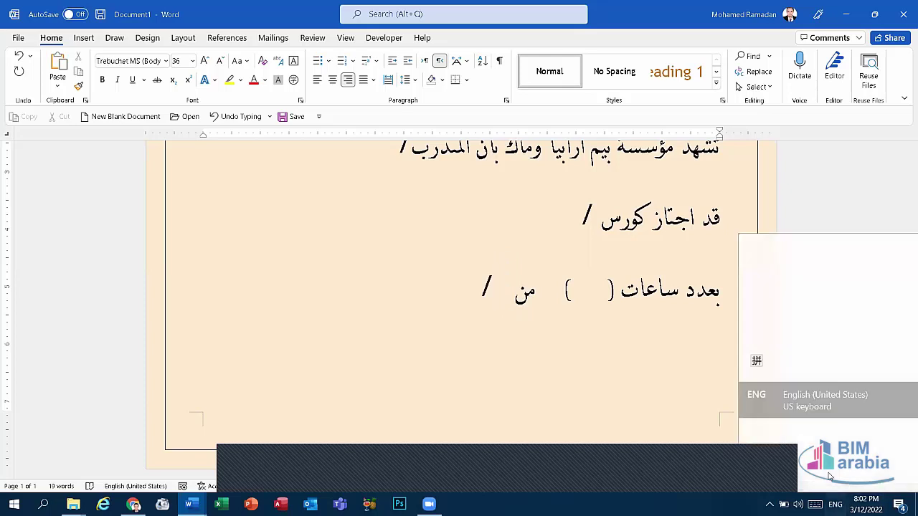
left_click(795, 436)
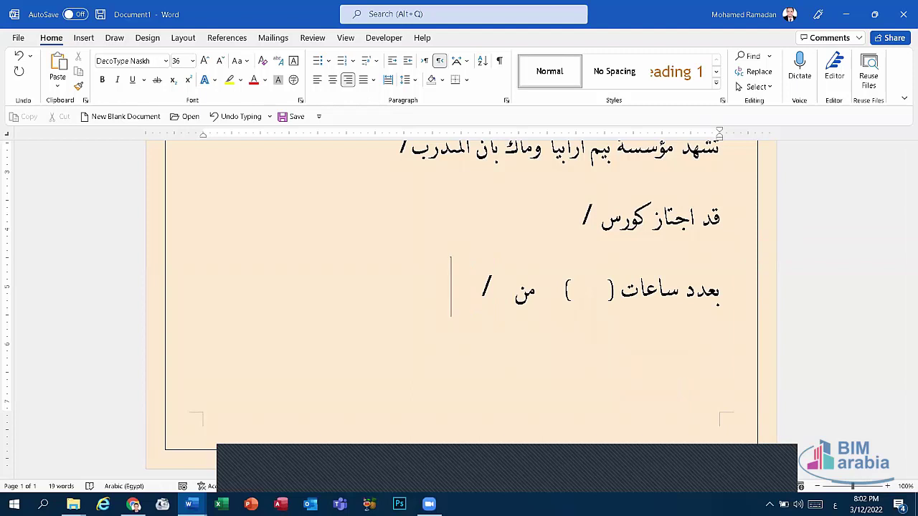
key("alt+shift")
type("/")
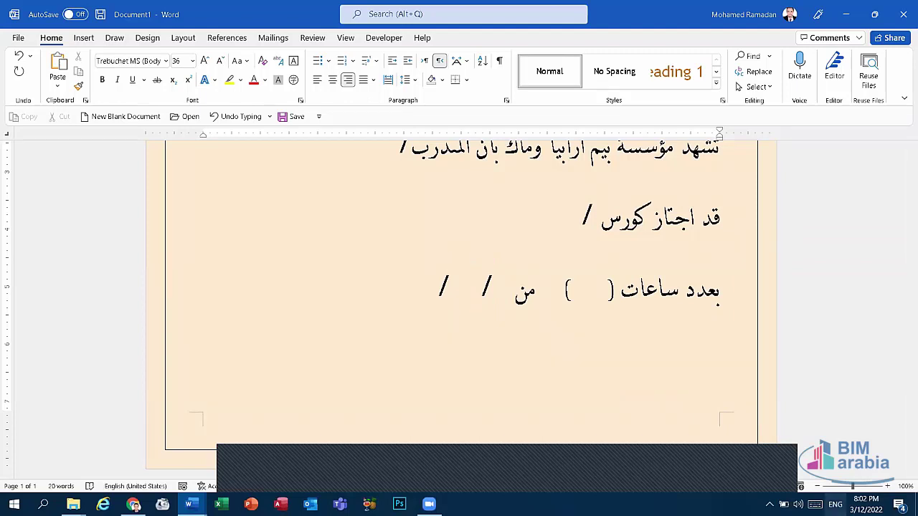
key("super+space")
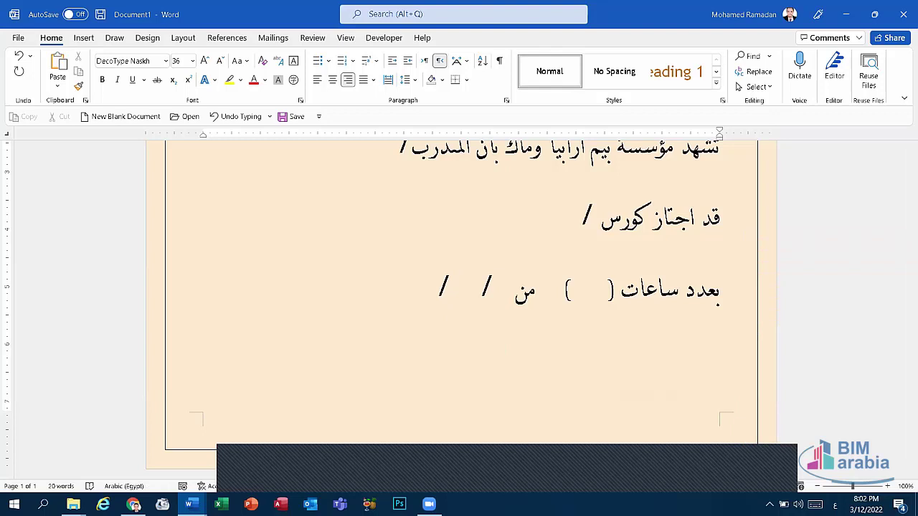
type("٢٠٢٢ ا")
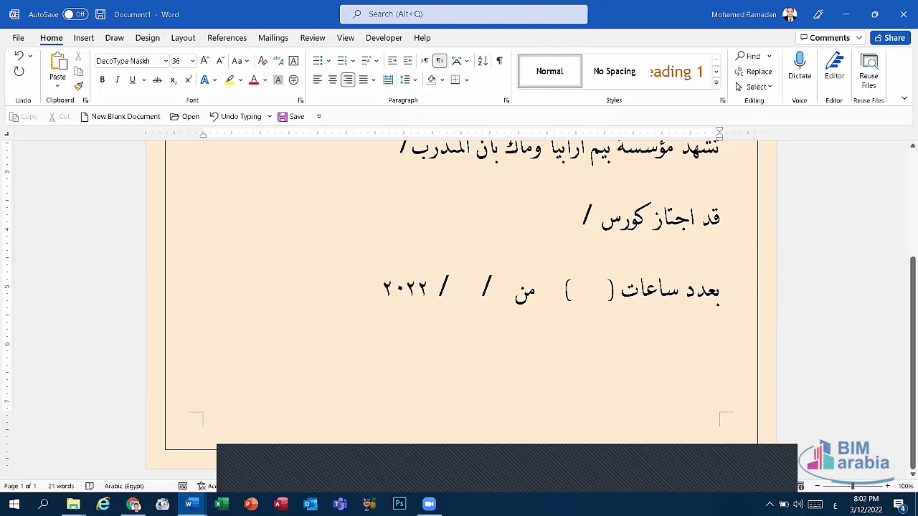
type("لي")
Copy the date '/ / ٢٠٢٢' after الي as the to-date, removing the duplicate من.
left_click_drag(431, 286, 473, 282)
left_click(507, 290)
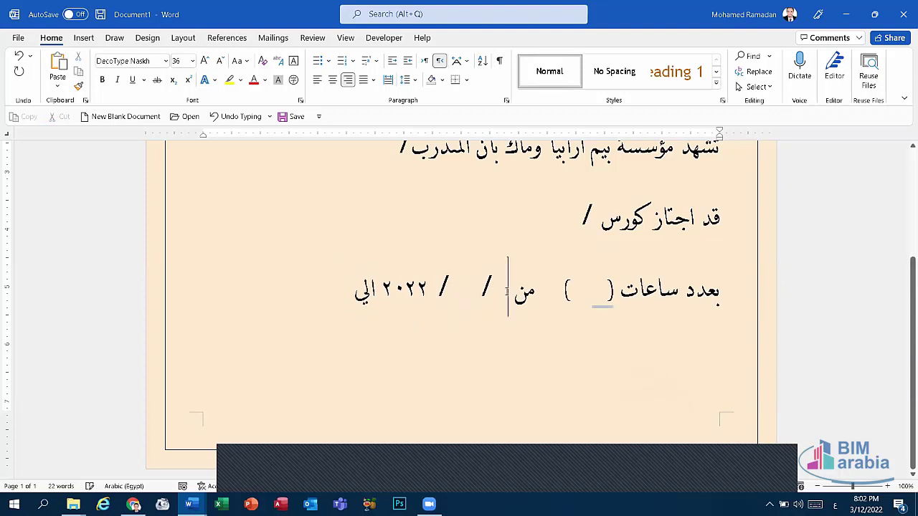
left_click_drag(534, 287, 376, 287)
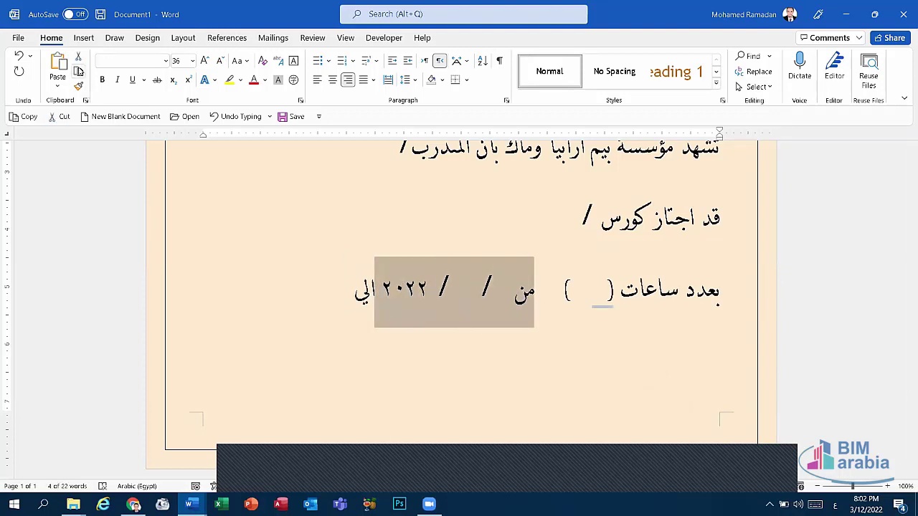
key("ctrl+c")
left_click(351, 300)
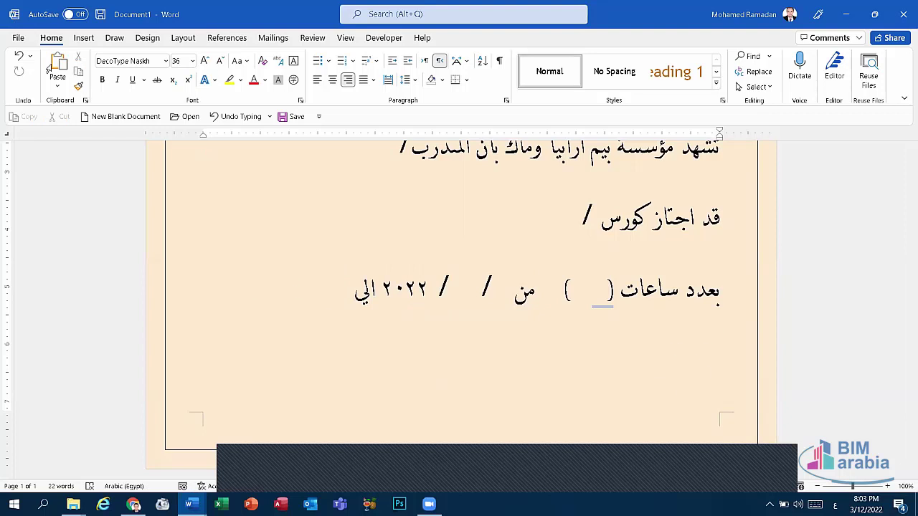
key("ctrl+v")
left_click(331, 292)
key("BackSpace")
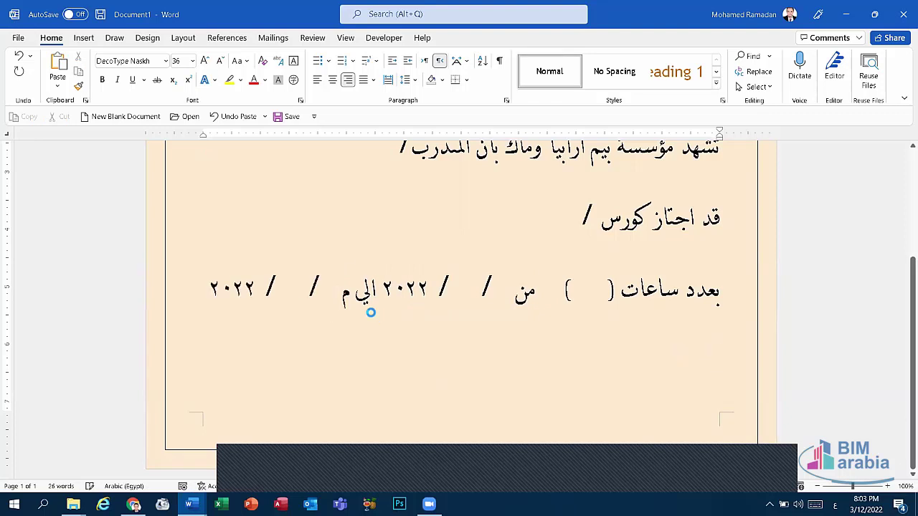
key("BackSpace")
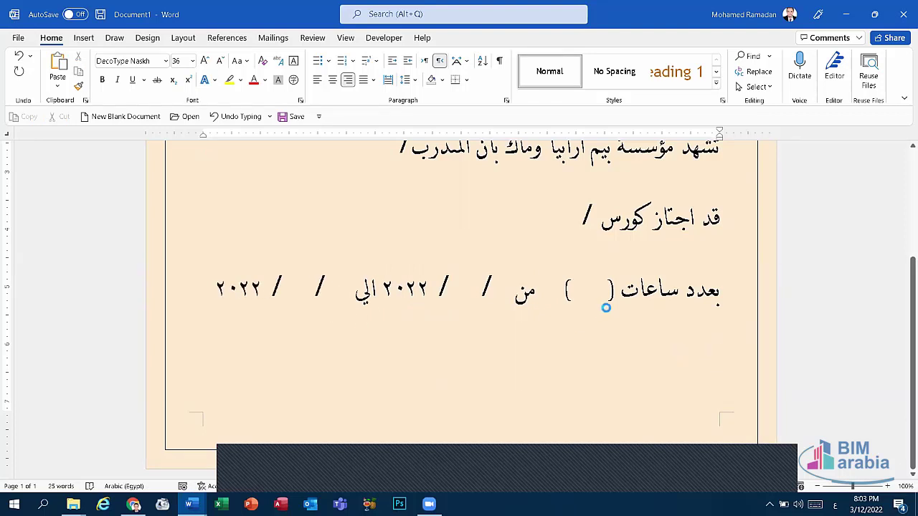
Add a new line with المحاضر, a run of spaces, then رئيس مجلس الأدارة.
left_click(208, 299)
key("Return")
type("ر")
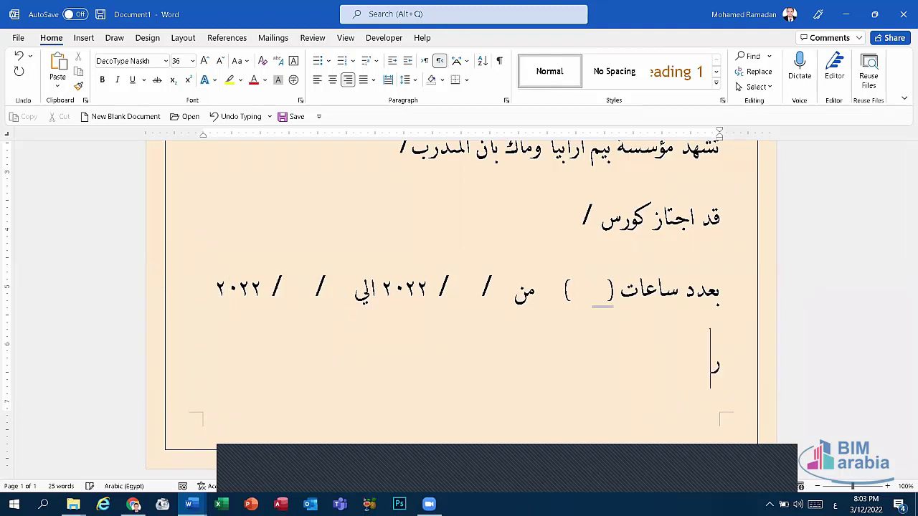
type("ئيس مجل")
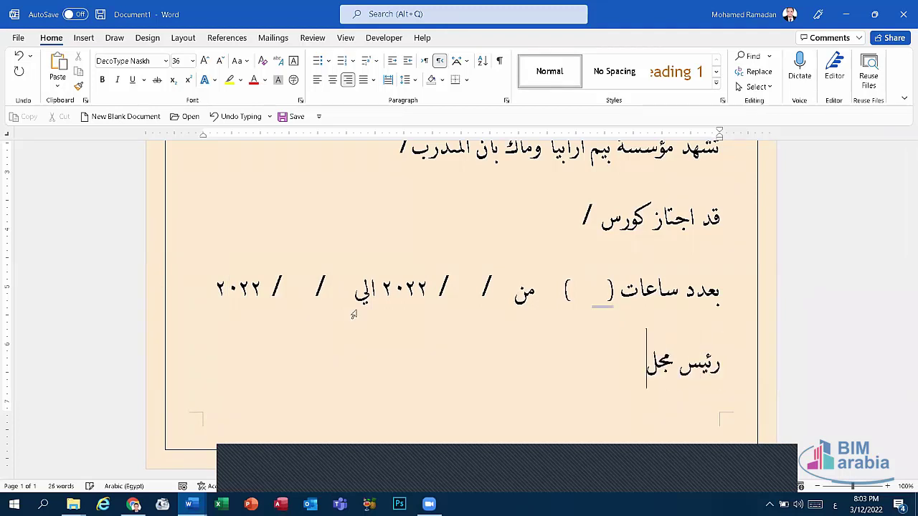
type("س الأد")
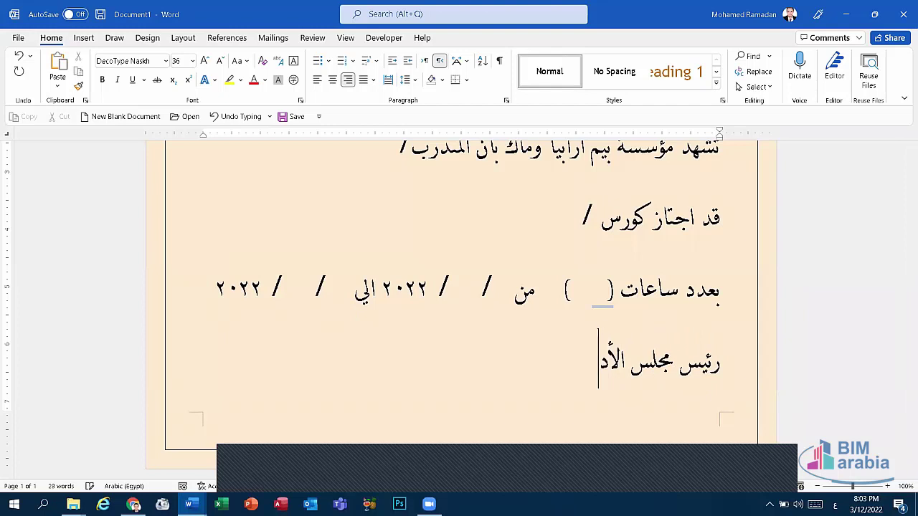
type("ارة")
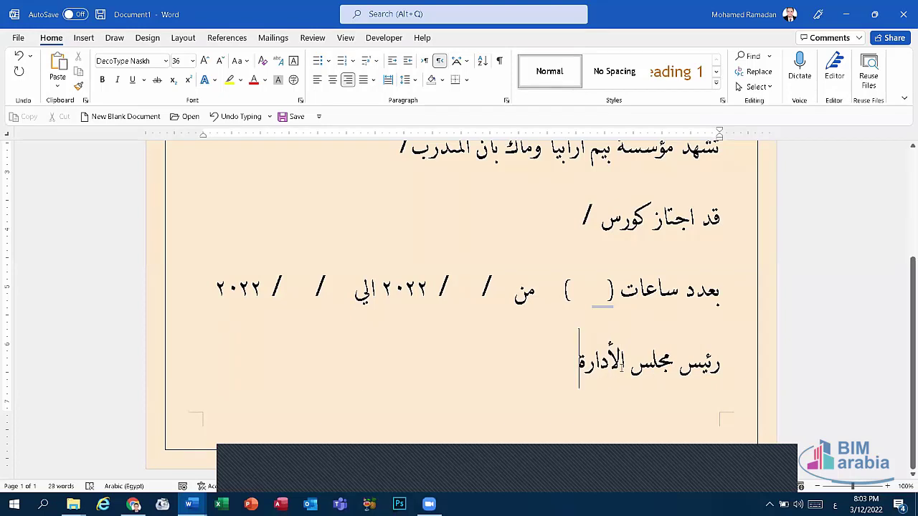
double_click(631, 366)
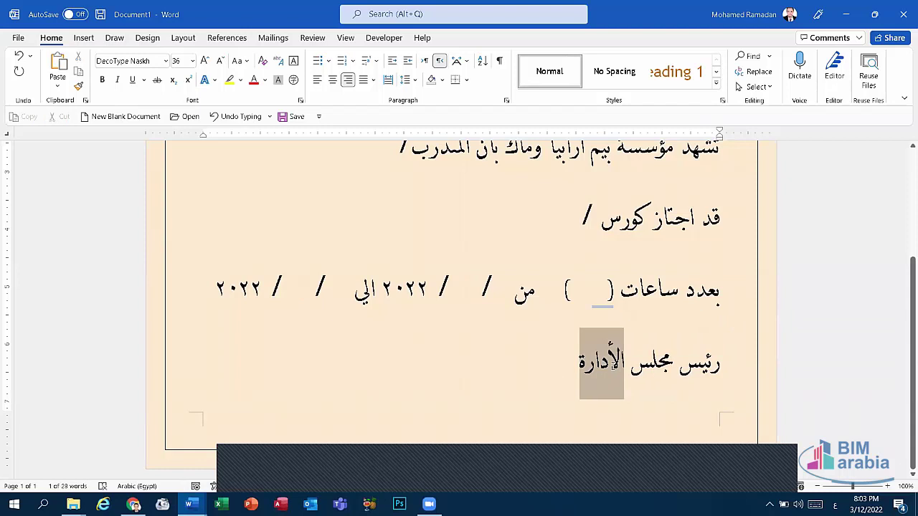
triple_click(614, 367)
key("BackSpace")
type("المحا")
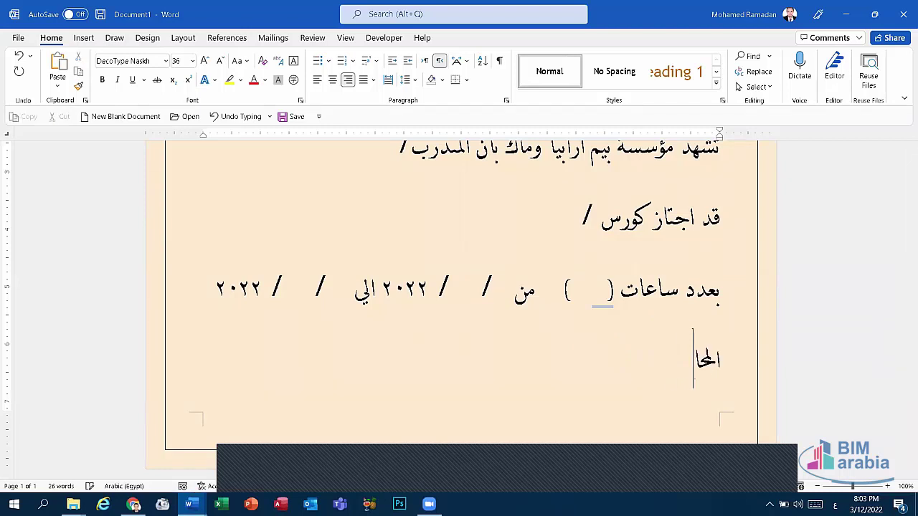
type("ضر                                ")
type("رئيس")
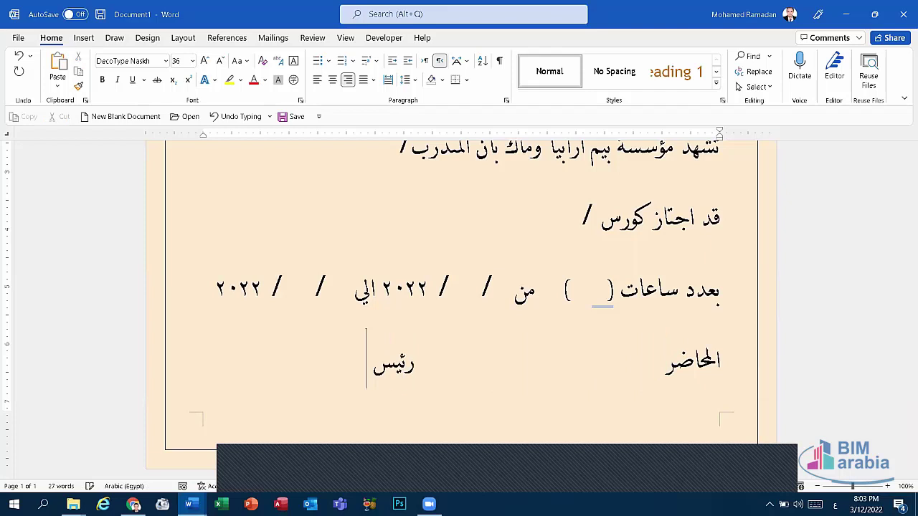
type(" مجلس الأ")
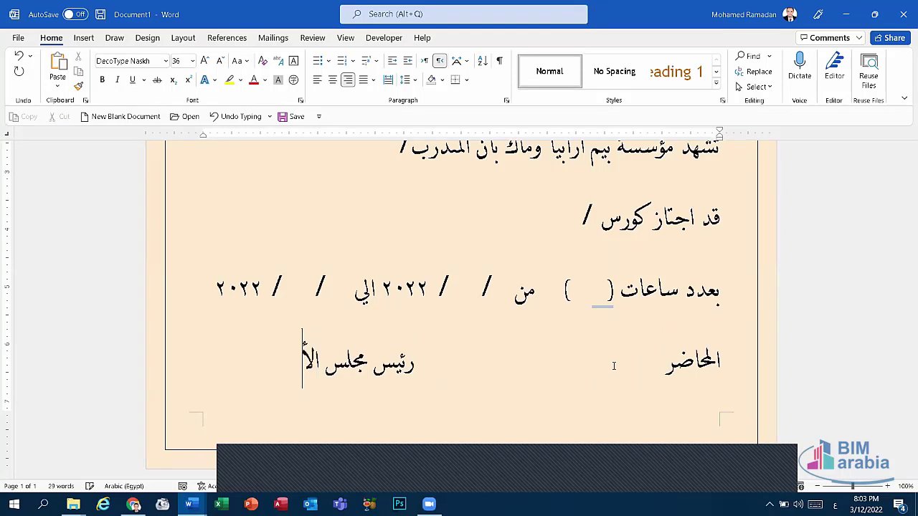
type("دارة")
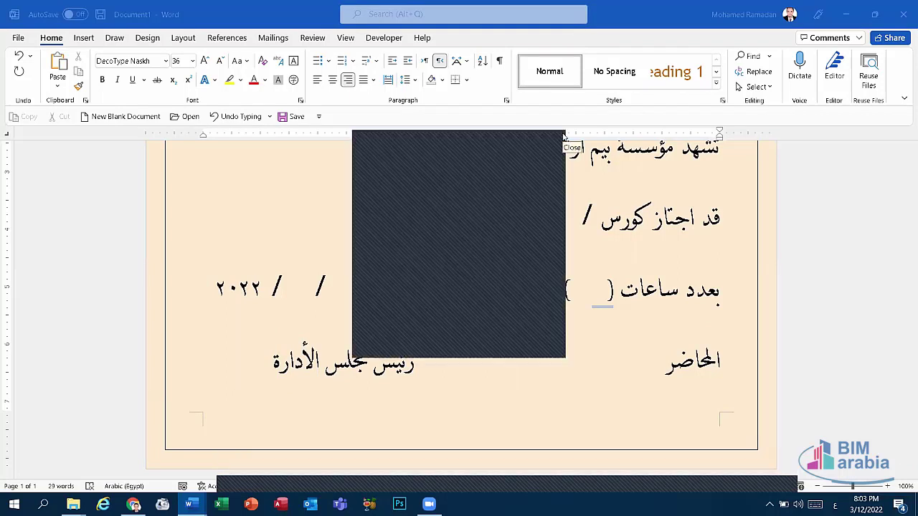
Accept the grammar suggestion fixing the spacing inside the hours parentheses.
double_click(598, 300)
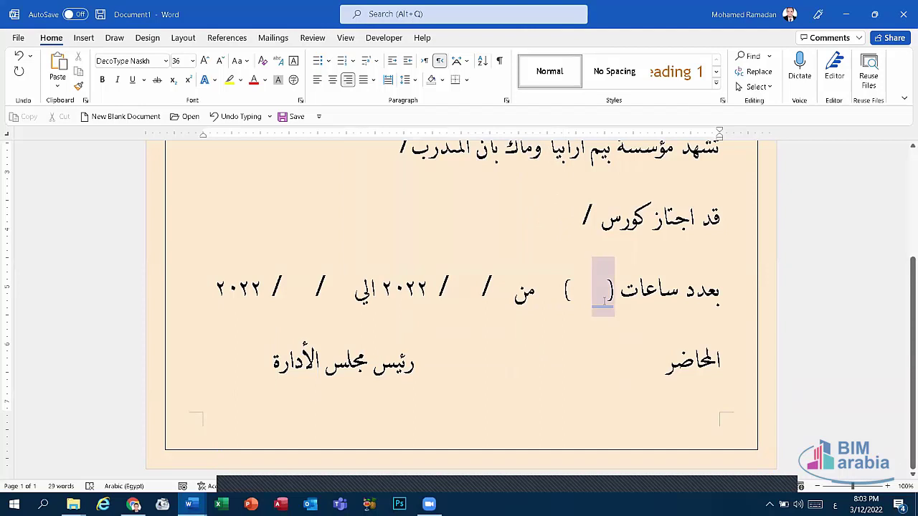
right_click(606, 296)
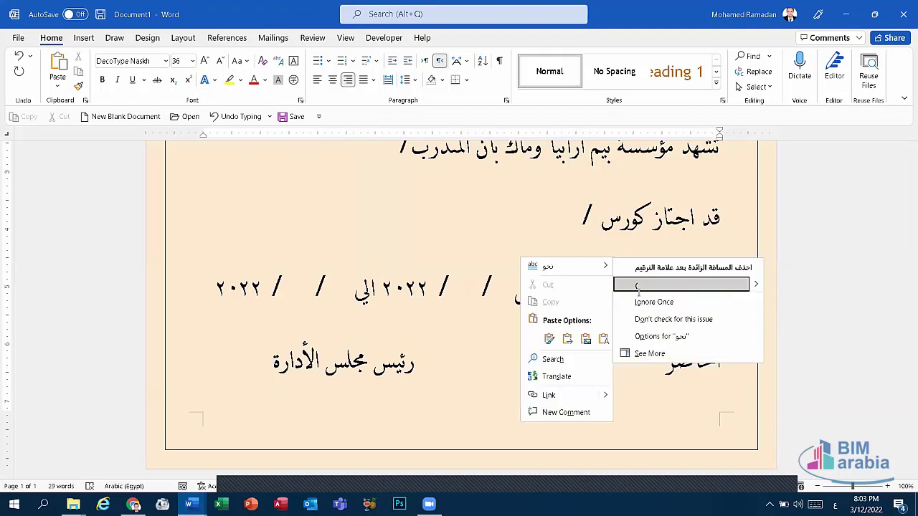
key("Escape")
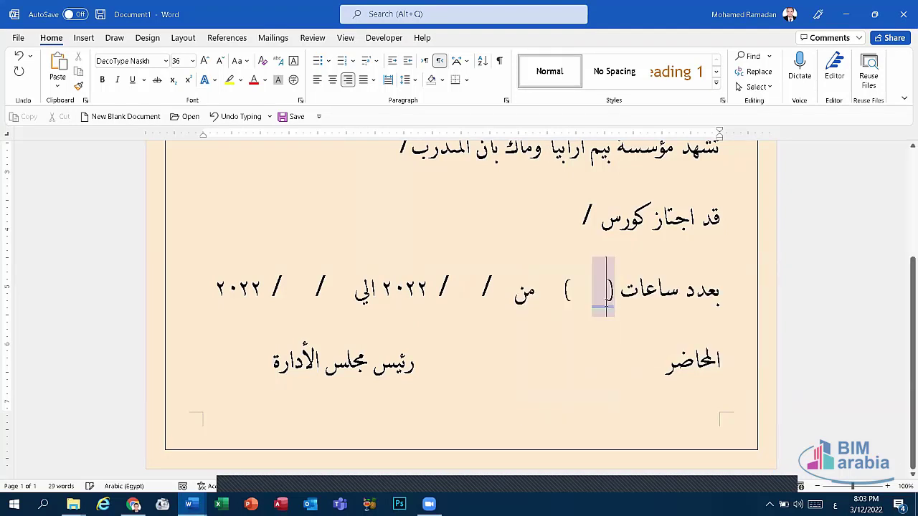
right_click(606, 290)
left_click(643, 284)
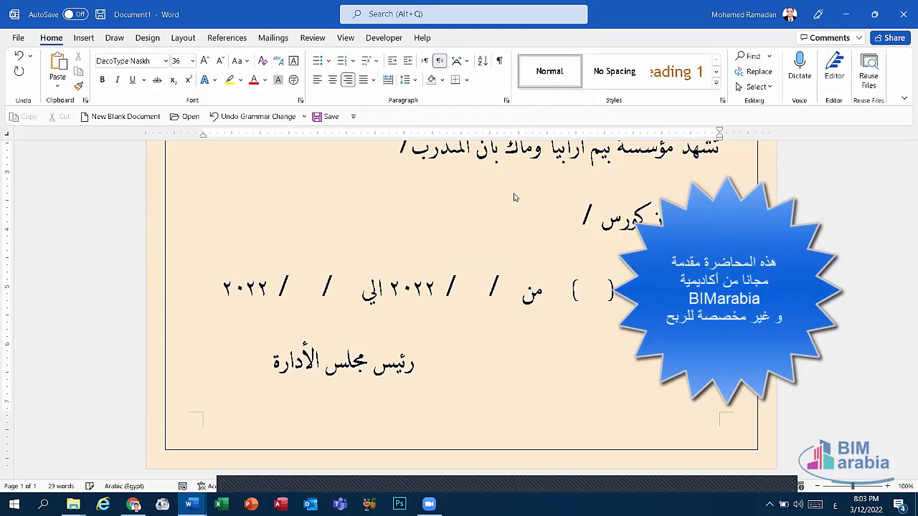
Shrink the signature-titles line and rejoin رئيس مجلس الأدارة onto one line at the left.
double_click(640, 370)
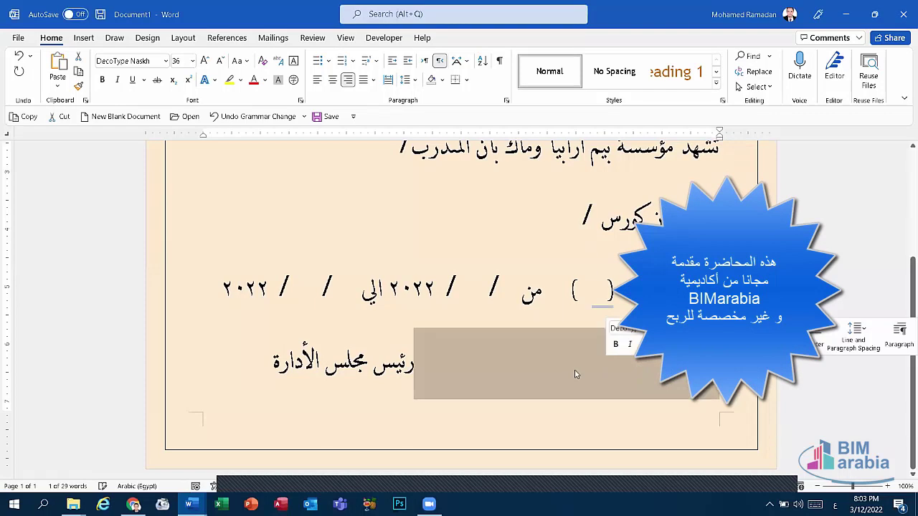
triple_click(632, 362)
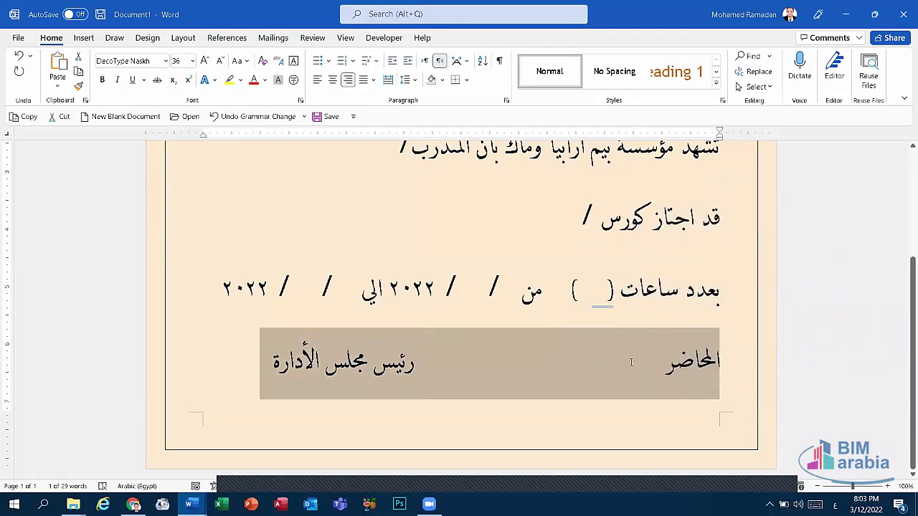
left_click(220, 61)
left_click(220, 61)
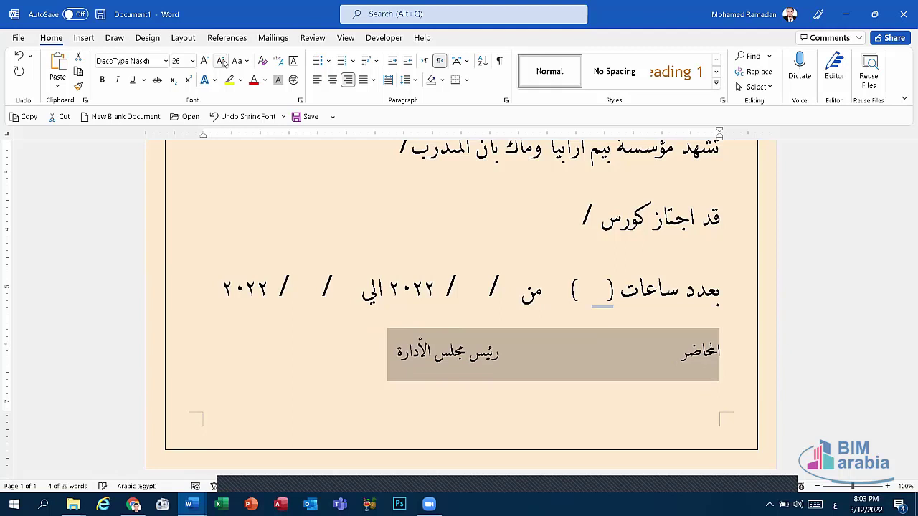
left_click(220, 61)
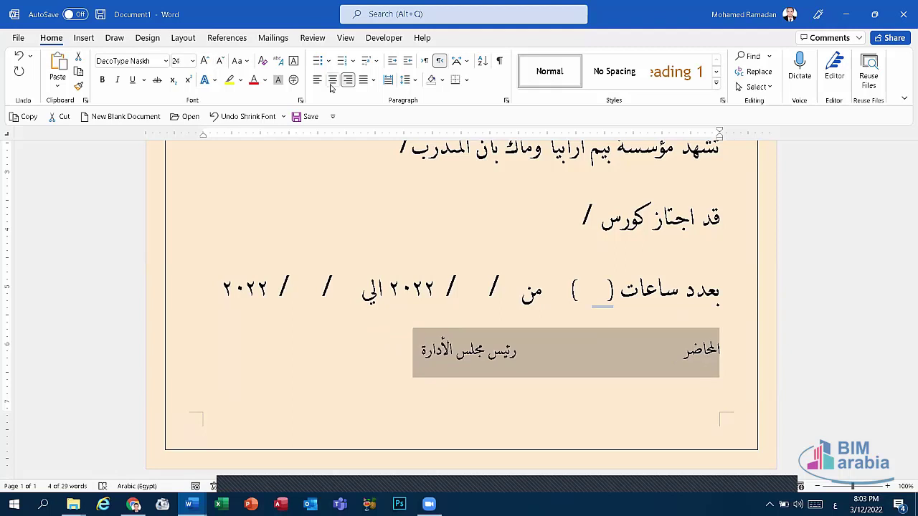
left_click(621, 361)
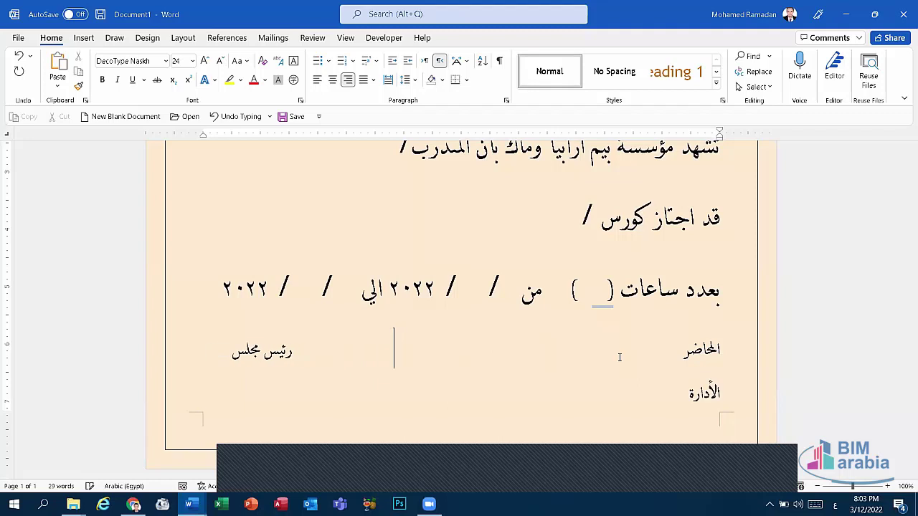
key("BackSpace")
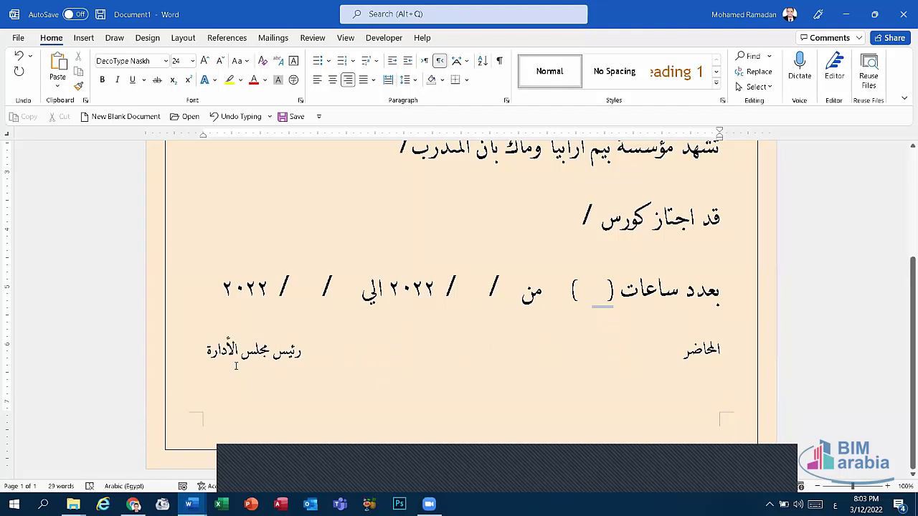
scroll(346, 382, "down", 2)
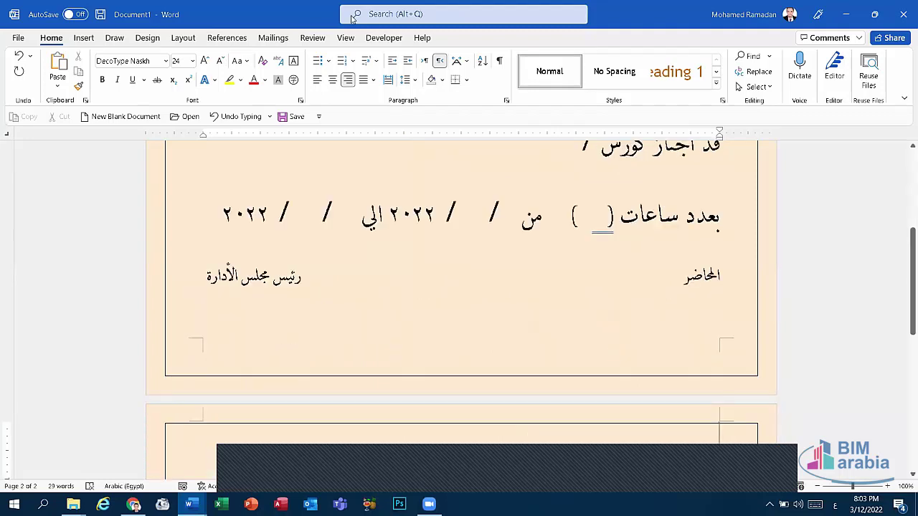
left_click(220, 61)
left_click(220, 61)
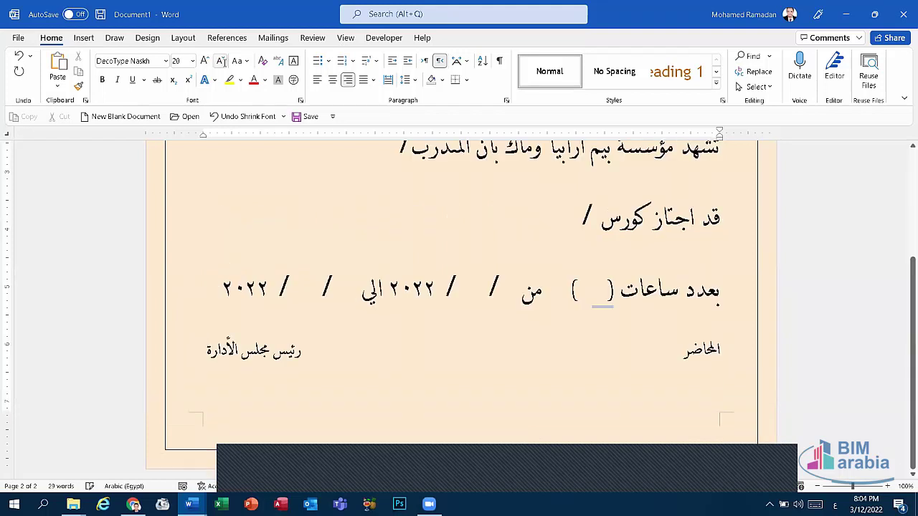
Add a names line: م/ with the lecturer's name at right, the chairman's name at left.
left_click(221, 61)
key("Return")
type("م")
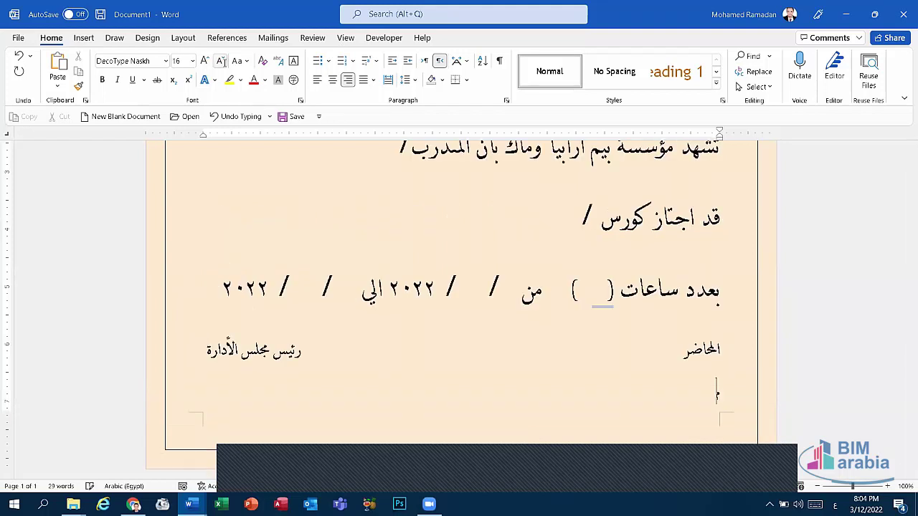
key("alt+shift")
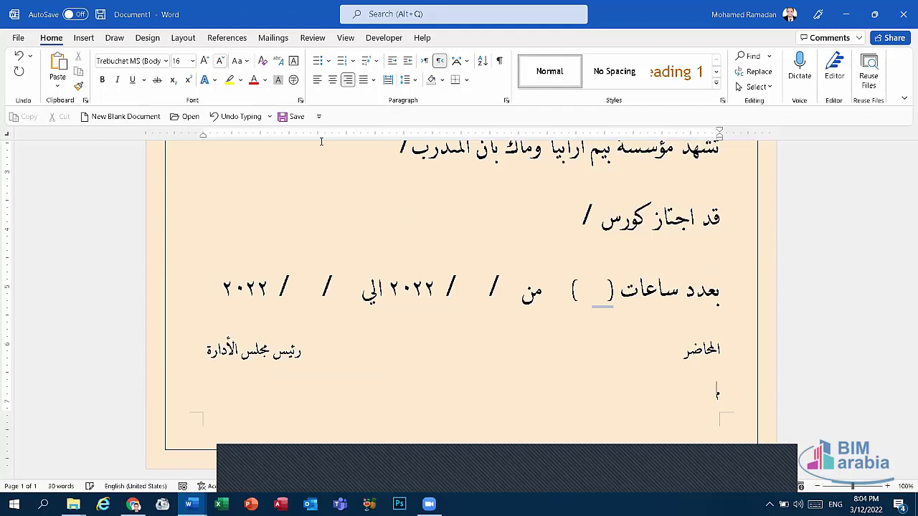
type("/")
key("super+space")
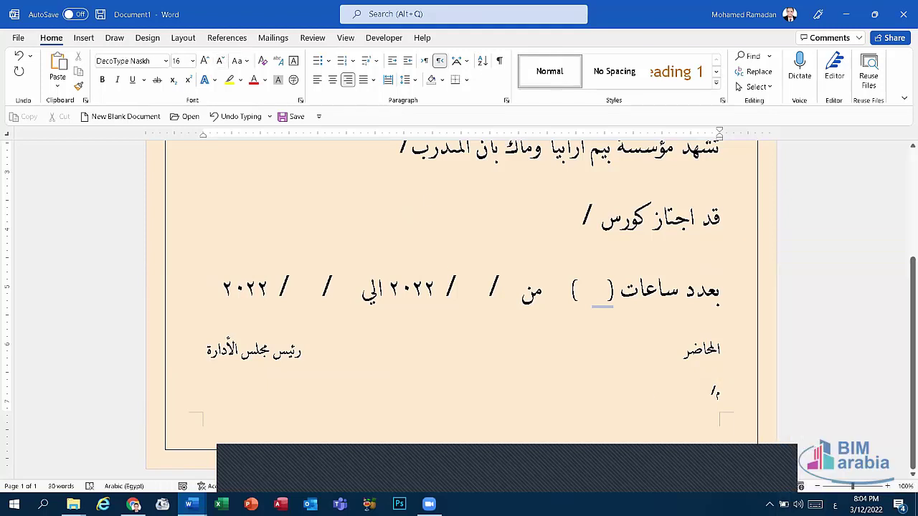
type("محمد رم")
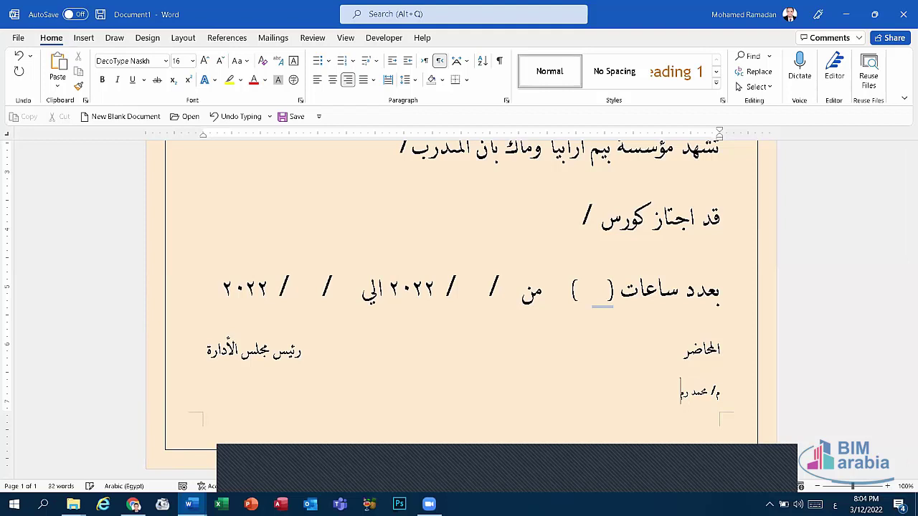
type("ضان              ")
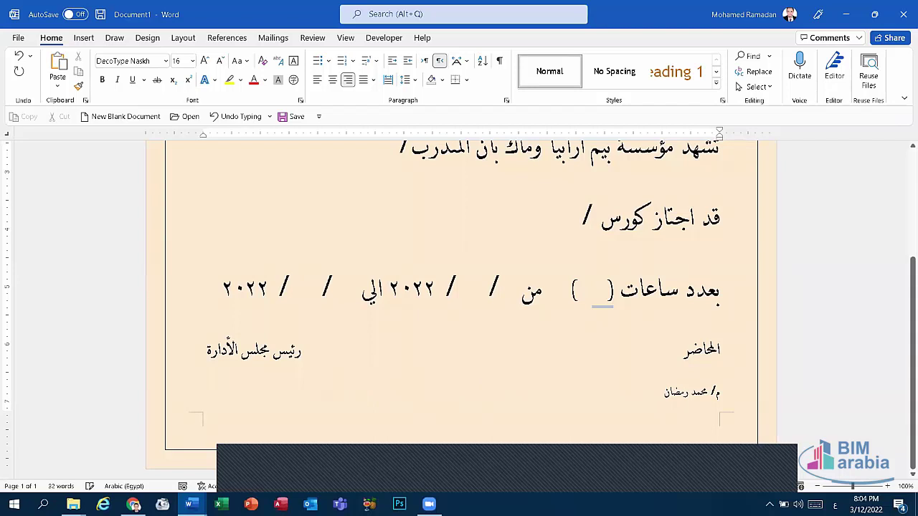
type("              م/")
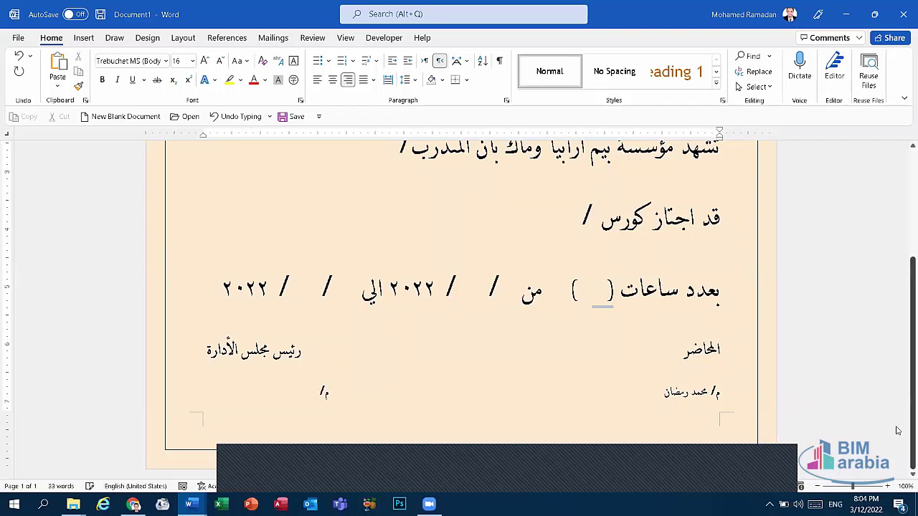
key("super+space")
left_click(788, 433)
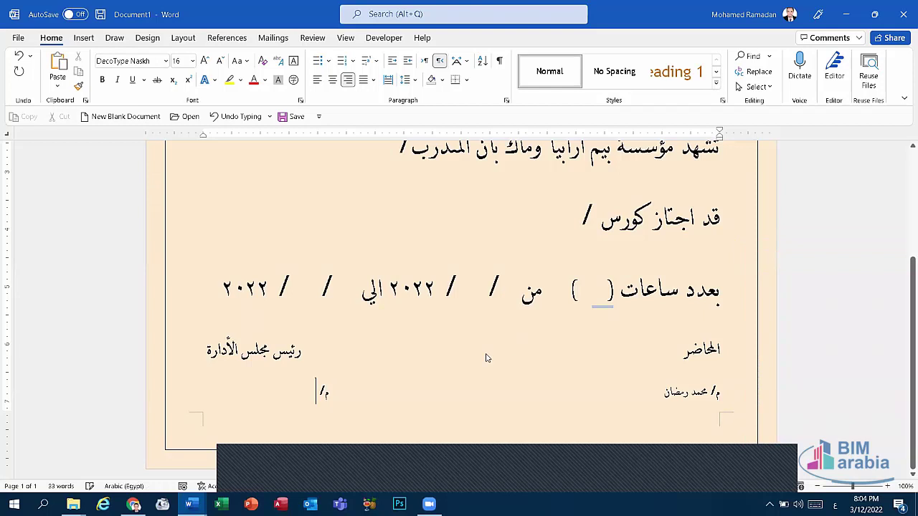
type("عمر س")
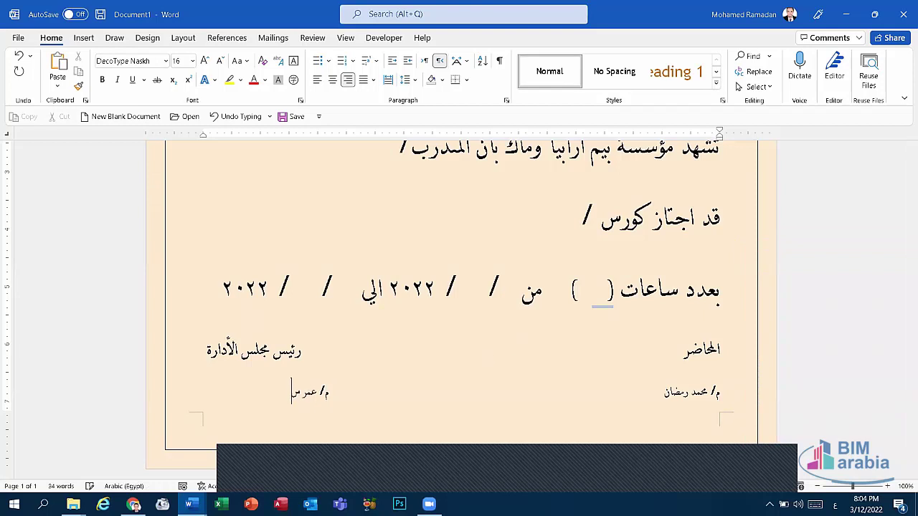
type("ليم")
Type the middle title مسئول الدعم الفني mid-line, deleting the extra spaces beside it.
left_click(504, 349)
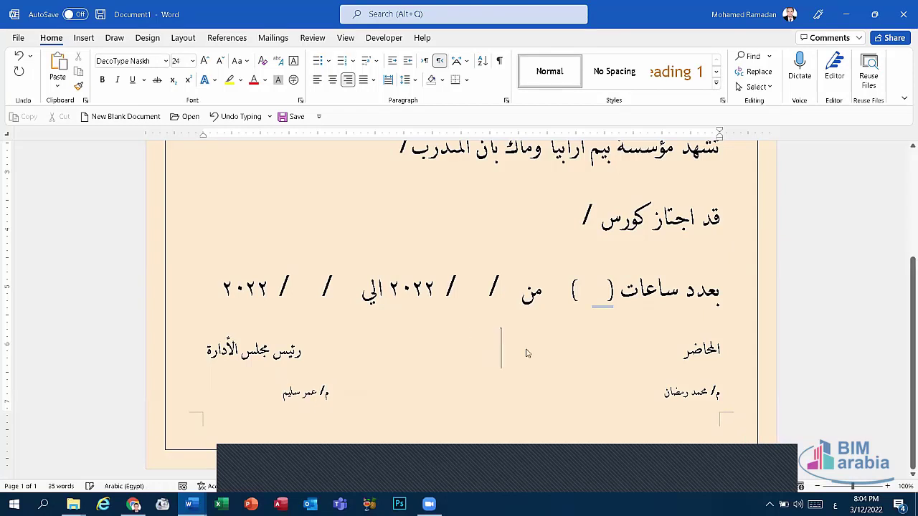
type("م")
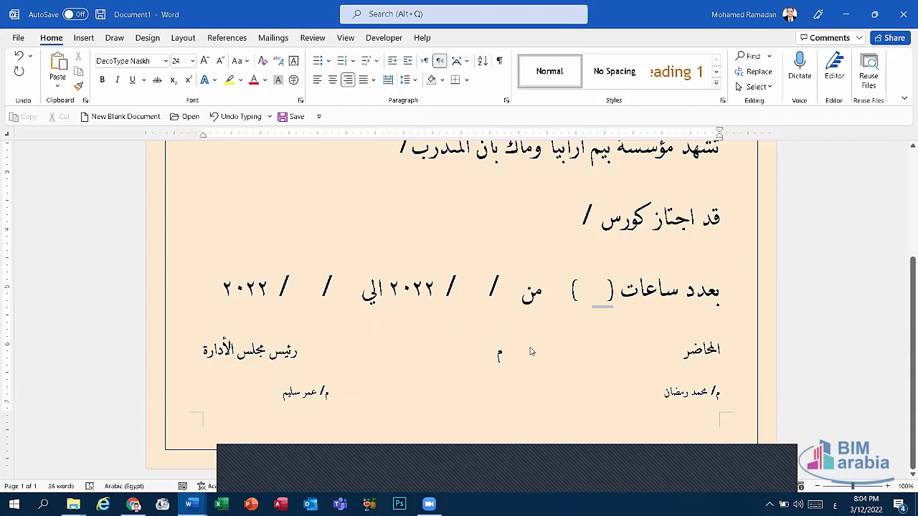
left_click(555, 352)
key("Delete")
key("Delete")
key("Delete")
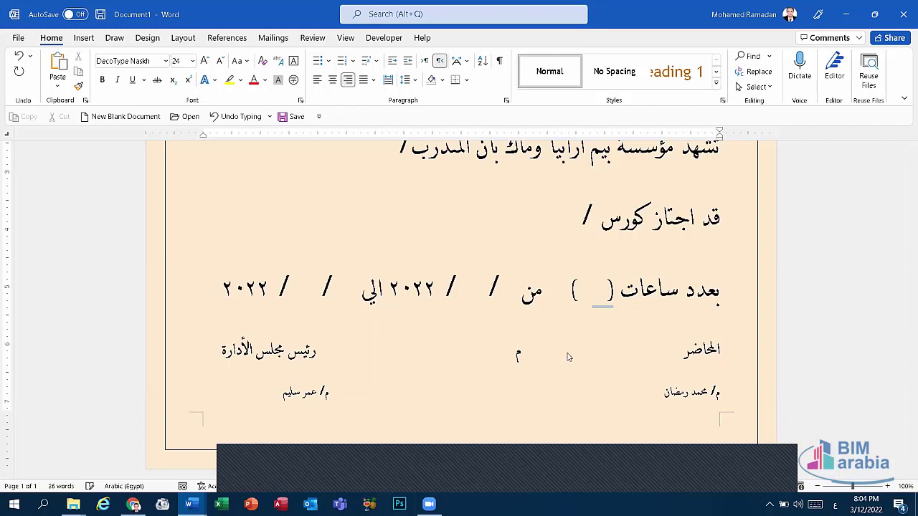
key("Delete")
key("Delete")
key("Delete")
key("Delete")
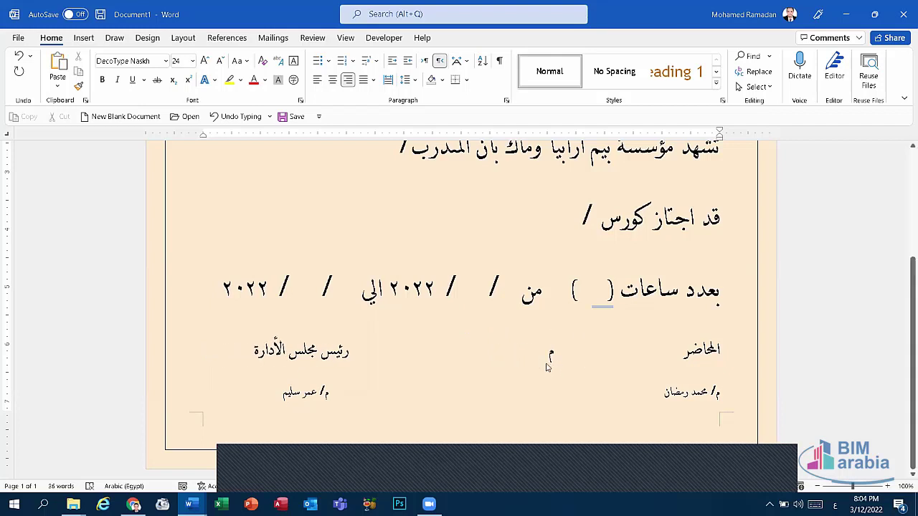
type("سئول")
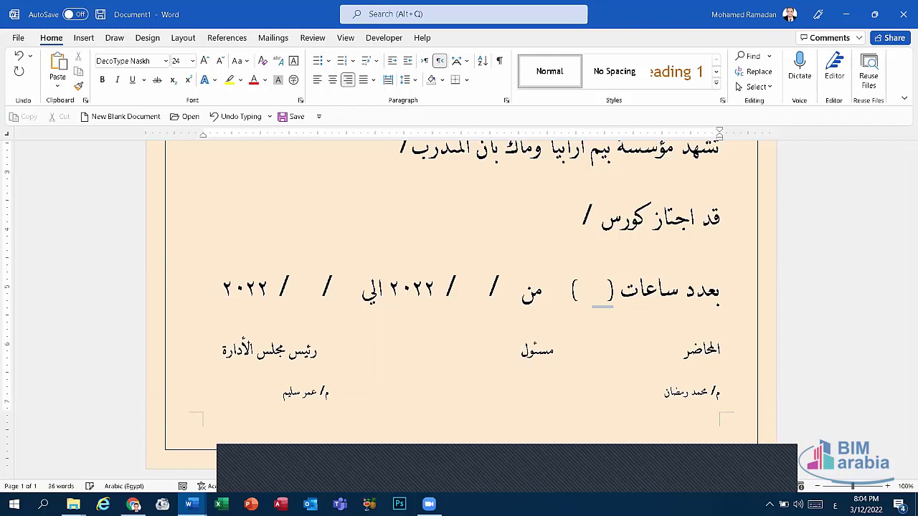
type(" الدعم")
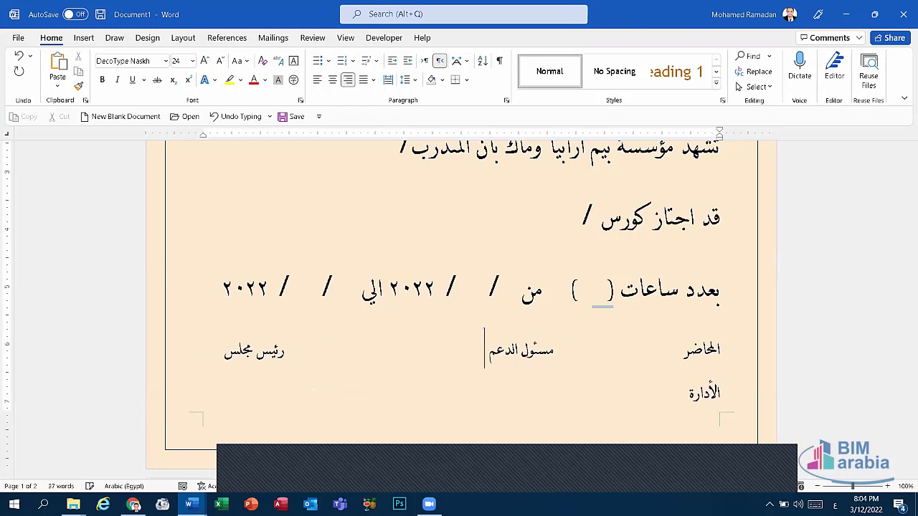
type(" الفني")
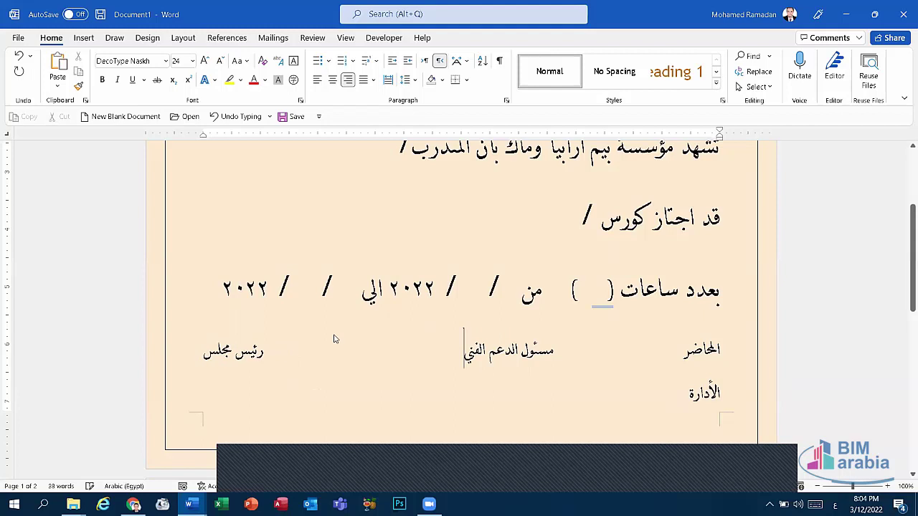
Trim spaces before the left title so رئيس مجلس الأدارة fits on the titles line.
left_click(345, 358)
key("BackSpace")
key("BackSpace")
key("BackSpace")
key("BackSpace")
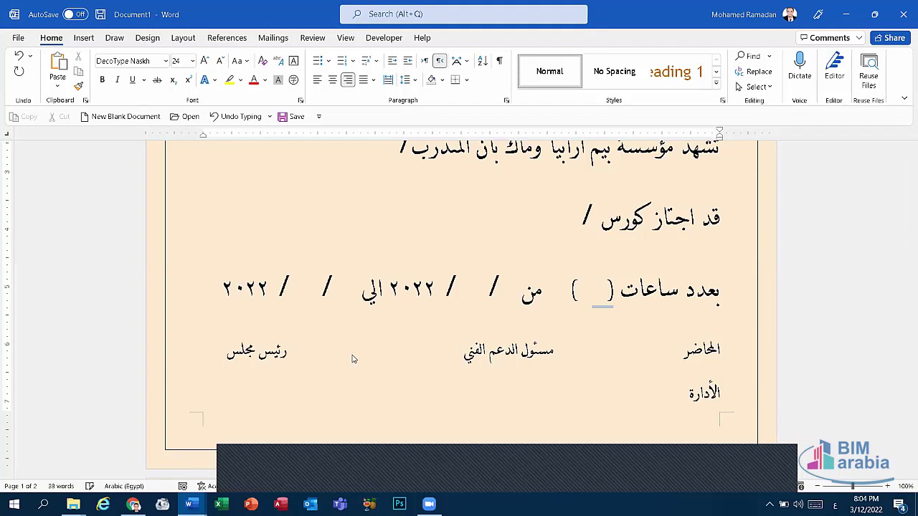
key("BackSpace")
key("BackSpace")
key("BackSpace")
key("BackSpace")
key("BackSpace")
key("BackSpace")
key("BackSpace")
key("BackSpace")
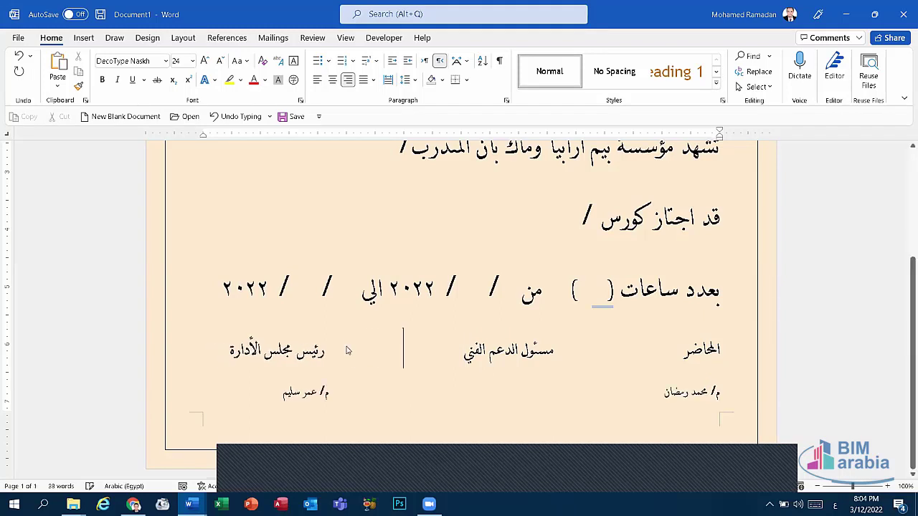
key("BackSpace")
key("BackSpace")
key("BackSpace")
key("BackSpace")
key("BackSpace")
key("BackSpace")
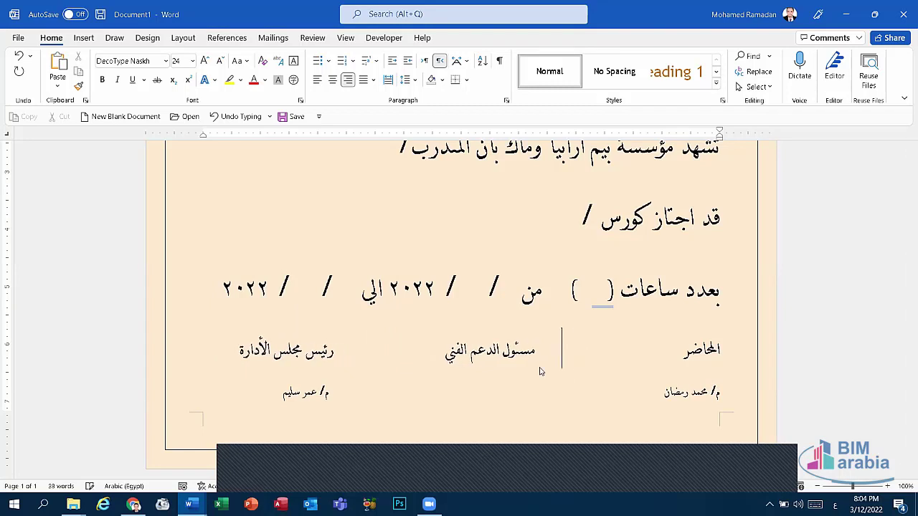
left_click(407, 393)
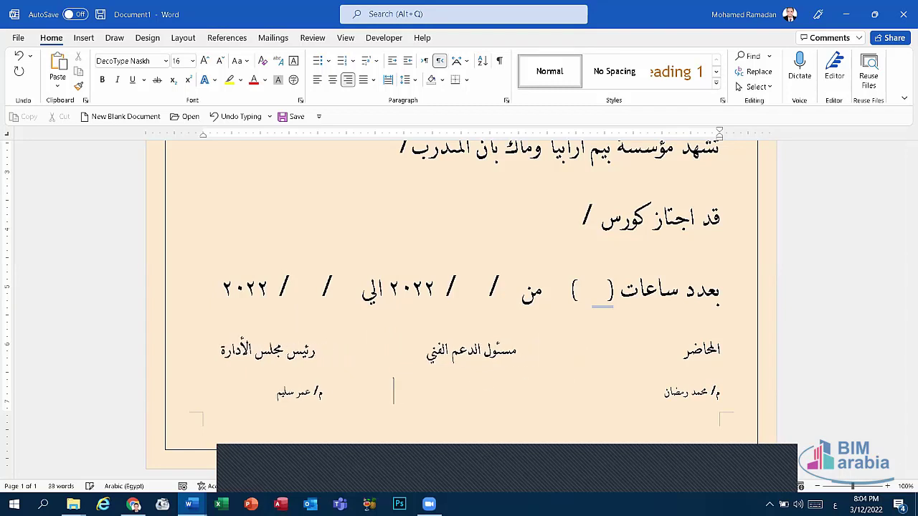
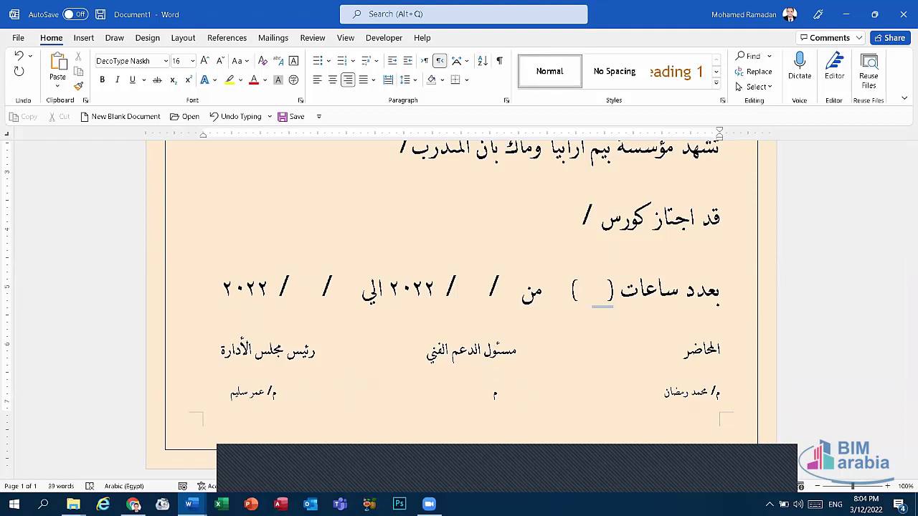
Switch input to Arabic and type 'اسم' under the middle signature title.
key("alt+shift")
type("/")
left_click(836, 504)
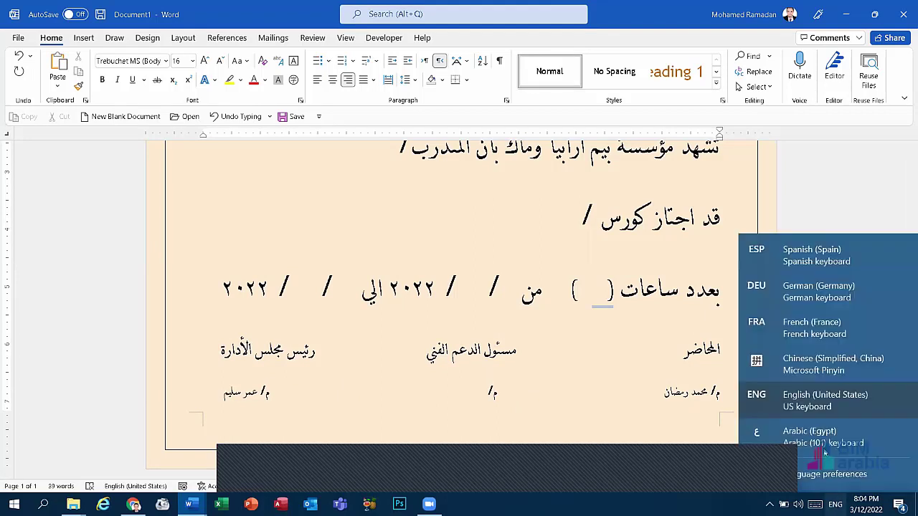
left_click(825, 474)
type("أ")
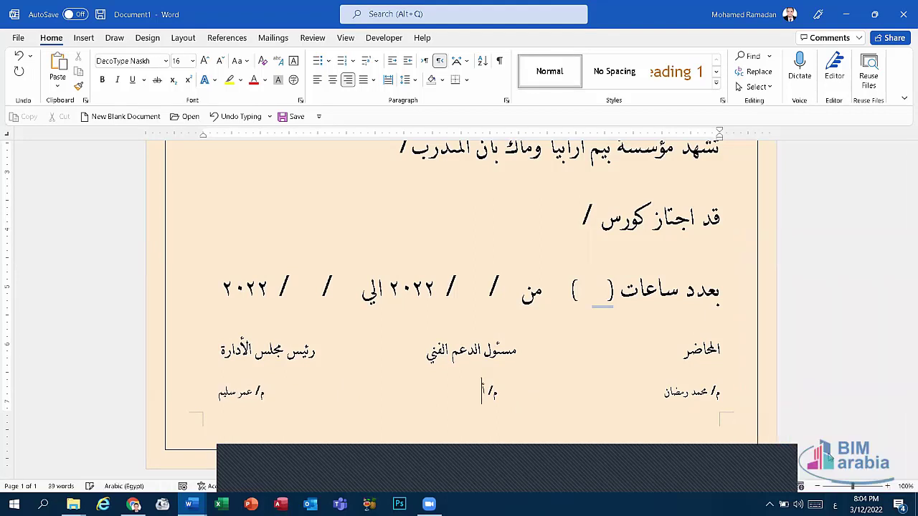
type("اسم")
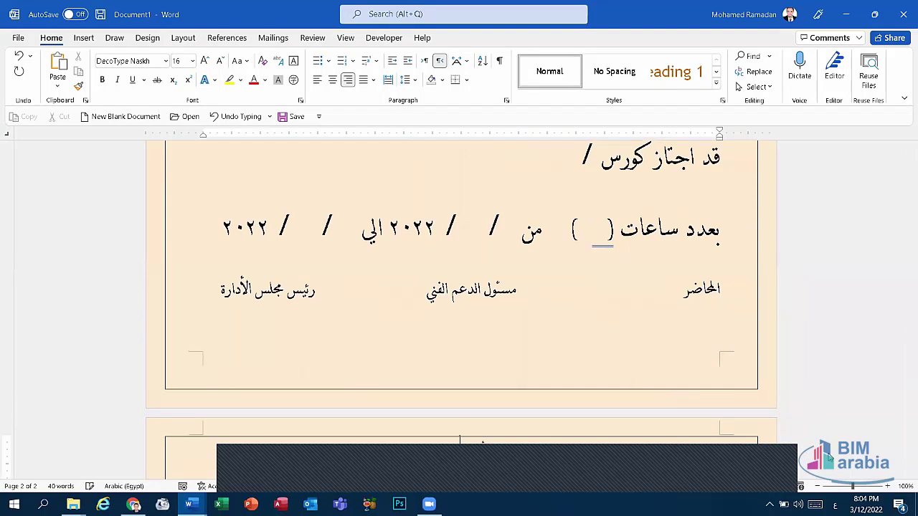
Widen the left signature cell so the signature table returns to page 1.
scroll(691, 179, "down", 4)
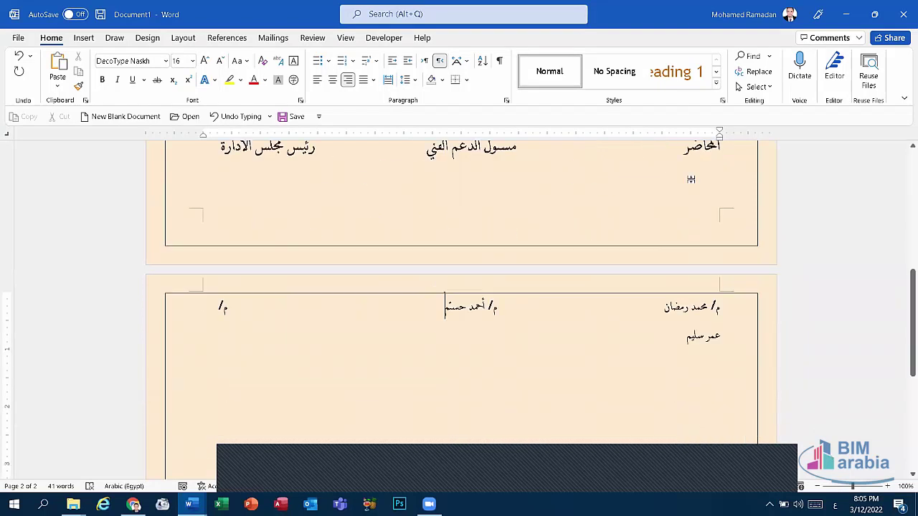
scroll(432, 203, "down", 2)
left_click_drag(341, 225, 362, 224)
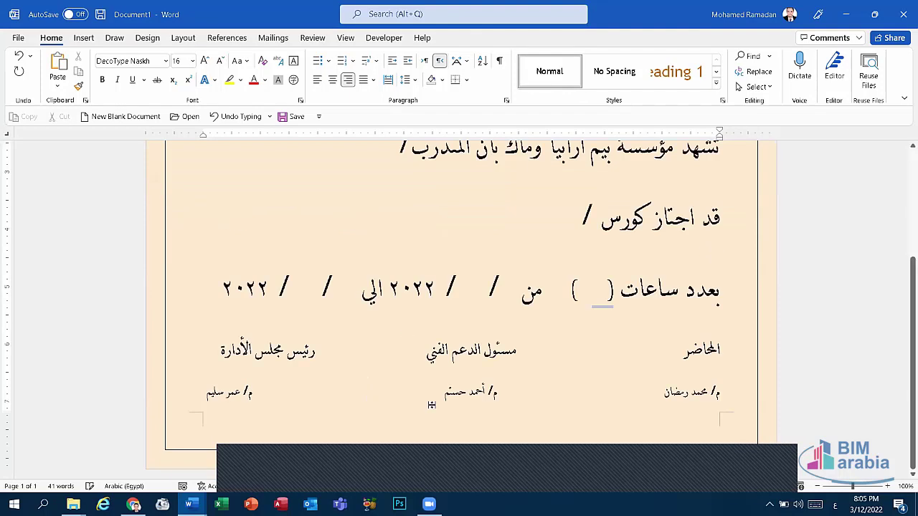
Finish the middle signature name by adding 'ام' at its end.
left_click(440, 393)
type("ا")
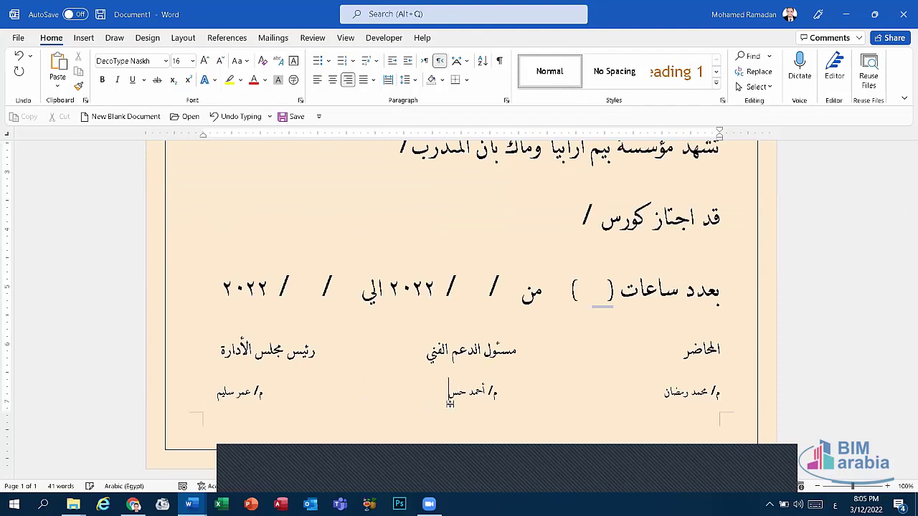
type("م")
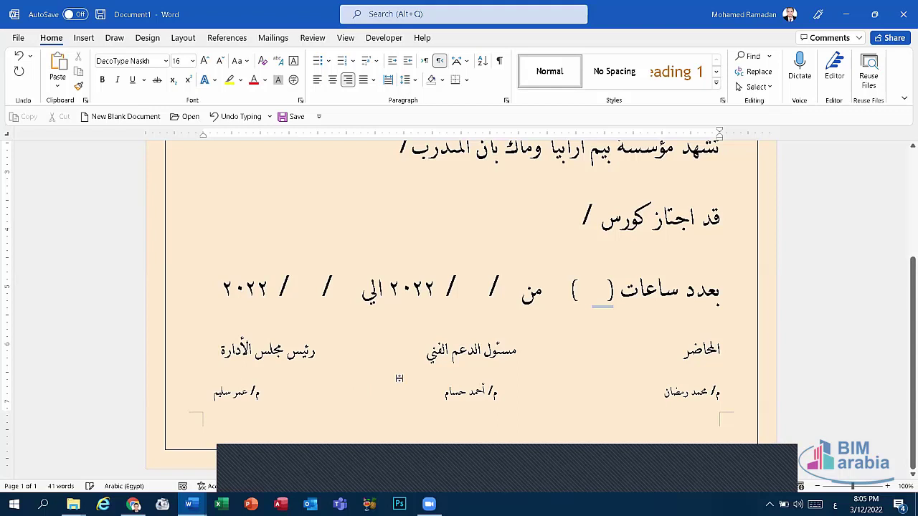
scroll(402, 372, "up", 1)
scroll(409, 361, "down", 1)
Underline the right signature title المحاضر.
left_click(730, 352)
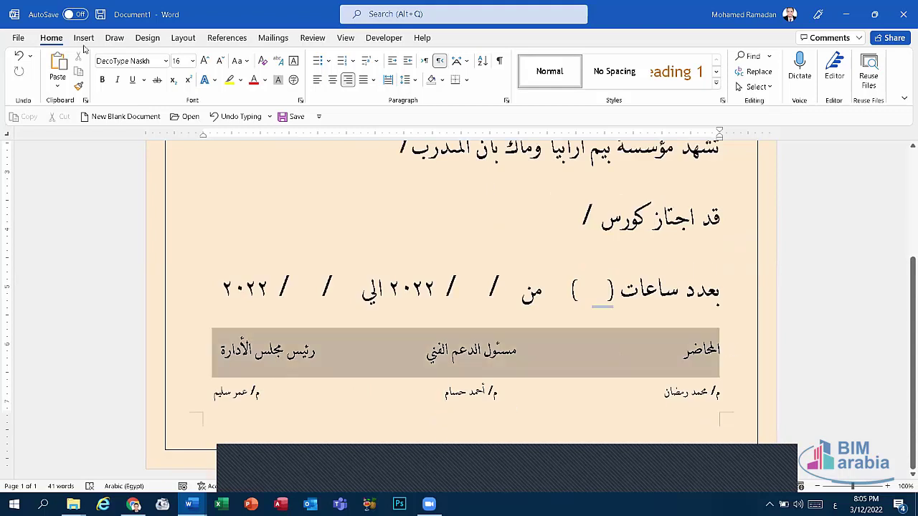
left_click(131, 79)
left_click(131, 79)
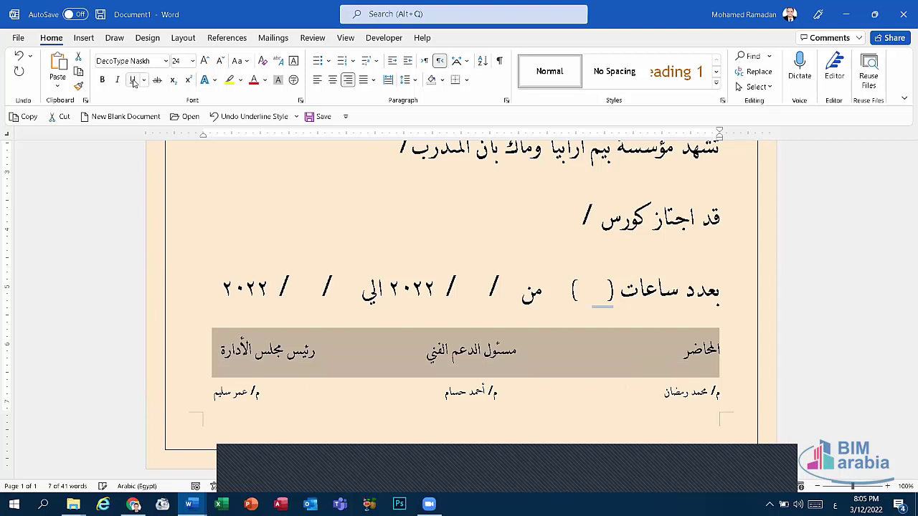
left_click(442, 351)
double_click(710, 356)
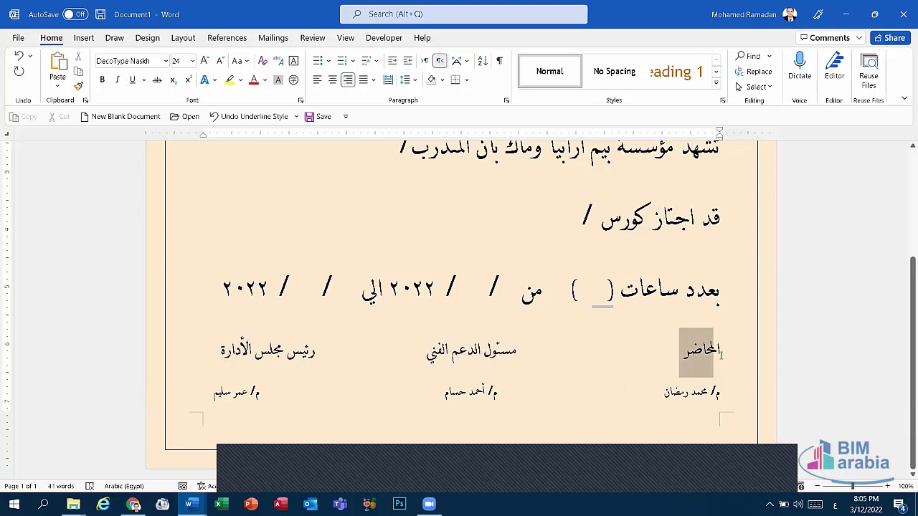
left_click(133, 80)
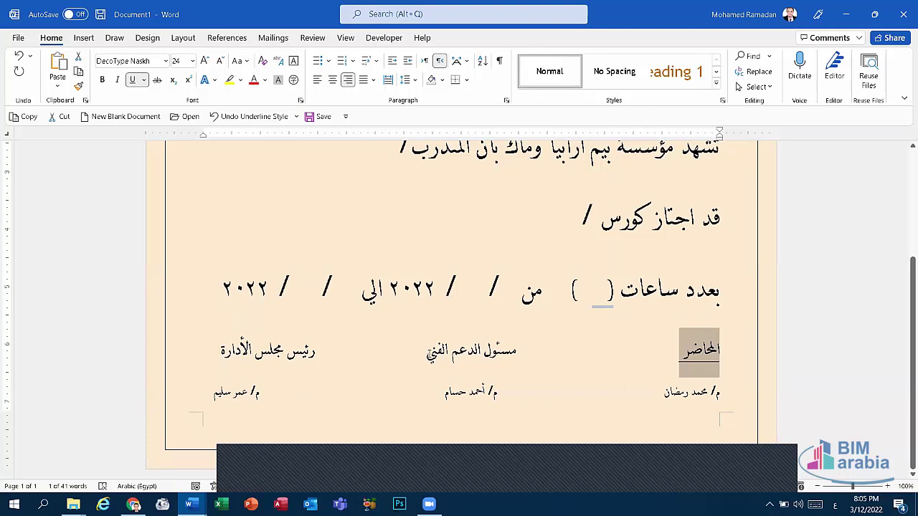
Underline the middle signature title مسئول الدعم الفني.
left_click_drag(428, 352, 710, 352)
left_click(515, 351)
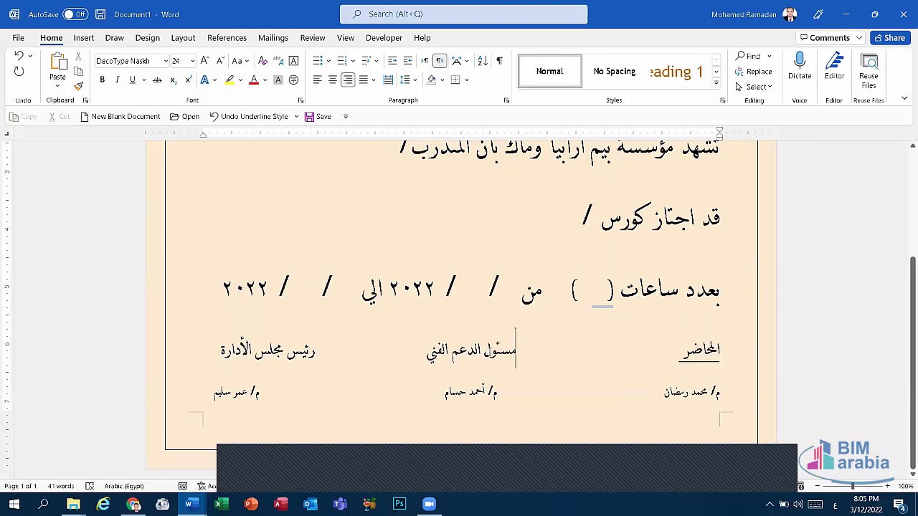
left_click_drag(516, 351, 710, 351)
left_click(516, 352)
left_click_drag(461, 352, 330, 351)
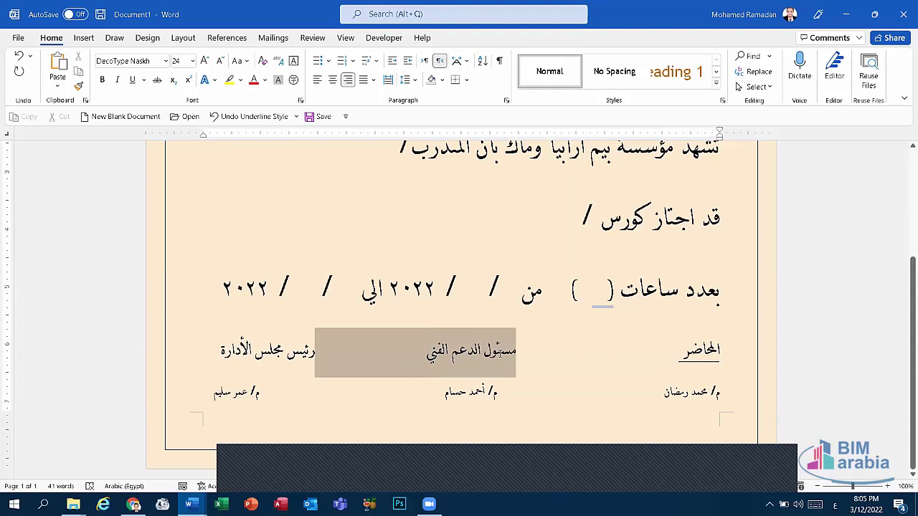
left_click(134, 80)
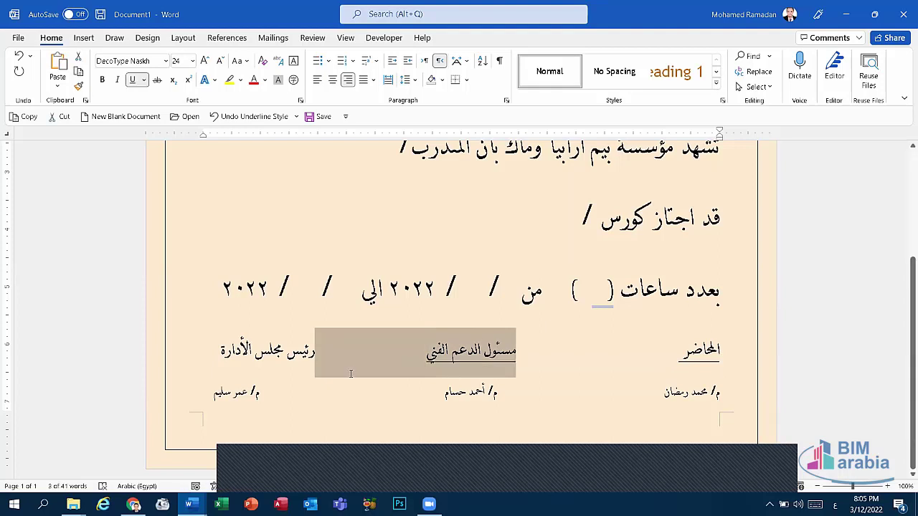
Underline the left signature title رئيس مجلس الأدارة with Ctrl+U.
left_click_drag(228, 353, 315, 351)
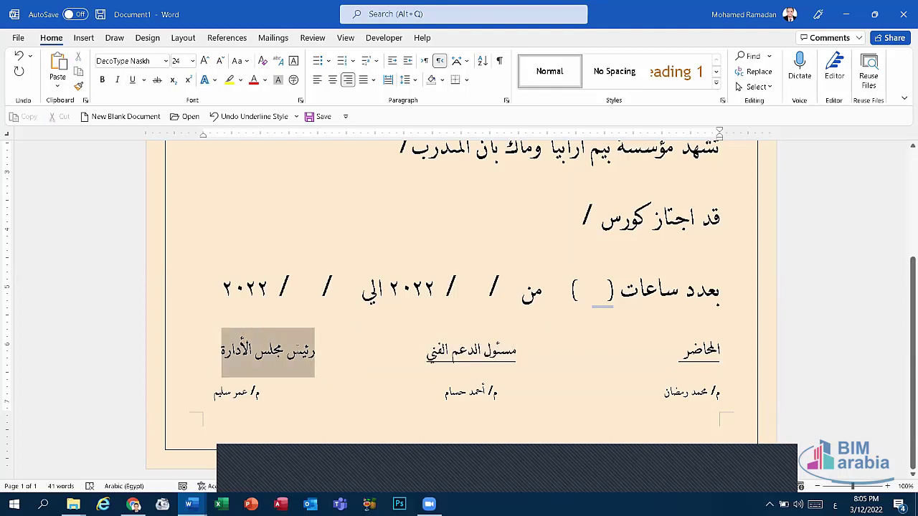
key("ctrl+u")
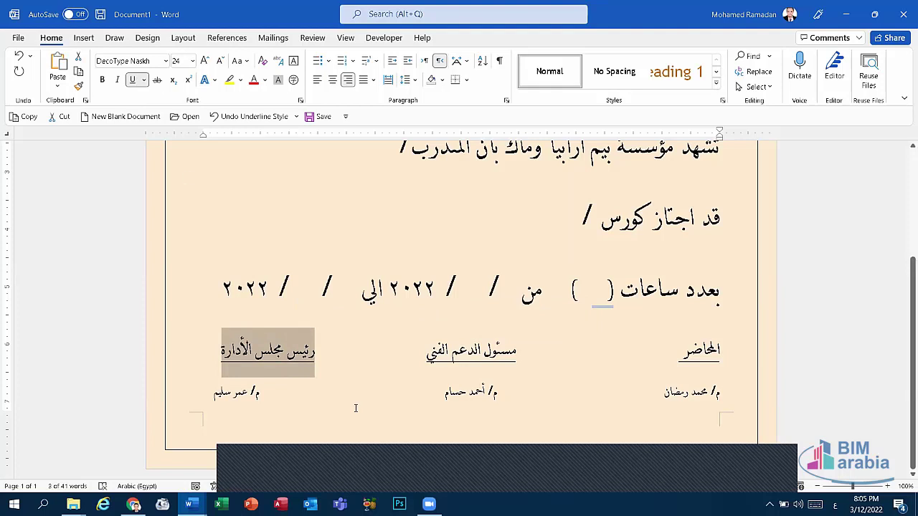
left_click(355, 401)
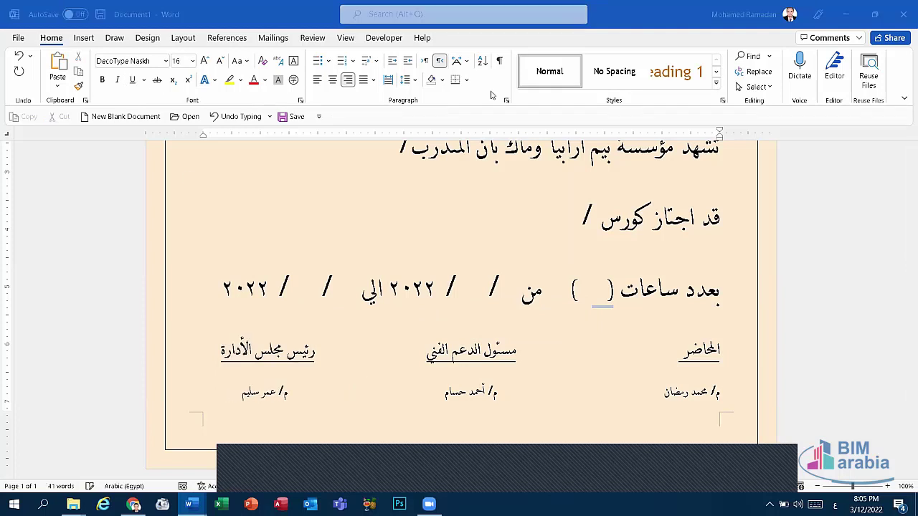
scroll(495, 289, "up", 1)
scroll(474, 280, "up", 3)
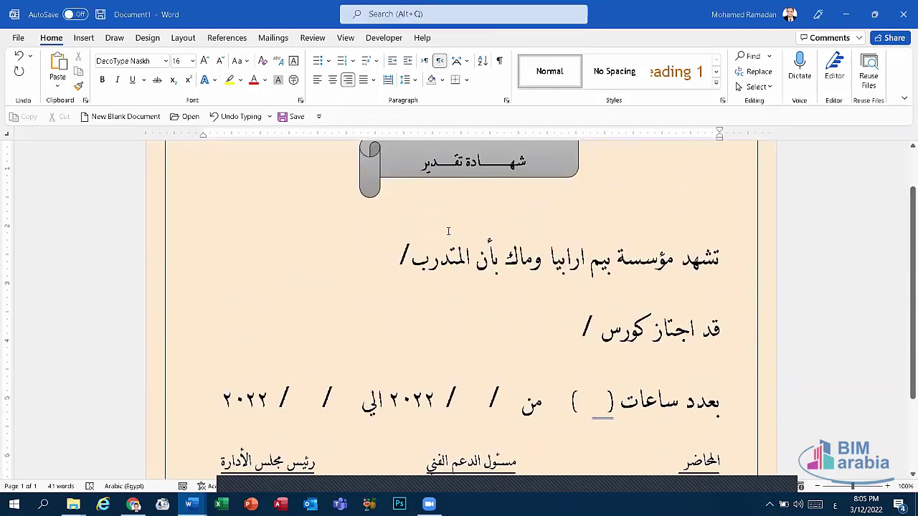
scroll(447, 232, "up", 1)
left_click(18, 37)
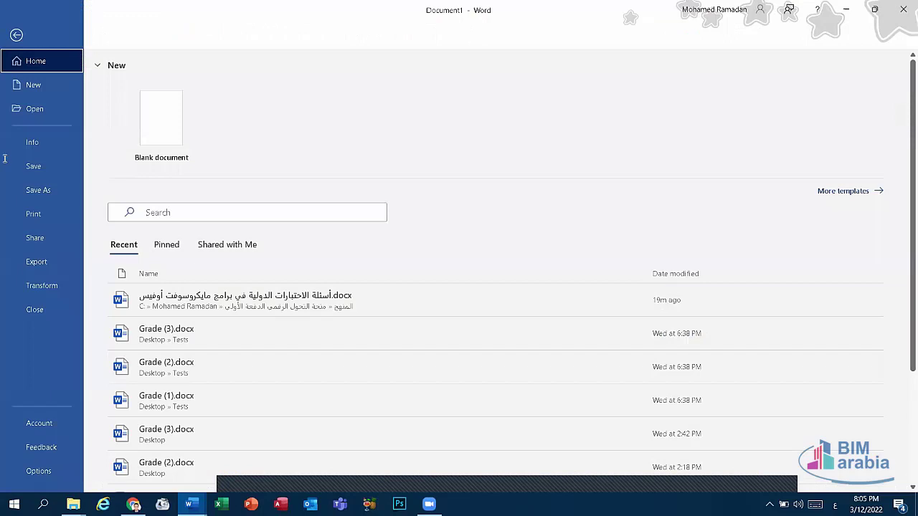
left_click(33, 213)
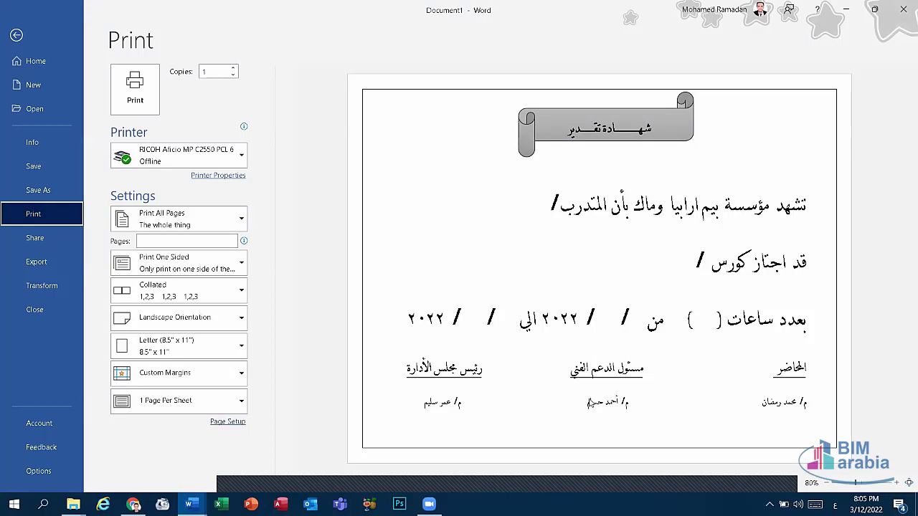
key("Escape")
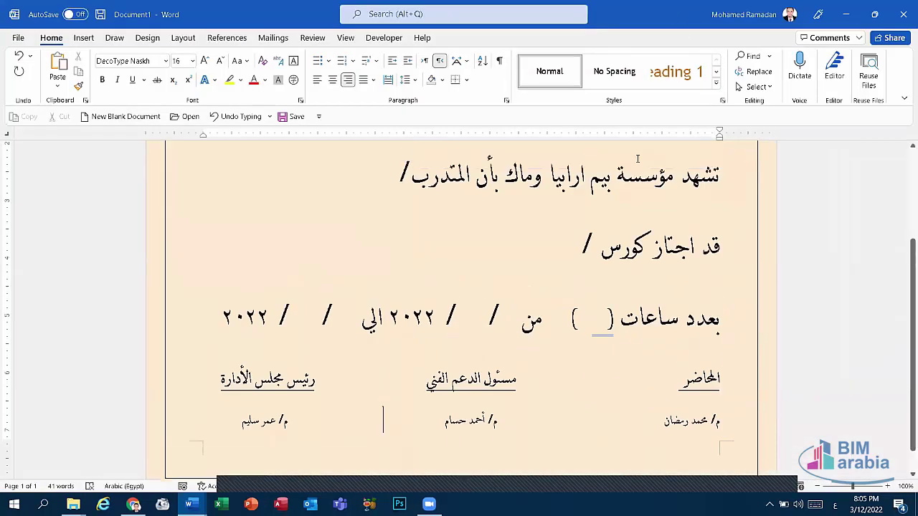
Type the trainee's name after المتدرب/ and the course name 'التأهيل للأختبارات الدولية'.
scroll(637, 159, "up", 2)
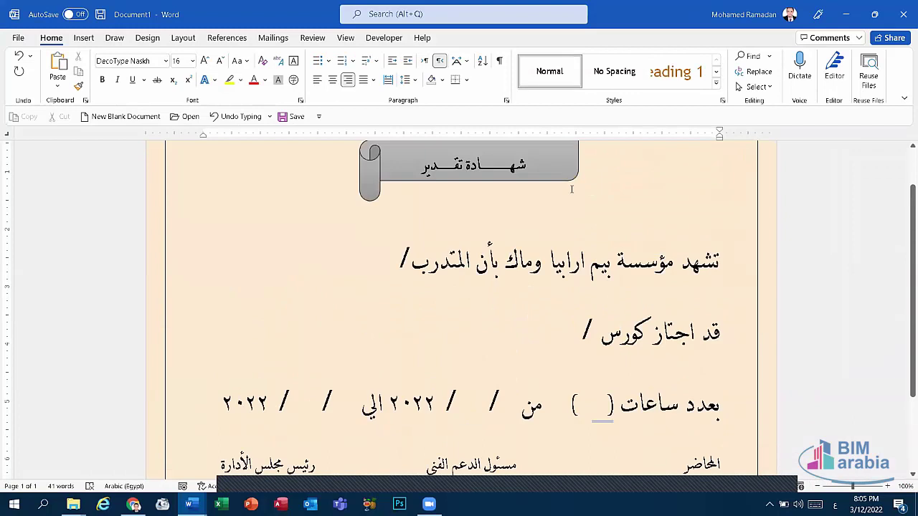
left_click(401, 277)
type("محم")
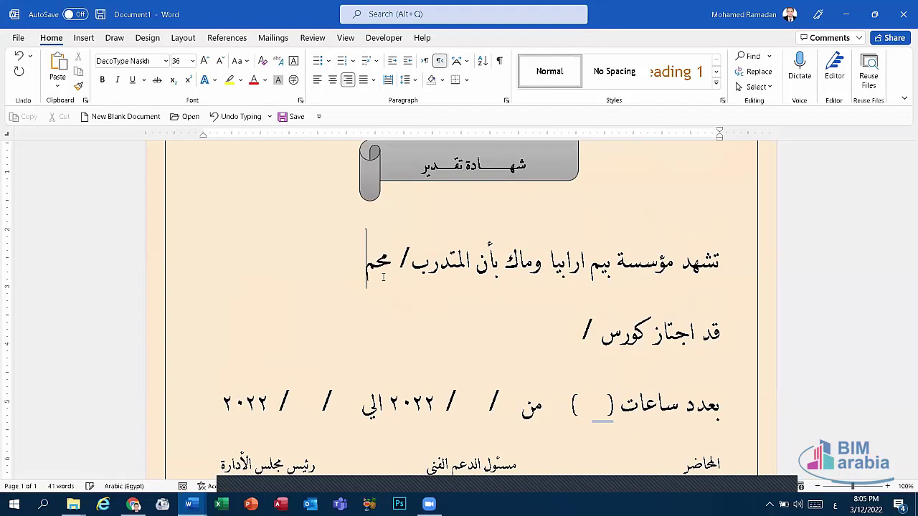
type("د رم")
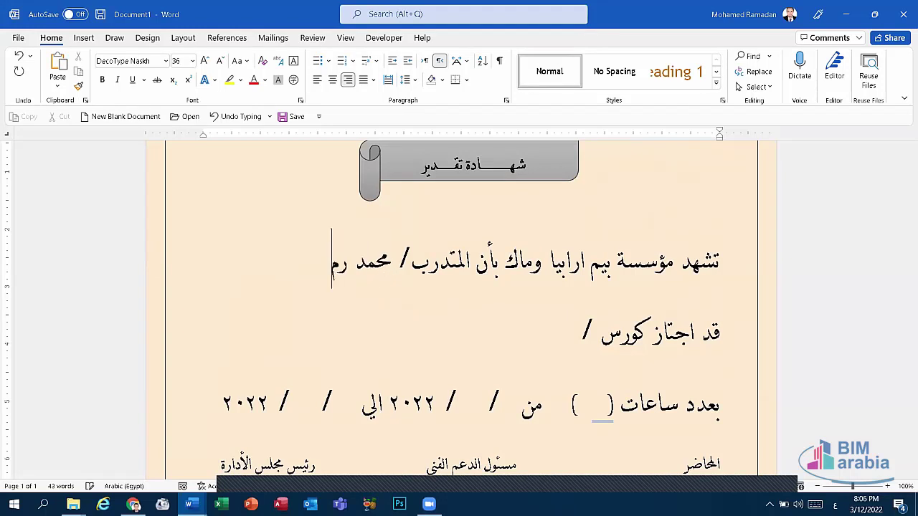
type("ضان")
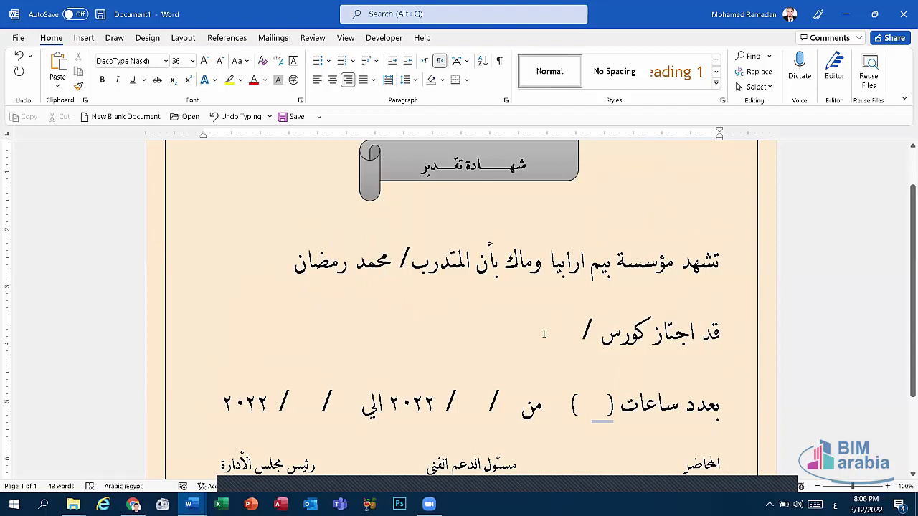
left_click(544, 333)
type("الت")
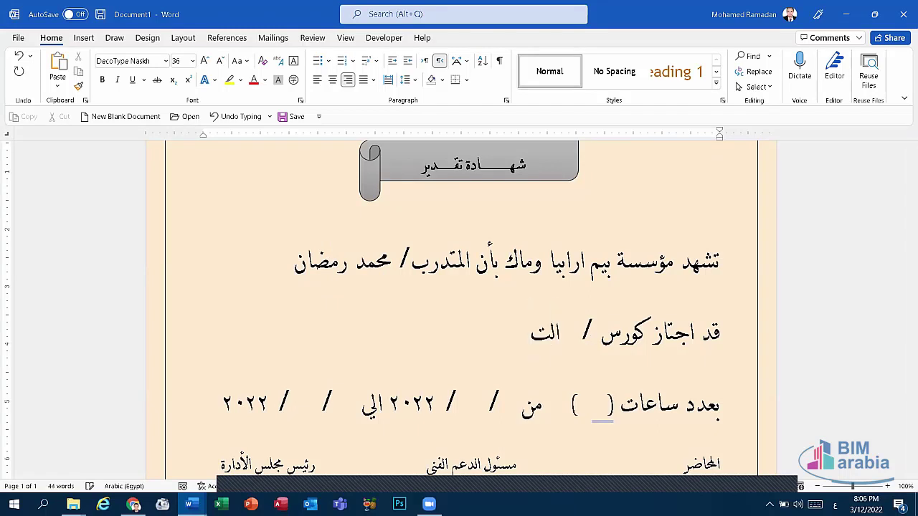
type("أهيل للأ")
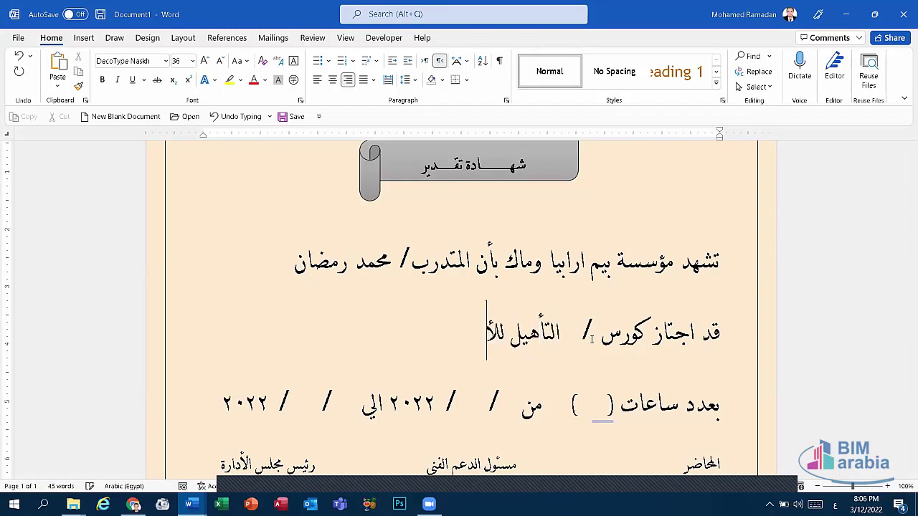
type("ختبارات")
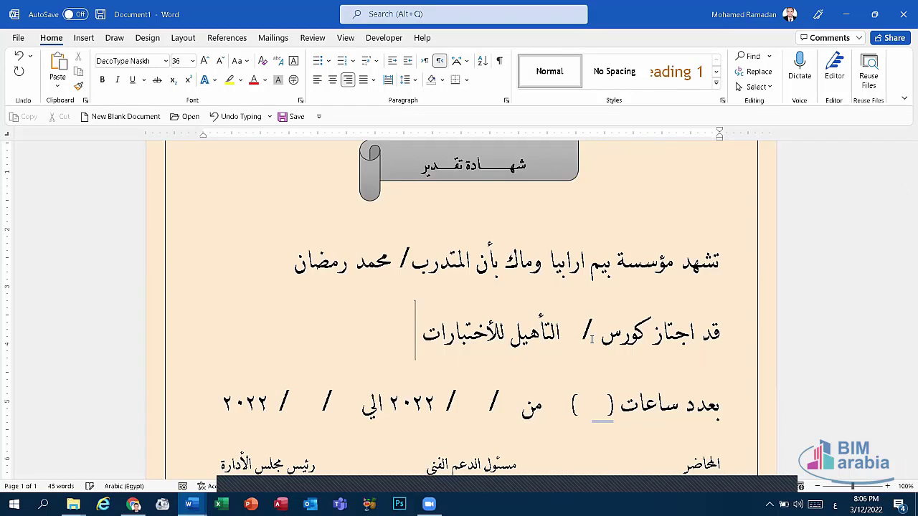
type(" الدولية")
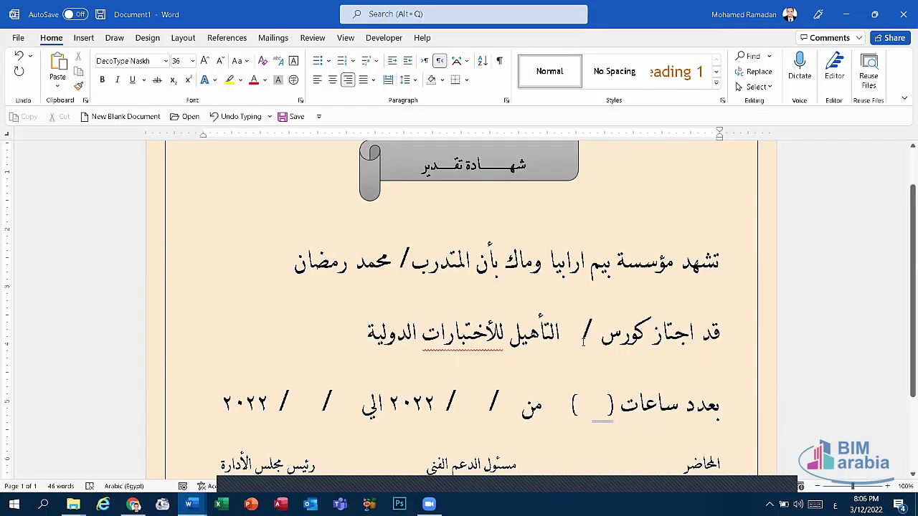
Enter ٤٠ as the hours inside the parentheses.
scroll(583, 341, "down", 1)
left_click(588, 347)
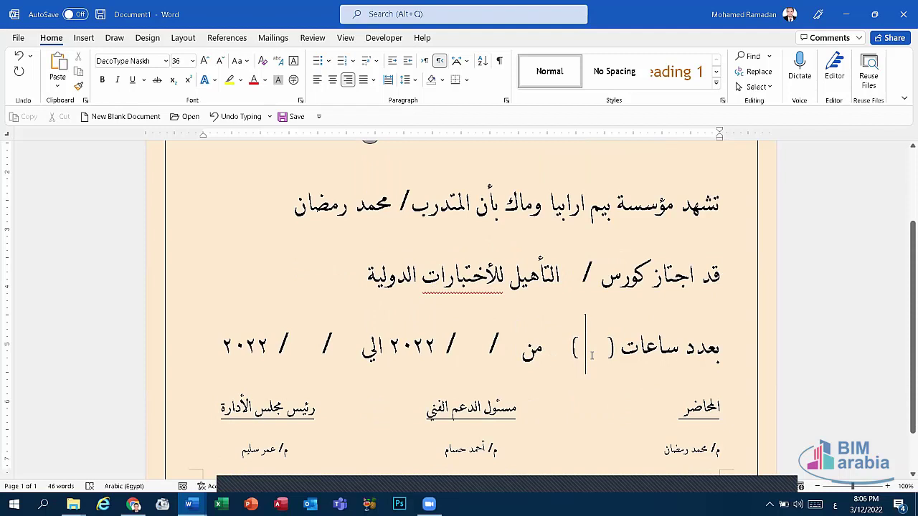
type("٤٠")
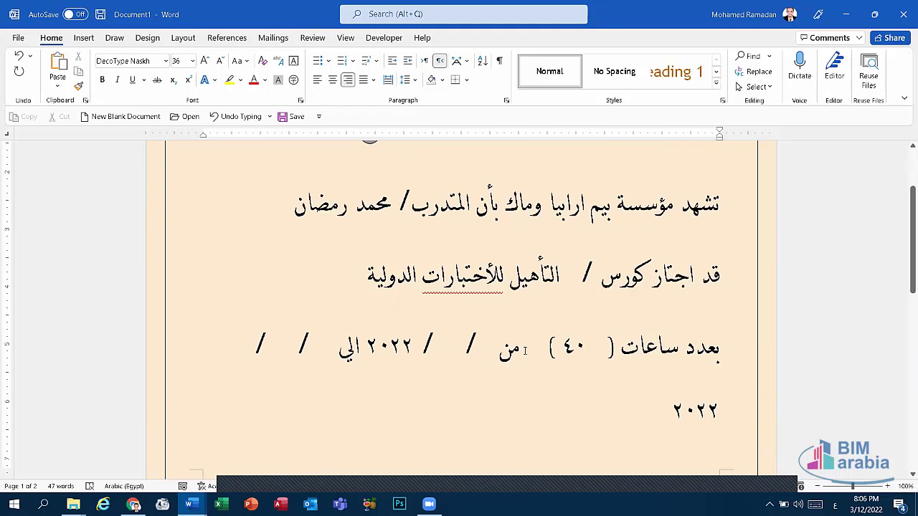
Delete the hours number, course name and trainee's name, leaving those places blank.
key("BackSpace")
key("BackSpace")
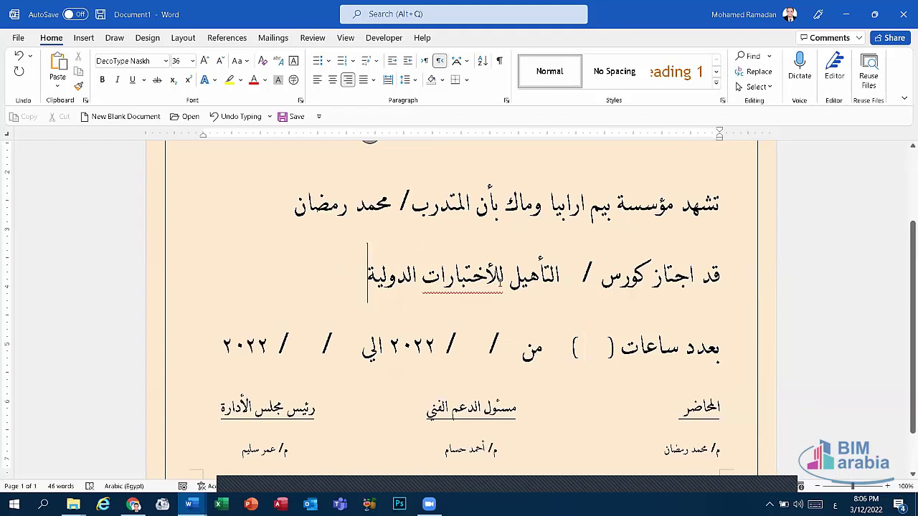
left_click_drag(367, 278, 552, 286)
key("BackSpace")
left_click_drag(391, 207, 294, 208)
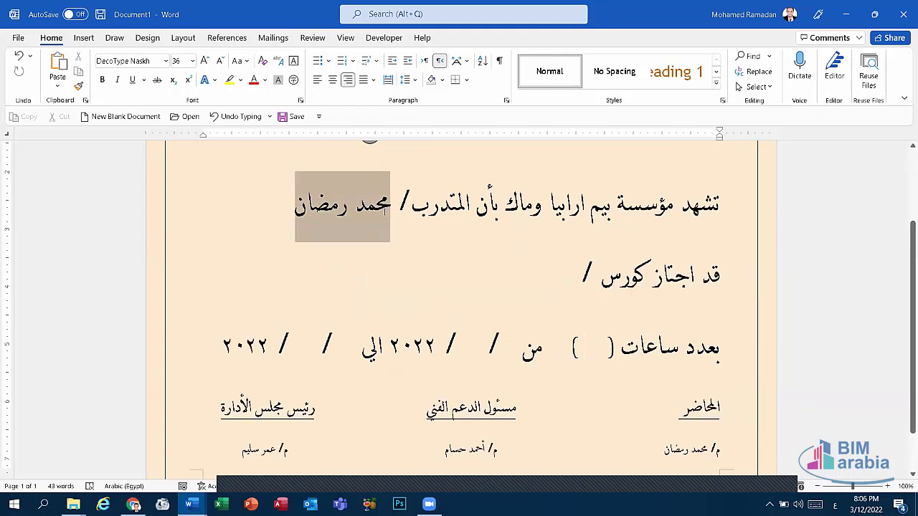
key("BackSpace")
scroll(578, 326, "down", 1)
scroll(566, 323, "up", 3)
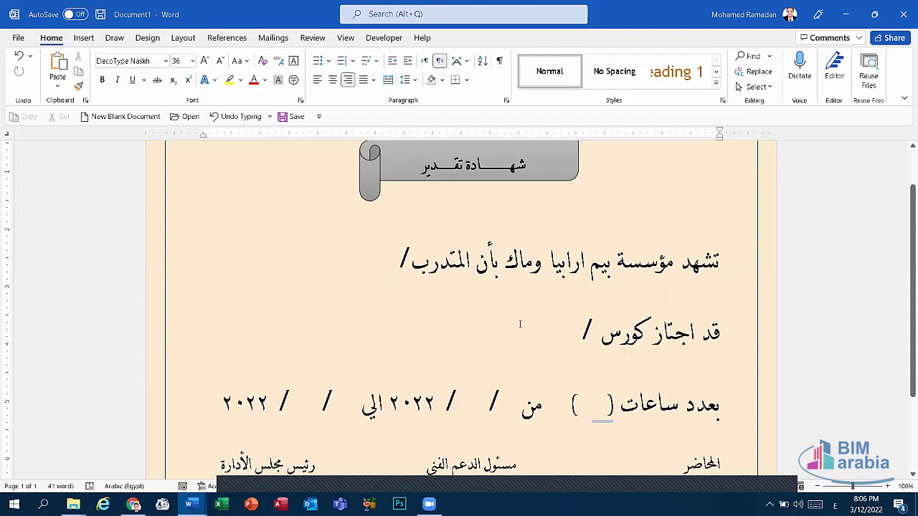
scroll(526, 337, "down", 2)
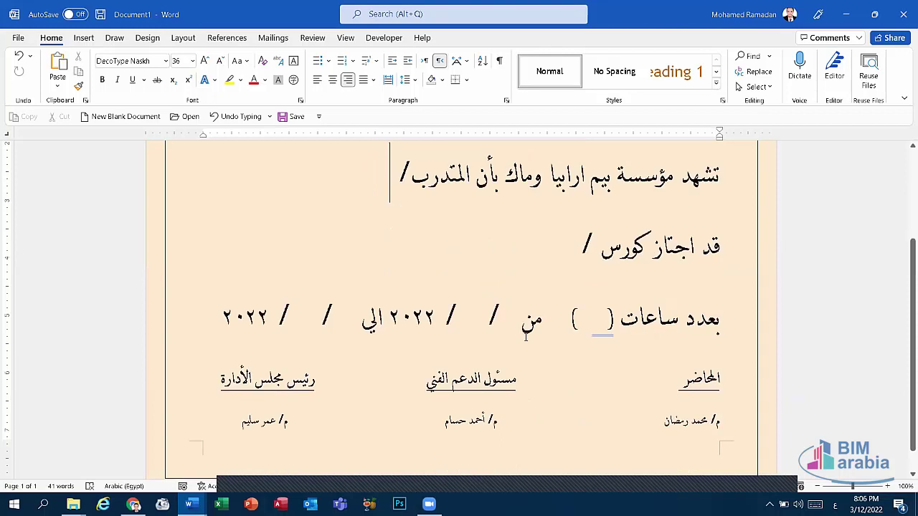
scroll(526, 337, "down", 1)
scroll(516, 338, "up", 1)
scroll(506, 339, "up", 3)
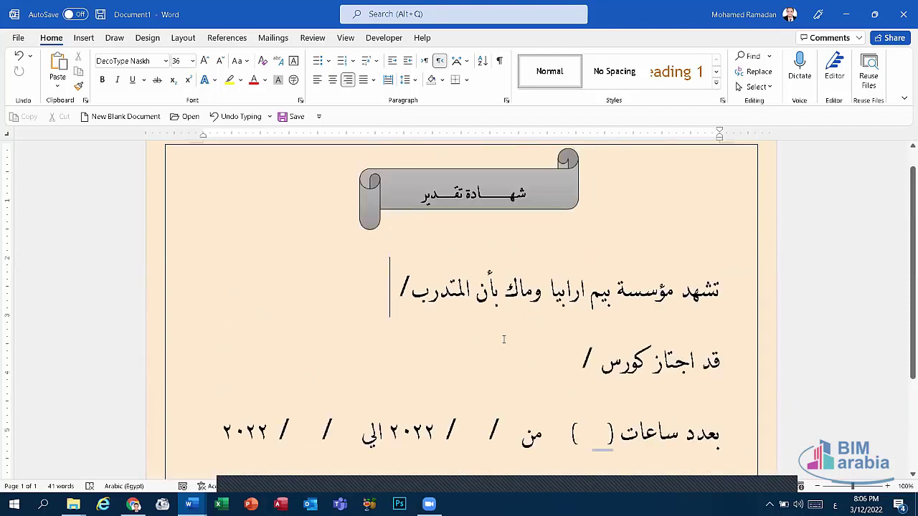
Save the certificate to the Desktop as 'شهادة تقدير.docx', then show the desktop.
left_click(18, 37)
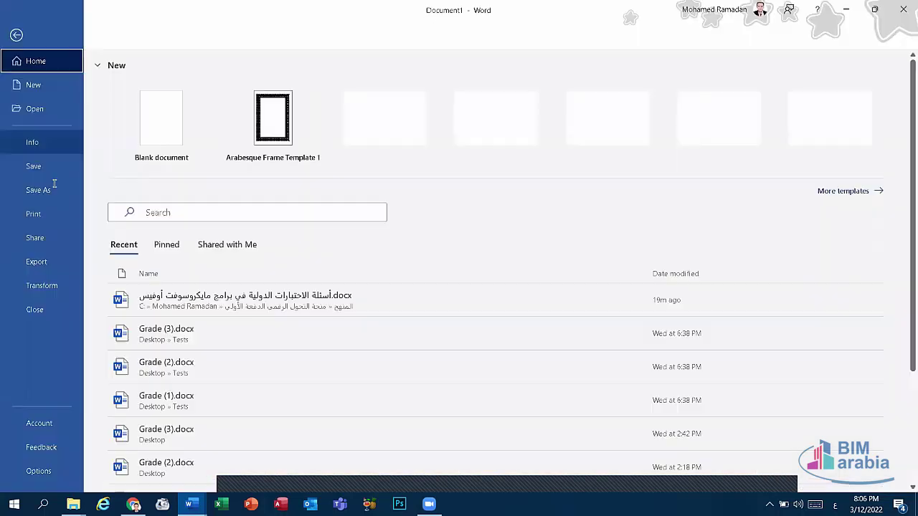
left_click(53, 188)
left_click(154, 269)
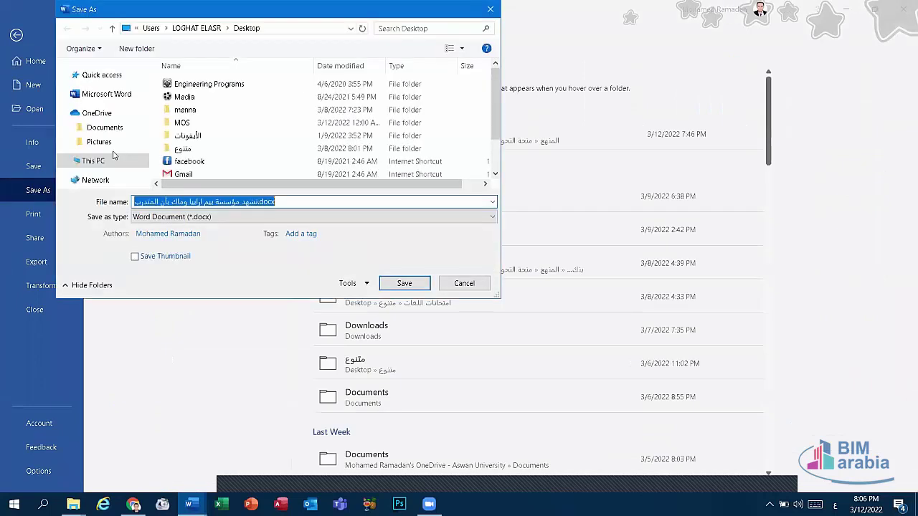
mouse_move(100, 142)
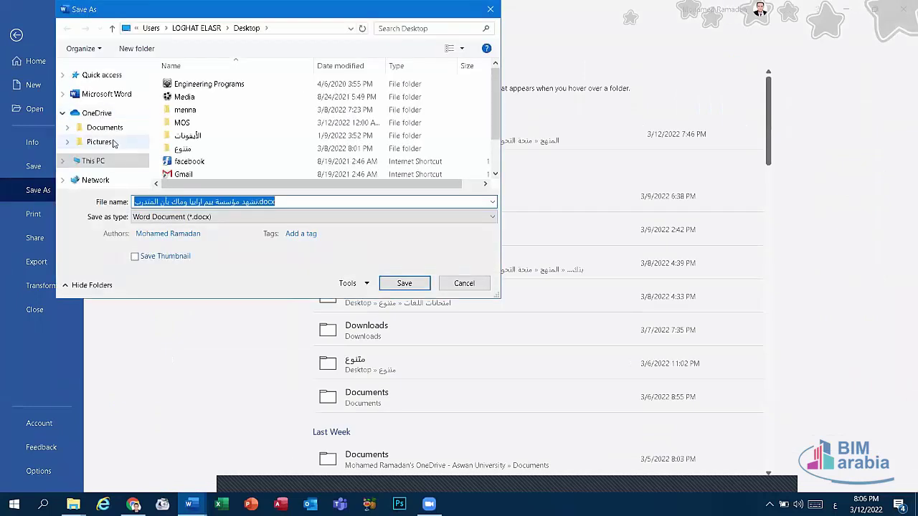
left_click(62, 161)
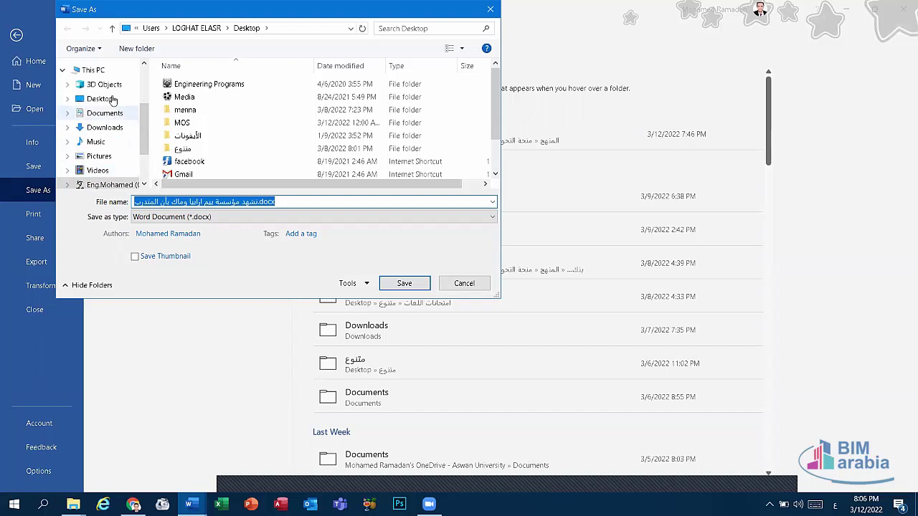
left_click(101, 99)
left_click(181, 201)
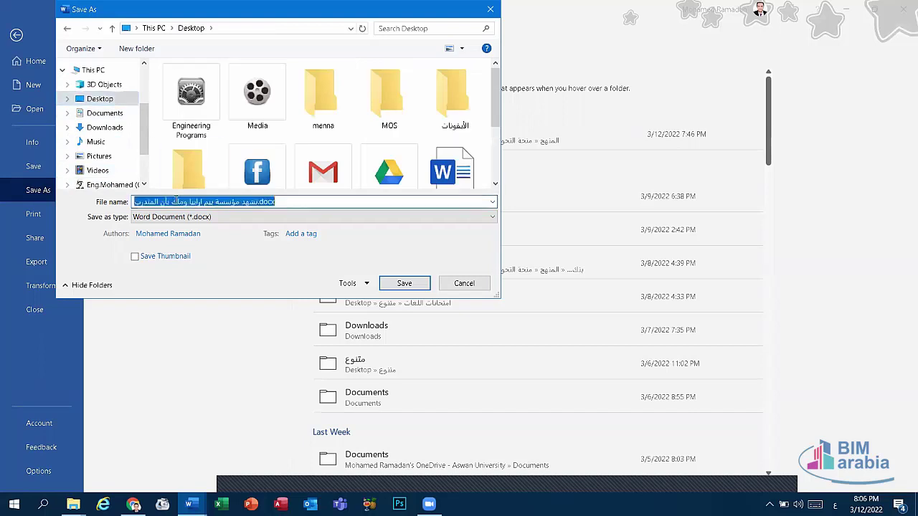
left_click(178, 202)
left_click_drag(137, 203, 258, 212)
type("ش")
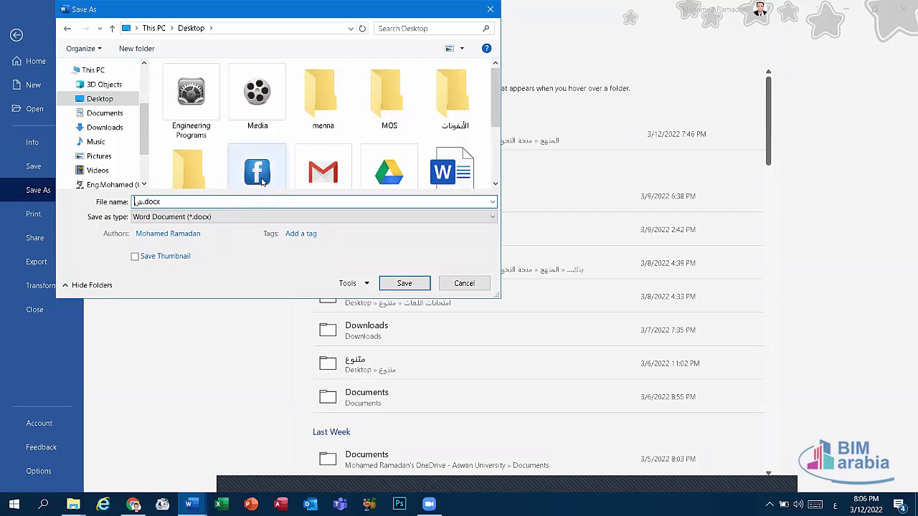
type("ه")
type("ادة تقد")
type("ير")
left_click(405, 283)
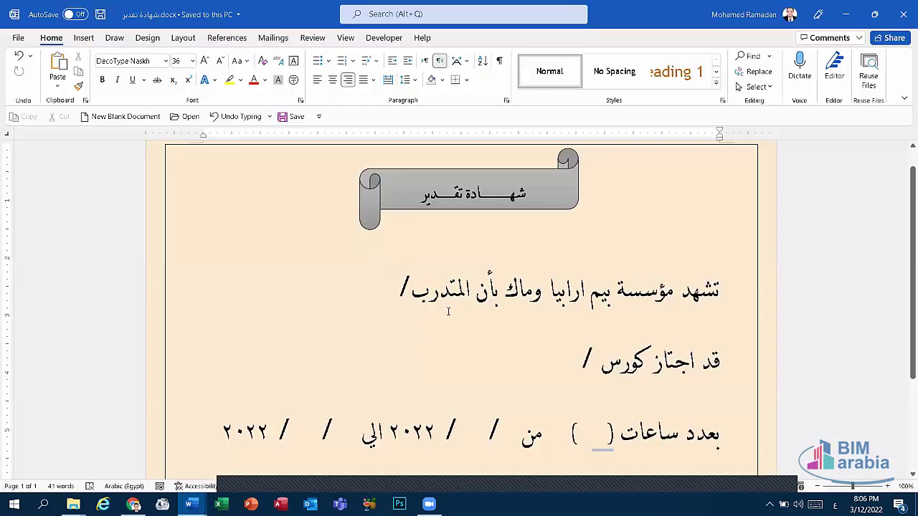
key("super+d")
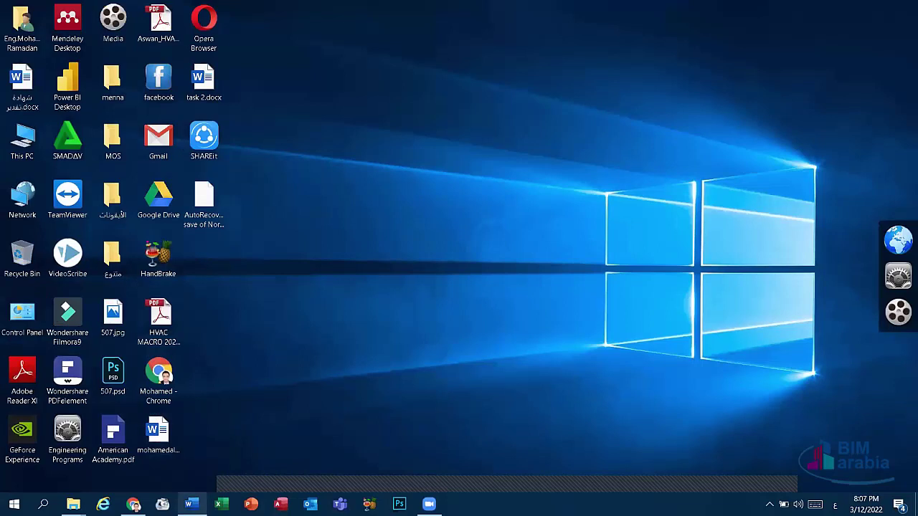
Launch a new Word window and create a blank document.
right_click(189, 504)
left_click(184, 441)
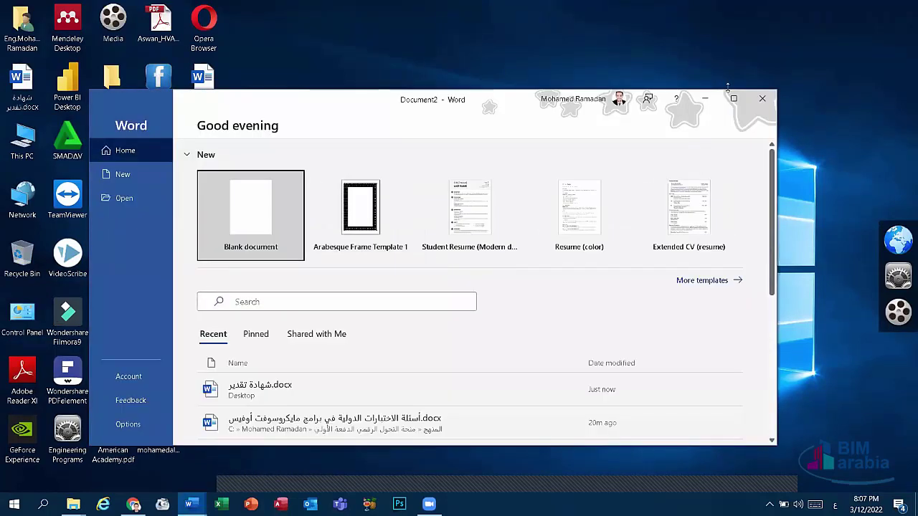
left_click(734, 99)
left_click(176, 126)
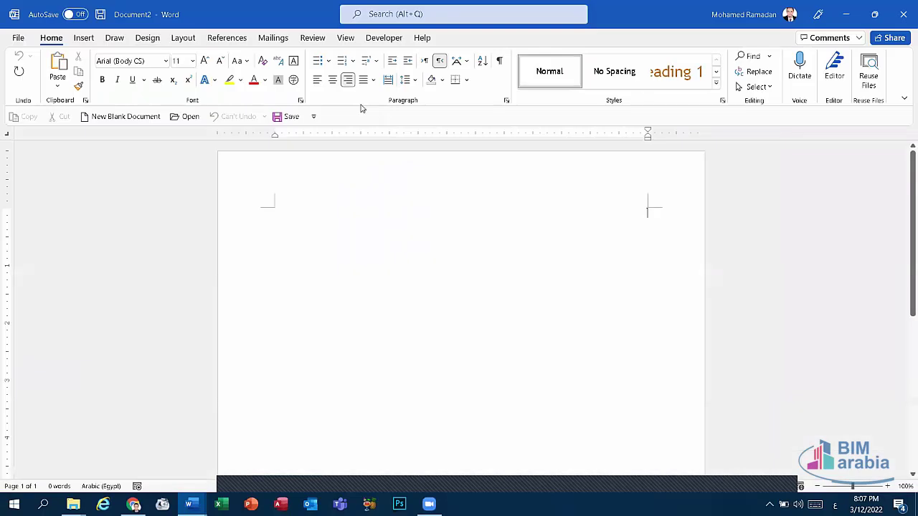
Give the blank document a Box page border, then minimize it.
left_click(147, 37)
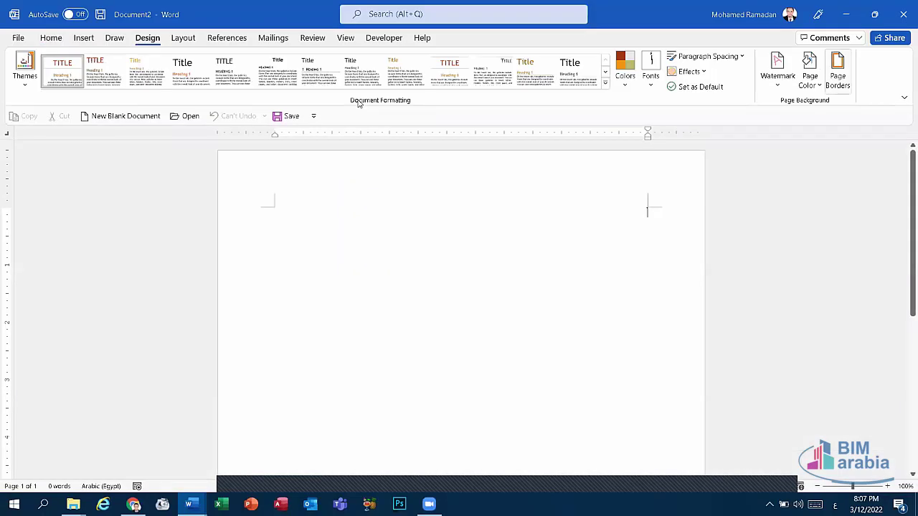
left_click(837, 75)
left_click(302, 203)
left_click(546, 353)
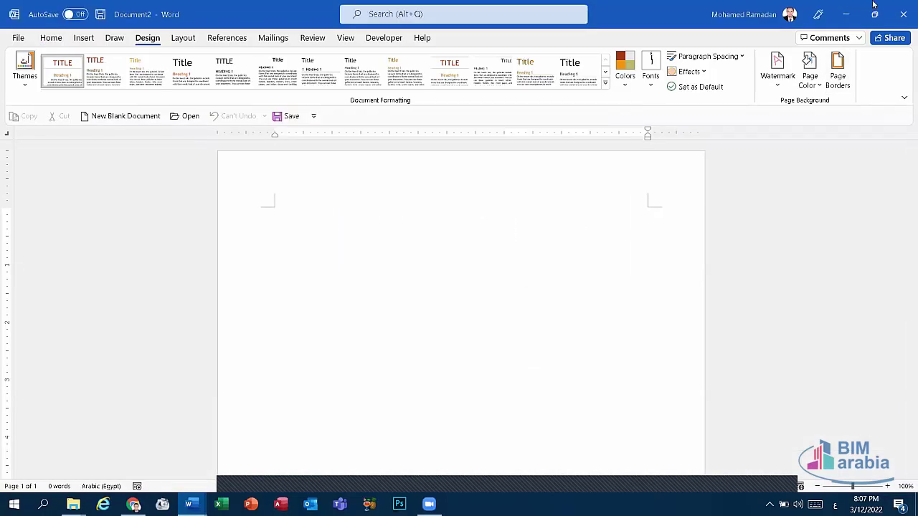
left_click(840, 13)
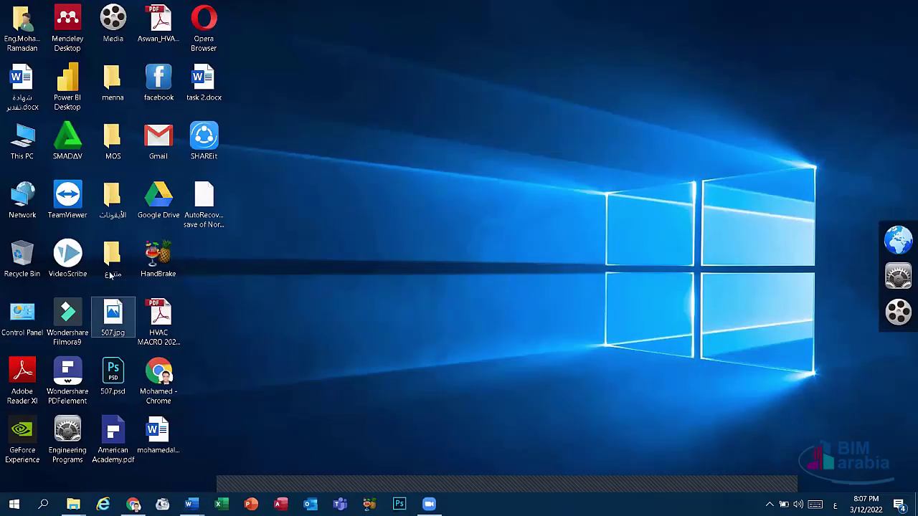
Reopen the certificate and enter the start date ١٥ / ٢ after من.
double_click(22, 85)
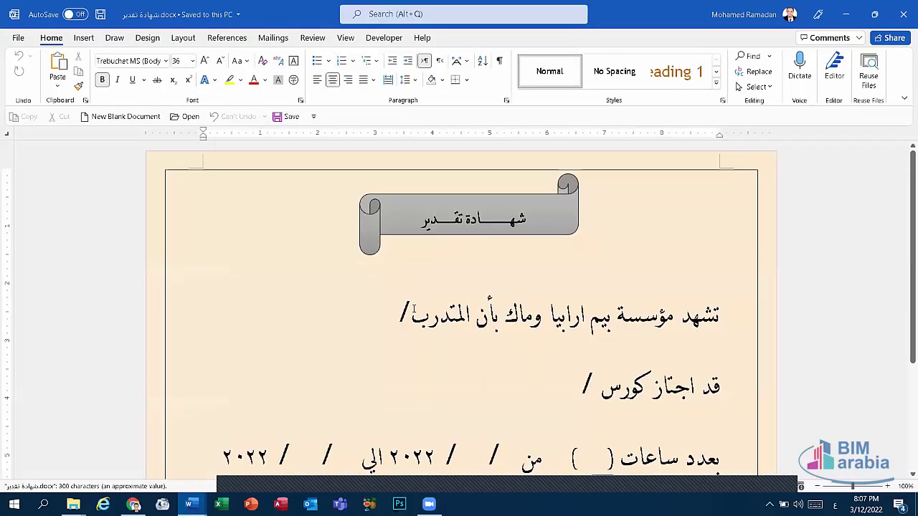
scroll(412, 300, "down", 2)
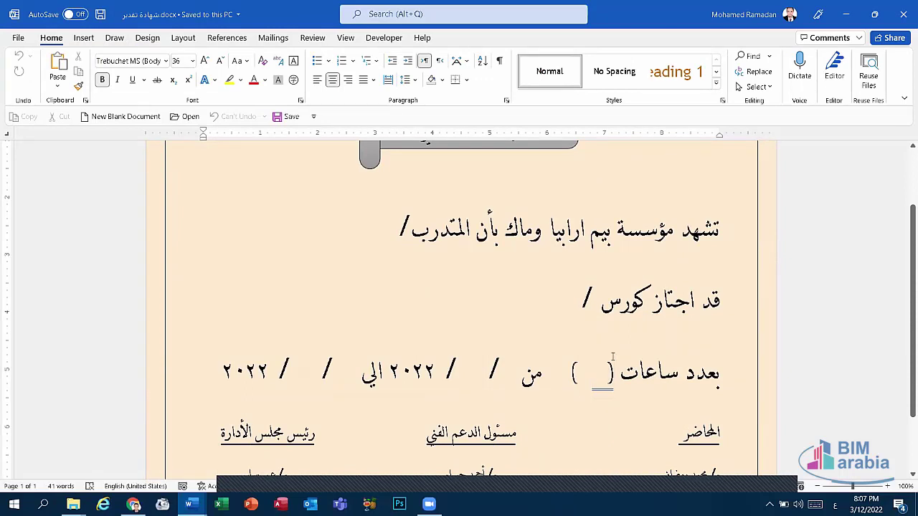
left_click(502, 378)
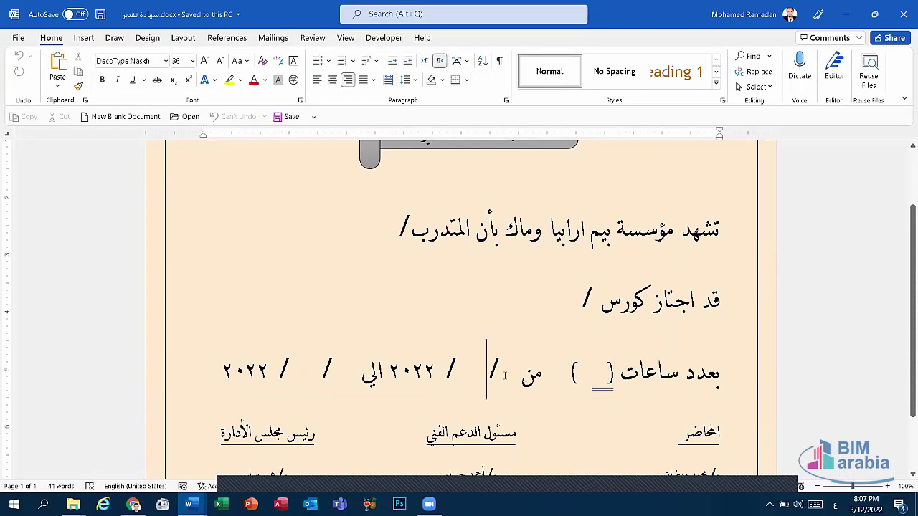
left_click(512, 378)
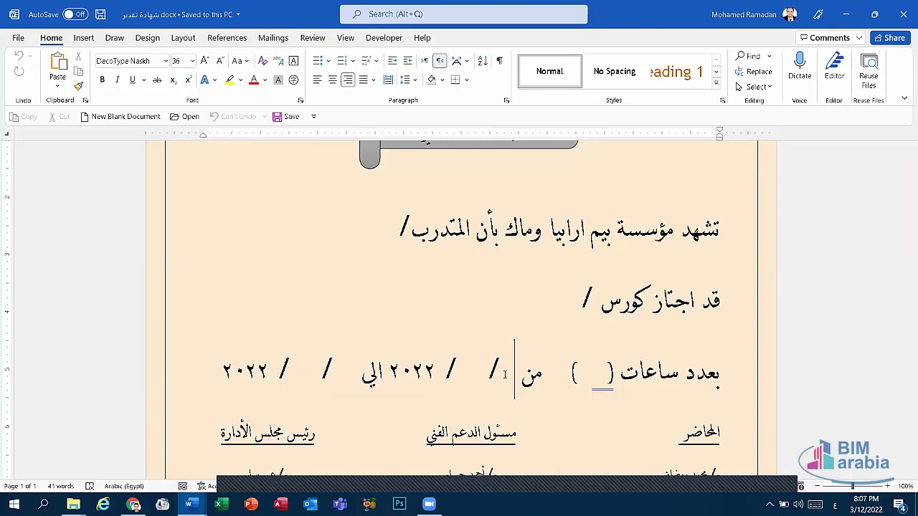
type("١٥")
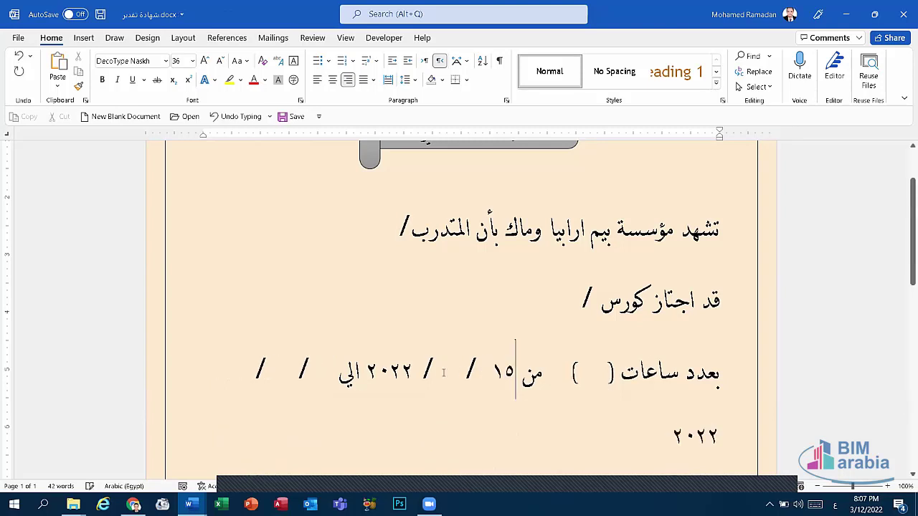
key("Left")
key("Left")
key("Left")
type("٢")
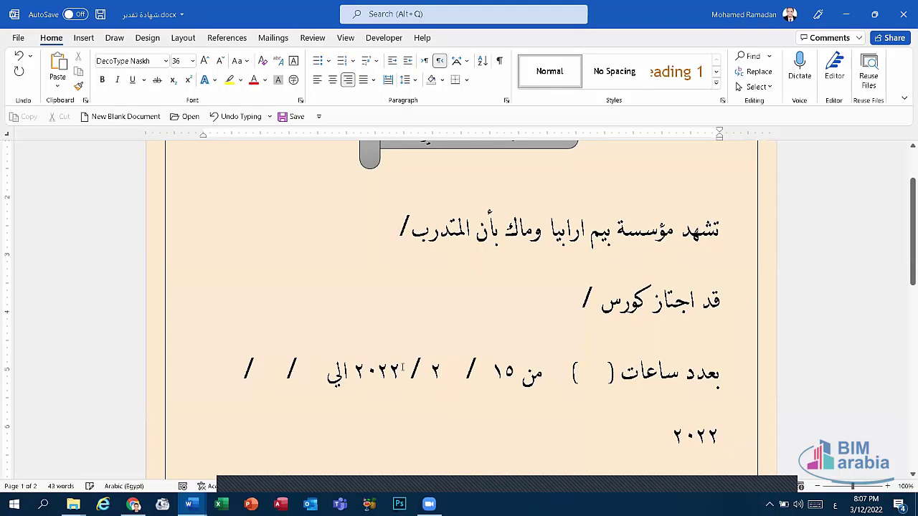
Enter the end date ١ / ٤ after الي.
left_click(310, 380)
type("١")
key("Left")
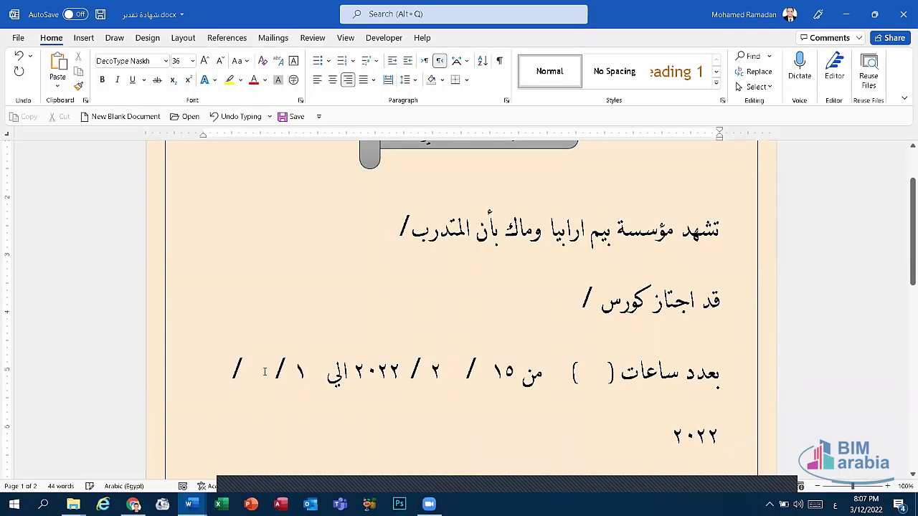
type("٤")
Shrink the whole date line to 28 pt so it fits on one line.
left_click_drag(706, 443, 533, 382)
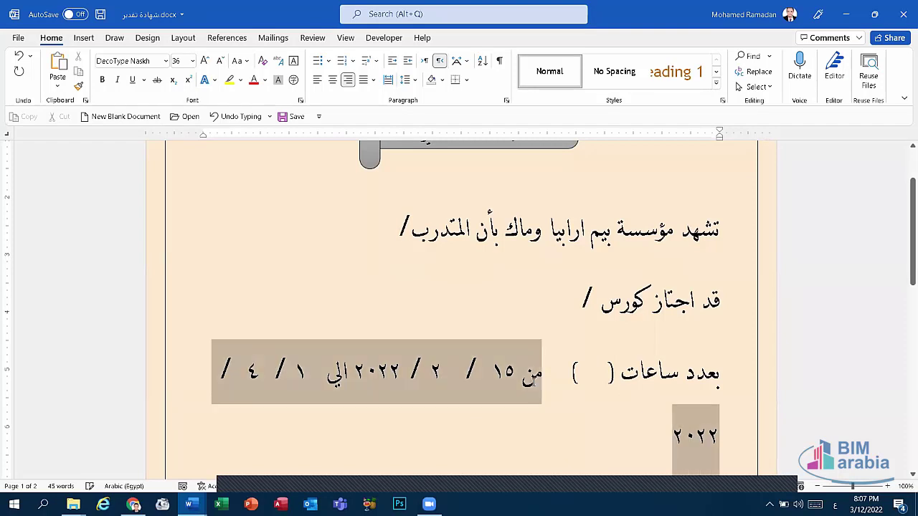
left_click(220, 60)
left_click(393, 370)
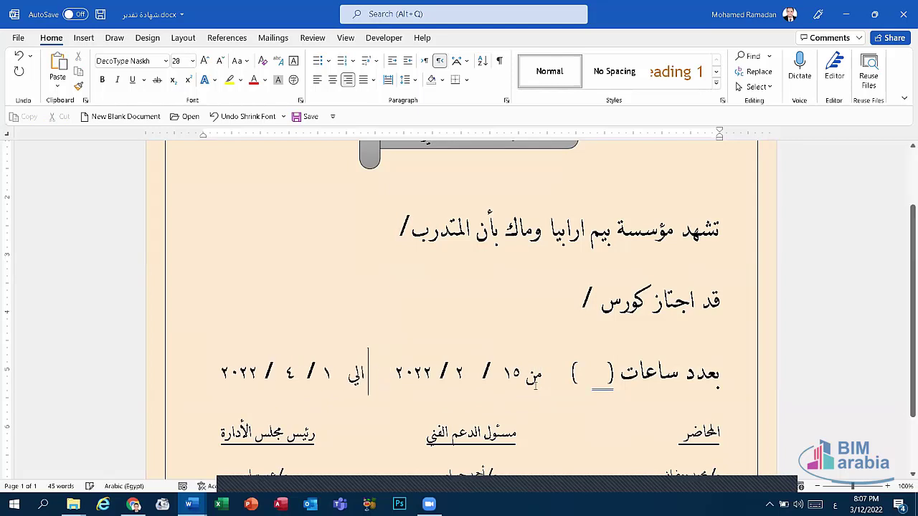
scroll(563, 378, "down", 1)
scroll(477, 253, "up", 2)
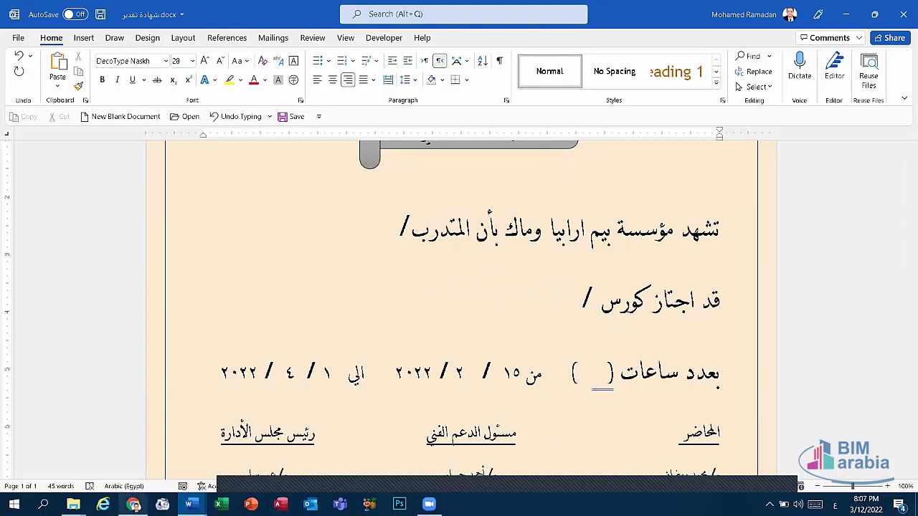
left_click(189, 504)
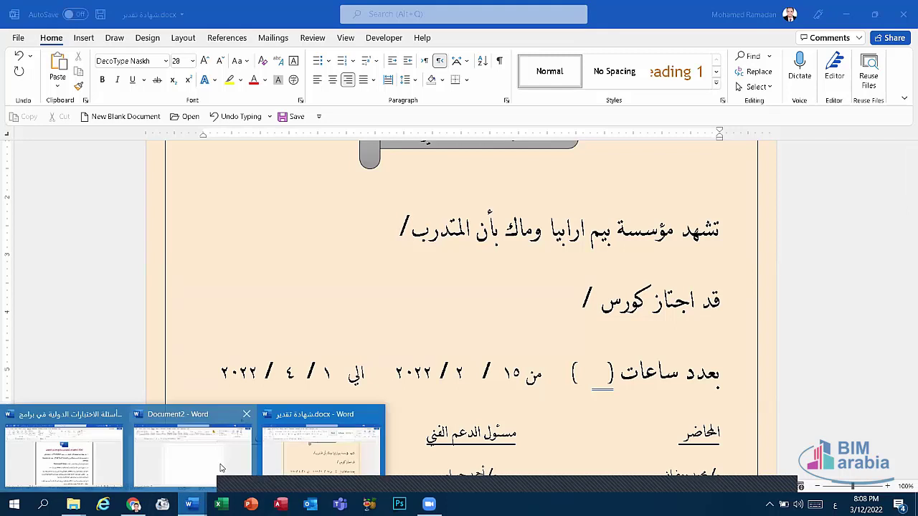
Bring the blank bordered Document2 window to the front in place of the certificate.
left_click(220, 468)
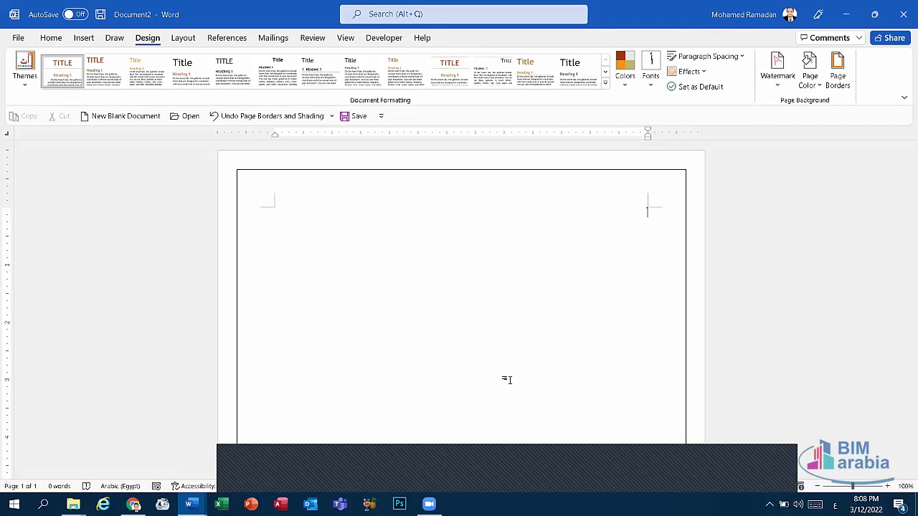
left_click(477, 488)
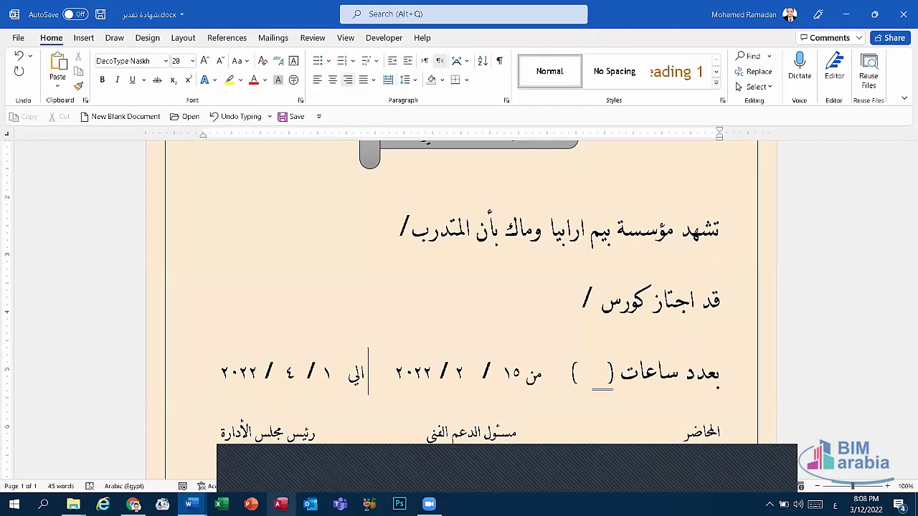
left_click(328, 461)
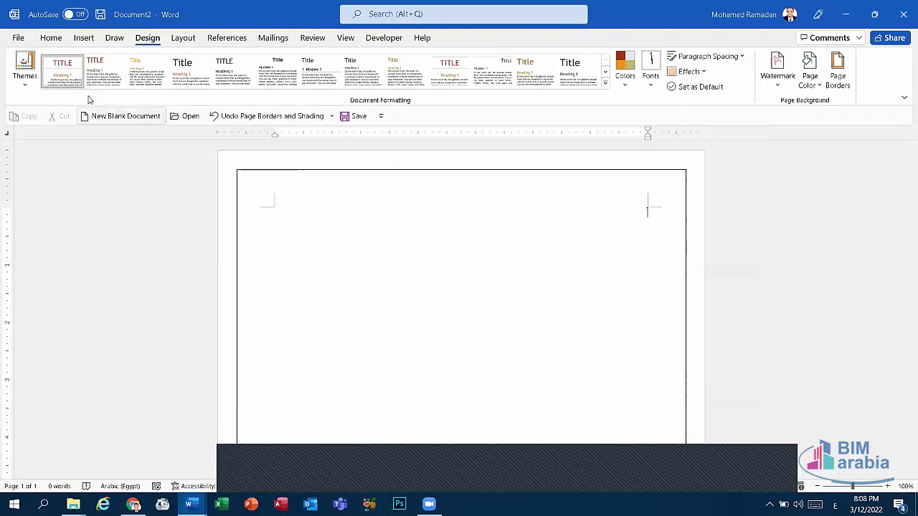
left_click(84, 39)
Insert a 3×8 table and type the headers اسم المتدرب and عدد الساعات.
left_click(95, 72)
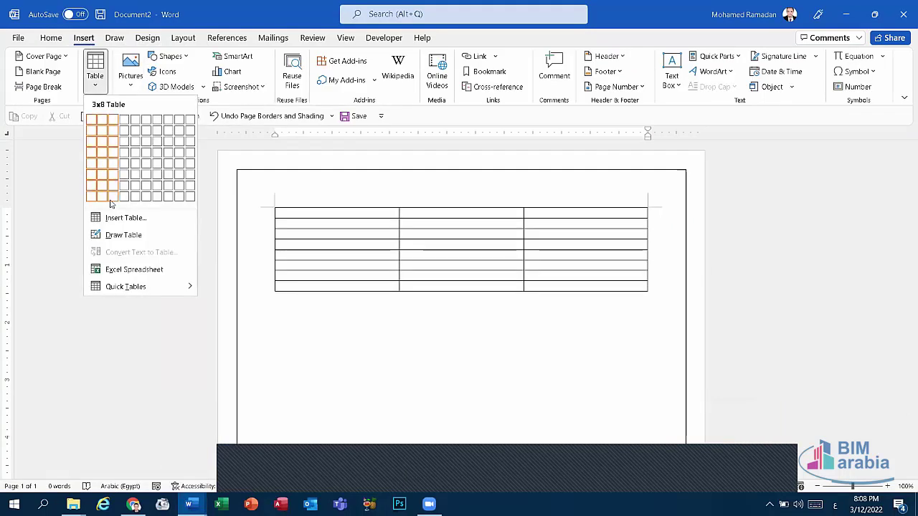
left_click(112, 195)
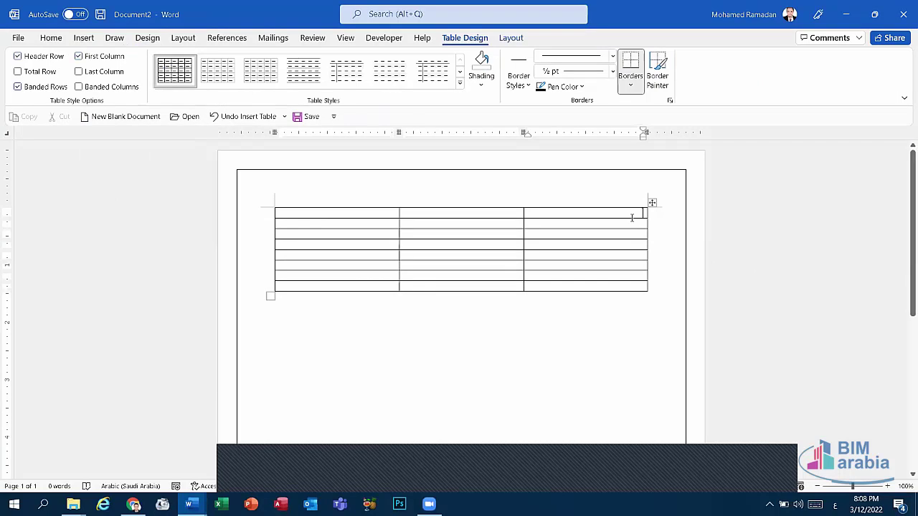
type("اسم")
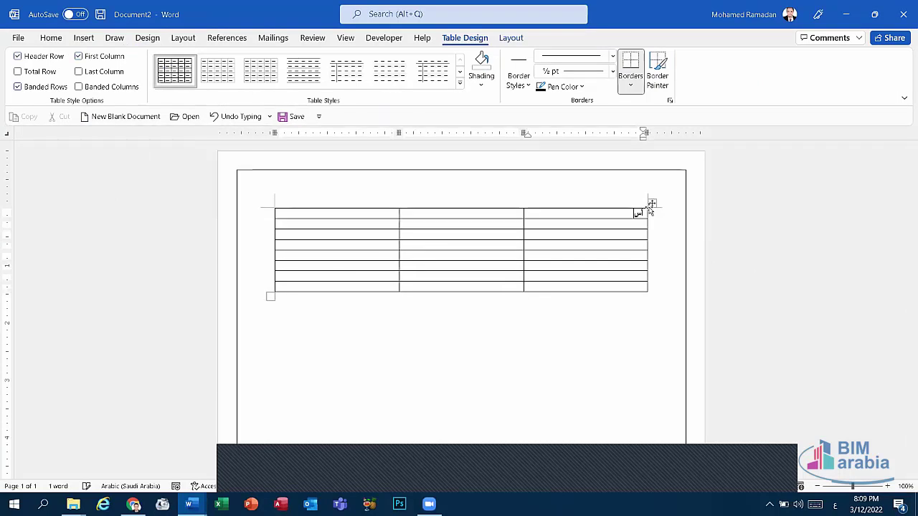
type(" الم")
type("تدرب")
left_click(516, 215)
type("أسم الكورس")
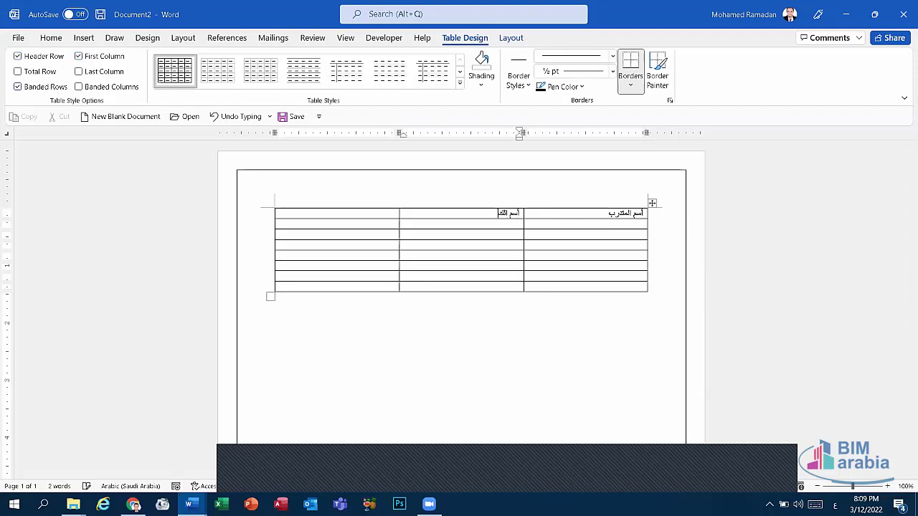
left_click(387, 220)
type("عدد")
type(" الساعات")
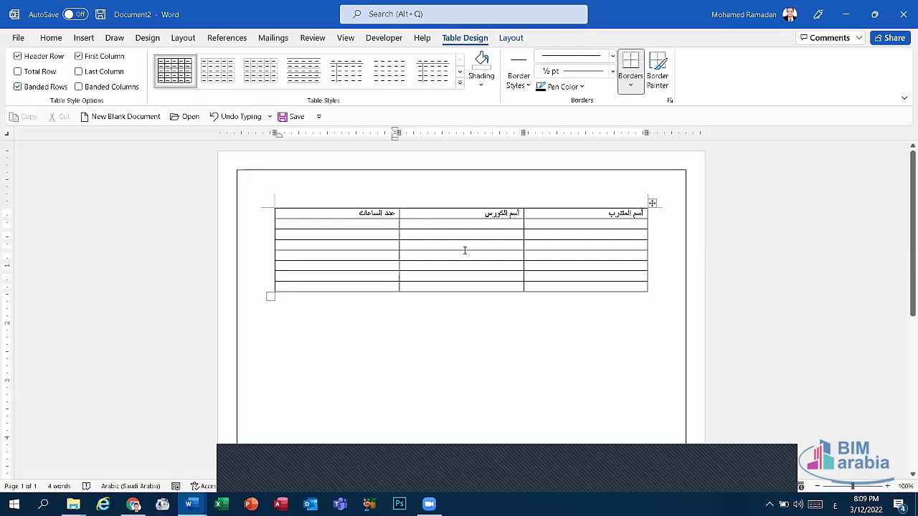
Centre the text in all table cells and apply the orange grid table style.
left_click(652, 203)
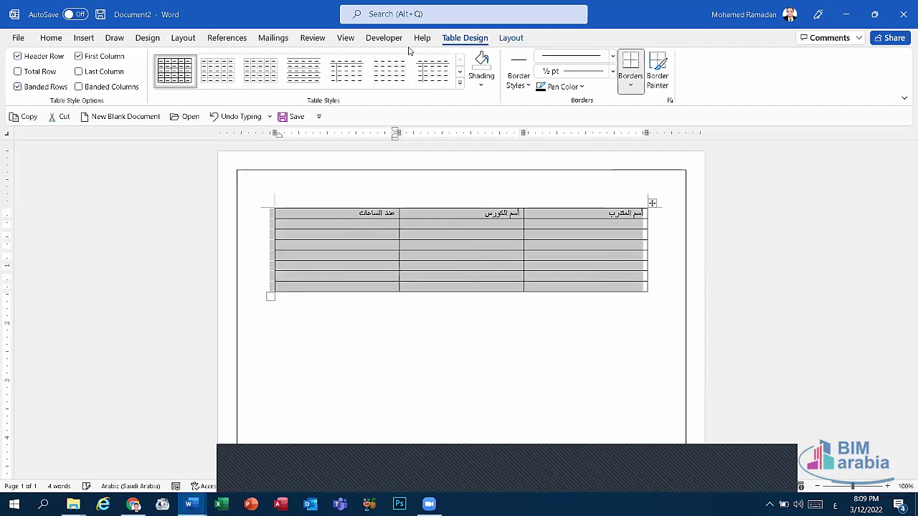
left_click(510, 38)
left_click(637, 71)
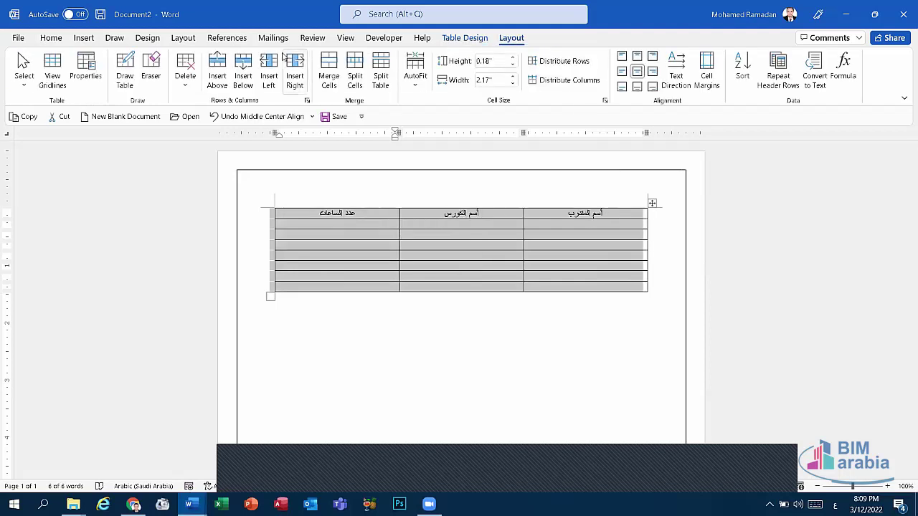
left_click(482, 39)
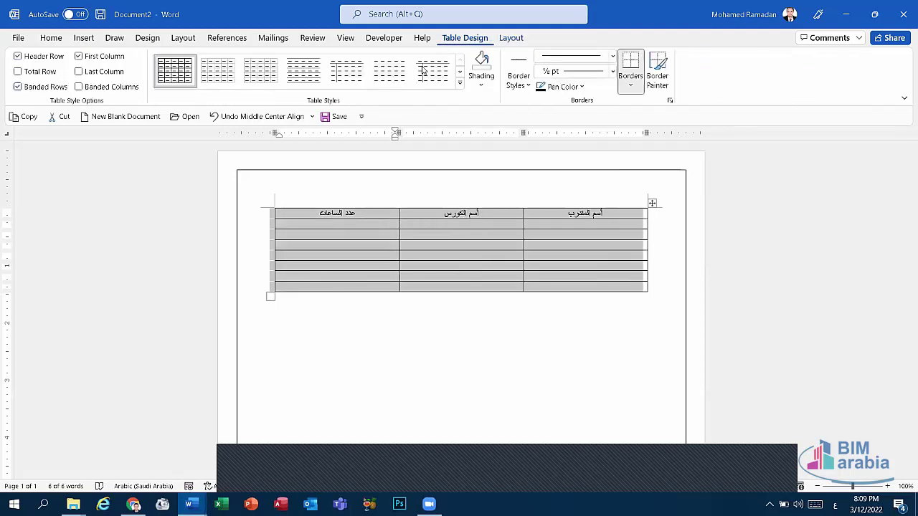
left_click(459, 86)
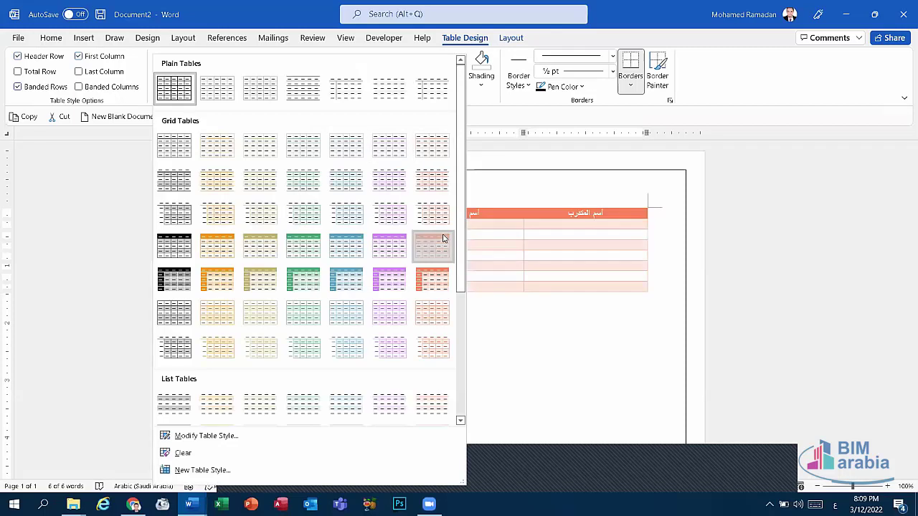
left_click(443, 238)
Enlarge the table text to 24 pt.
left_click(50, 38)
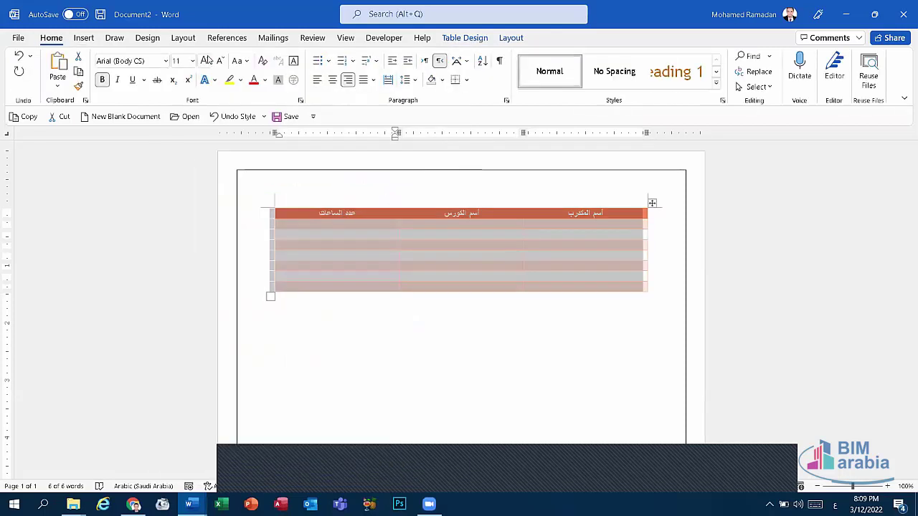
left_click(206, 61)
left_click(207, 60)
left_click(206, 60)
left_click(207, 60)
left_click(207, 60)
left_click(207, 60)
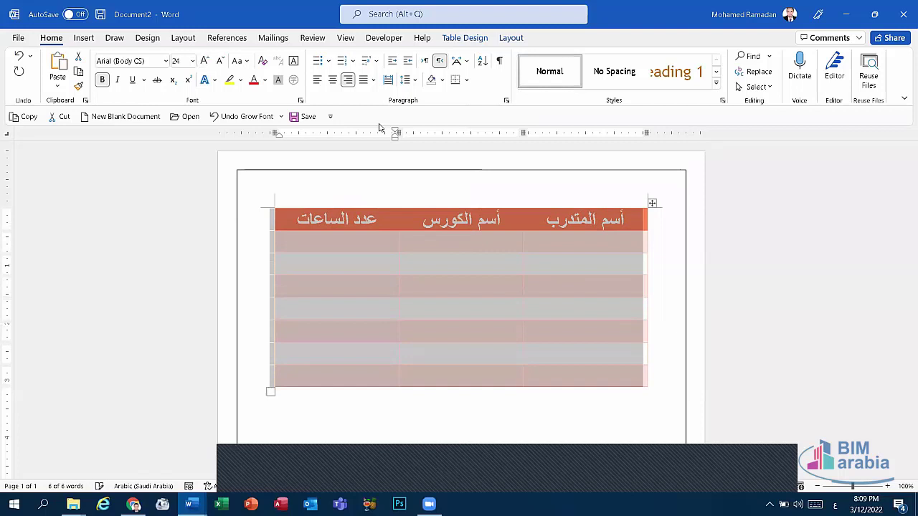
left_click(585, 248)
Fill the first trainee row with the trainee's name, course MOS and ٧٥ hours.
type("م")
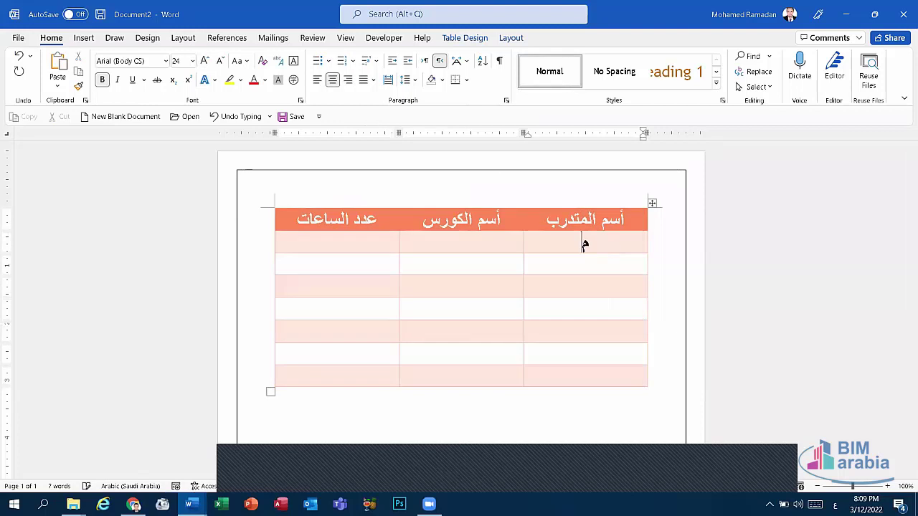
type("حمد ر")
type("مضان")
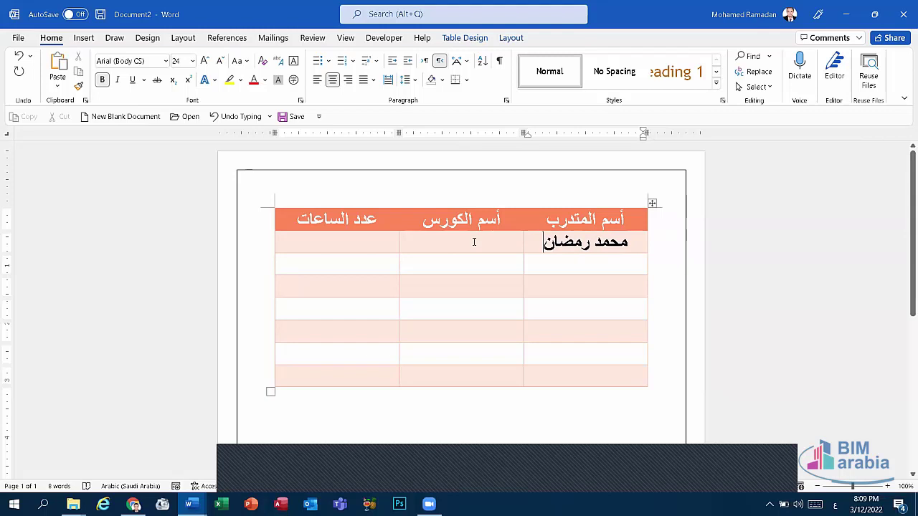
left_click(474, 242)
type("ة")
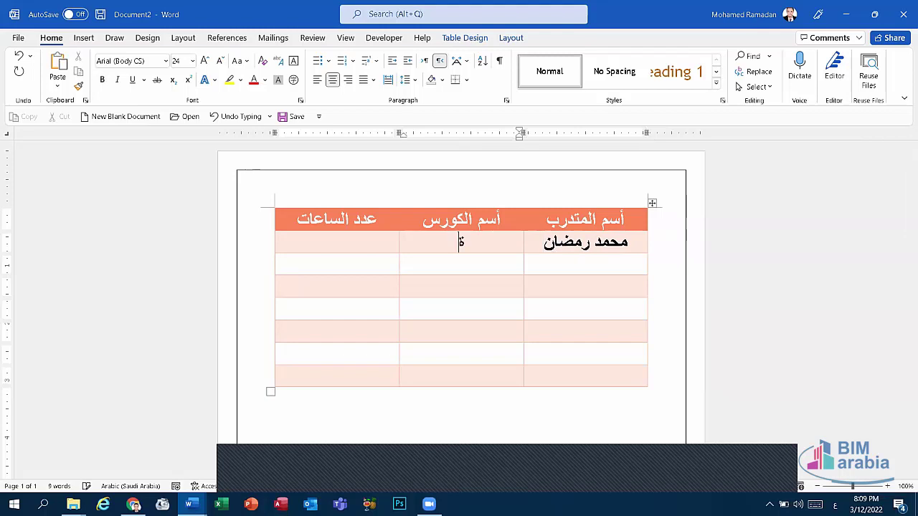
key("BackSpace")
key("alt+shift")
type("MOS")
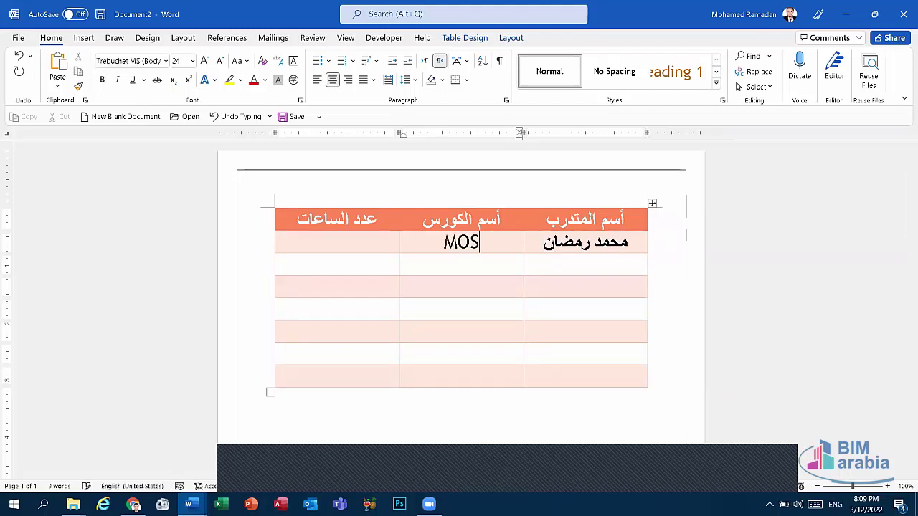
left_click(362, 249)
key("alt+shift")
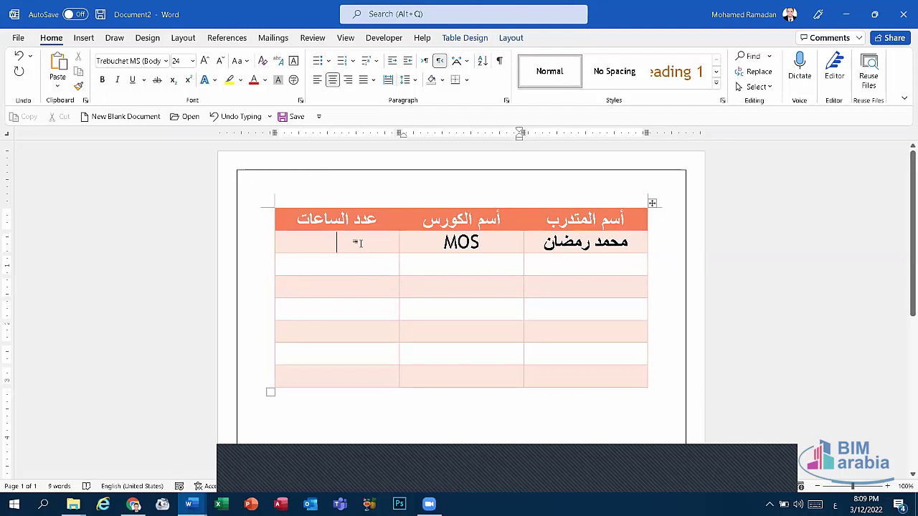
type("٤")
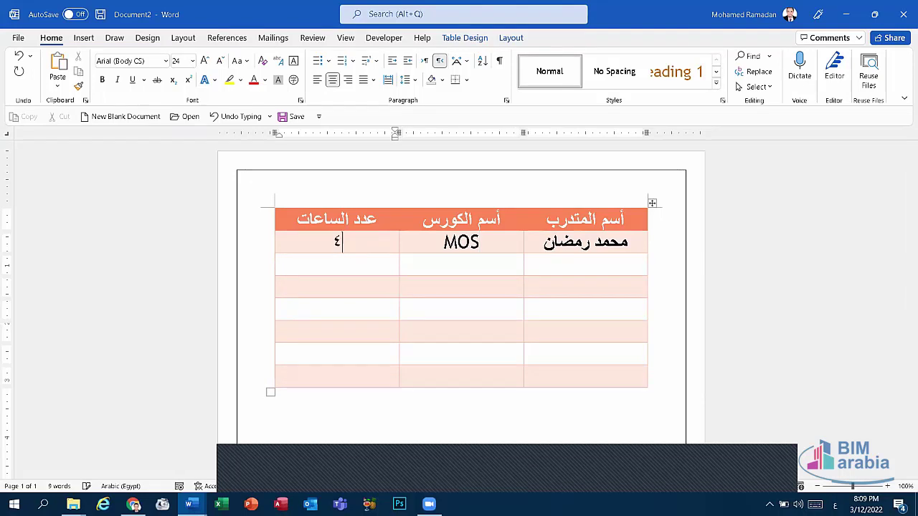
key("BackSpace")
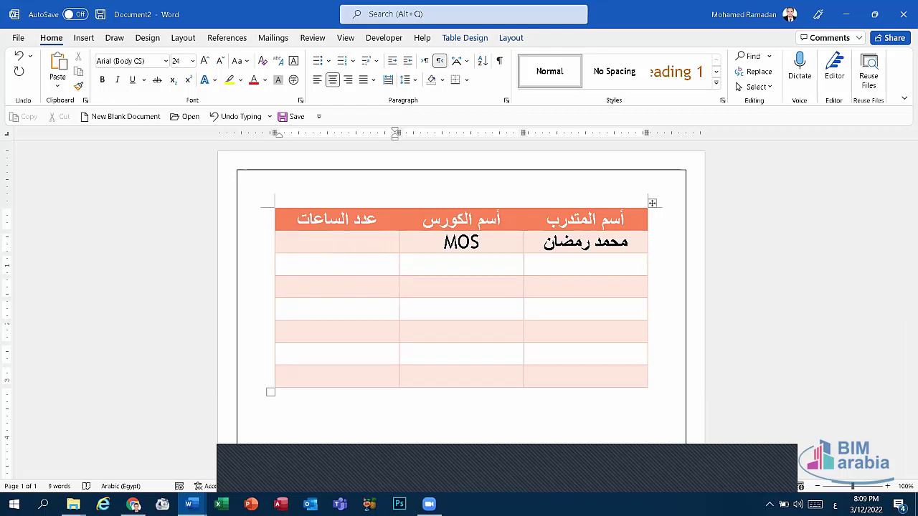
type("٧٥")
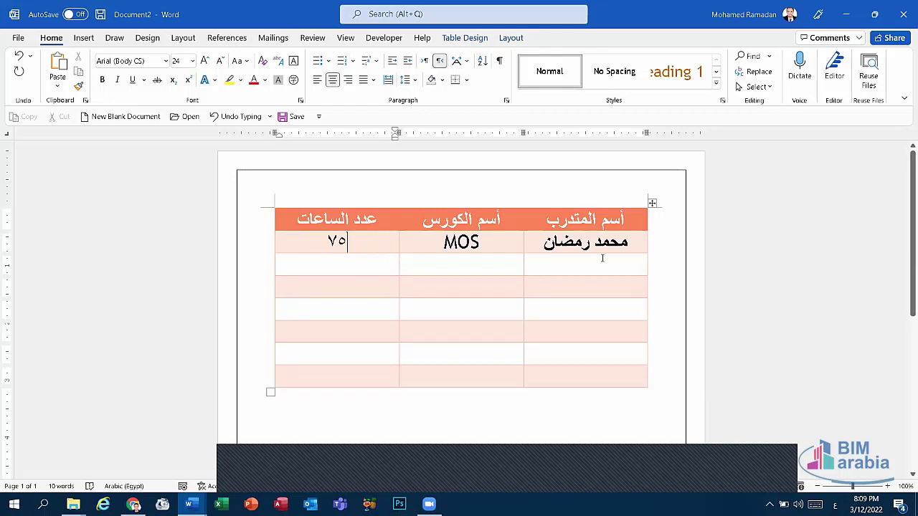
Fill the second row with another trainee's name, course FDTC and ٧٥ hours.
left_click(602, 258)
type("أح")
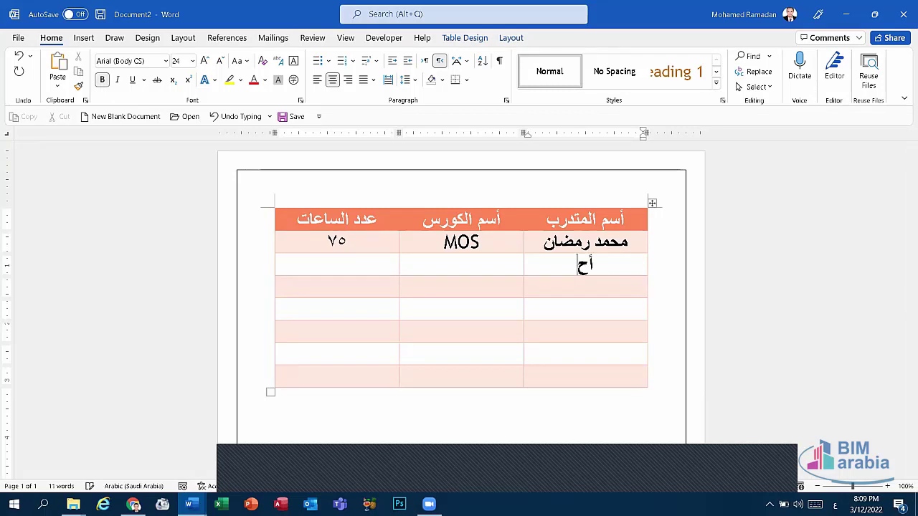
type("مد حسا")
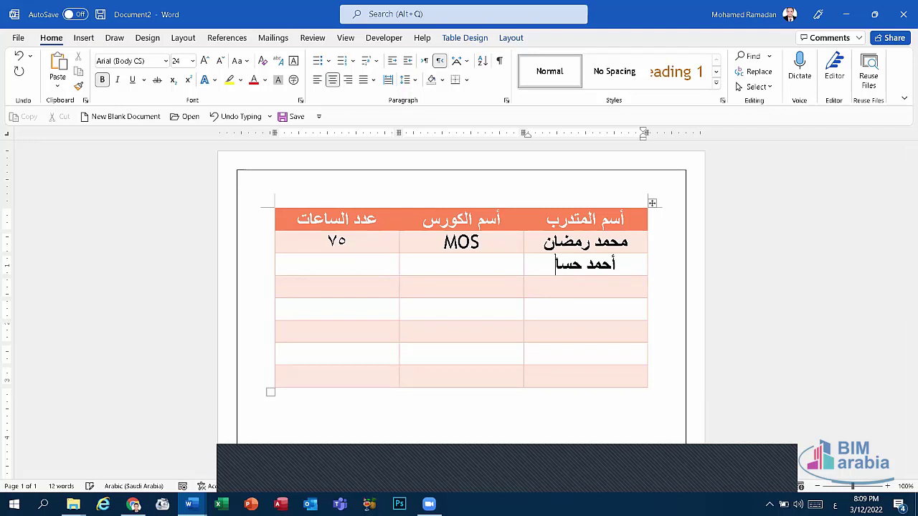
type("م")
left_click(485, 269)
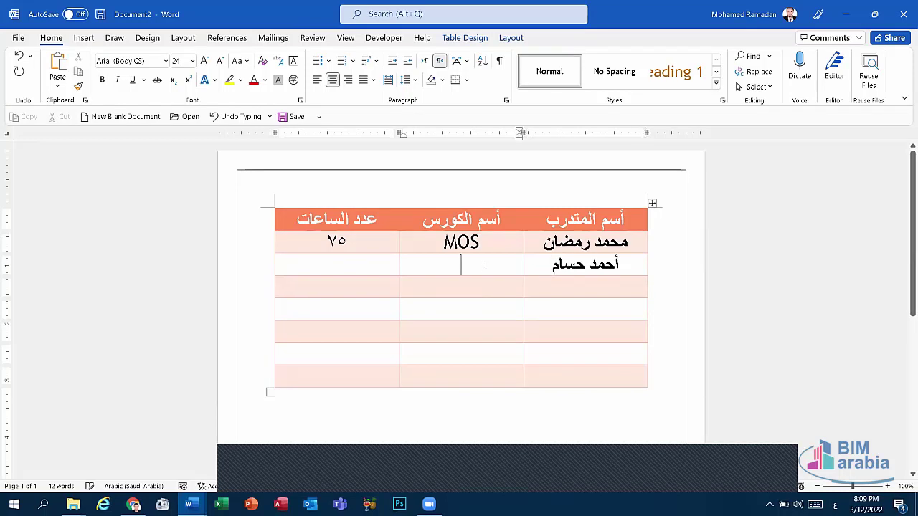
key("alt+shift")
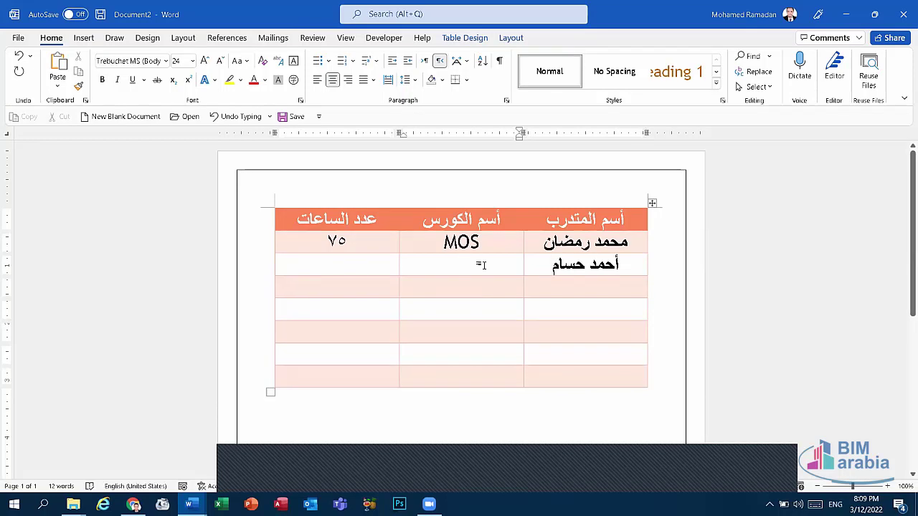
type("f")
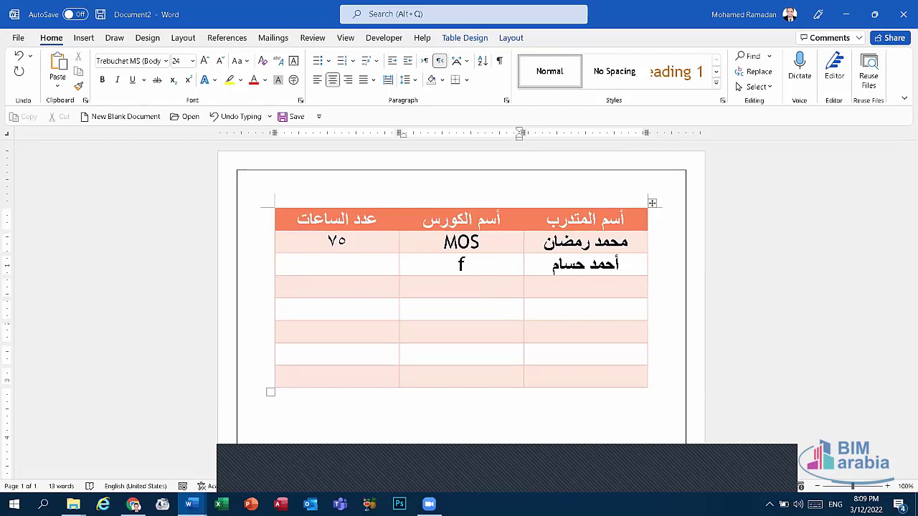
key("BackSpace")
key("alt+shift")
type("ب")
key("BackSpace")
key("alt+shift")
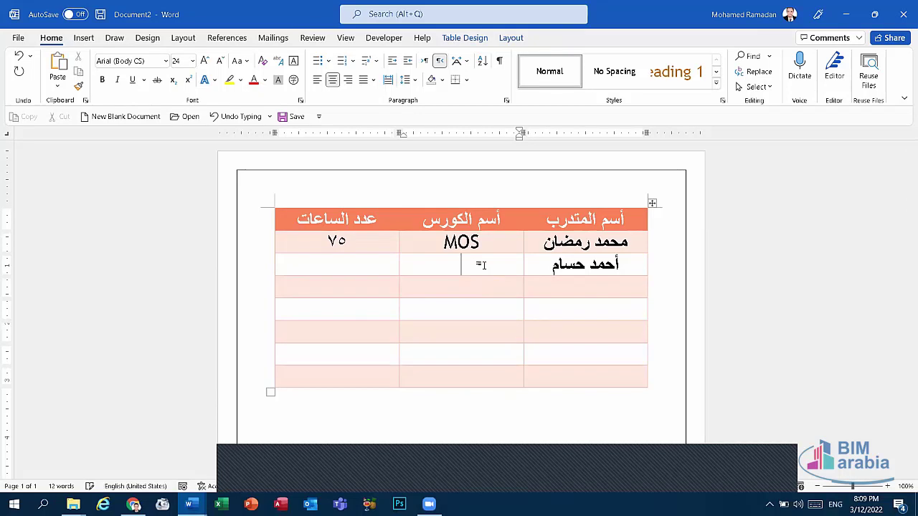
type("FDT")
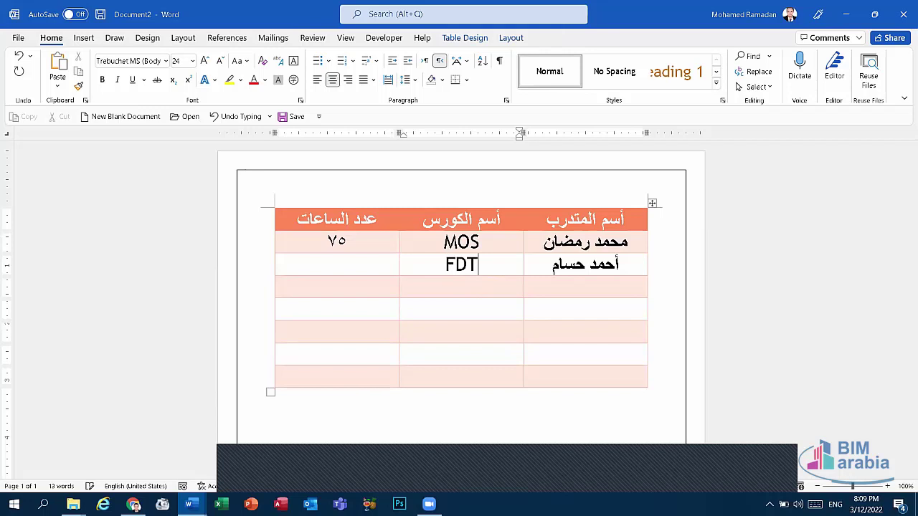
type("C")
left_click(362, 262)
key("alt+shift")
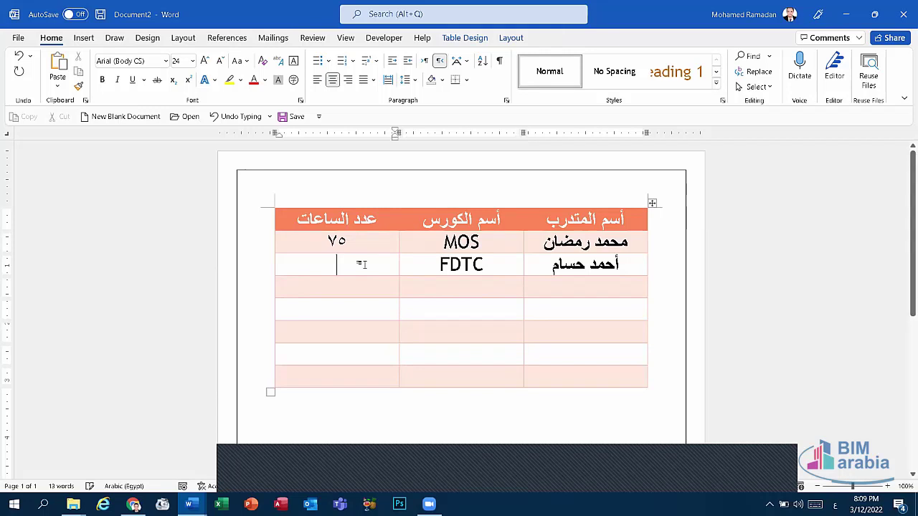
type("٧٥")
Enter the third trainee's name with course IC3 and ٤٠ hours.
left_click(581, 286)
key("alt+shift")
type("ع")
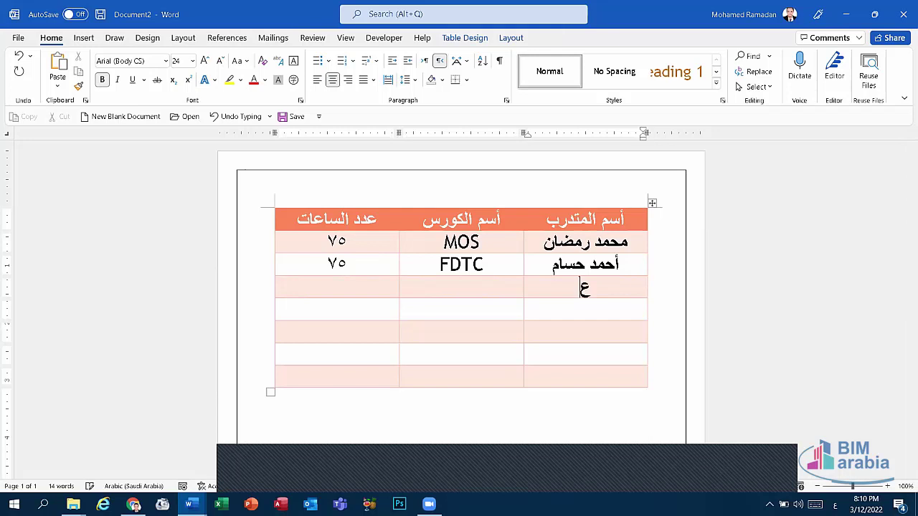
type("مر سليم")
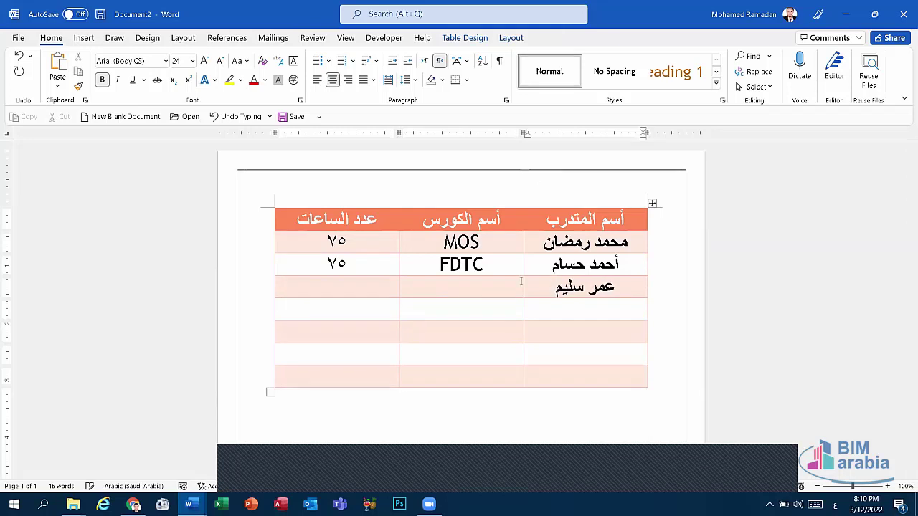
left_click(475, 286)
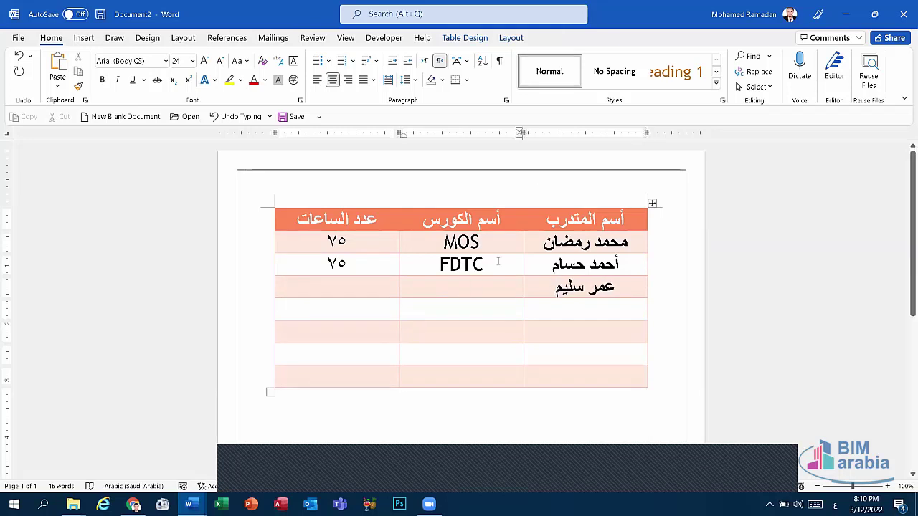
key("alt+shift")
type("Ic")
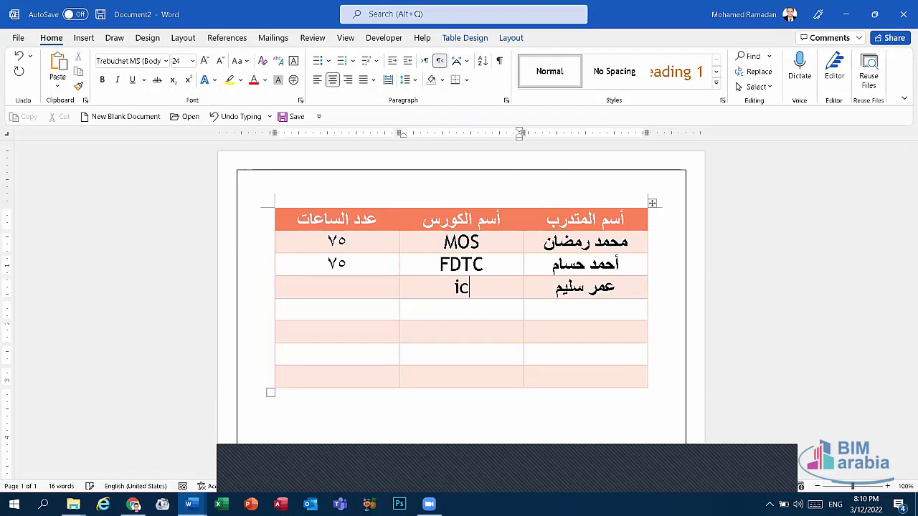
type("3")
key("ctrl+z")
key("ctrl+z")
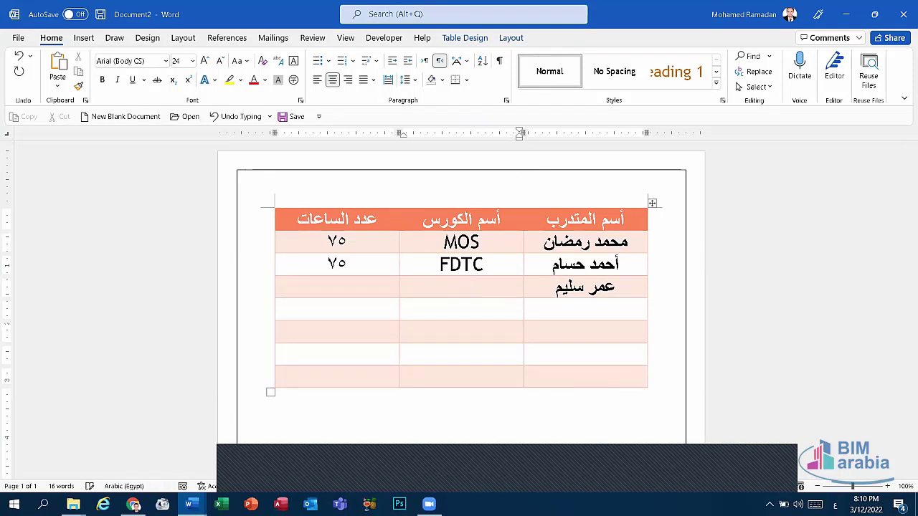
type("ه")
key("alt+shift")
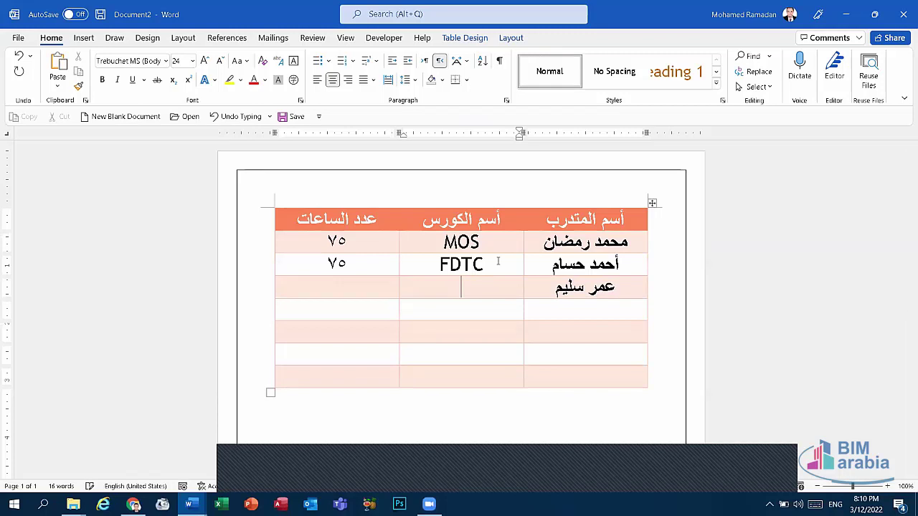
type("ICE")
key("BackSpace")
type("3")
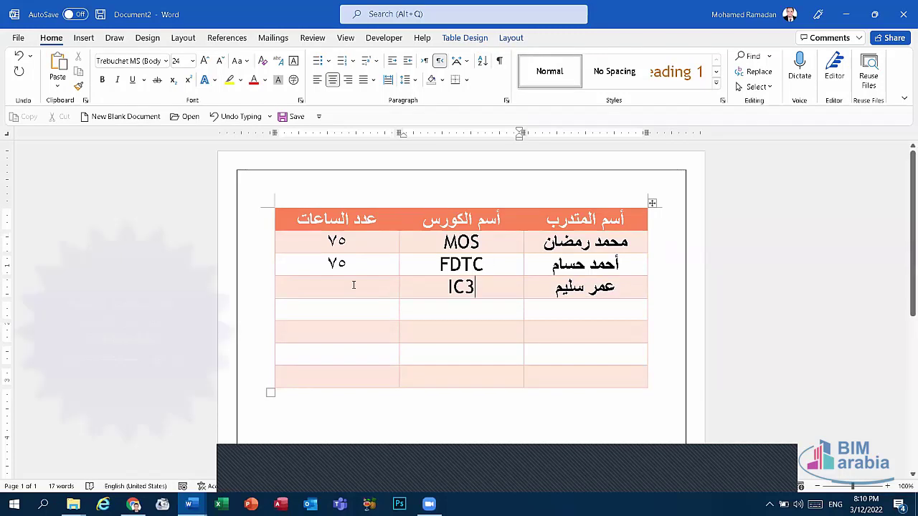
left_click(352, 286)
type("٥")
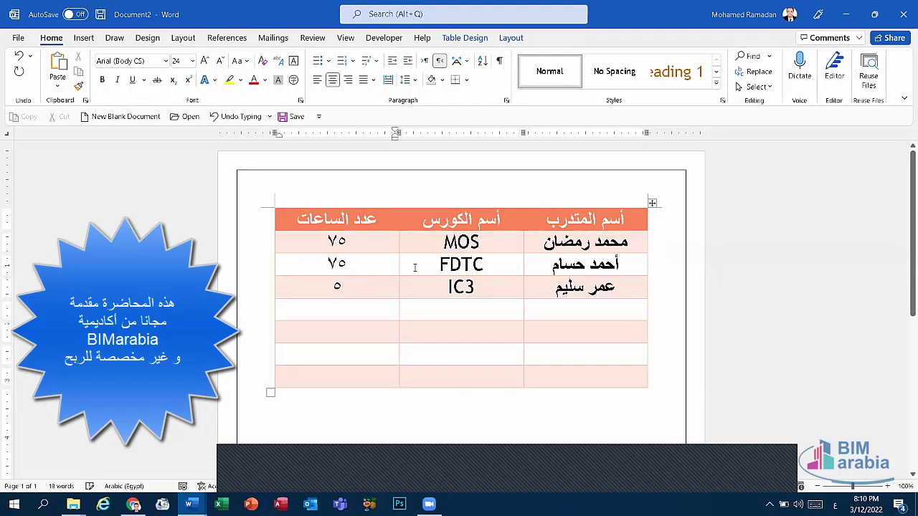
key("BackSpace")
type("٤٠")
Add a fourth trainee's name with course ICDL Teacher and ٤٠ hours.
left_click(585, 308)
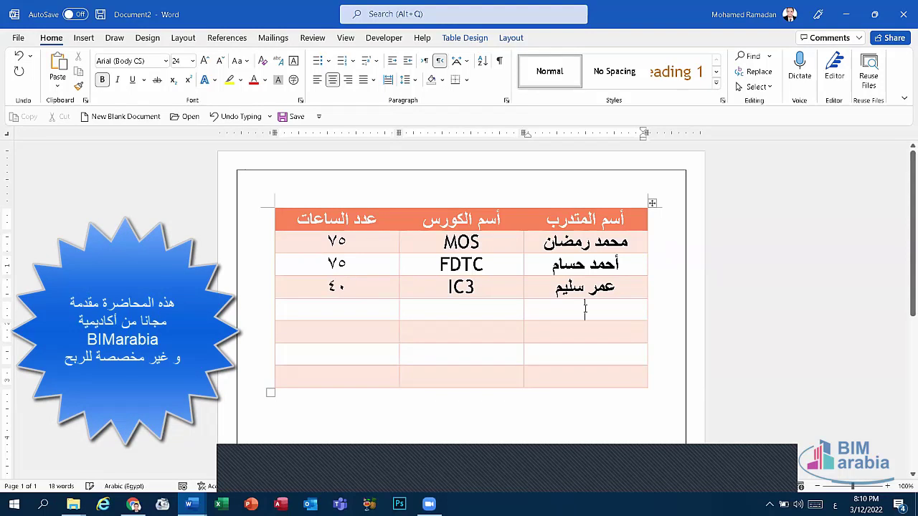
type("مح")
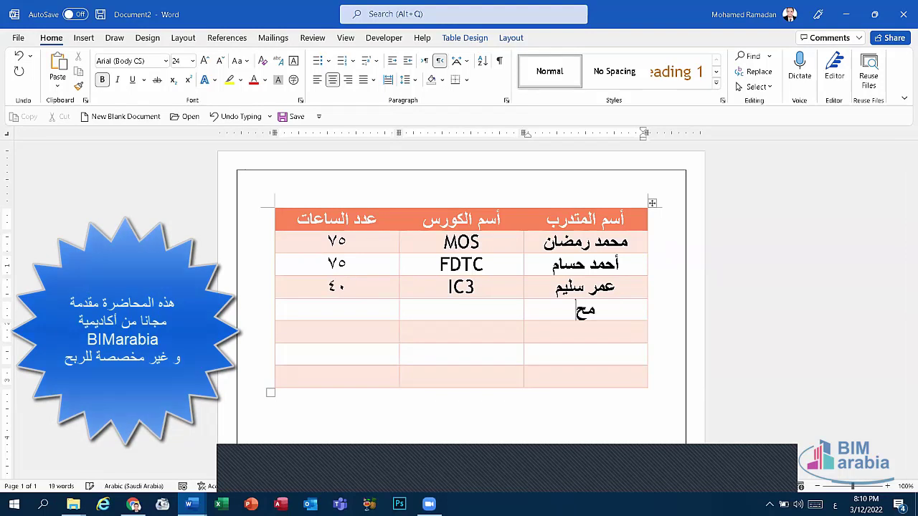
type("م")
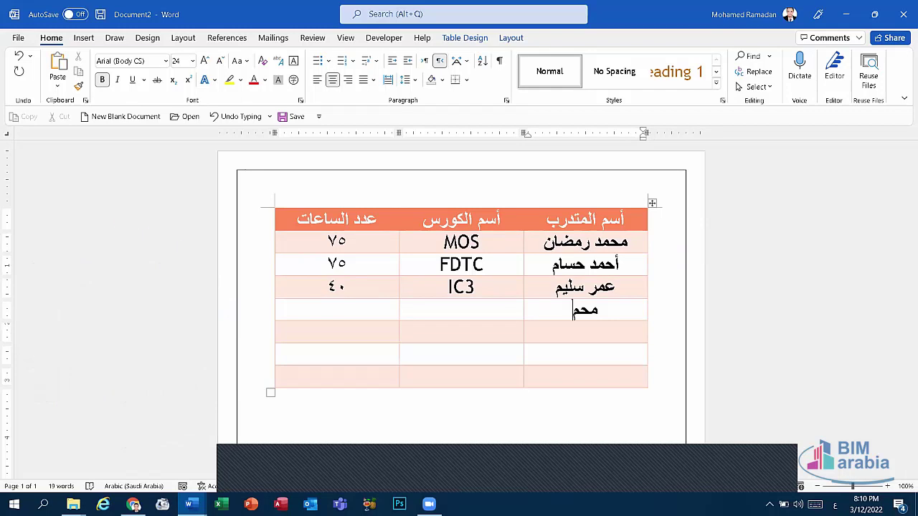
type("ود س")
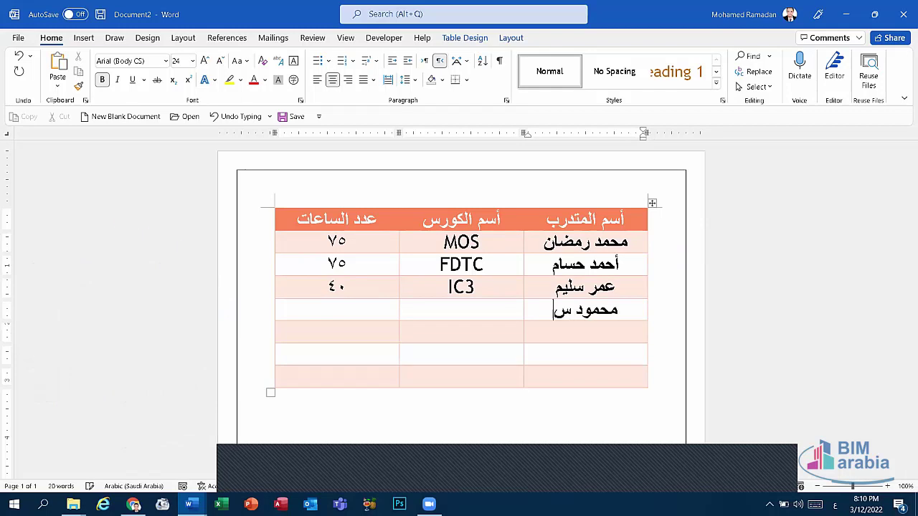
type("الم")
left_click(496, 308)
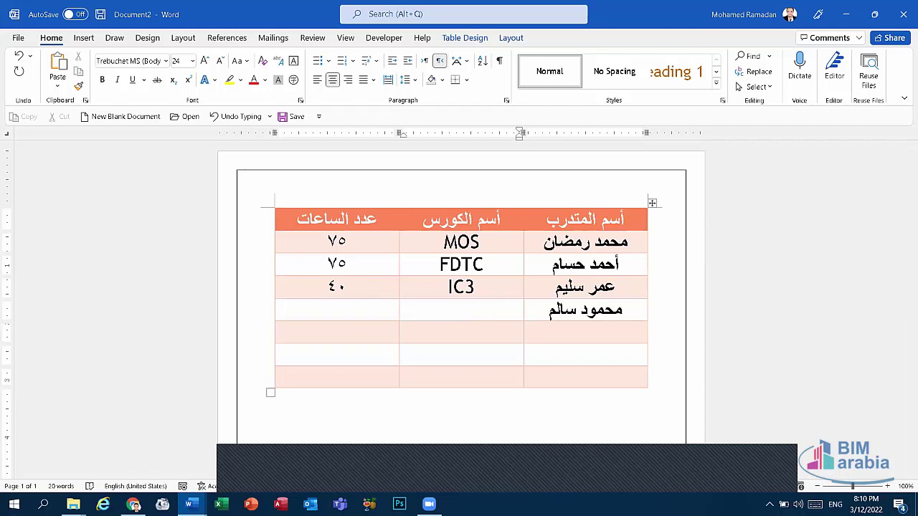
key("alt+shift")
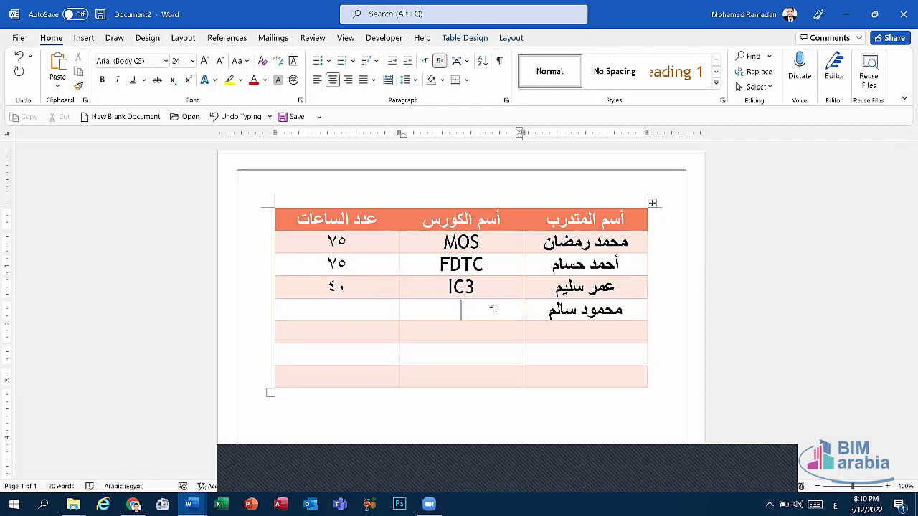
key("alt+shift")
type("ICDL T")
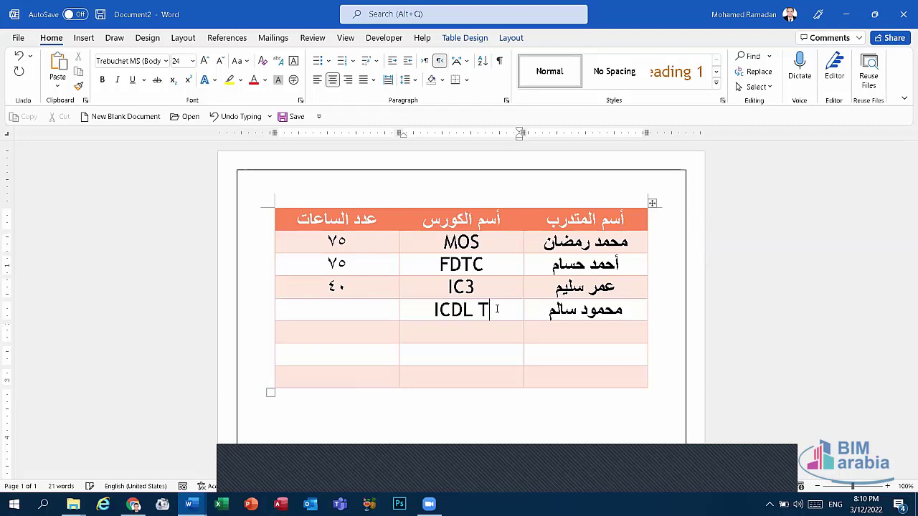
type("eacher")
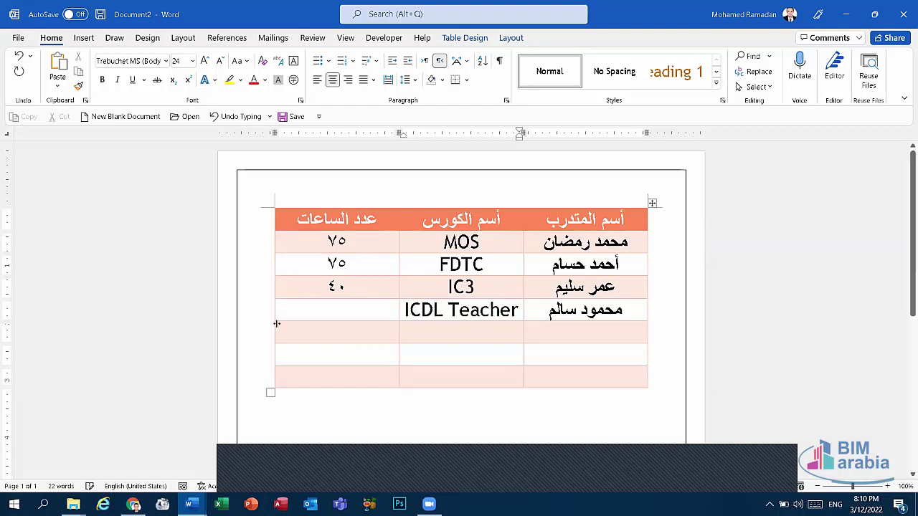
left_click(330, 314)
key("alt+shift")
type("٤")
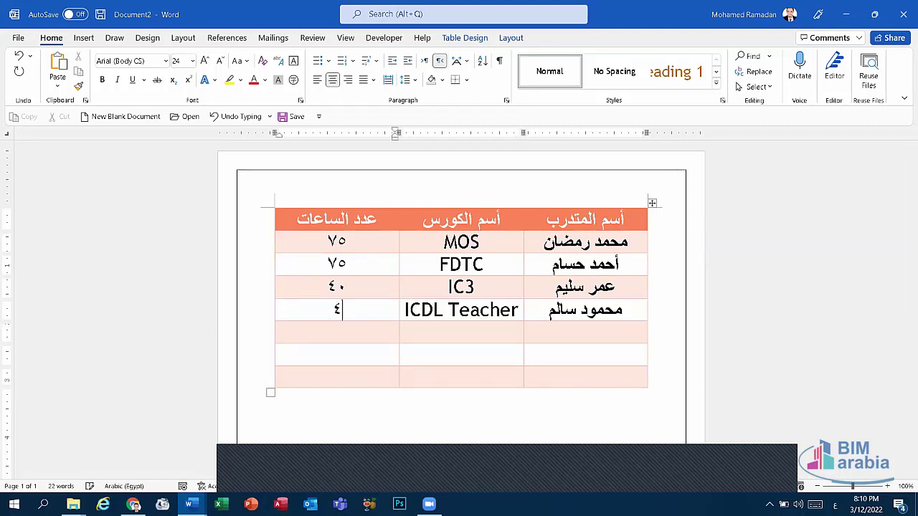
type("٠")
left_click(587, 333)
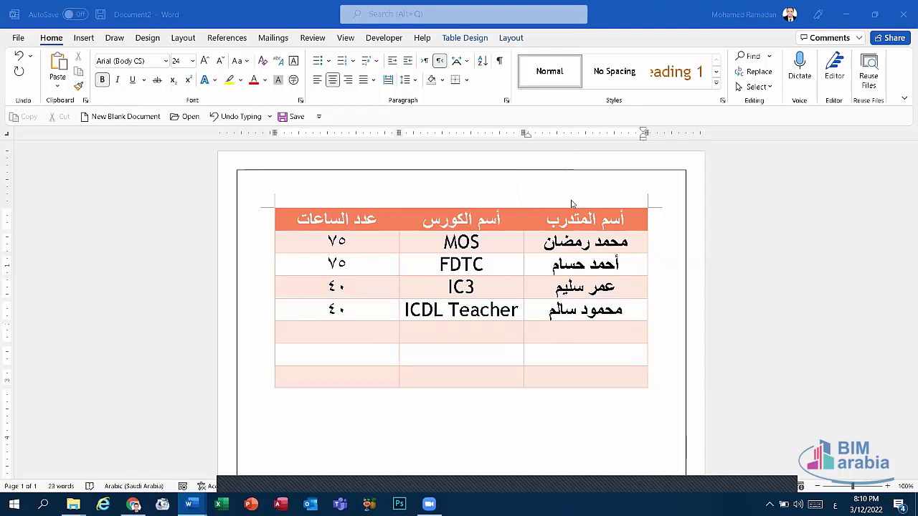
Fill the fifth row with the trainee's name, course ICDL and ٣٦ hours.
left_click(630, 329)
type("مح")
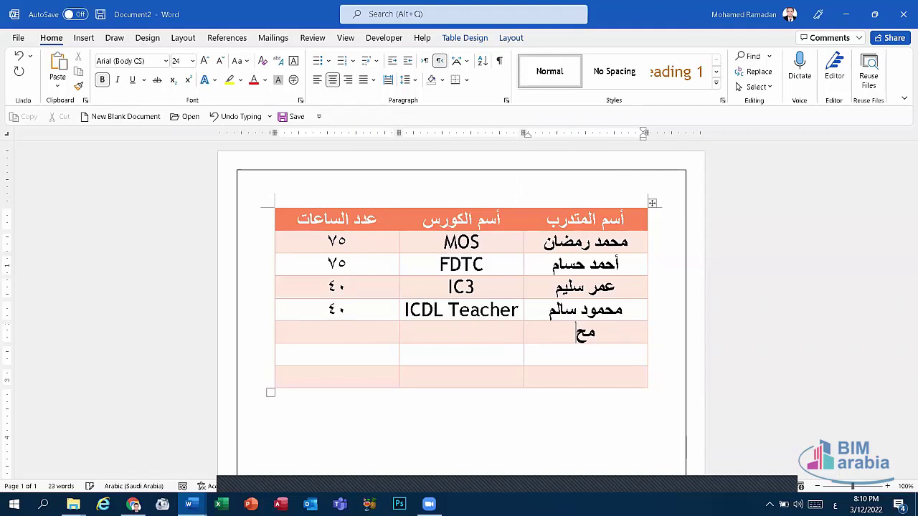
type("مود تها")
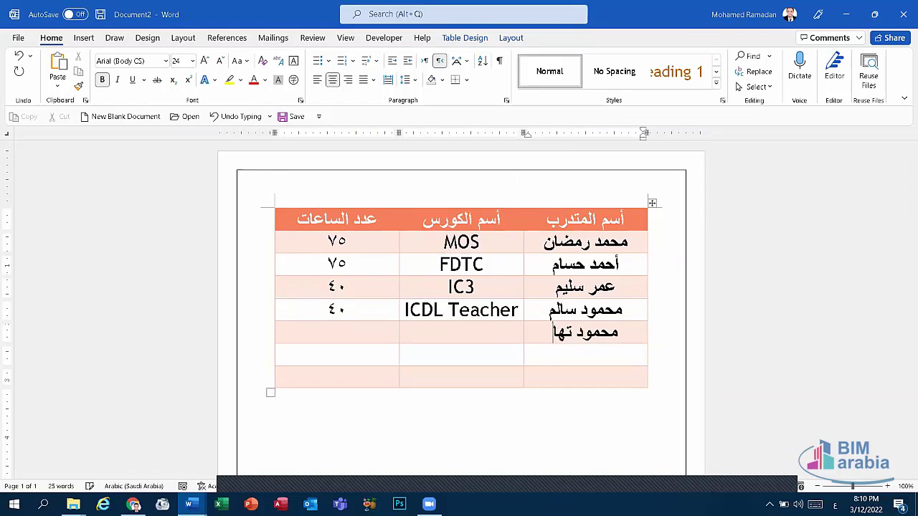
type("مي")
left_click(480, 331)
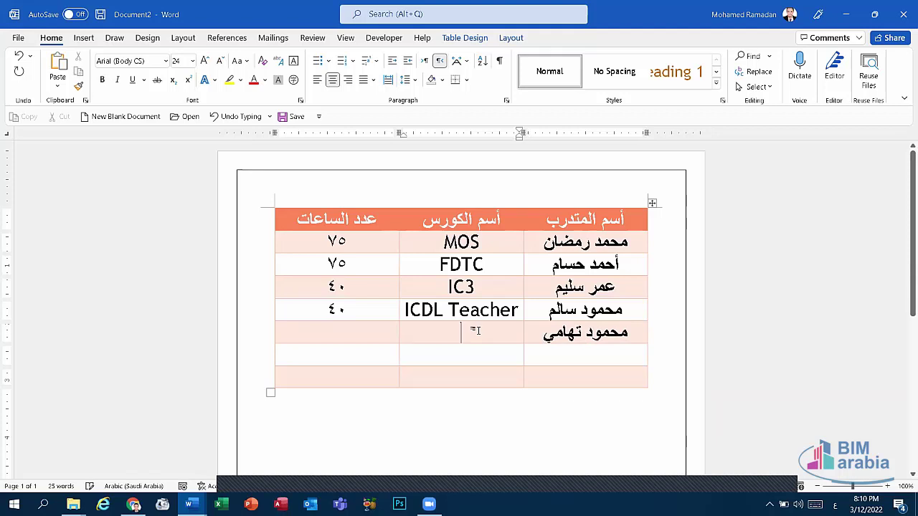
key("alt+shift")
type("I")
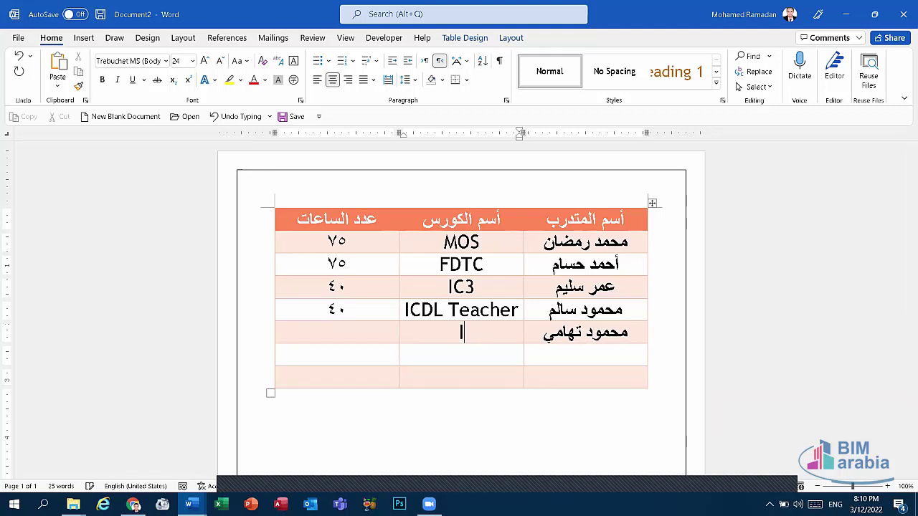
type("CDL")
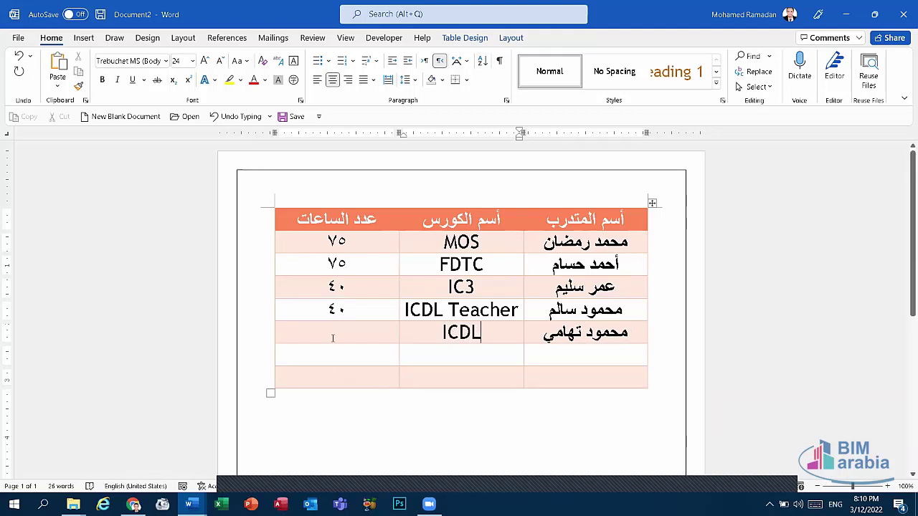
left_click(342, 334)
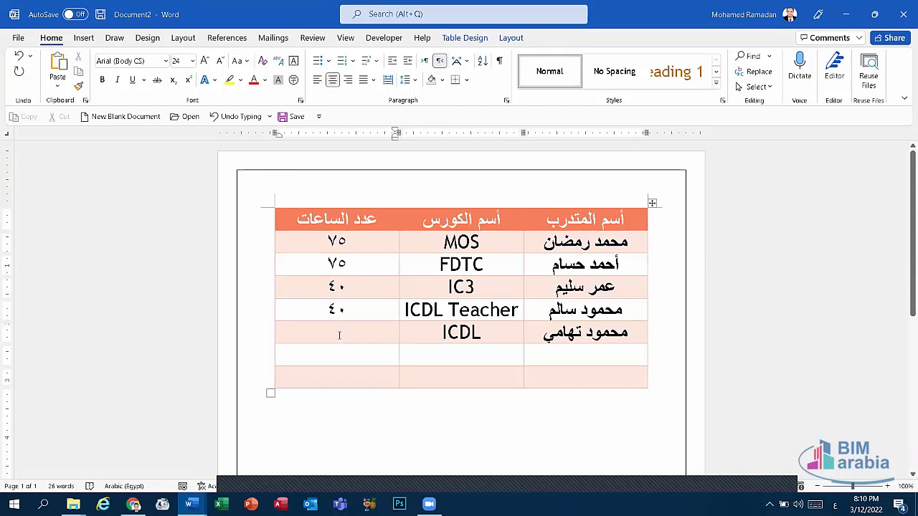
type("٣٦")
Enter the trainee names for the sixth and seventh rows.
left_click(545, 354)
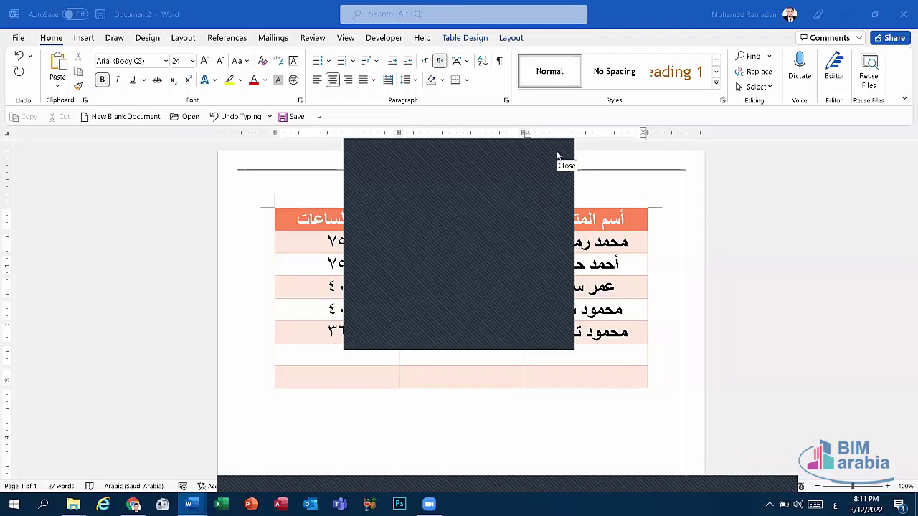
left_click(558, 155)
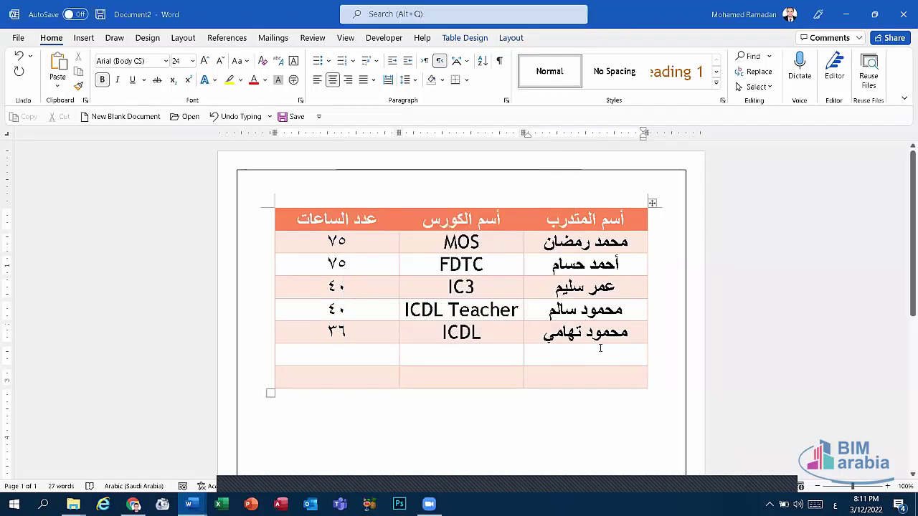
left_click(600, 349)
type("هبة")
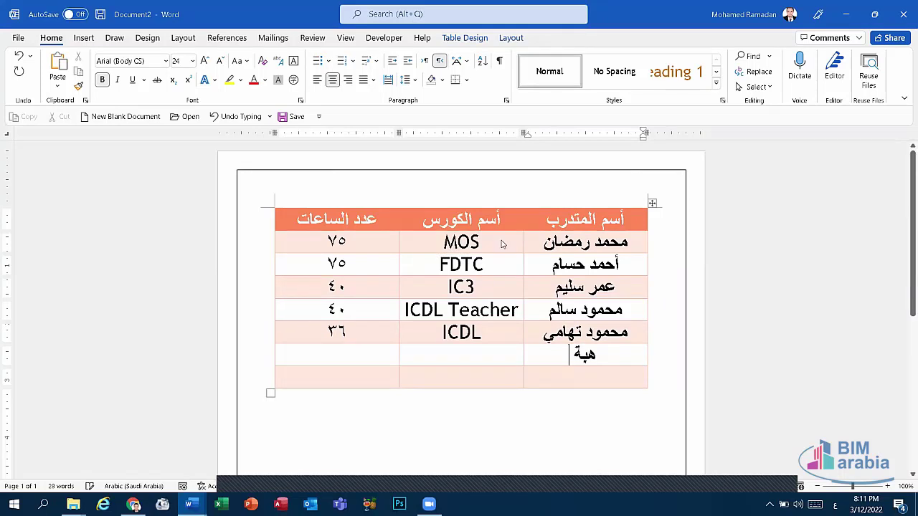
left_click(597, 374)
type("داليا")
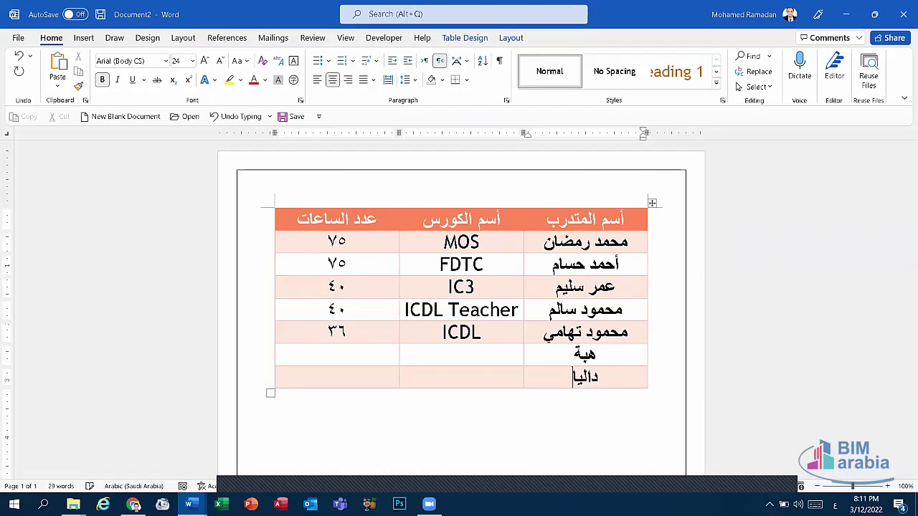
Give the sixth row course English with 32 hours.
left_click(473, 360)
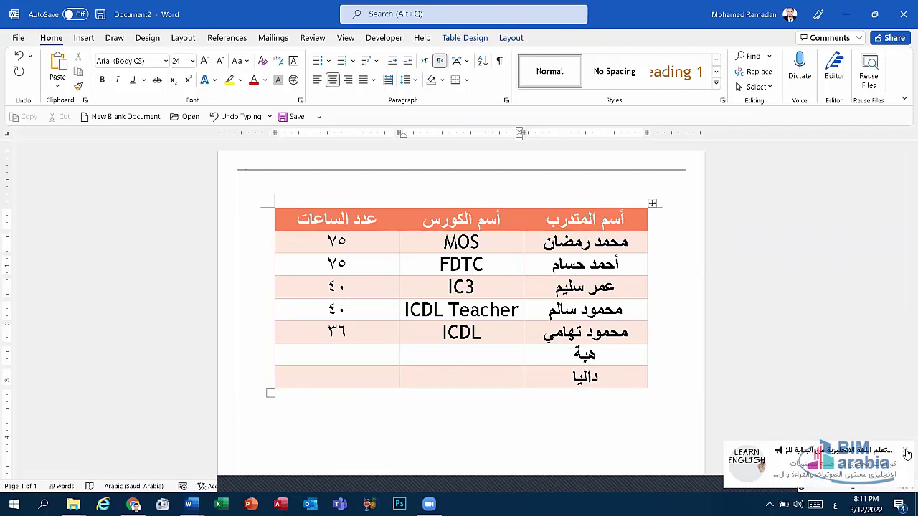
type("ث")
key("BackSpace")
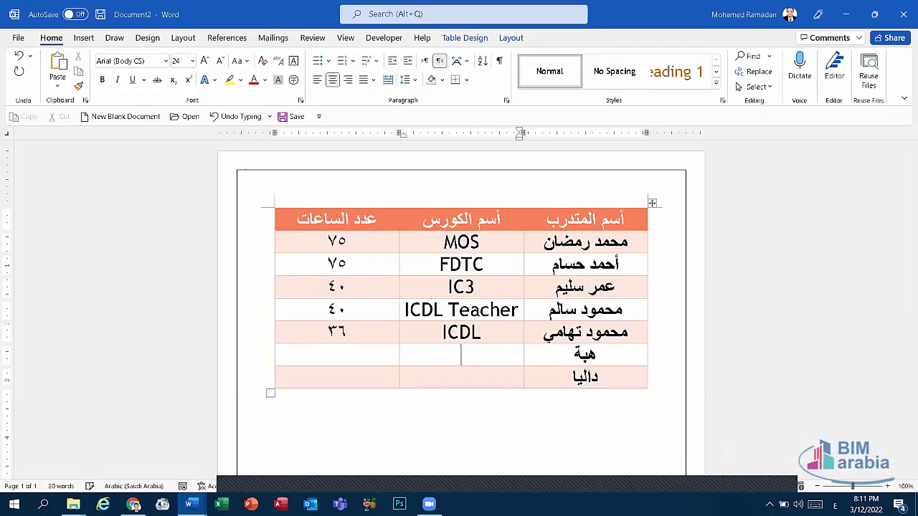
key("alt+shift")
type("Engl")
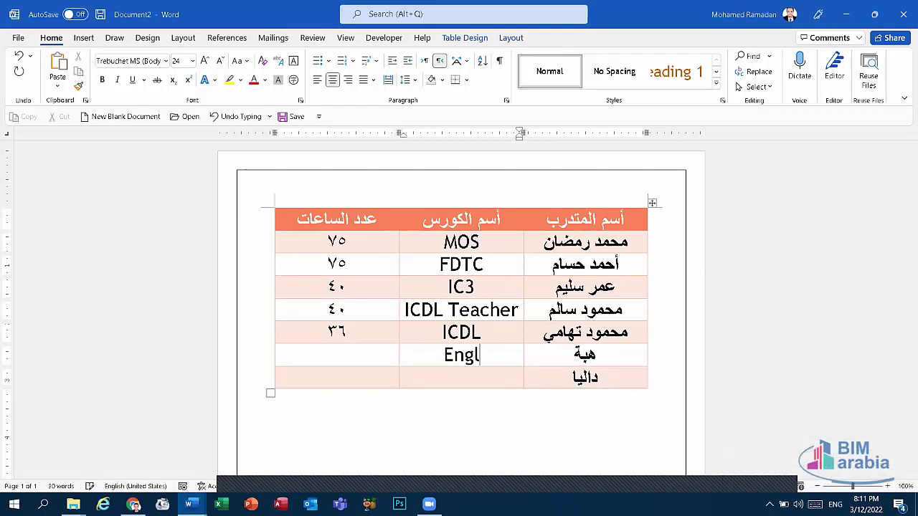
type("ish")
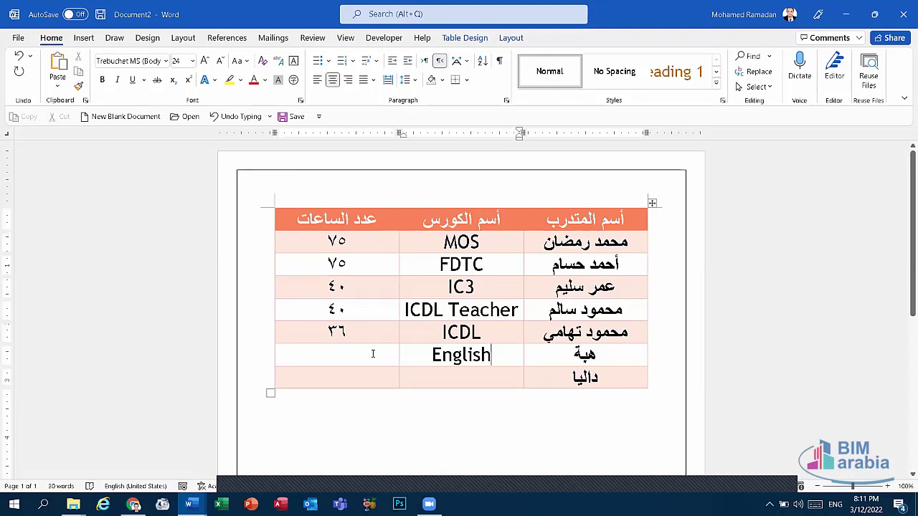
left_click(368, 353)
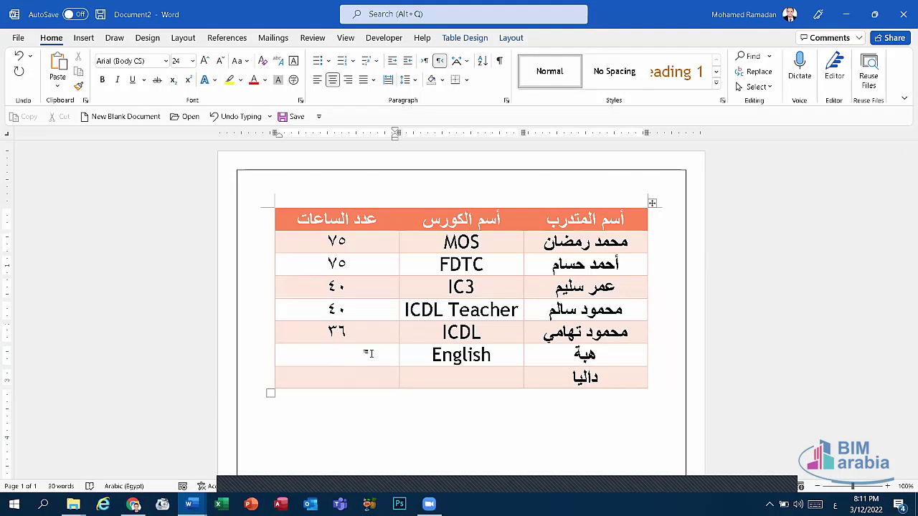
type("3")
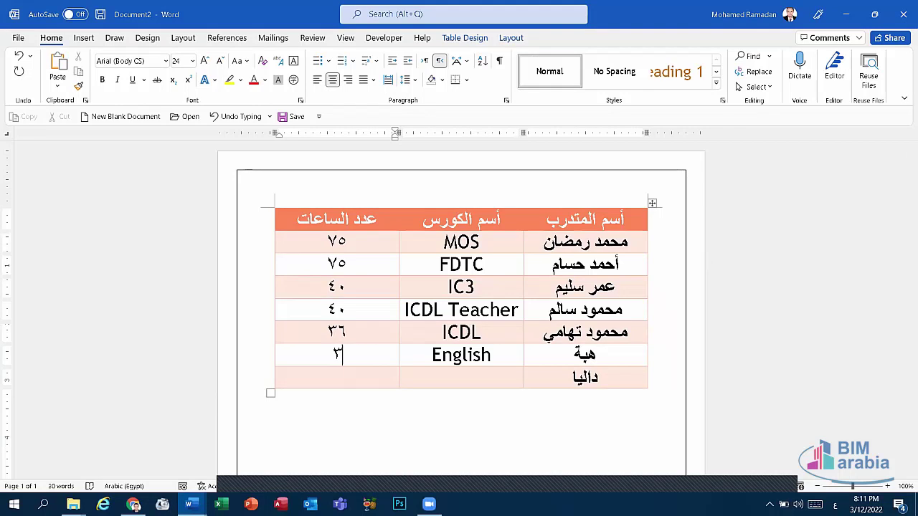
type("2")
Give the last row course HRM with ١٥ hours.
key("Tab")
key("Tab")
key("alt+shift")
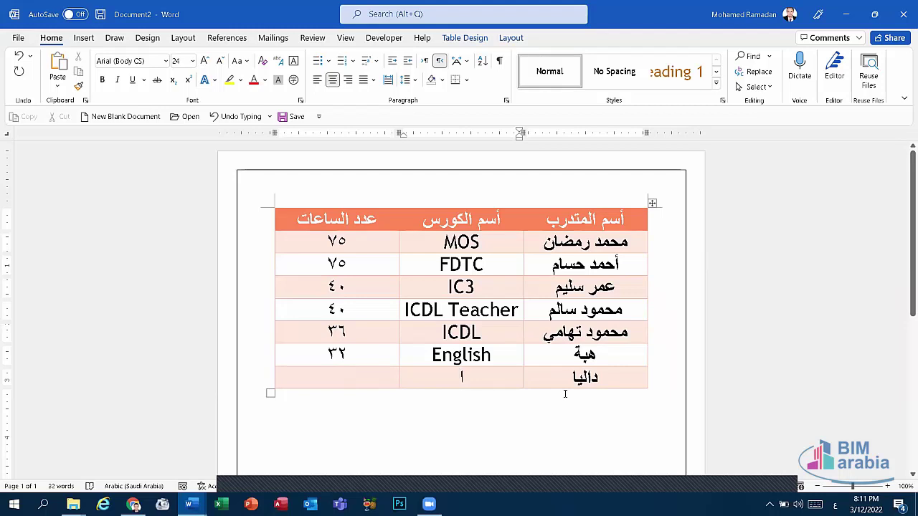
key("alt+shift")
type("HRM")
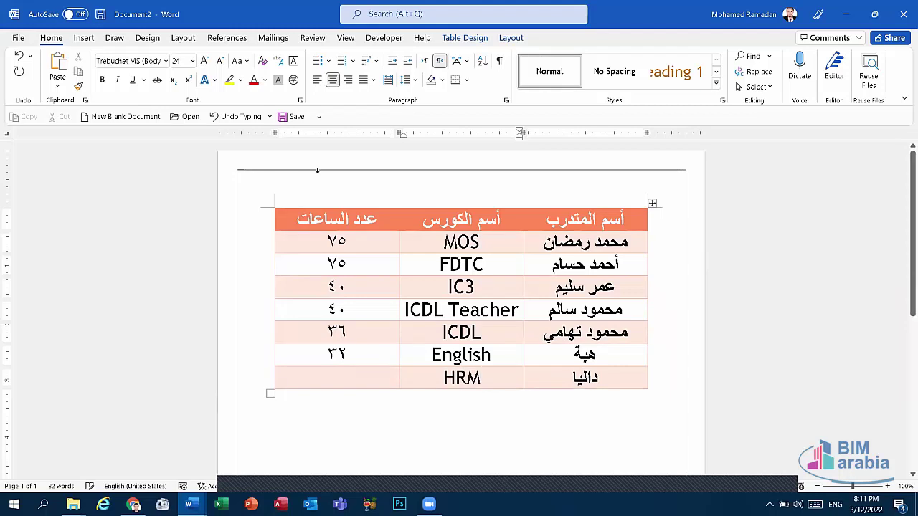
left_click(353, 368)
key("alt+shift")
type("١٥")
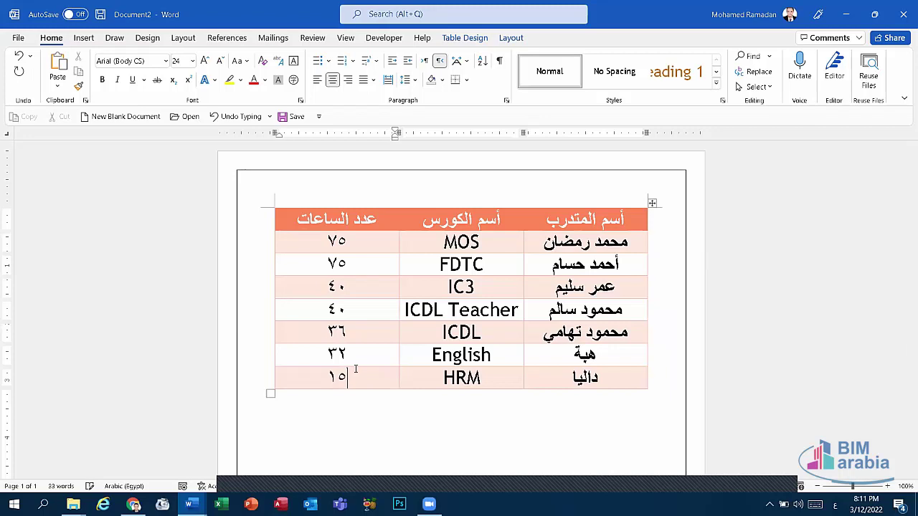
scroll(556, 289, "down", 2)
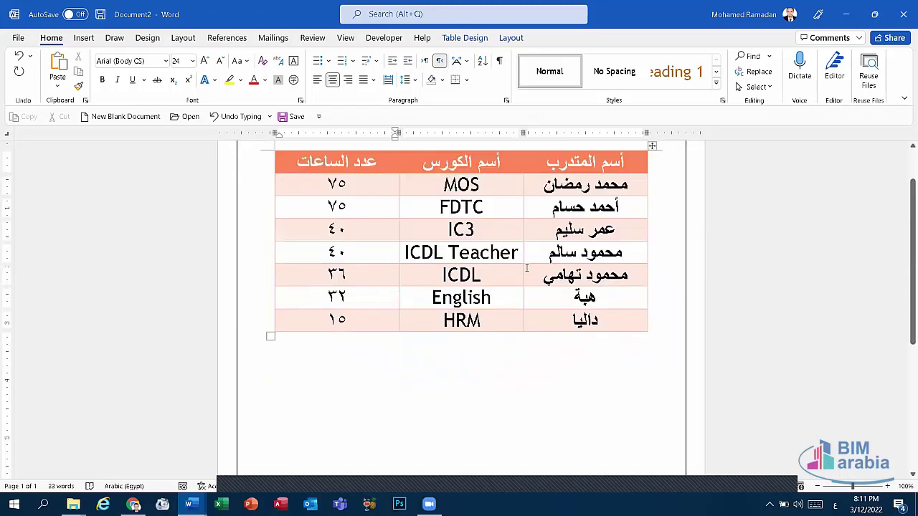
scroll(491, 226, "up", 2)
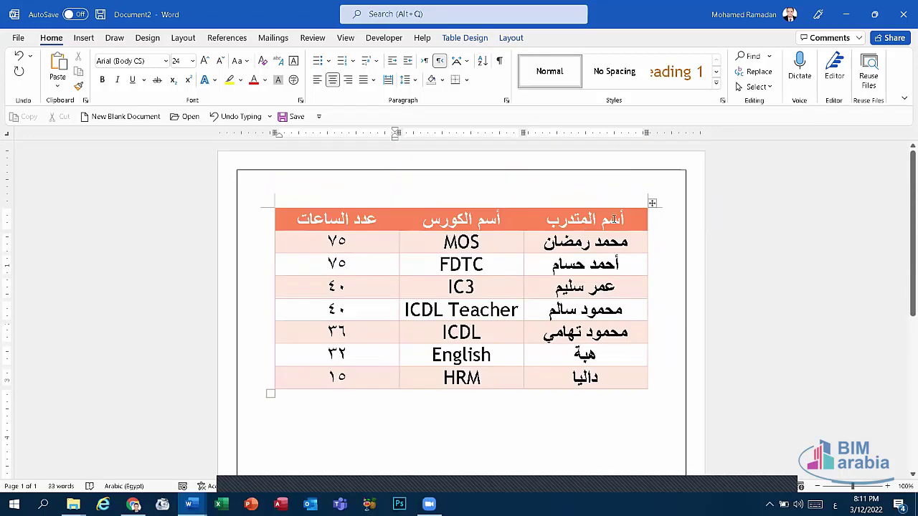
Switch from the taskbar to شهادة تقدير.docx and scroll through its page.
left_click(188, 504)
left_click(291, 460)
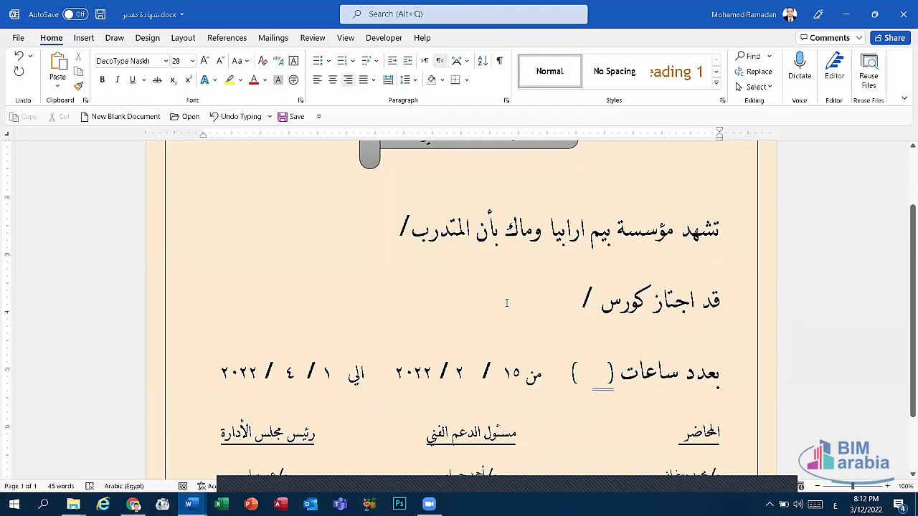
scroll(507, 303, "down", 2)
scroll(459, 287, "up", 3)
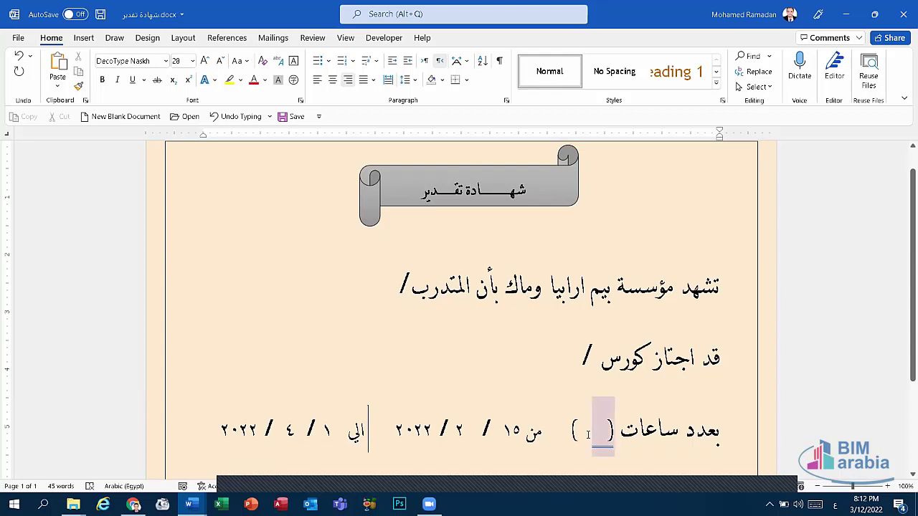
scroll(599, 436, "down", 3)
mouse_move(188, 504)
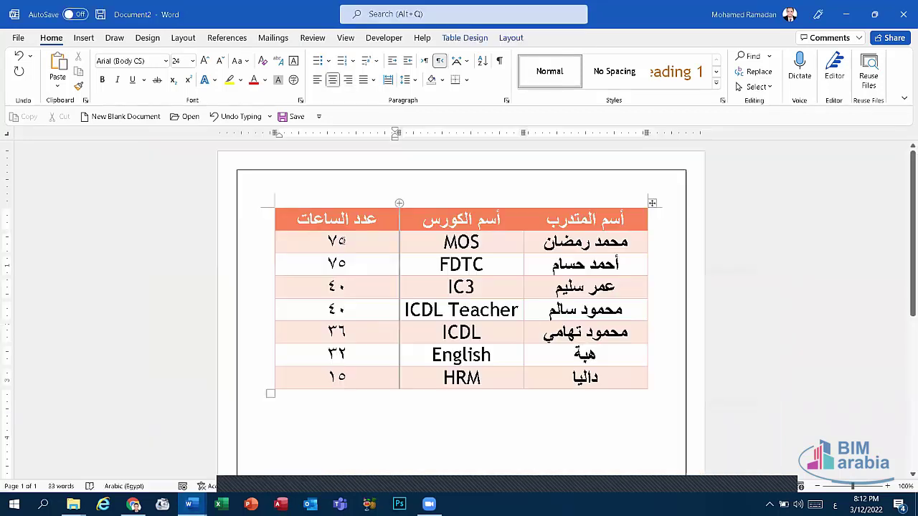
Save Document2 with Save As to the Desktop under the name جدول الشهادة.docx.
left_click(192, 444)
left_click(19, 39)
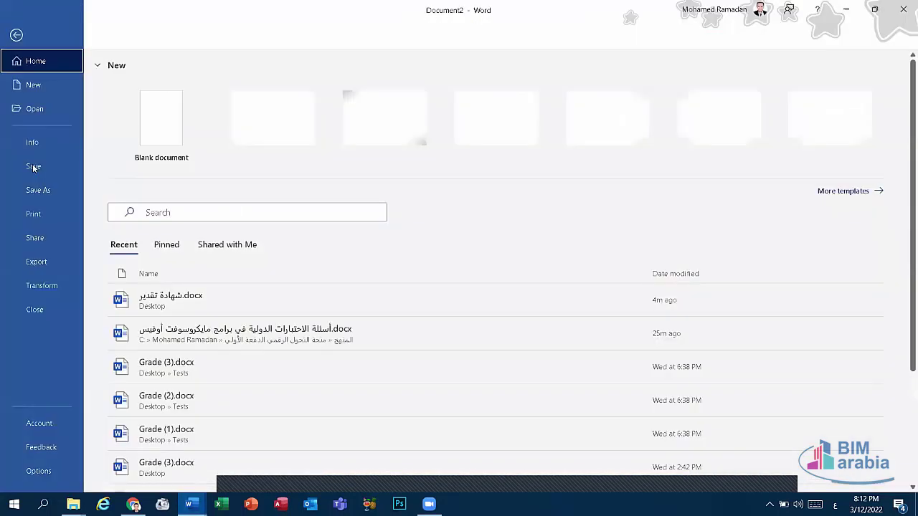
left_click(68, 193)
left_click(176, 247)
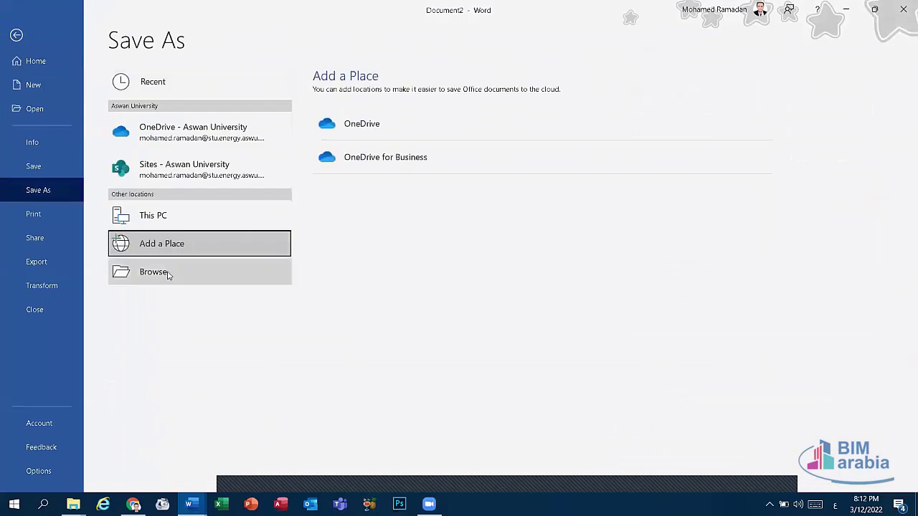
left_click(176, 263)
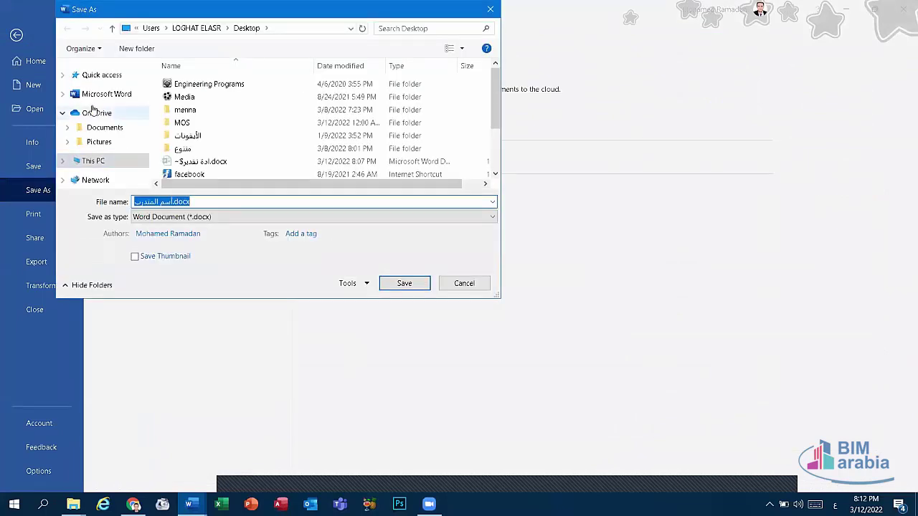
left_click(140, 202)
left_click(173, 204)
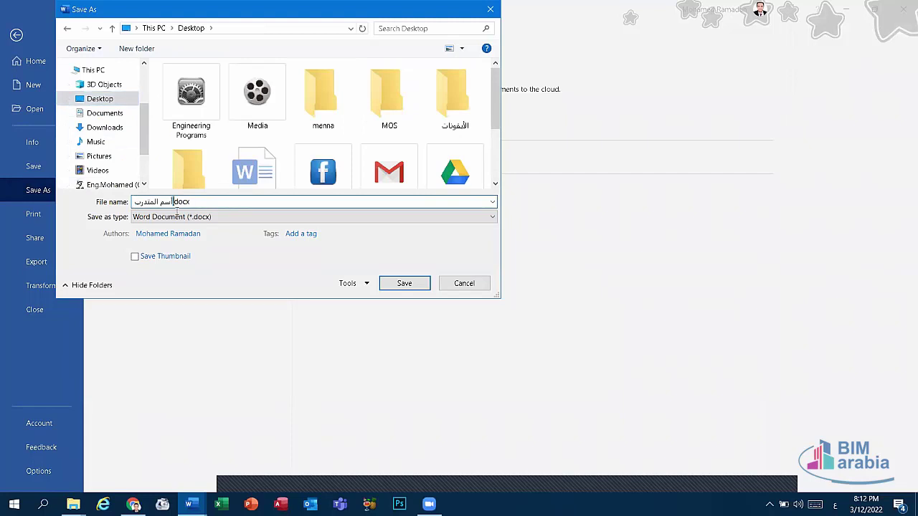
key("shift+Home")
key("BackSpace")
type("جدول ال")
type("شه")
type("ادة")
left_click(404, 282)
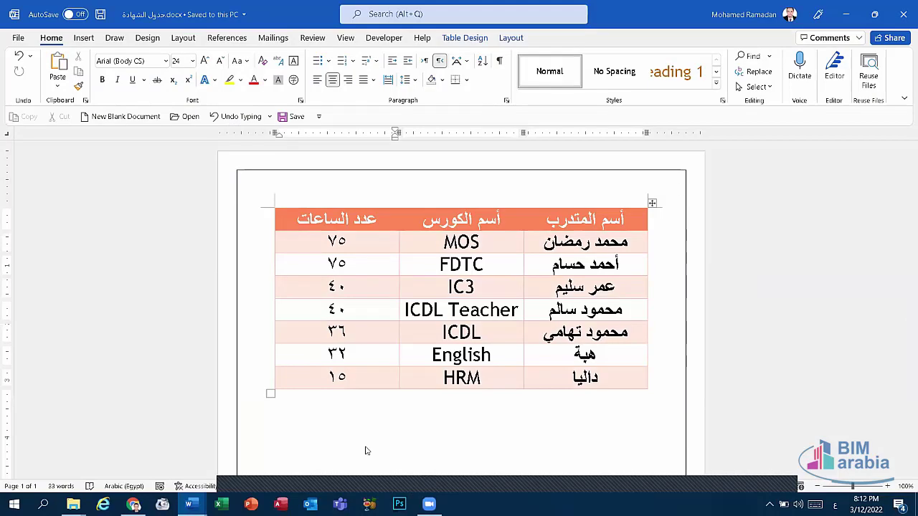
Switch from the taskbar to شهادة تقدير.docx and scroll up to the banner.
left_click(189, 504)
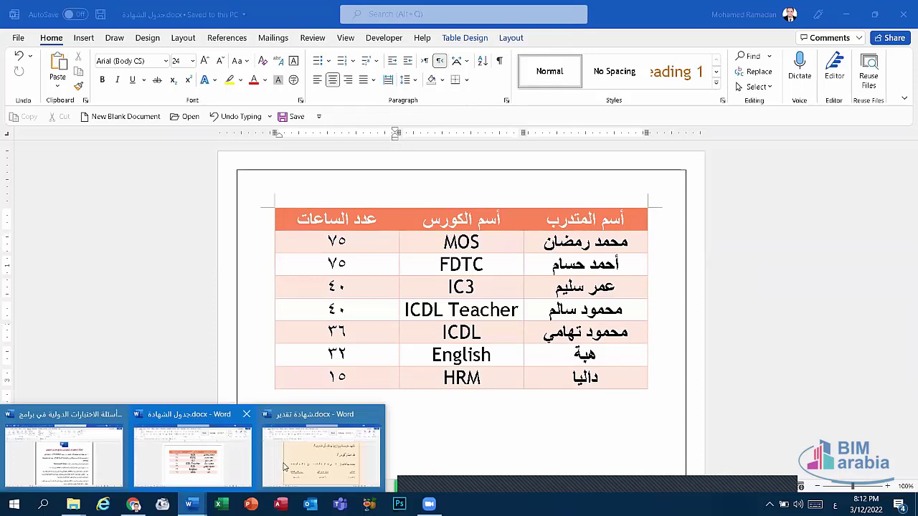
left_click(321, 448)
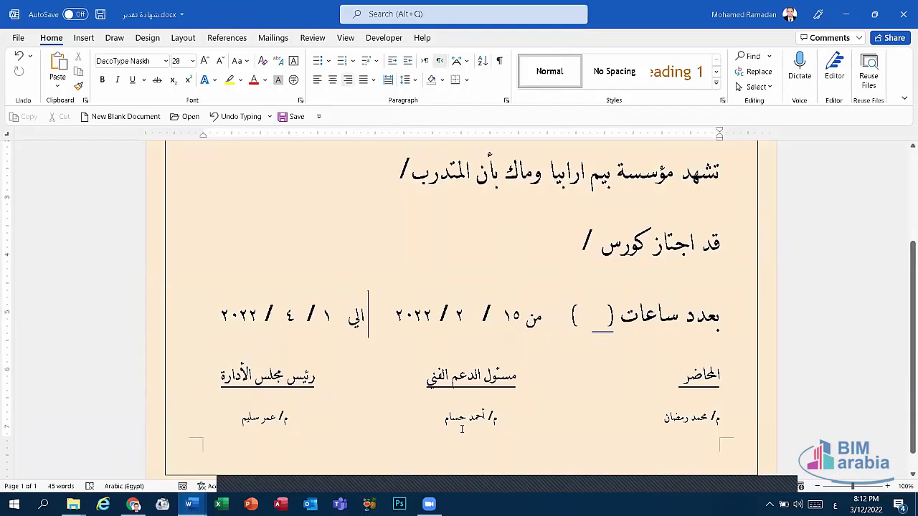
scroll(442, 324, "up", 3)
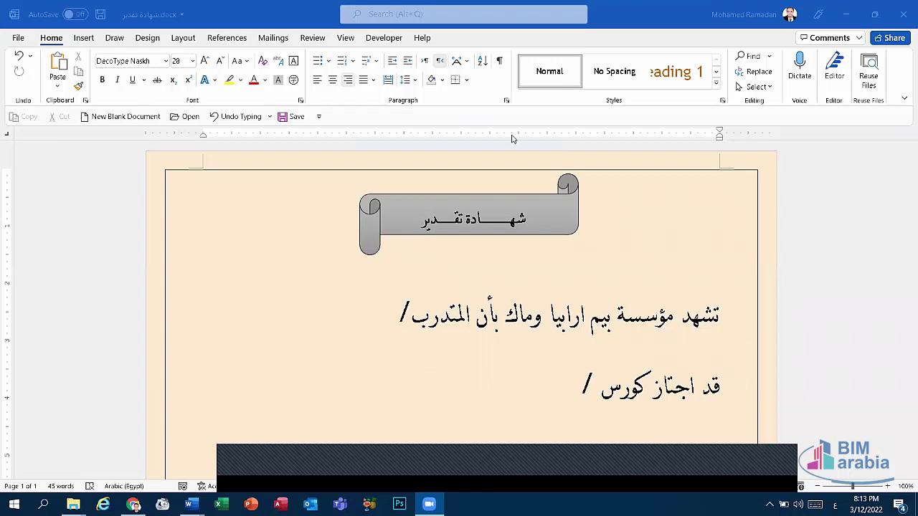
Choose Letters under Mailings > Start Mail Merge and place the cursor after the trainee label.
left_click(284, 40)
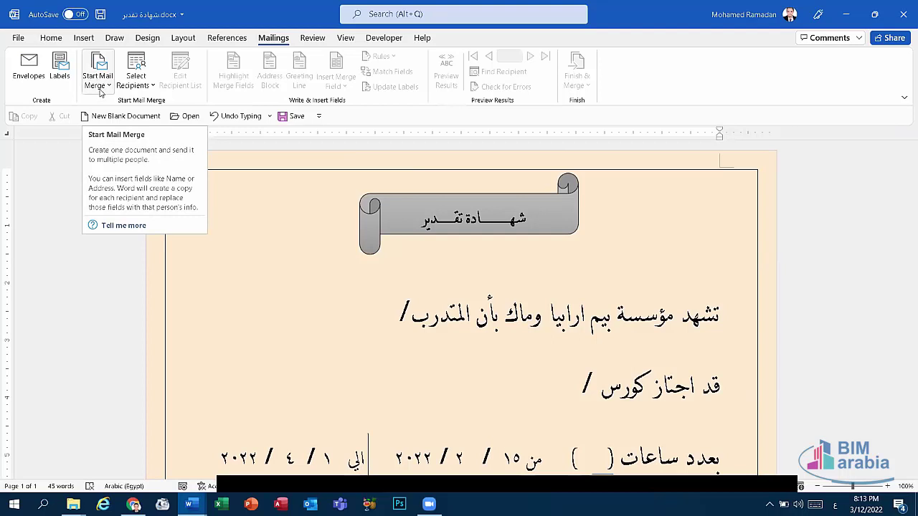
left_click(99, 80)
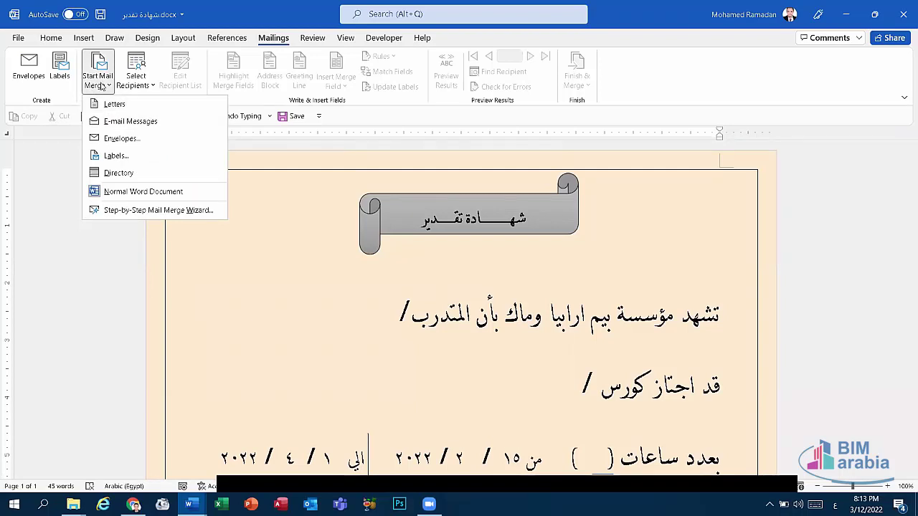
left_click(105, 86)
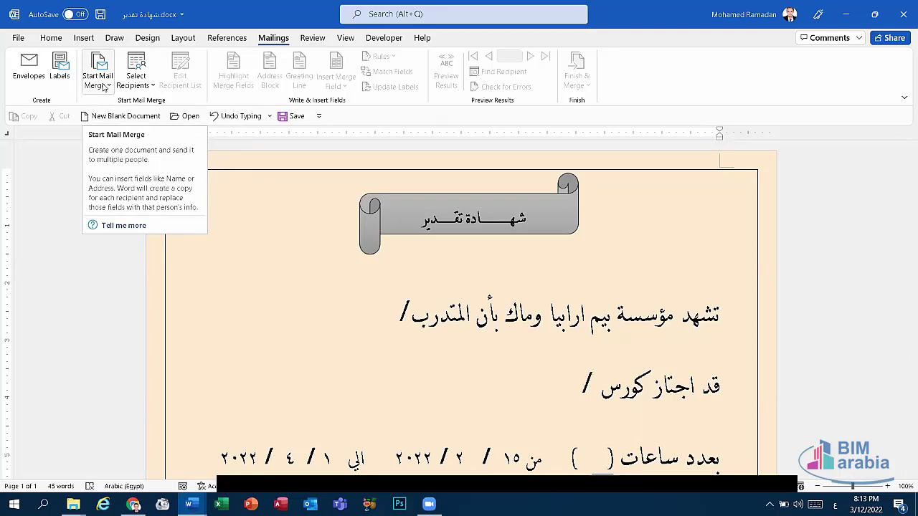
left_click(104, 86)
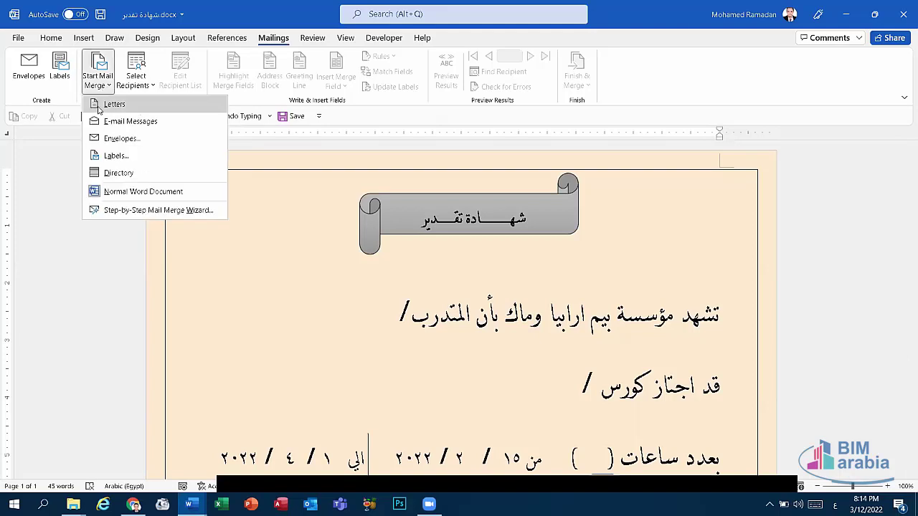
left_click(135, 104)
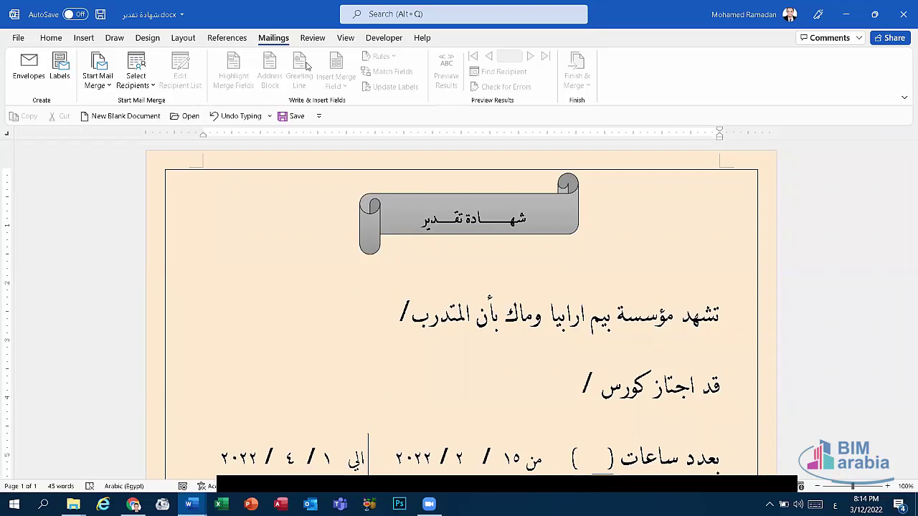
left_click(382, 301)
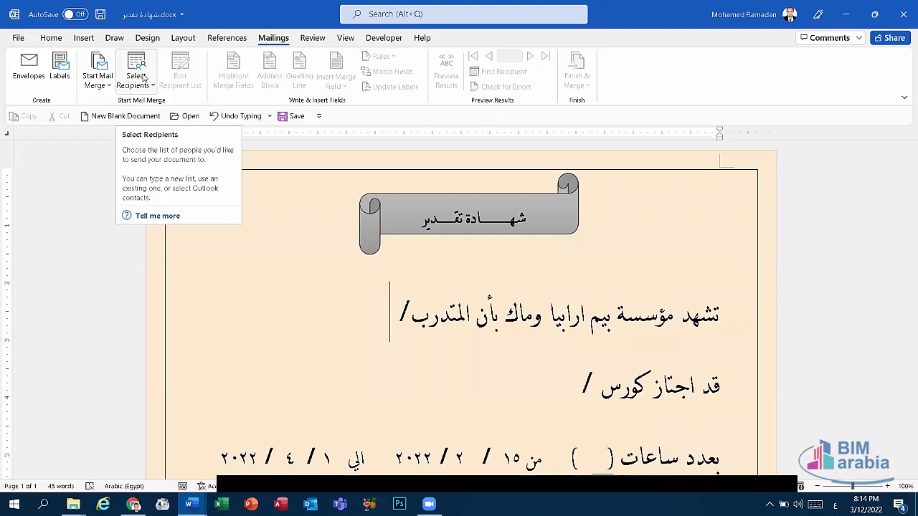
Choose Select Recipients > Type a New List to open the New Address List.
left_click(149, 80)
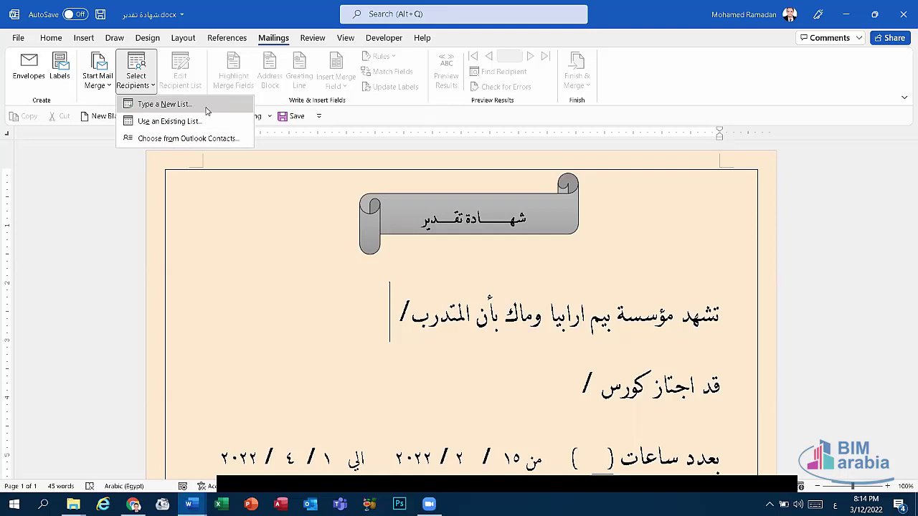
left_click(192, 111)
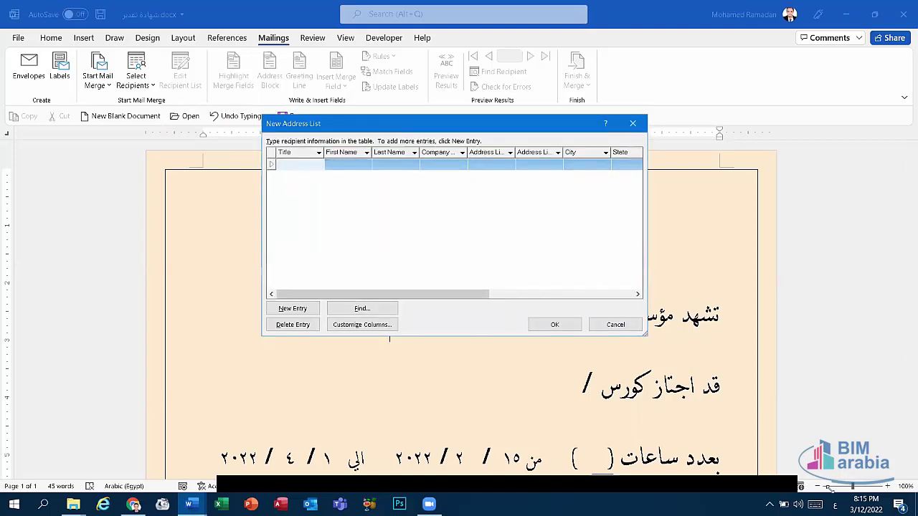
Enlarge the New Address List, then enter Title ICDL and the recipient's first name.
left_click_drag(647, 336, 830, 490)
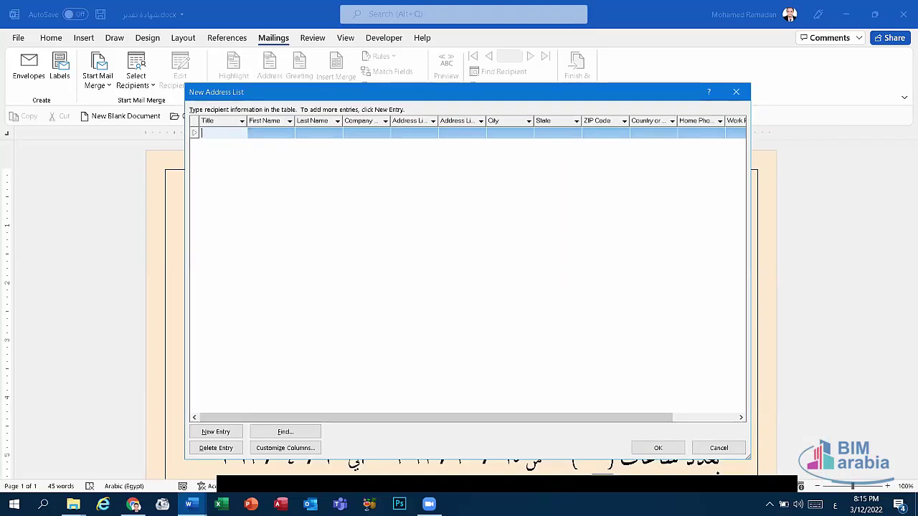
type("هؤيم")
key("BackSpace")
key("BackSpace")
key("BackSpace")
key("BackSpace")
key("alt+shift")
type("L")
left_click(274, 132)
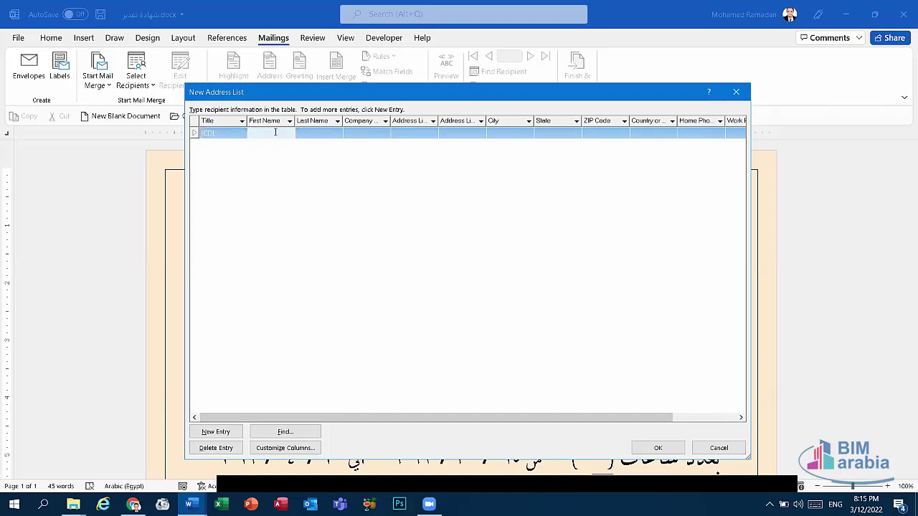
type("mOHAMED")
key("BackSpace")
key("BackSpace")
key("BackSpace")
key("BackSpace")
type("Mohame")
type("d")
Fill in the last name, company and first address line of the entry.
left_click(321, 135)
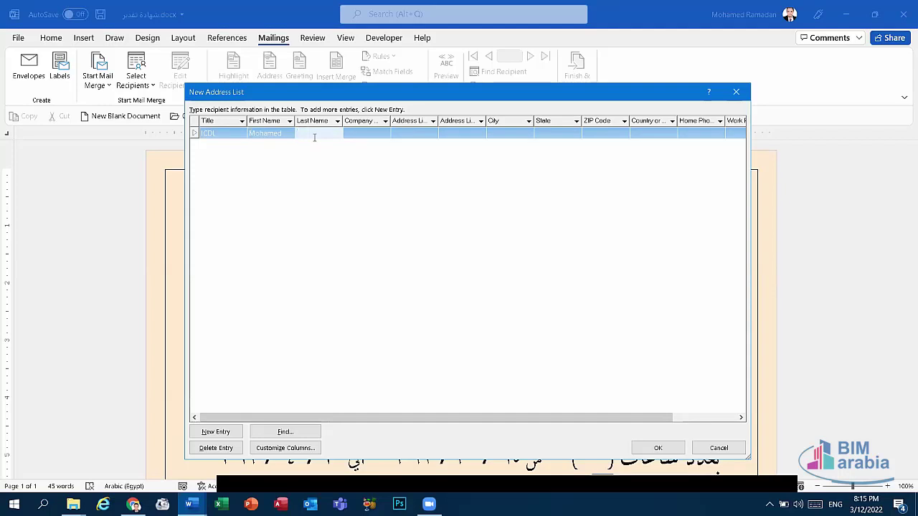
type("Ramadan")
left_click(367, 133)
type("BIM Arabia")
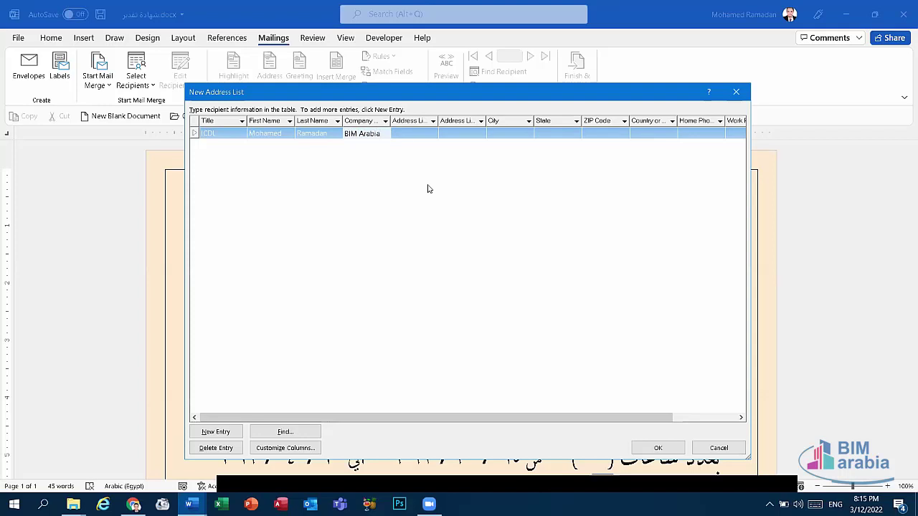
left_click(409, 136)
type("Mans")
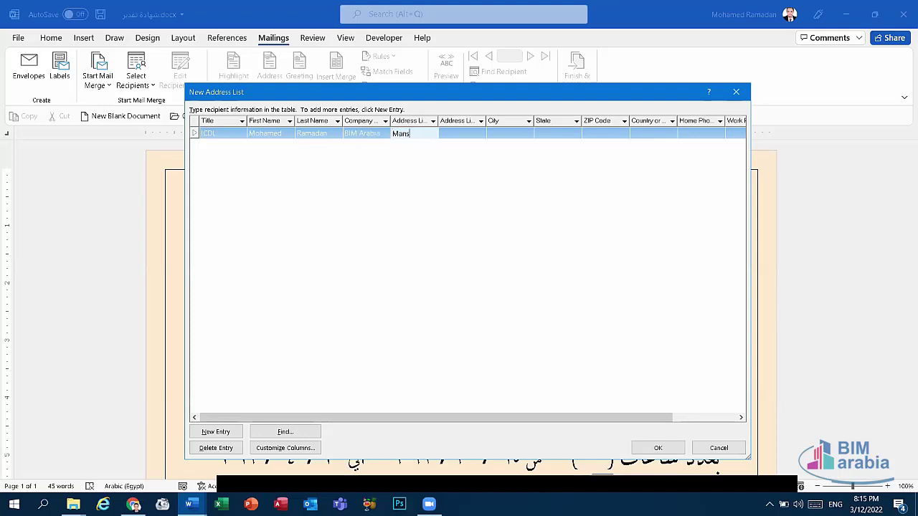
type("oura")
left_click(467, 135)
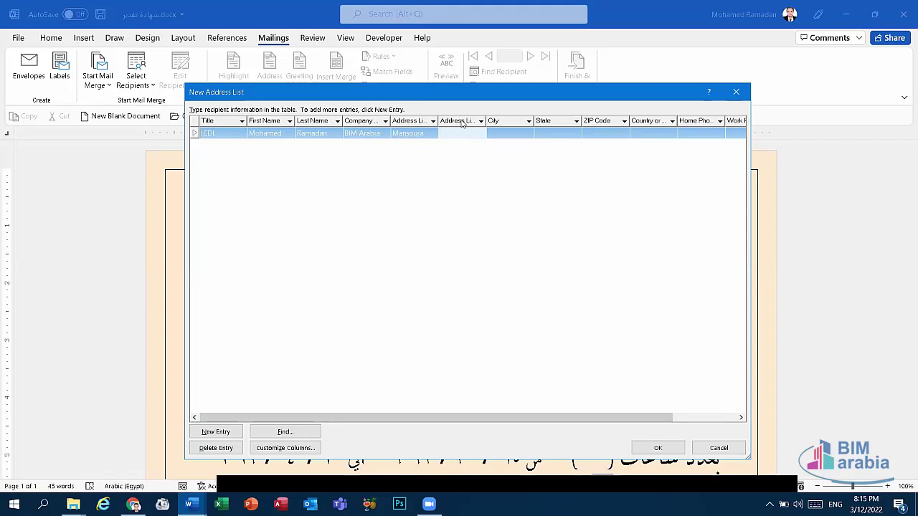
left_click(481, 120)
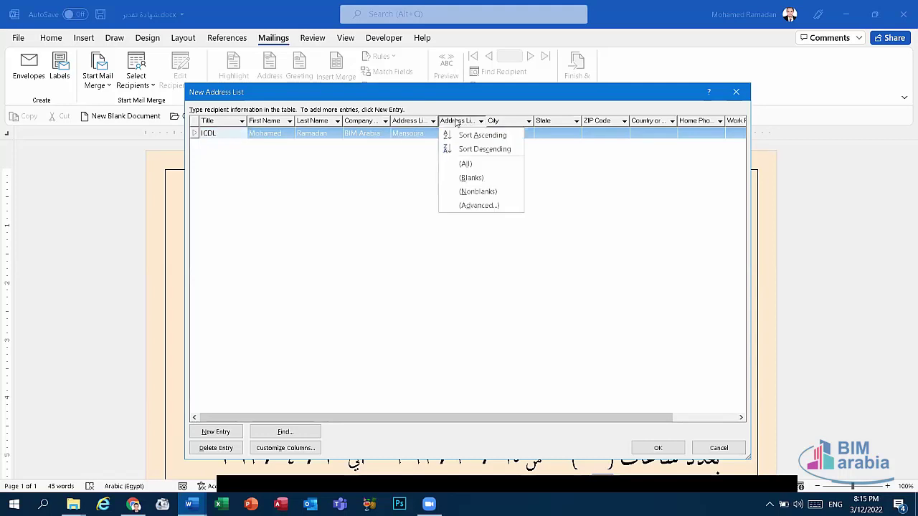
left_click(449, 123)
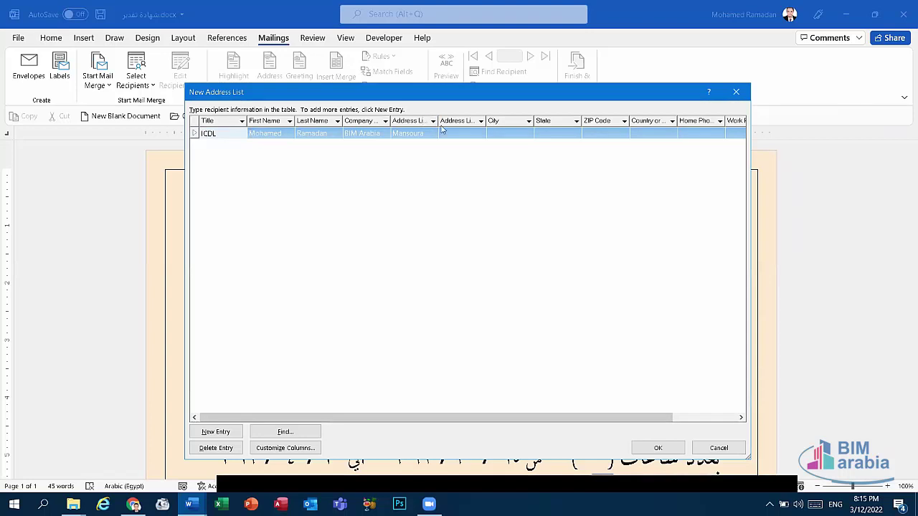
Set City to Mansoura and State to Egypt, then move through ZIP Code and Country.
left_click(502, 132)
type("Mansoura")
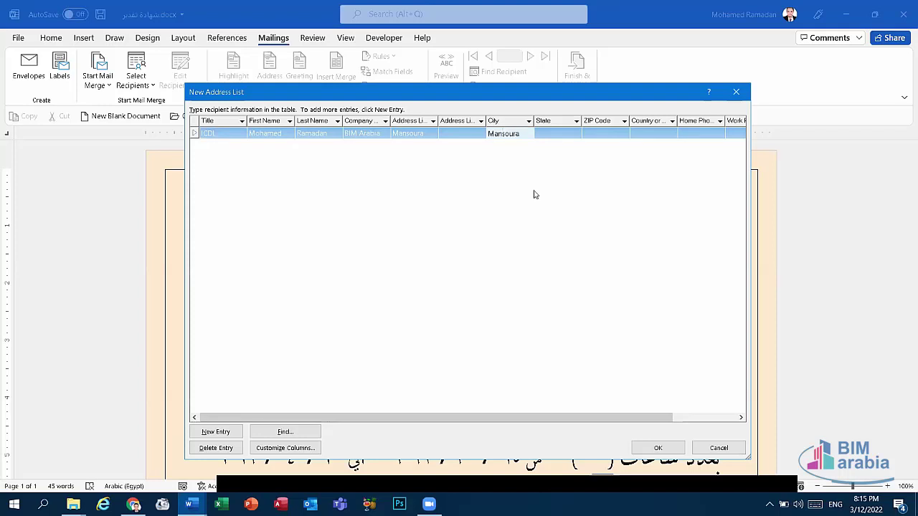
left_click(552, 133)
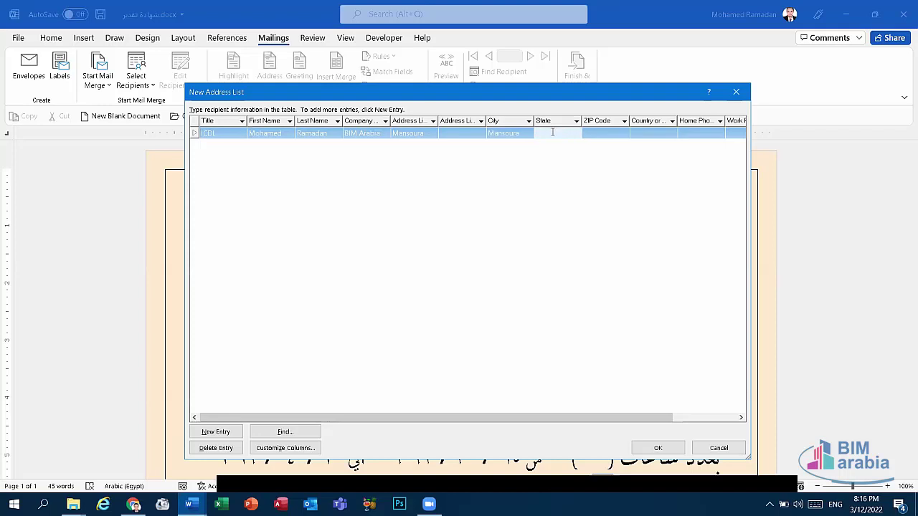
type("Egyp")
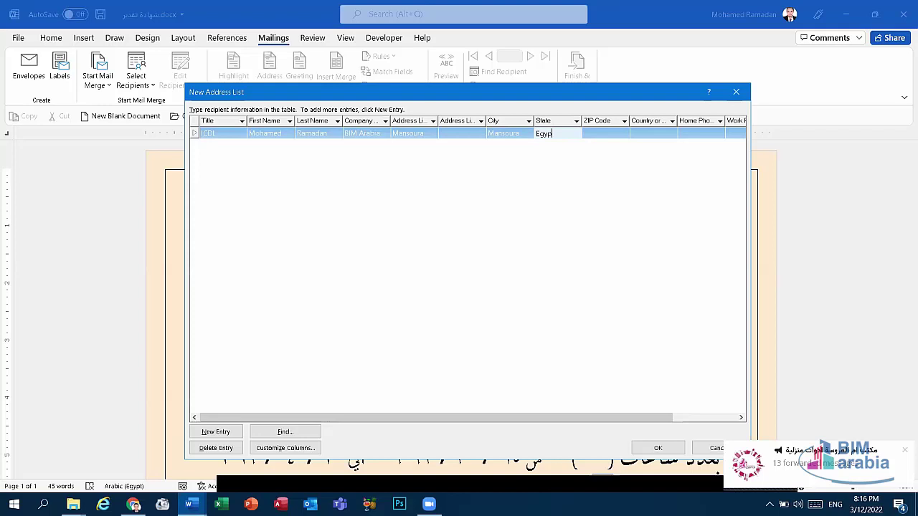
type("t")
left_click(592, 135)
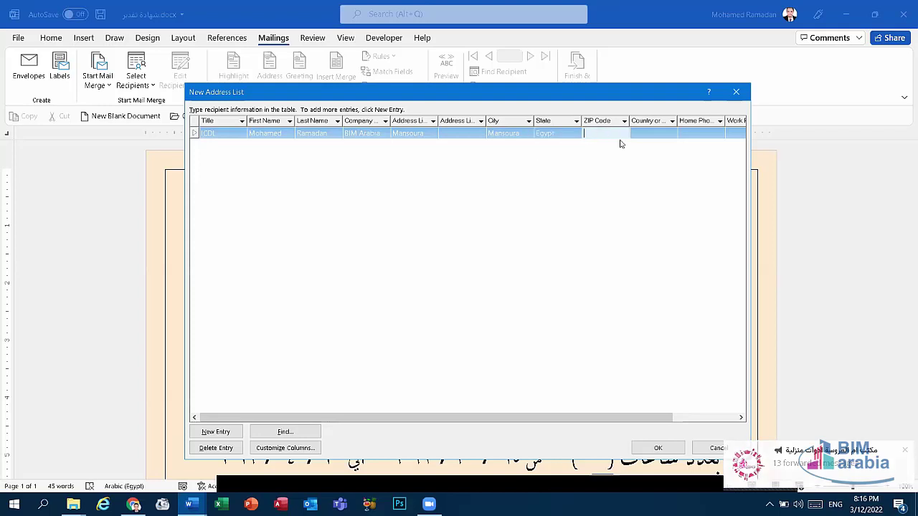
left_click(648, 131)
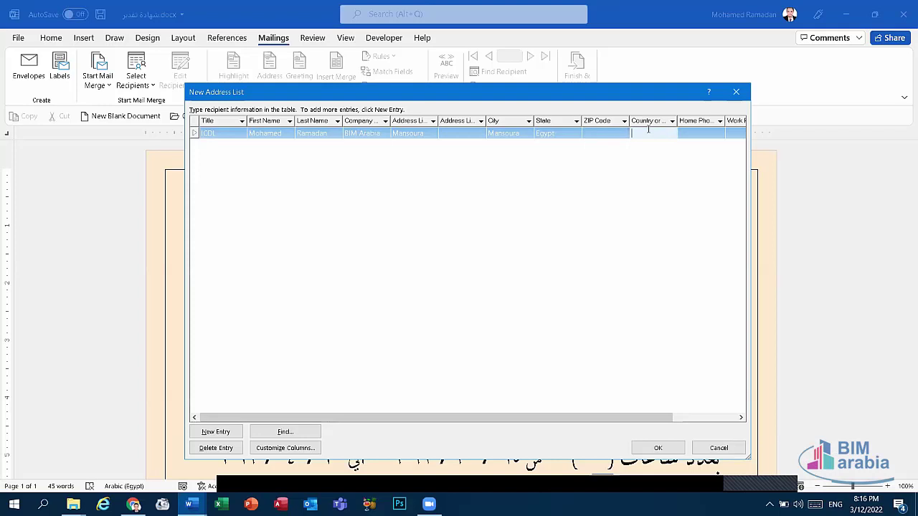
left_click(682, 135)
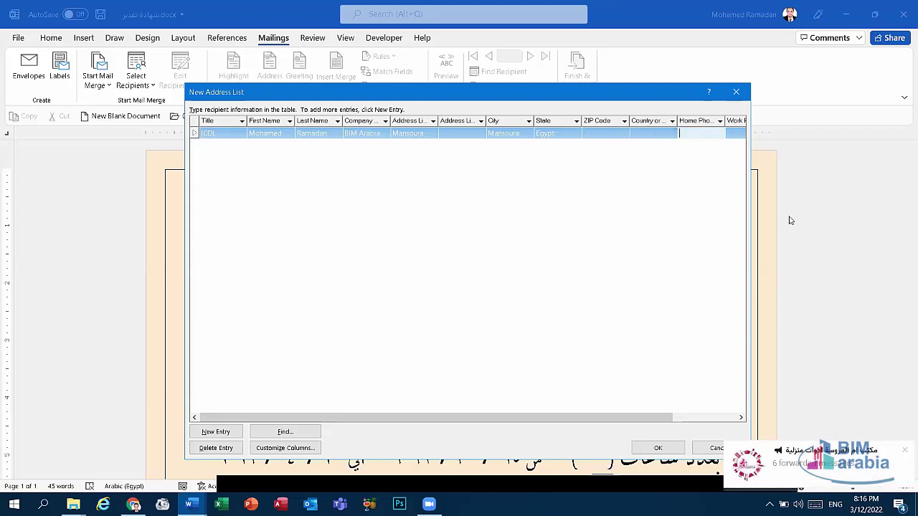
Dismiss the chat notification and recheck the entry's Company, Title and First Name values.
left_click(904, 450)
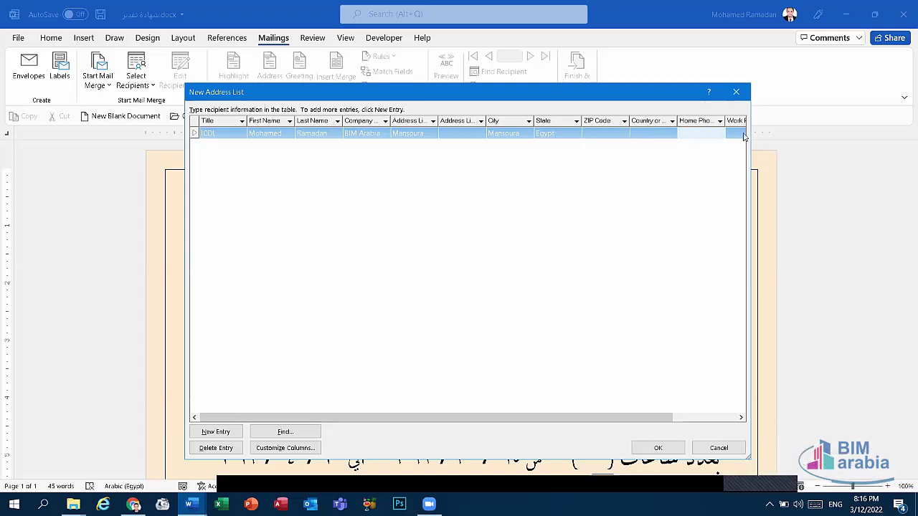
left_click(395, 174)
left_click(369, 135)
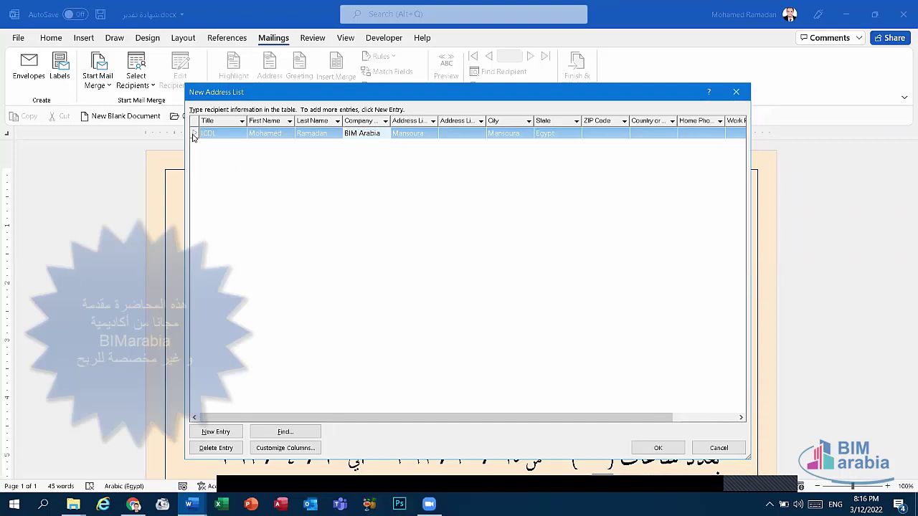
left_click(222, 134)
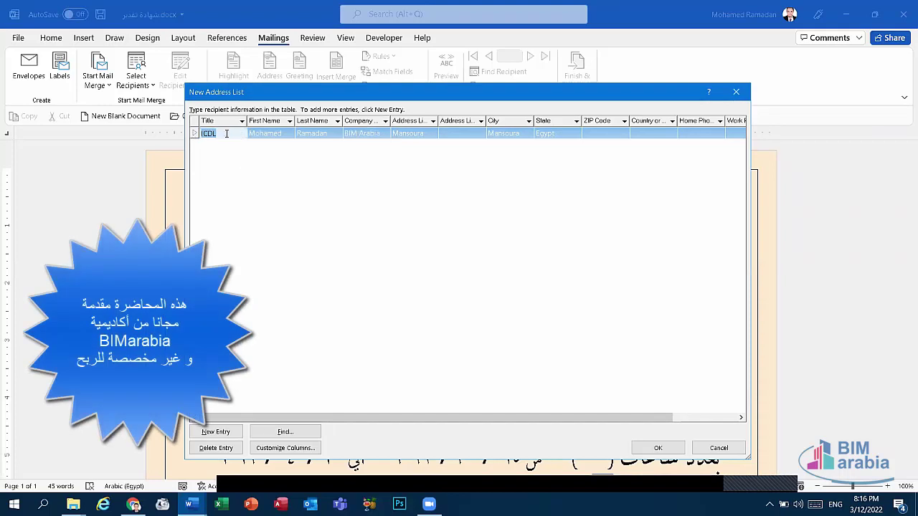
left_click(270, 134)
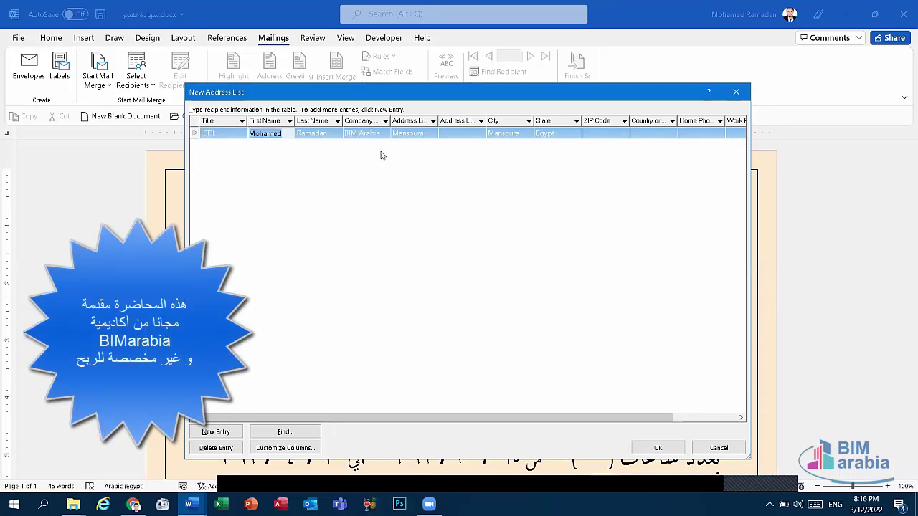
left_click(225, 435)
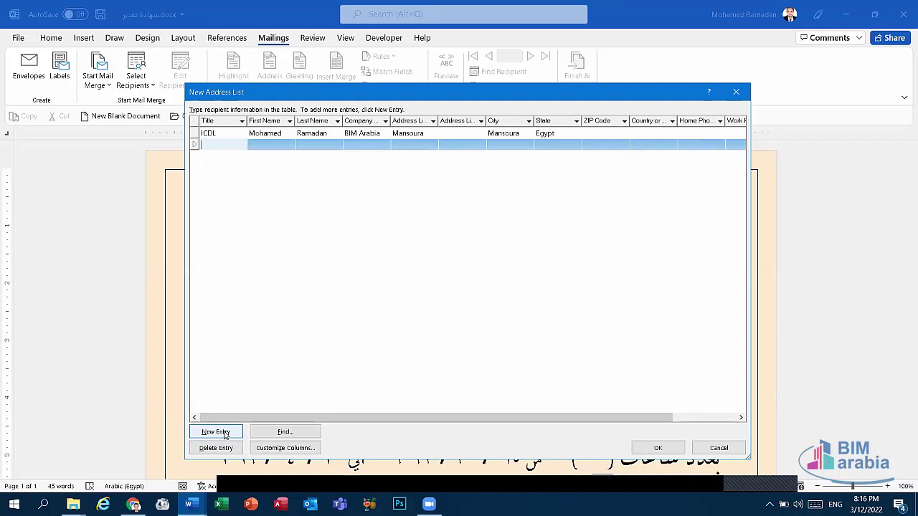
left_click(225, 435)
left_click(225, 434)
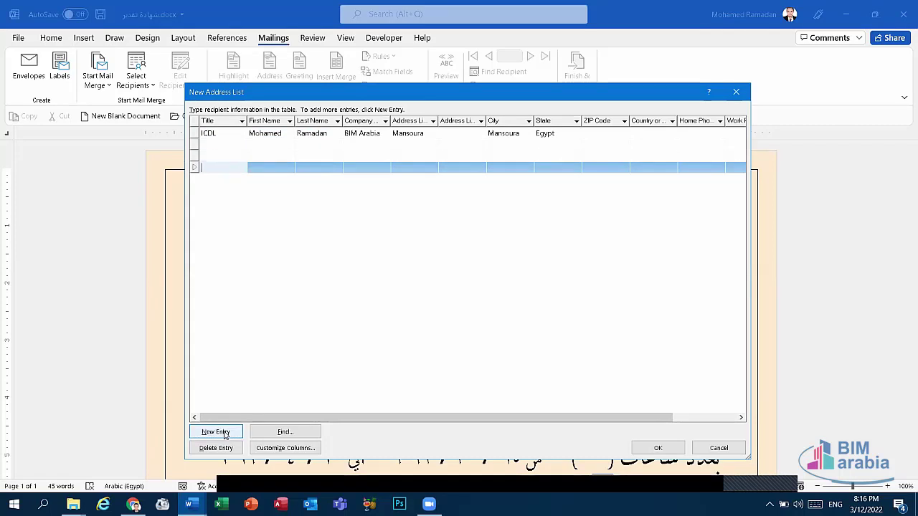
left_click(223, 433)
left_click(224, 433)
left_click(224, 433)
left_click(223, 433)
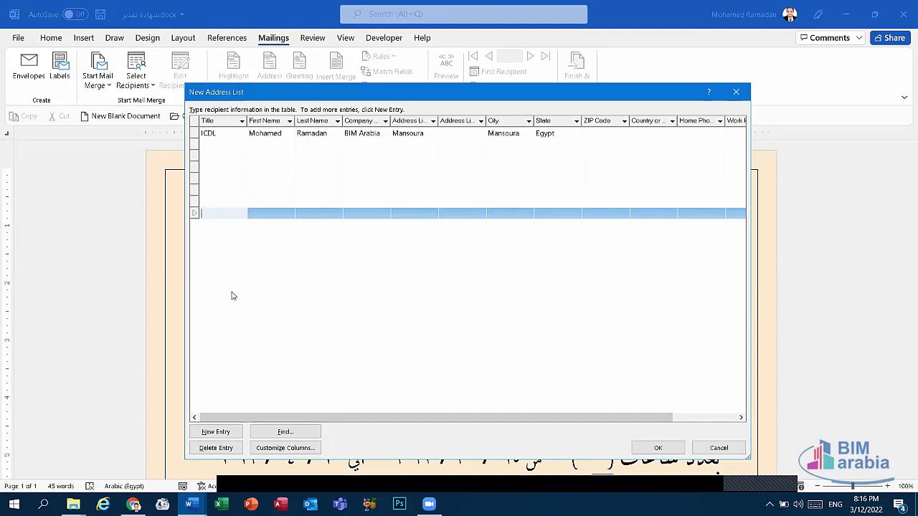
left_click(235, 180)
left_click(233, 157)
left_click(230, 134)
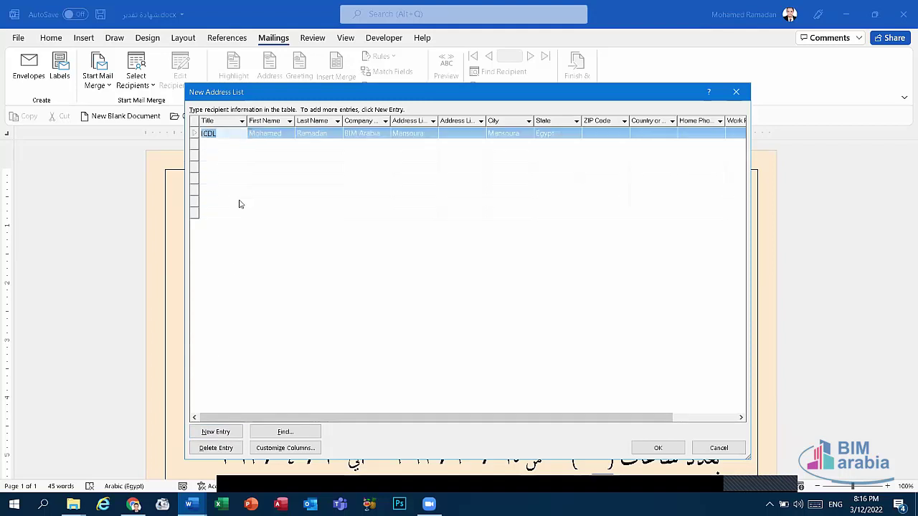
left_click(222, 145)
left_click(215, 448)
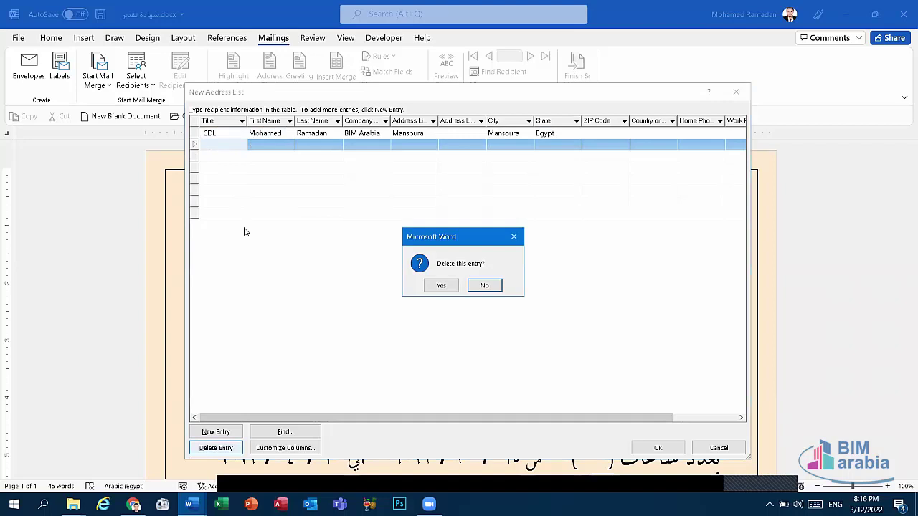
left_click(443, 285)
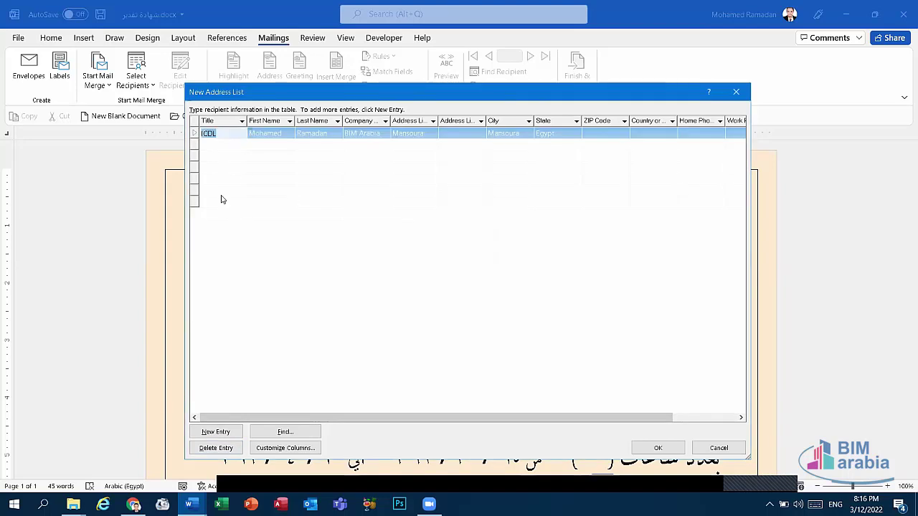
left_click(222, 201)
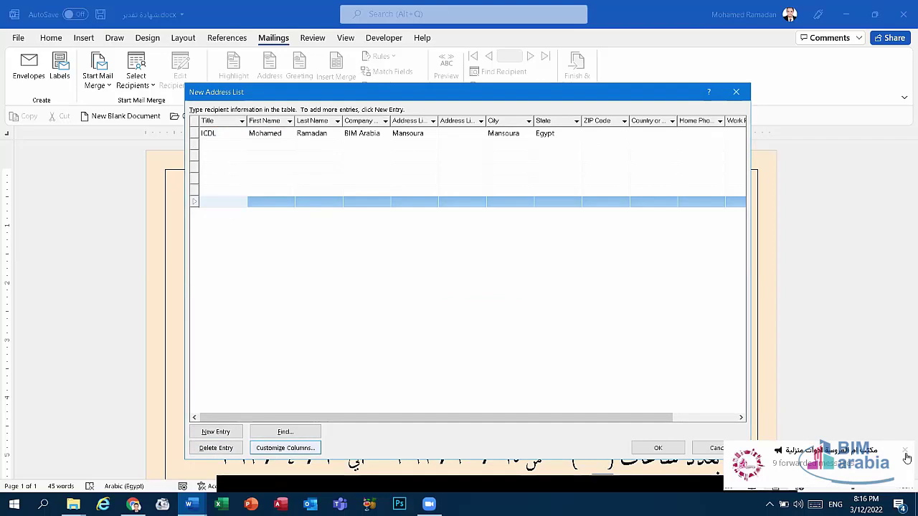
left_click(216, 448)
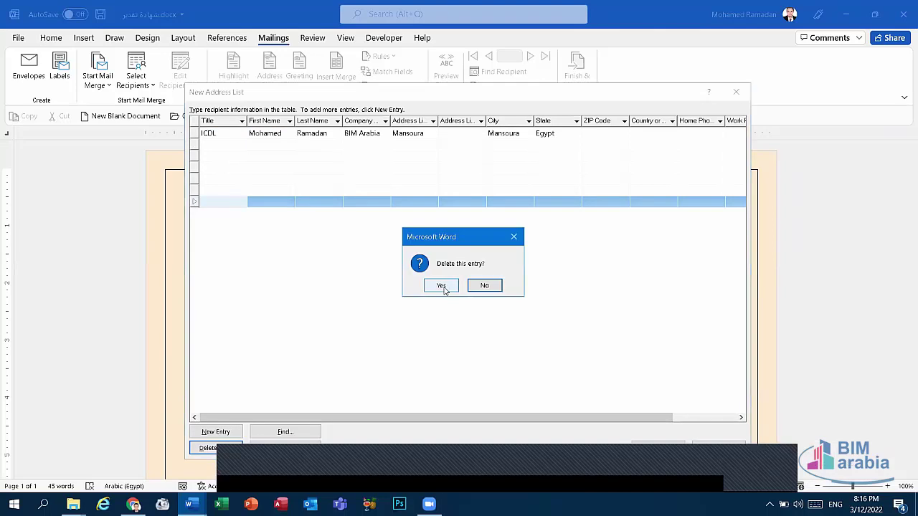
left_click(441, 285)
left_click(208, 449)
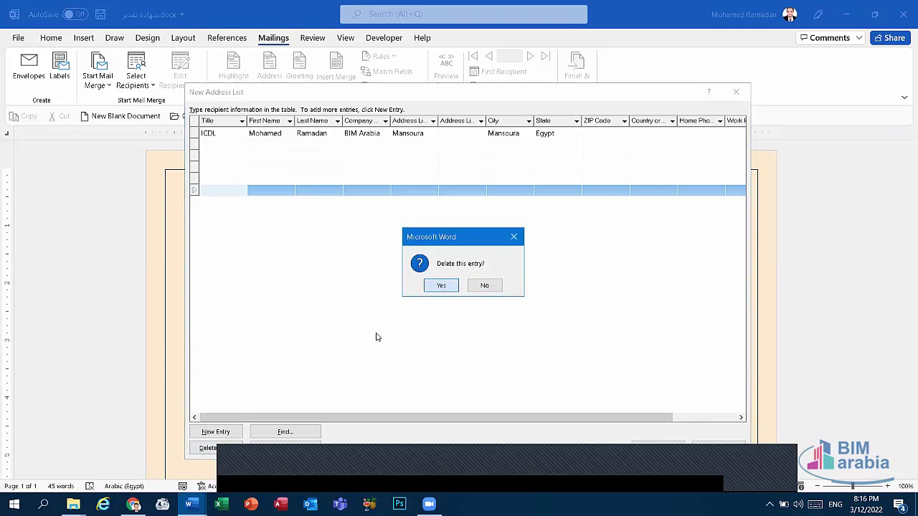
key("Return")
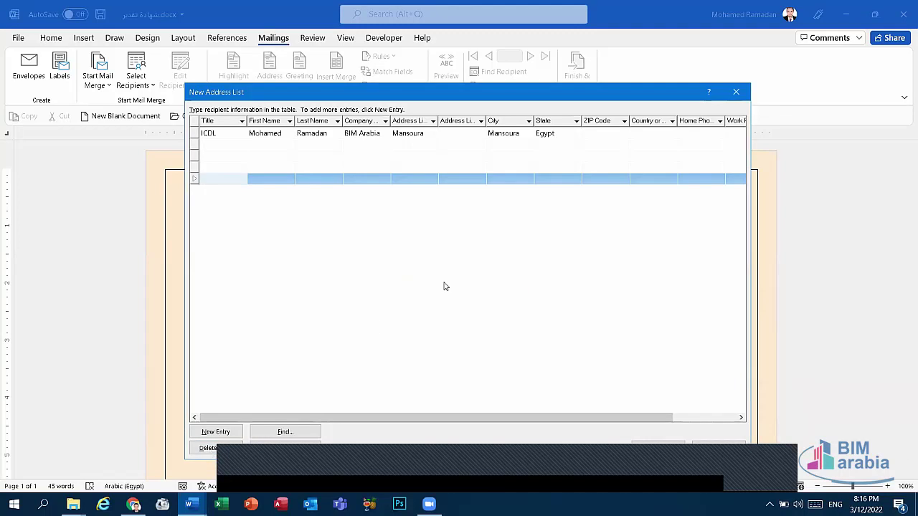
left_click(216, 447)
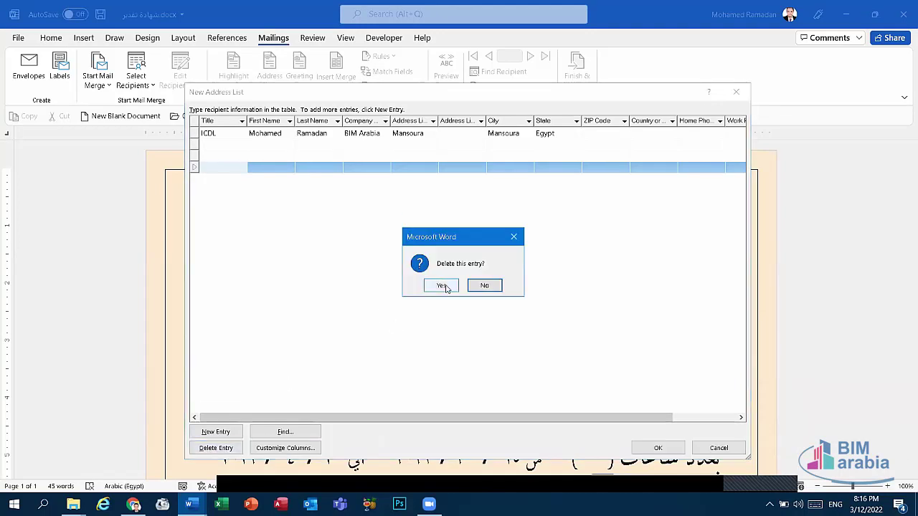
left_click(443, 287)
left_click(219, 448)
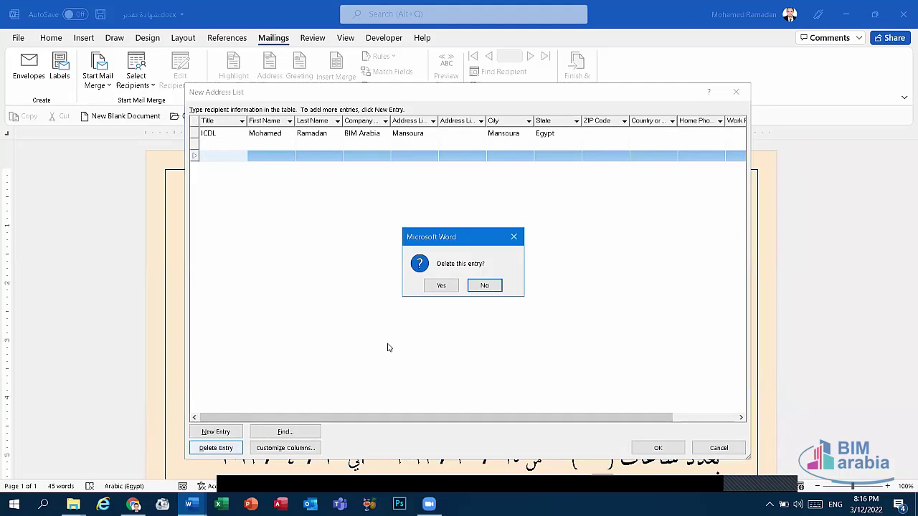
left_click(454, 285)
left_click(216, 448)
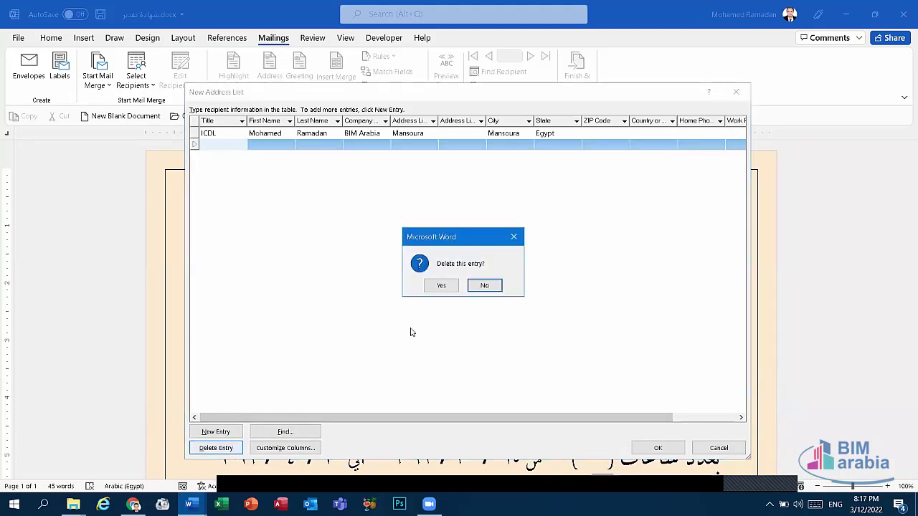
left_click(441, 286)
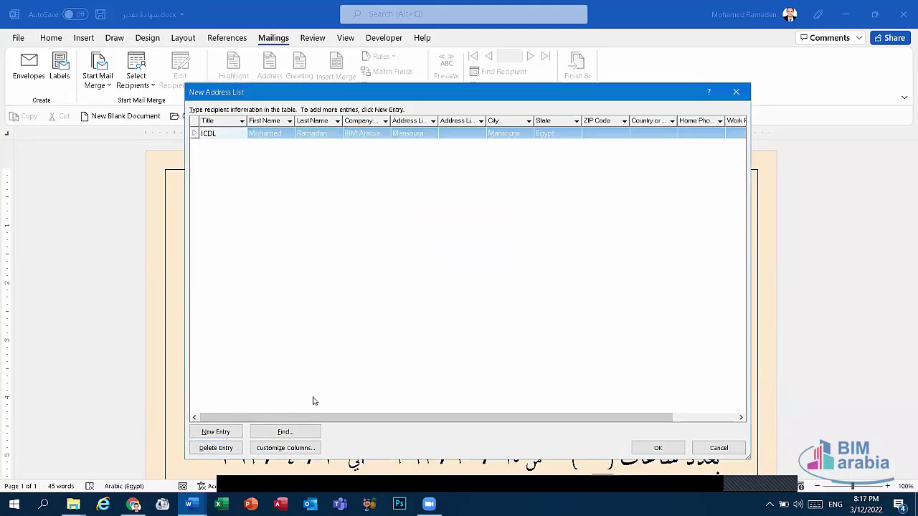
Search the address list for the recipient's name across all fields, which finds no matching entry.
left_click(285, 432)
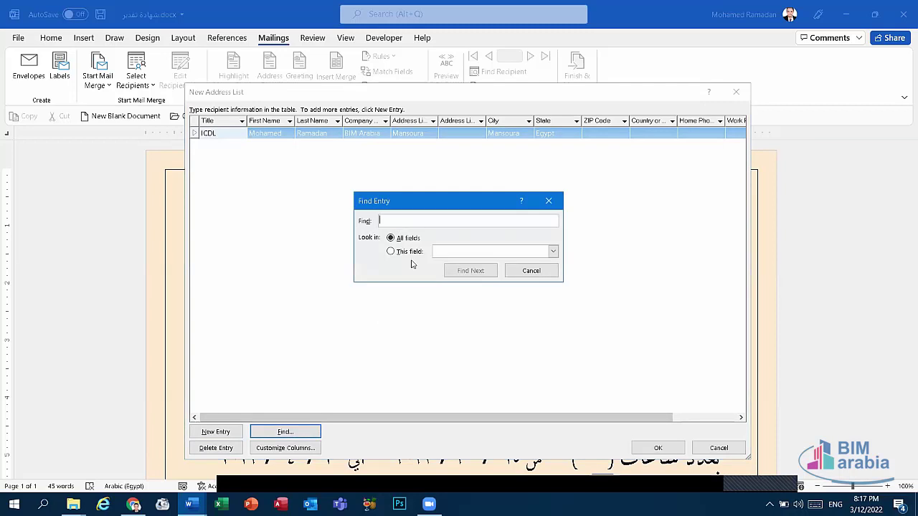
type("Mohamed")
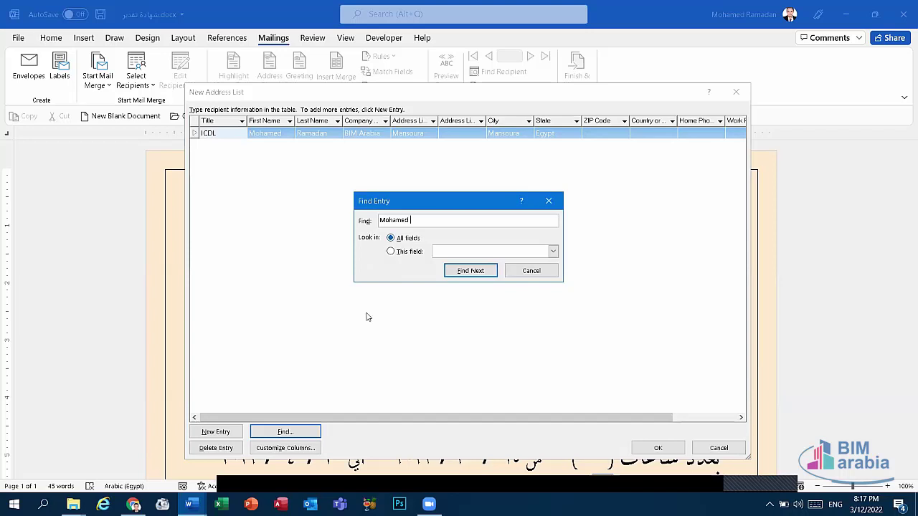
left_click(473, 272)
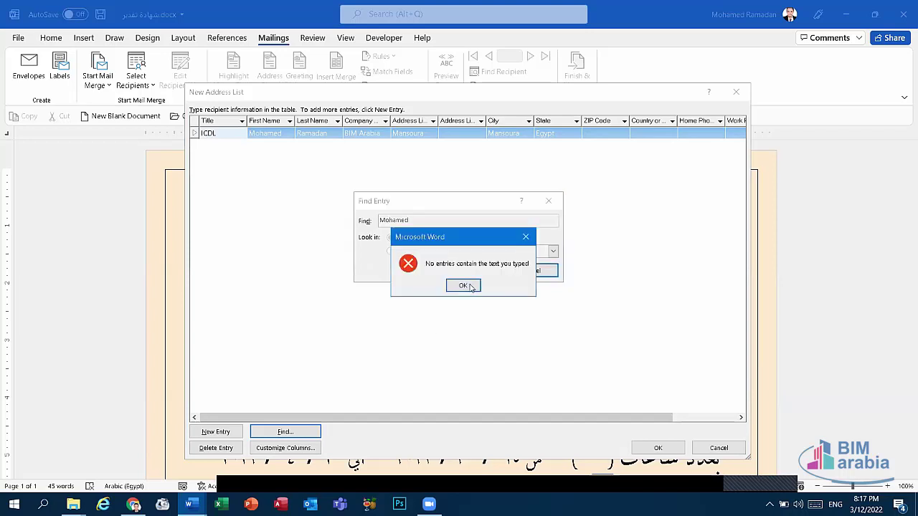
left_click(464, 285)
type("Ramada")
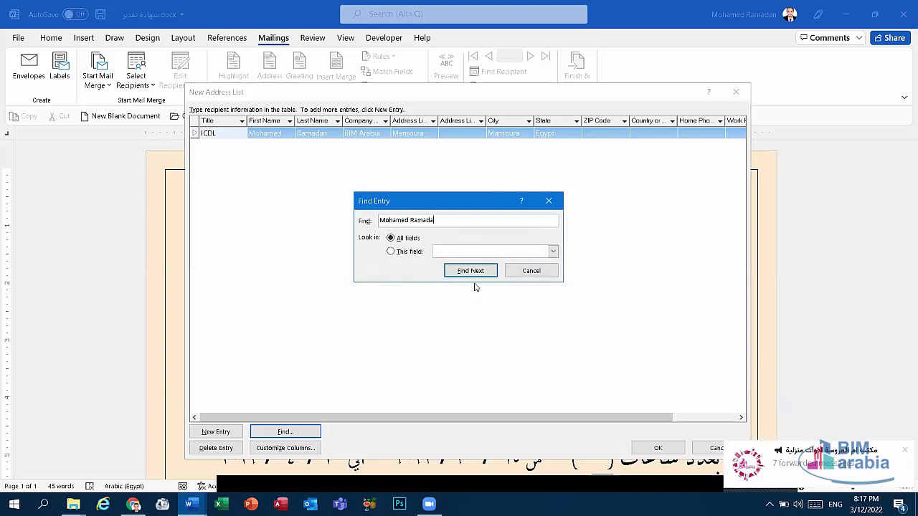
type("n")
left_click(464, 273)
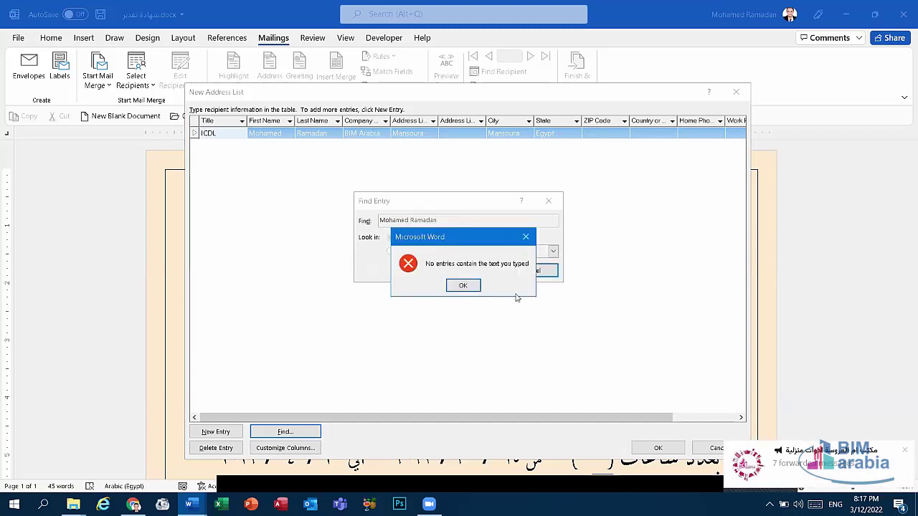
left_click(464, 287)
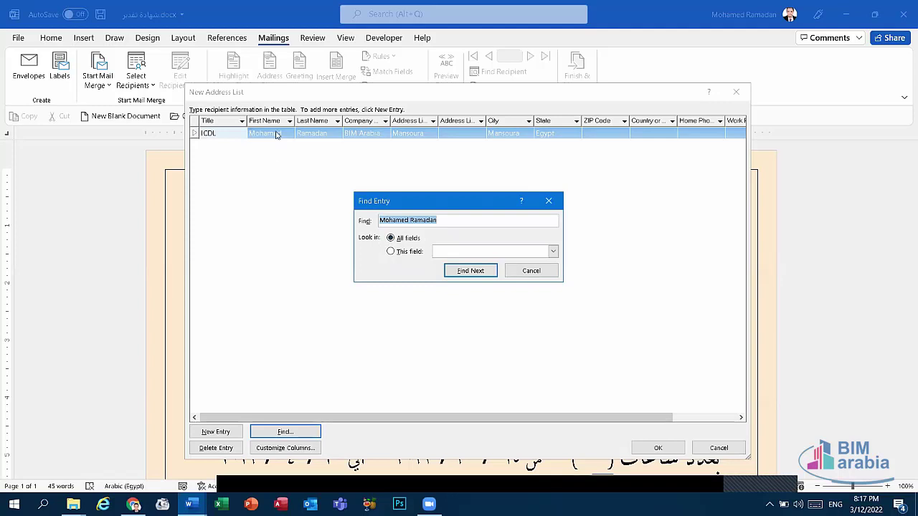
Limit the search to the First Name field, trim the text to the first name, and search again.
left_click(398, 252)
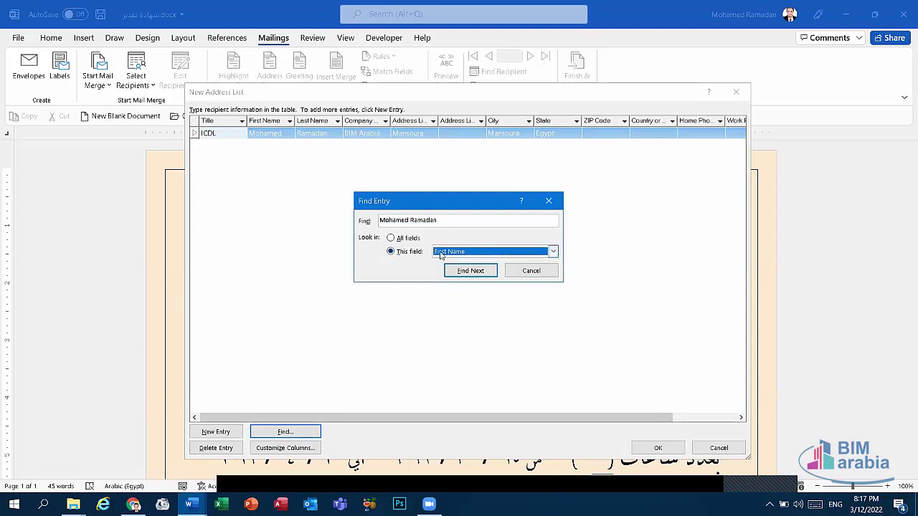
left_click(441, 255)
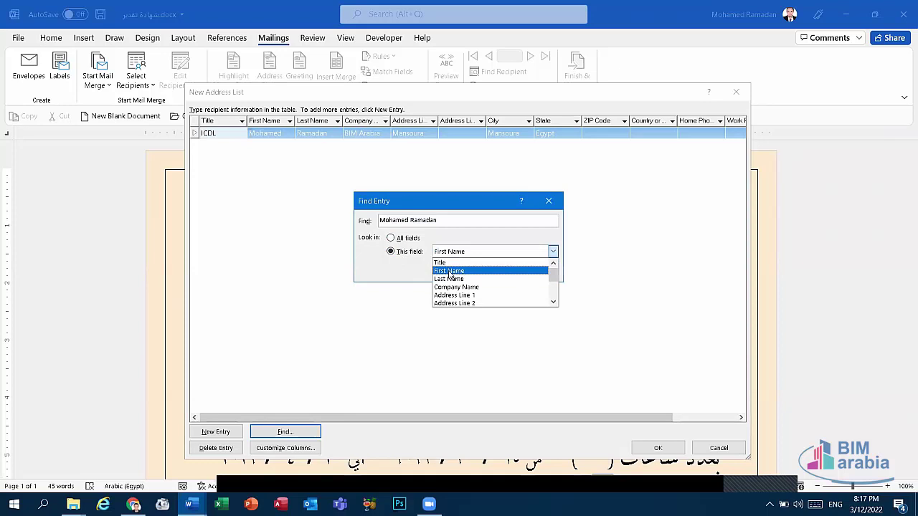
left_click(449, 273)
left_click_drag(437, 221, 412, 220)
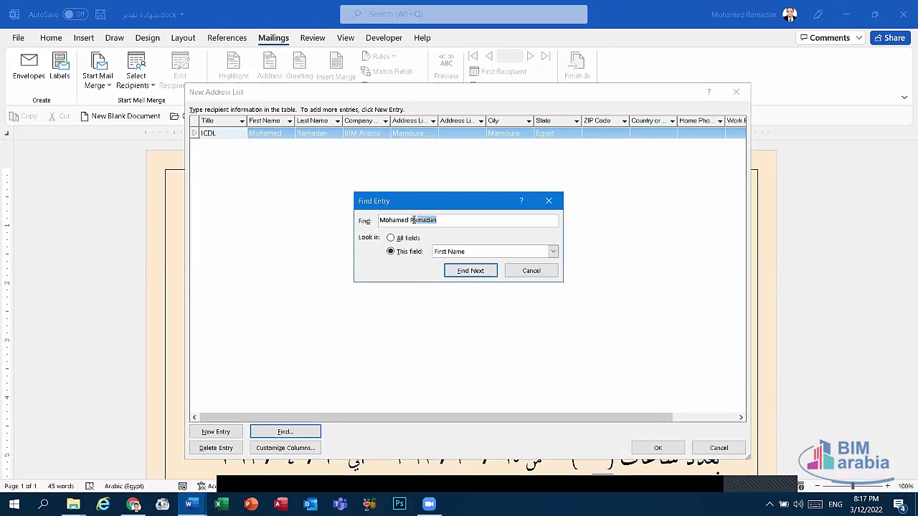
key("BackSpace")
key("BackSpace")
left_click(472, 276)
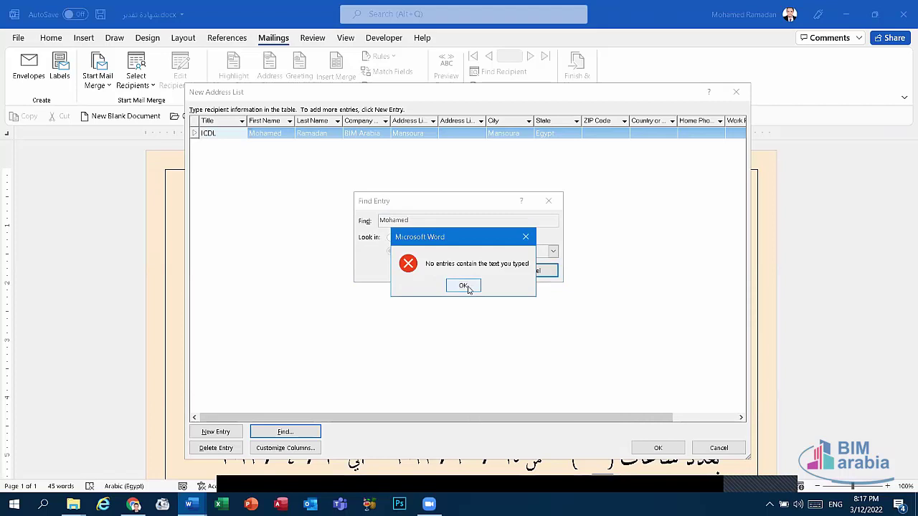
left_click(464, 286)
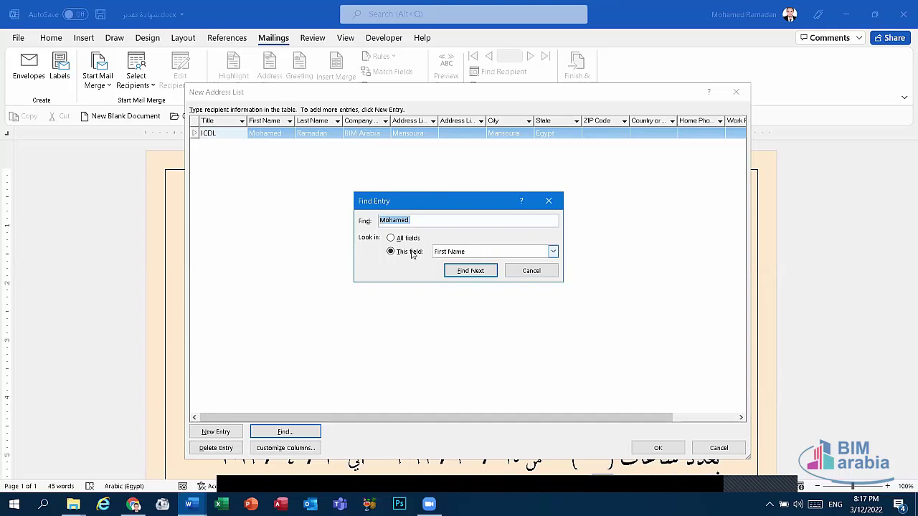
Keep First Name as the searched field and close Find Entry.
left_click(553, 251)
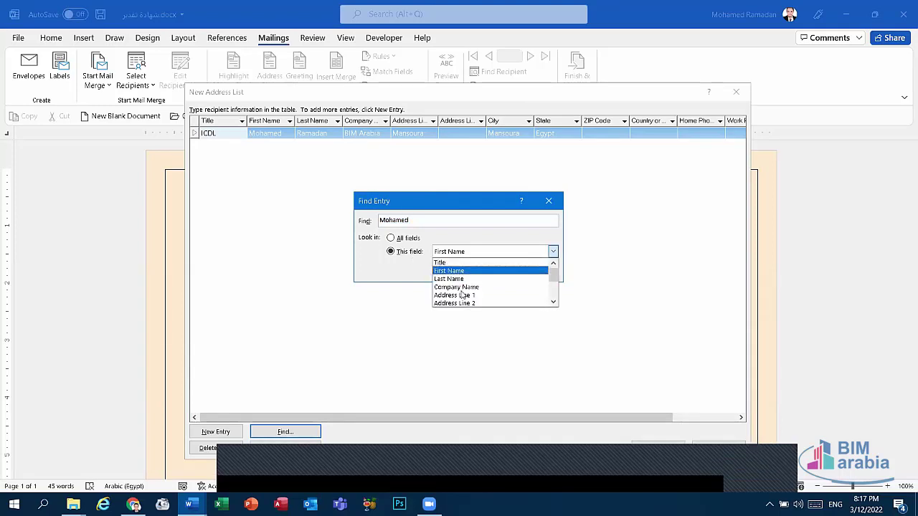
left_click(463, 229)
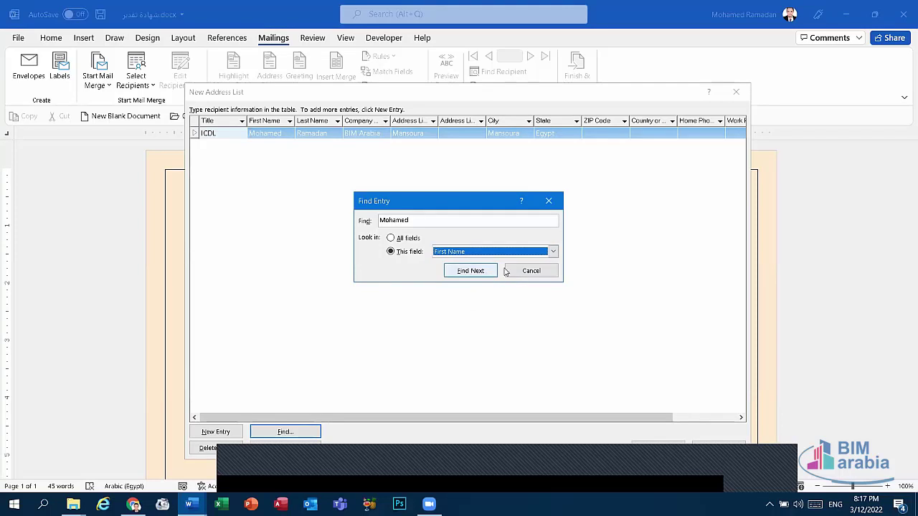
left_click(531, 270)
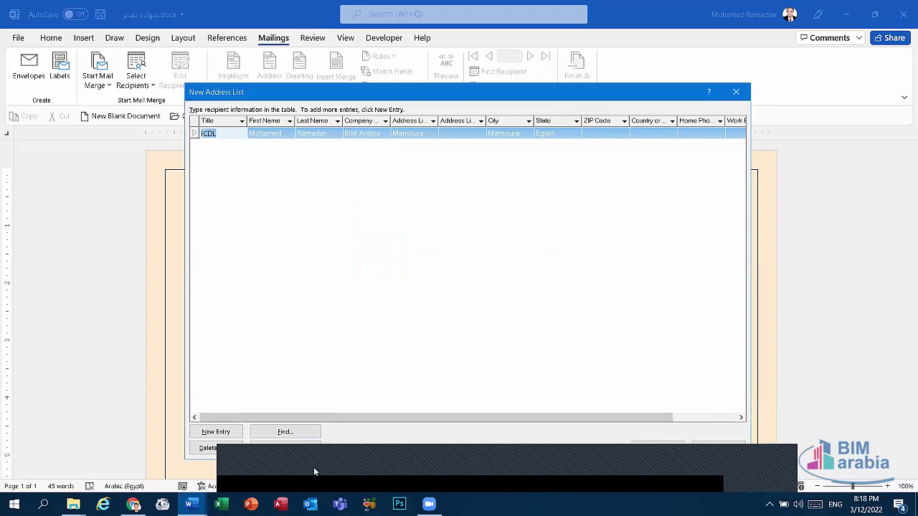
In Customize Address List, delete the Title and Address Line 2 fields, confirming each deletion.
left_click(285, 449)
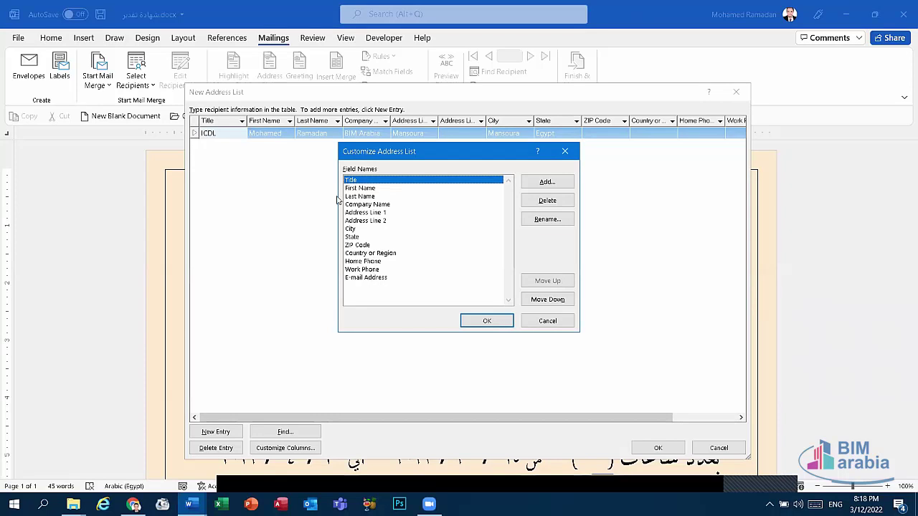
left_click(547, 201)
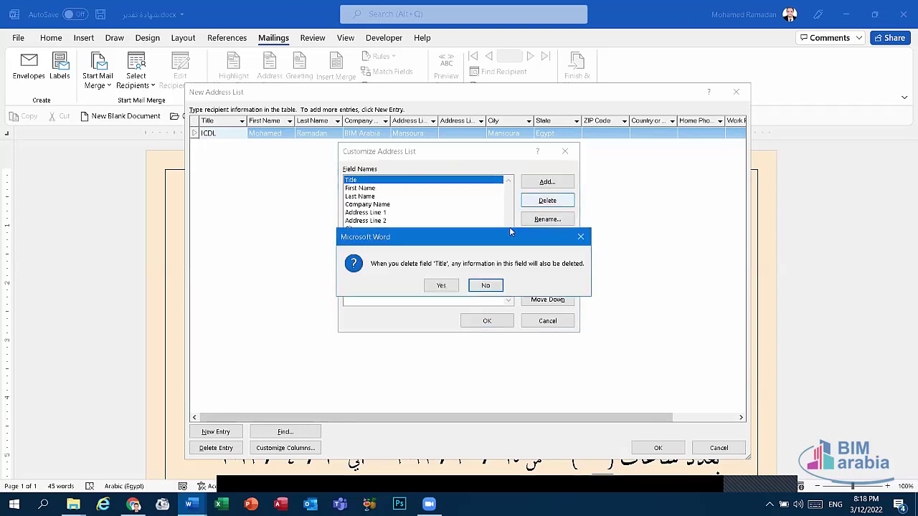
left_click(439, 285)
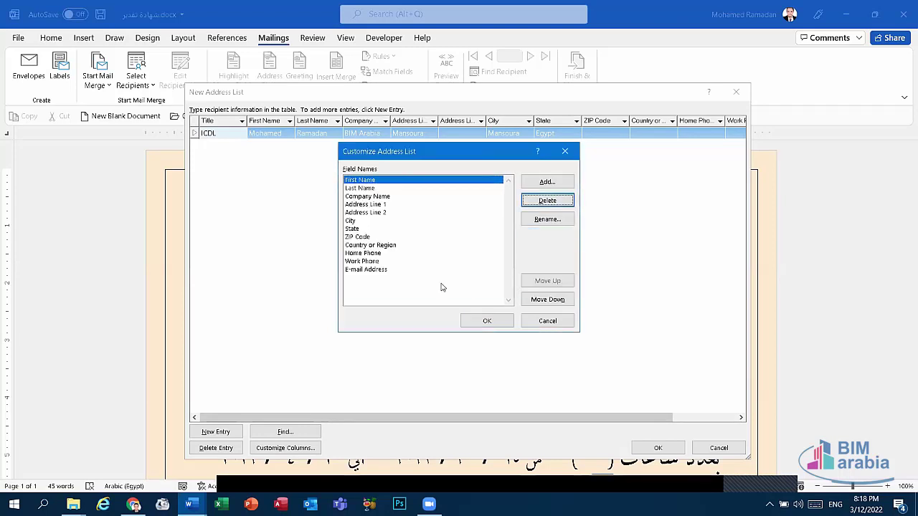
left_click(375, 213)
left_click(547, 201)
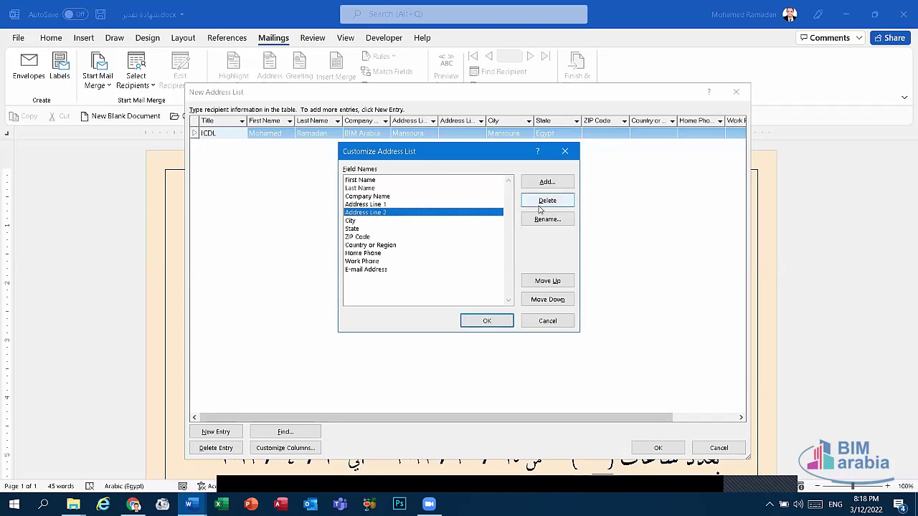
left_click(441, 285)
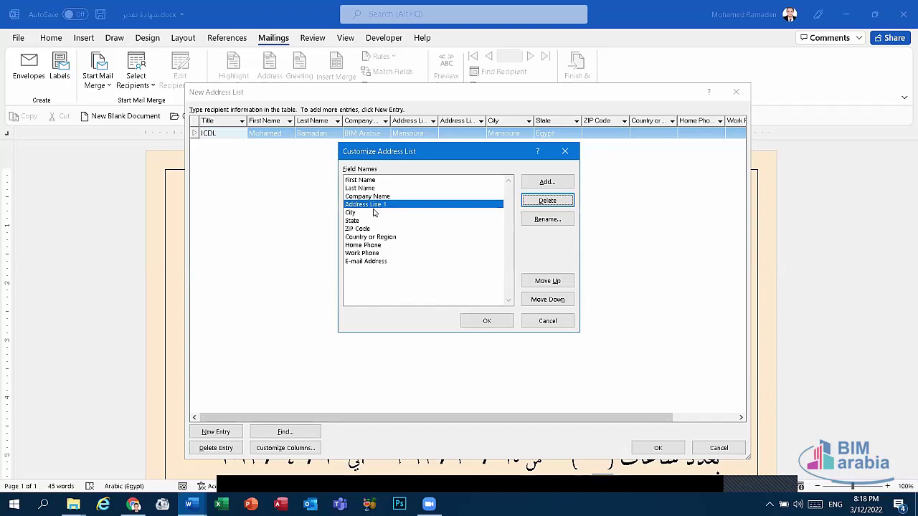
Rename the Address Line 1 field to 'Address'.
left_click(547, 219)
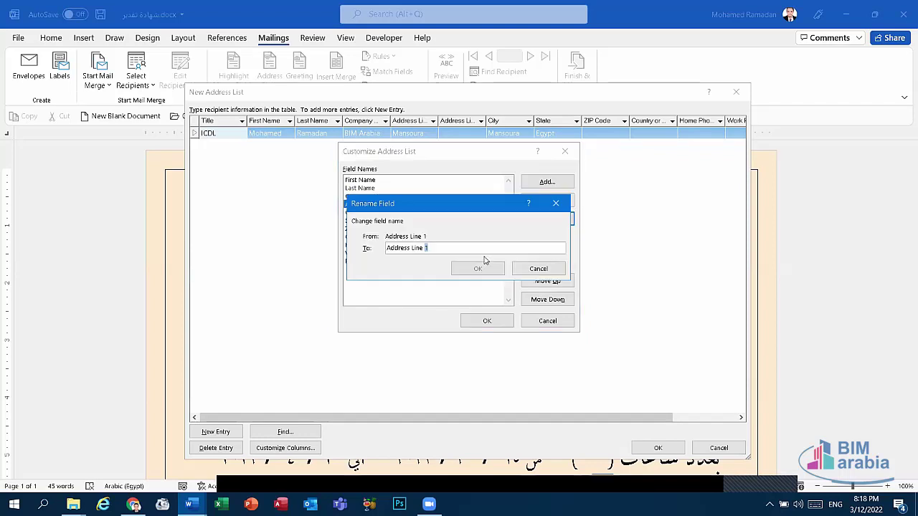
key("BackSpace")
key("BackSpace")
key("BackSpace")
key("BackSpace")
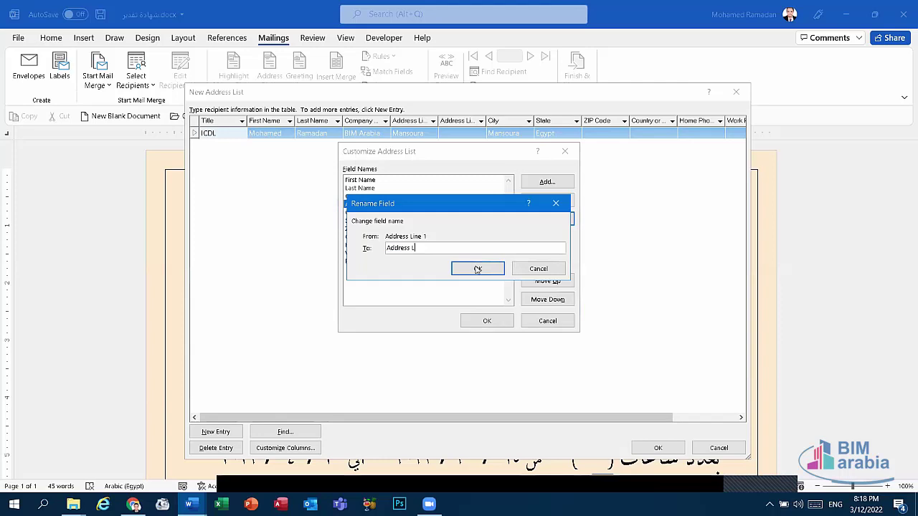
key("BackSpace")
key("BackSpace")
key("BackSpace")
key("Return")
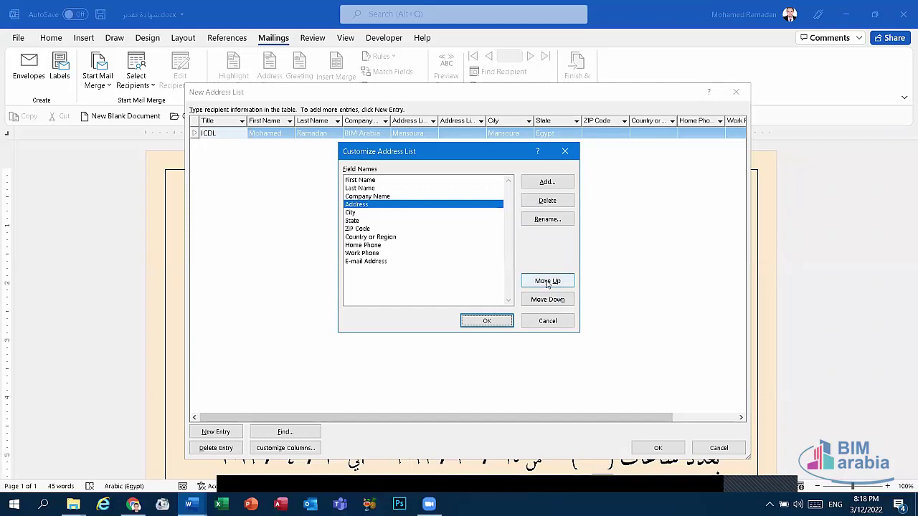
Reorder the fields so Address sits just below Country or Region, above Home Phone.
left_click(547, 281)
left_click(547, 282)
left_click(547, 281)
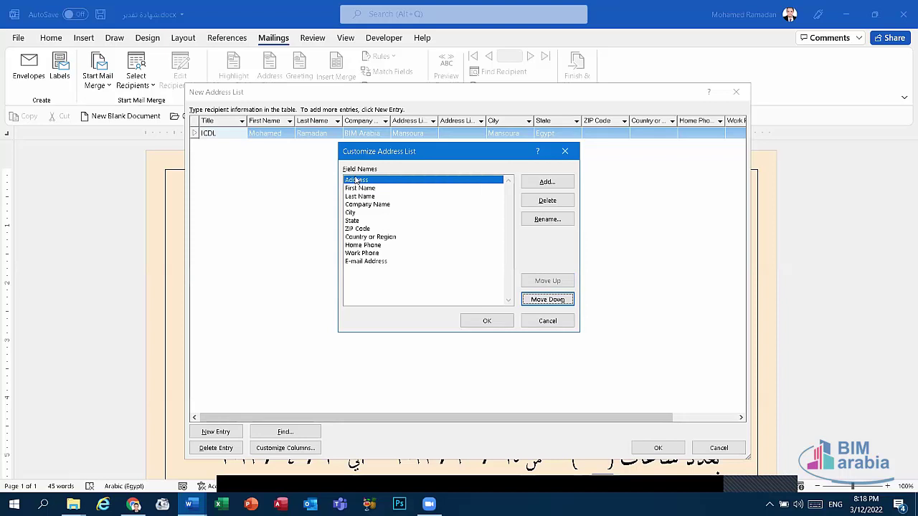
left_click(547, 300)
left_click(548, 299)
left_click(548, 300)
left_click(548, 300)
left_click(547, 300)
left_click(547, 300)
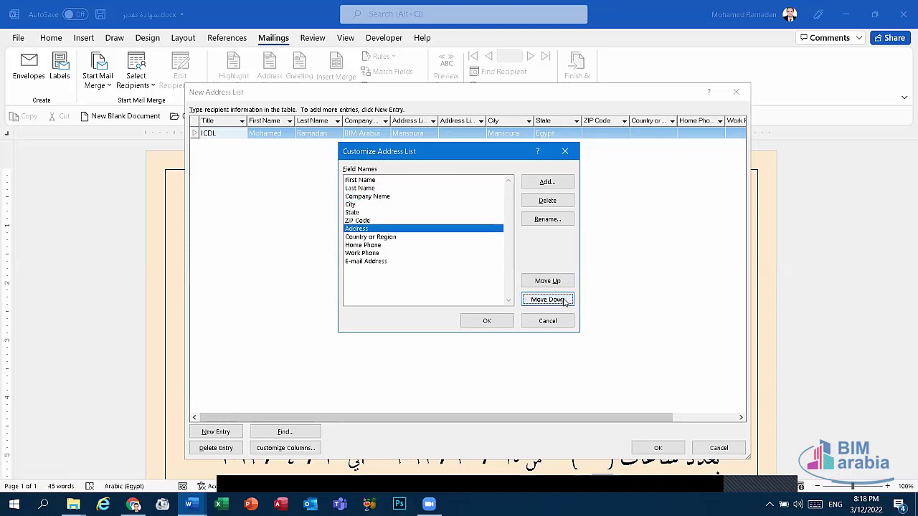
left_click(565, 302)
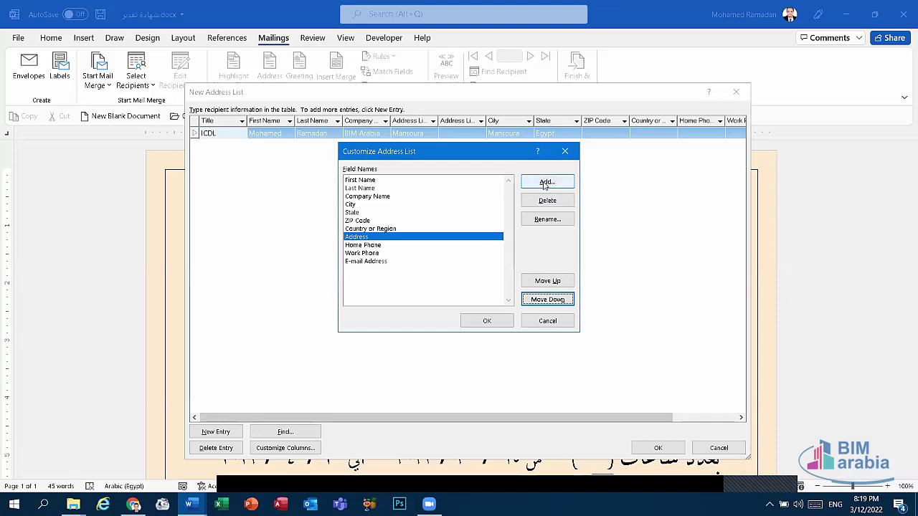
Add a new field named 'Course' to the address list.
left_click(546, 184)
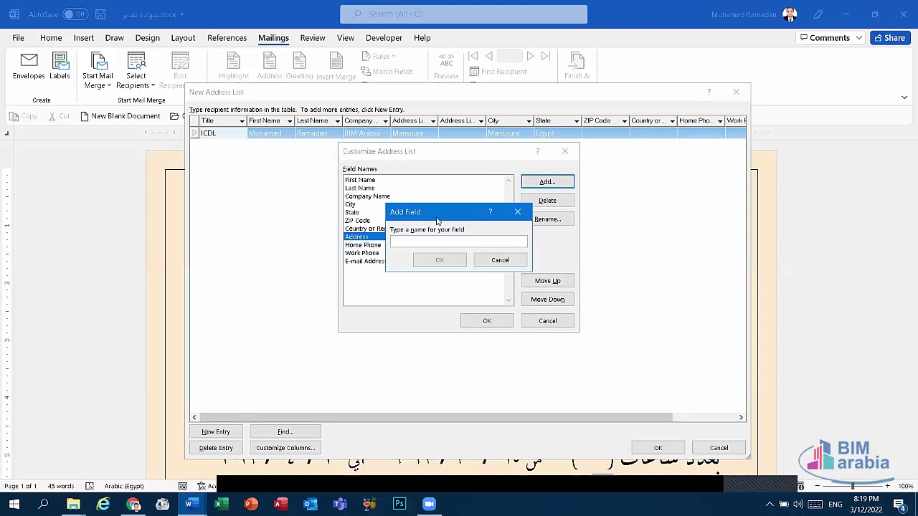
type("Course")
left_click(440, 261)
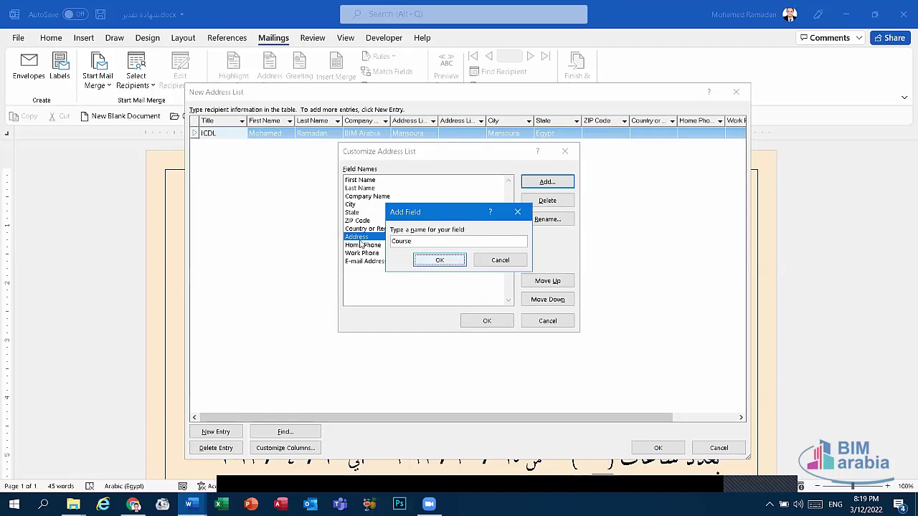
key("Return")
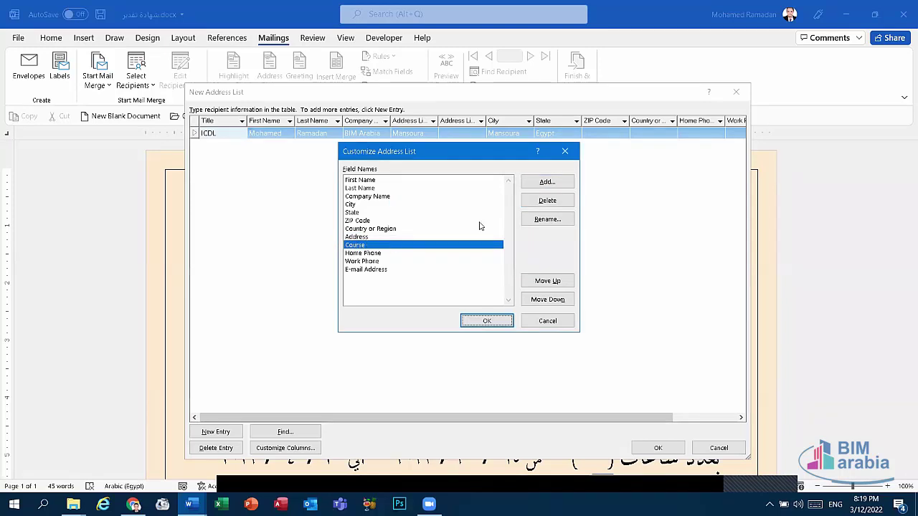
Delete the Course field, cancel both address list dialogs, and bring up the Select Recipients choices.
left_click(549, 203)
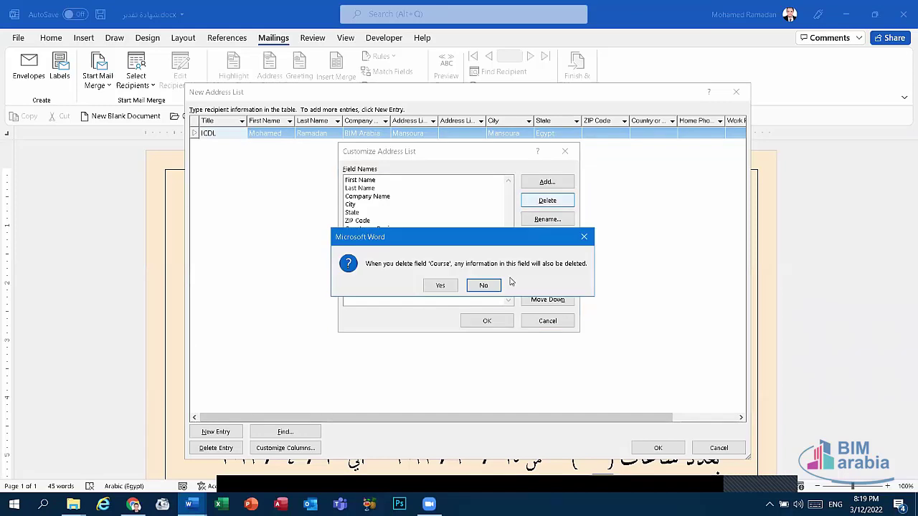
left_click(439, 286)
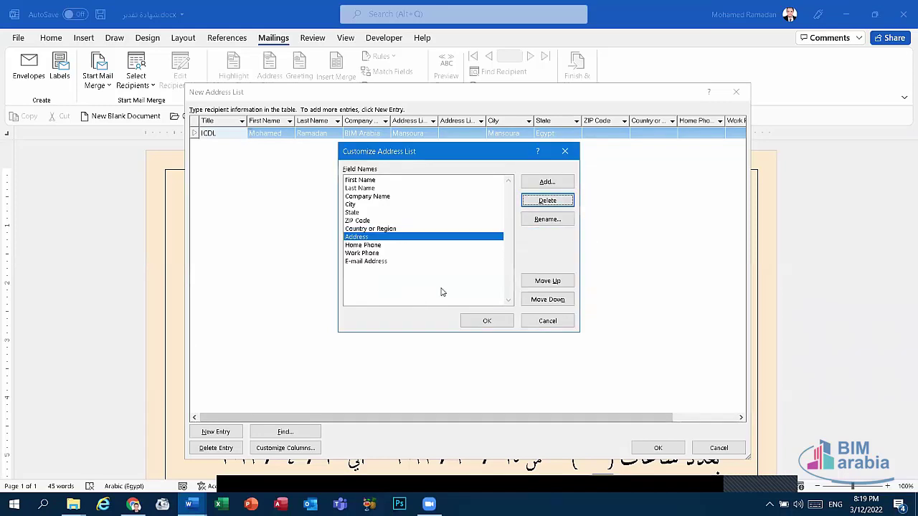
left_click(548, 320)
left_click(719, 447)
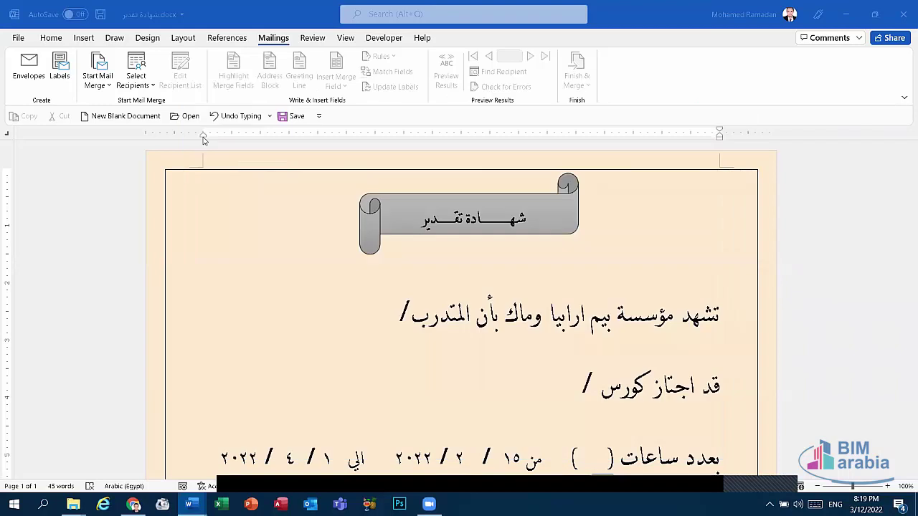
left_click(136, 75)
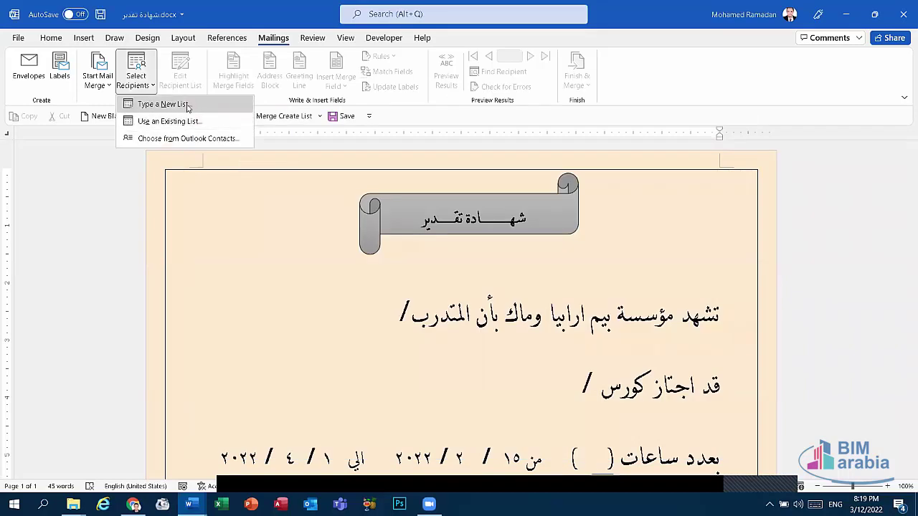
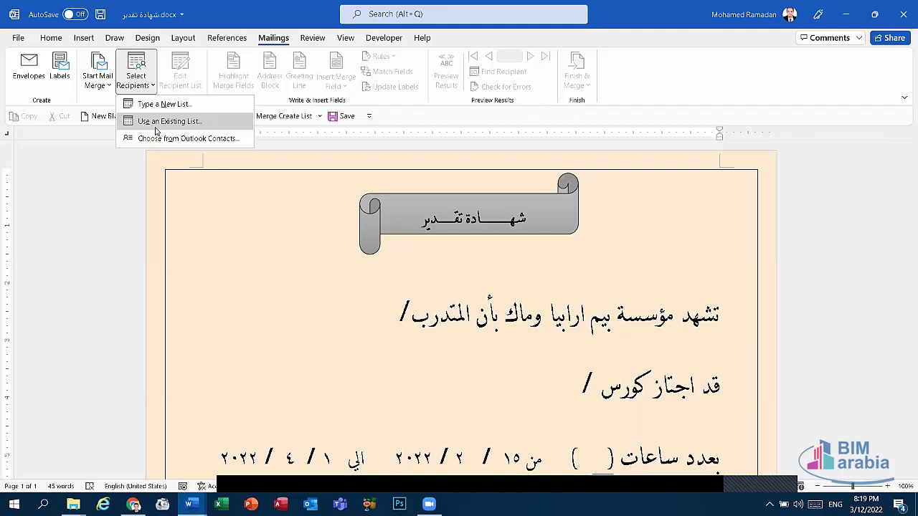
Use an Existing List to open جدول الشهادة.docx from the Desktop as the recipient list.
left_click(162, 165)
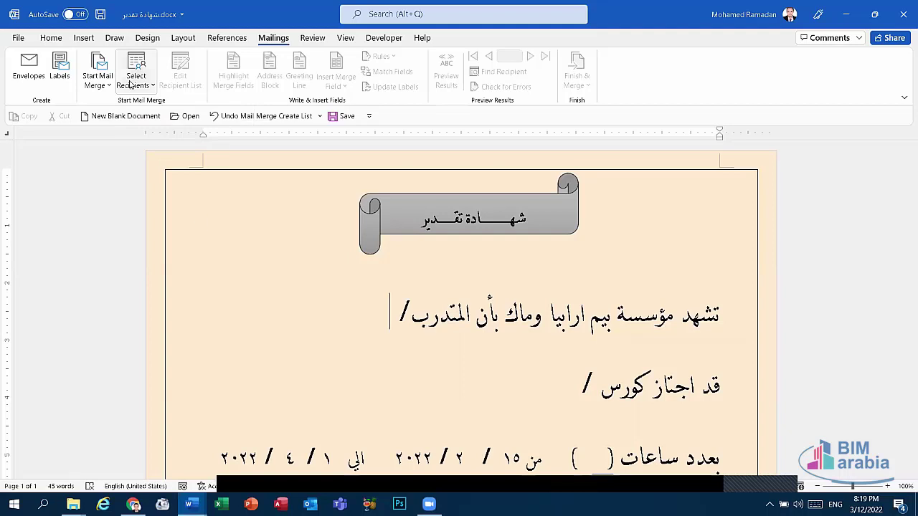
left_click(132, 83)
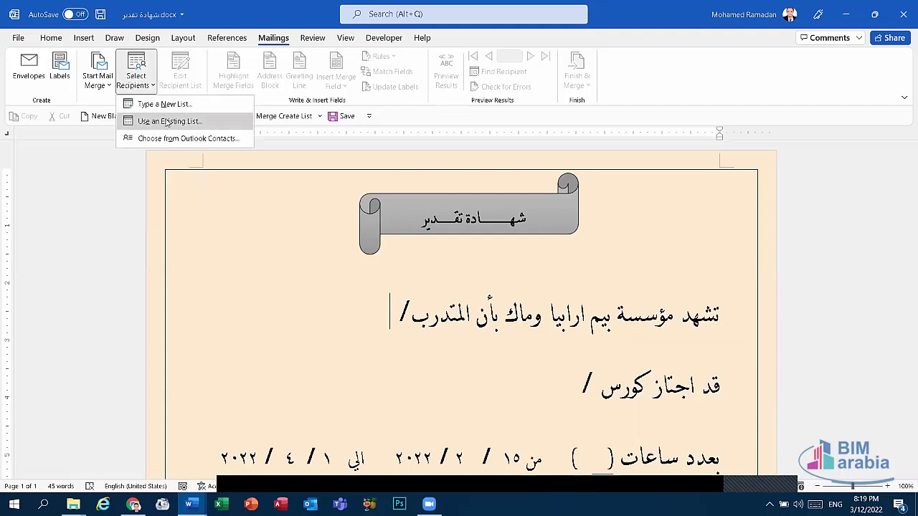
left_click(169, 122)
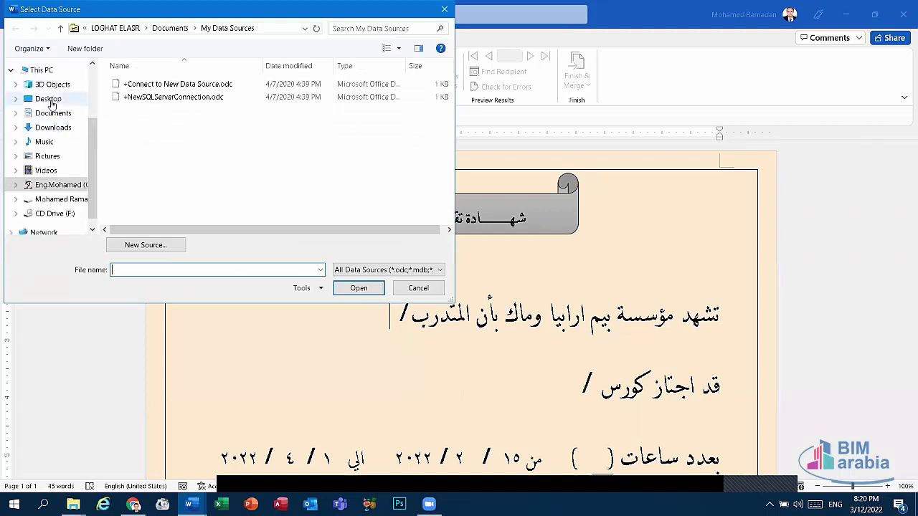
left_click(52, 103)
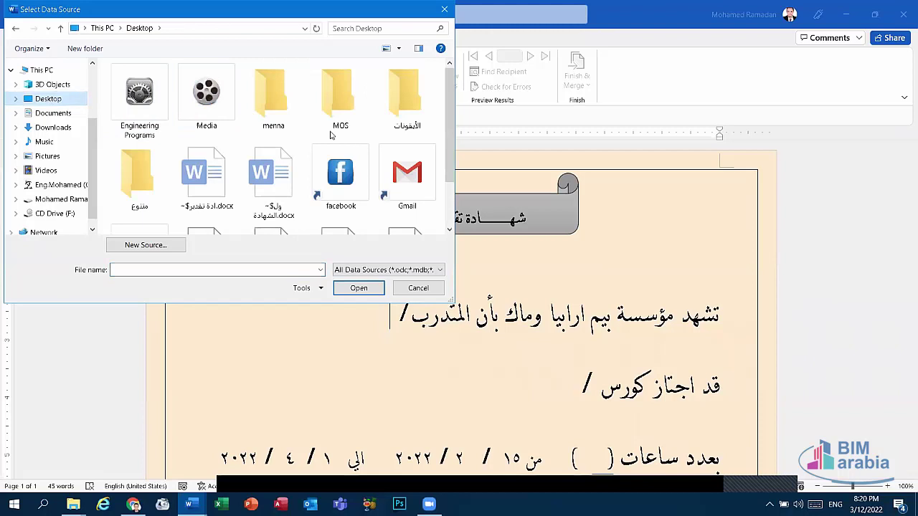
scroll(290, 146, "down", 1)
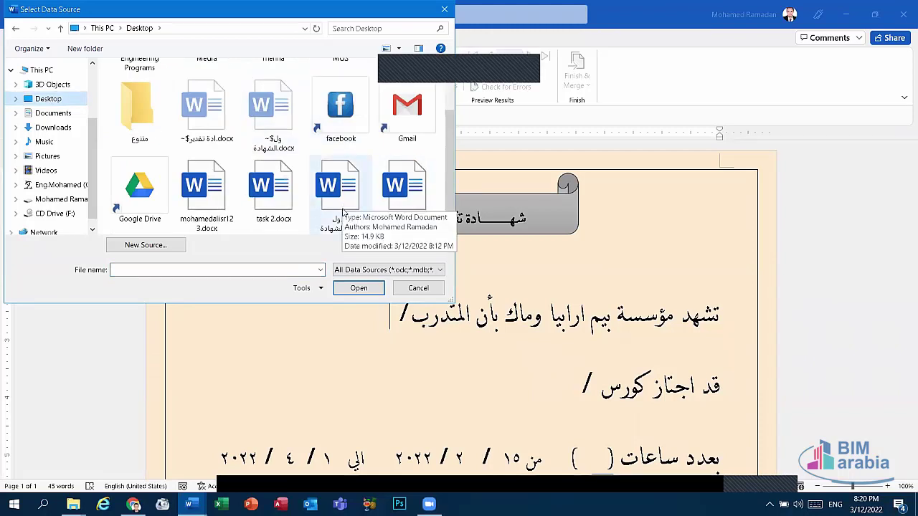
left_click(337, 188)
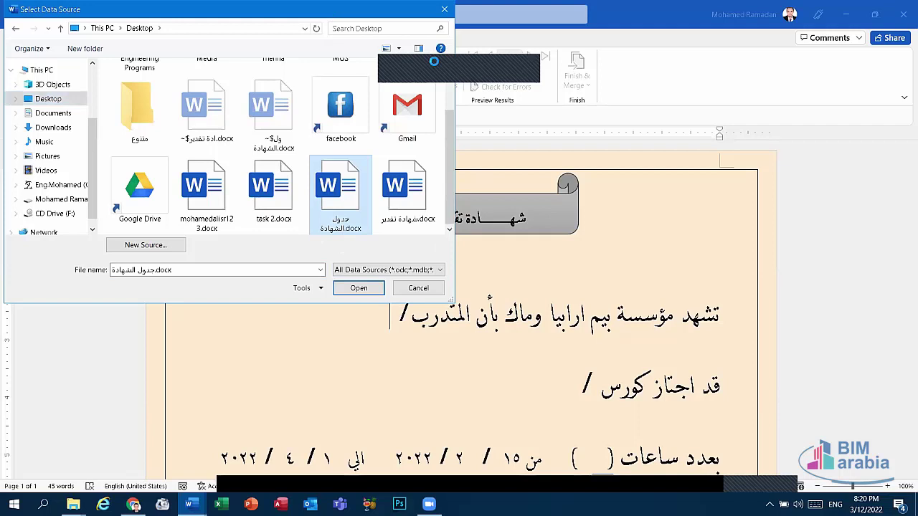
left_click_drag(215, 9, 210, 227)
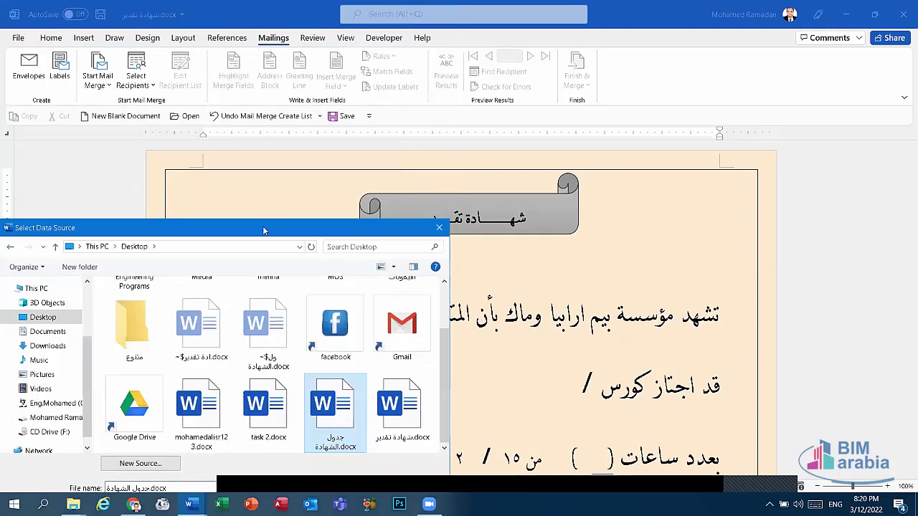
left_click_drag(356, 227, 403, 44)
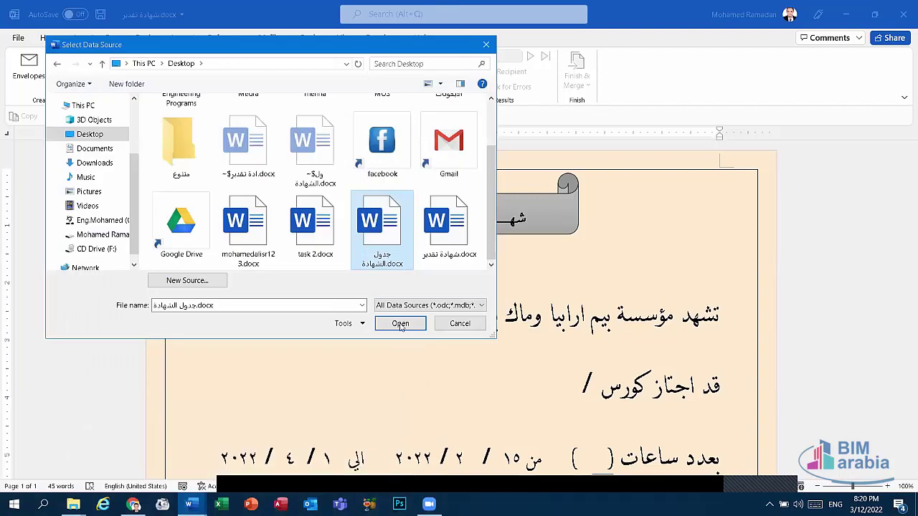
left_click(400, 324)
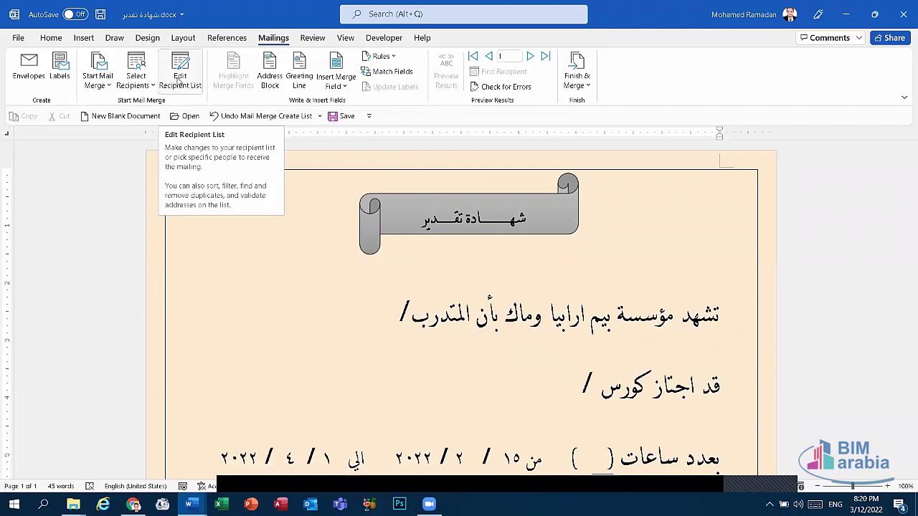
Open the Mail Merge Recipients list and briefly open the data source's record editing form.
left_click(179, 81)
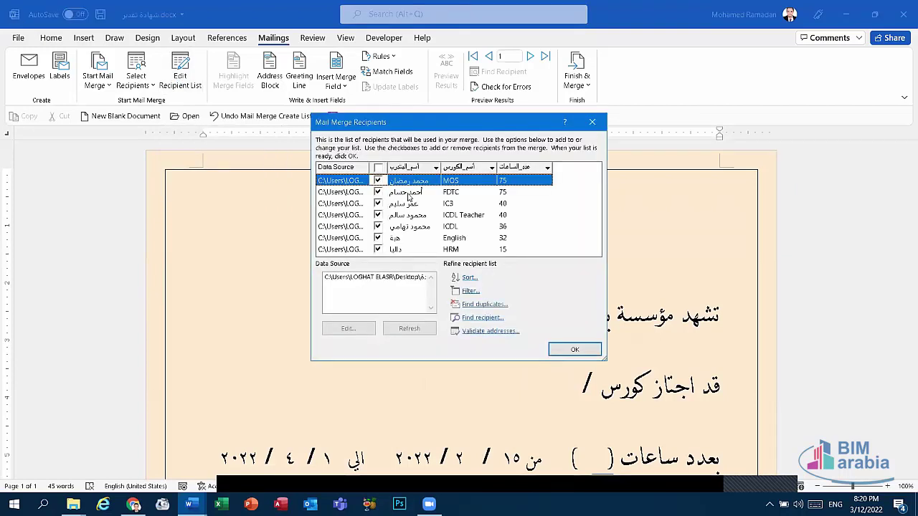
key("Down")
key("Down")
key("Down")
key("Down")
left_click(400, 239)
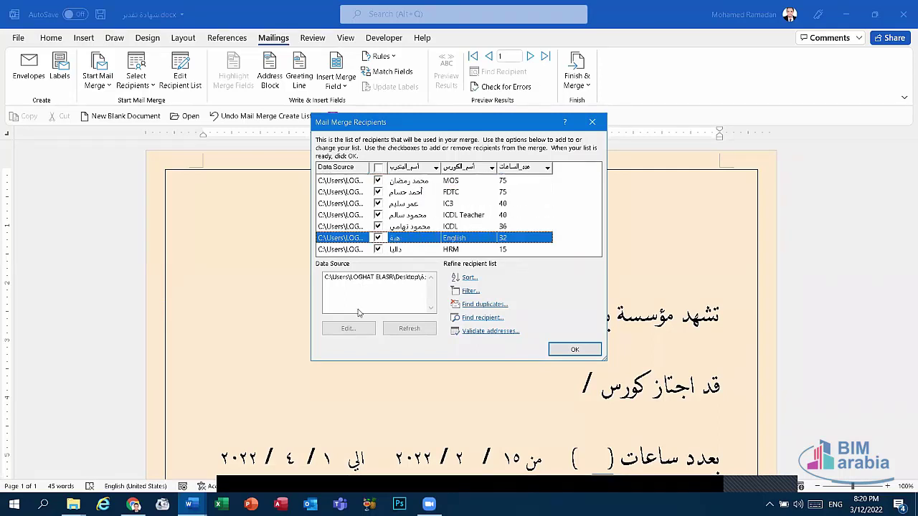
left_click(387, 278)
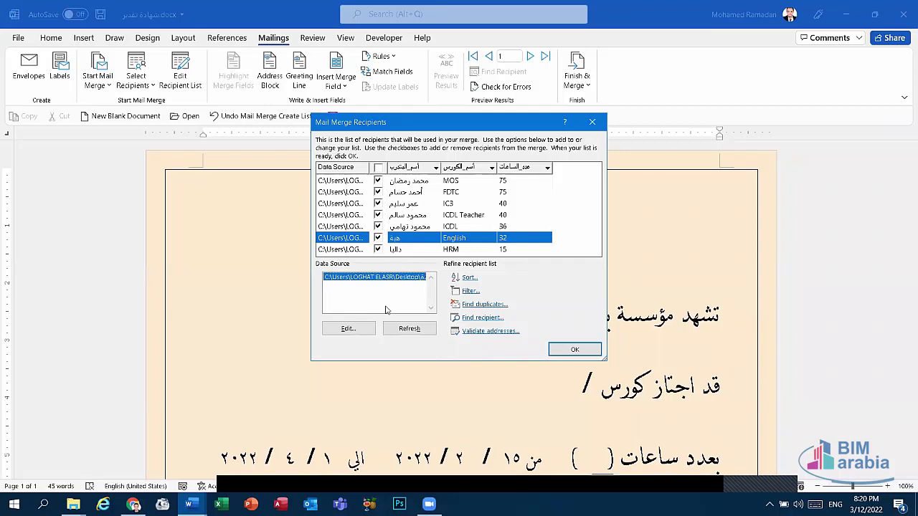
left_click(346, 328)
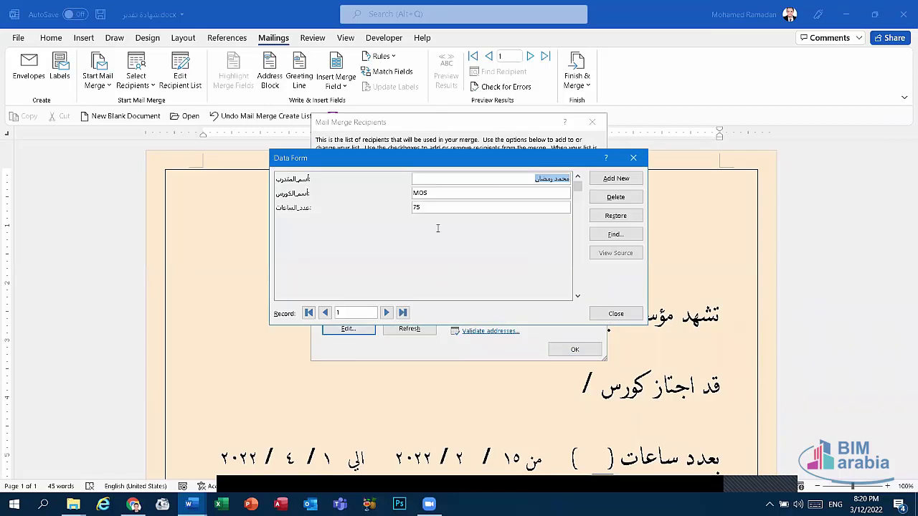
left_click(633, 158)
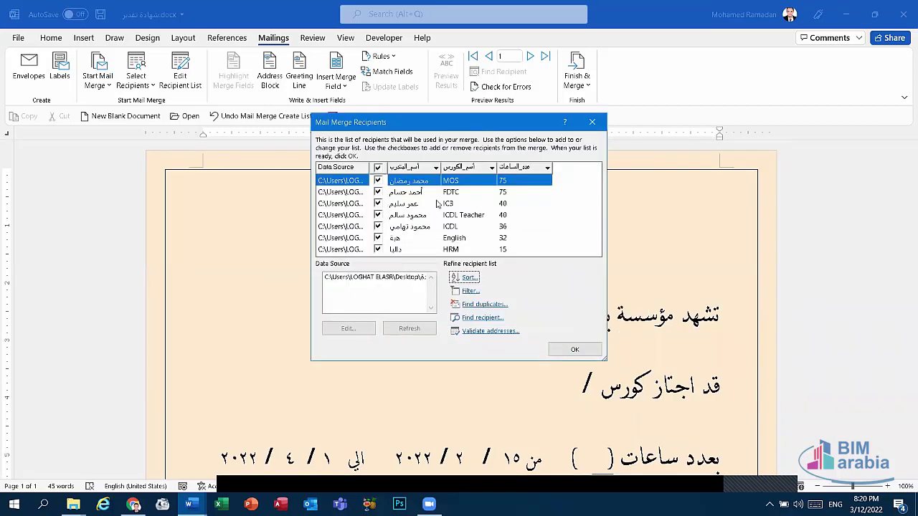
Reopen the record form and step through the recipient records to the last one, then close it.
left_click(413, 185)
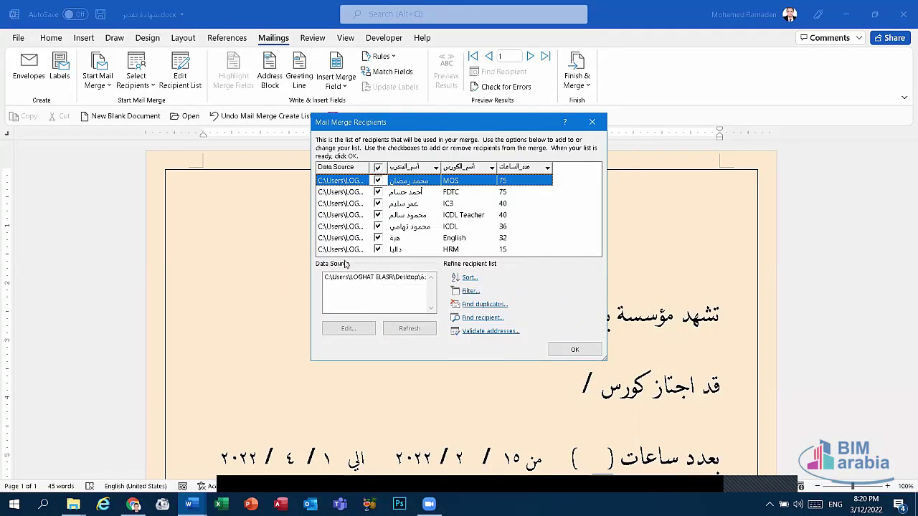
left_click(364, 280)
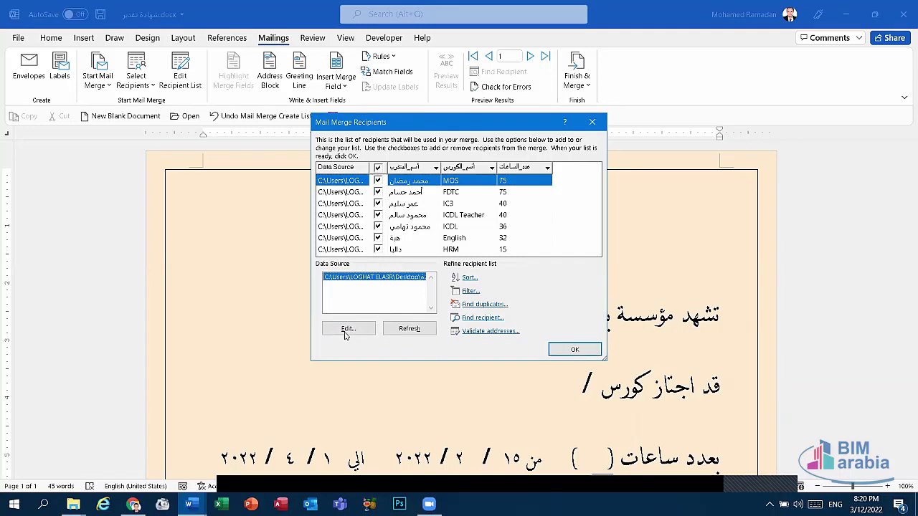
left_click(347, 330)
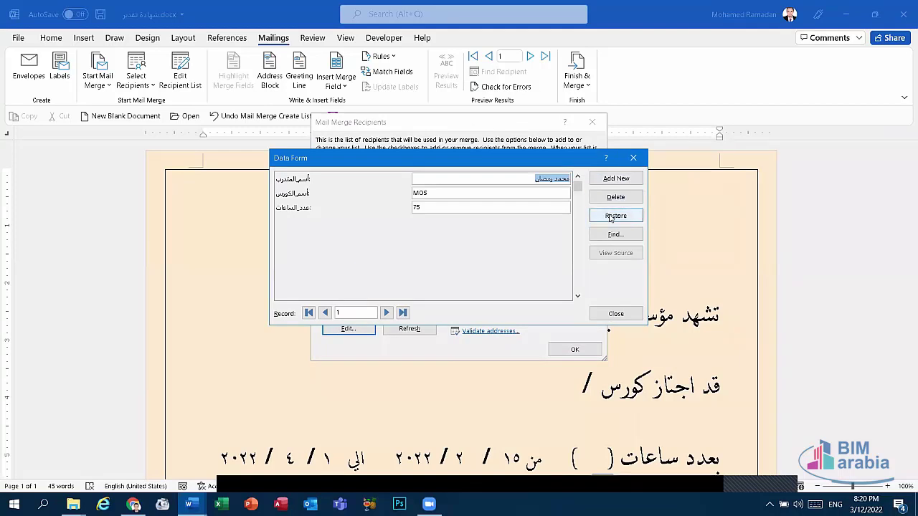
left_click(386, 313)
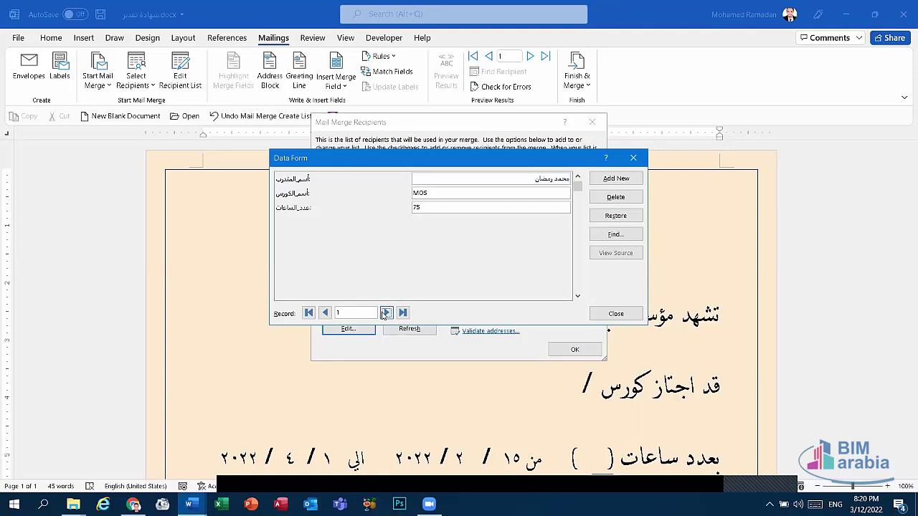
left_click(385, 312)
left_click(386, 313)
left_click(386, 312)
left_click(386, 312)
left_click(386, 313)
left_click(593, 313)
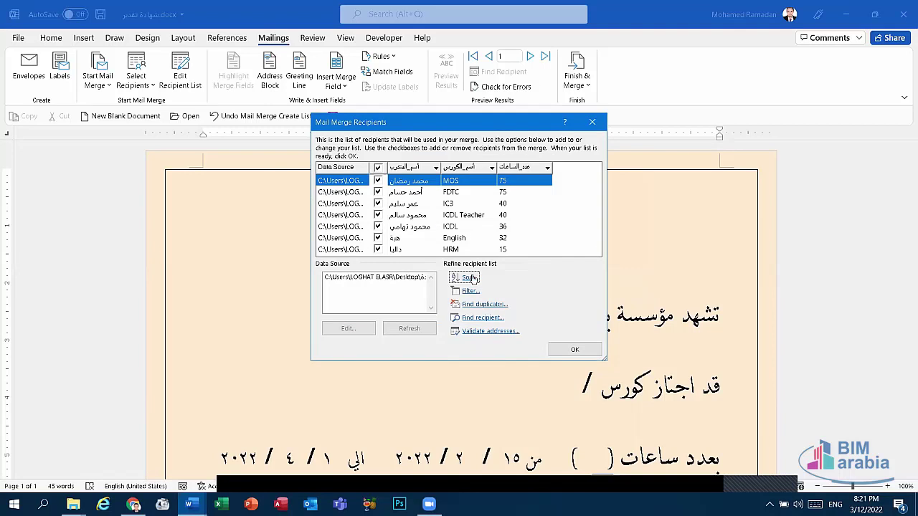
Browse the Sort Records and Filter Records options without applying any sort.
left_click(469, 278)
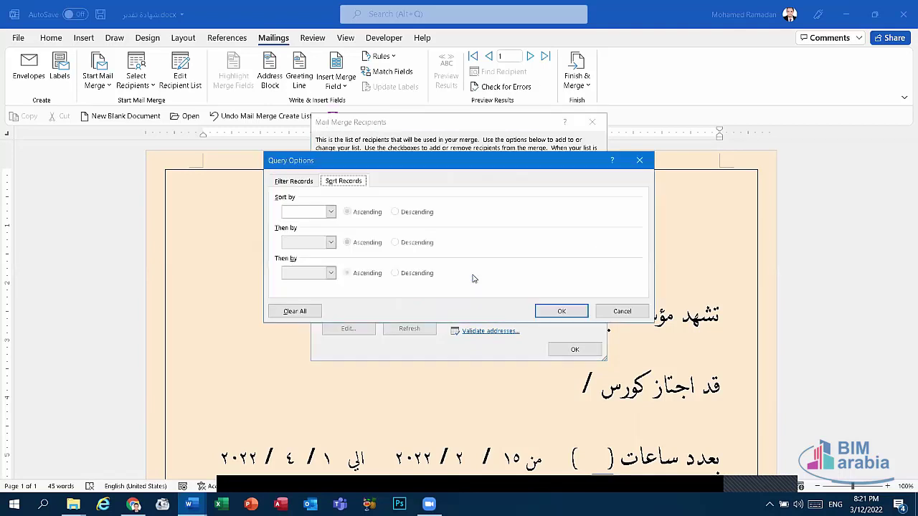
left_click(331, 212)
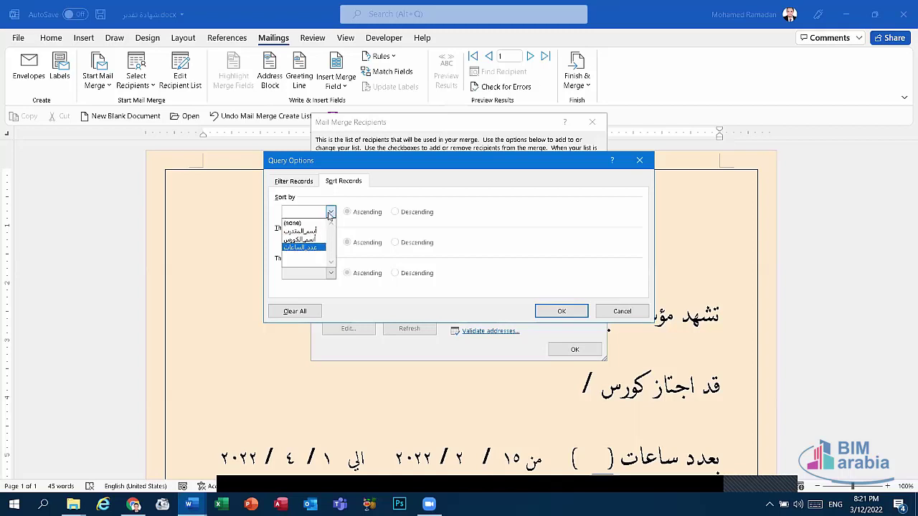
left_click(331, 213)
left_click(293, 181)
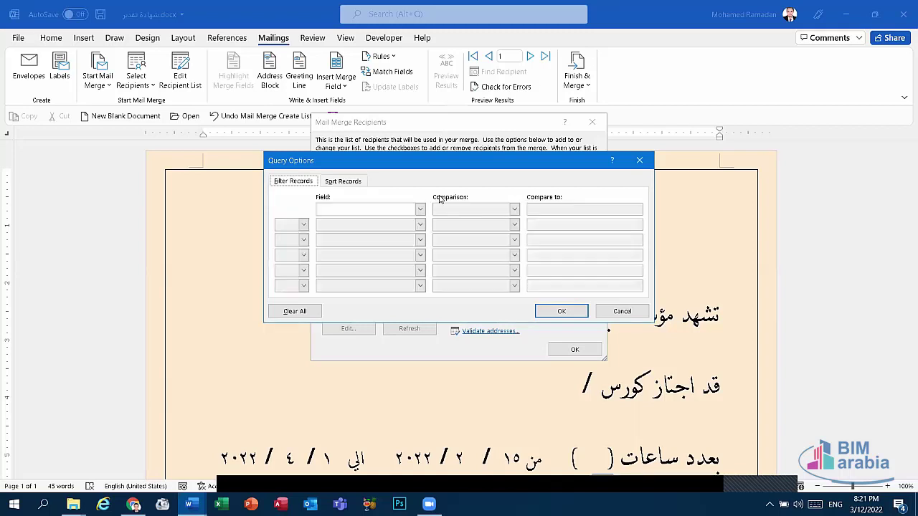
left_click(639, 161)
Try a trainee-name 'Greater than' filter, cancel it, and close the recipient list.
left_click(468, 291)
left_click(362, 209)
left_click(353, 229)
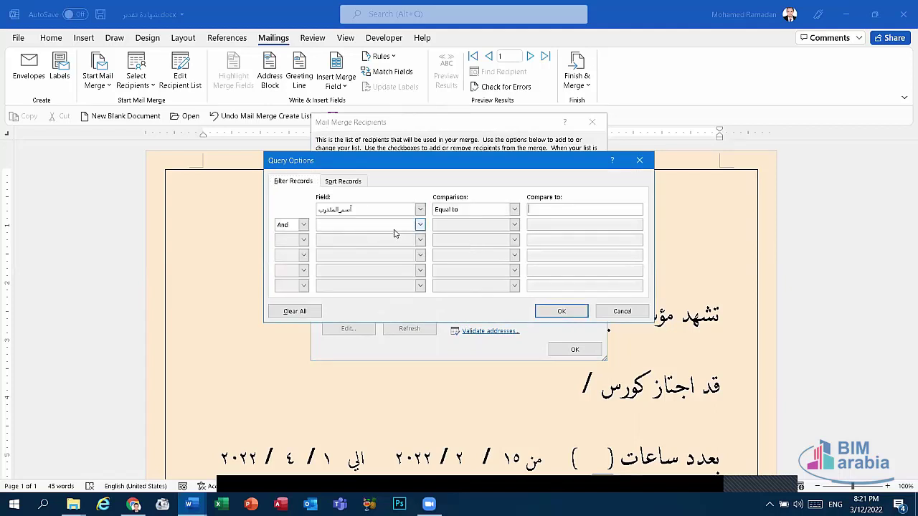
left_click(470, 209)
left_click(463, 246)
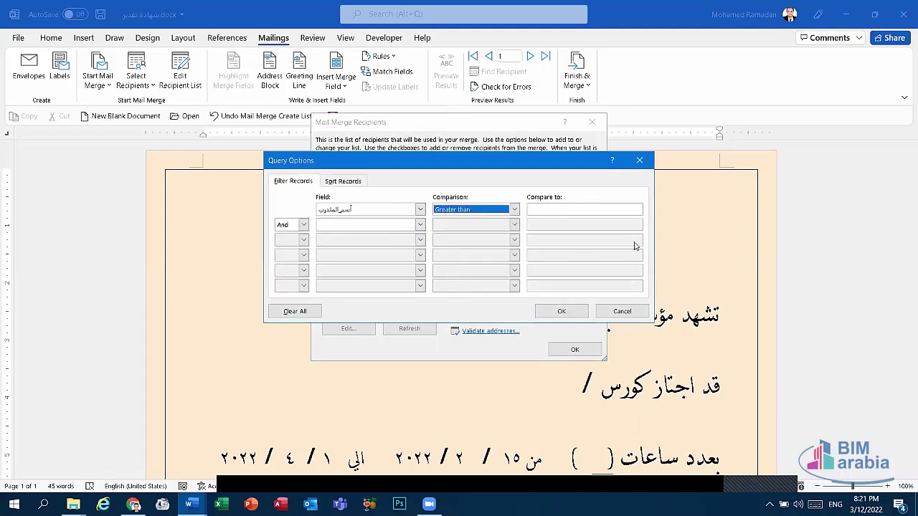
left_click(639, 160)
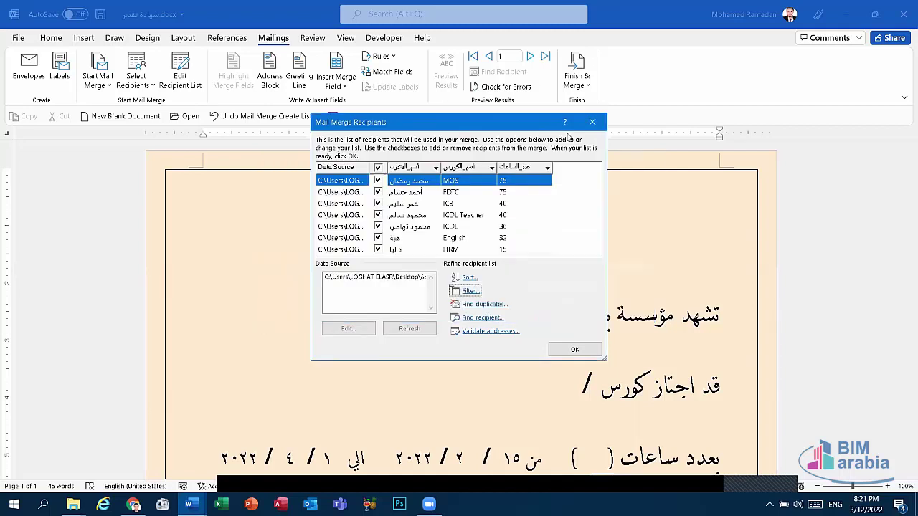
left_click(592, 122)
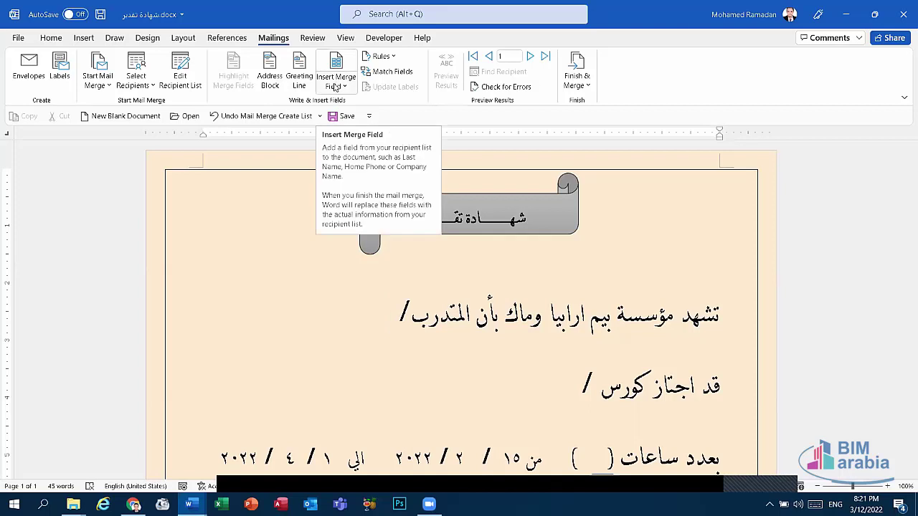
Insert the «أسم_المدرب» merge field after 'المتدرب /'.
left_click(334, 87)
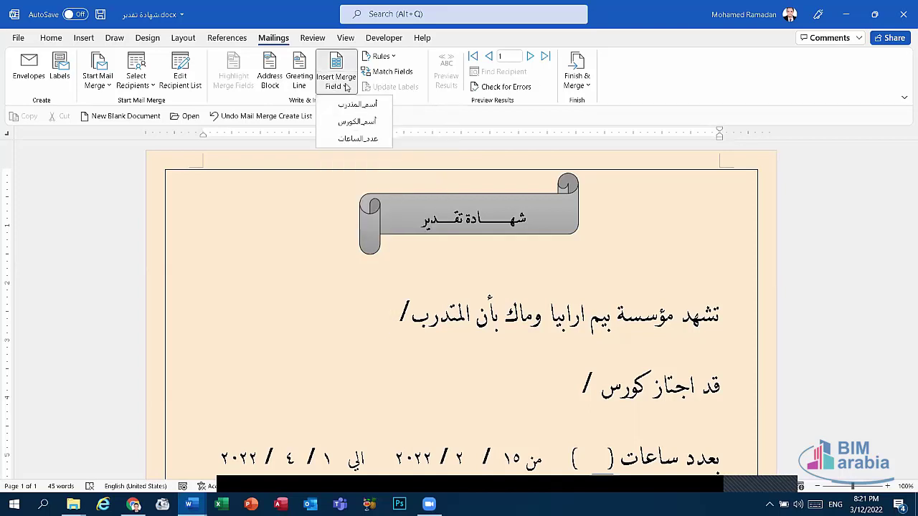
left_click(344, 87)
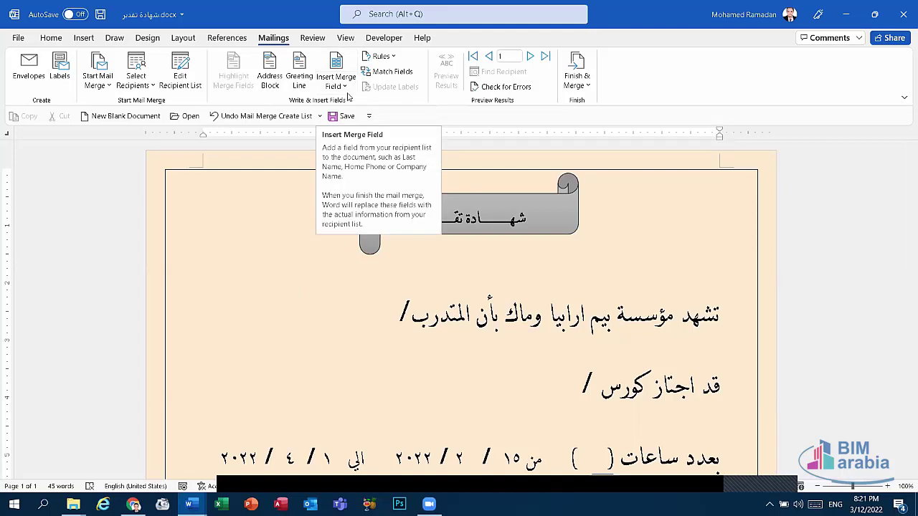
left_click(336, 85)
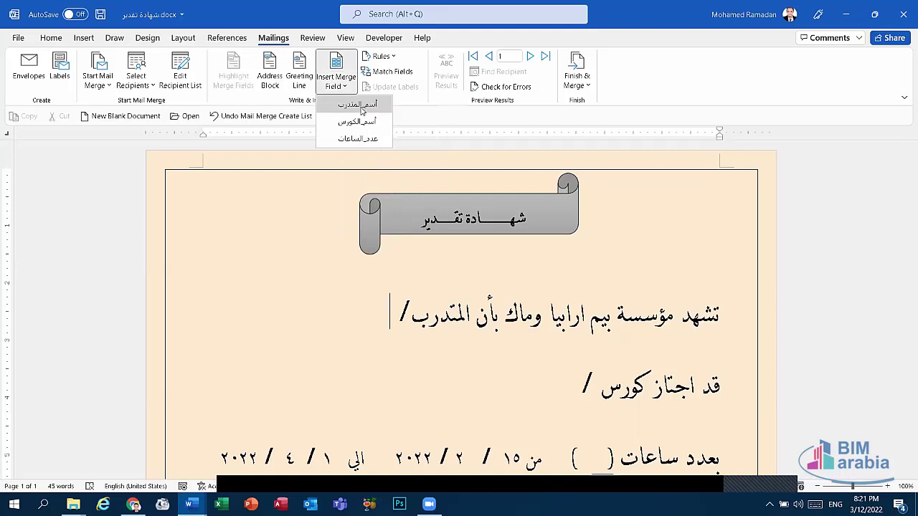
left_click(362, 107)
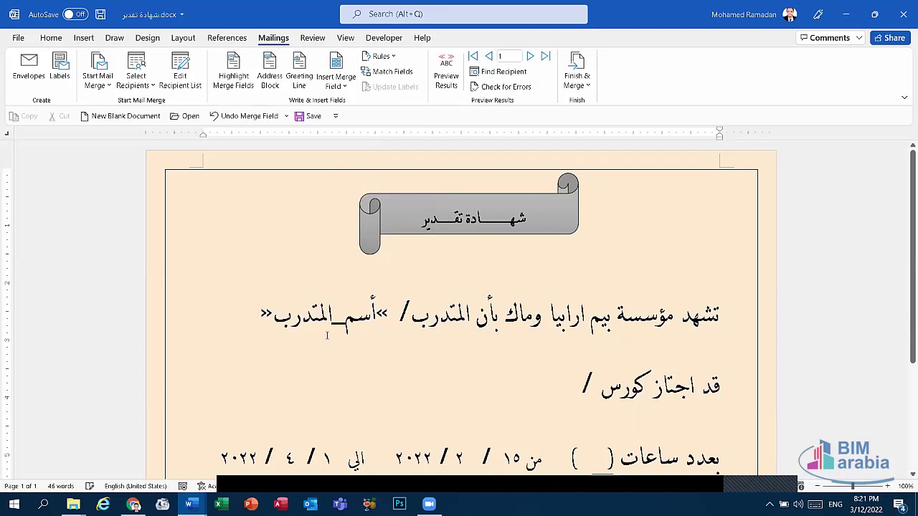
Insert the «أسم_الكورس» merge field after 'قد اجتاز كورس /'.
left_click(558, 384)
left_click(333, 87)
left_click(365, 126)
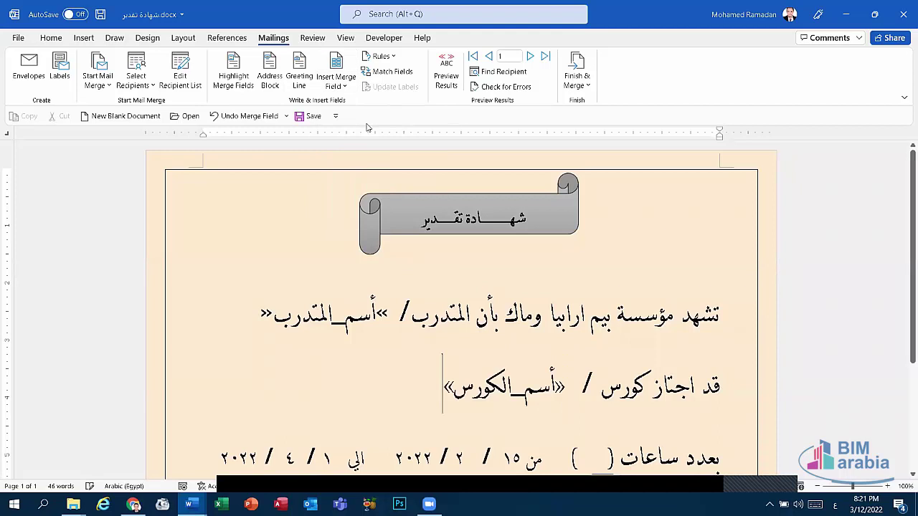
scroll(681, 299, "down", 3)
Insert the «عدد_الساعات» merge field inside the hours parentheses.
left_click(601, 378)
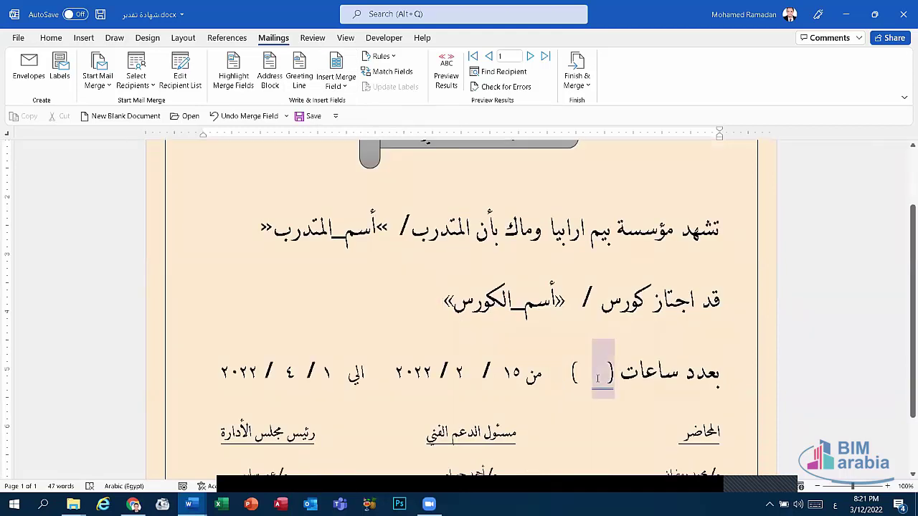
left_click(341, 87)
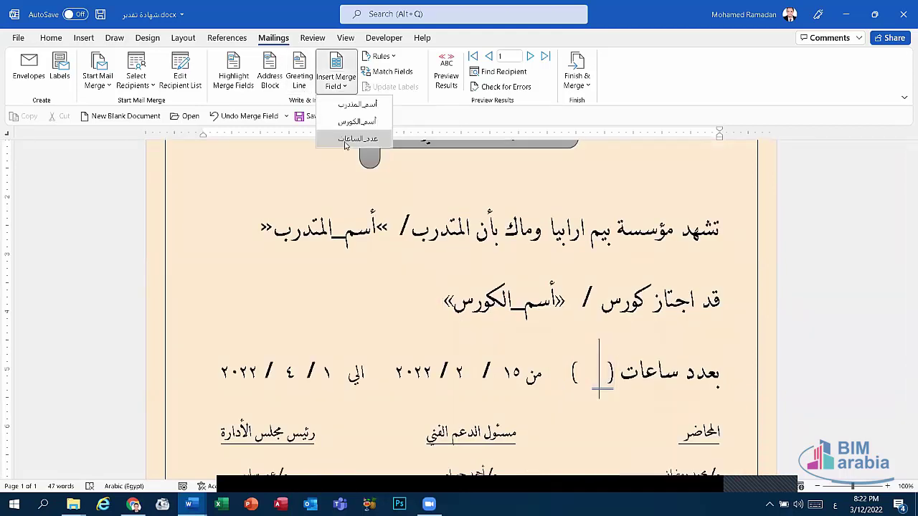
left_click(348, 143)
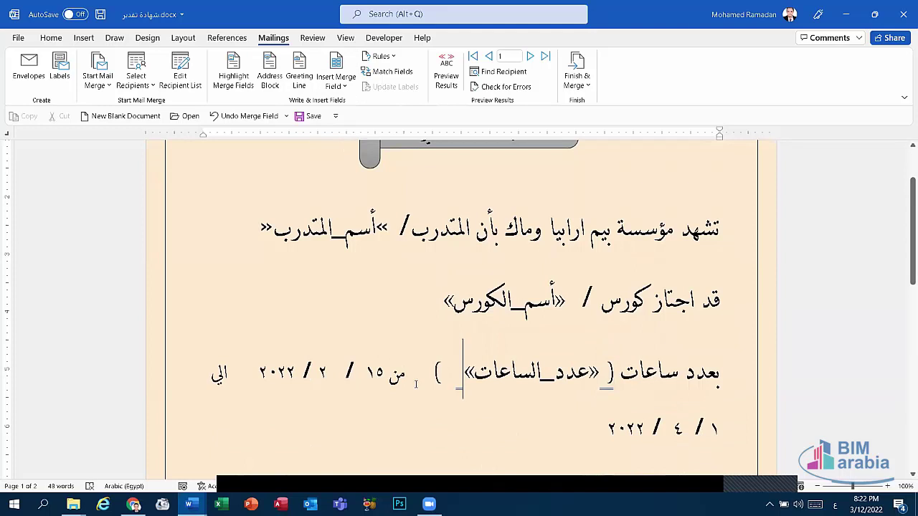
Remove the extra spaces around the hours field and before من, restoring the parenthesis.
left_click(444, 383)
key("BackSpace")
key("BackSpace")
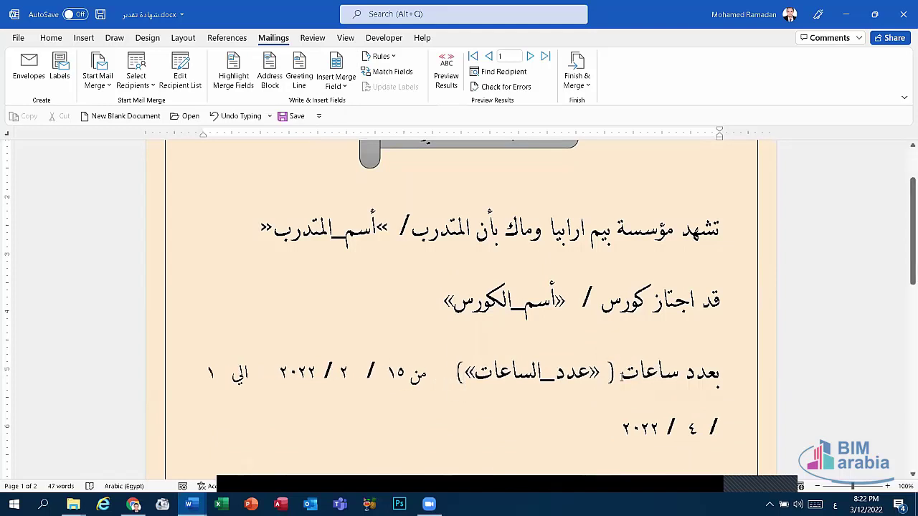
left_click(603, 375)
key("BackSpace")
key("BackSpace")
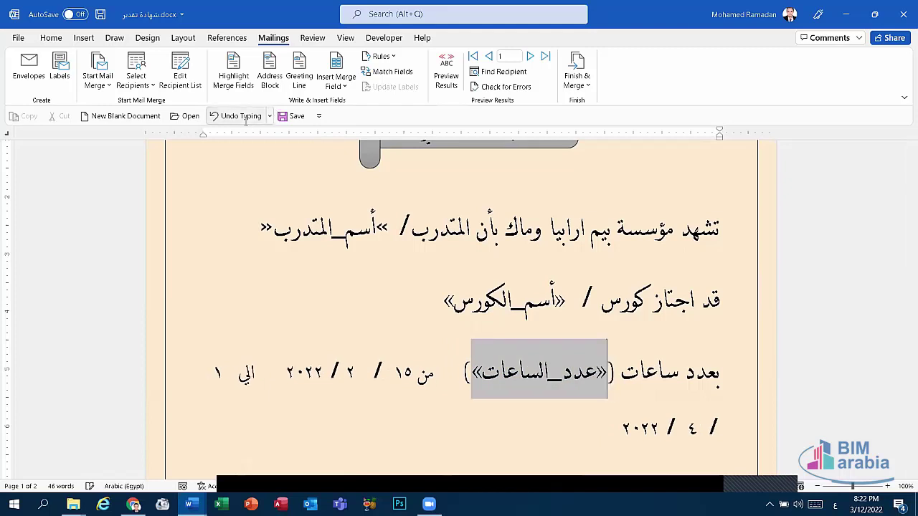
type("(")
left_click(439, 369)
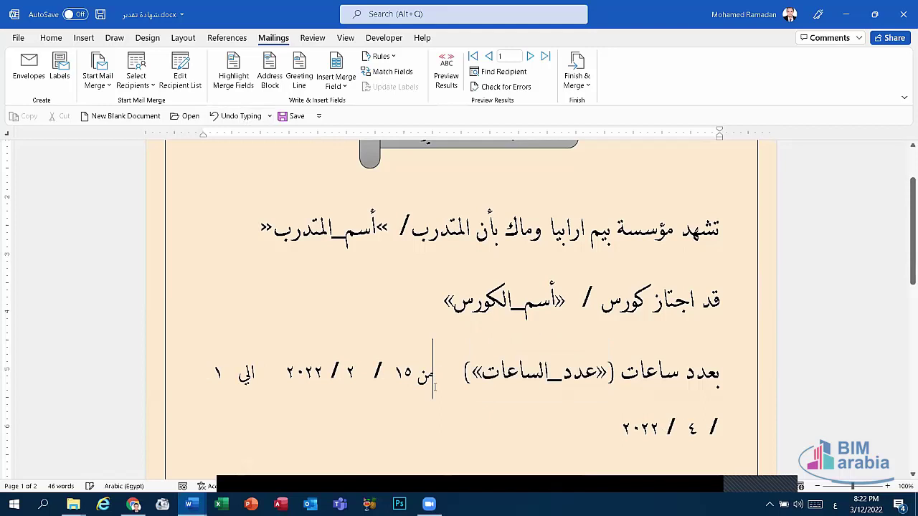
key("BackSpace")
key("BackSpace")
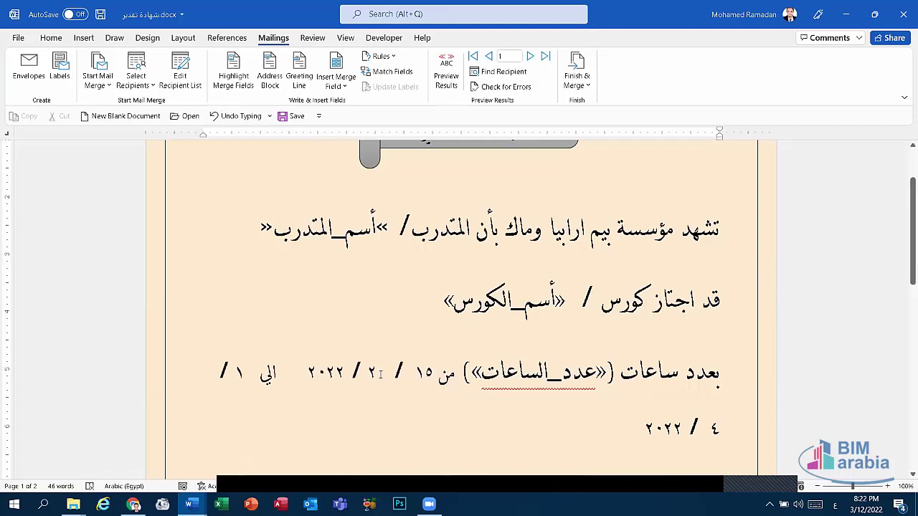
left_click(382, 371)
Close the gap before الي and shrink the date text three sizes, from 28 to 22.
left_click(289, 371)
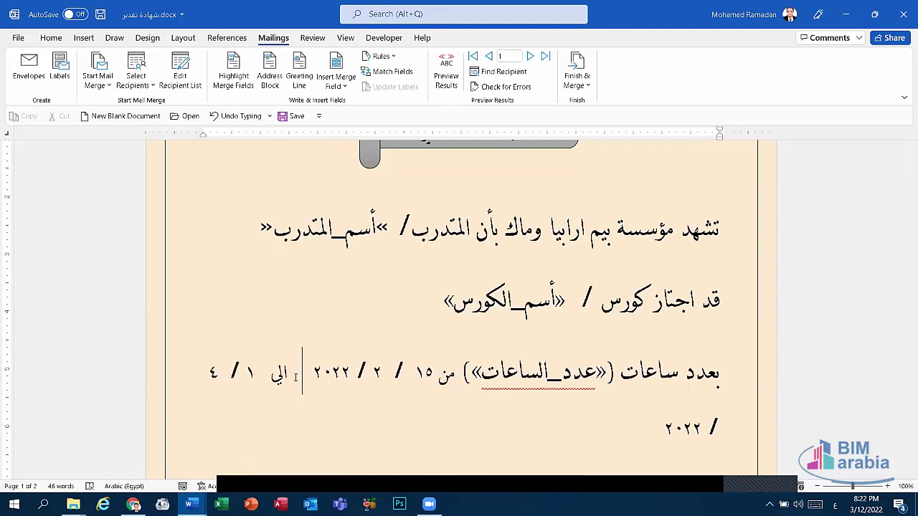
key("BackSpace")
key("BackSpace")
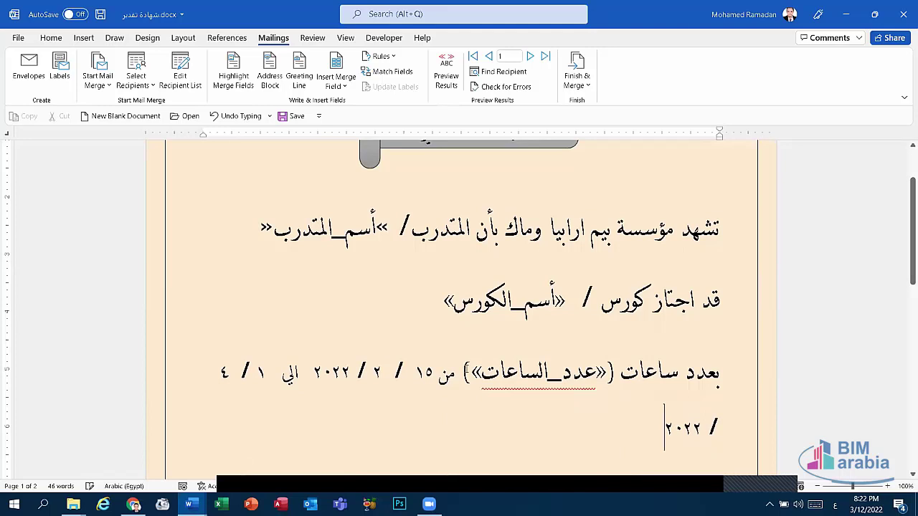
left_click_drag(663, 430, 454, 378)
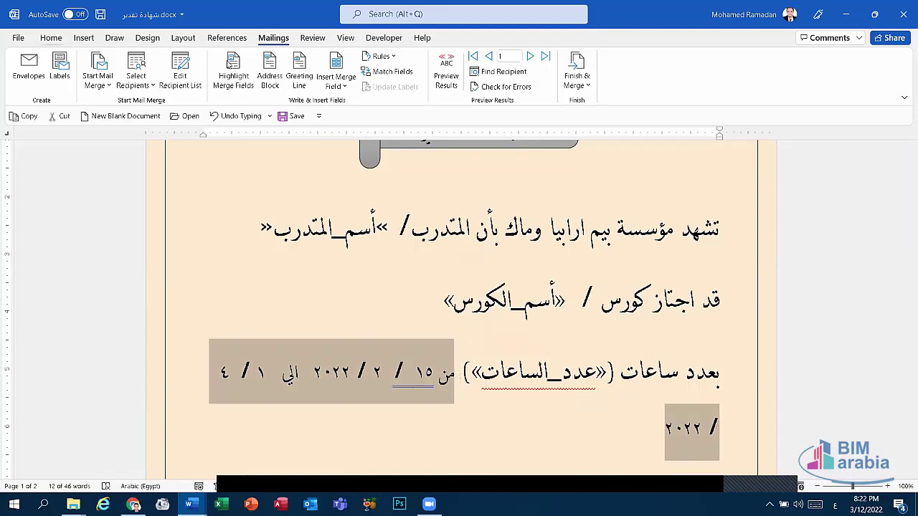
scroll(228, 64, "up", 6)
left_click(220, 60)
left_click(219, 60)
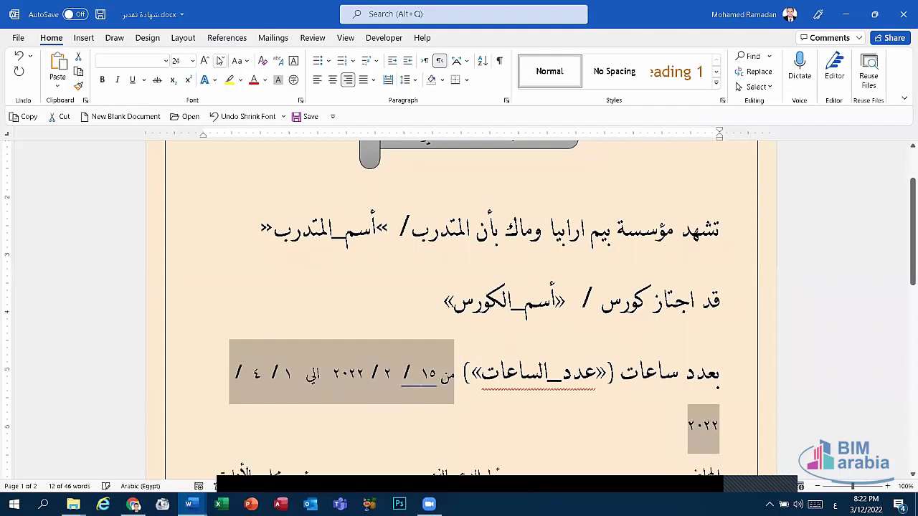
left_click(220, 60)
Check the «عدد_الساعات» field's right-click options without changes, then return to Mailings.
right_click(520, 370)
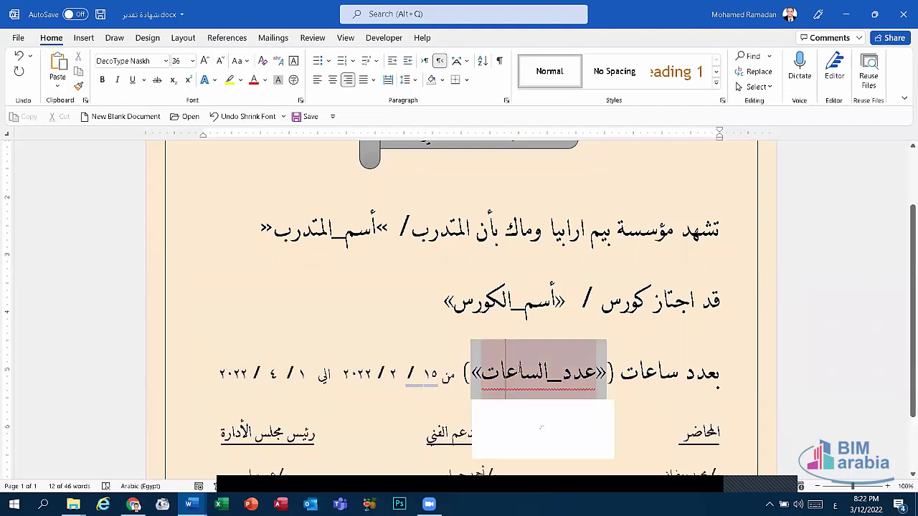
key("Escape")
left_click(535, 380)
right_click(534, 380)
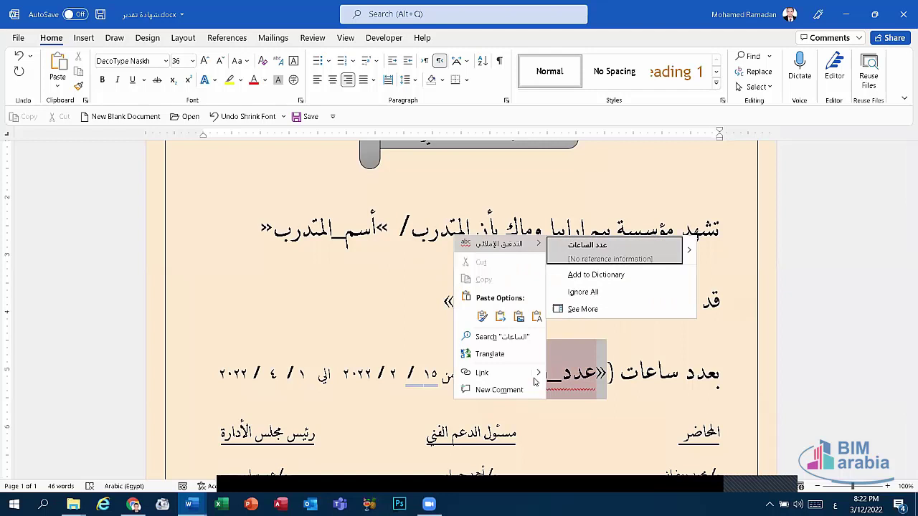
key("Escape")
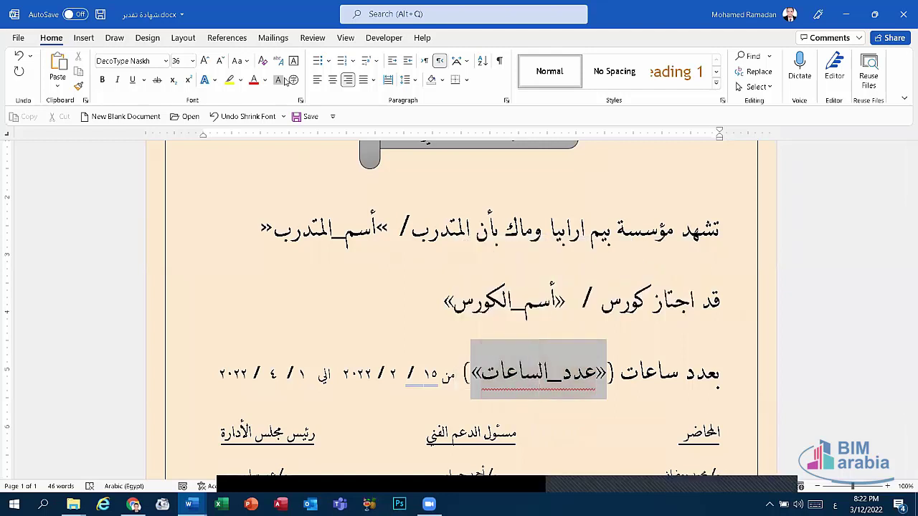
left_click(273, 38)
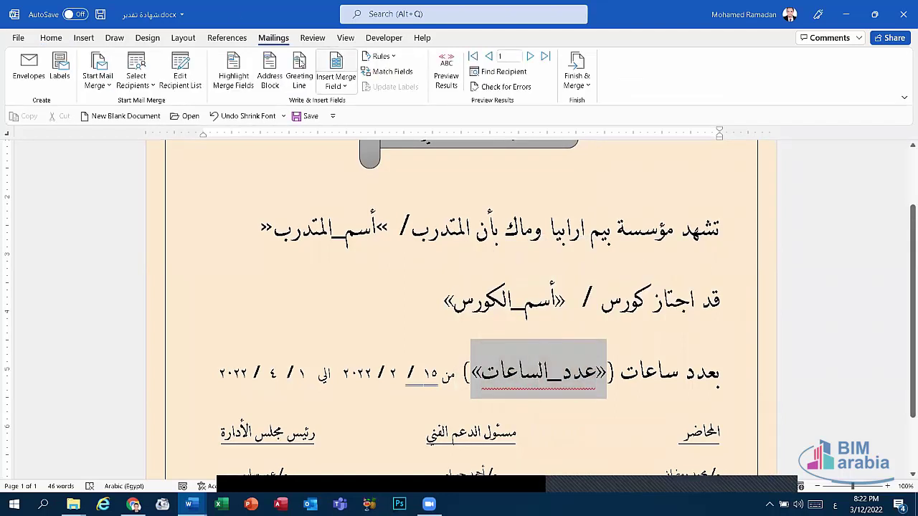
left_click(229, 85)
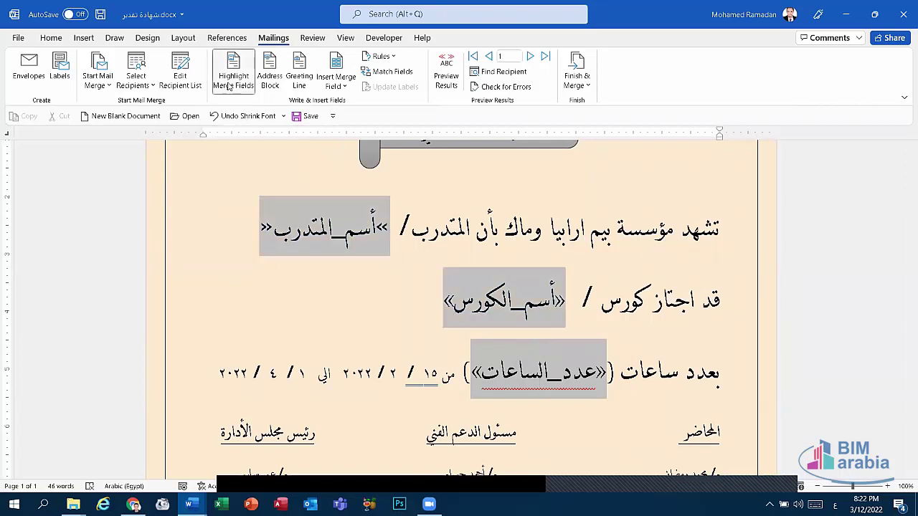
left_click(229, 85)
left_click(229, 85)
left_click(229, 86)
left_click(228, 85)
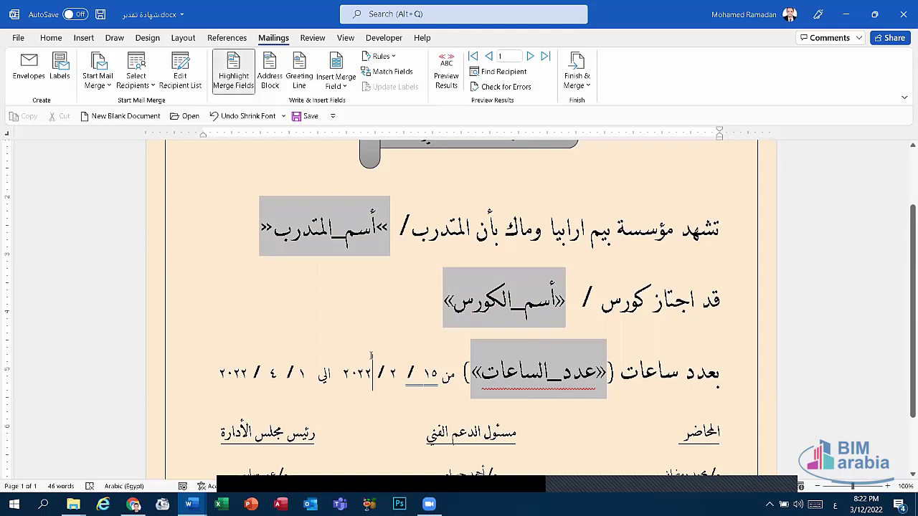
left_click(237, 76)
left_click(222, 72)
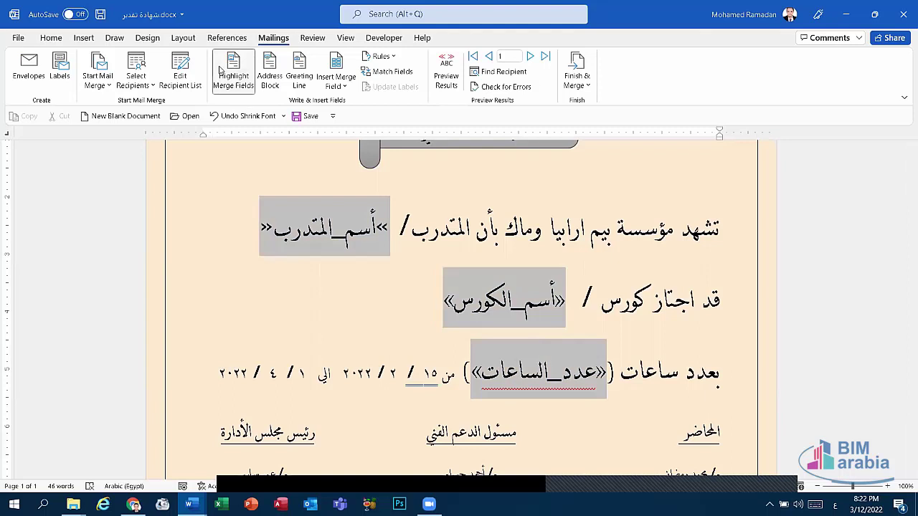
left_click(222, 72)
left_click(222, 71)
left_click(221, 70)
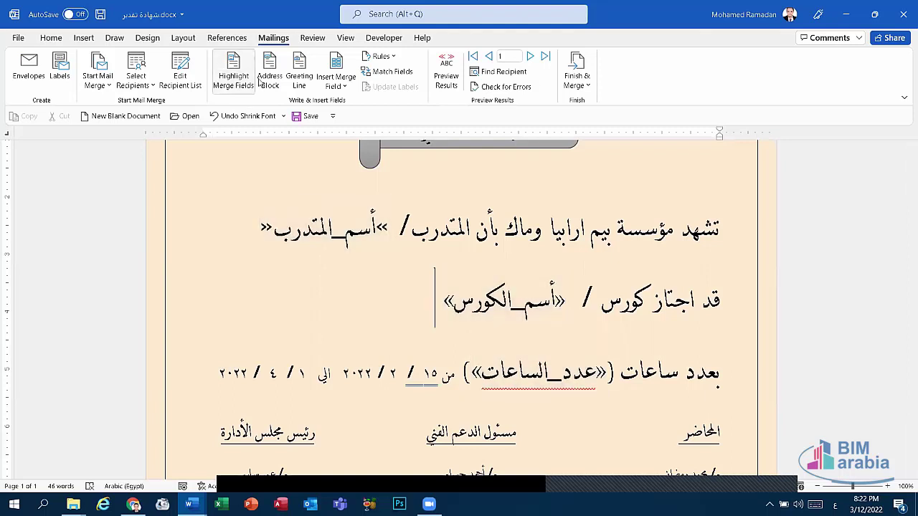
left_click(299, 68)
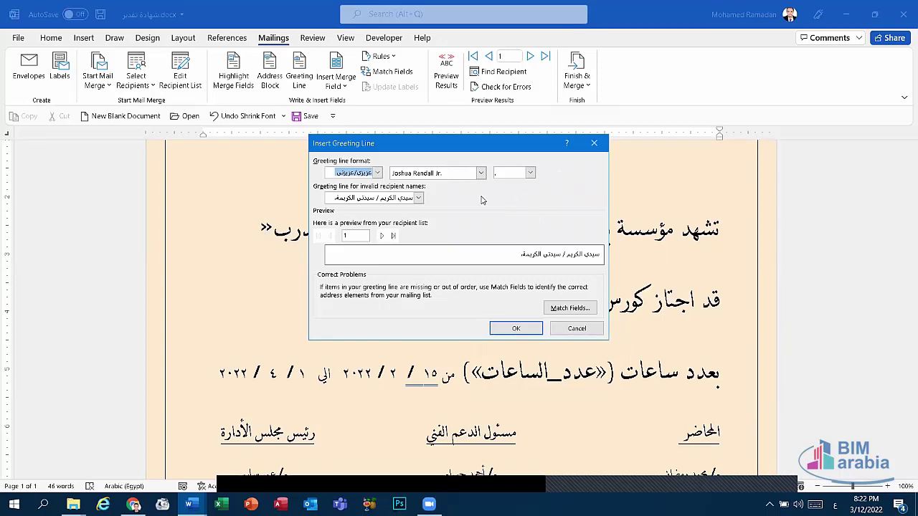
Review the invalid-name greeting, salutation and name format options, keeping the defaults.
left_click(402, 204)
left_click(418, 199)
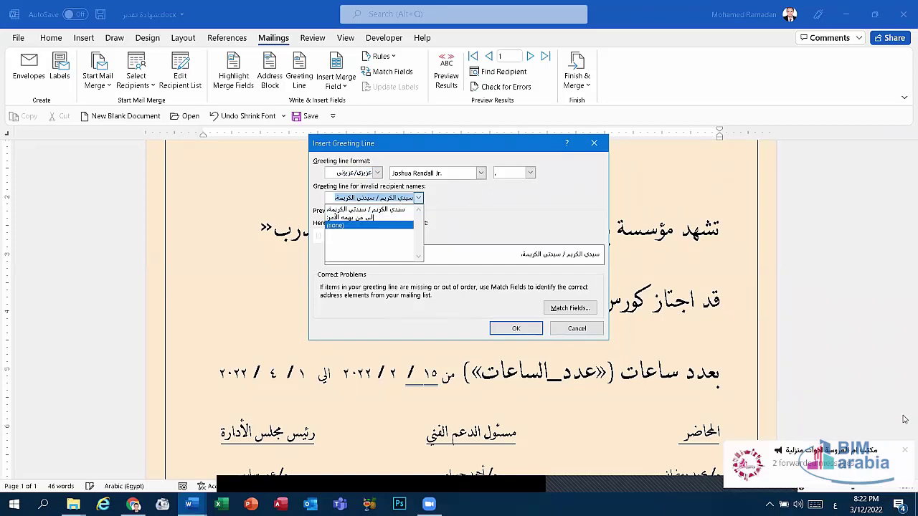
left_click(906, 455)
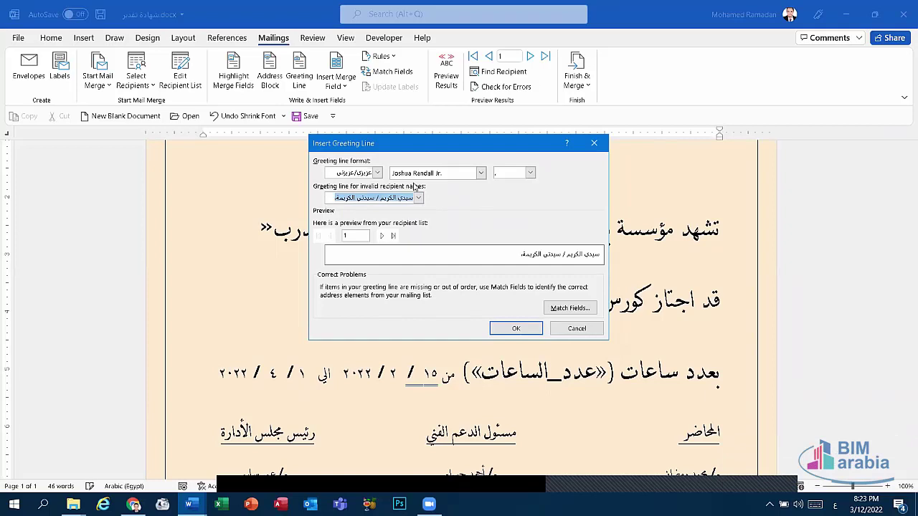
left_click(376, 173)
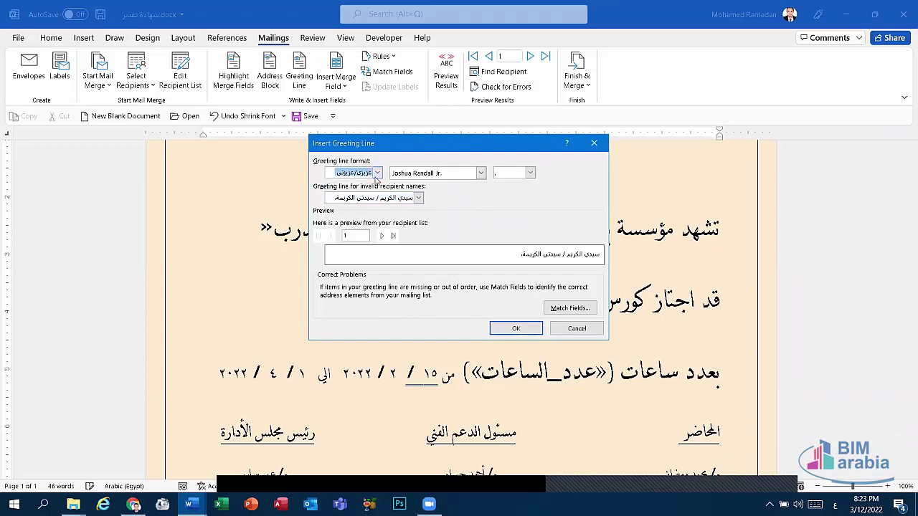
left_click(355, 185)
left_click(448, 174)
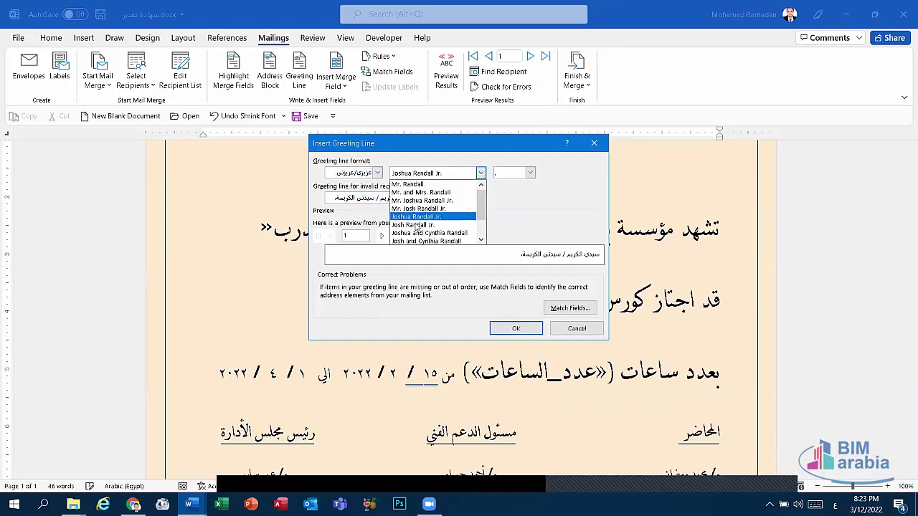
scroll(441, 215, "down", 2)
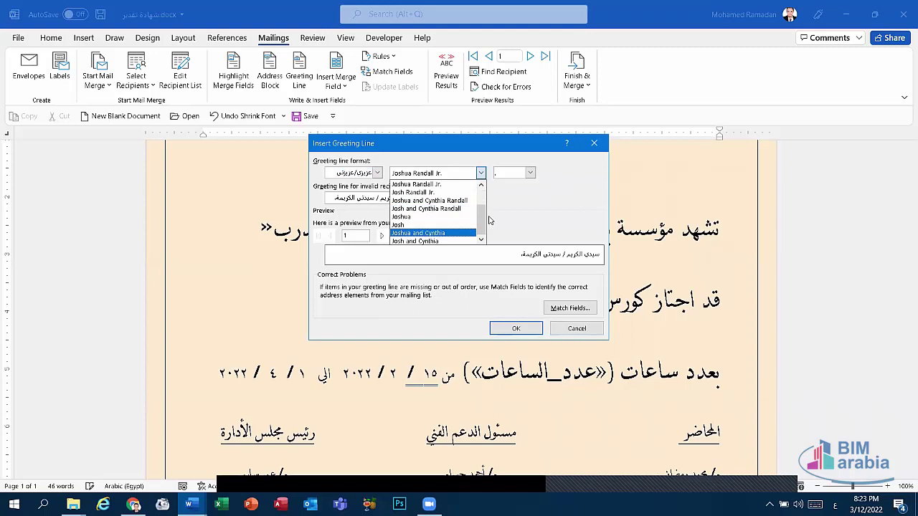
left_click_drag(482, 221, 488, 238)
scroll(491, 237, "down", 2)
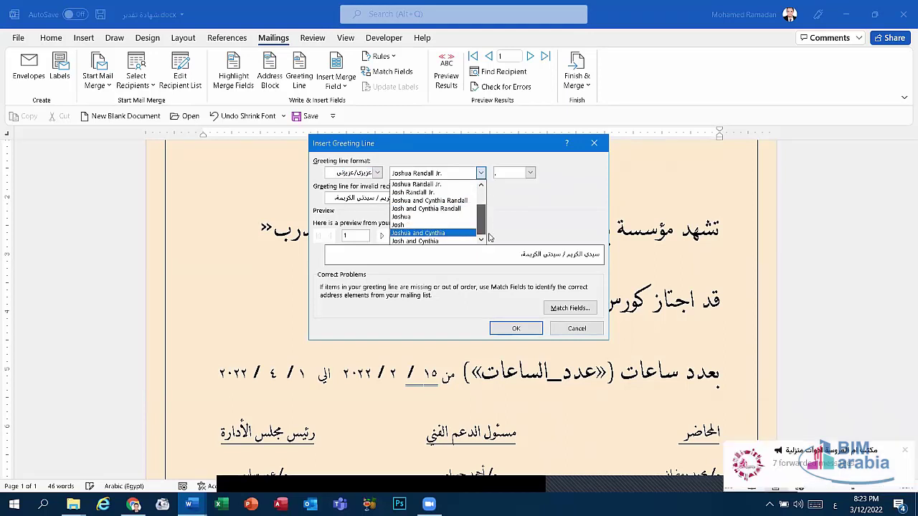
left_click(904, 449)
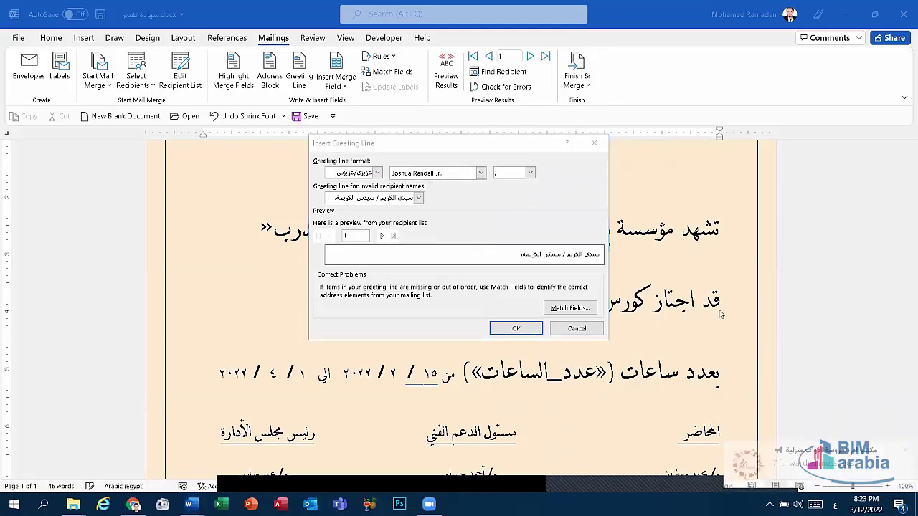
Keep the comma after the name and insert the greeting line.
left_click(510, 173)
left_click(529, 173)
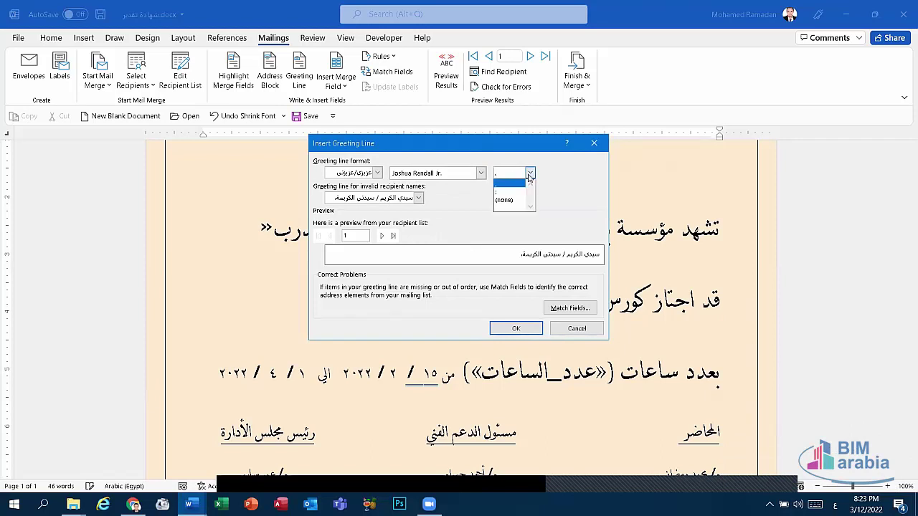
left_click(443, 175)
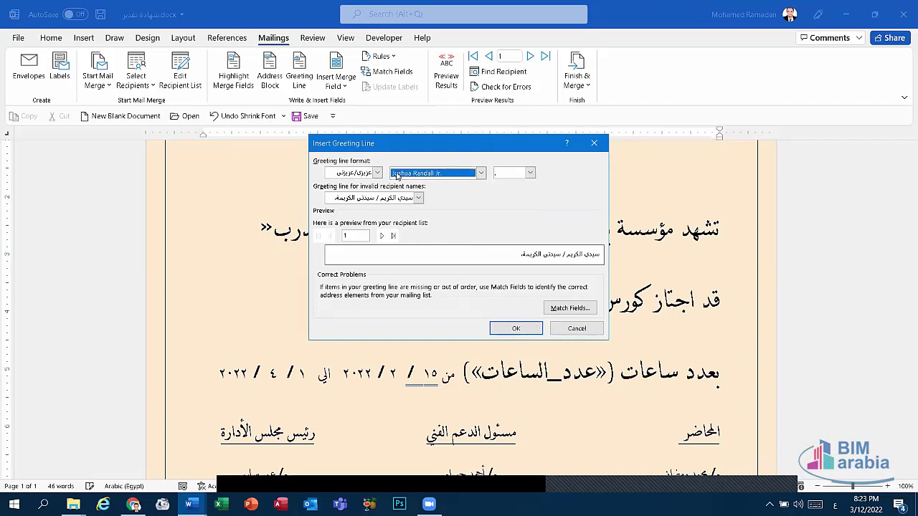
left_click(369, 174)
left_click(377, 176)
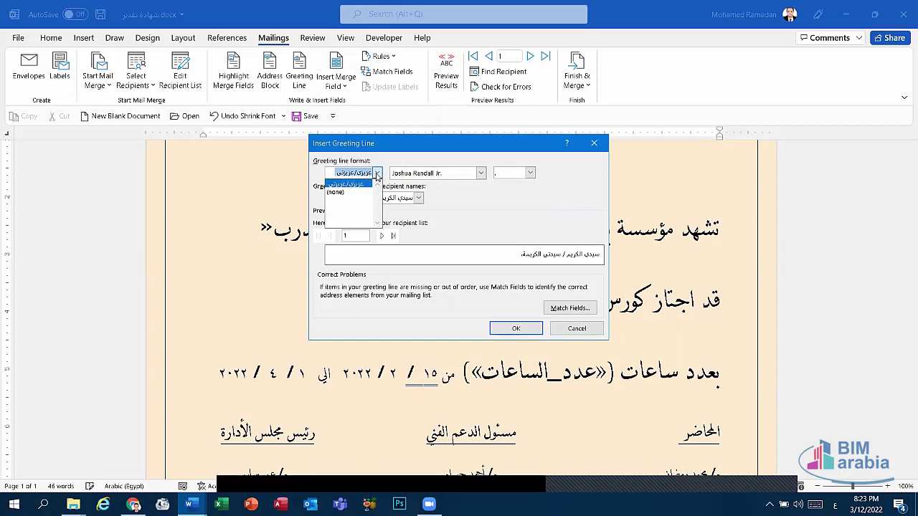
left_click(377, 176)
left_click(531, 175)
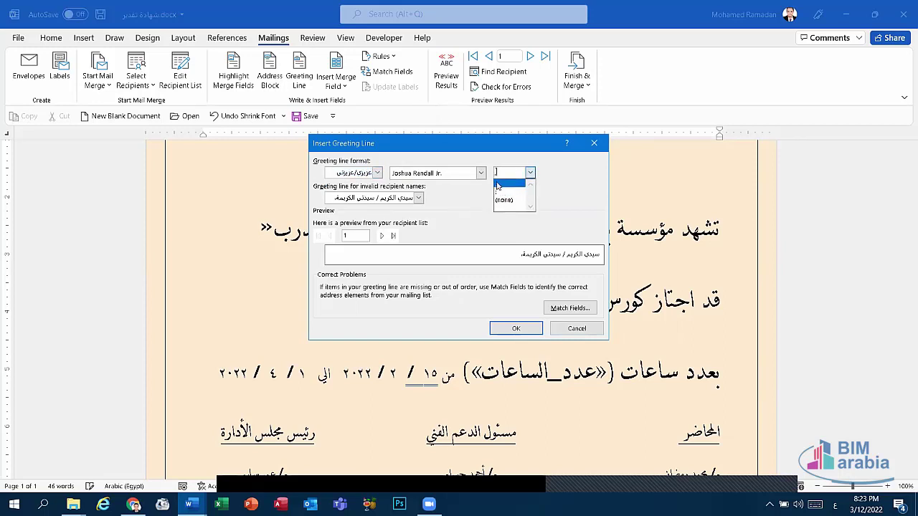
left_click(531, 174)
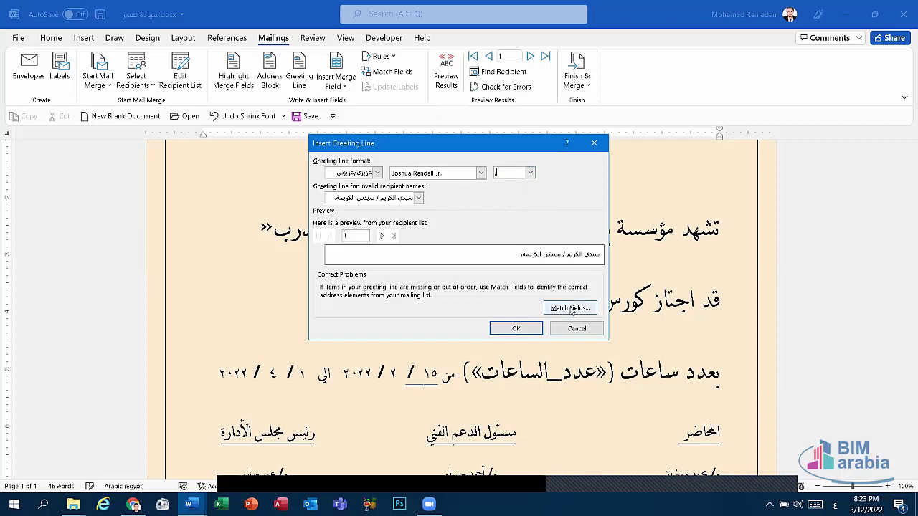
left_click(515, 328)
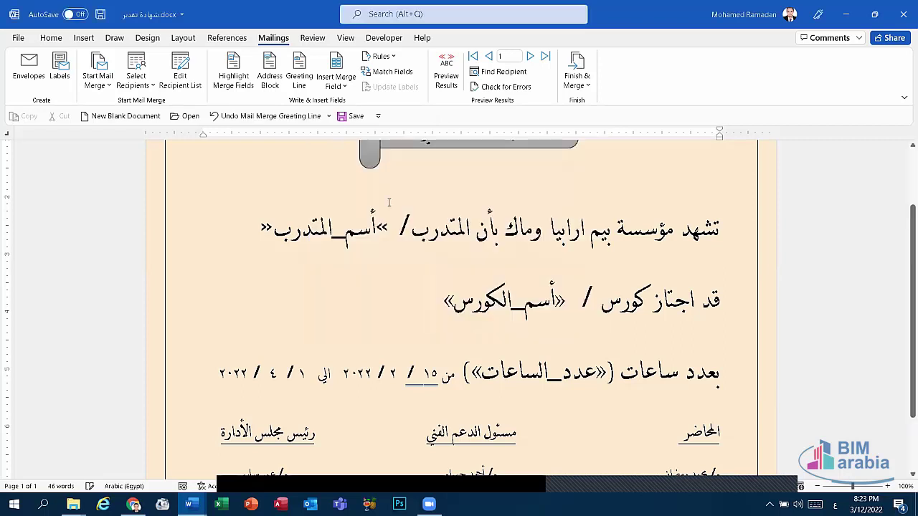
Insert an Address Block using the 'Mr. and Mrs. Josh Randall' name format.
left_click(271, 79)
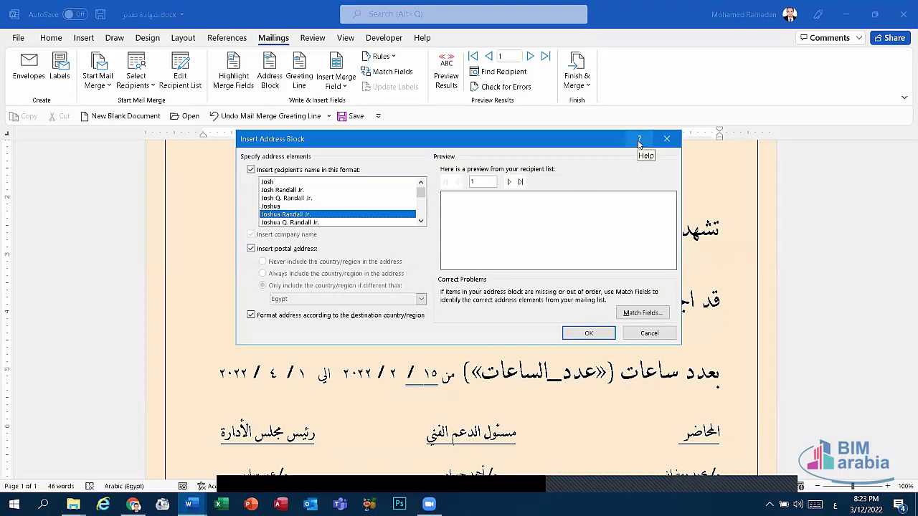
scroll(358, 200, "down", 3)
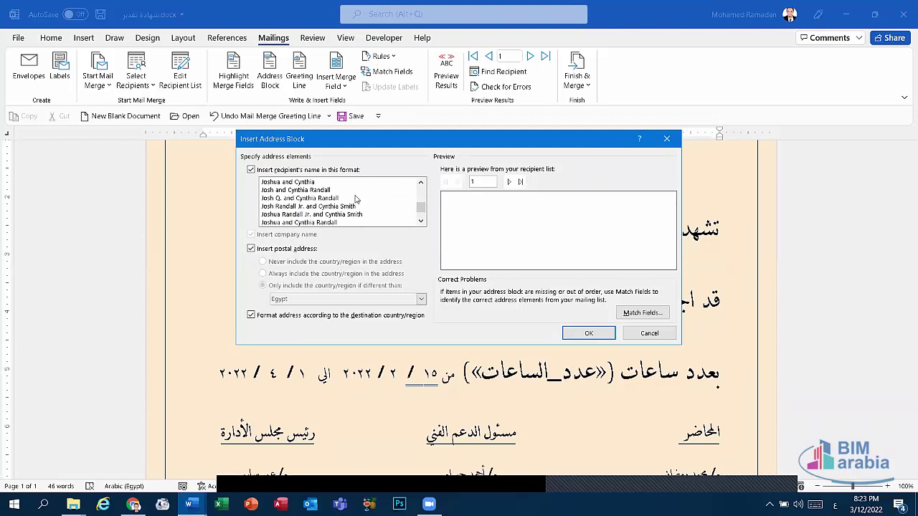
scroll(359, 197, "down", 2)
scroll(362, 182, "up", 5)
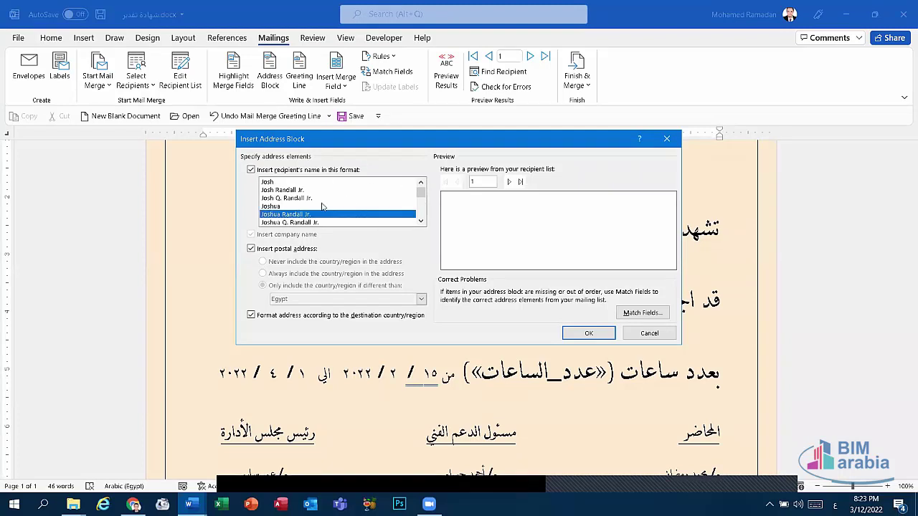
left_click(272, 197)
scroll(289, 219, "down", 3)
scroll(294, 217, "down", 2)
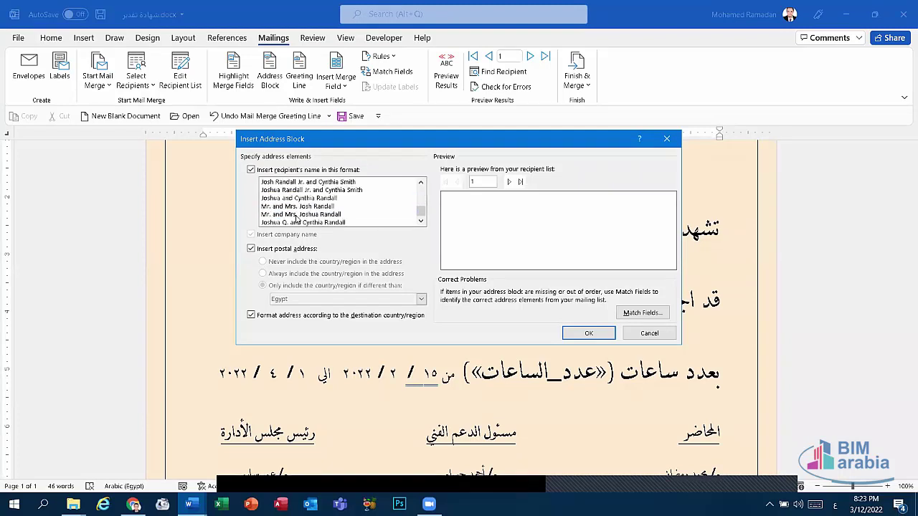
left_click(296, 206)
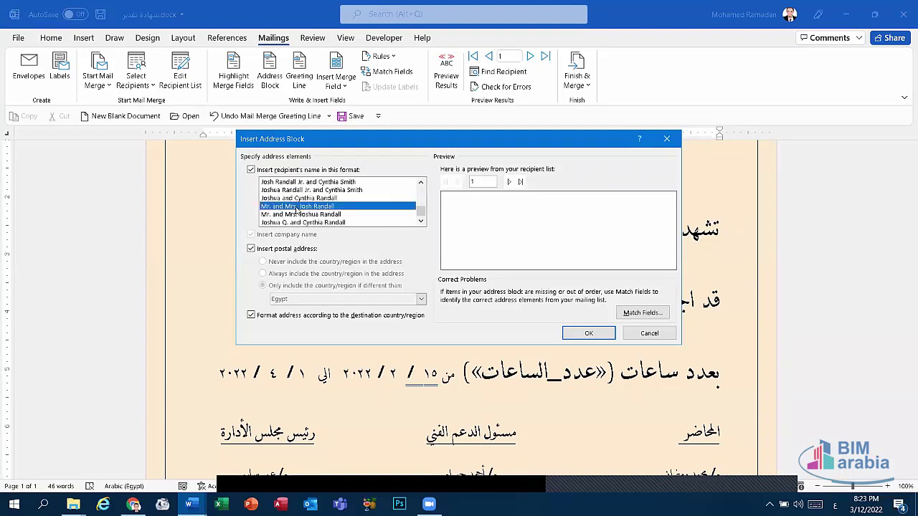
left_click(588, 333)
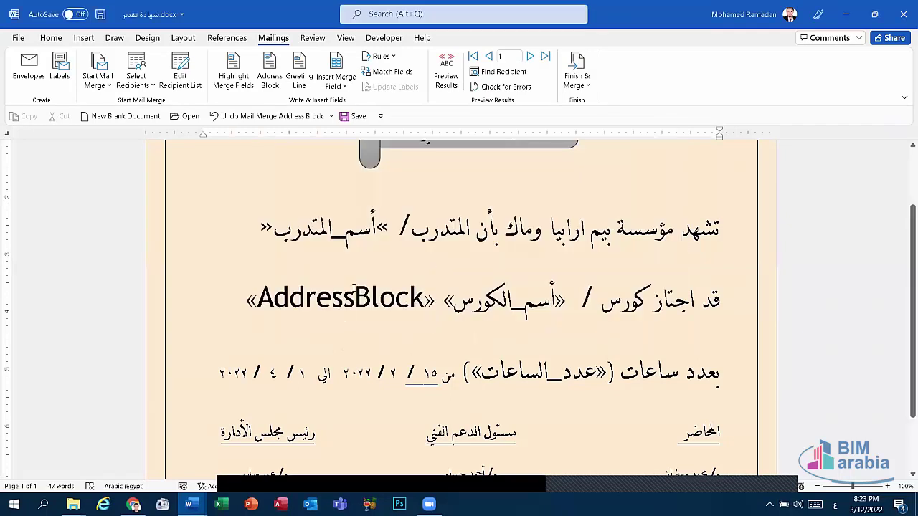
Toggle Preview Results, then select and delete the inserted AddressBlock field.
left_click(353, 290)
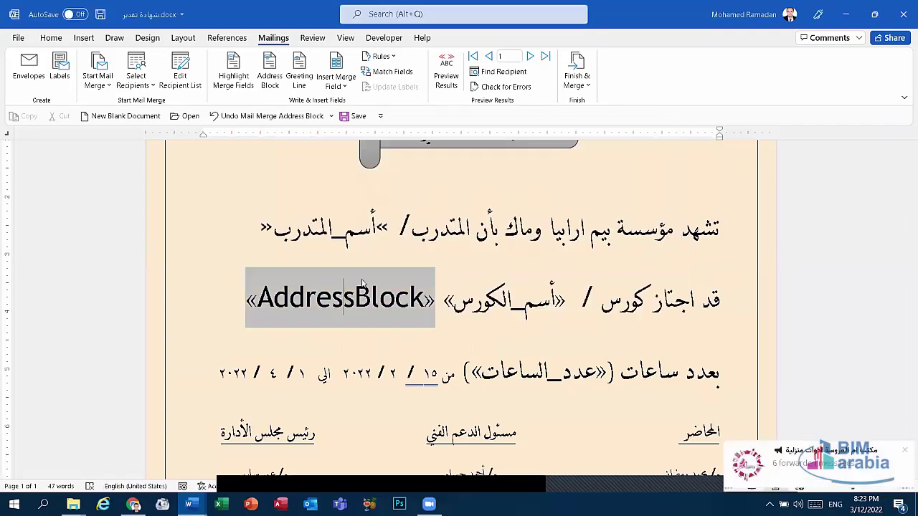
left_click(447, 72)
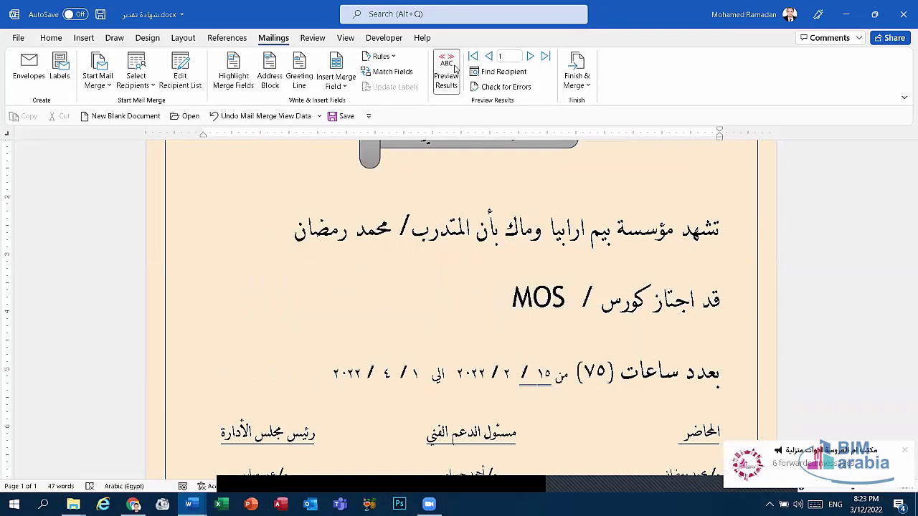
left_click(244, 117)
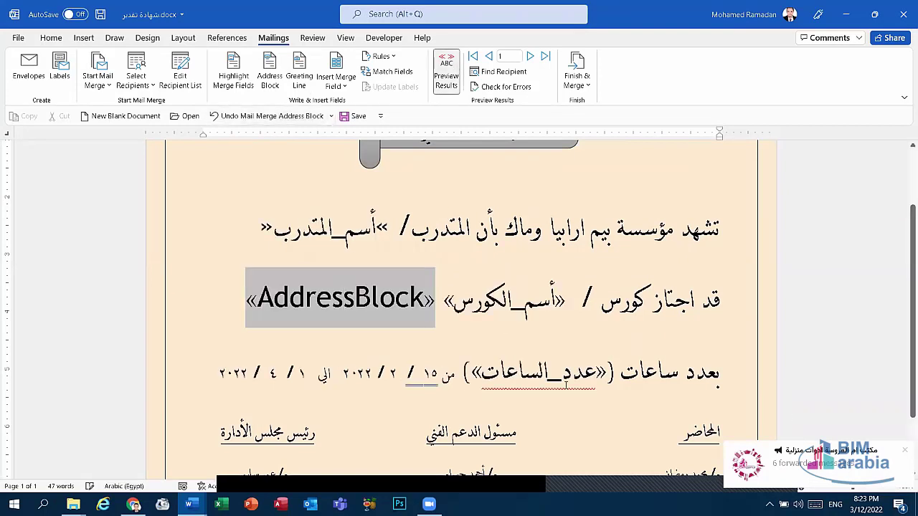
left_click(343, 297)
left_click_drag(242, 292, 260, 298)
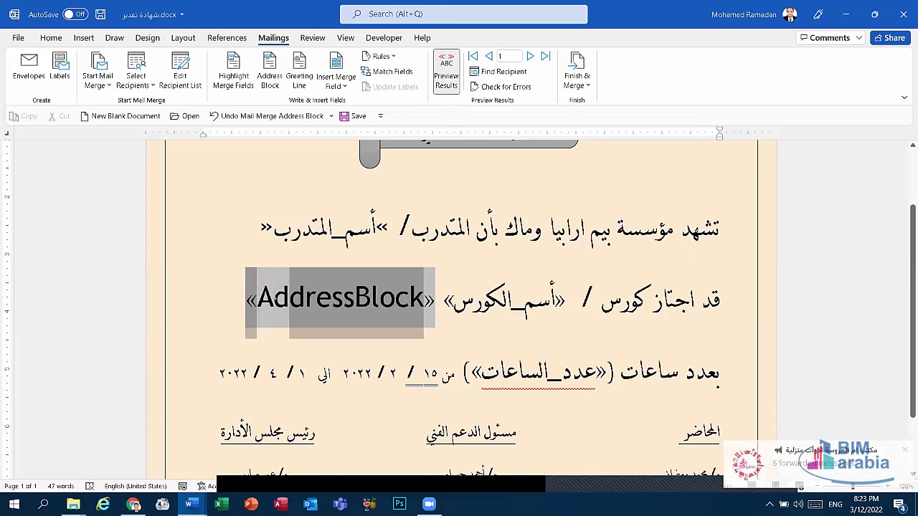
key("Delete")
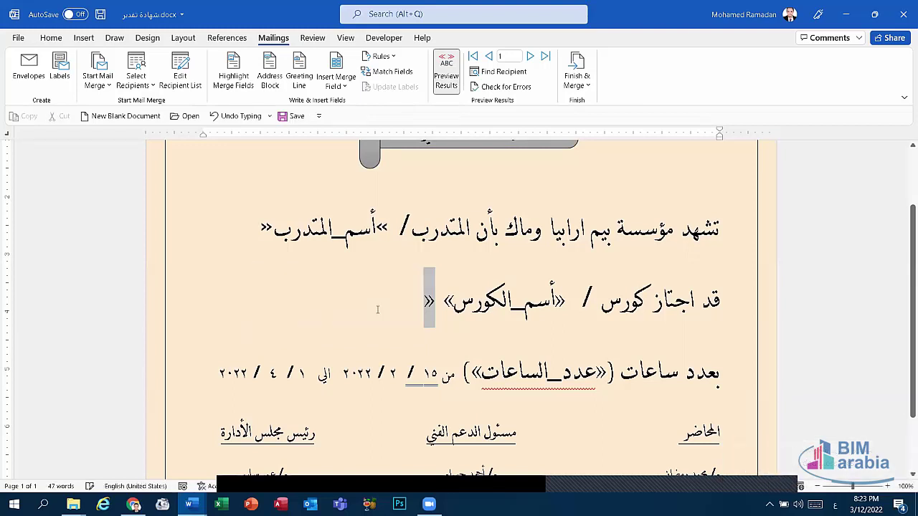
Reinsert the Address Block with default settings and look at the Rules list.
left_click(280, 81)
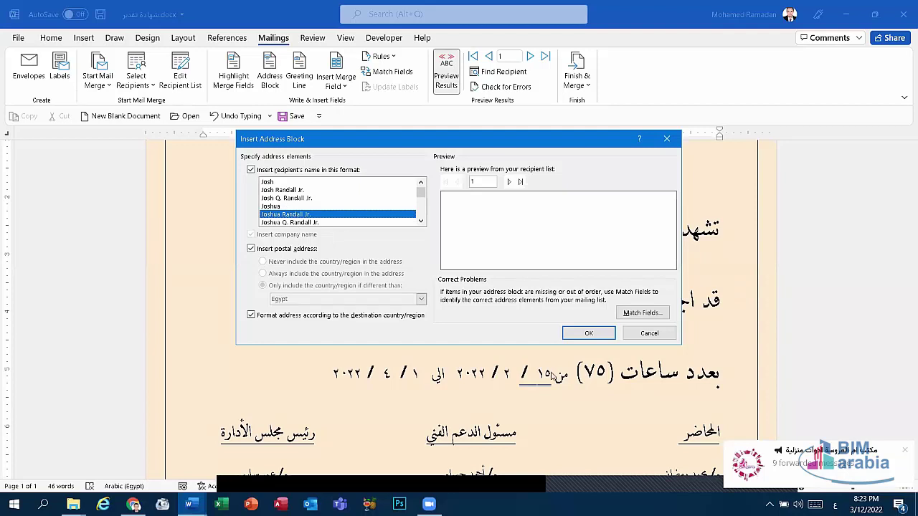
left_click(588, 331)
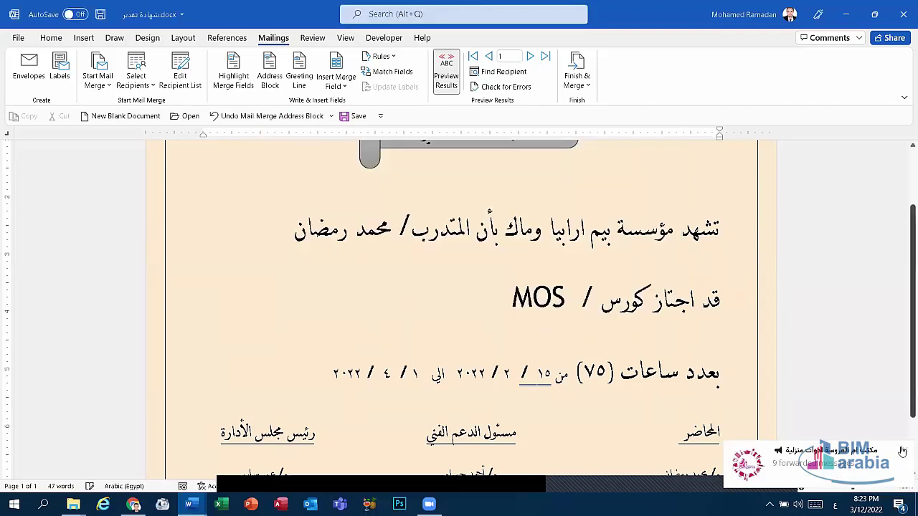
left_click(906, 452)
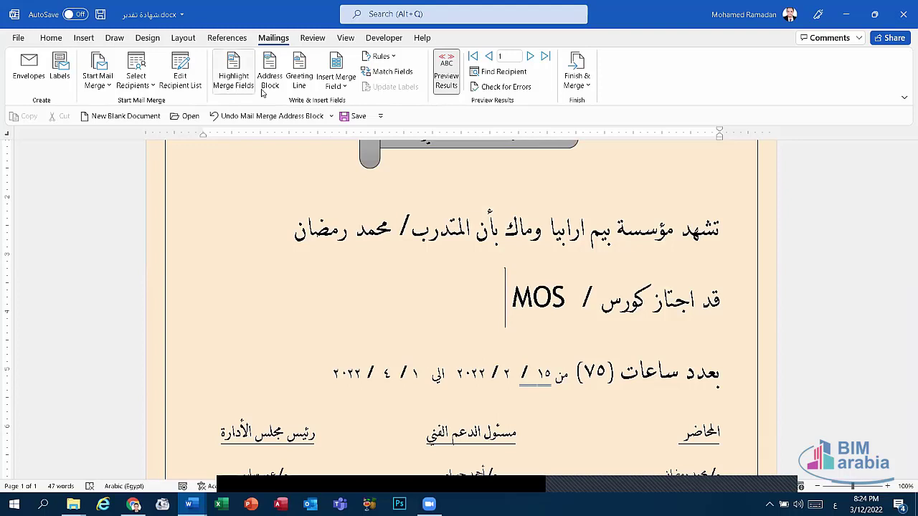
left_click(385, 60)
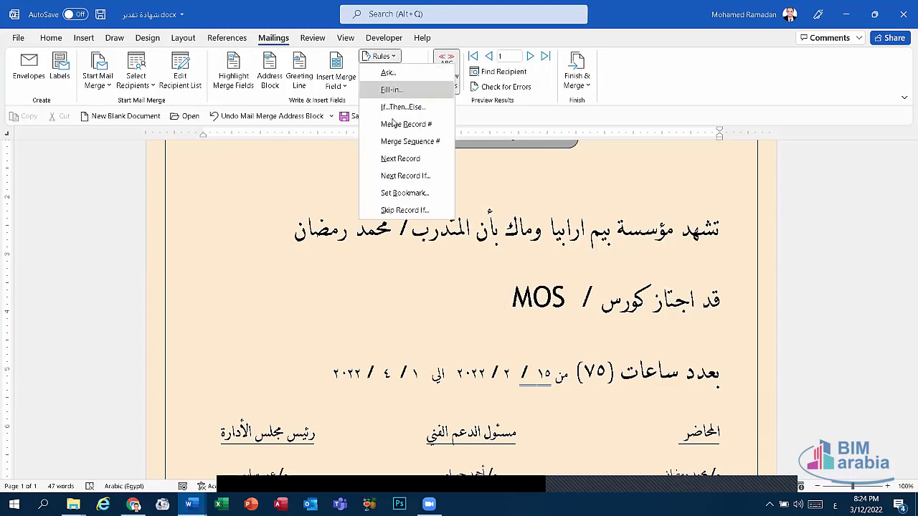
left_click(389, 56)
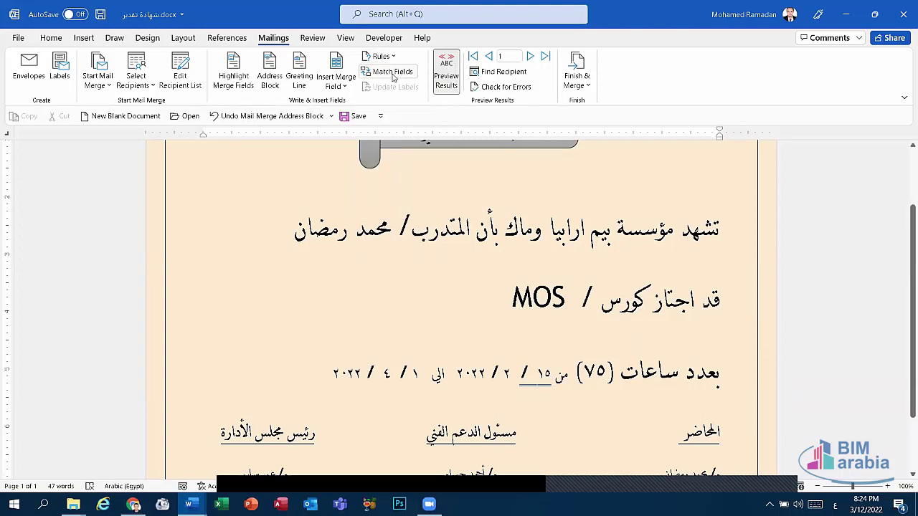
Inspect the Match Fields mappings for Job Title, Suffix and First Name without changes.
left_click(392, 73)
left_click(507, 235)
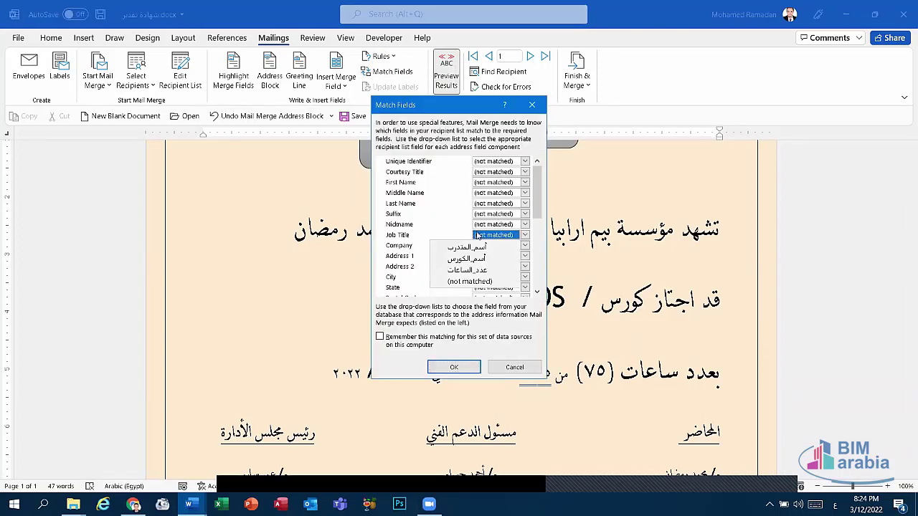
left_click(481, 213)
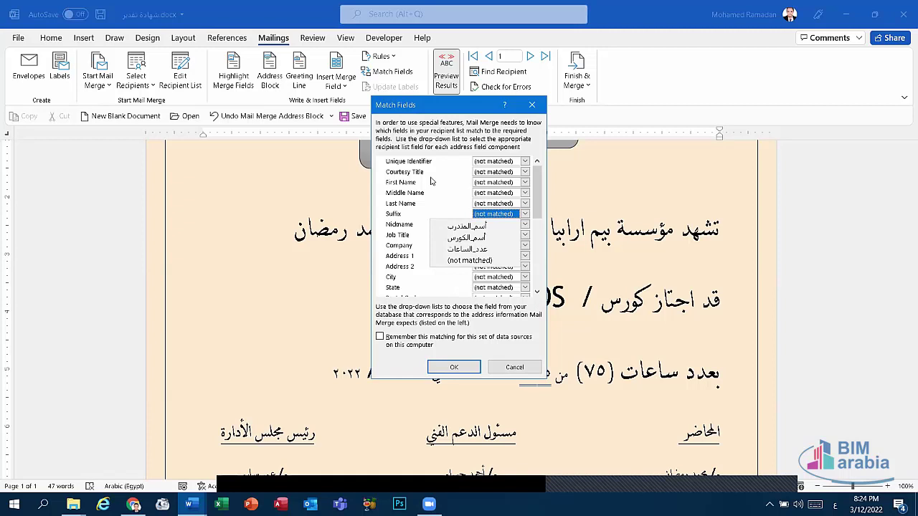
left_click(431, 182)
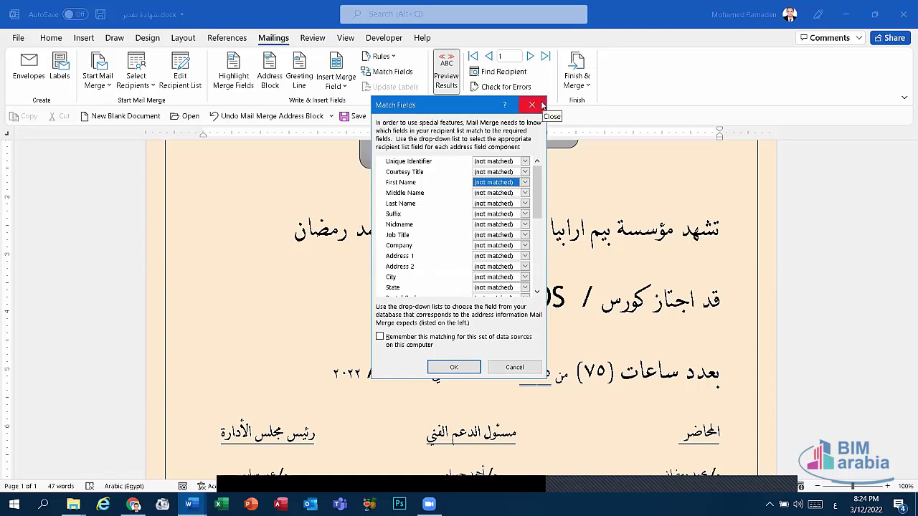
left_click(532, 105)
Look through the Rules list, then undo the Address Block insertion.
left_click(386, 59)
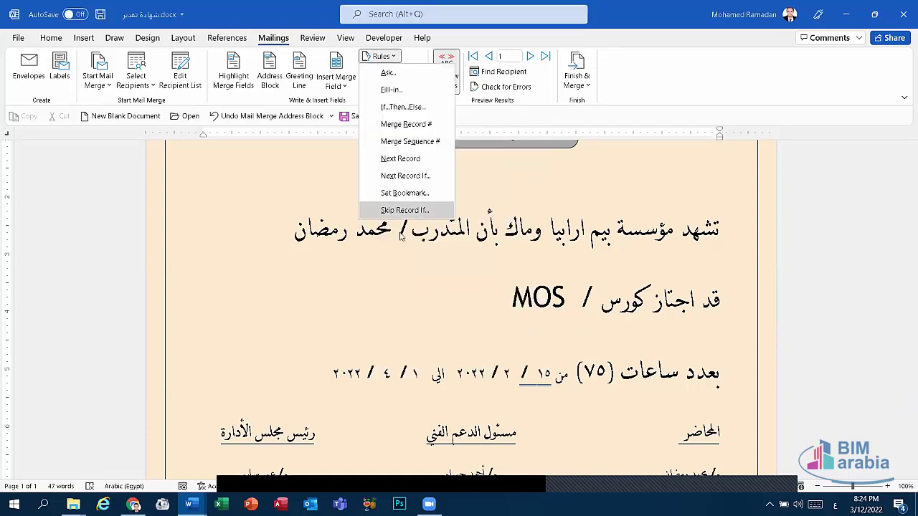
left_click(491, 305)
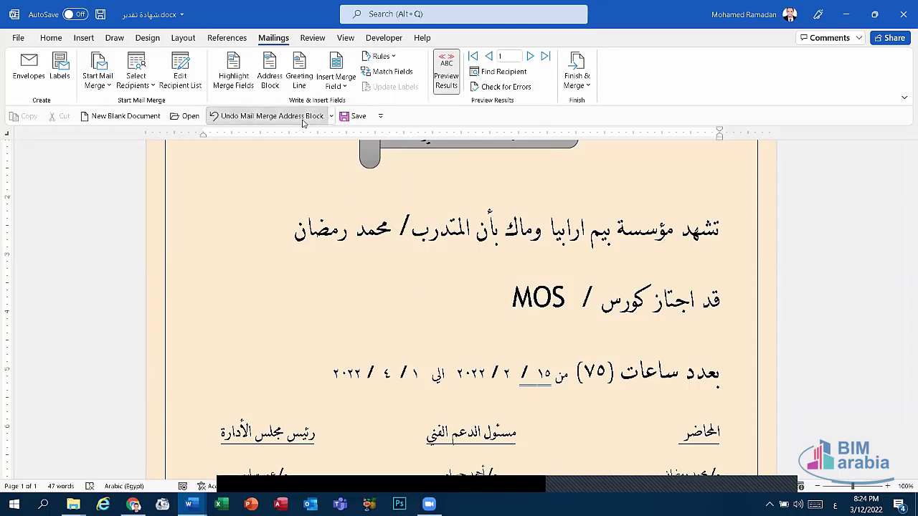
left_click(265, 115)
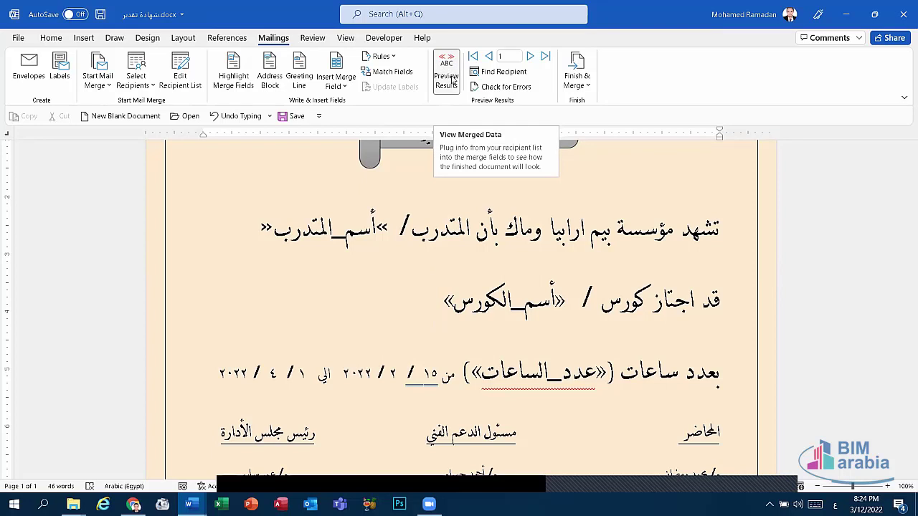
Remove the space before the AddressBlock field and preview record 1 showing MOS and 75 hours.
left_click(451, 78)
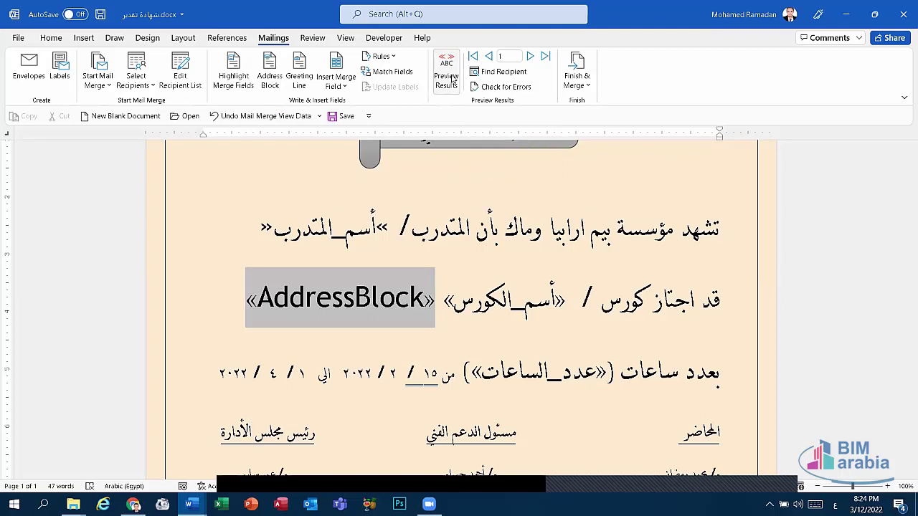
key("BackSpace")
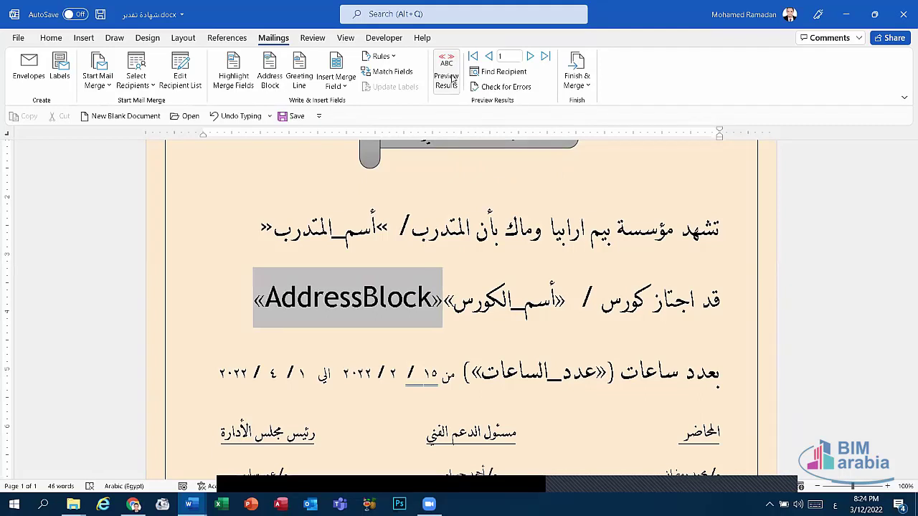
left_click(452, 79)
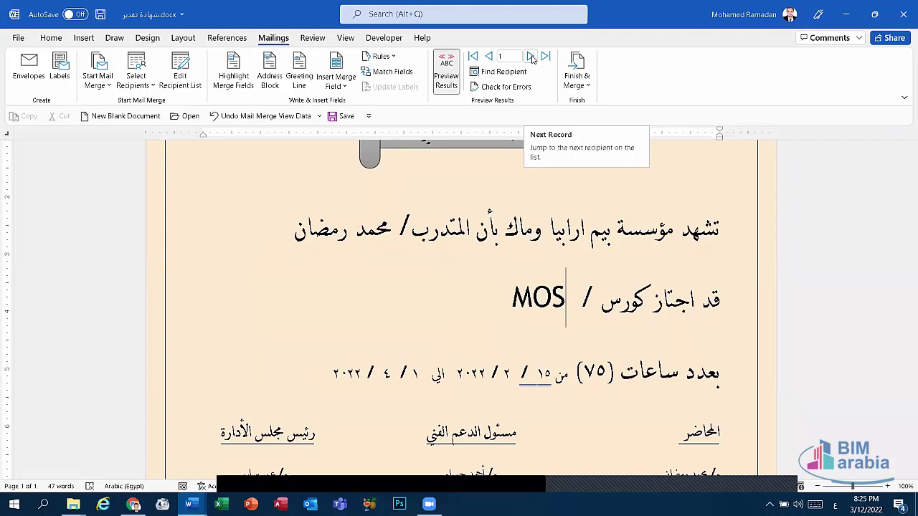
Advance the merge preview to record 7, then step back to record 1, the MOS certificate.
left_click(530, 57)
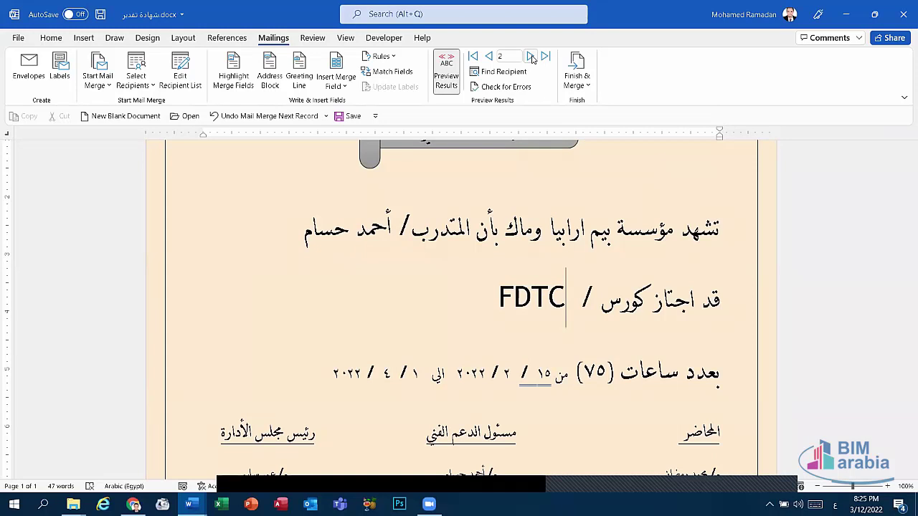
left_click(530, 56)
left_click(530, 56)
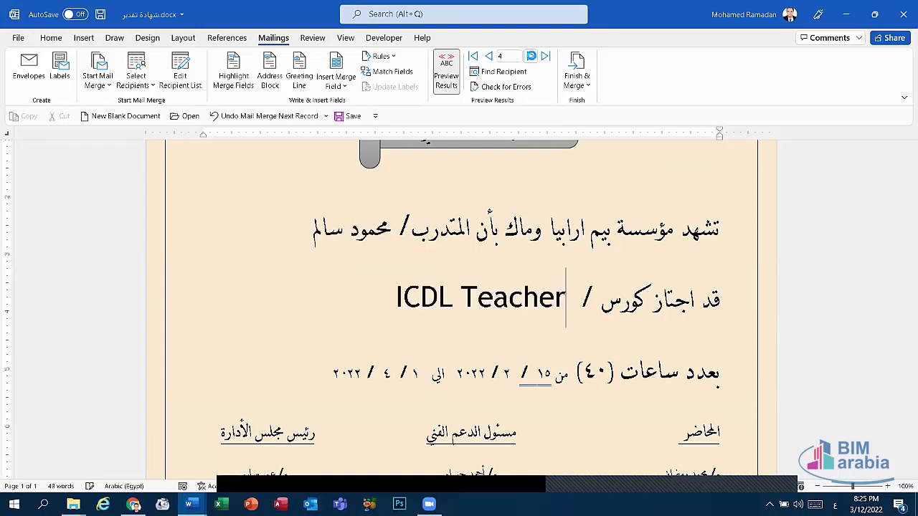
left_click(530, 57)
left_click(531, 56)
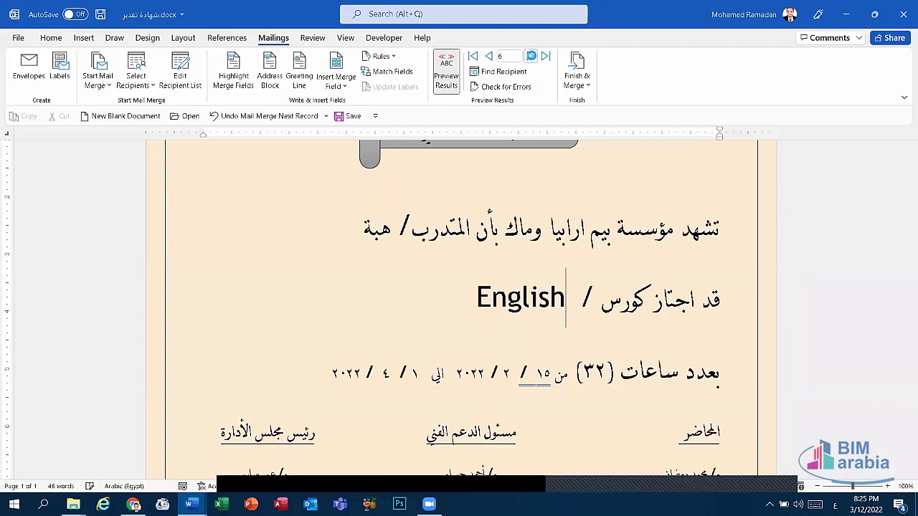
left_click(531, 56)
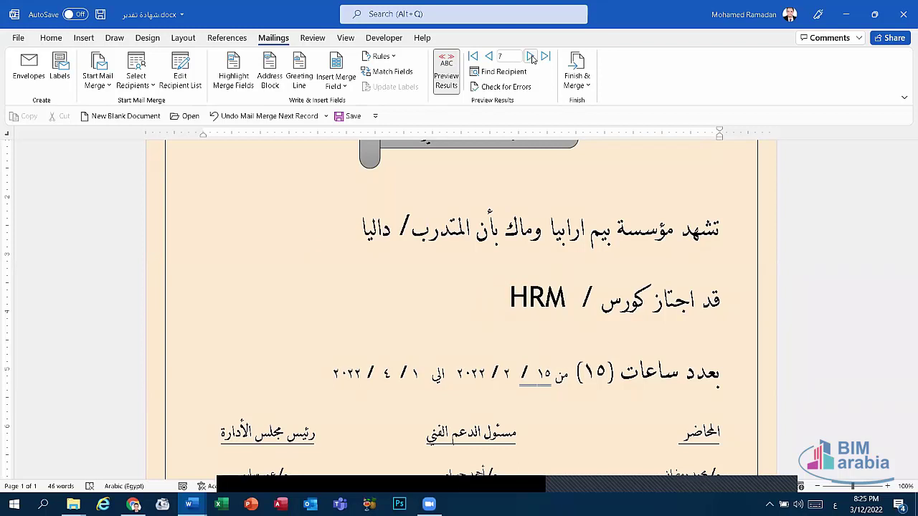
left_click(489, 56)
left_click(488, 57)
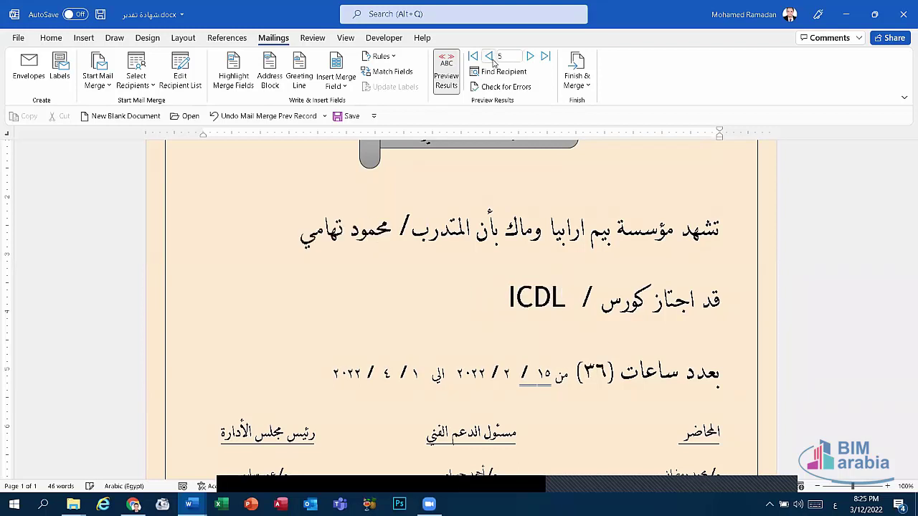
left_click(488, 56)
left_click(489, 57)
left_click(488, 57)
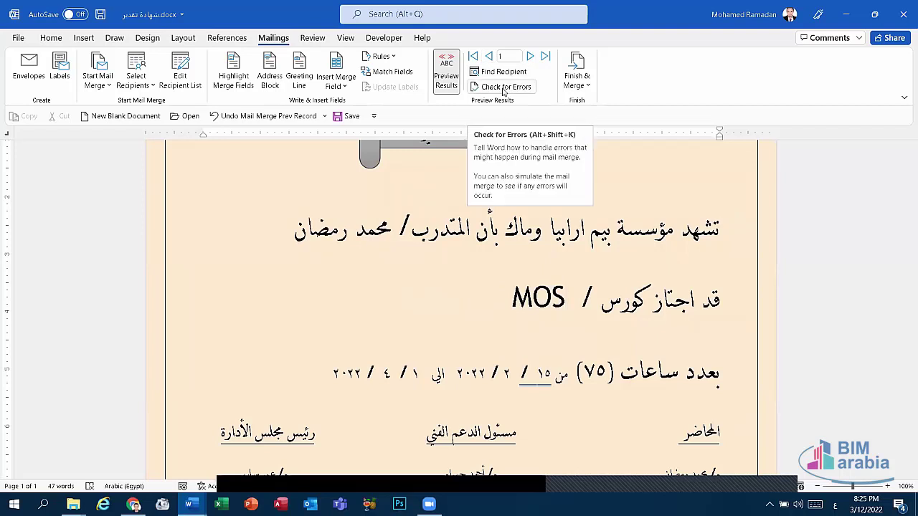
left_click(504, 89)
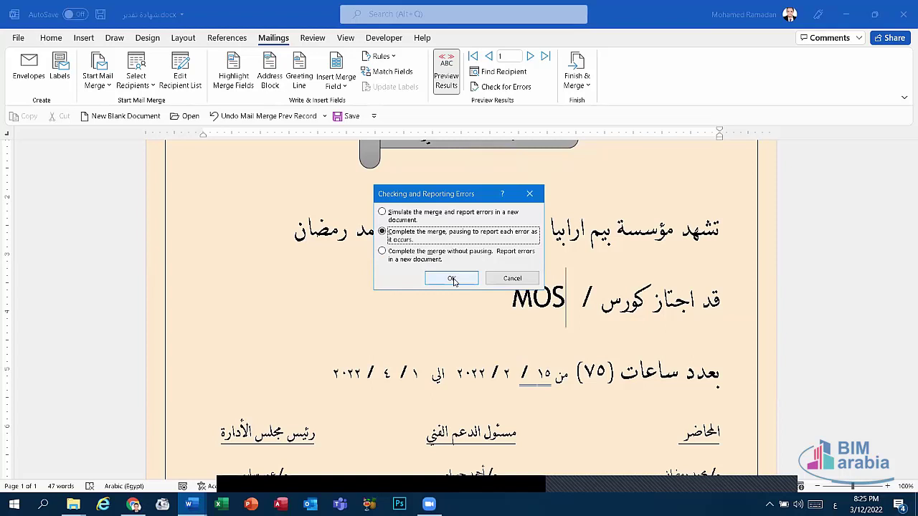
left_click(452, 280)
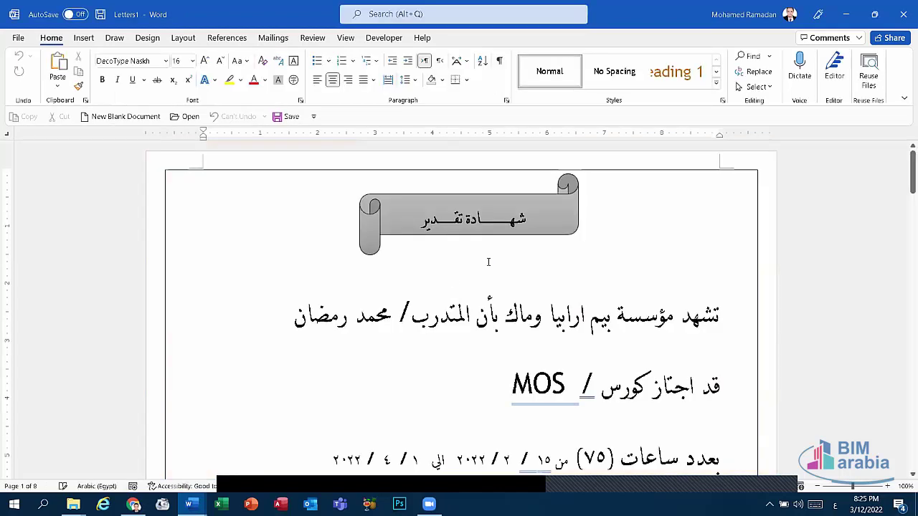
scroll(500, 238, "down", 5)
scroll(501, 239, "down", 3)
scroll(481, 243, "down", 2)
scroll(459, 248, "down", 2)
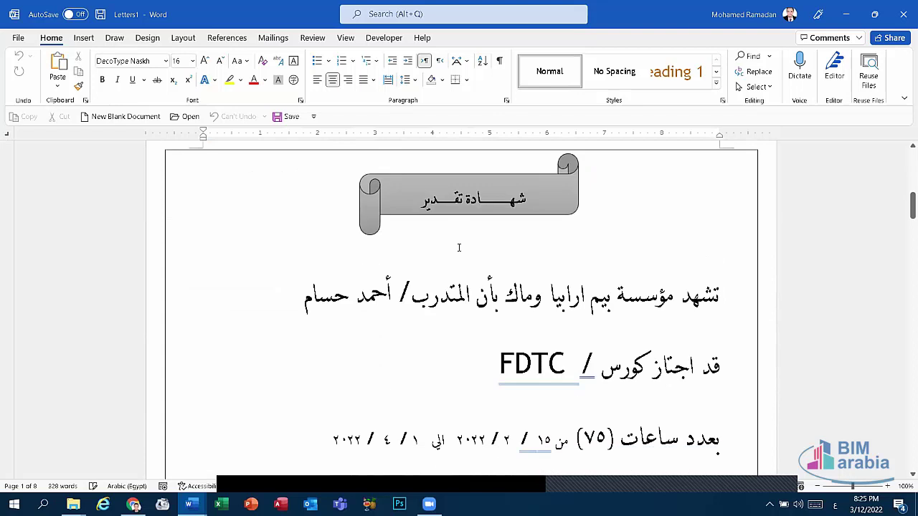
scroll(465, 251, "down", 8)
scroll(464, 251, "down", 3)
scroll(477, 264, "down", 8)
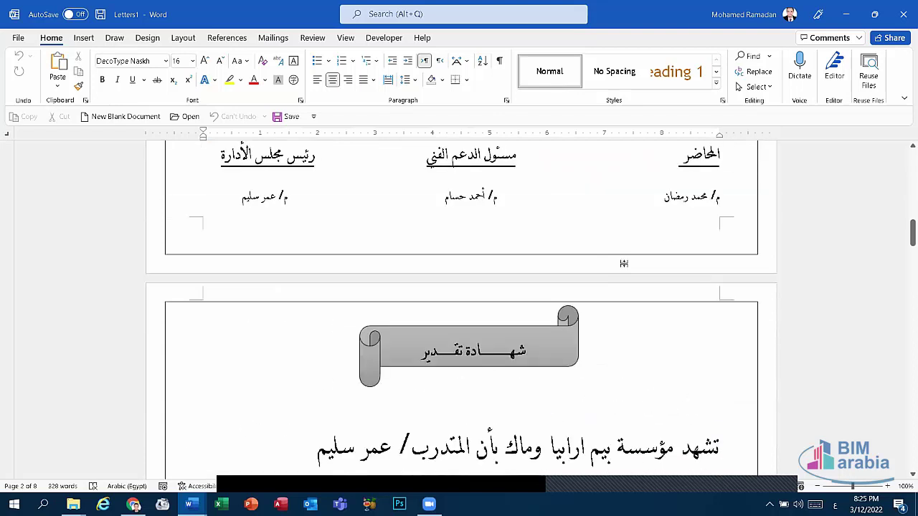
scroll(626, 228, "down", 7)
scroll(626, 228, "down", 8)
scroll(621, 348, "up", 2)
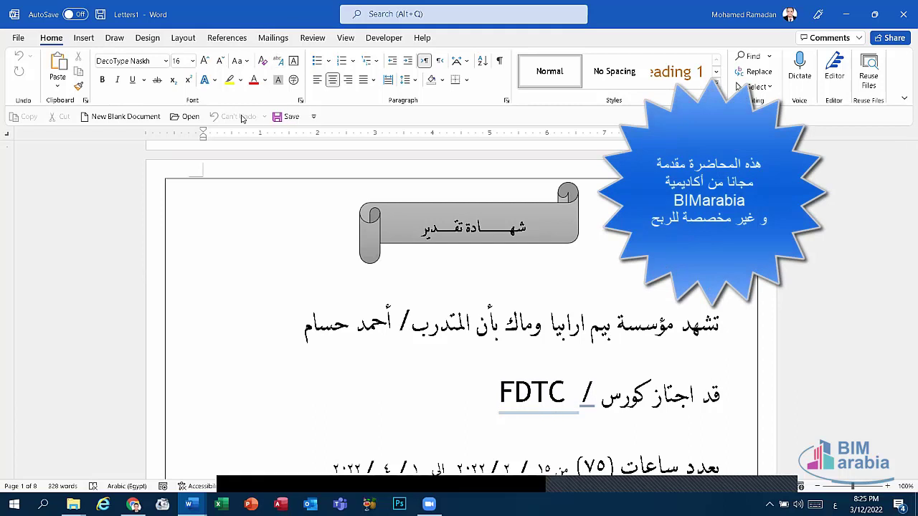
double_click(258, 254)
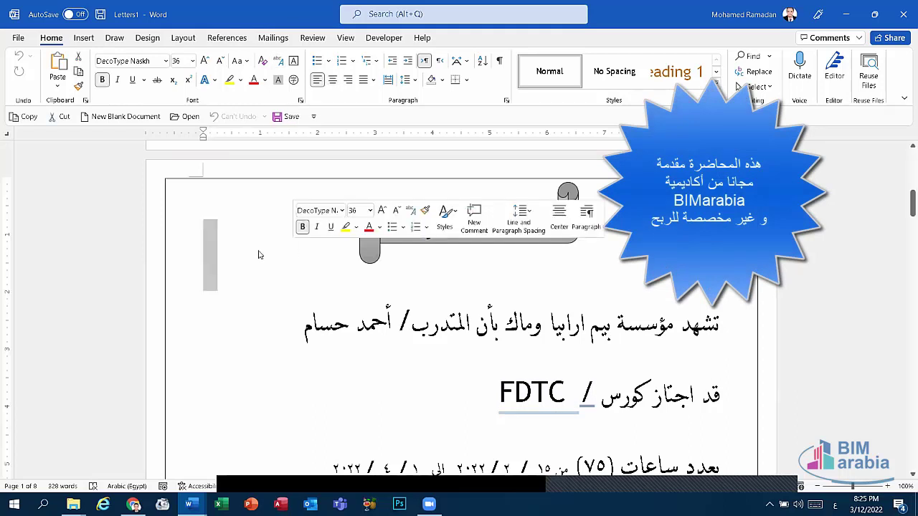
left_click(213, 242)
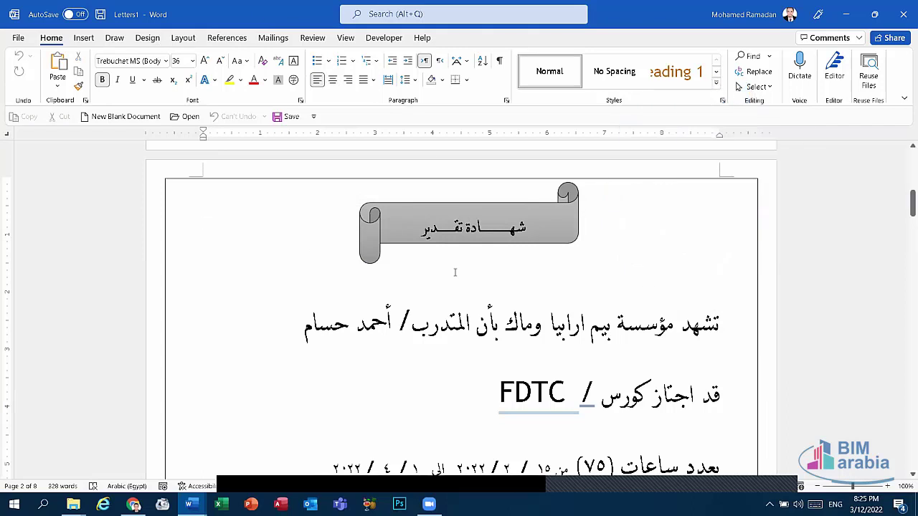
scroll(532, 214, "down", 3)
scroll(532, 214, "down", 2)
scroll(532, 214, "down", 2)
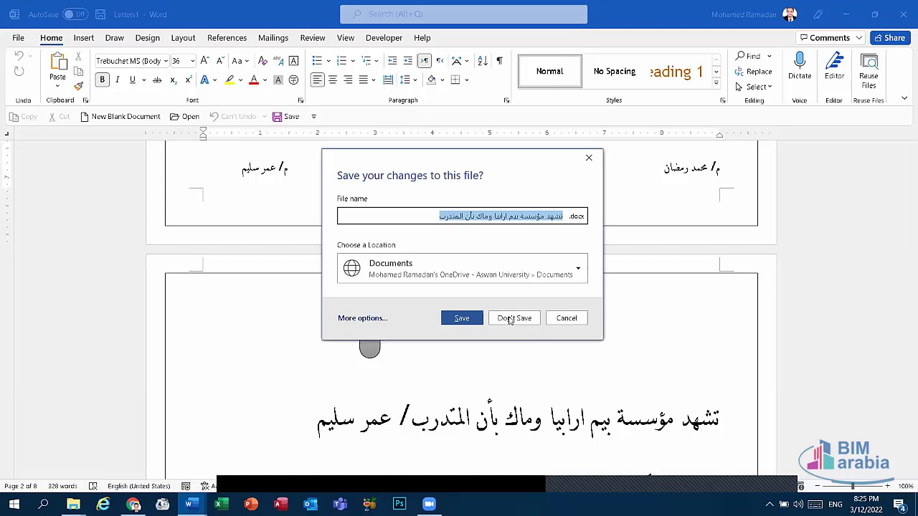
left_click(513, 317)
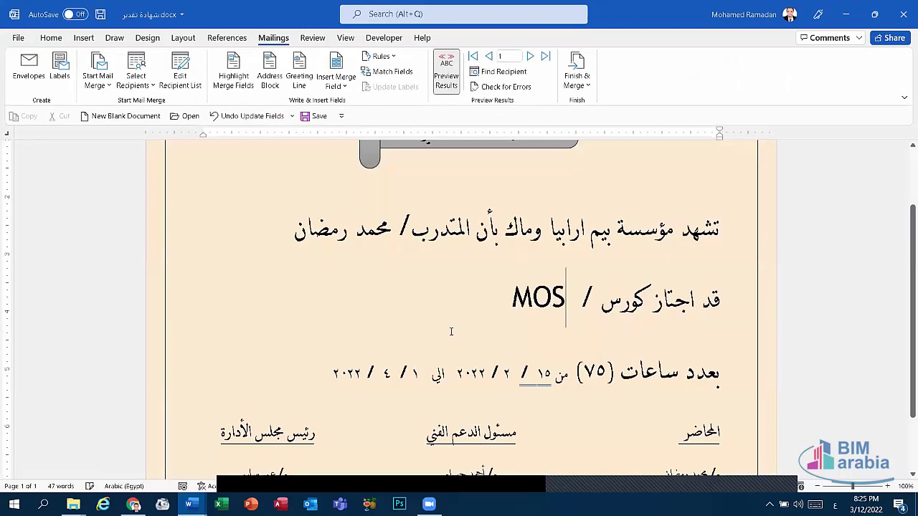
scroll(416, 261, "up", 2)
scroll(416, 260, "down", 1)
scroll(416, 260, "up", 1)
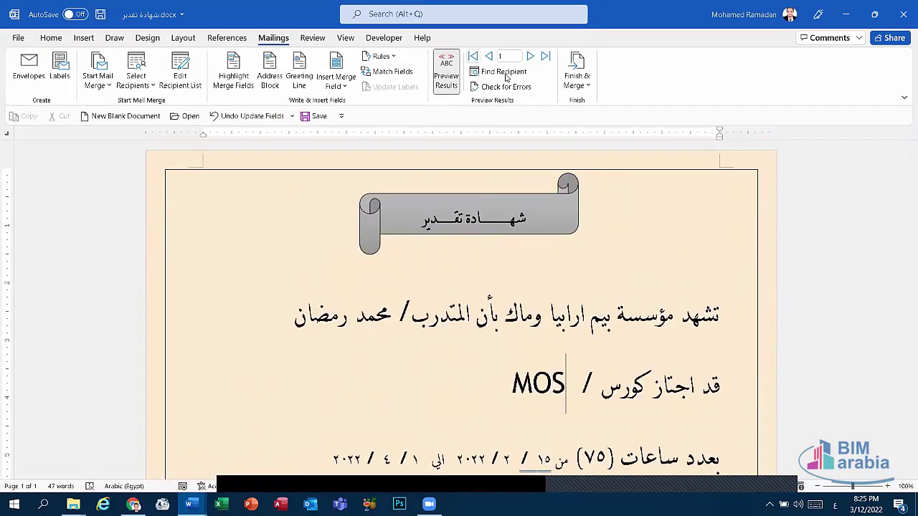
Use Find Recipient to search the trainee name field for a trainee's full name, dismissing the no-results messages.
left_click(504, 74)
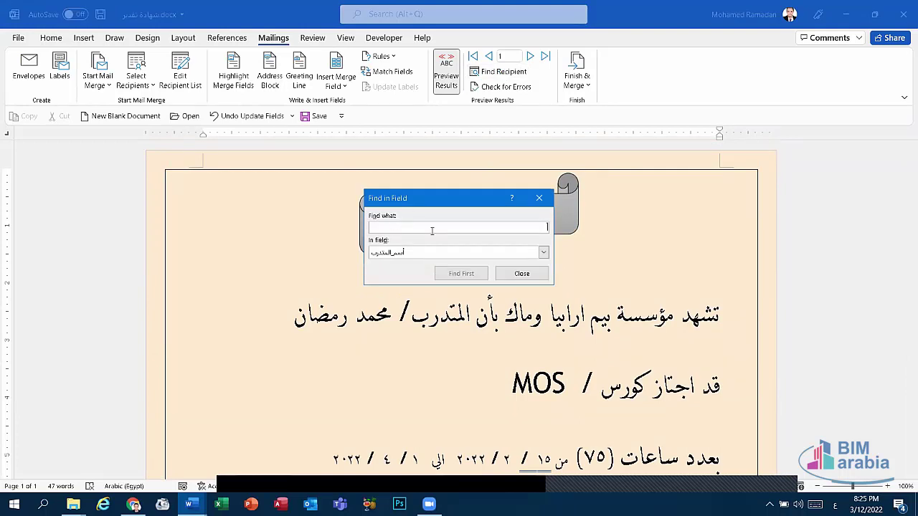
type("محمد ر")
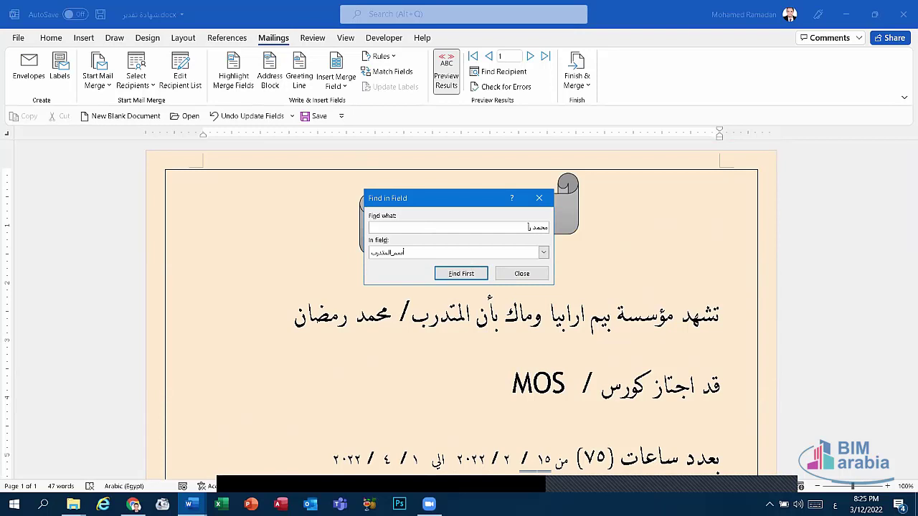
type("مضان")
left_click(414, 253)
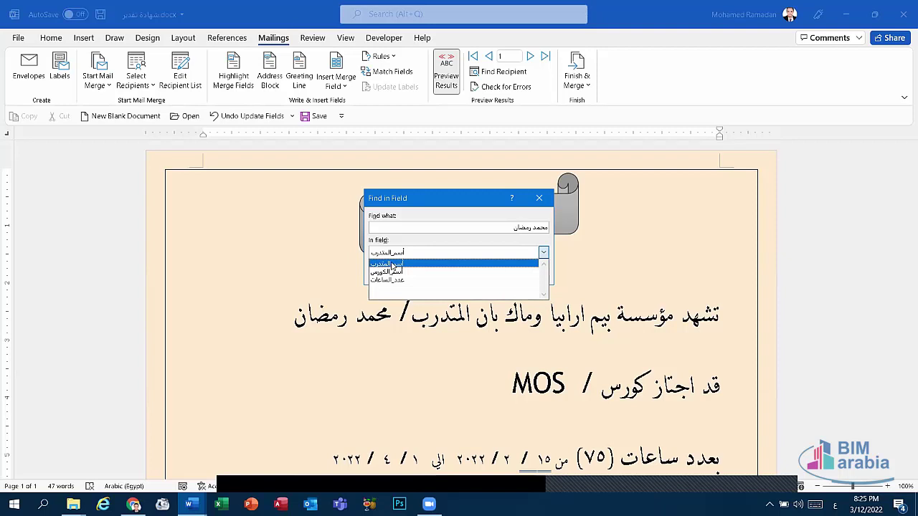
left_click(393, 263)
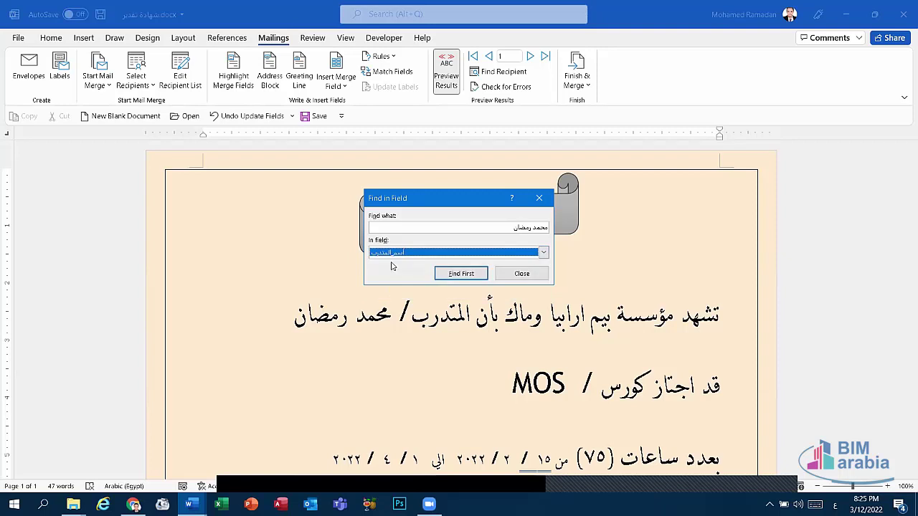
left_click(468, 276)
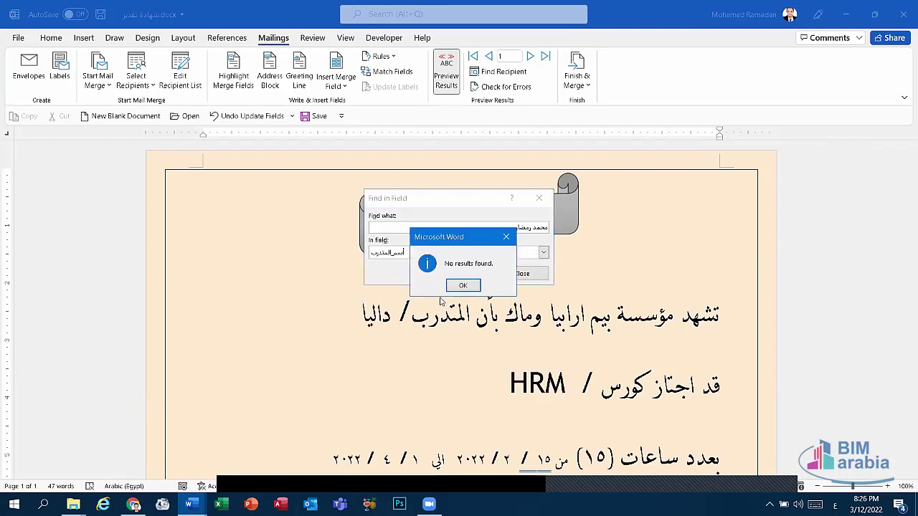
left_click(462, 285)
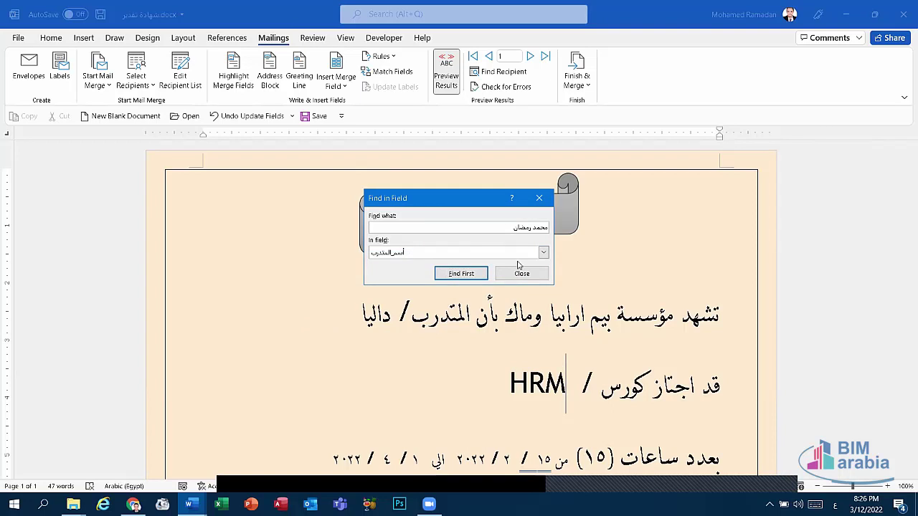
left_click(468, 272)
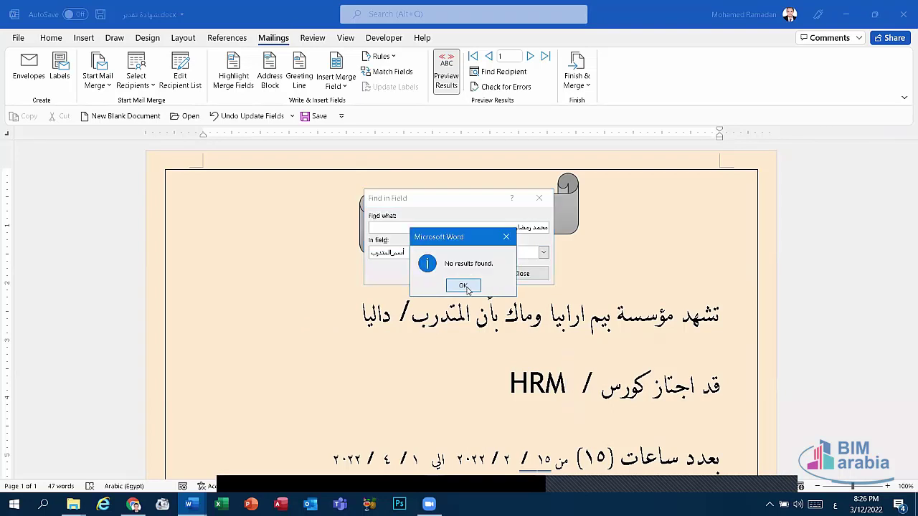
left_click(463, 285)
Replace the search text with 'ع', find the next match from the first record, then close the search.
mouse_move(514, 228)
left_mouse_down()
mouse_move(525, 228)
mouse_move(499, 244)
left_mouse_up()
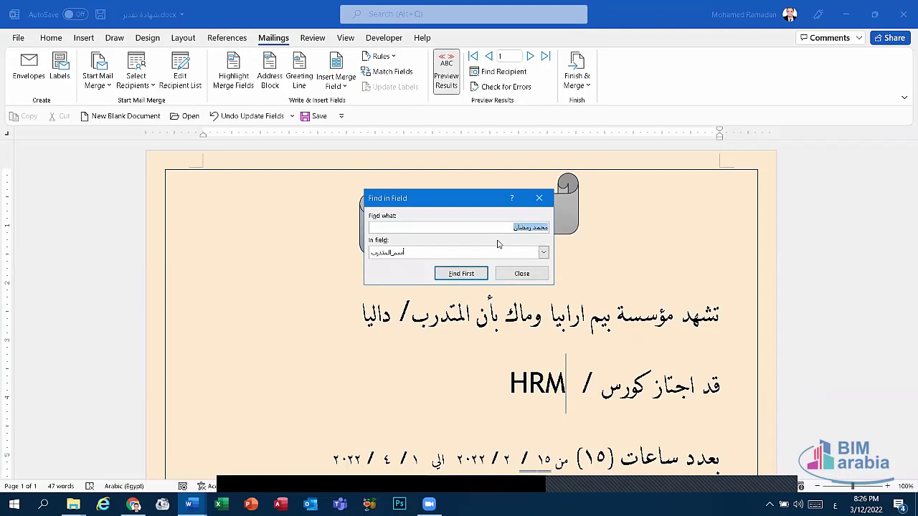
key("BackSpace")
type("هبة")
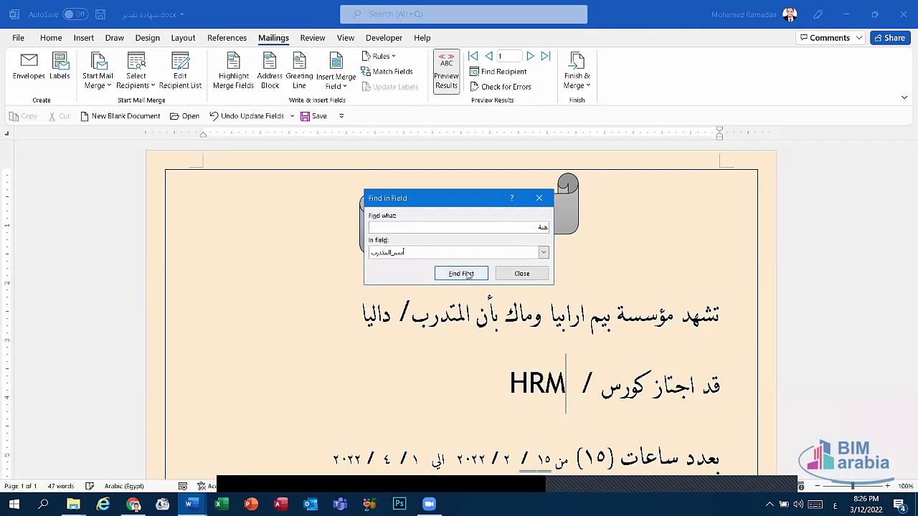
left_click(464, 273)
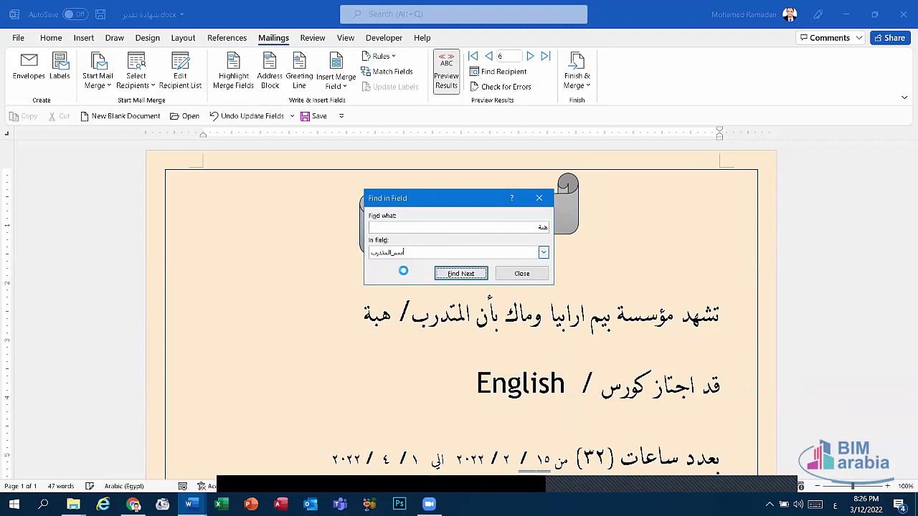
left_click_drag(522, 227, 571, 232)
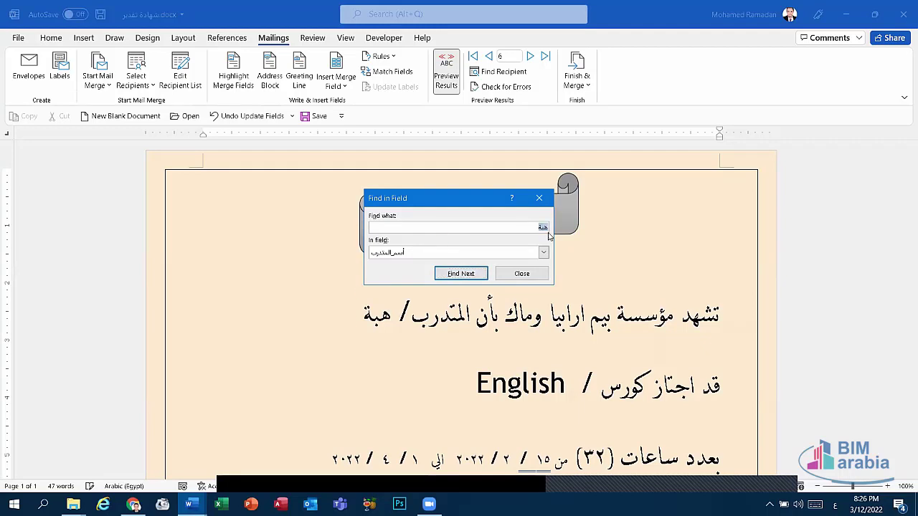
key("BackSpace")
type("عمر سليم")
left_click(454, 275)
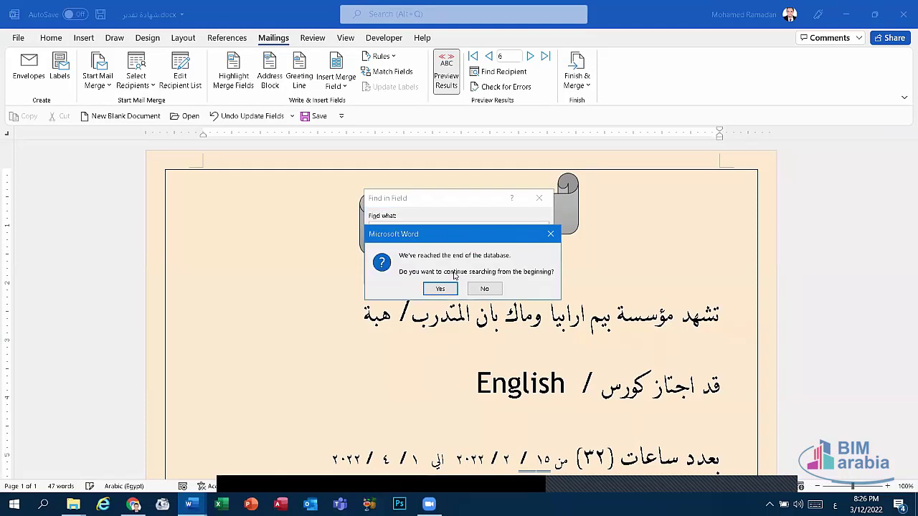
left_click(440, 289)
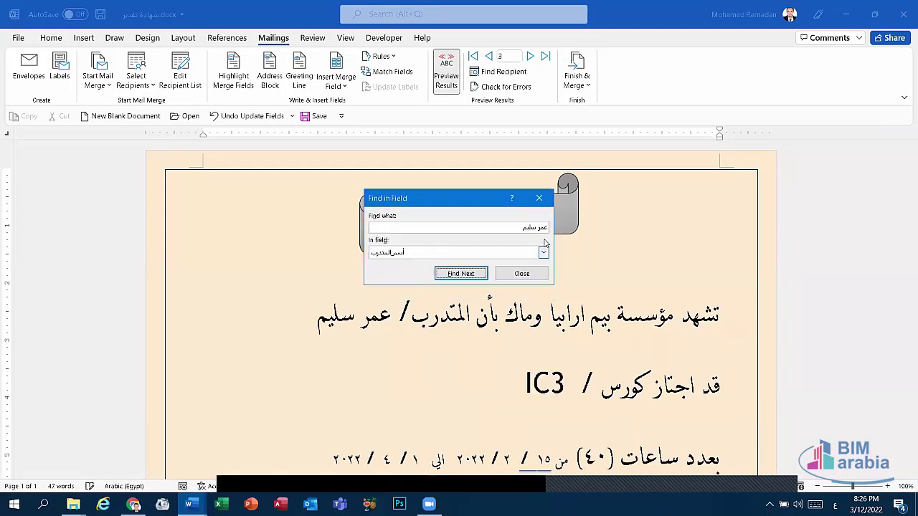
left_click(540, 198)
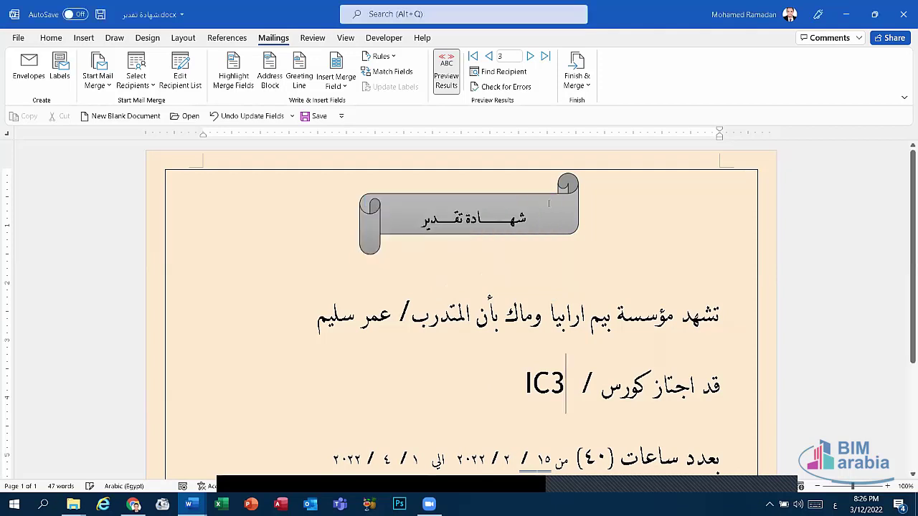
Return the preview to record 1 and bring up the Finish & Merge options.
left_click(488, 56)
left_click(488, 57)
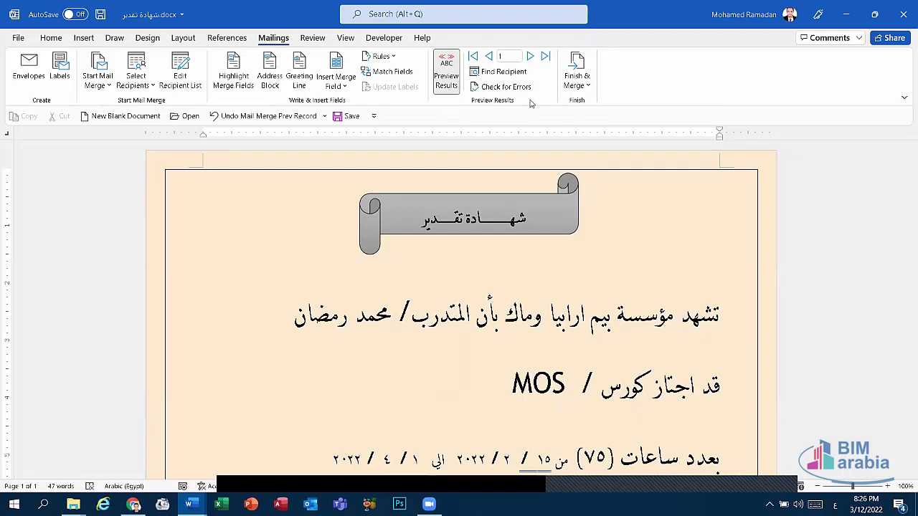
left_click(585, 66)
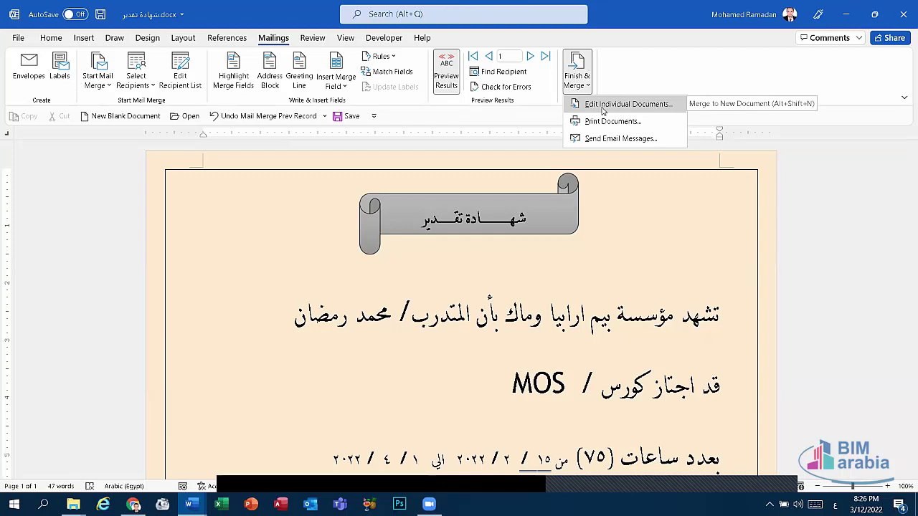
Merge all records into a new document via Edit Individual Documents.
left_click(602, 107)
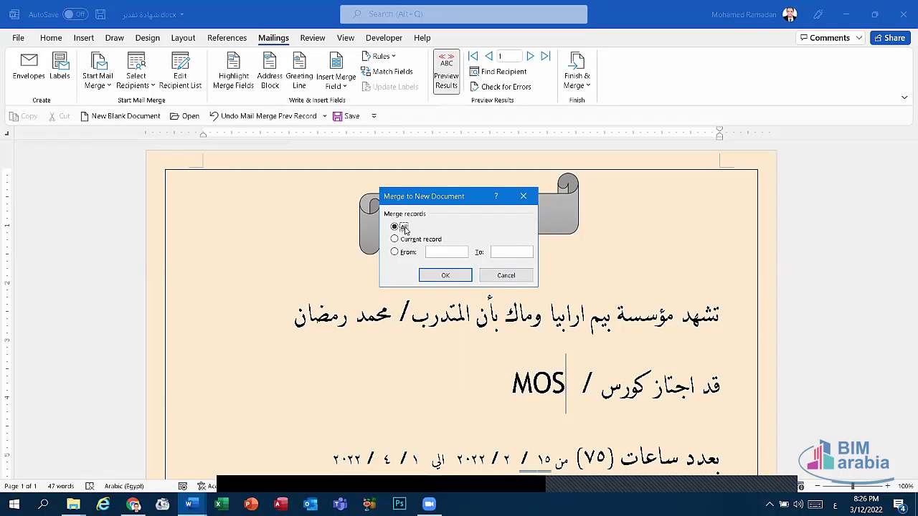
left_click(409, 244)
left_click(406, 252)
left_click(398, 227)
left_click(446, 275)
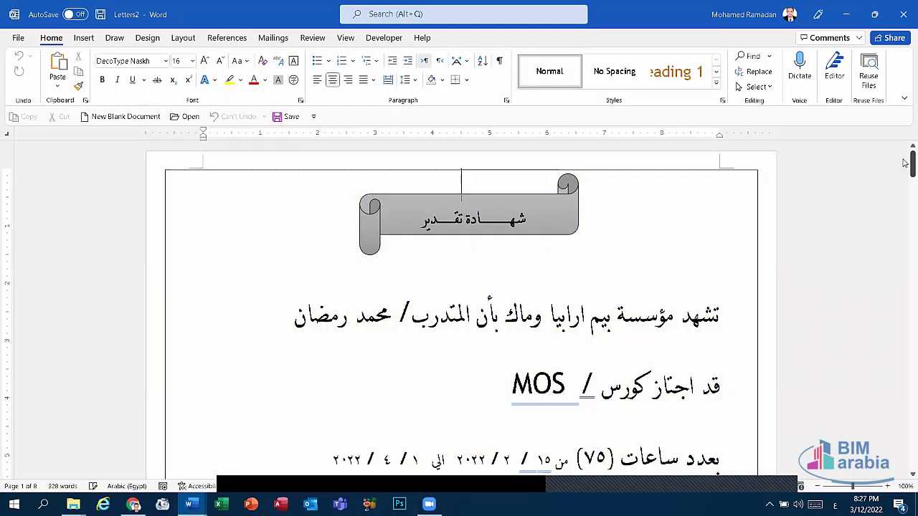
Scroll through the merged Letters2 certificates, then close it without saving.
left_click_drag(906, 165, 905, 359)
left_click(904, 14)
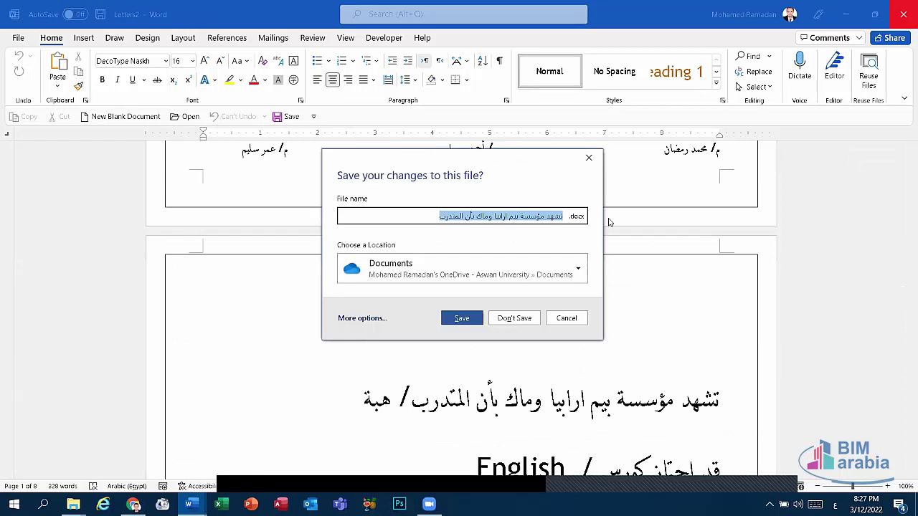
left_click(516, 321)
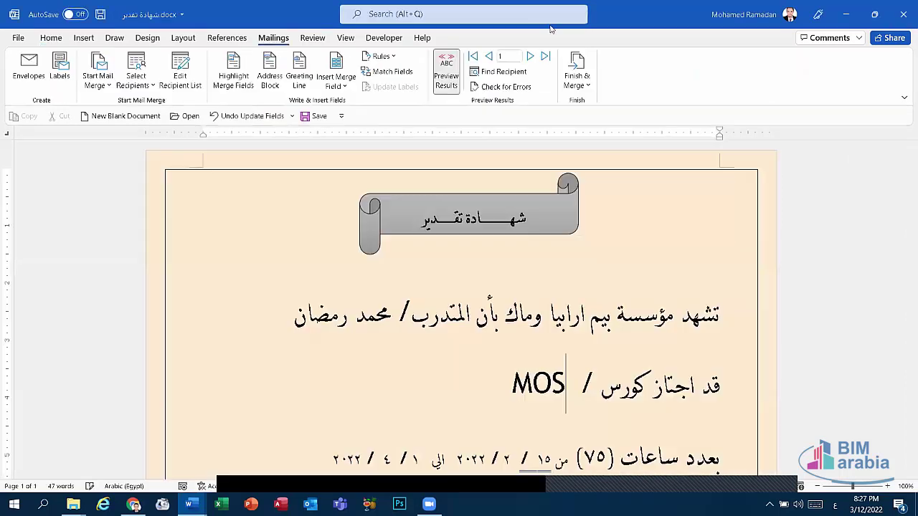
Choose Print Documents from Finish & Merge with All records selected.
left_click(577, 79)
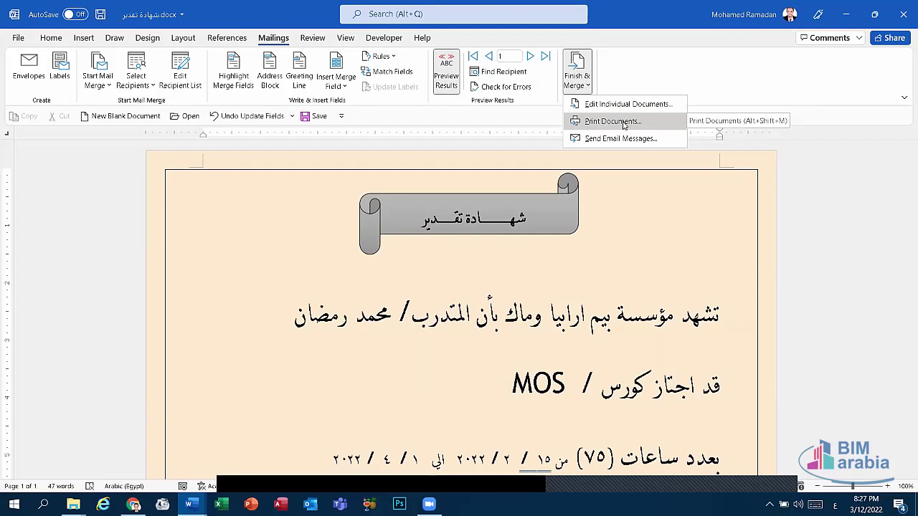
left_click(611, 121)
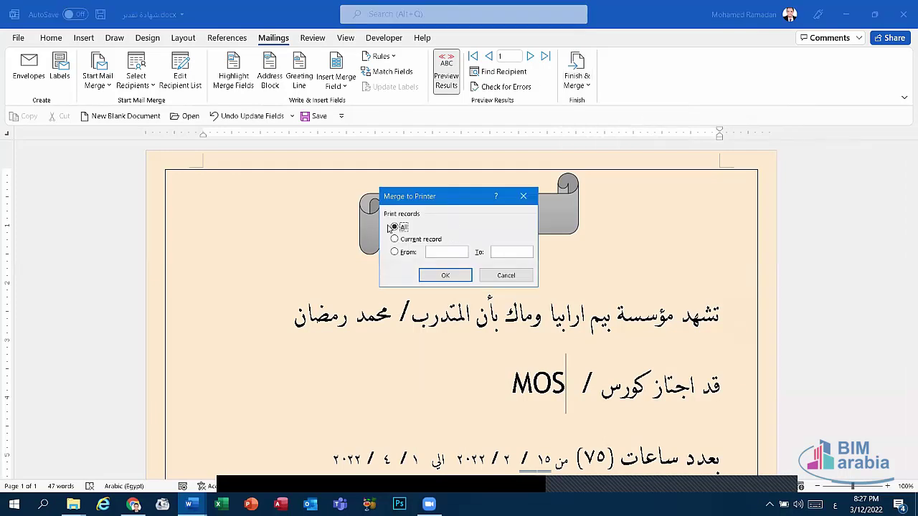
left_click(414, 242)
left_click(411, 254)
left_click(394, 227)
left_click(446, 275)
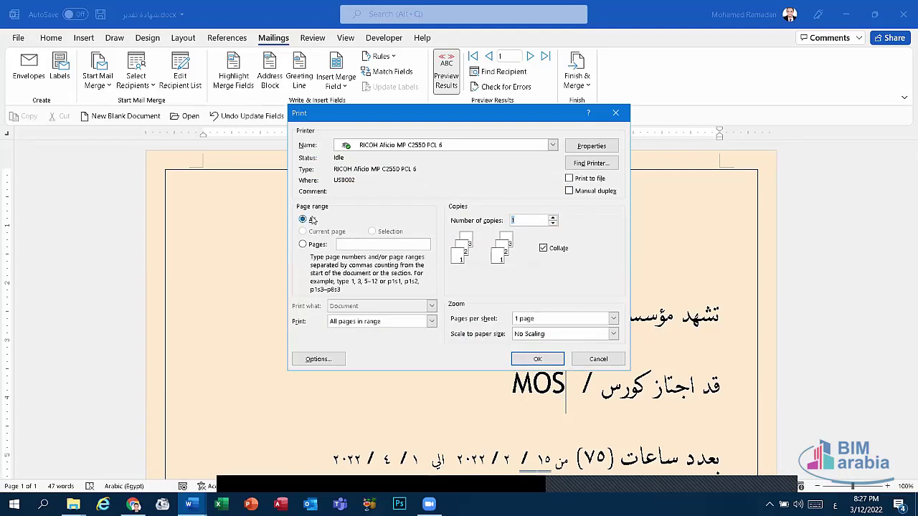
Review copies, pages-per-sheet and odd/even settings, keep all pages, and print the certificates.
left_click(519, 223)
left_click(529, 319)
left_click(529, 320)
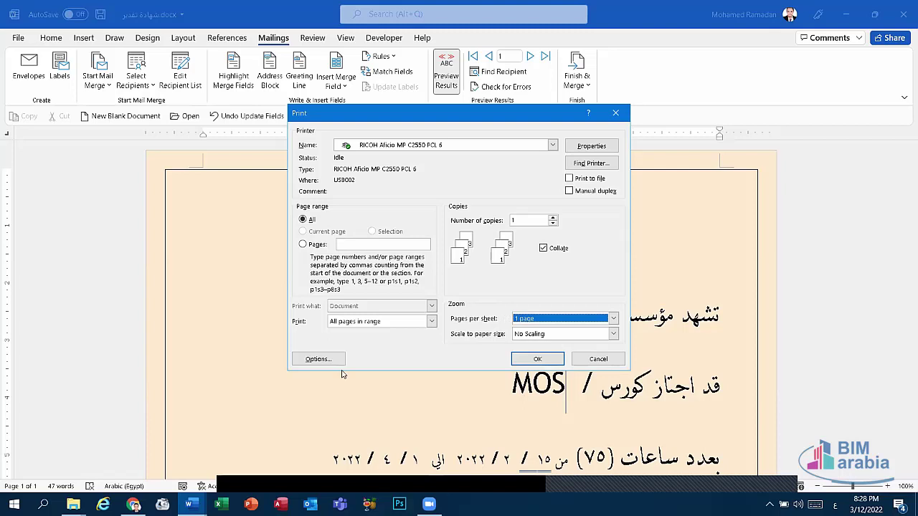
left_click(353, 322)
left_click(353, 323)
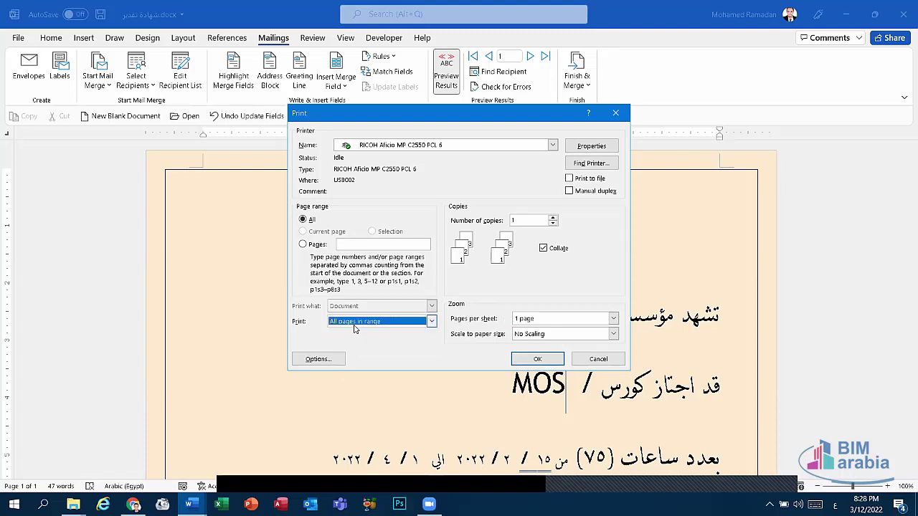
left_click(351, 322)
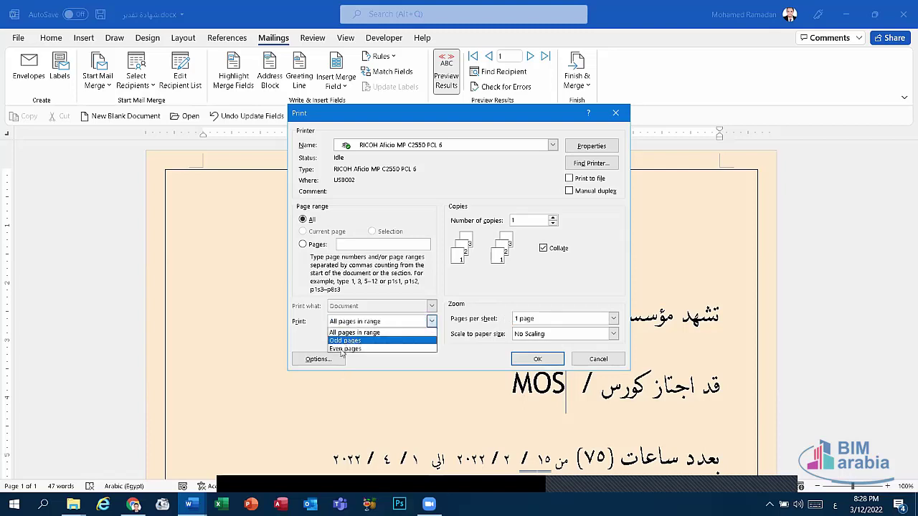
left_click(529, 288)
left_click(537, 360)
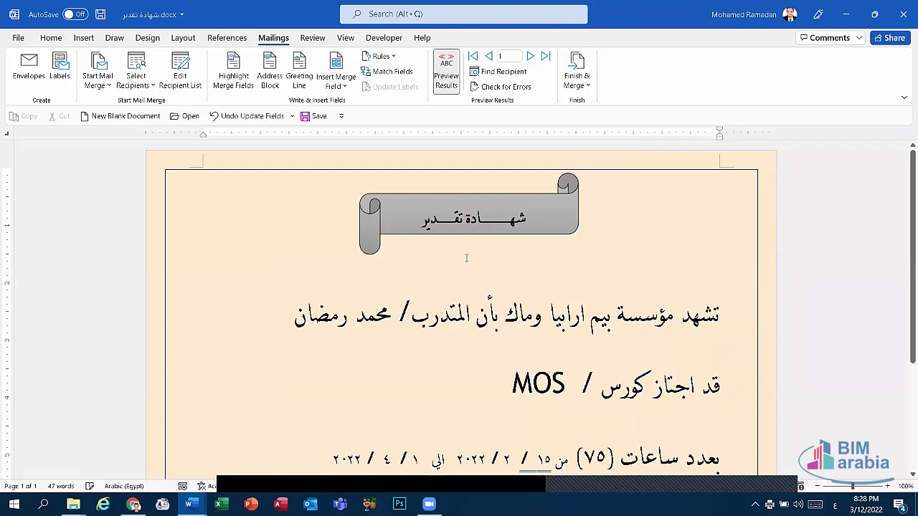
scroll(871, 286, "down", 5)
scroll(905, 215, "up", 5)
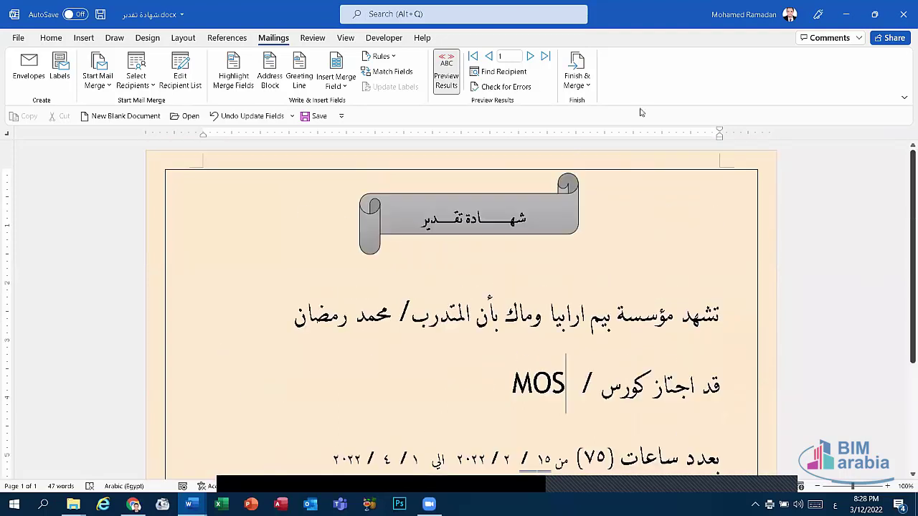
Create an envelope with the recipient's name as delivery address and BIM Arabia as return address, add it to the document, and save the return address as default.
left_click(577, 79)
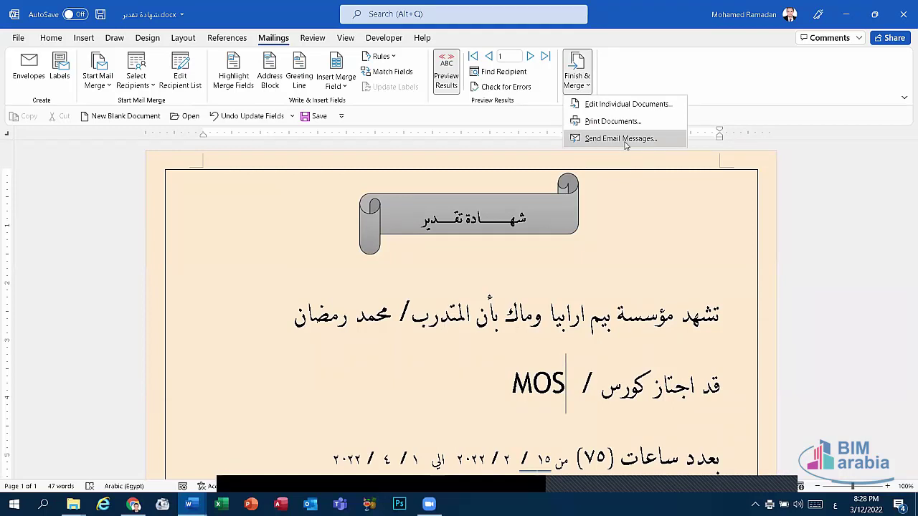
key("Escape")
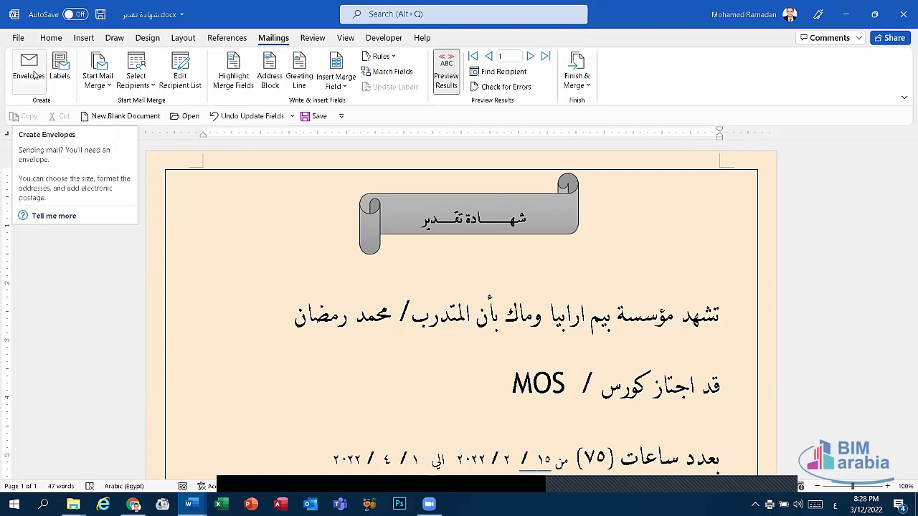
left_click(31, 71)
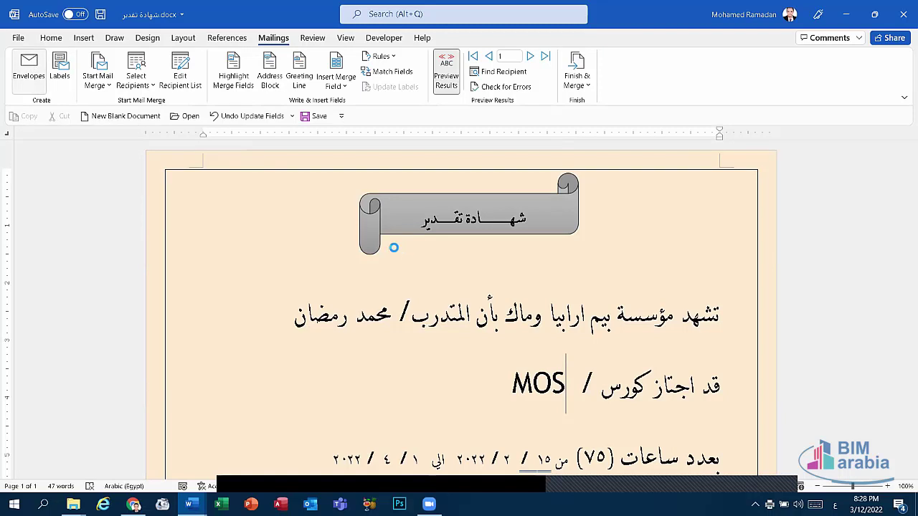
key("alt+shift")
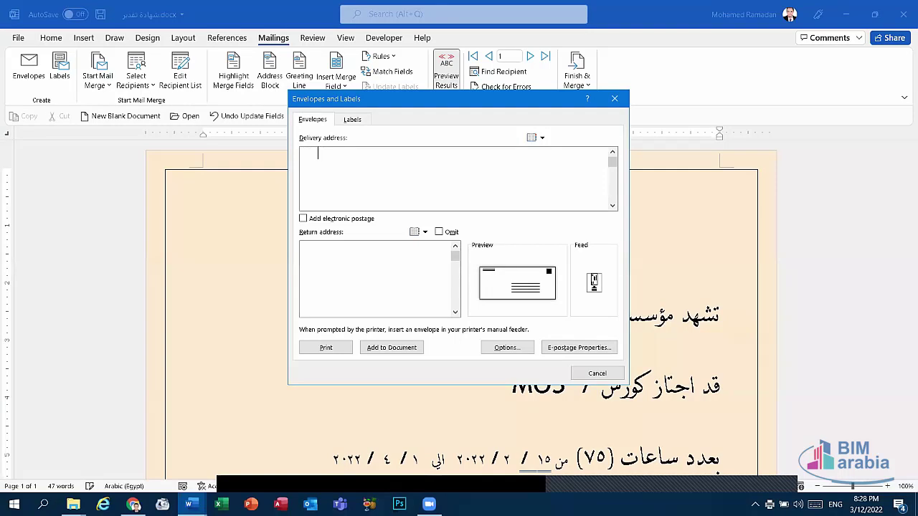
type("Mo")
type("ham")
type("ed")
type("Arabia")
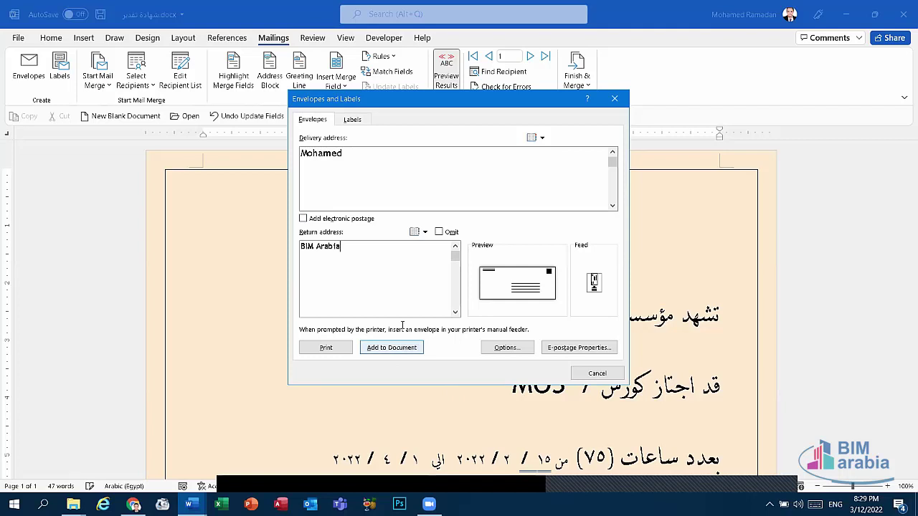
left_click(393, 347)
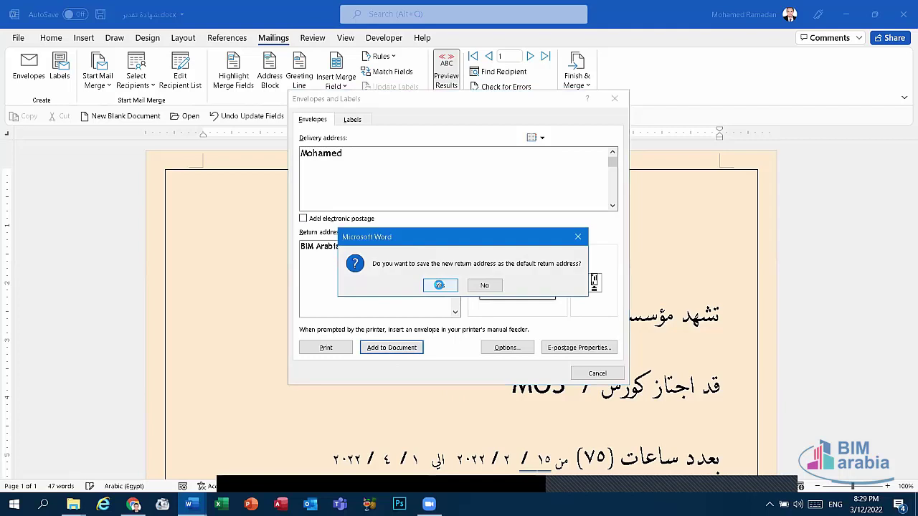
left_click(439, 284)
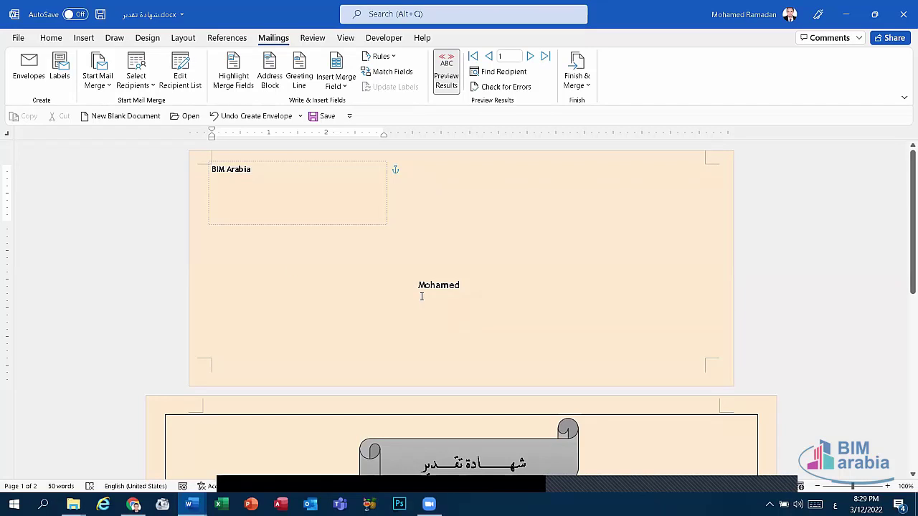
Reopen the Envelopes dialog and review the delivery and return addresses and the Labels tab.
left_click(29, 68)
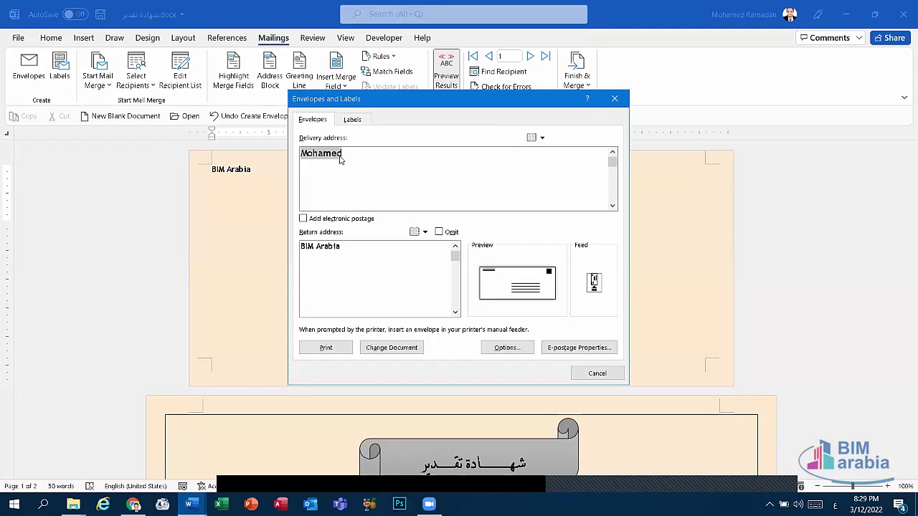
left_click(342, 159)
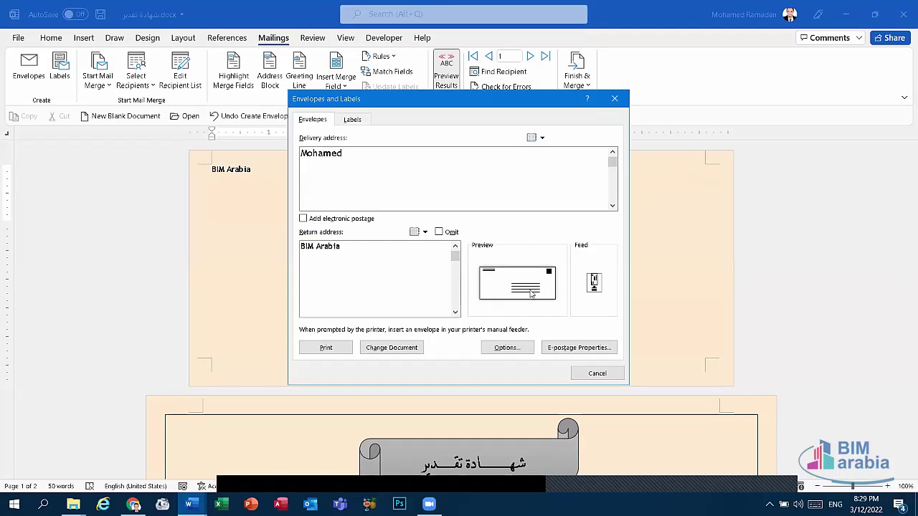
left_click(339, 246)
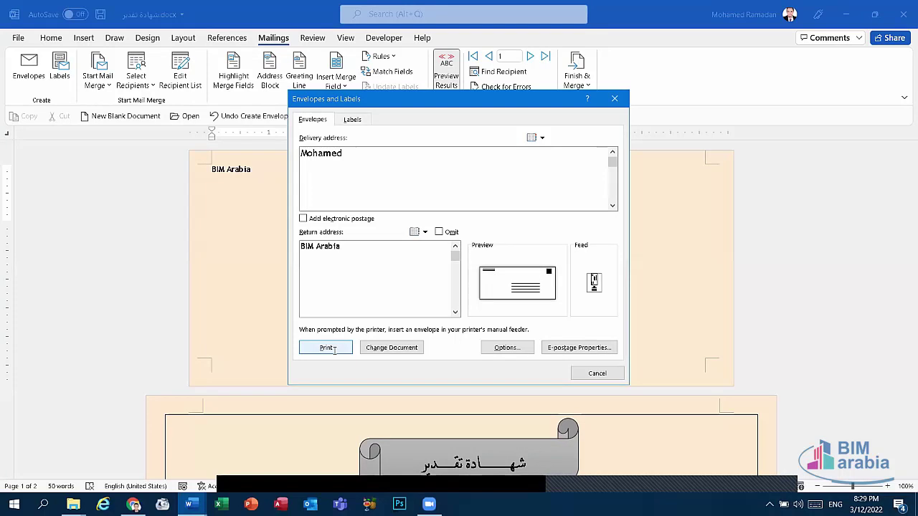
left_click(354, 120)
left_click(313, 120)
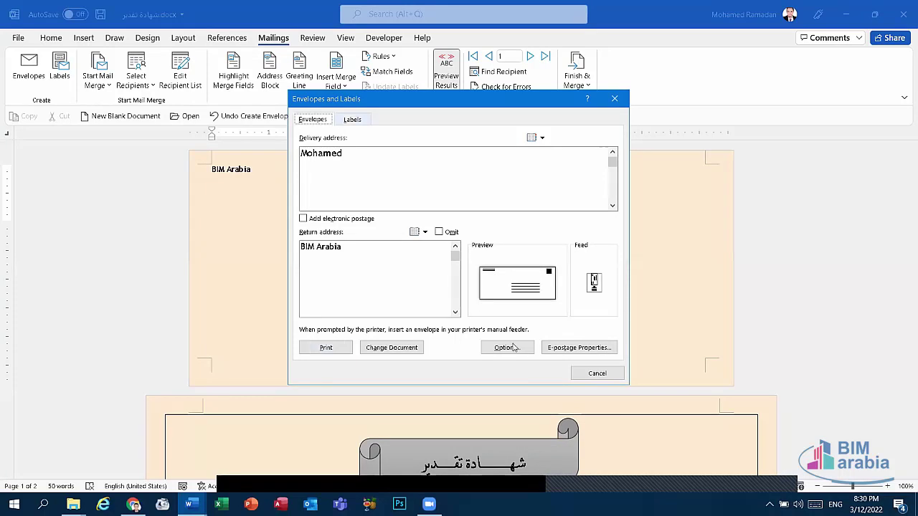
In Envelope Options, browse the envelope sizes and delivery address font settings without changing them.
left_click(506, 349)
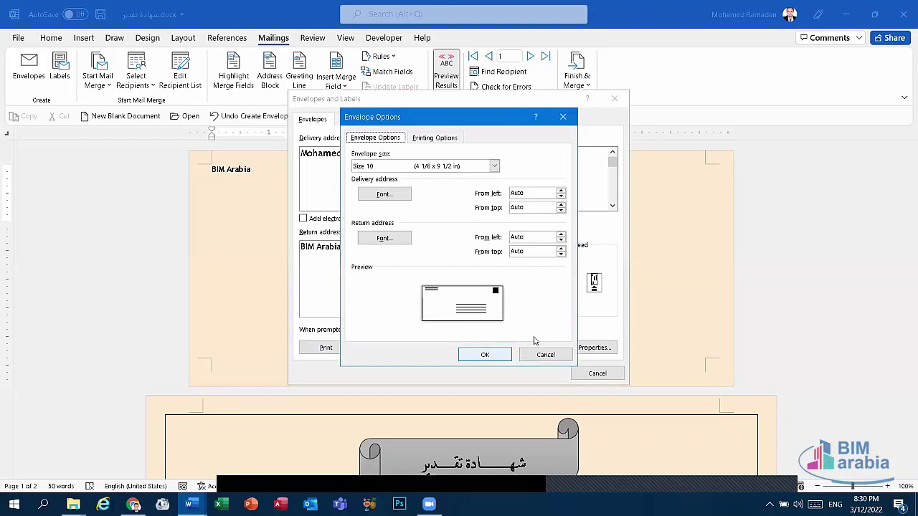
left_click_drag(467, 123, 595, 168)
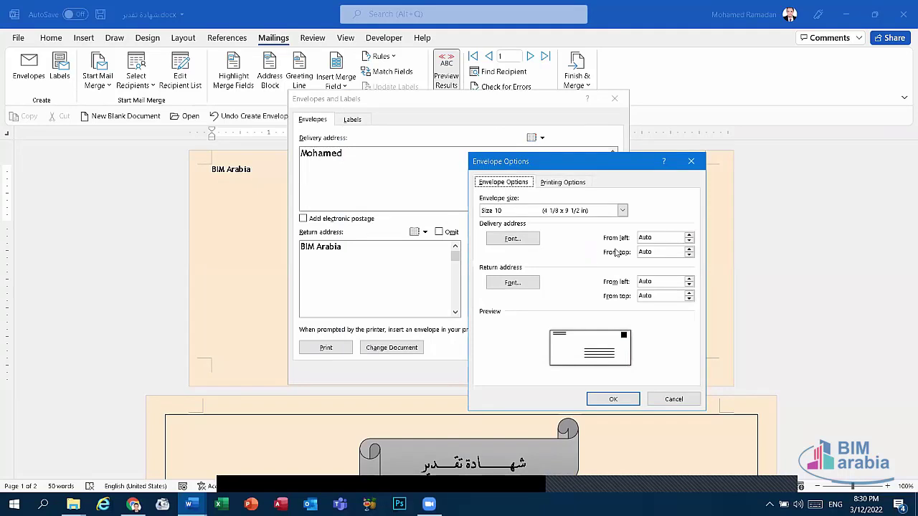
left_click(565, 211)
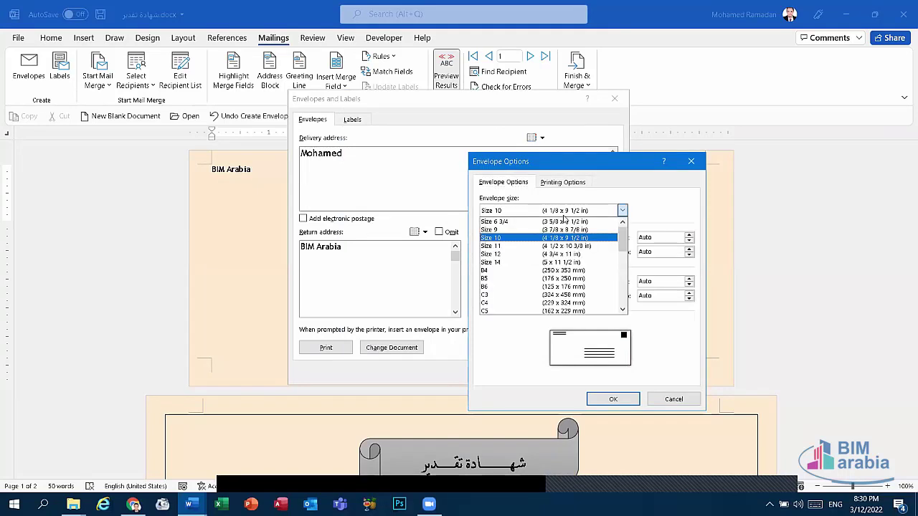
left_click(566, 236)
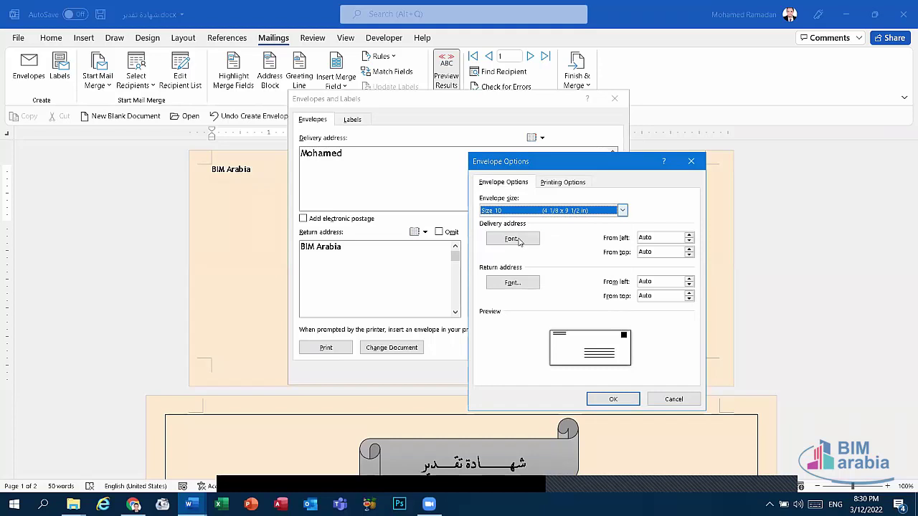
left_click(520, 241)
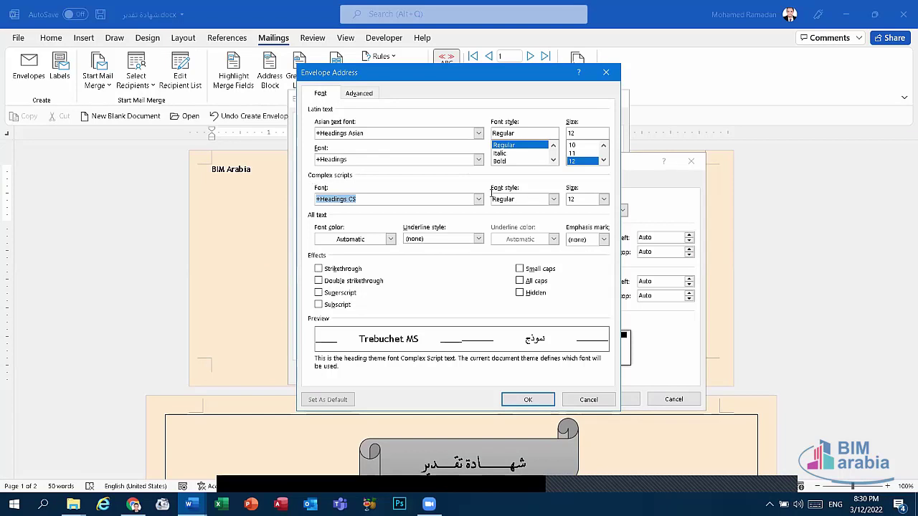
left_click(552, 198)
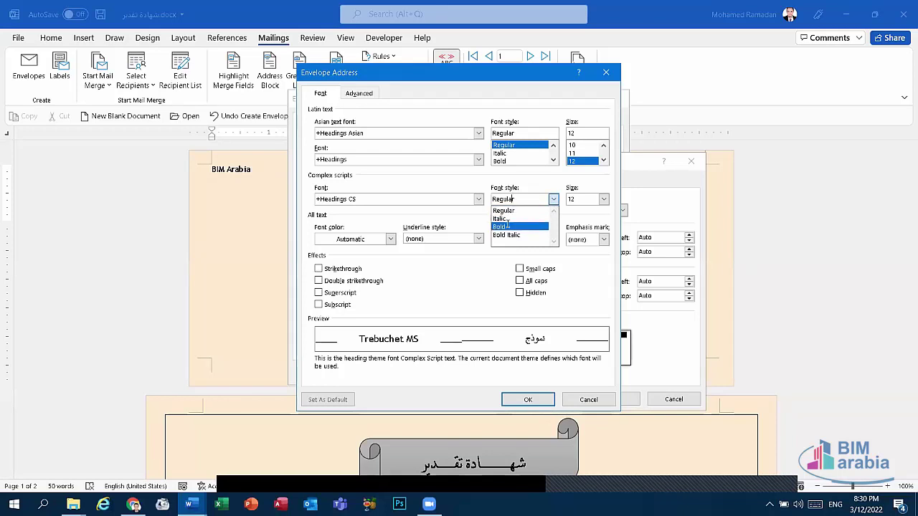
left_click(552, 204)
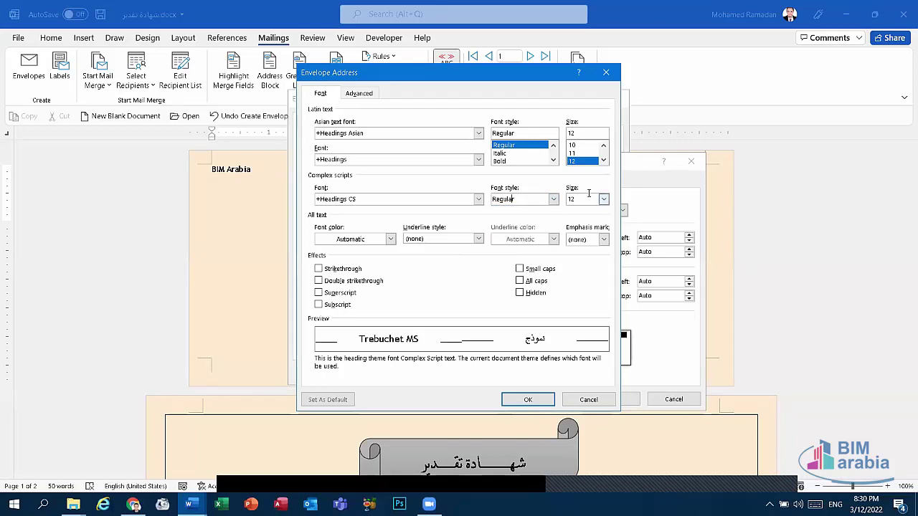
left_click(606, 73)
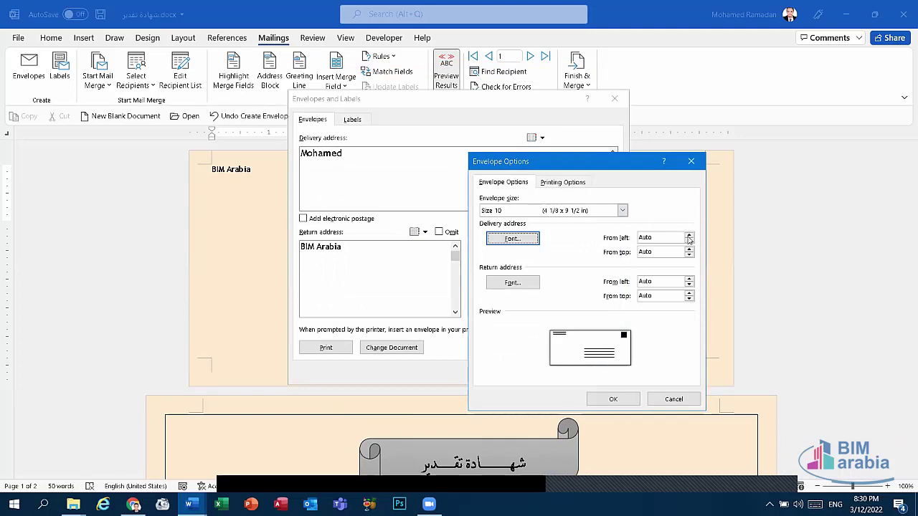
Position the delivery address 2.6" from left and 2.25" from top, and the return address 1.6" from left with its top offset adjusted.
left_click(688, 235)
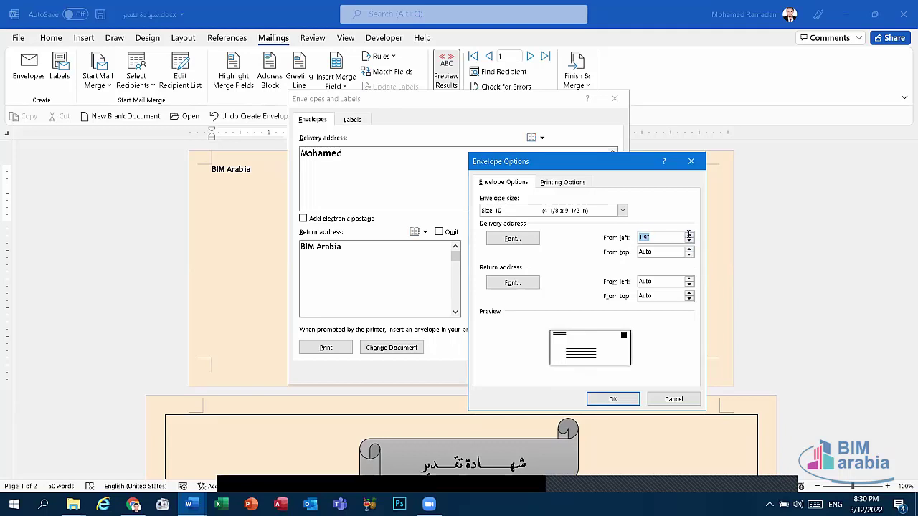
left_click(688, 236)
left_click(688, 249)
left_click(687, 278)
left_click(689, 294)
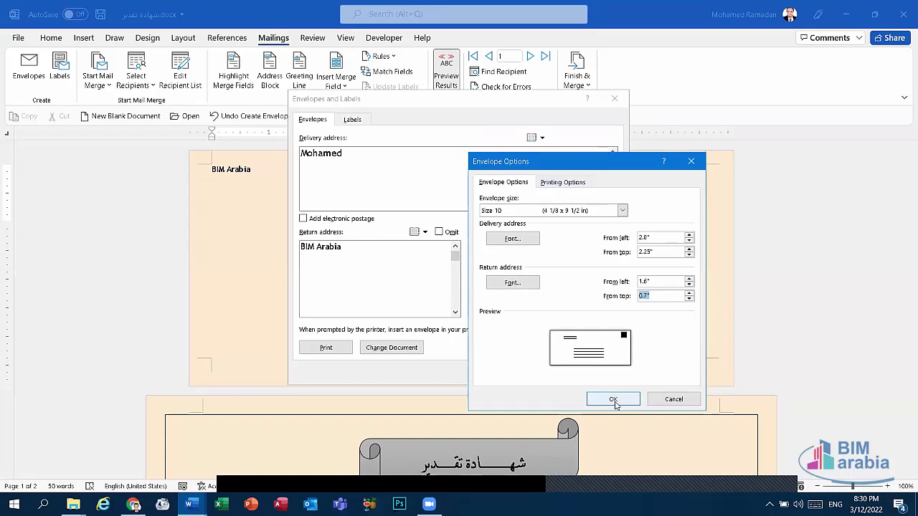
left_click(673, 404)
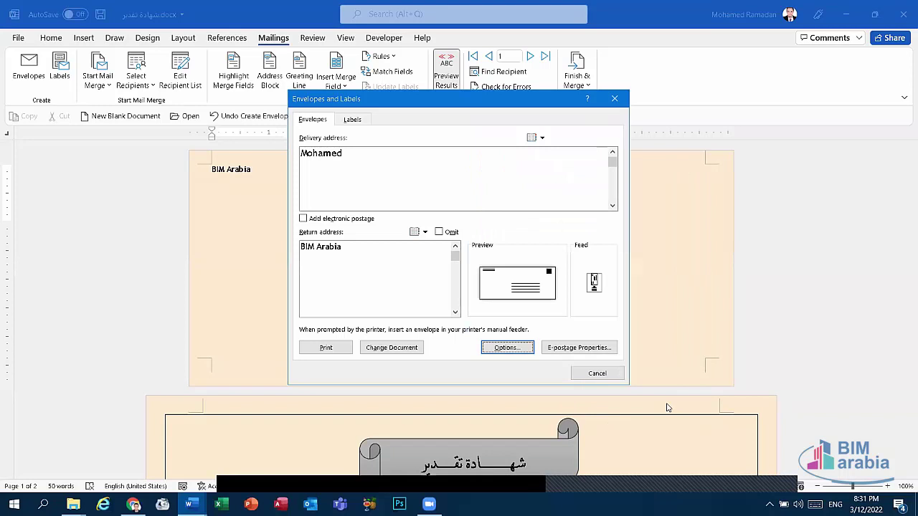
Close the dialog, look over the Envelopes and Labels settings, then undo Create Envelope to remove the envelope page.
left_click(609, 373)
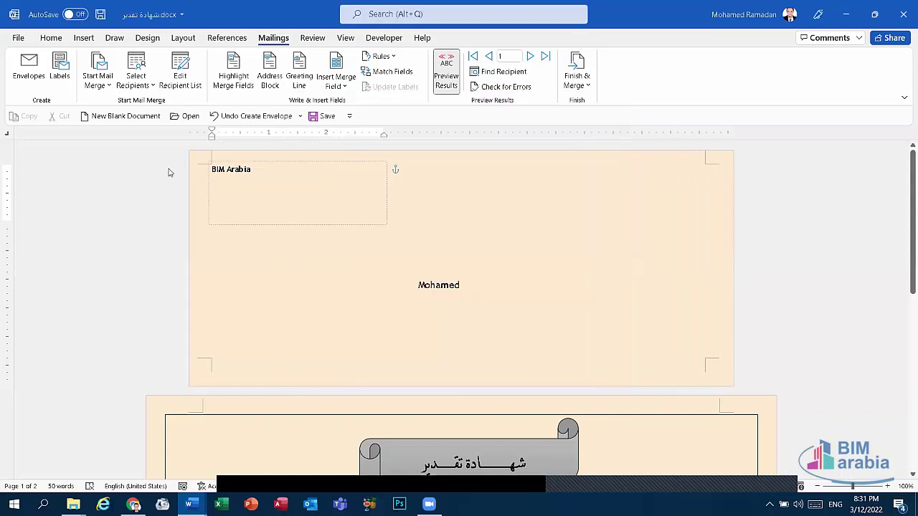
left_click(60, 66)
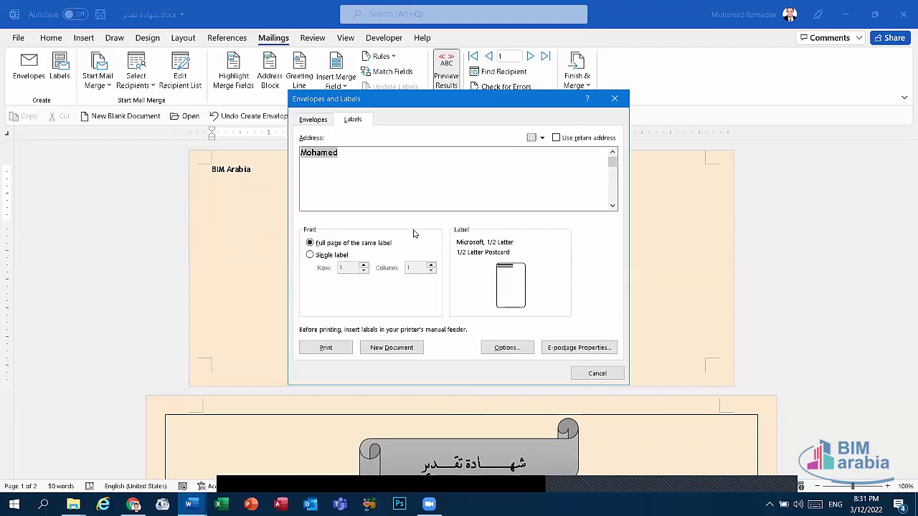
left_click(339, 158)
left_click(313, 120)
left_click(353, 120)
left_click(318, 123)
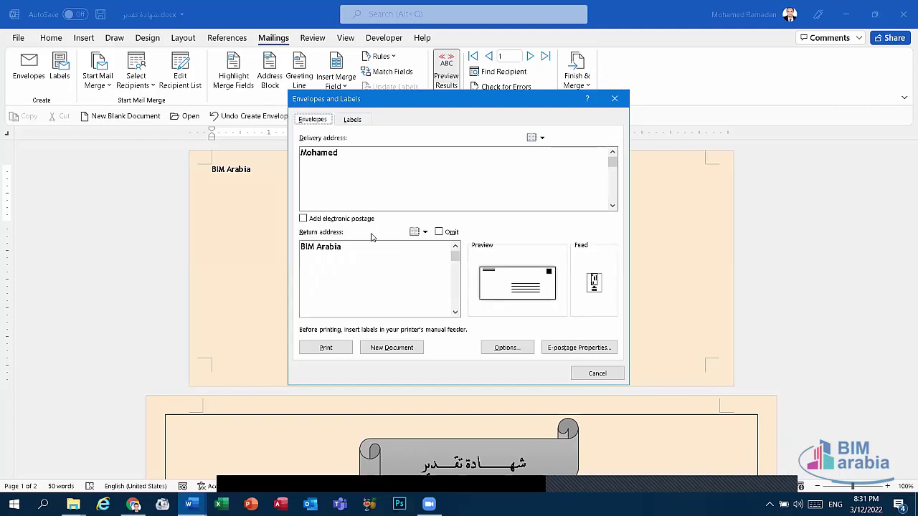
left_click(352, 120)
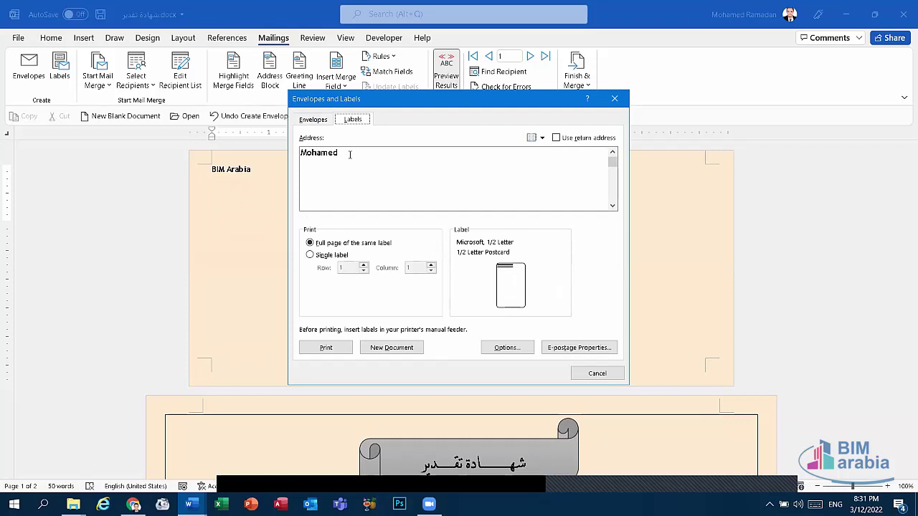
left_click(322, 160)
left_click(622, 102)
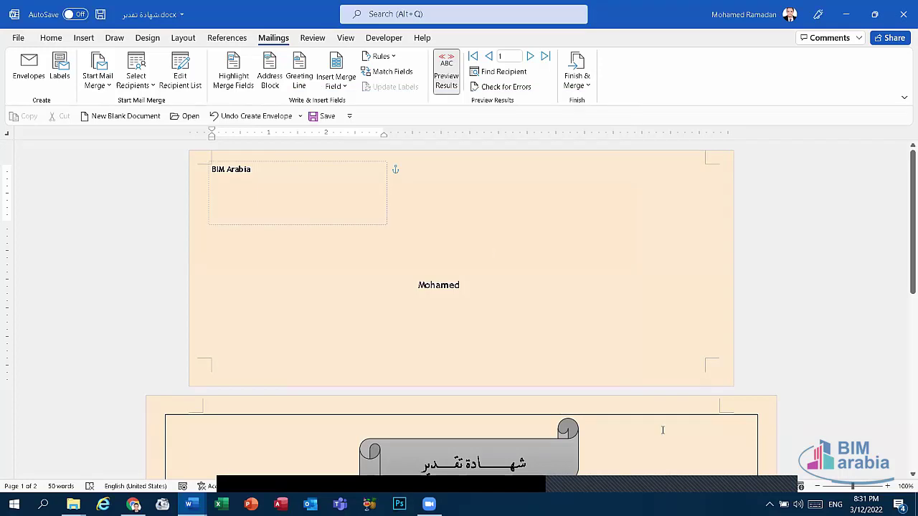
left_click(244, 115)
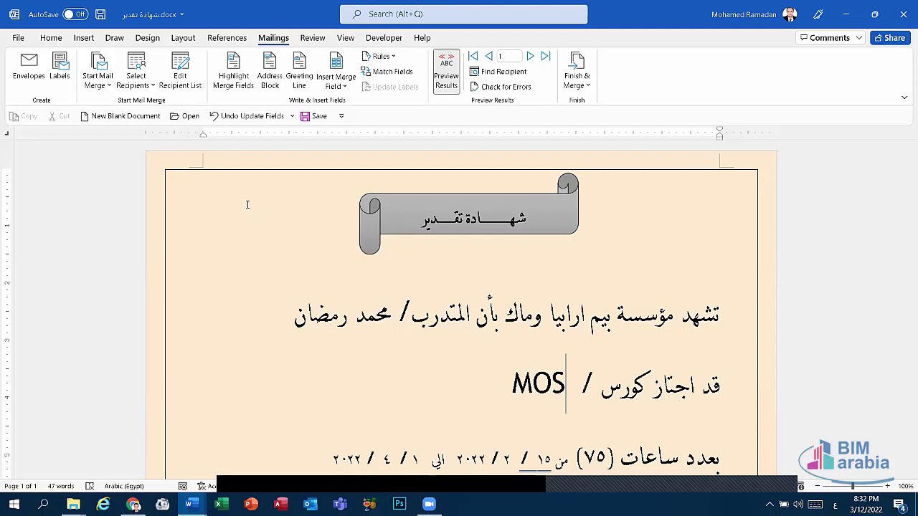
left_click(462, 482)
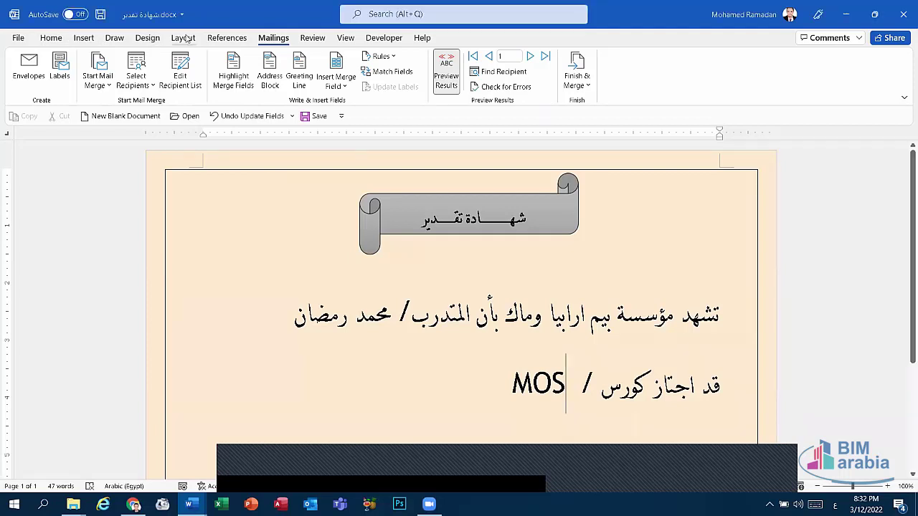
left_click(184, 39)
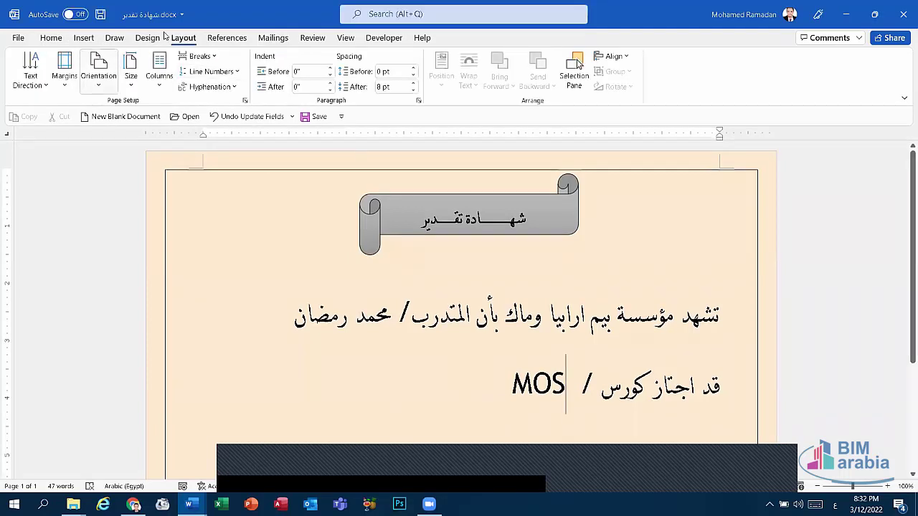
left_click(51, 38)
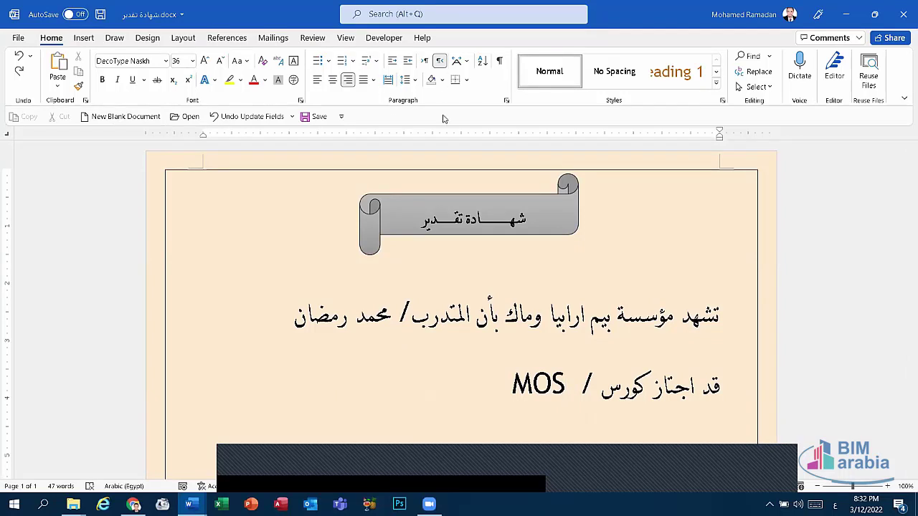
left_click(83, 38)
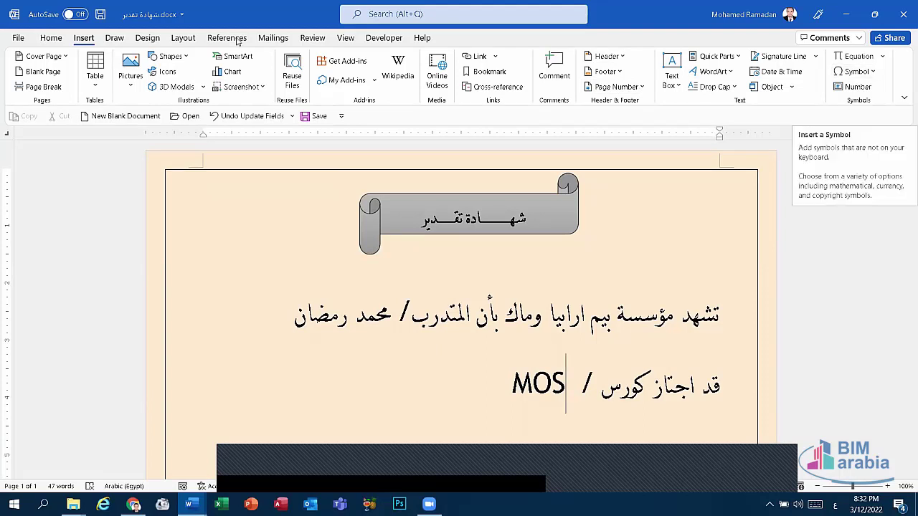
left_click(147, 38)
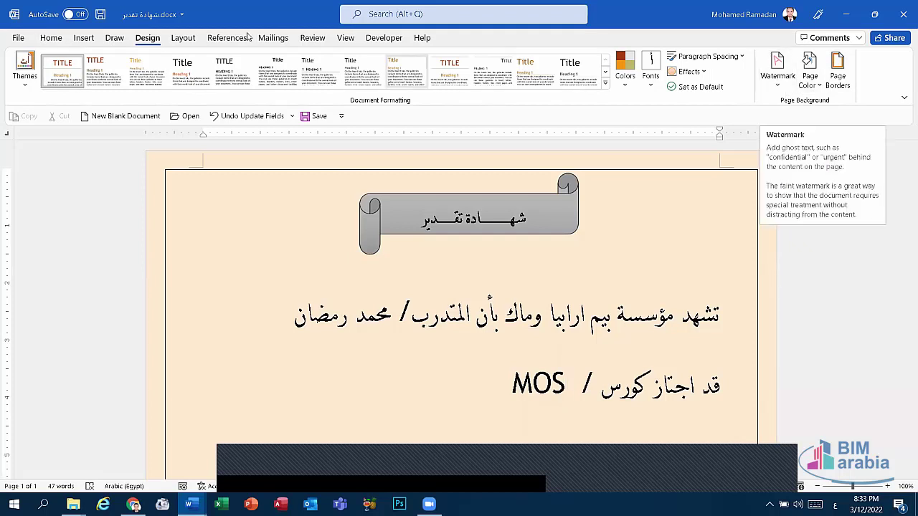
left_click(182, 38)
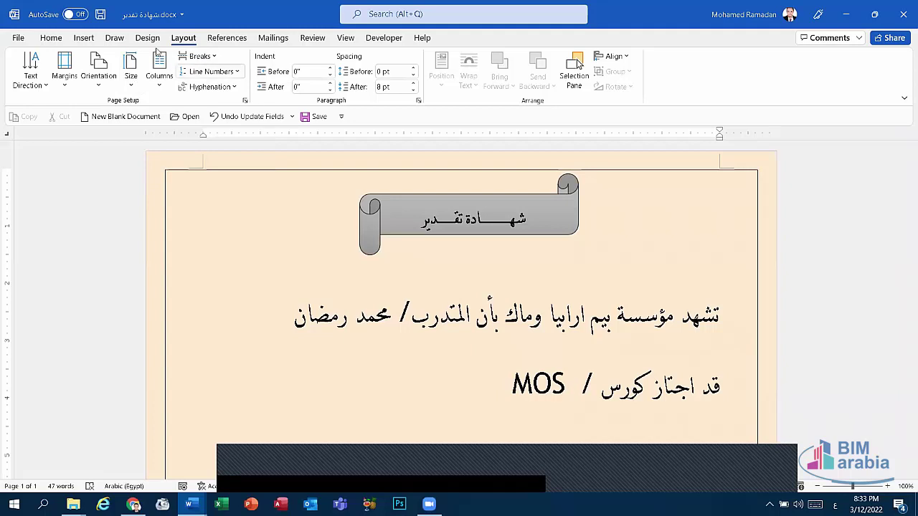
left_click(312, 38)
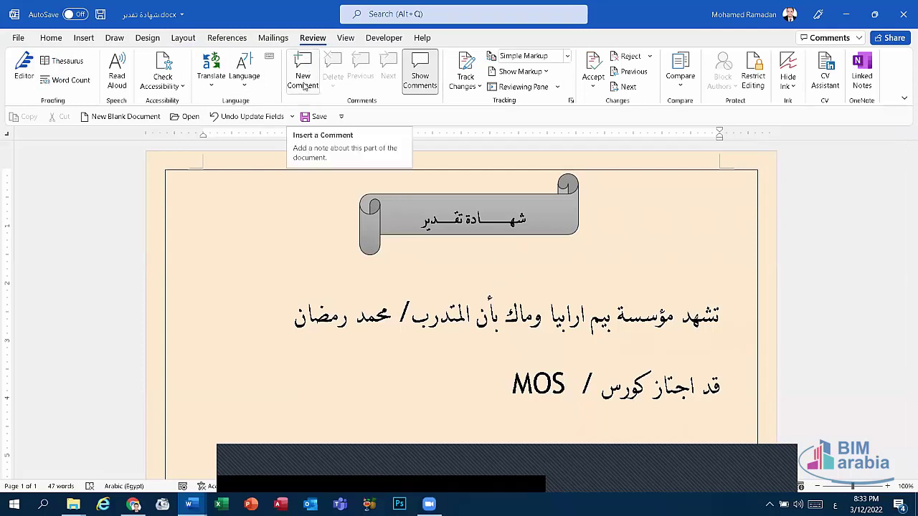
left_click(346, 38)
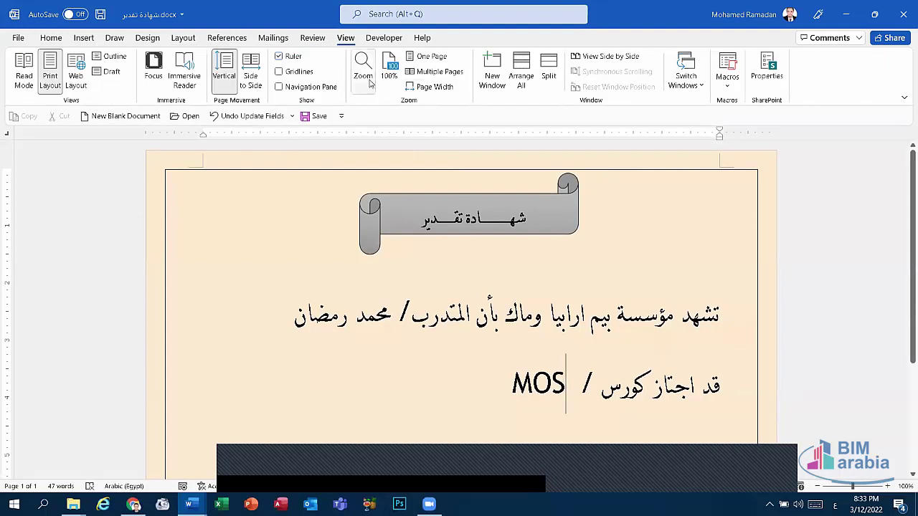
left_click(228, 37)
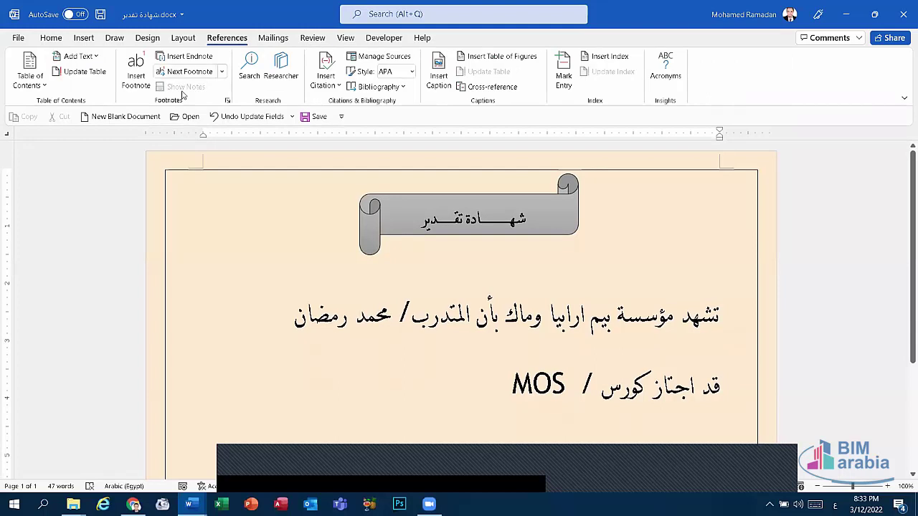
left_click(287, 40)
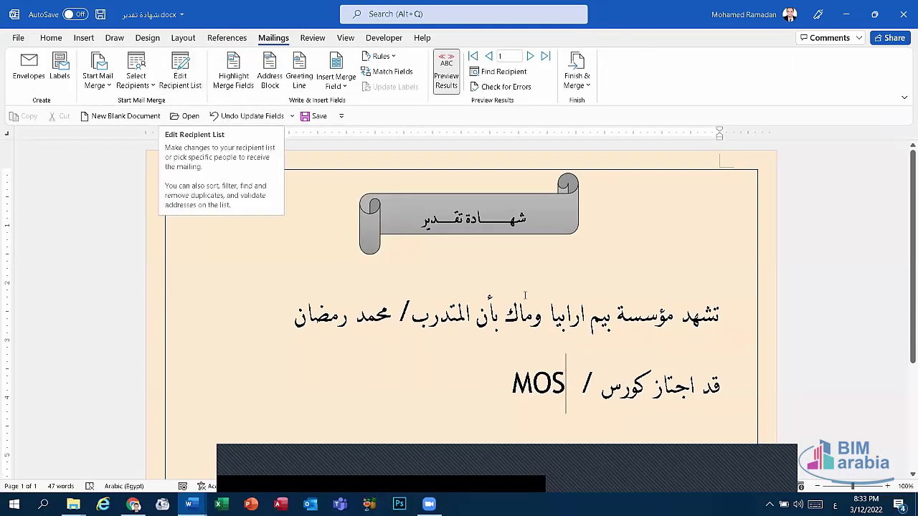
left_click(471, 476)
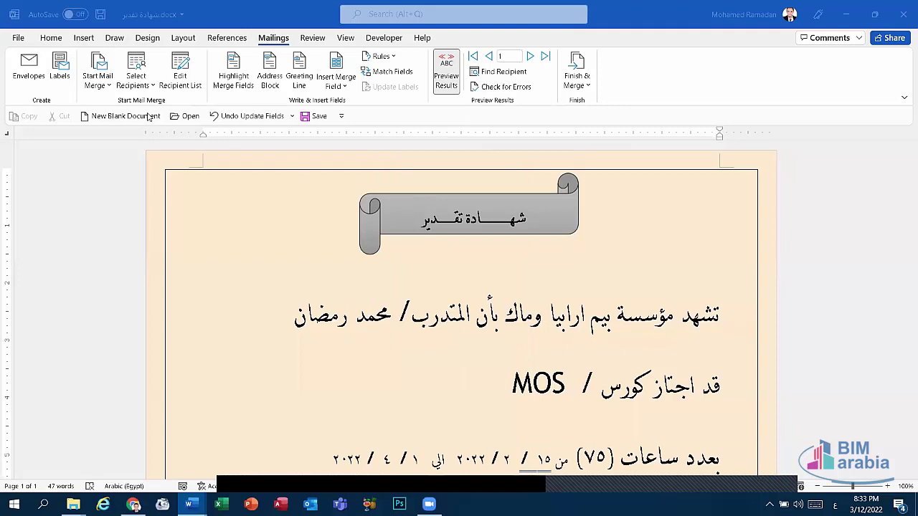
scroll(491, 282, "down", 3)
scroll(495, 276, "down", 2)
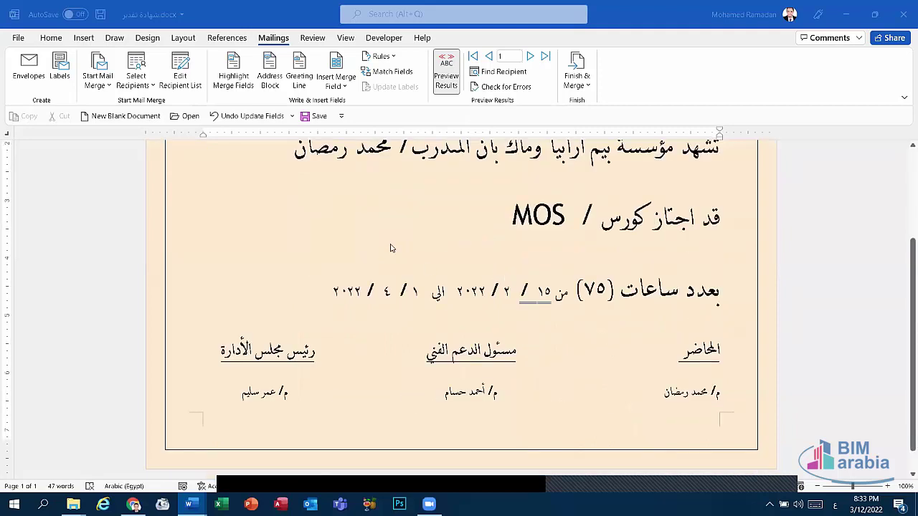
scroll(428, 271, "up", 5)
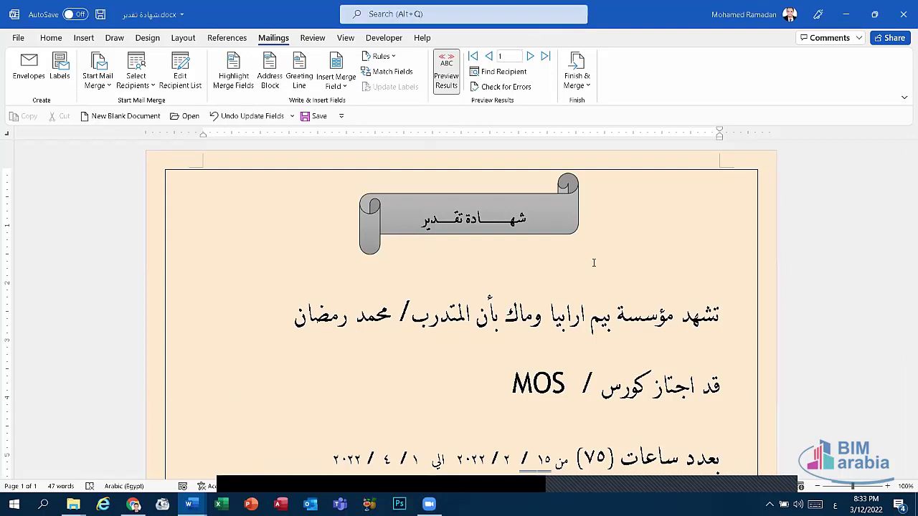
Close the trainee table and certificate documents without saving changes.
left_click(857, 12)
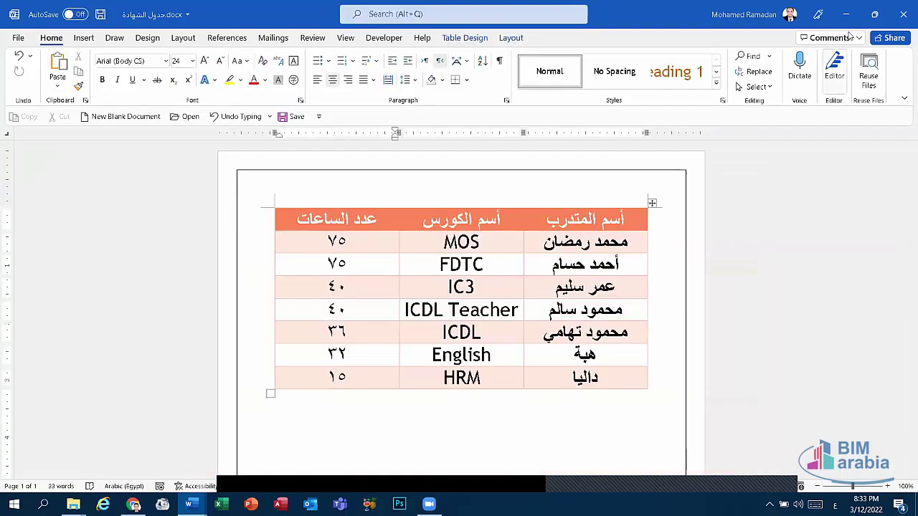
left_click(903, 15)
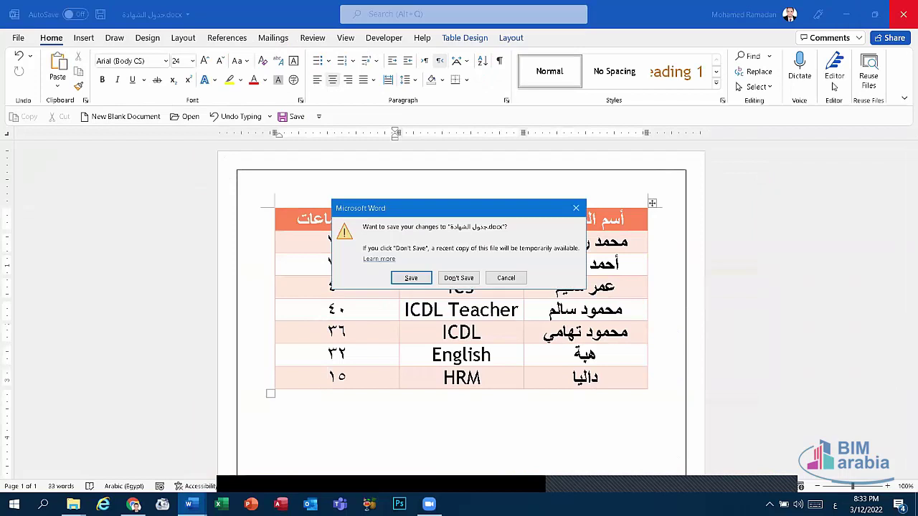
left_click(470, 279)
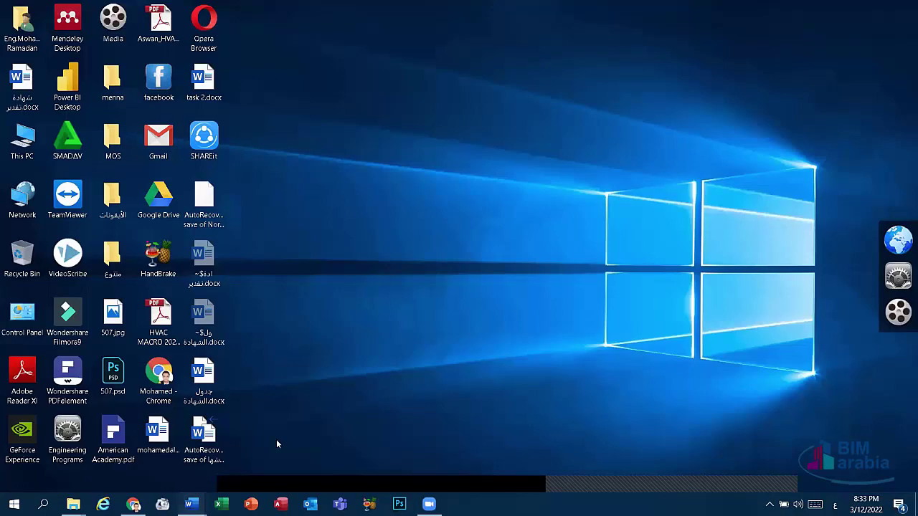
mouse_move(190, 504)
left_click(258, 450)
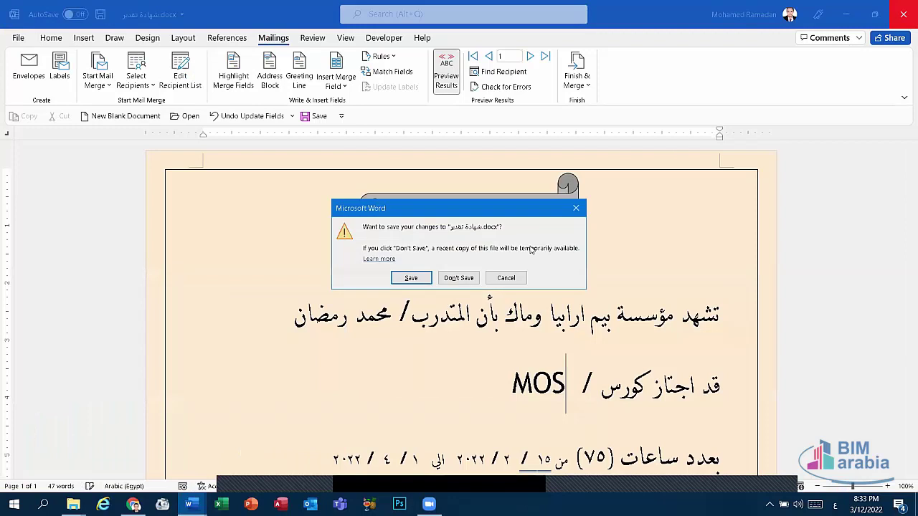
left_click(459, 278)
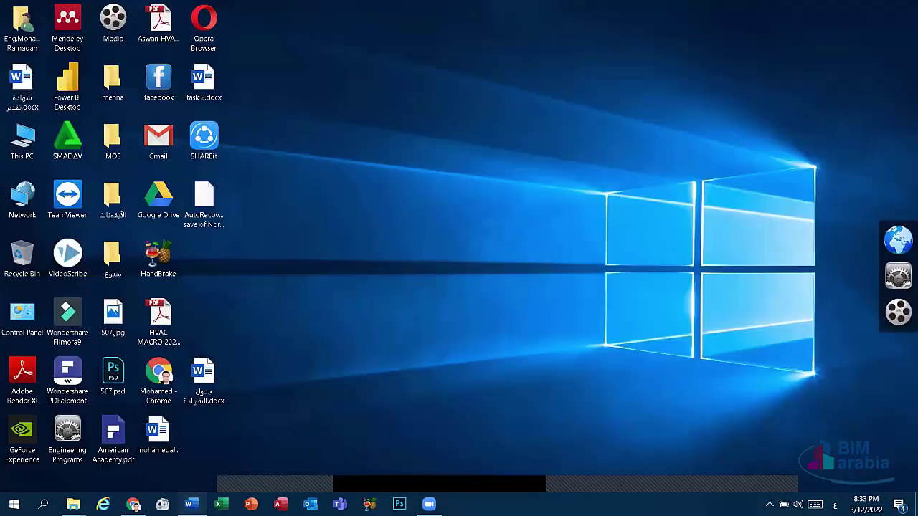
Launch a new Word window from the taskbar icon's shortcut list.
left_click(204, 502)
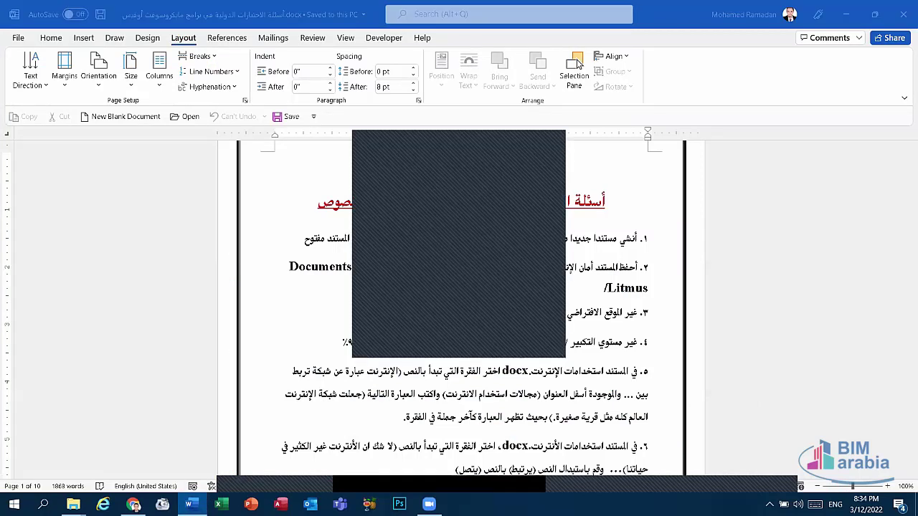
right_click(189, 504)
left_click(193, 439)
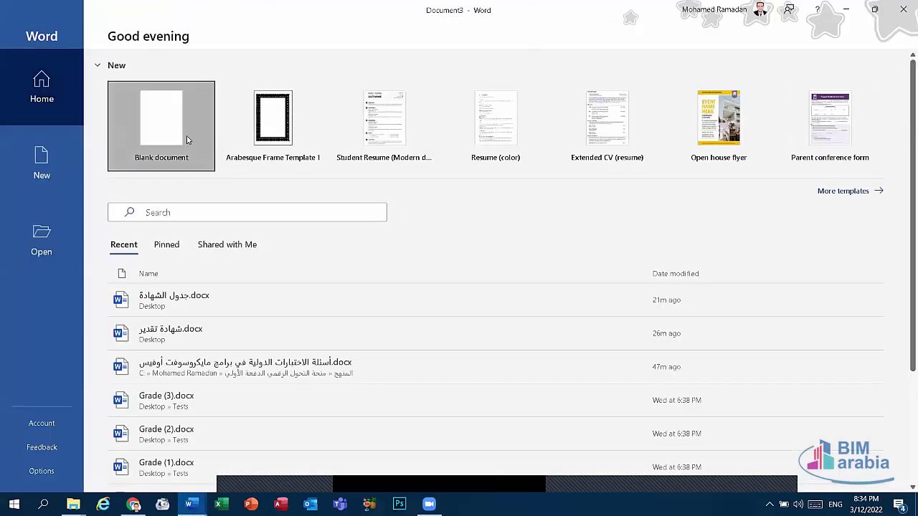
Create a blank document, give it a plain Box page border, and bring up the Insert Shapes gallery.
left_click(187, 140)
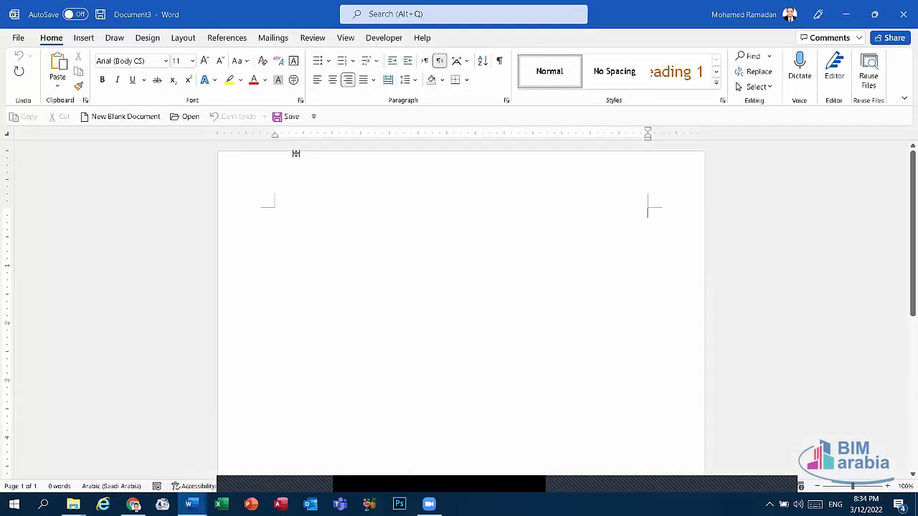
left_click(147, 37)
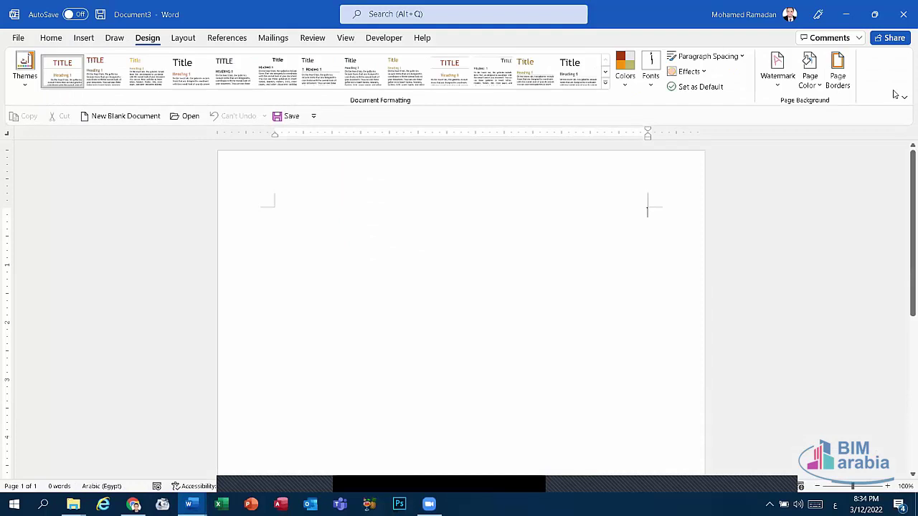
left_click(838, 71)
left_click(308, 209)
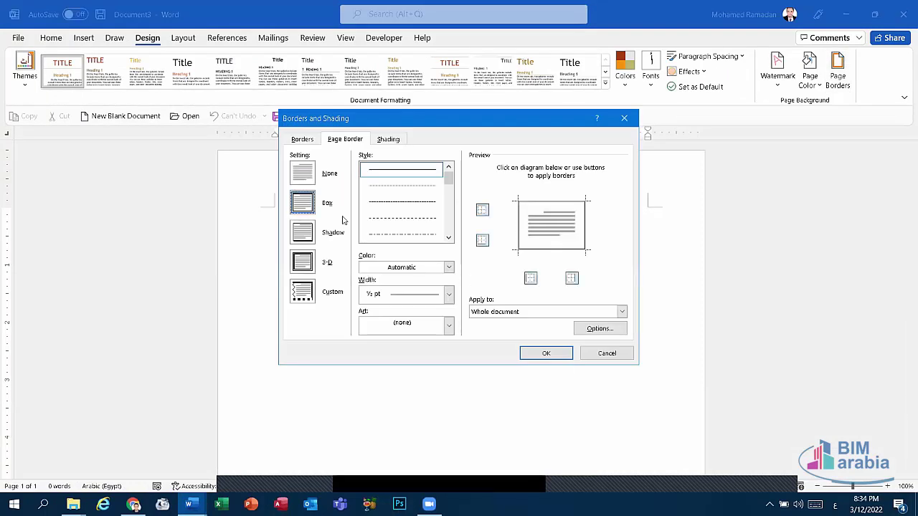
key("Return")
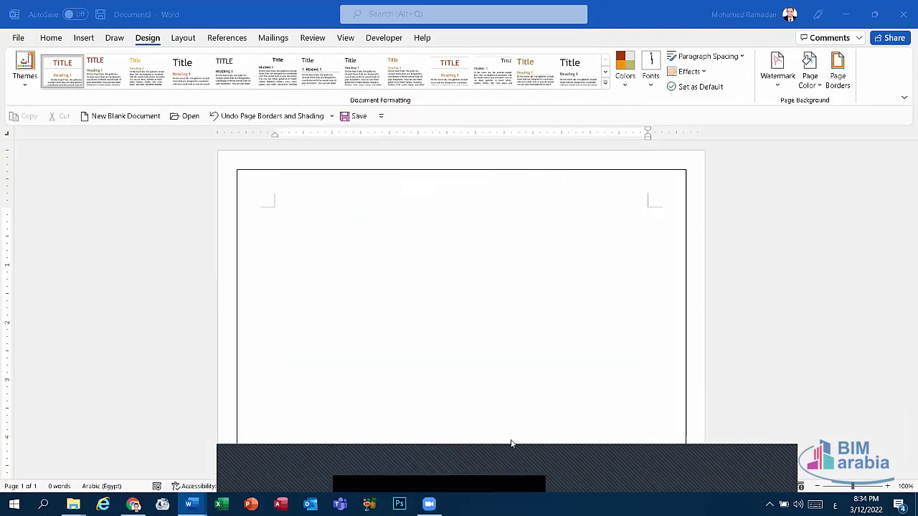
left_click(83, 37)
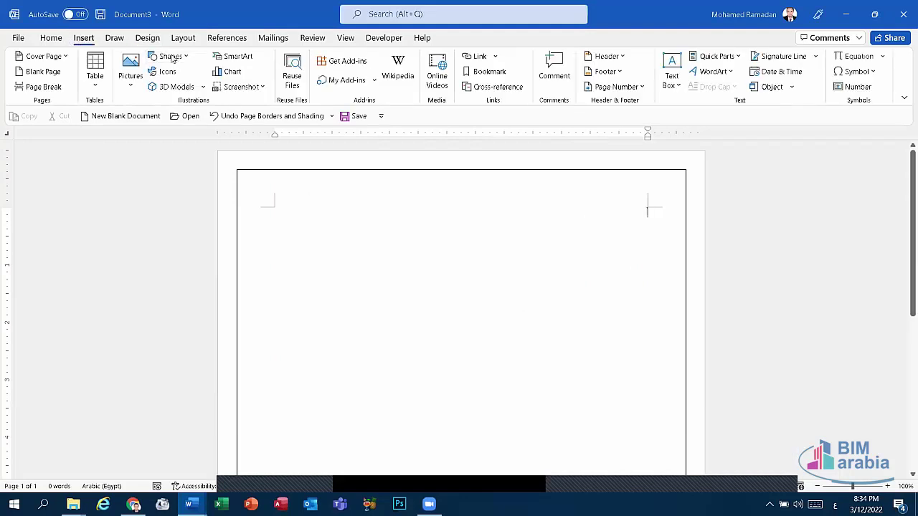
left_click(169, 56)
Draw a first orange rectangle on page 1, stretching it across the page width and height.
left_click(208, 88)
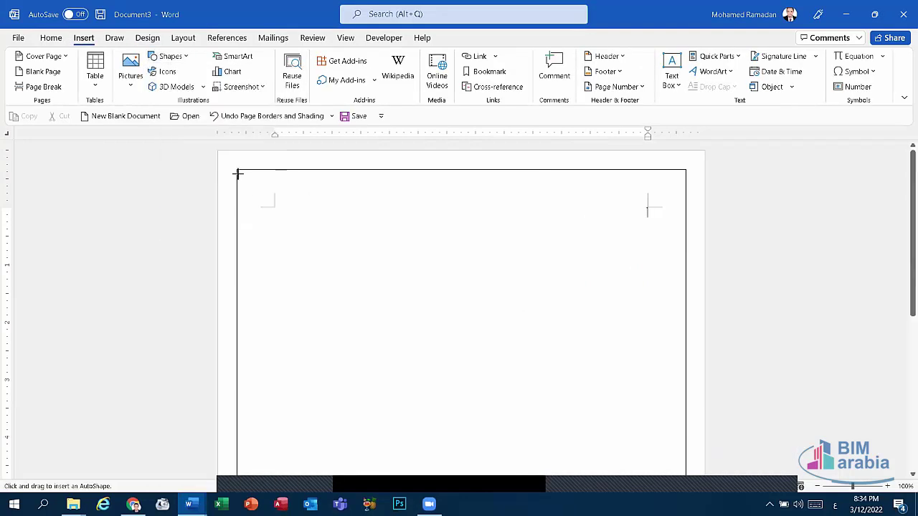
left_click_drag(236, 171, 277, 191)
mouse_move(339, 205)
left_mouse_down()
mouse_move(602, 265)
mouse_move(687, 272)
left_mouse_up()
scroll(667, 236, "down", 3)
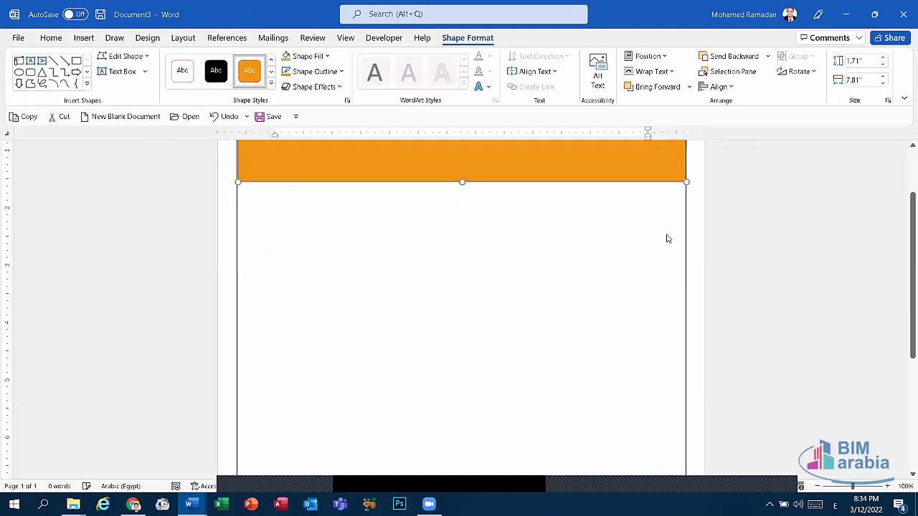
scroll(688, 216, "down", 1)
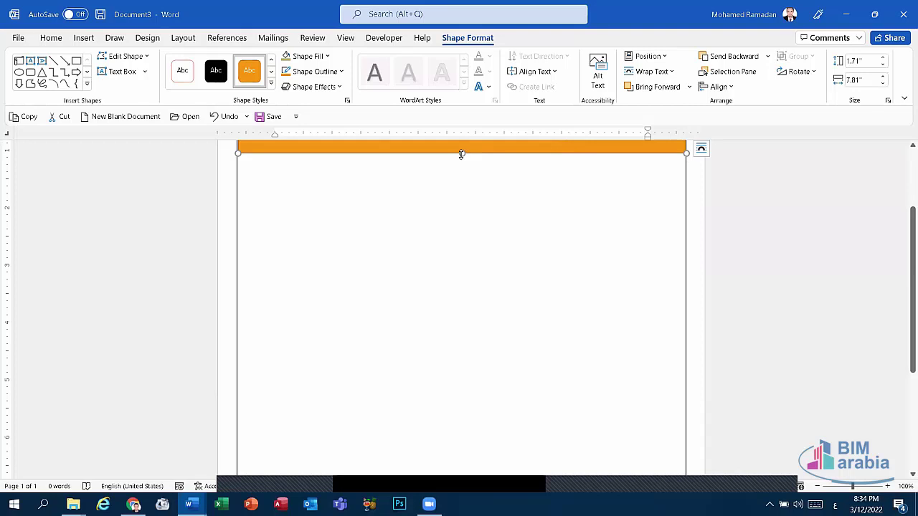
mouse_move(461, 154)
left_mouse_down()
mouse_move(444, 393)
mouse_move(445, 260)
mouse_move(462, 218)
mouse_move(463, 344)
mouse_move(464, 251)
mouse_move(475, 336)
left_mouse_up()
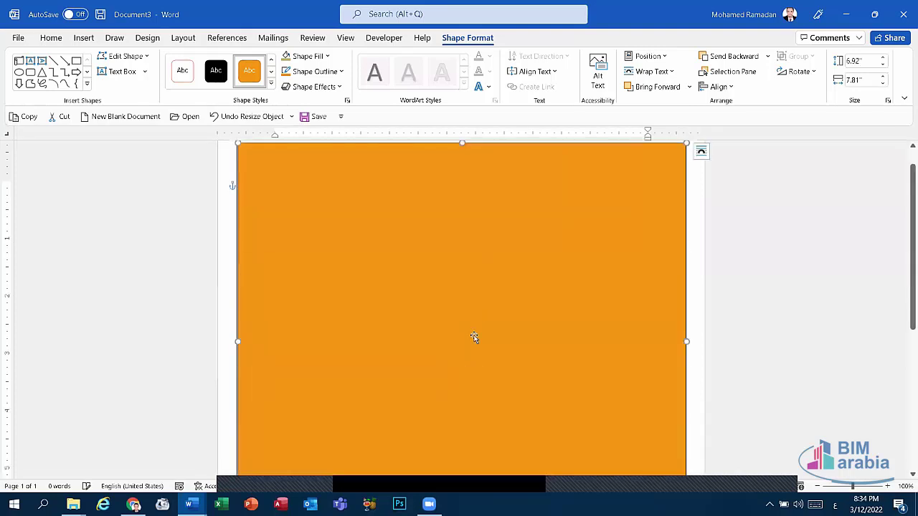
scroll(470, 298, "down", 3)
left_click(473, 294)
scroll(476, 294, "up", 4)
scroll(479, 308, "down", 2)
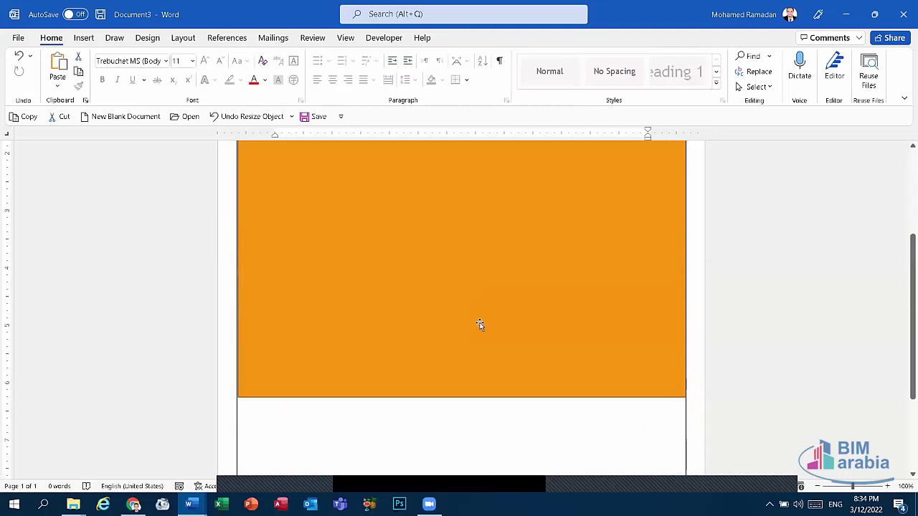
scroll(477, 319, "down", 2)
left_click(475, 308)
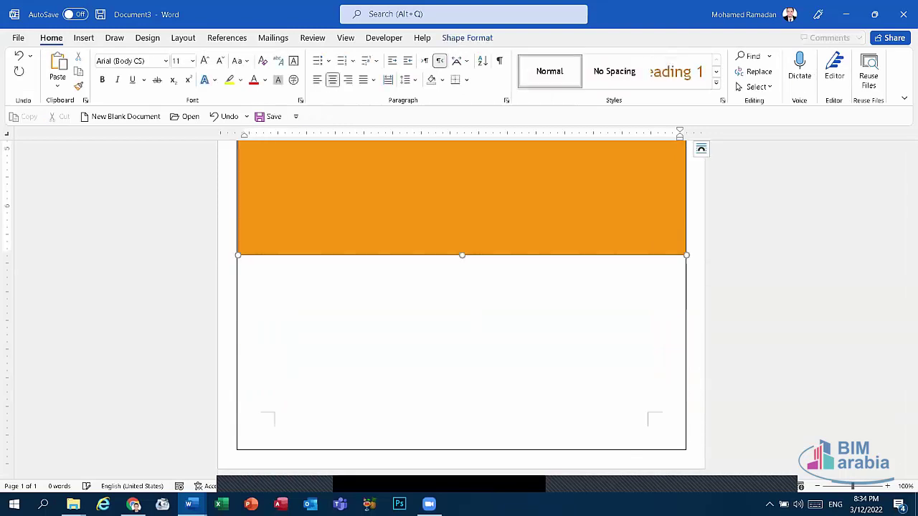
left_click(496, 300)
Delete the first orange rectangle.
scroll(502, 297, "up", 2)
scroll(513, 294, "up", 1)
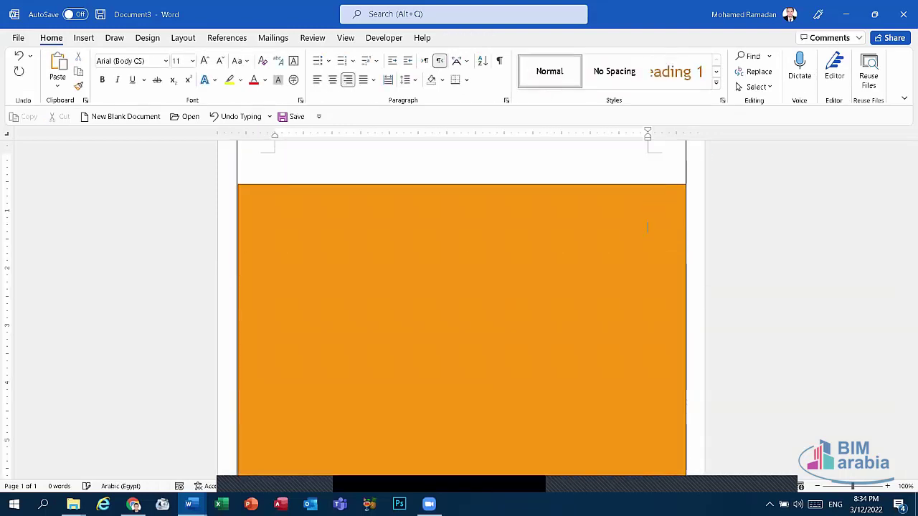
scroll(523, 291, "up", 1)
scroll(529, 323, "up", 2)
left_click(566, 383)
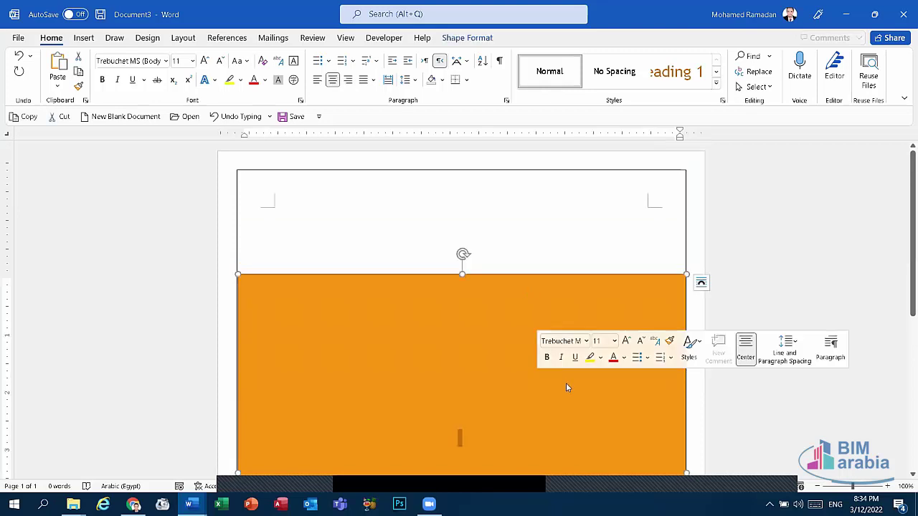
key("Delete")
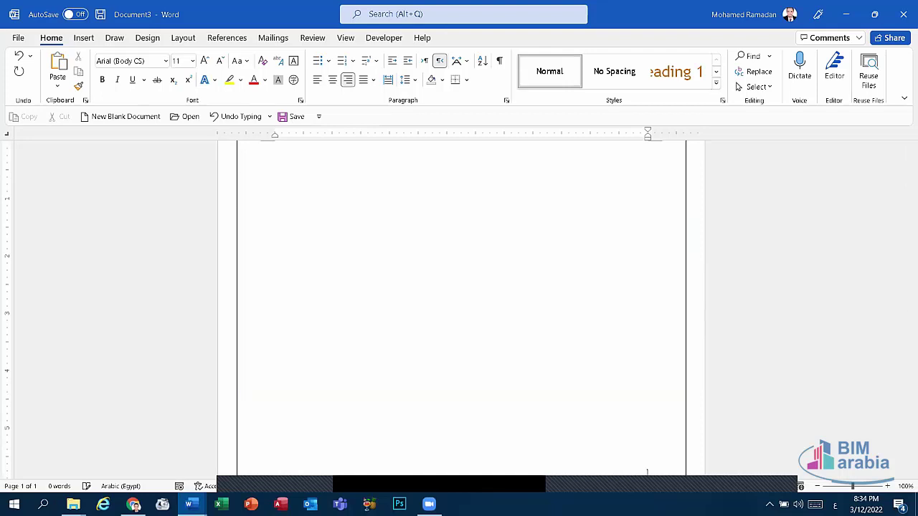
scroll(647, 403, "down", 5)
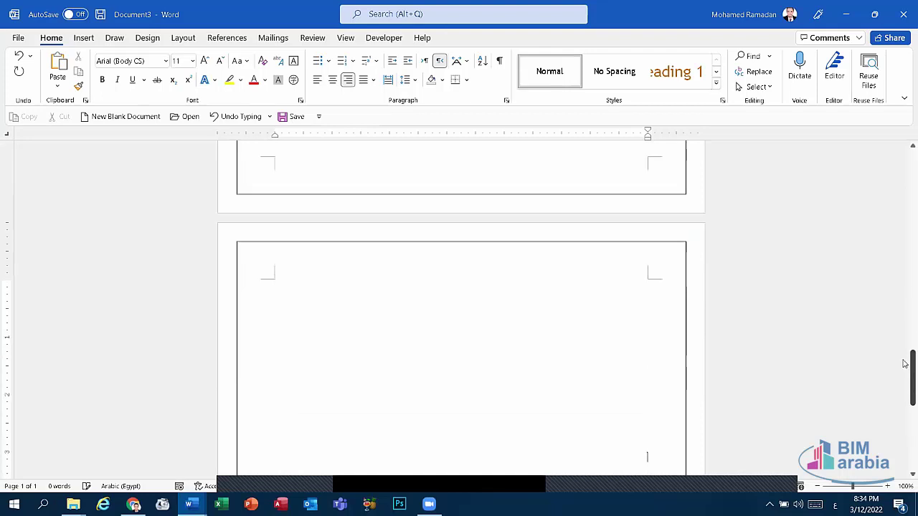
left_click_drag(912, 358, 912, 154)
Draw a new rectangle from Insert > Shapes and stretch it to fill page 1 inside the border.
left_click(565, 267)
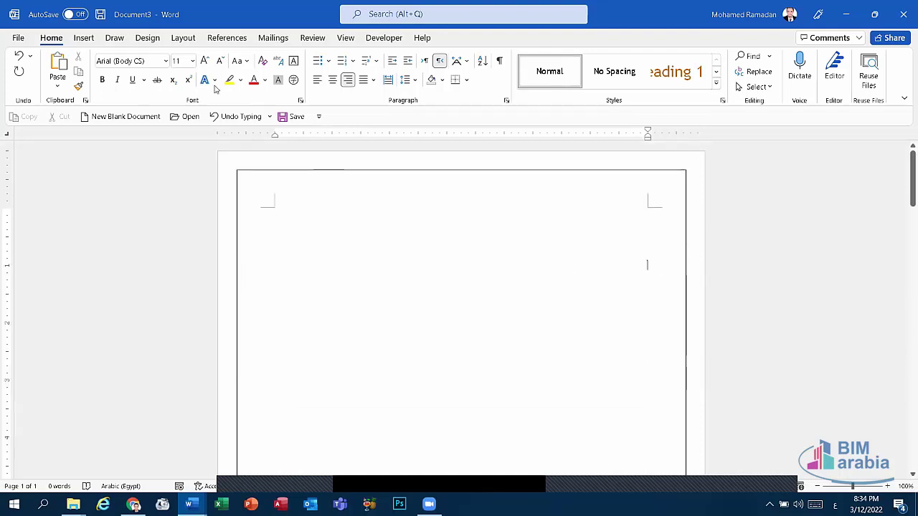
left_click(86, 40)
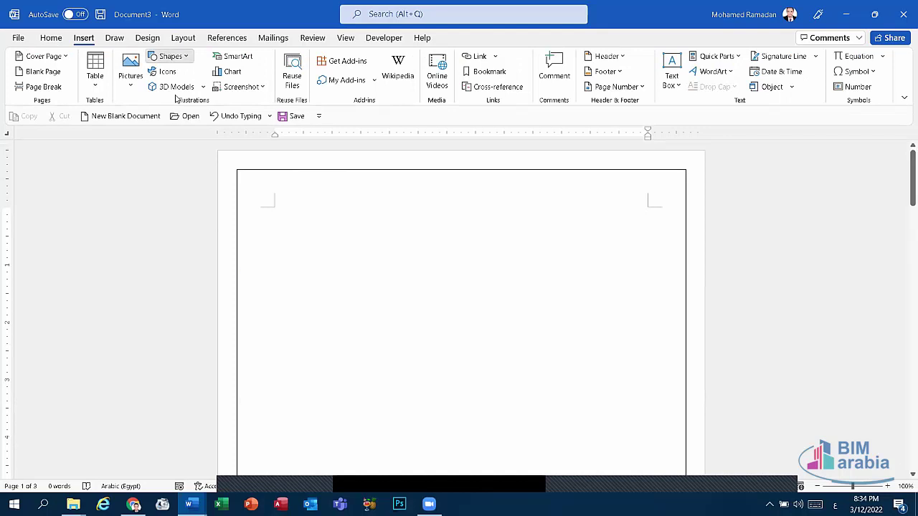
left_click(170, 56)
left_click(153, 172)
left_click_drag(239, 173, 685, 299)
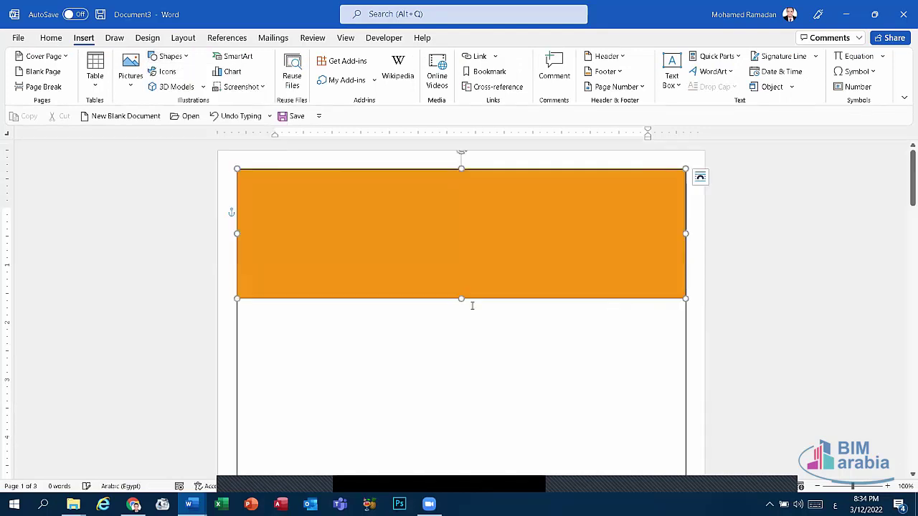
left_click_drag(459, 302, 454, 351)
scroll(453, 279, "down", 3)
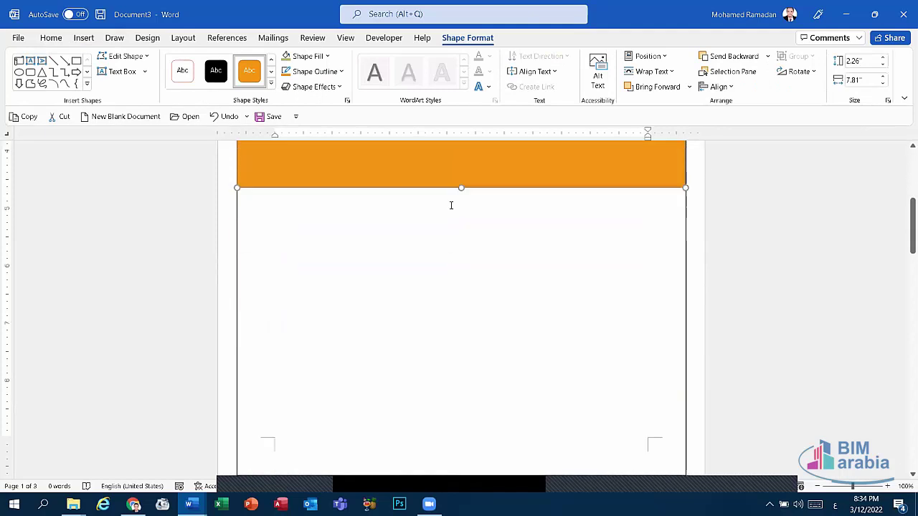
left_click_drag(461, 190, 461, 470)
scroll(454, 297, "down", 5)
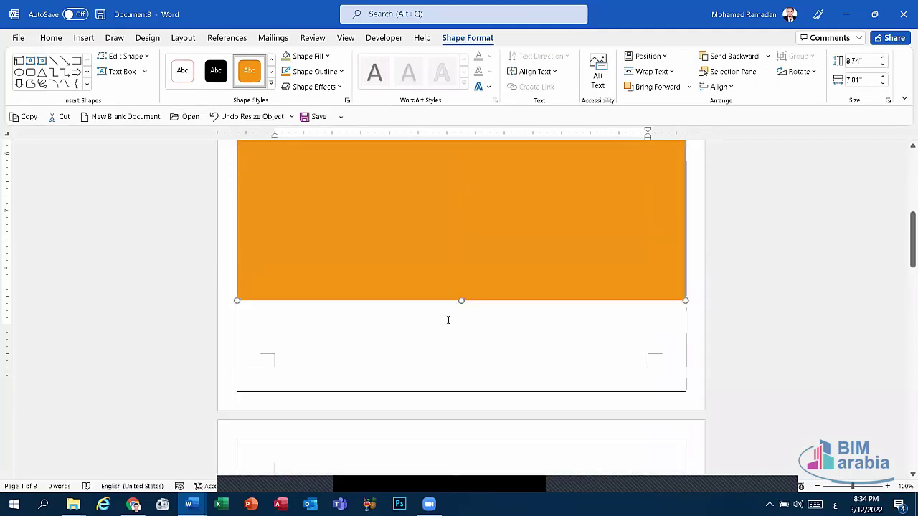
left_click_drag(467, 288, 467, 334)
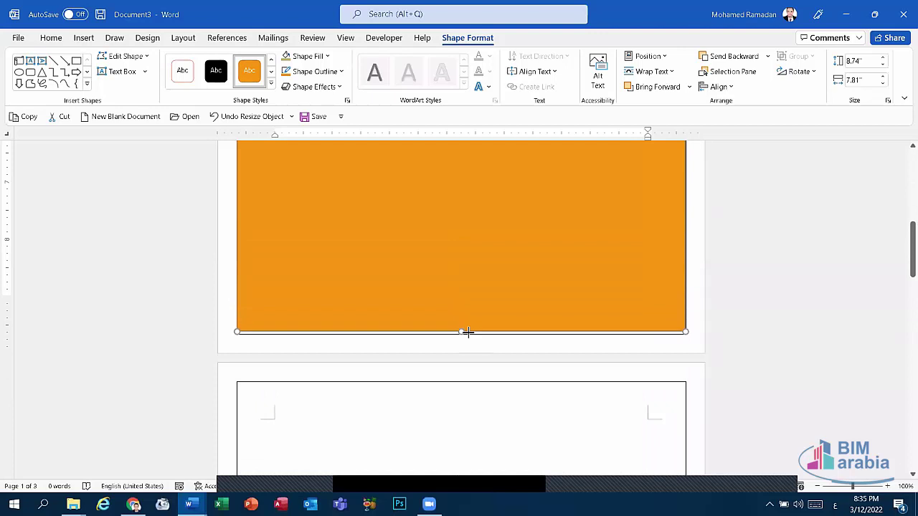
Send the orange rectangle to back so it sits behind the page text.
left_click(768, 57)
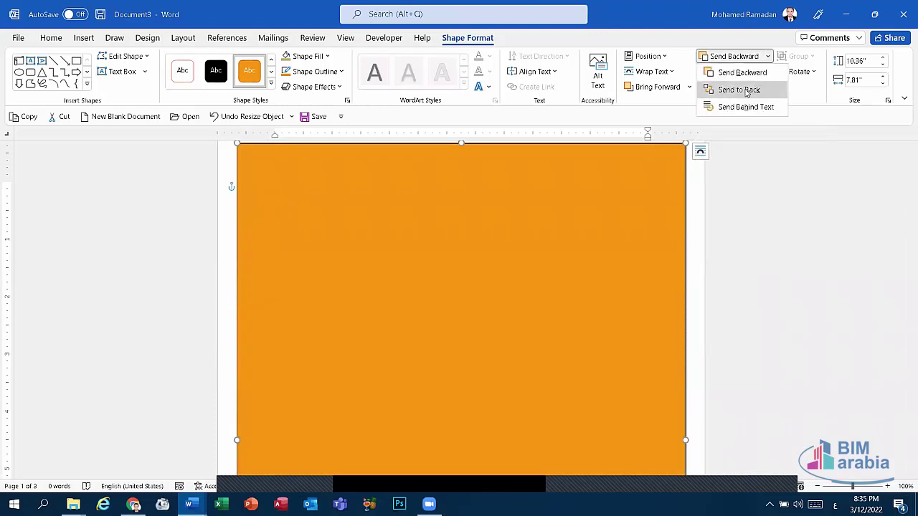
left_click(747, 91)
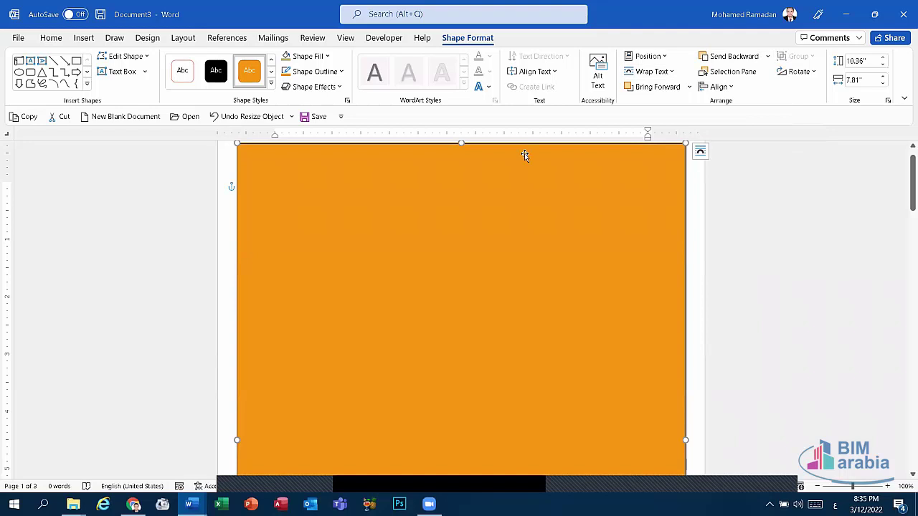
scroll(519, 172, "down", 5)
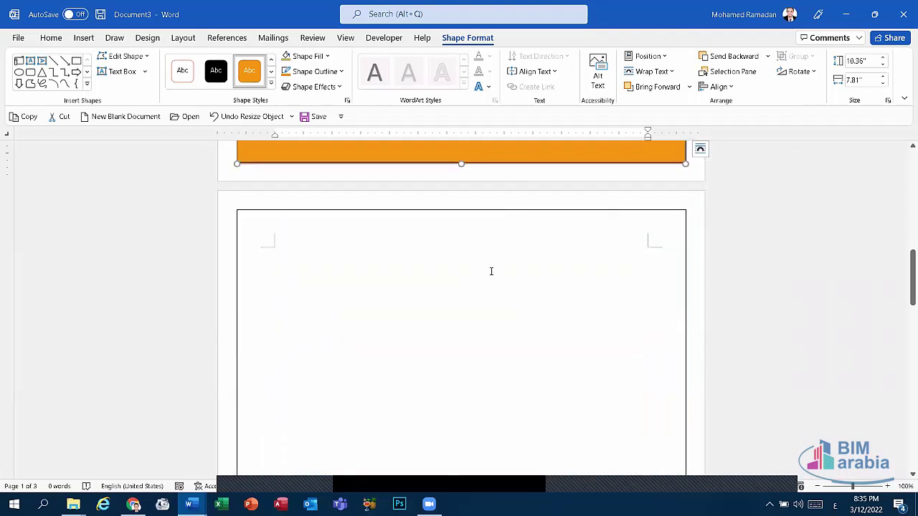
left_click(491, 271)
left_click(81, 37)
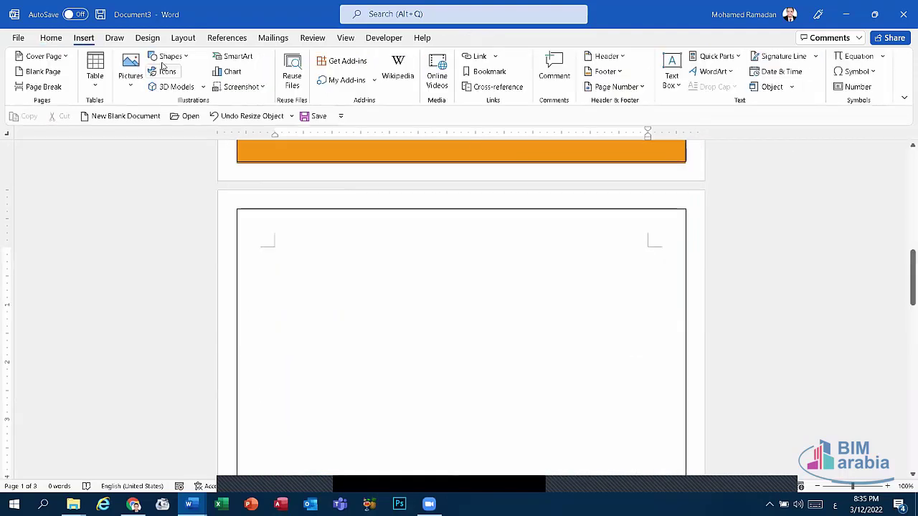
left_click(169, 56)
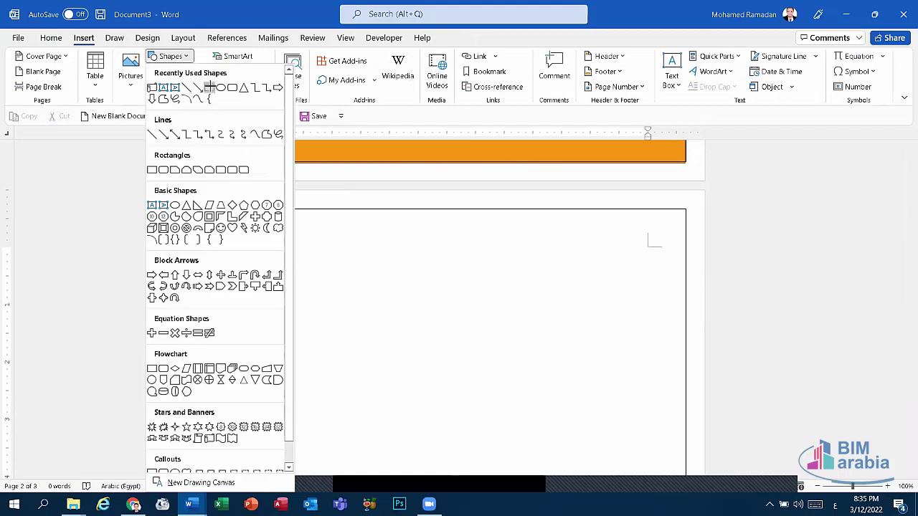
left_click(208, 87)
left_click_drag(235, 208, 680, 292)
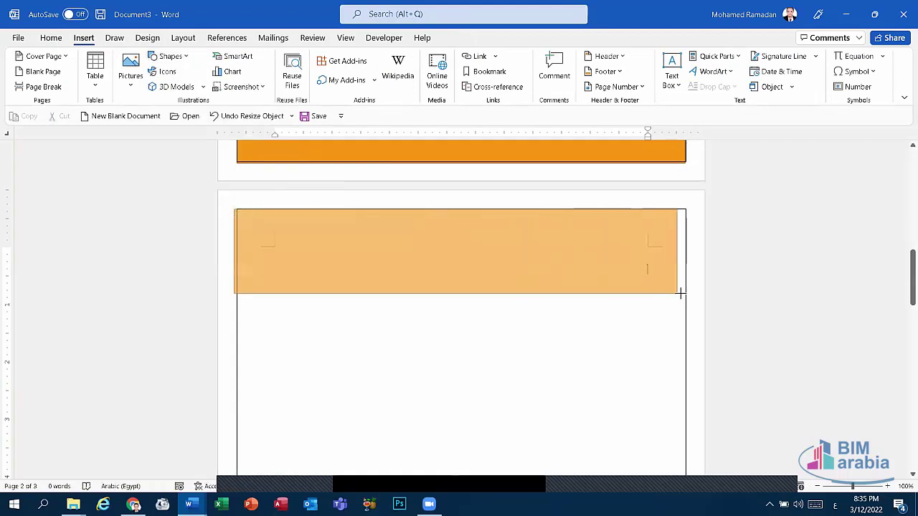
scroll(609, 246, "down", 3)
scroll(471, 201, "up", 1)
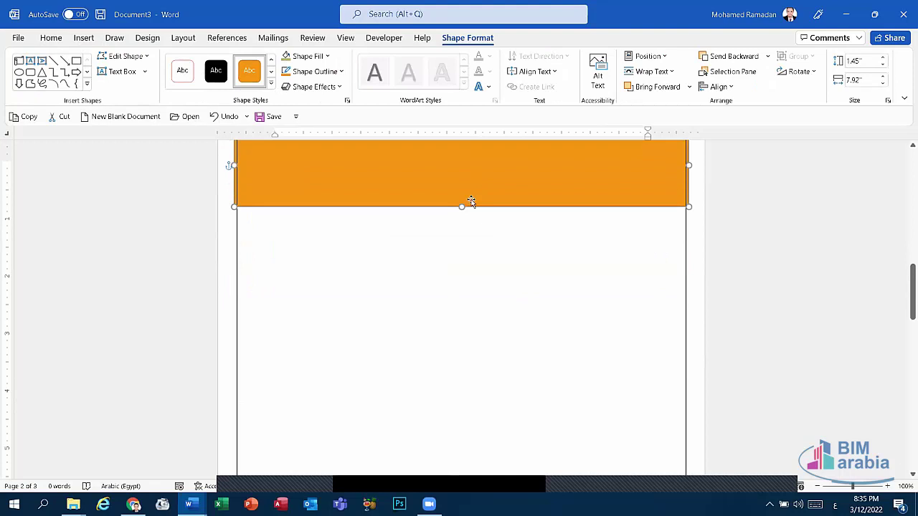
left_click_drag(470, 202, 498, 268)
scroll(480, 209, "down", 3)
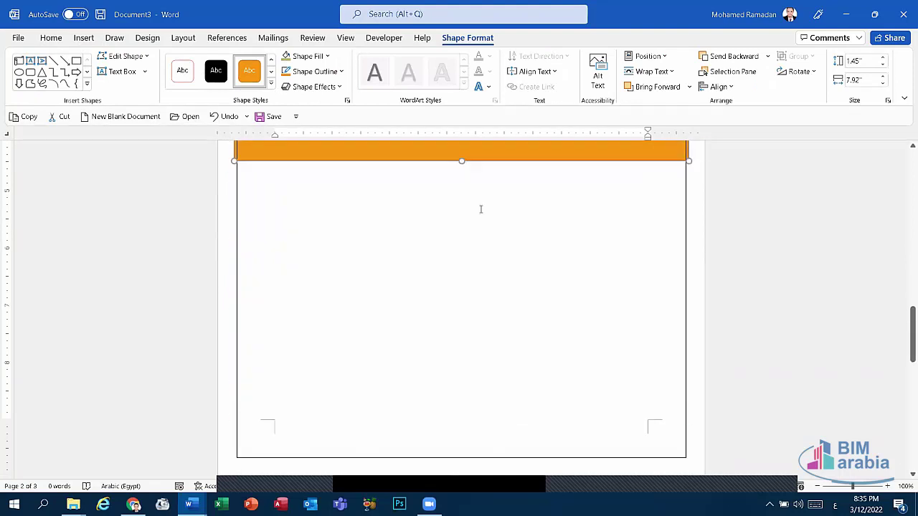
left_click_drag(462, 164, 509, 457)
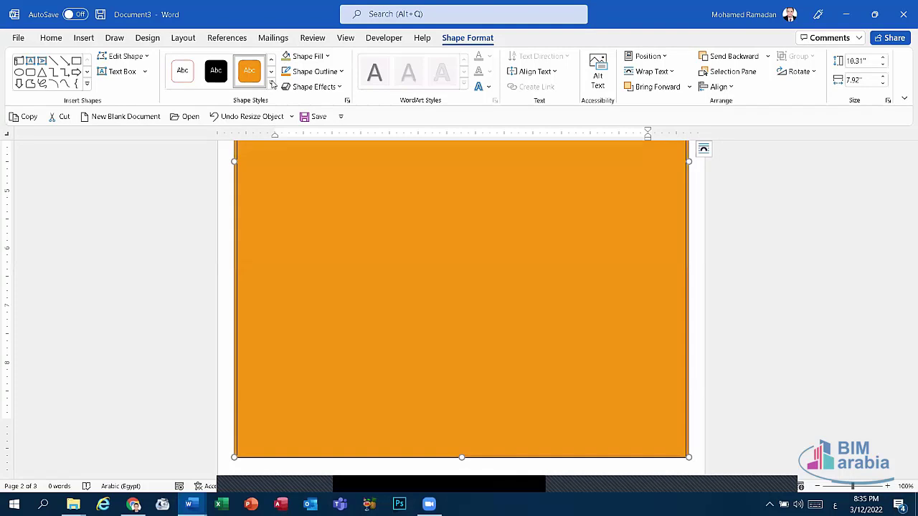
left_click(271, 71)
left_click(216, 71)
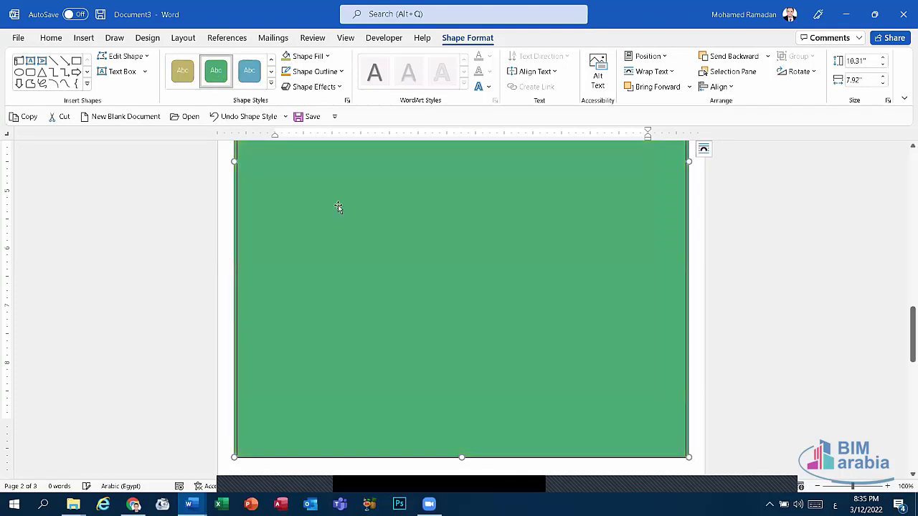
scroll(334, 201, "up", 2)
scroll(314, 189, "up", 5)
scroll(314, 189, "down", 2)
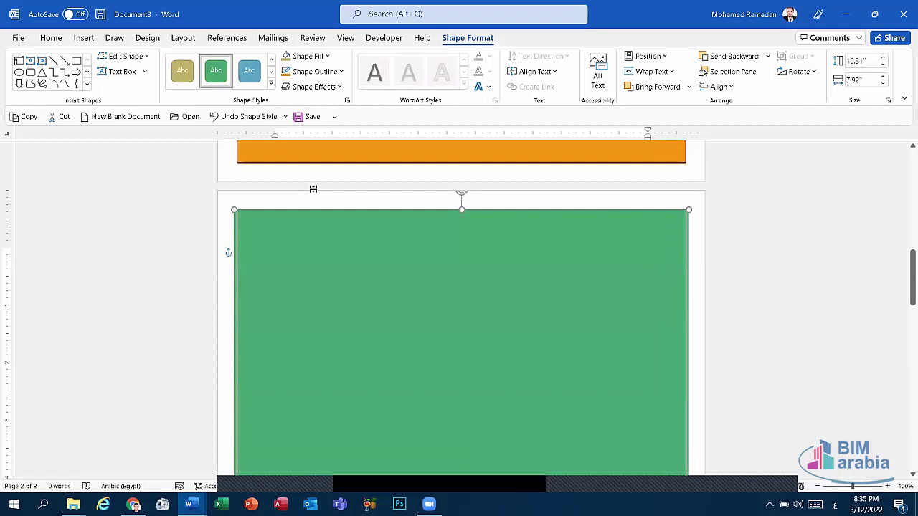
scroll(314, 189, "up", 2)
scroll(314, 191, "up", 6)
scroll(308, 180, "up", 4)
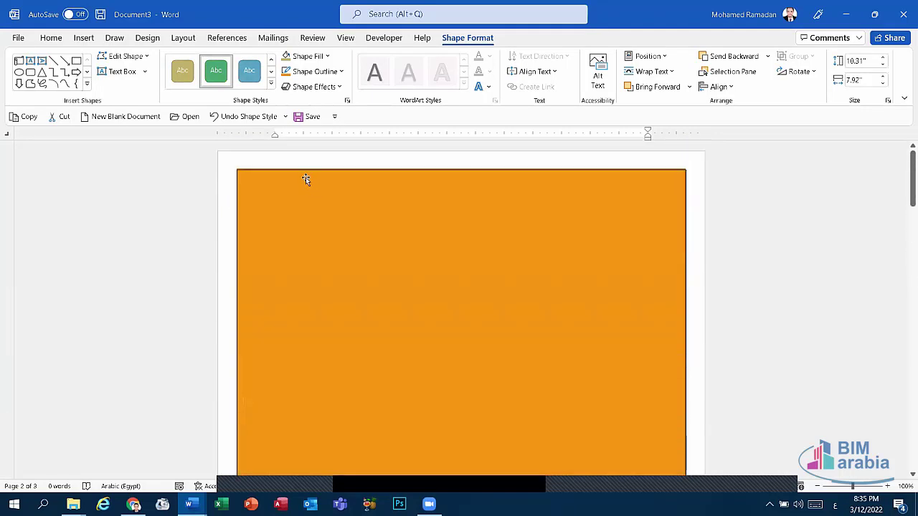
left_click(326, 209)
scroll(326, 209, "down", 1)
scroll(318, 198, "down", 3)
scroll(316, 180, "down", 6)
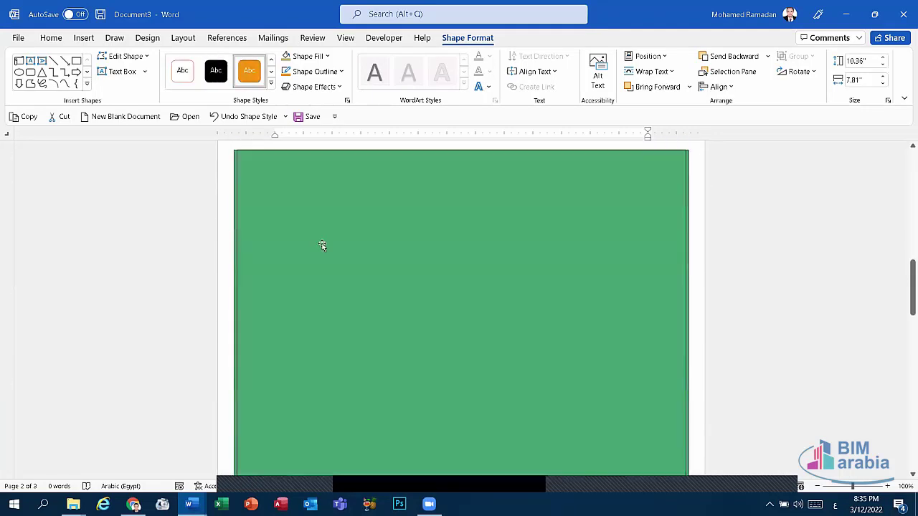
scroll(322, 245, "down", 2)
scroll(315, 244, "down", 3)
scroll(351, 251, "down", 2)
Delete the orange page-filling rectangle on page 1.
left_click(373, 254)
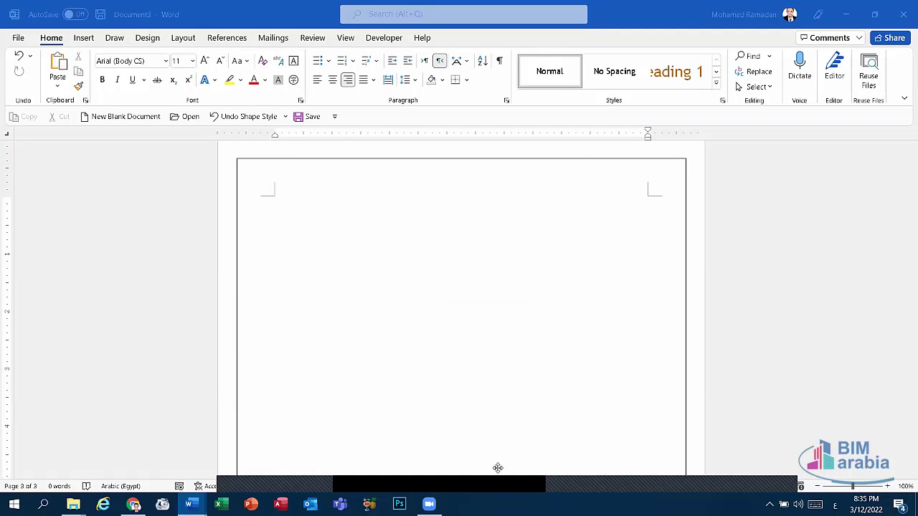
scroll(413, 251, "up", 3)
scroll(409, 242, "up", 3)
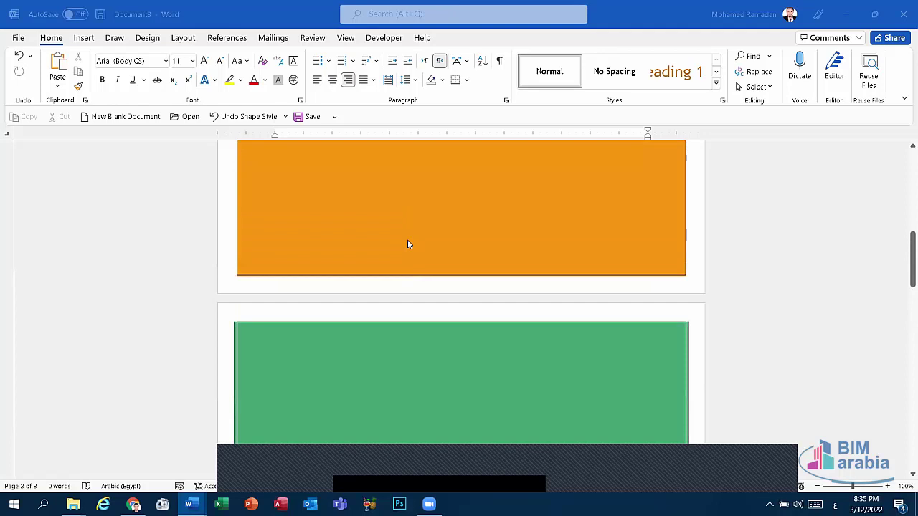
scroll(407, 240, "up", 3)
scroll(404, 245, "up", 1)
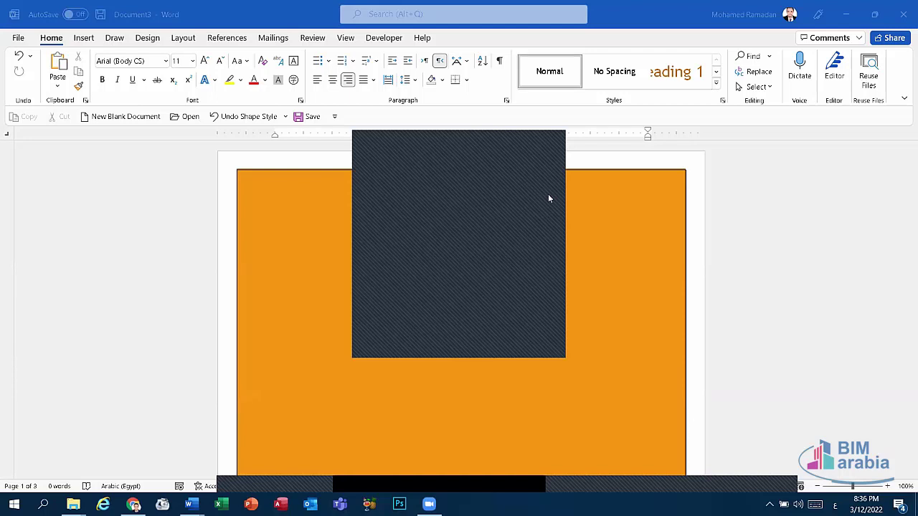
left_click(549, 147)
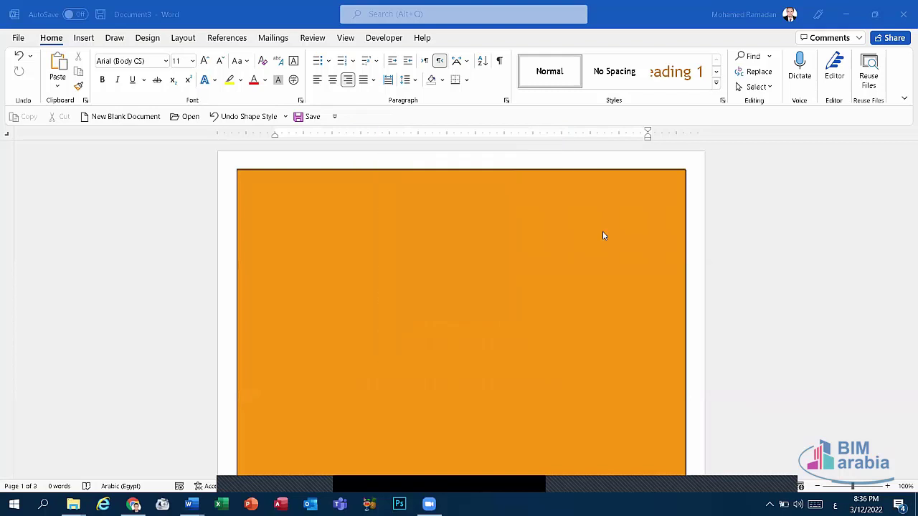
left_click(602, 231)
key("Delete")
Delete the green rectangle on page 2 and return to the top of the document.
scroll(617, 233, "down", 5)
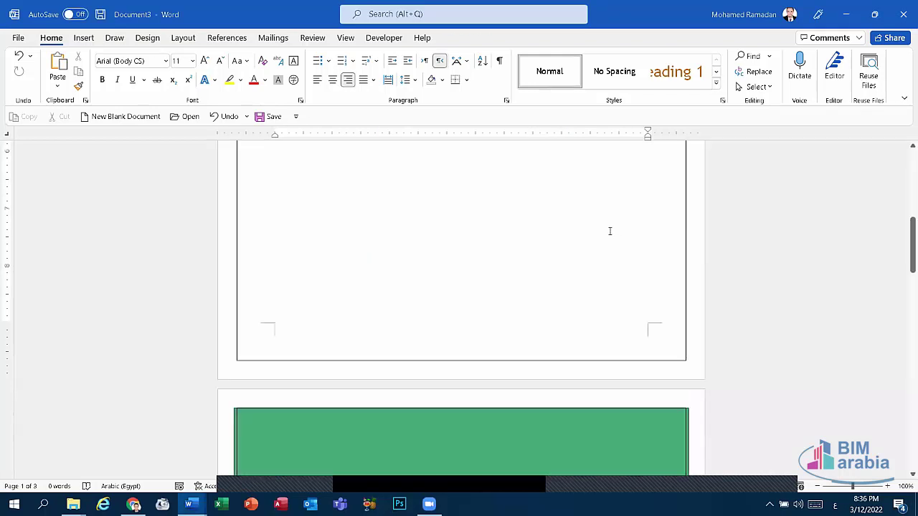
scroll(572, 293, "down", 5)
left_click(573, 293)
key("Delete")
scroll(577, 277, "up", 4)
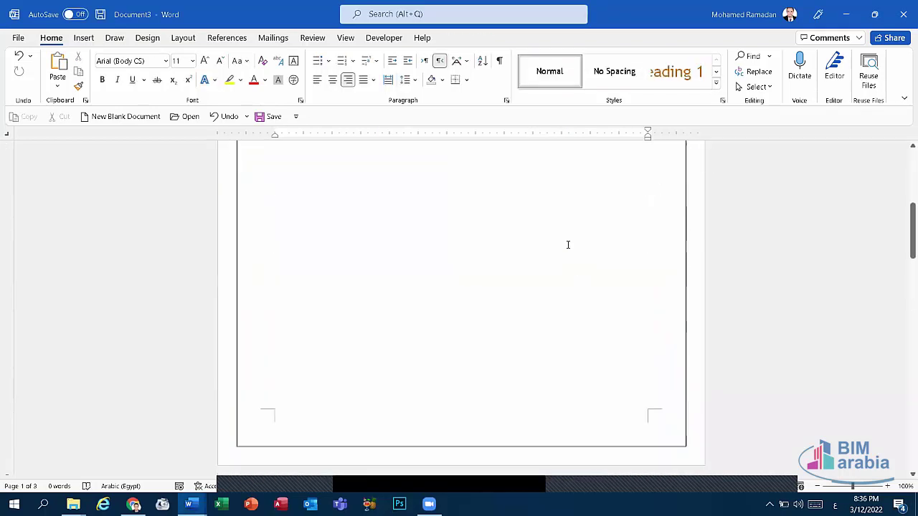
scroll(610, 252, "up", 1)
scroll(610, 252, "up", 1)
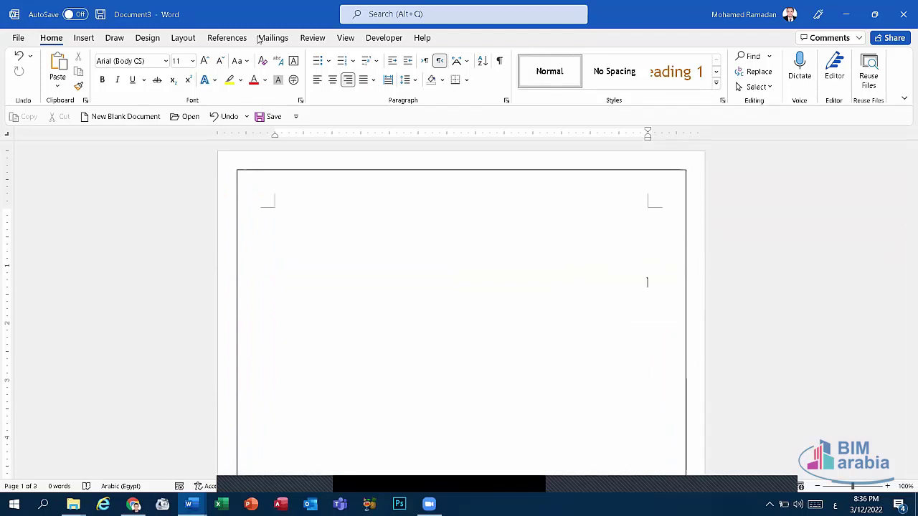
Insert a Next Page section break, switch it to landscape, then undo back to portrait.
left_click(183, 37)
left_click(202, 58)
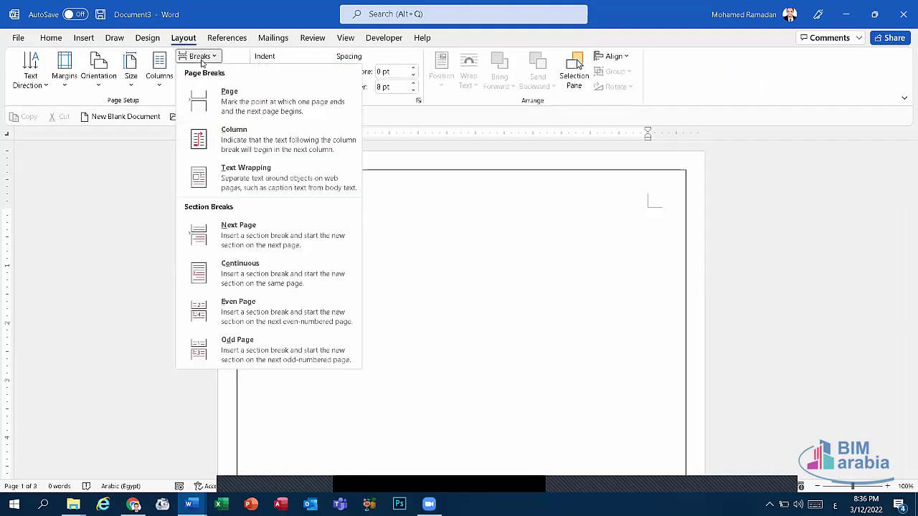
left_click(251, 240)
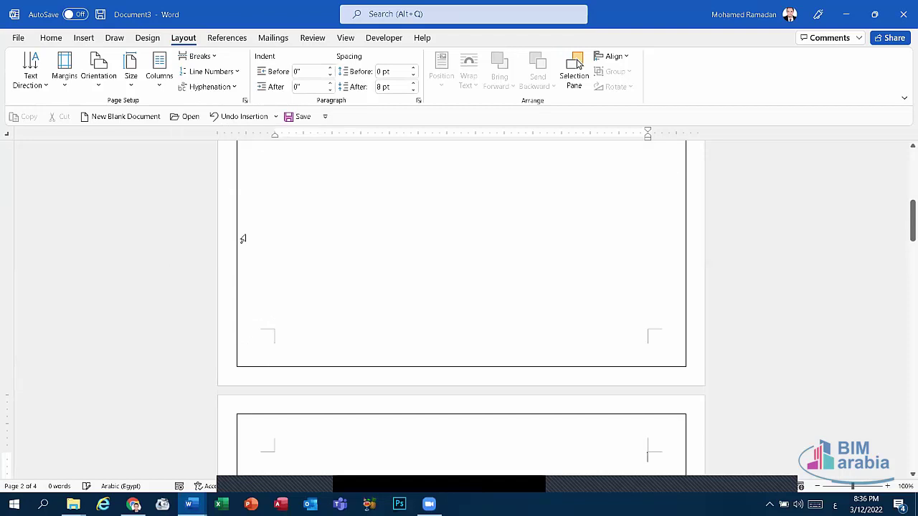
left_click(98, 70)
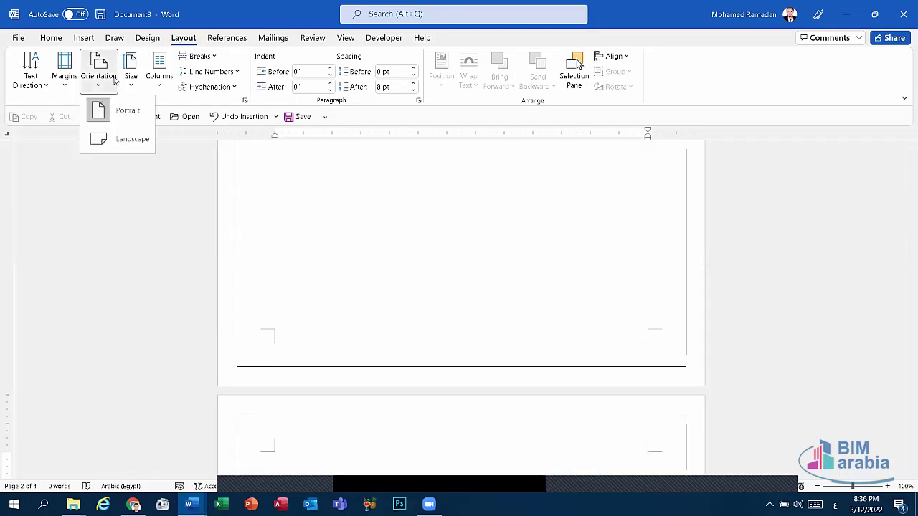
left_click(139, 141)
scroll(411, 286, "down", 5)
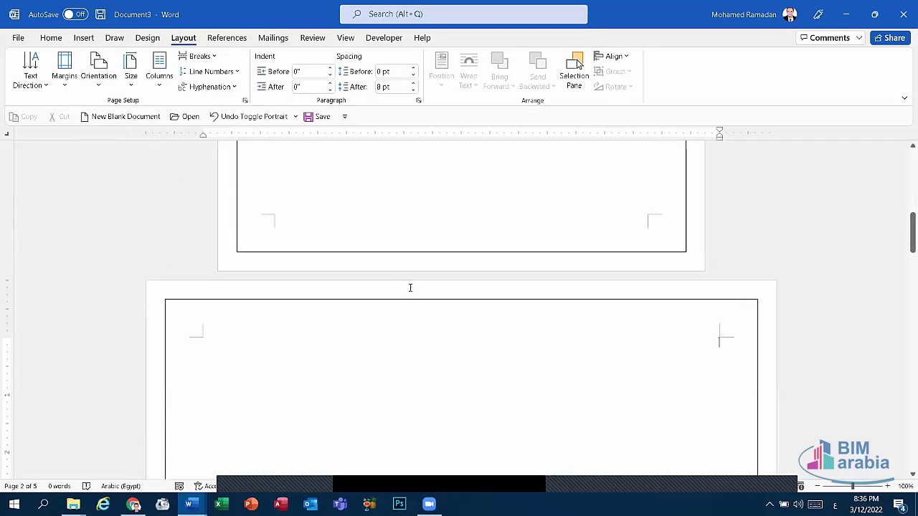
left_click(225, 113)
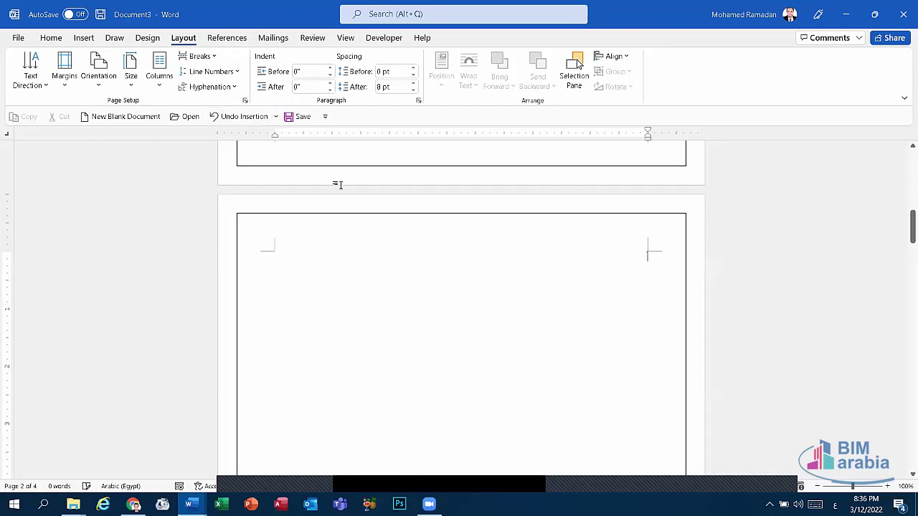
Undo the section break and reopen the Breaks list from page 1.
scroll(459, 230, "up", 3)
scroll(459, 229, "up", 2)
scroll(463, 226, "up", 3)
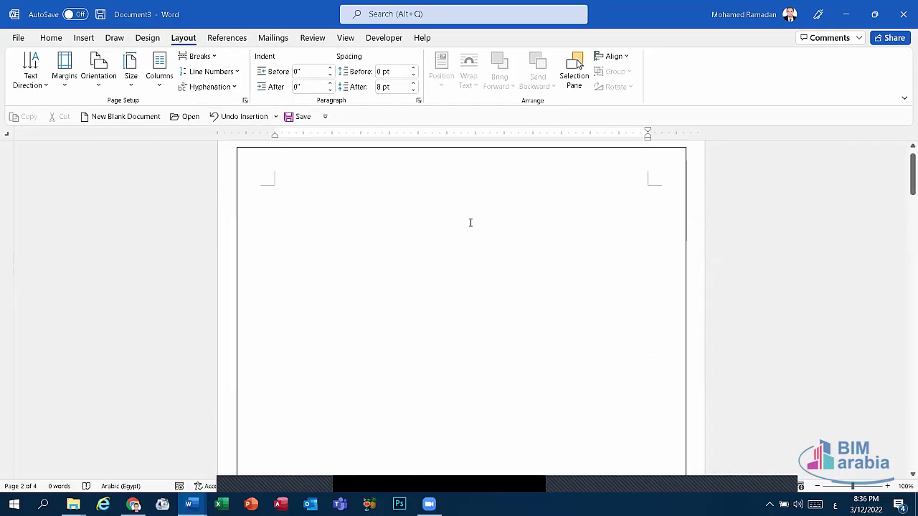
left_click(228, 116)
left_click(643, 288)
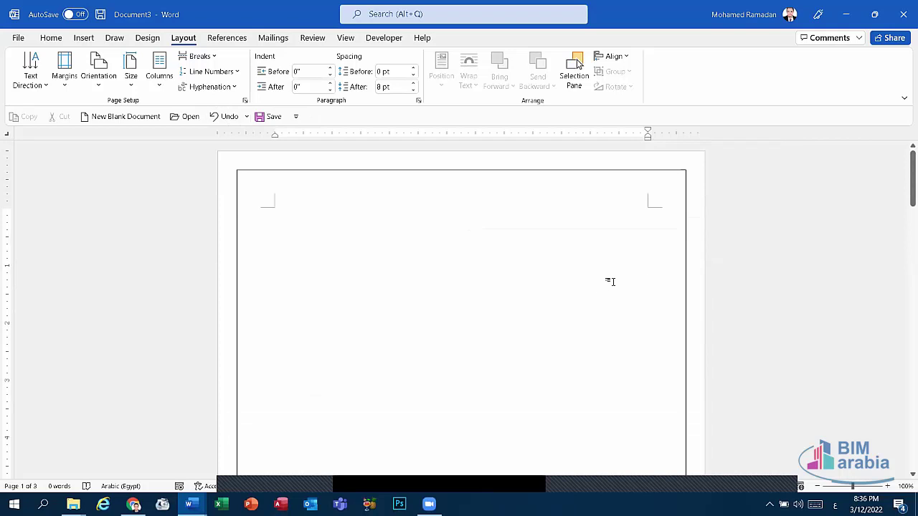
left_click(196, 59)
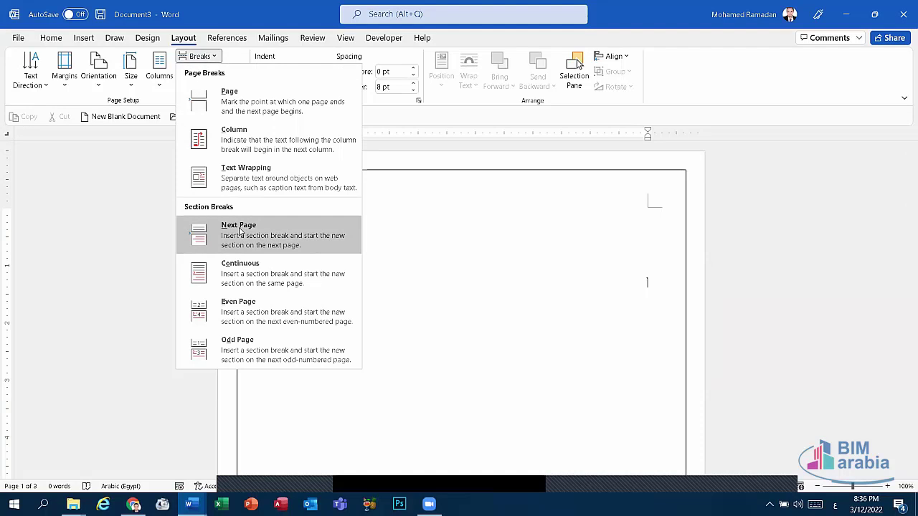
Insert a Next Page section break and set the new section to landscape.
left_click(240, 230)
scroll(570, 366, "down", 5)
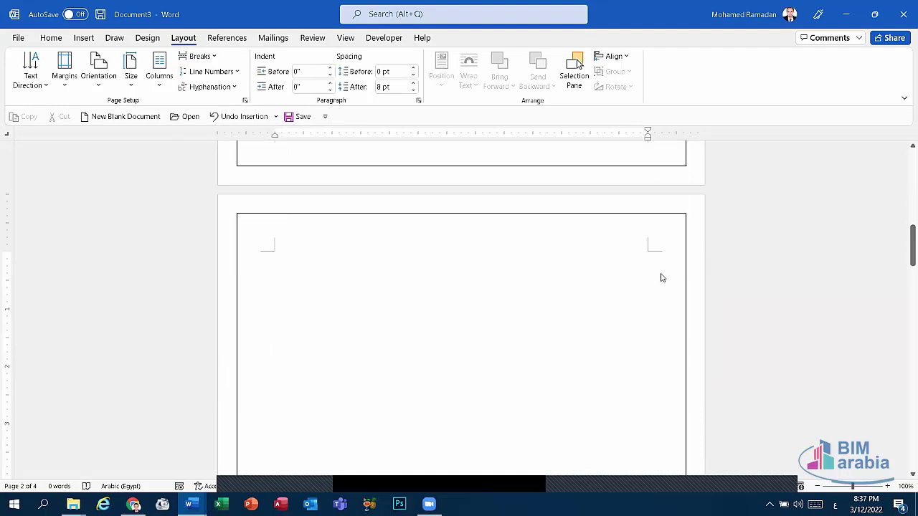
left_click(94, 88)
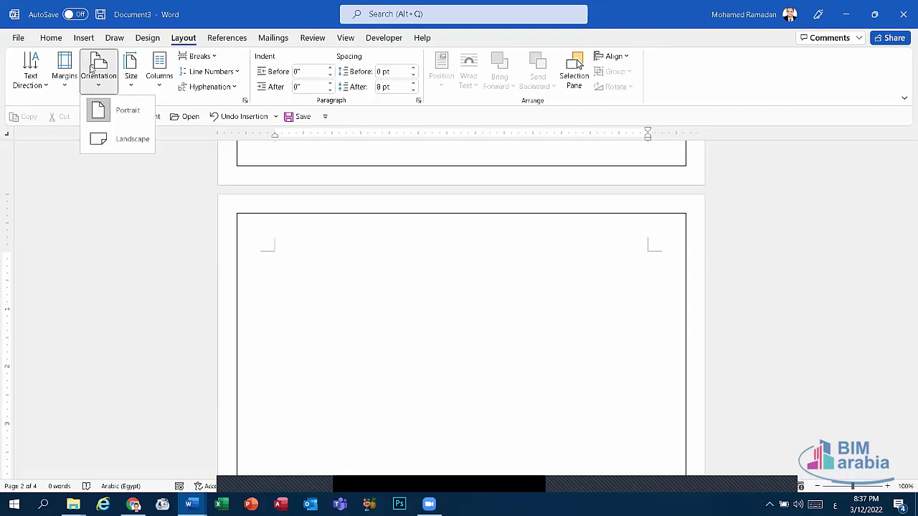
left_click(111, 138)
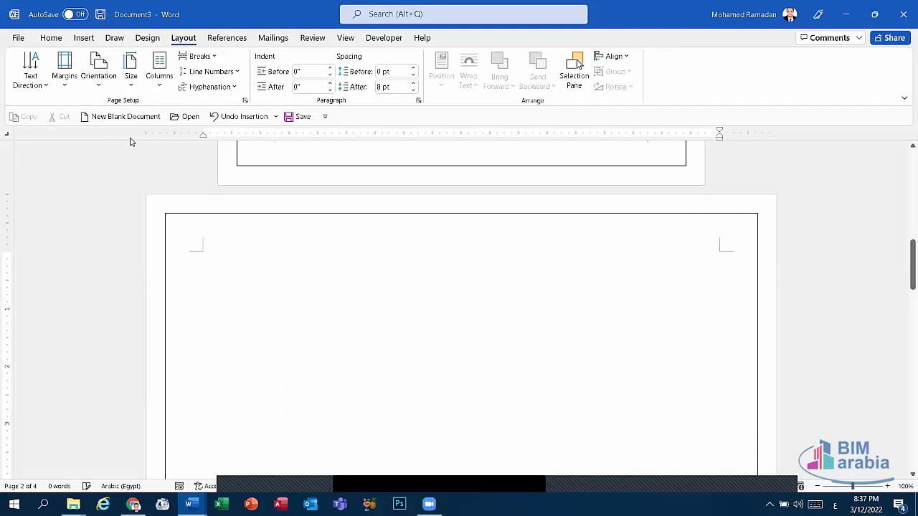
Review the pages, then undo the landscape change so all four pages stay portrait.
scroll(369, 231, "up", 3)
scroll(384, 235, "up", 4)
scroll(383, 235, "up", 3)
scroll(383, 235, "down", 3)
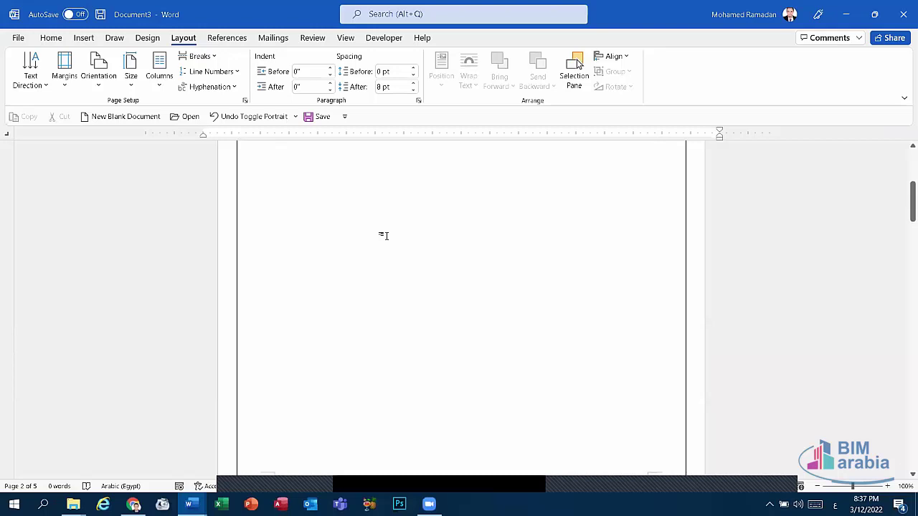
scroll(386, 236, "down", 5)
scroll(389, 237, "down", 3)
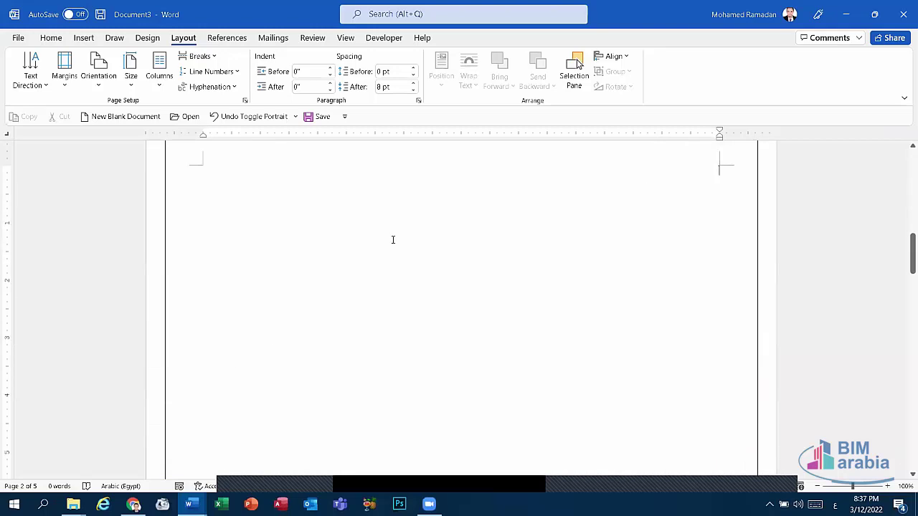
scroll(312, 239, "up", 3)
scroll(305, 230, "up", 4)
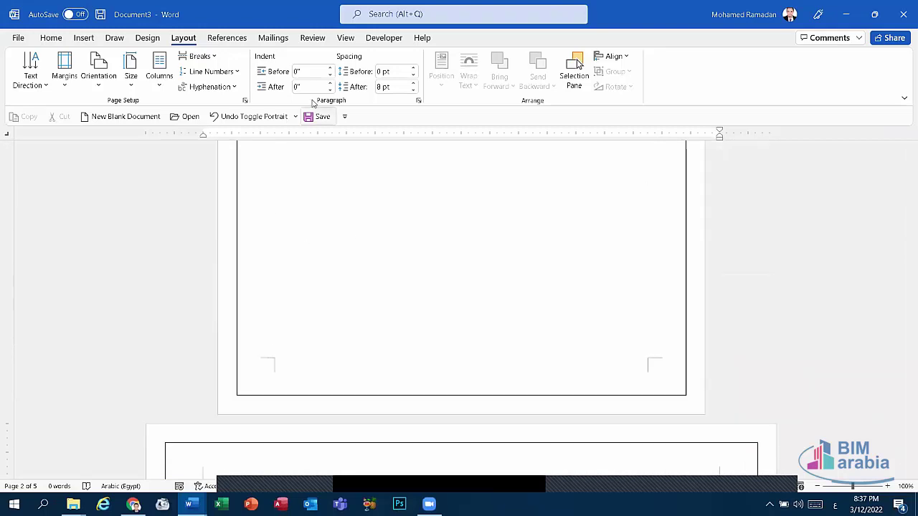
left_click(265, 116)
scroll(459, 416, "down", 2)
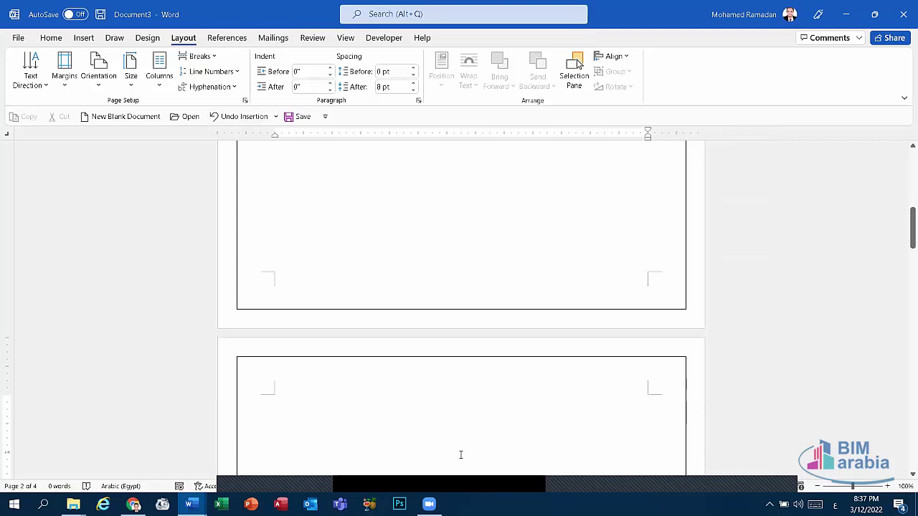
scroll(455, 373, "up", 1)
scroll(452, 349, "down", 5)
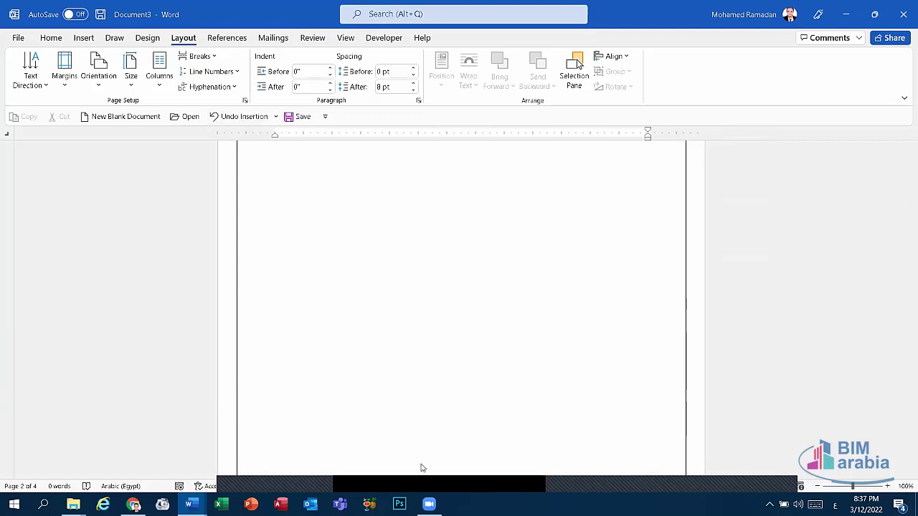
left_click(456, 469)
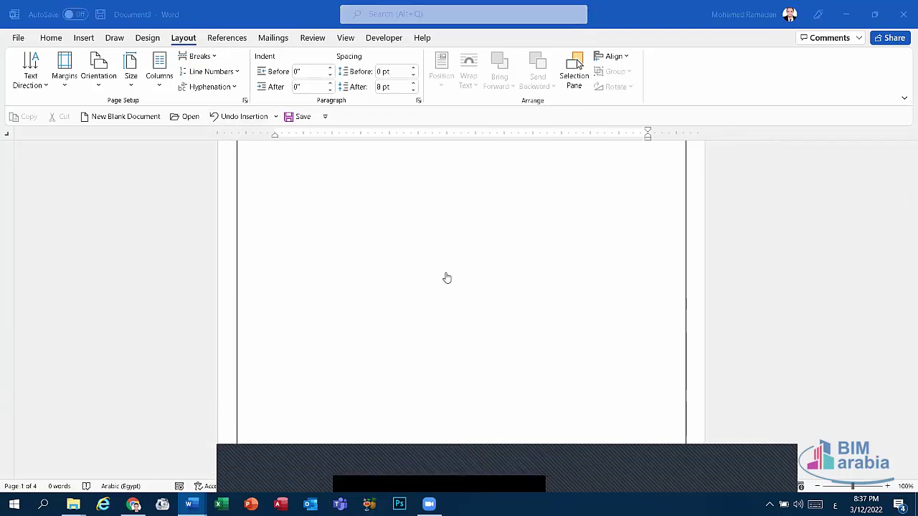
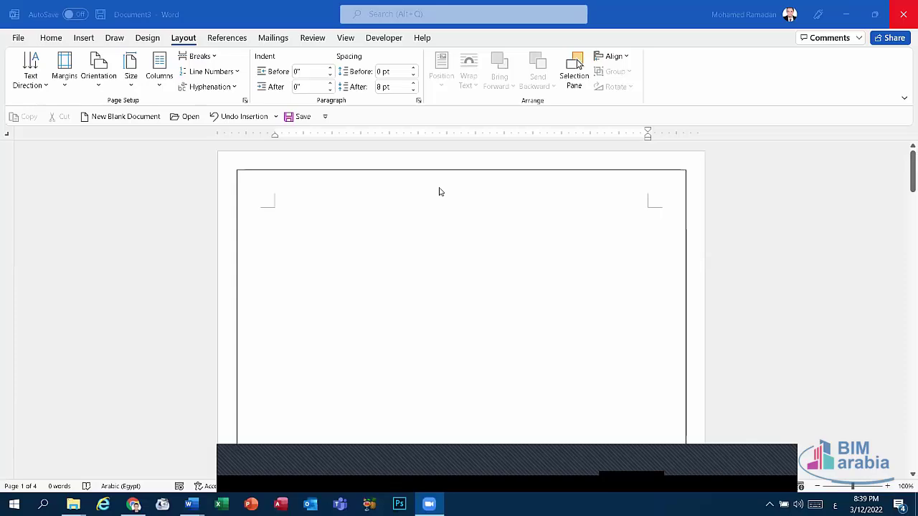
Draw a rectangle across the full width of the first page's header.
double_click(441, 190)
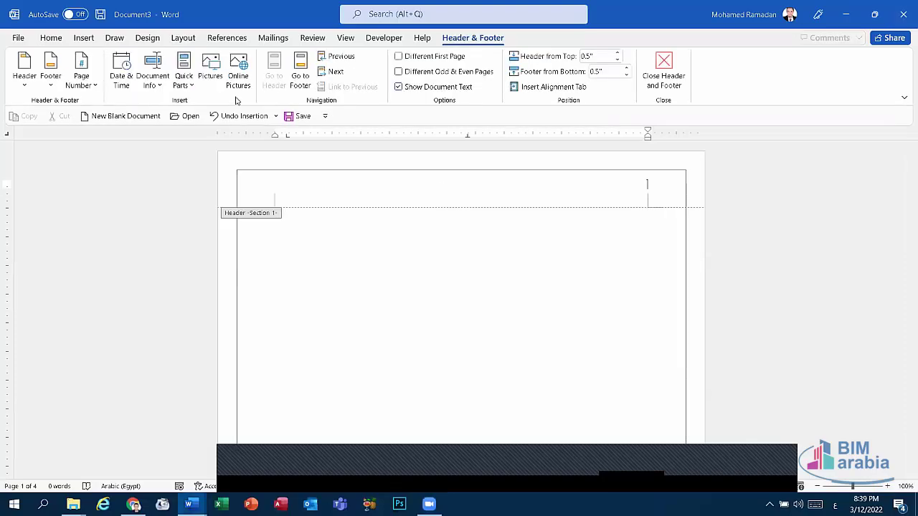
left_click(83, 38)
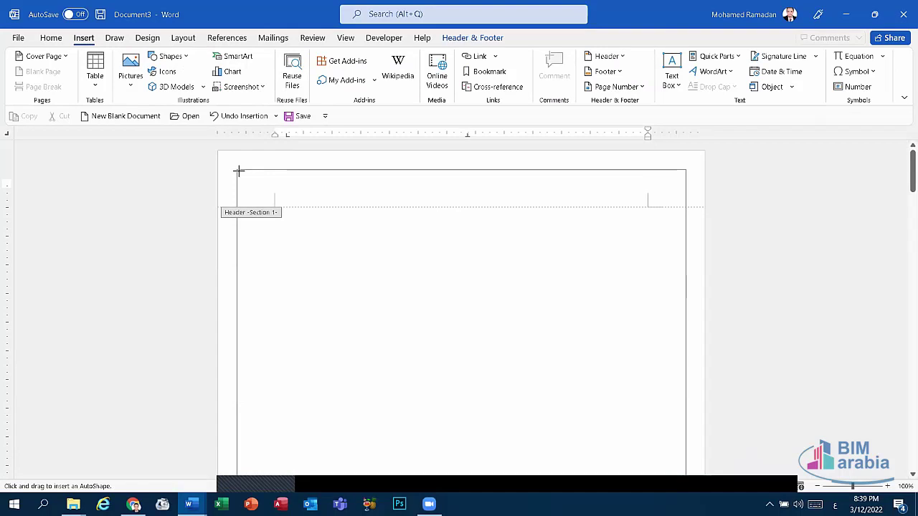
left_click_drag(239, 171, 654, 187)
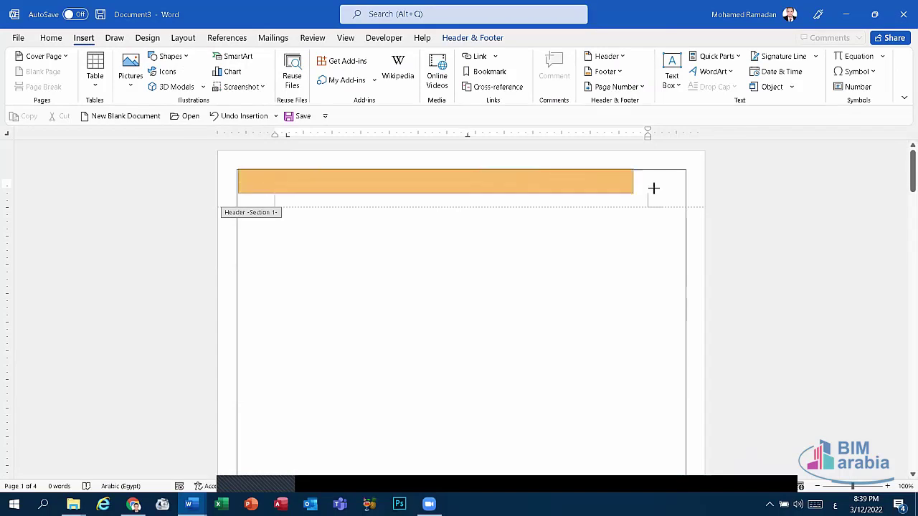
left_click_drag(653, 187, 687, 182)
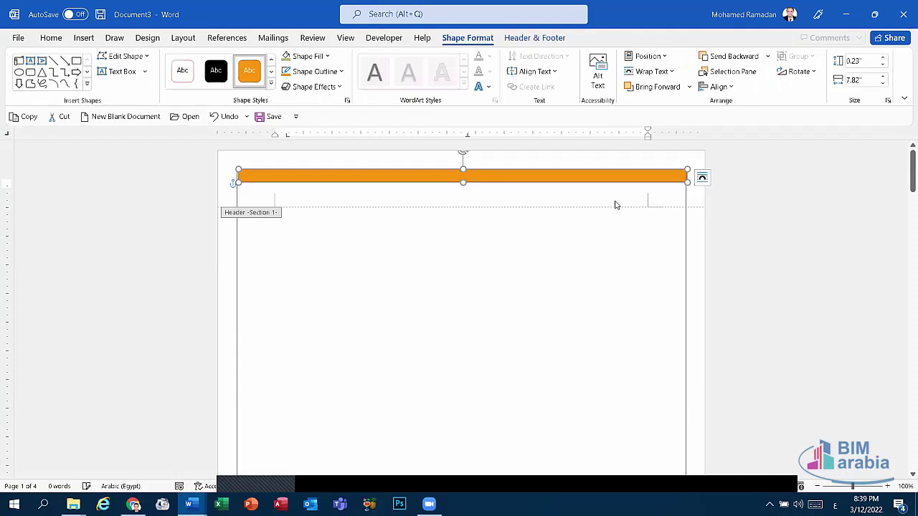
Stretch the orange rectangle down until it covers most of the page.
scroll(615, 205, "down", 1)
left_click_drag(463, 153, 463, 191)
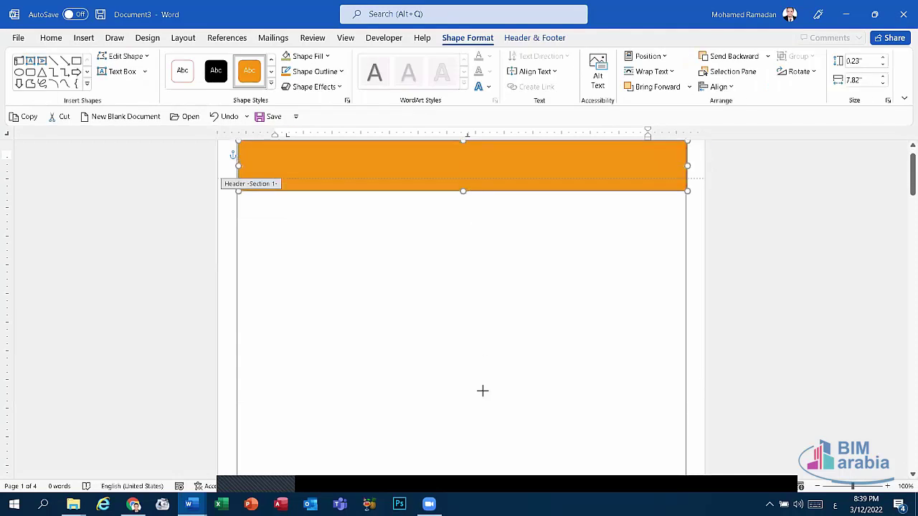
left_click_drag(482, 390, 480, 395)
scroll(478, 355, "down", 3)
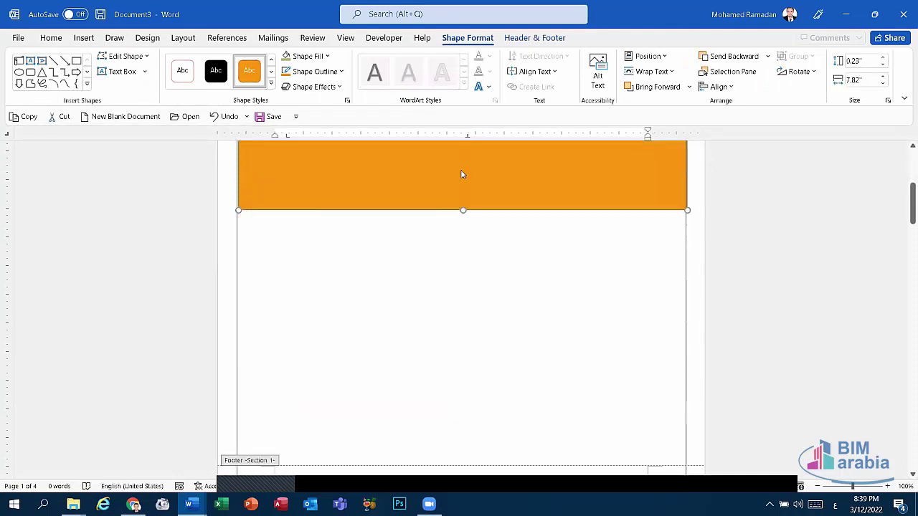
scroll(462, 175, "down", 1)
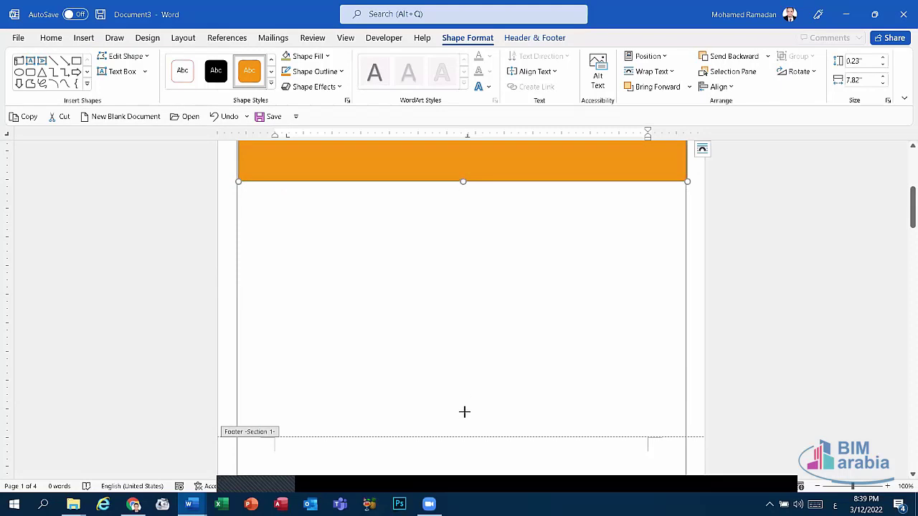
left_click_drag(464, 412, 465, 470)
scroll(447, 259, "up", 3)
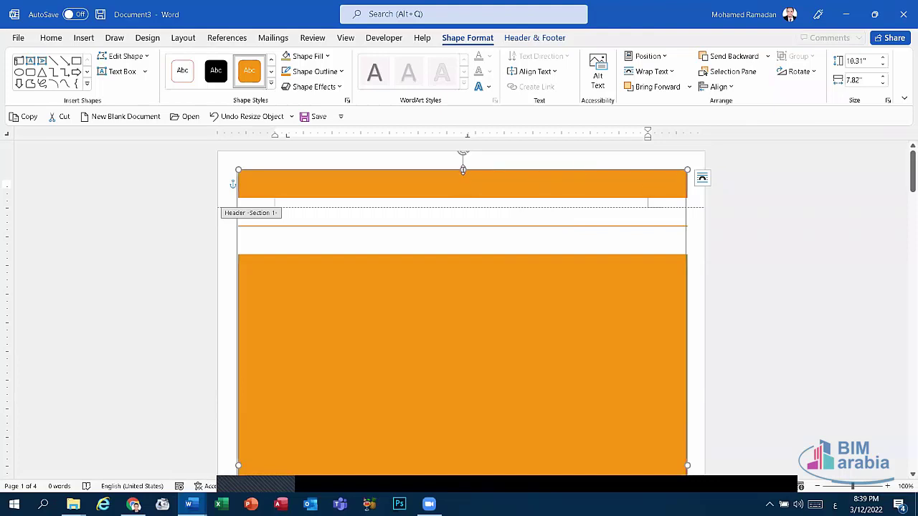
left_click_drag(463, 170, 459, 257)
scroll(477, 166, "down", 3)
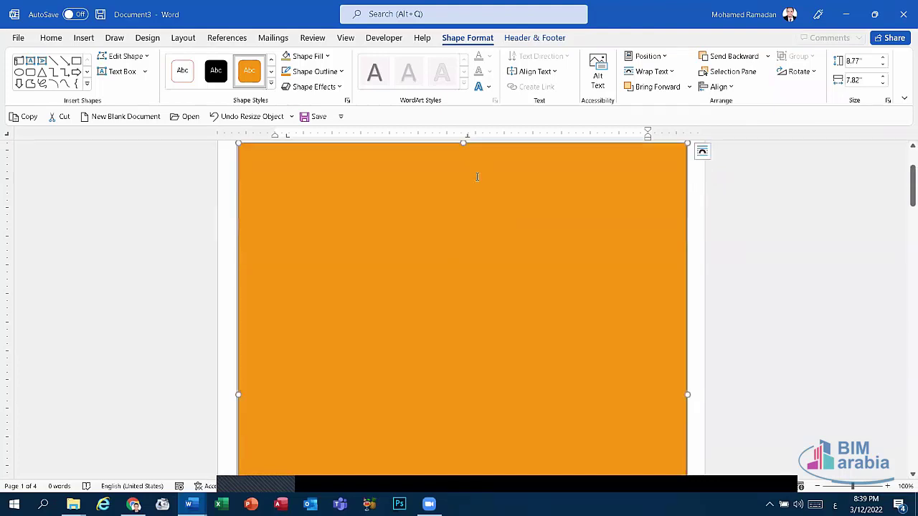
scroll(477, 176, "up", 3)
left_click(469, 185)
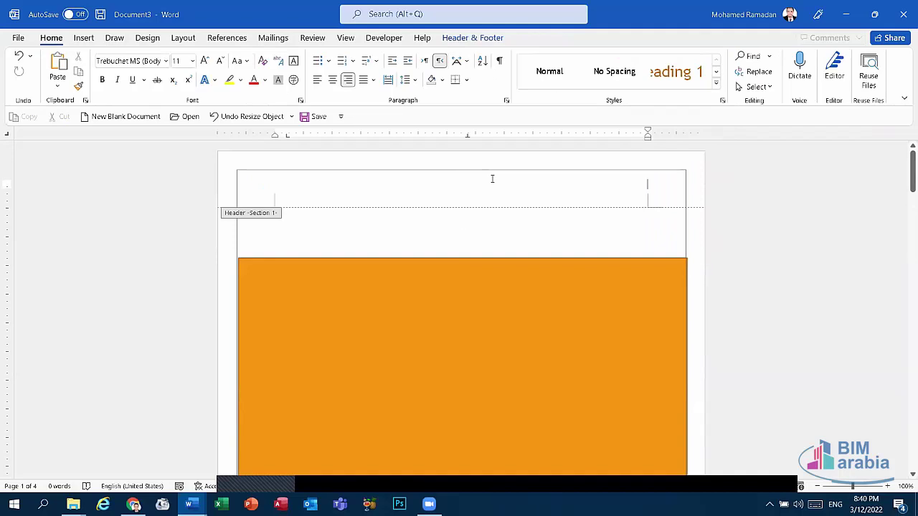
Type 'Microsoft Office' in the header and center it.
type("Micros")
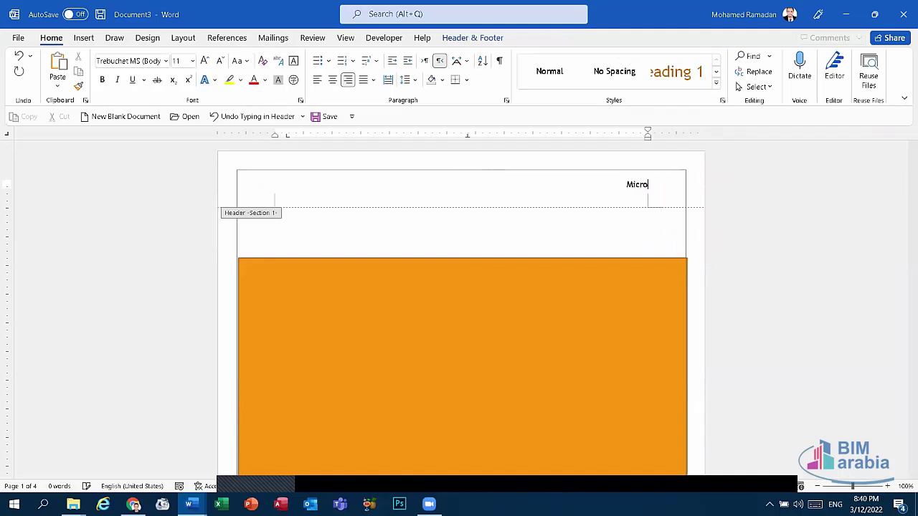
type("oft O")
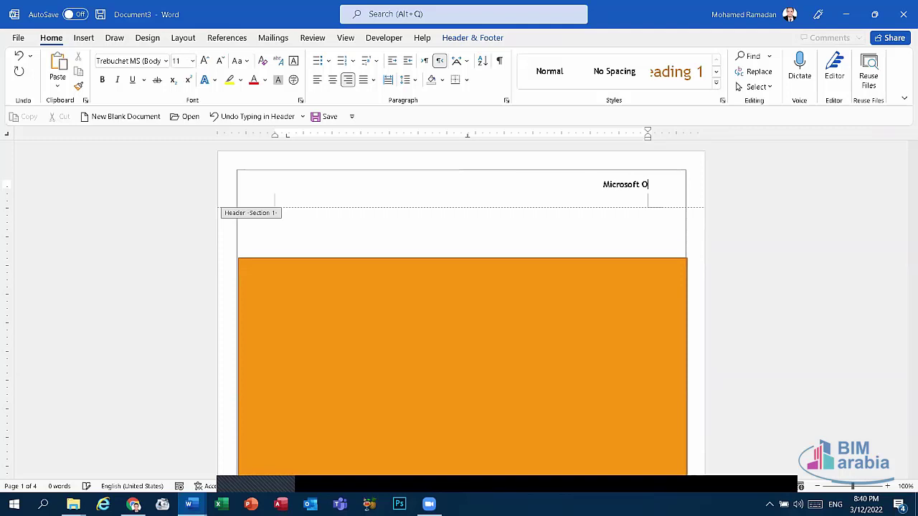
type("ffice")
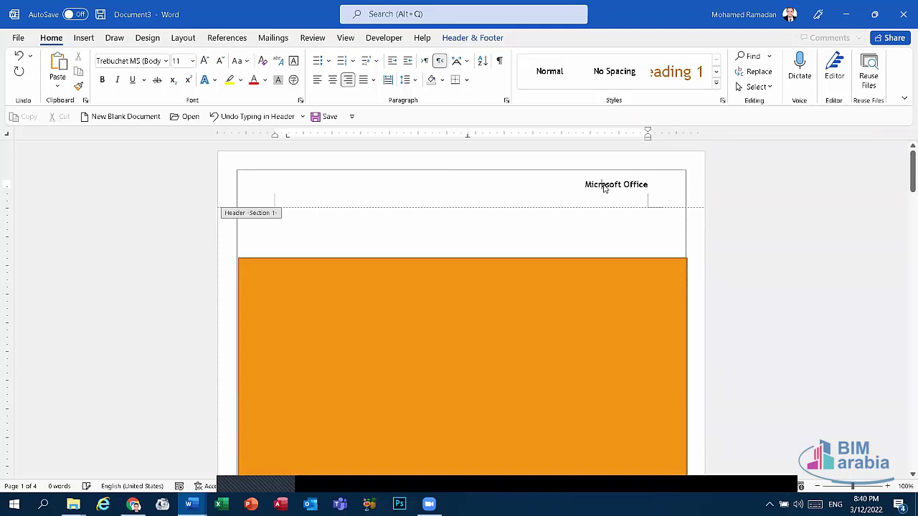
key("shift+Home")
left_click(333, 79)
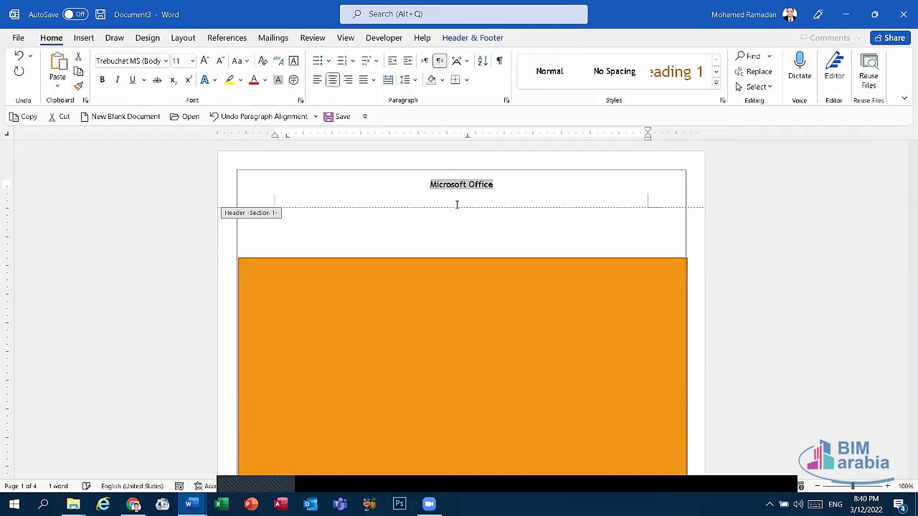
Extend the rectangle to the page top, set it Behind Text, and close header editing.
left_click(457, 257)
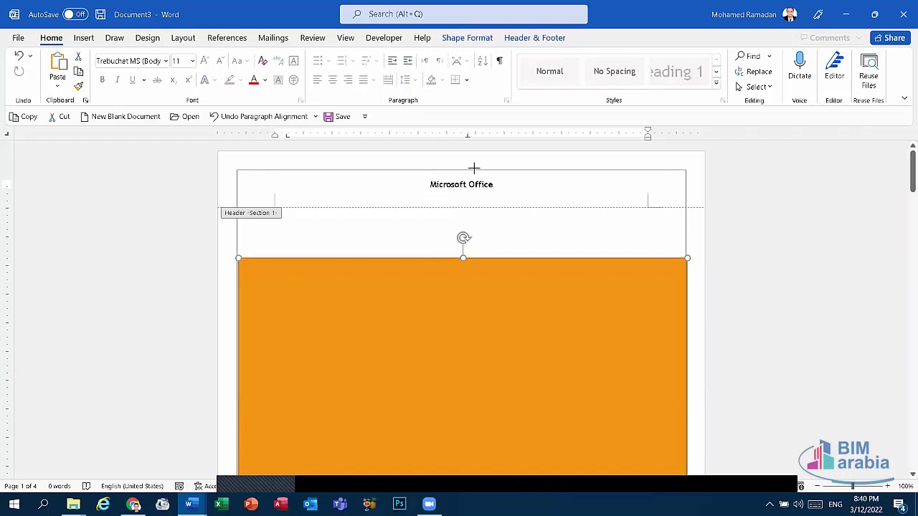
left_click_drag(472, 192, 473, 169)
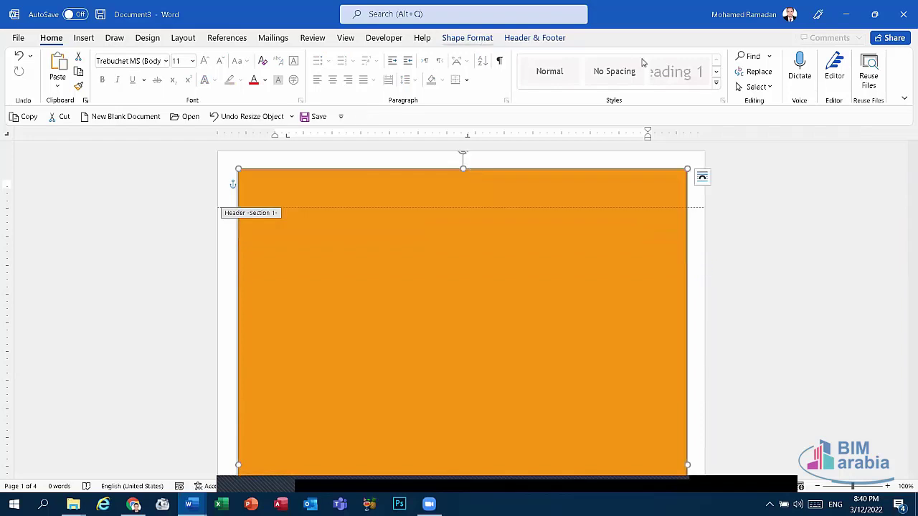
left_click(767, 57)
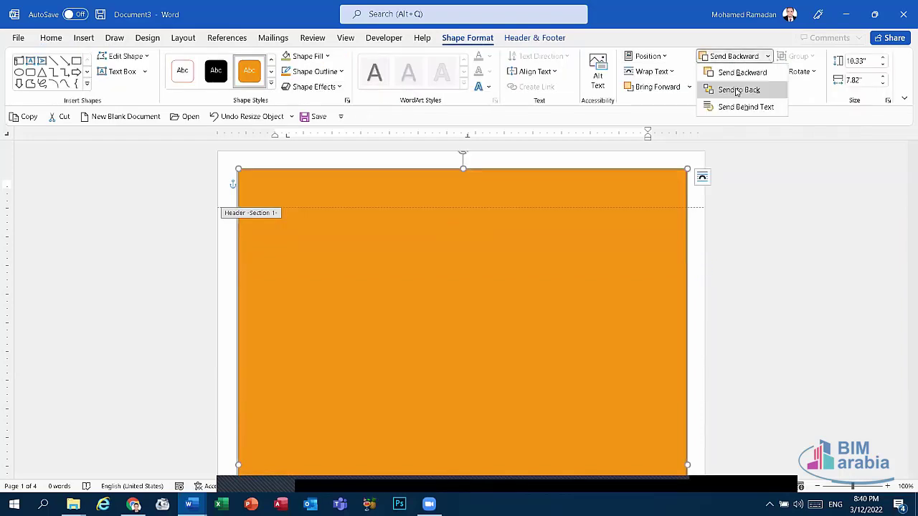
left_click(737, 89)
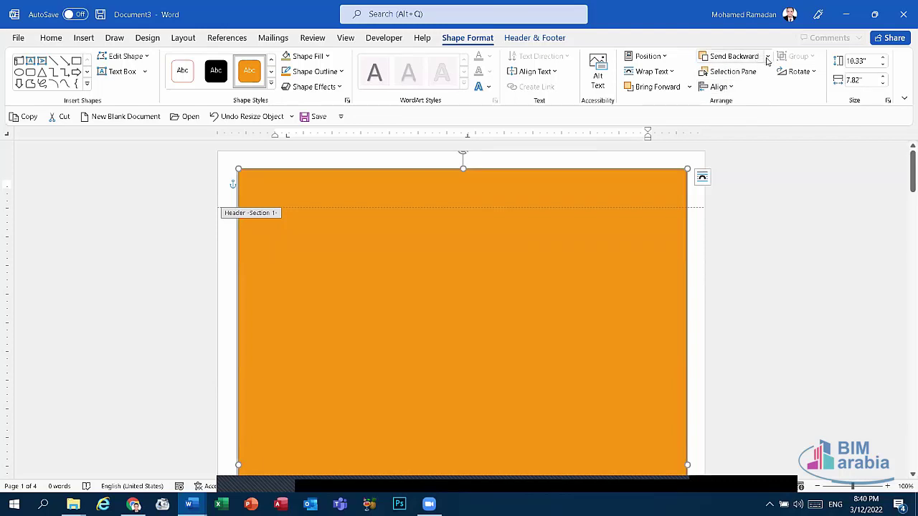
left_click(766, 59)
left_click(652, 72)
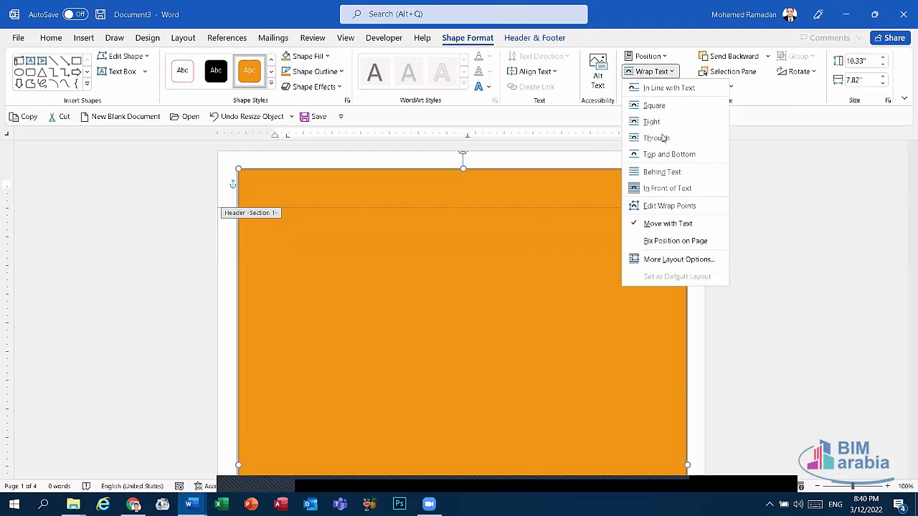
left_click(664, 174)
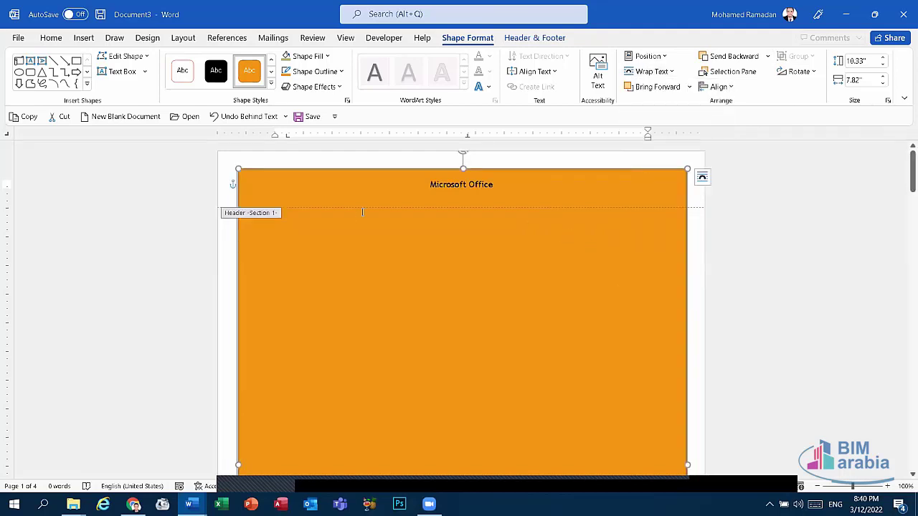
left_click(540, 39)
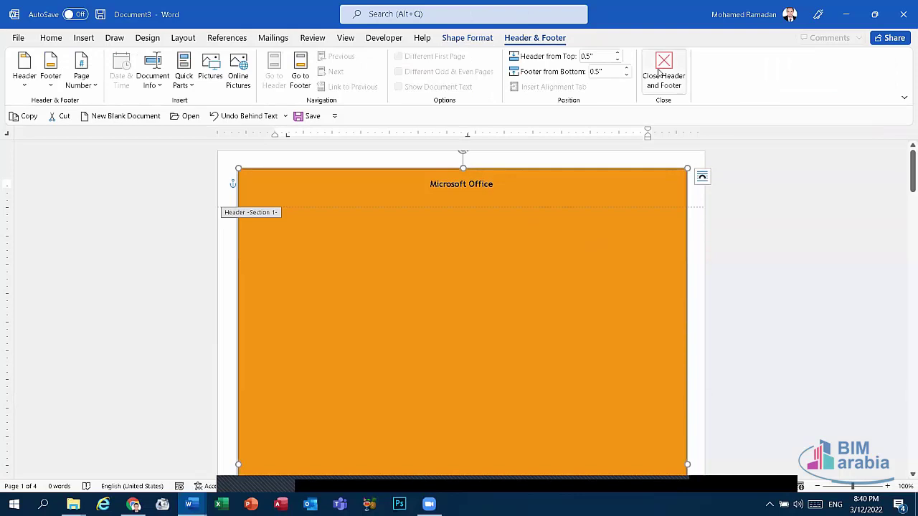
left_click(659, 73)
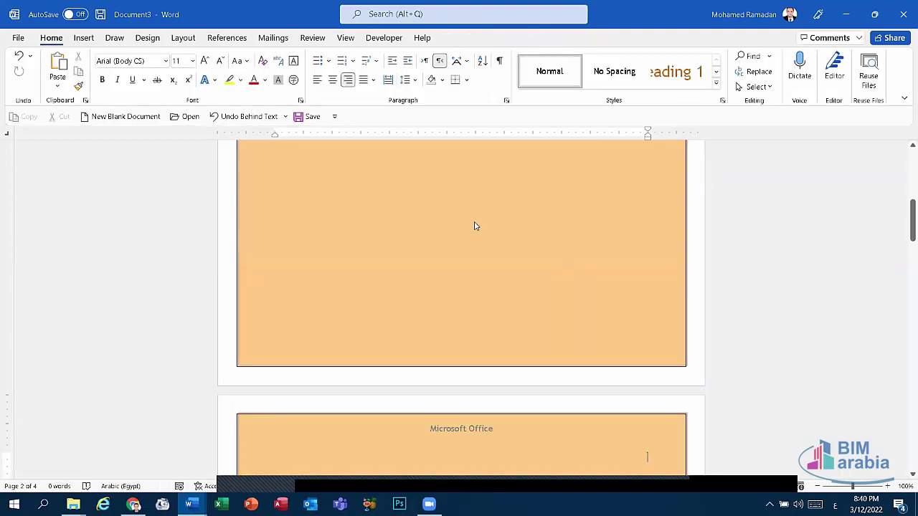
Insert a page break after the first page, adding a page with the orange Microsoft Office header.
scroll(474, 226, "up", 3)
scroll(473, 205, "up", 5)
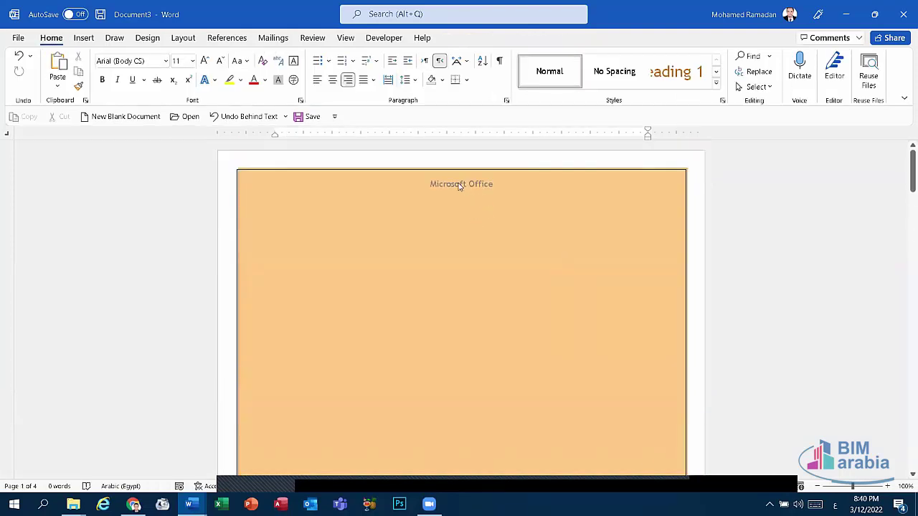
scroll(463, 186, "down", 4)
scroll(473, 195, "down", 5)
scroll(478, 202, "down", 6)
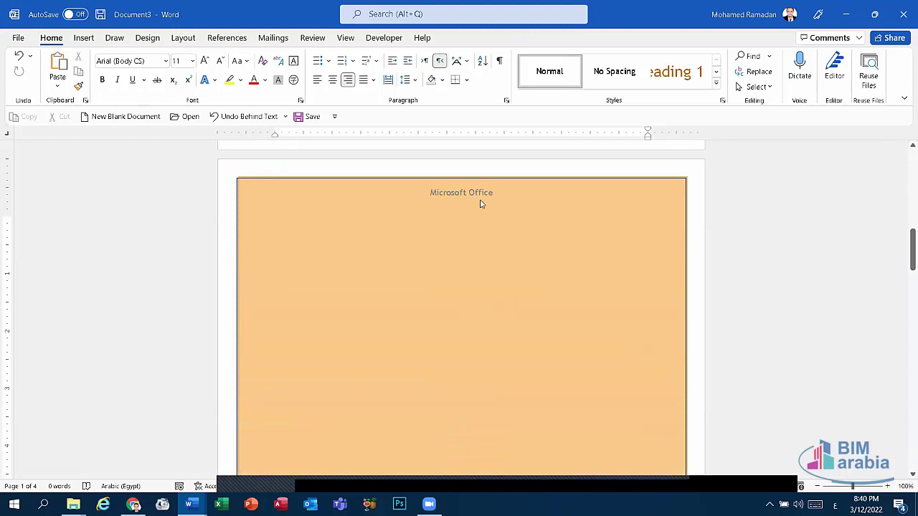
scroll(481, 205, "down", 3)
scroll(480, 185, "down", 3)
scroll(480, 190, "down", 5)
scroll(479, 202, "down", 4)
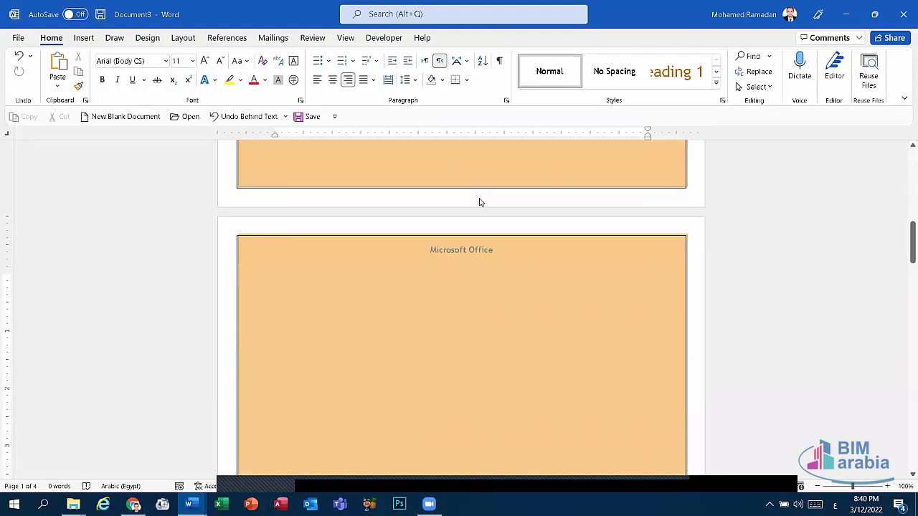
scroll(479, 202, "down", 3)
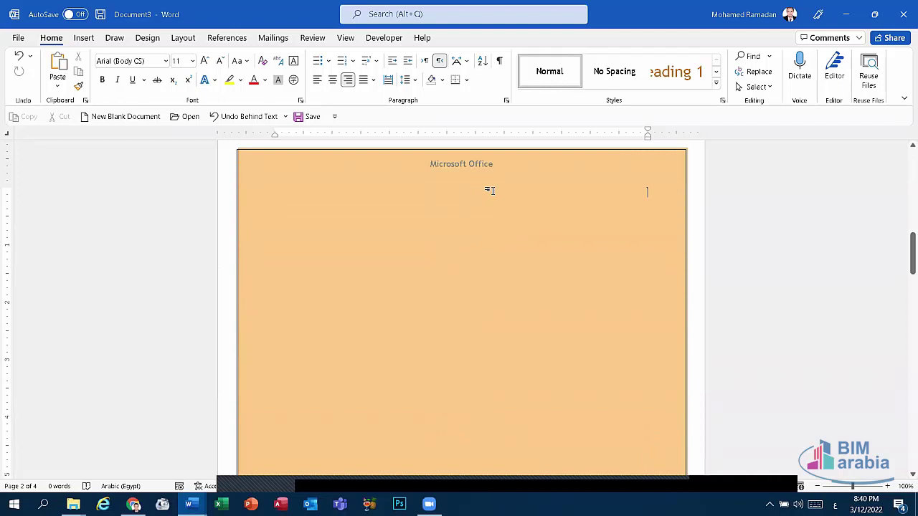
scroll(492, 192, "up", 2)
scroll(494, 195, "down", 3)
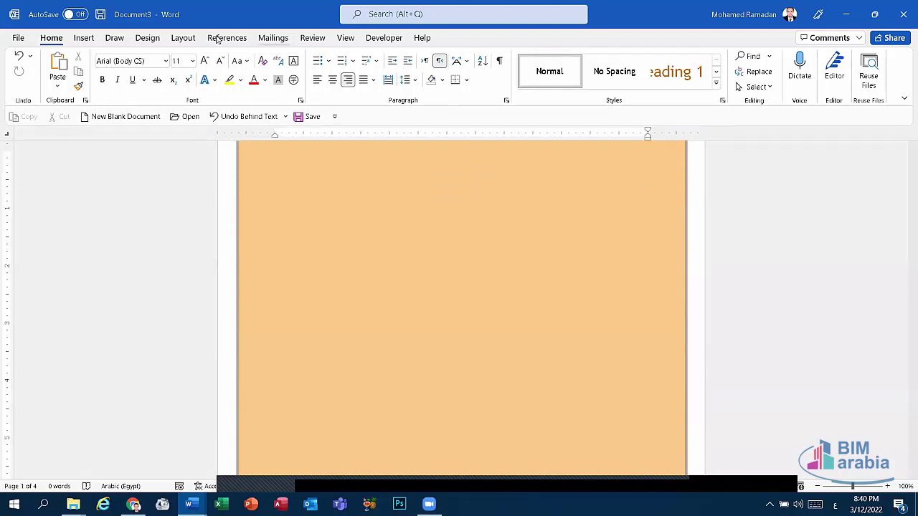
left_click(182, 38)
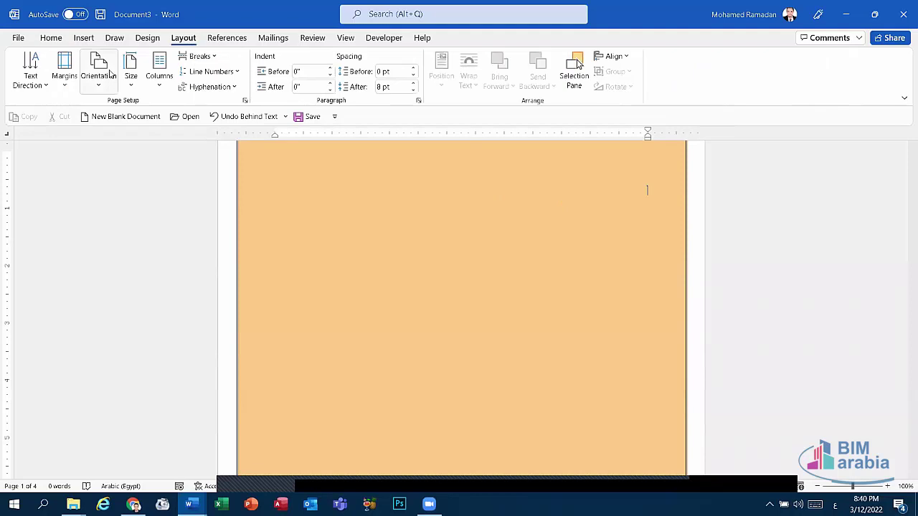
left_click(198, 56)
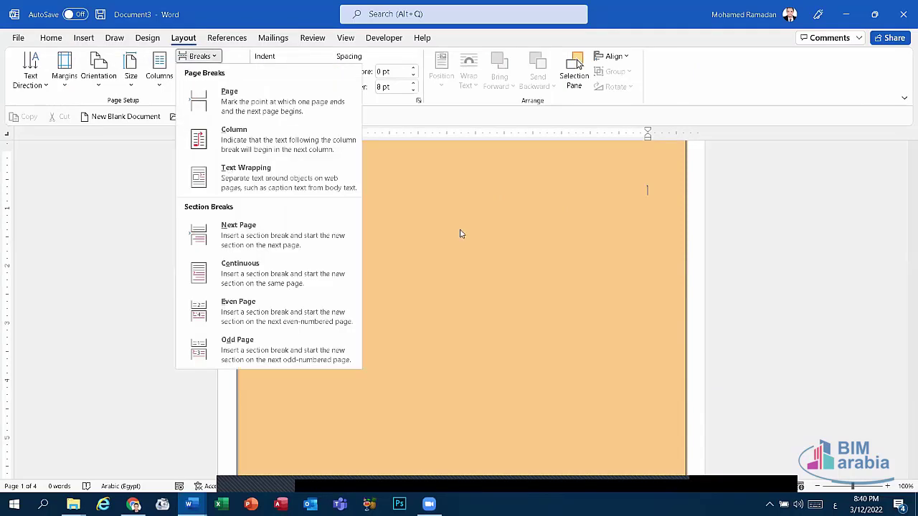
key("Escape")
left_click(84, 38)
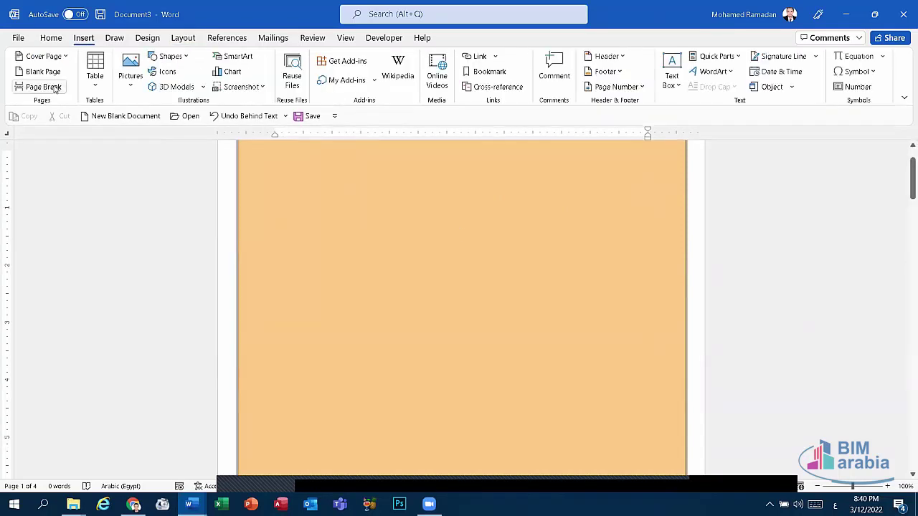
left_click(43, 87)
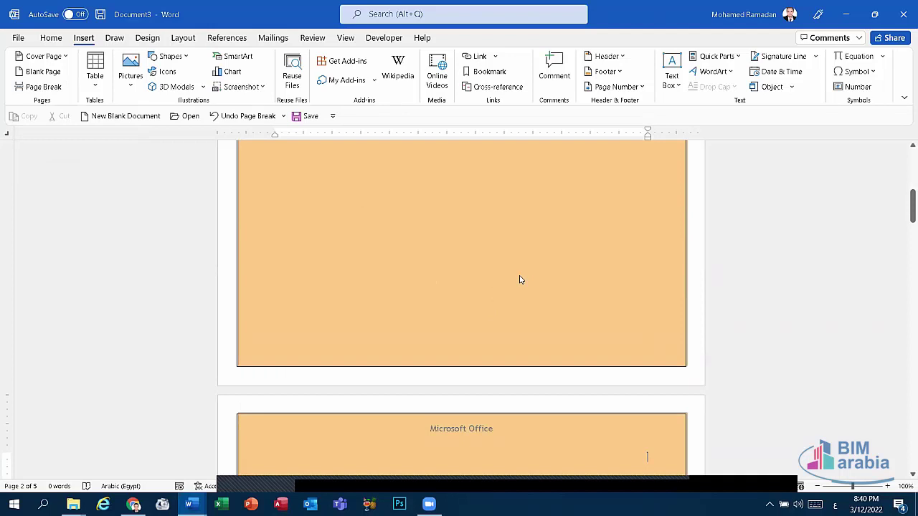
scroll(520, 280, "down", 2)
Switch the pages to landscape, then undo that and the plain page break.
double_click(605, 373)
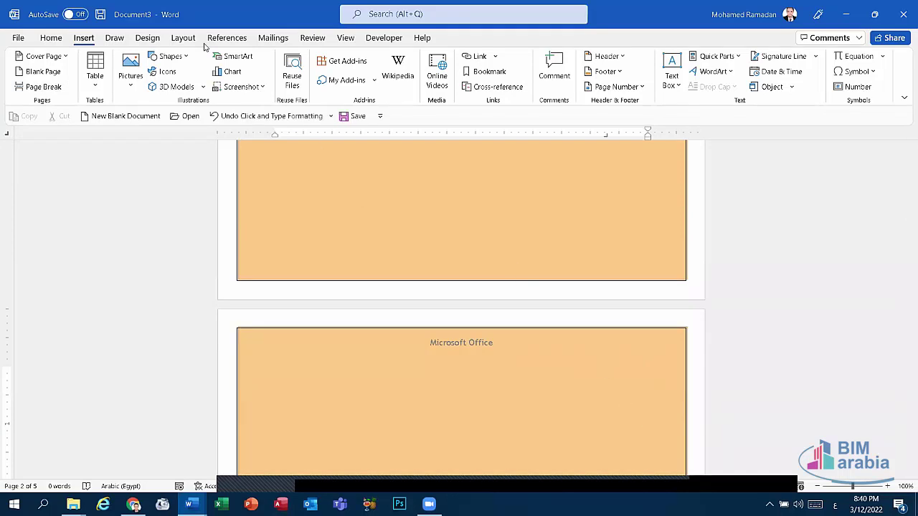
left_click(182, 38)
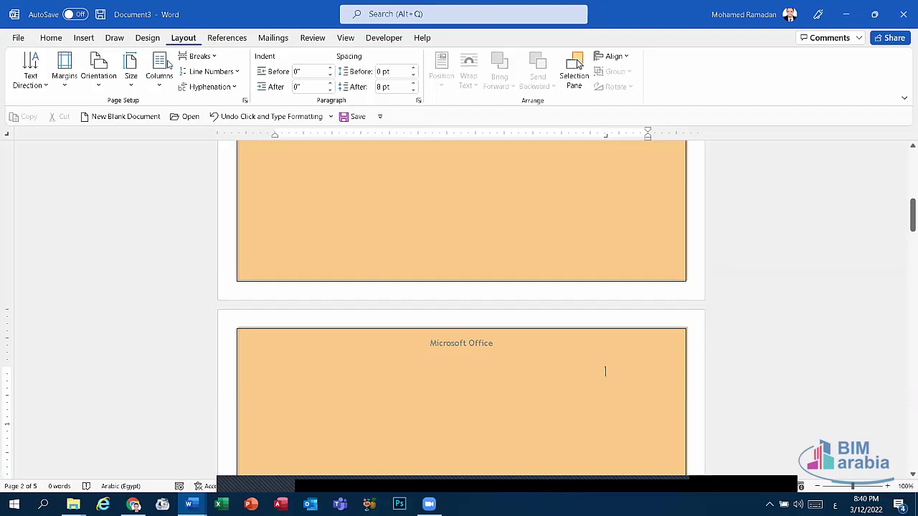
left_click(112, 84)
left_click(113, 149)
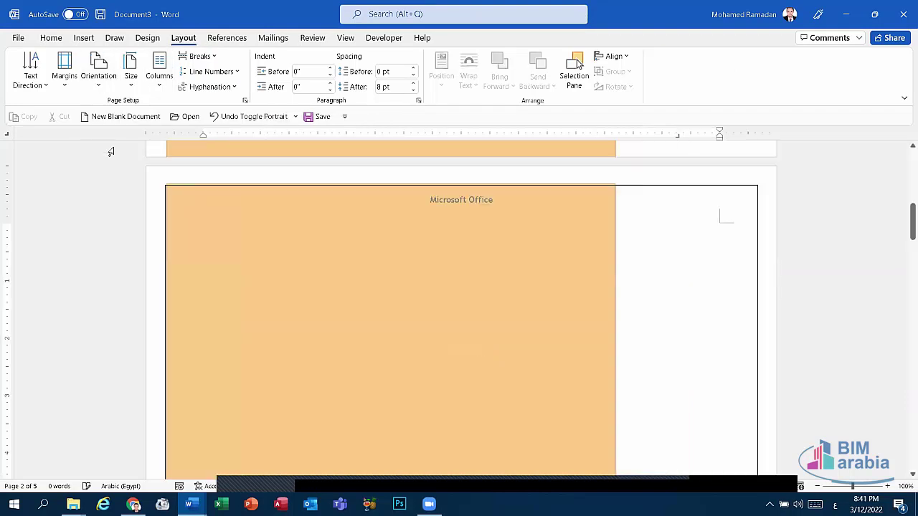
scroll(426, 199, "up", 2)
scroll(430, 198, "up", 3)
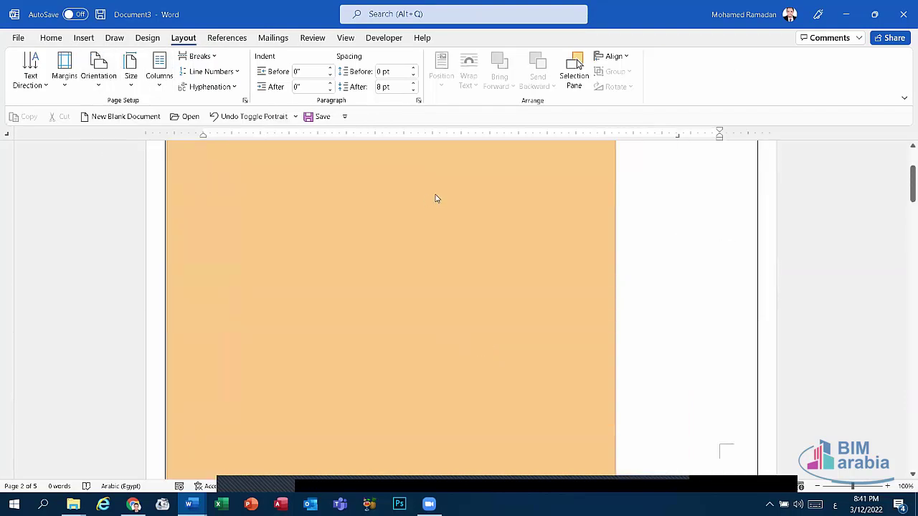
scroll(436, 196, "up", 2)
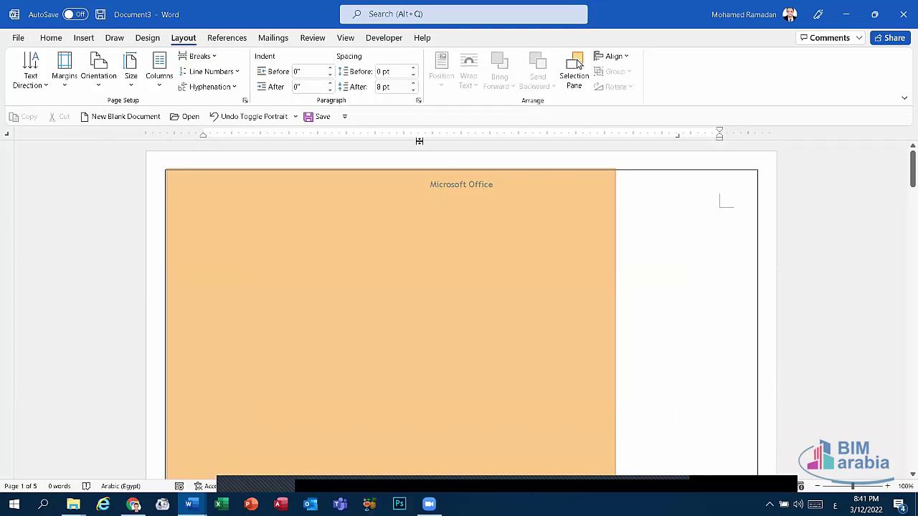
left_click(261, 117)
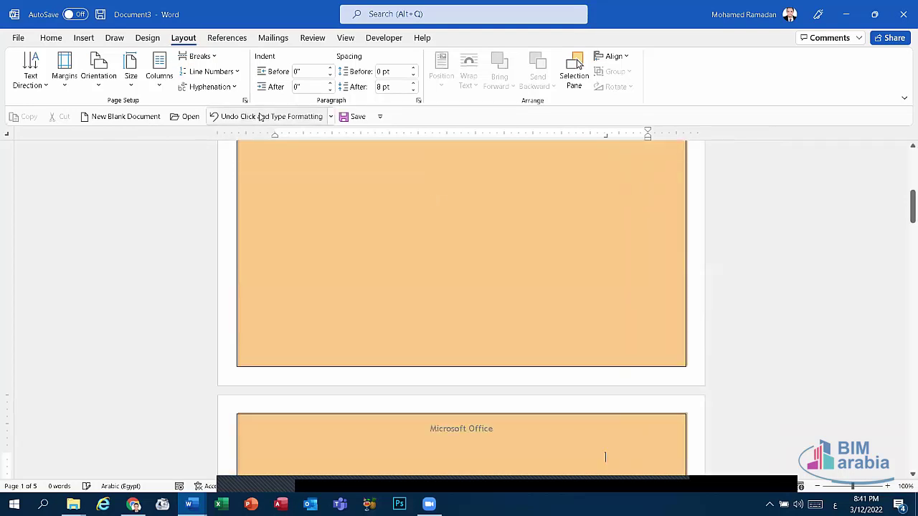
left_click(261, 117)
left_click(256, 118)
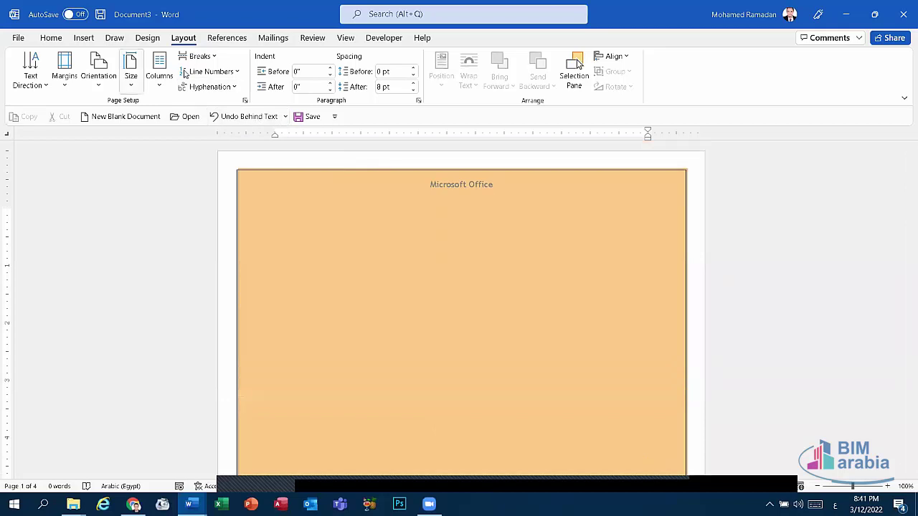
Insert a Next Page section break and make the new section landscape.
left_click(199, 56)
left_click(246, 229)
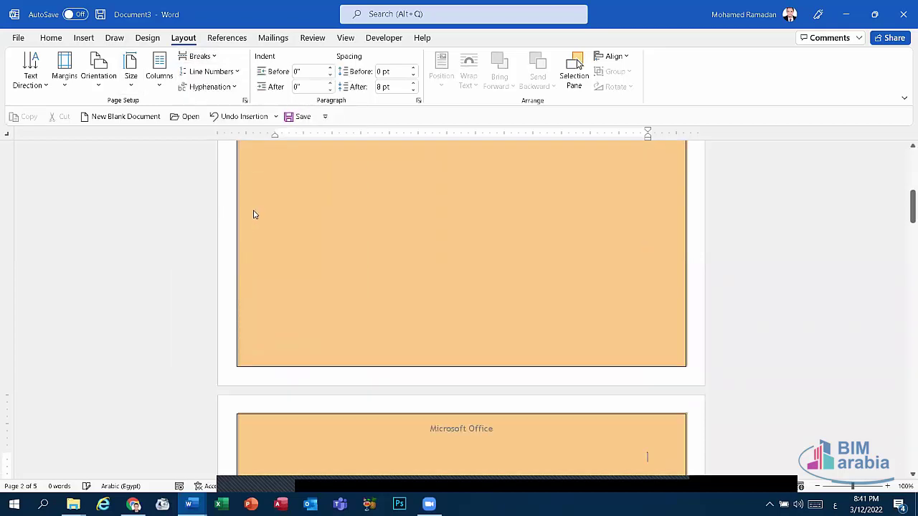
left_click(98, 78)
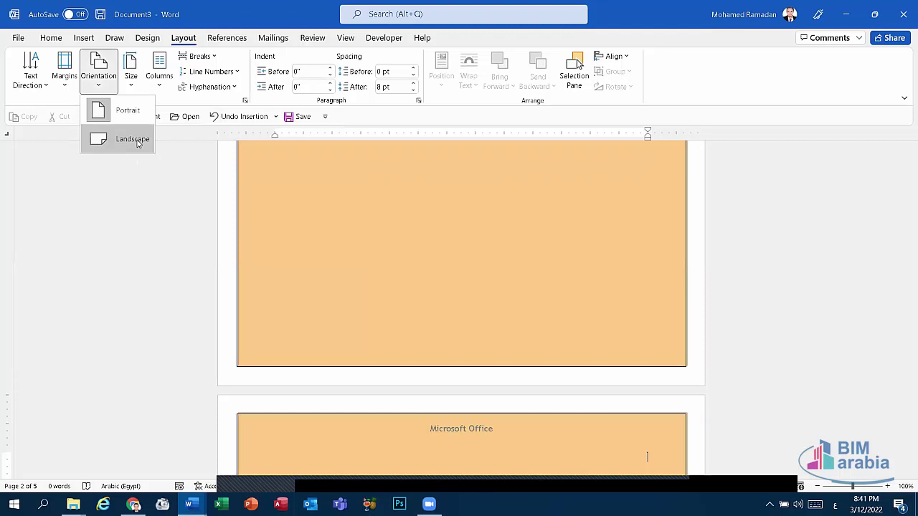
left_click(137, 140)
Open the header of the landscape section 2 page for editing.
scroll(418, 262, "up", 3)
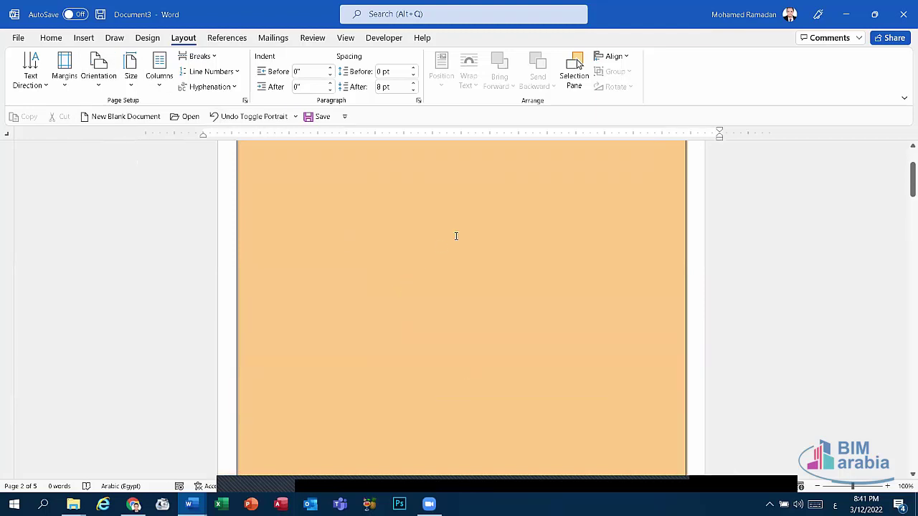
scroll(455, 237, "up", 2)
double_click(482, 186)
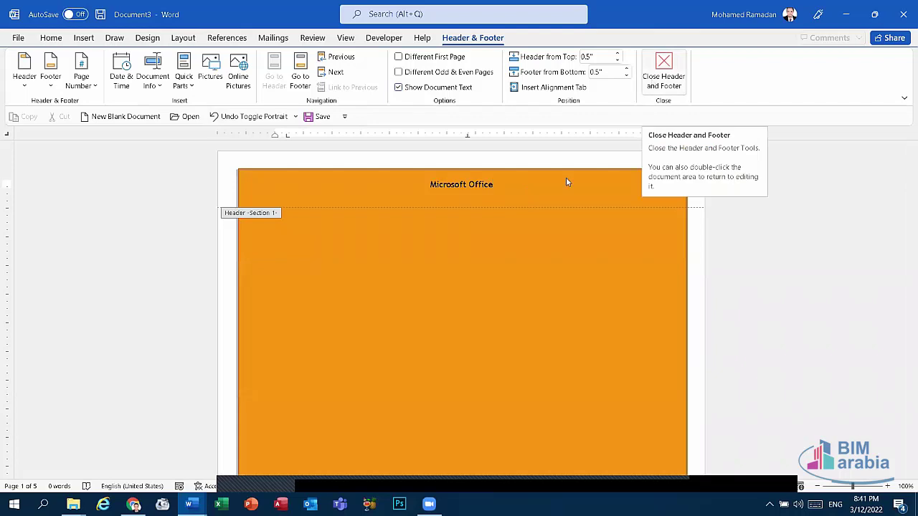
key("Escape")
scroll(566, 185, "down", 4)
scroll(566, 185, "down", 5)
scroll(572, 179, "down", 5)
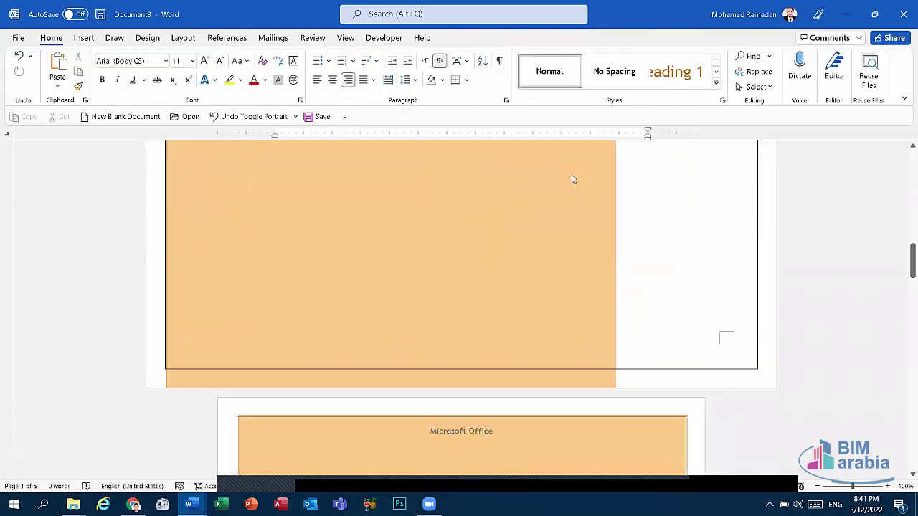
scroll(572, 179, "down", 3)
scroll(572, 179, "up", 3)
scroll(572, 217, "down", 5)
scroll(577, 305, "up", 3)
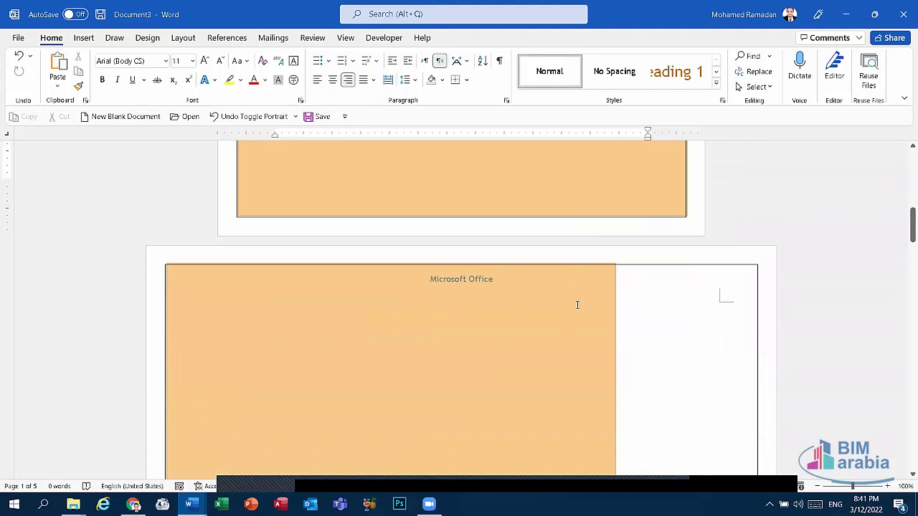
double_click(540, 284)
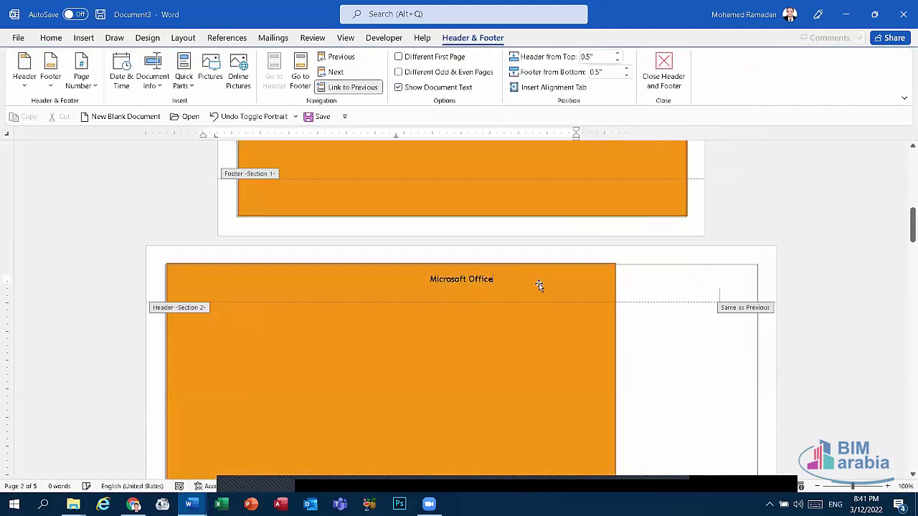
Turn off Link to Previous so section 2's header is independent.
left_click(538, 283)
scroll(578, 271, "down", 2)
scroll(578, 269, "down", 3)
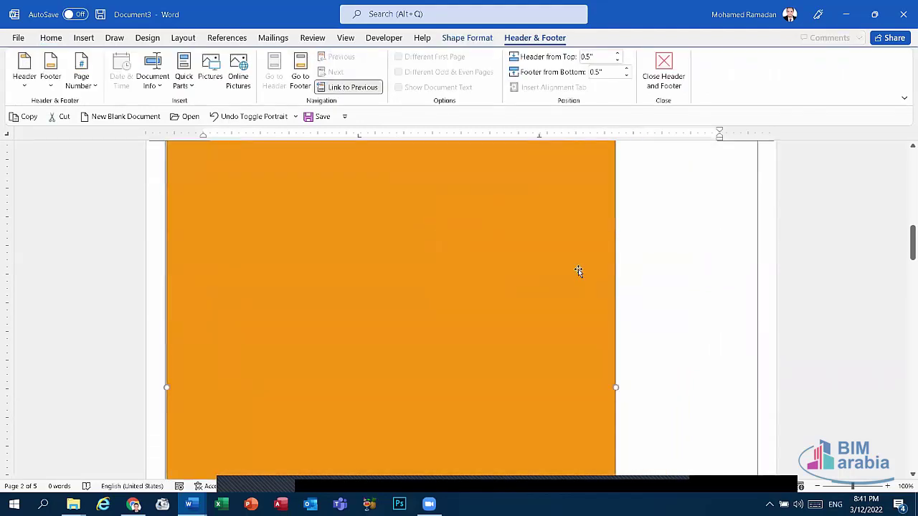
scroll(578, 270, "up", 3)
scroll(572, 261, "up", 1)
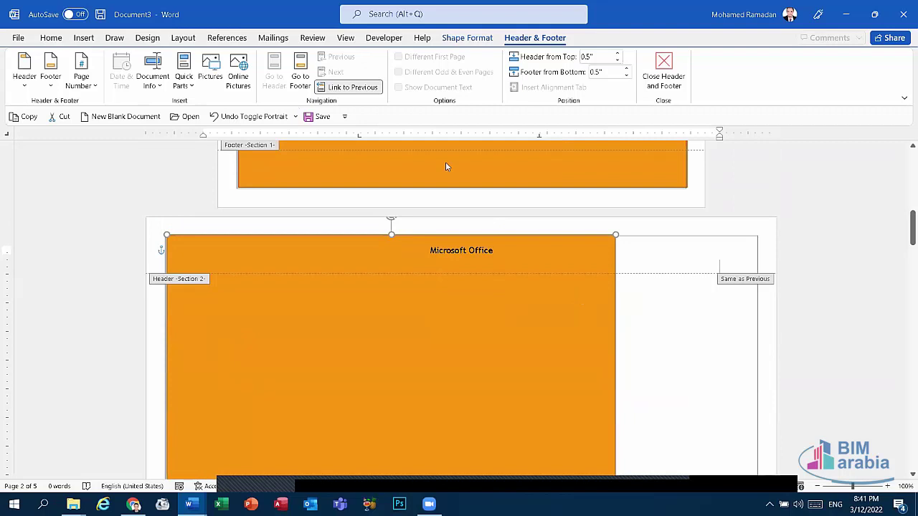
left_click(339, 88)
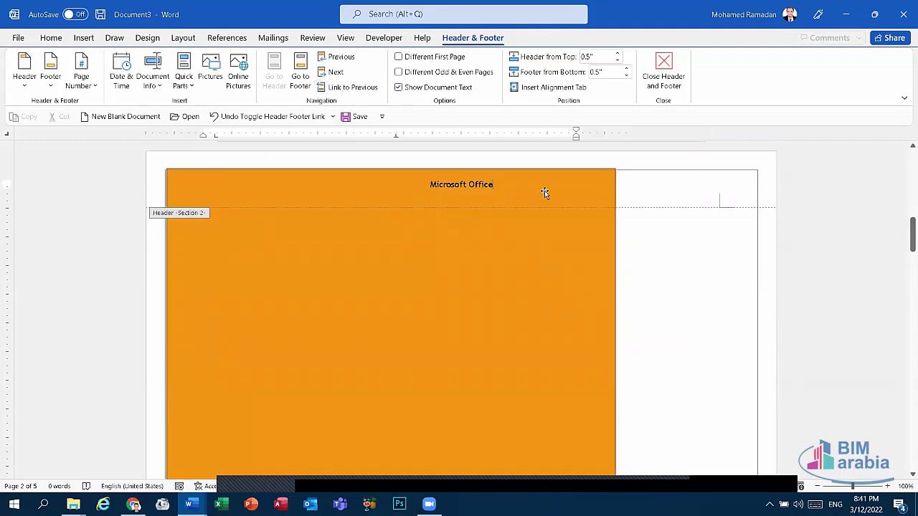
Apply a blue shape style to section 2's rectangle and close header editing.
left_click(561, 199)
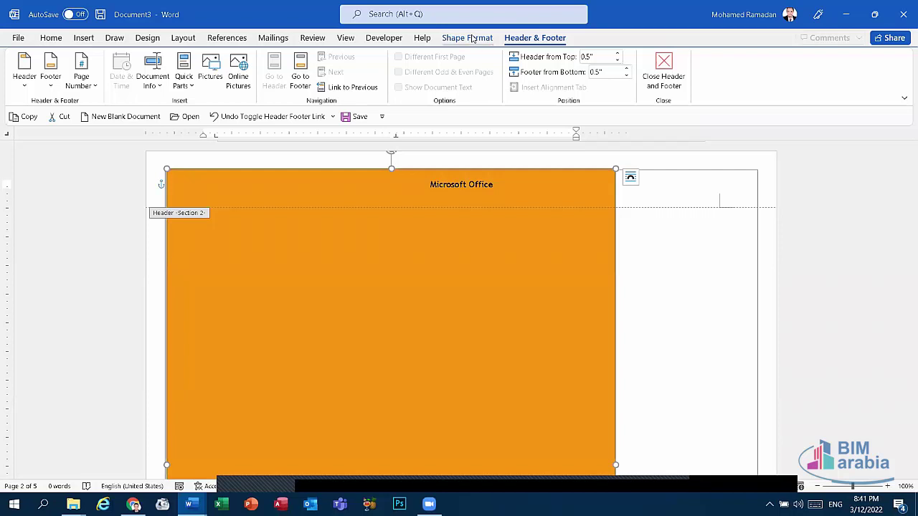
left_click(472, 40)
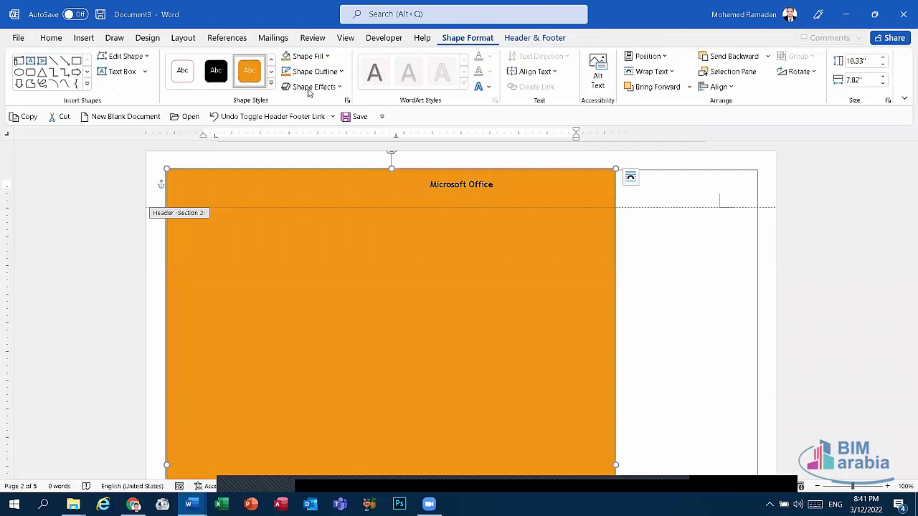
left_click(272, 77)
left_click(248, 78)
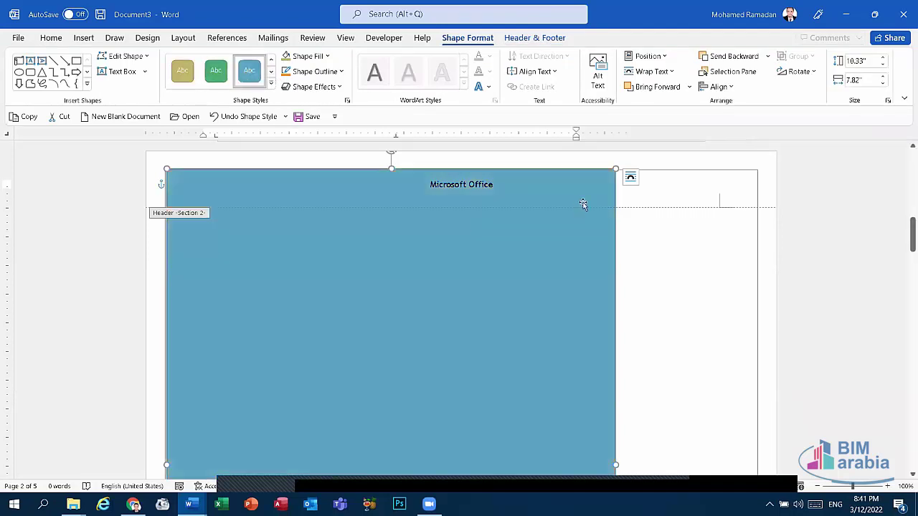
left_click(542, 39)
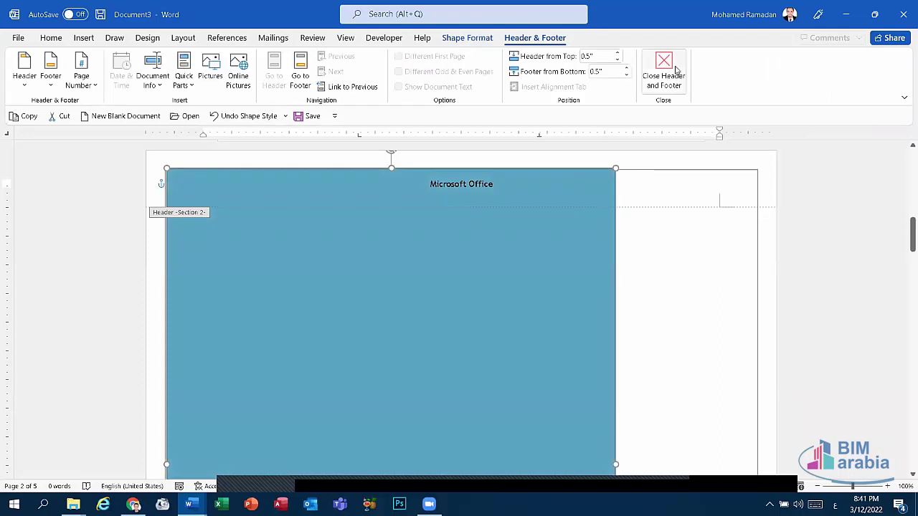
left_click(664, 72)
scroll(665, 150, "down", 3)
scroll(656, 149, "down", 8)
Scroll back up to the first page and enter its header.
scroll(656, 150, "up", 10)
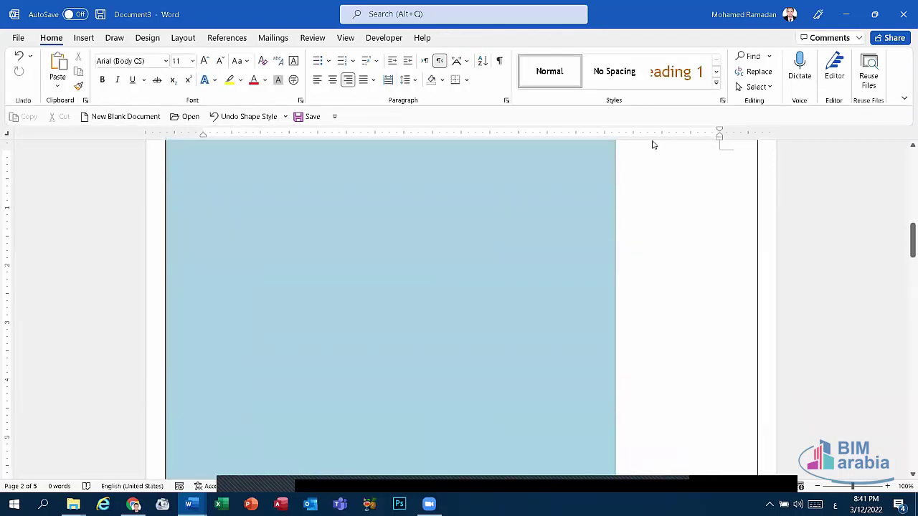
scroll(651, 143, "up", 5)
scroll(652, 143, "up", 4)
scroll(652, 144, "down", 4)
scroll(650, 143, "down", 2)
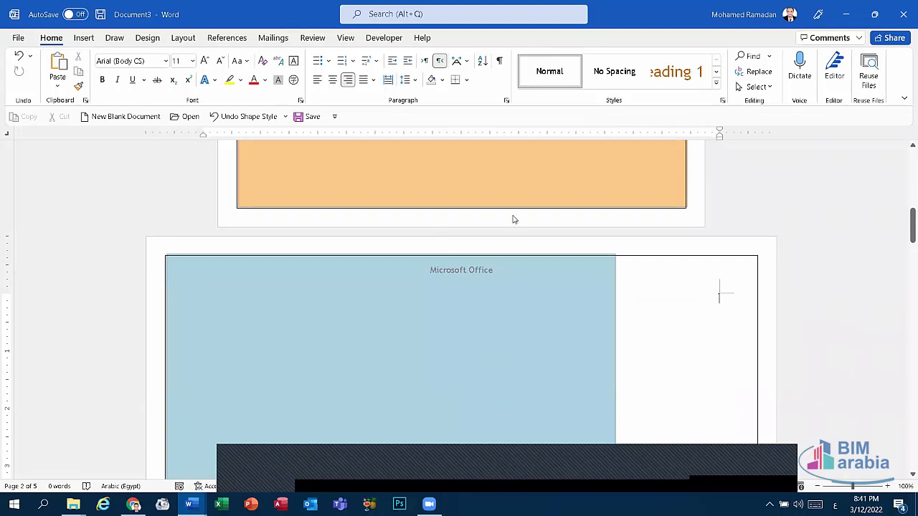
scroll(486, 292, "up", 3)
scroll(485, 289, "up", 5)
scroll(474, 273, "up", 4)
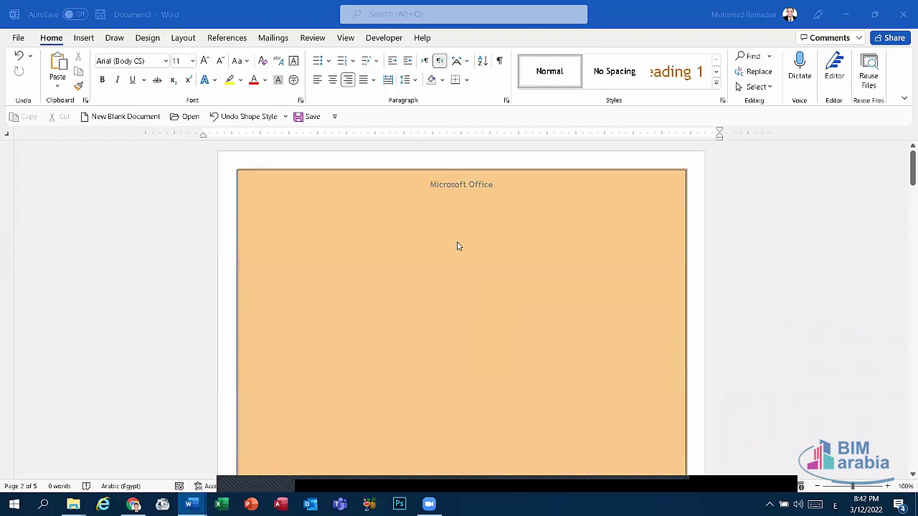
scroll(459, 246, "down", 5)
double_click(588, 133)
left_click(659, 82)
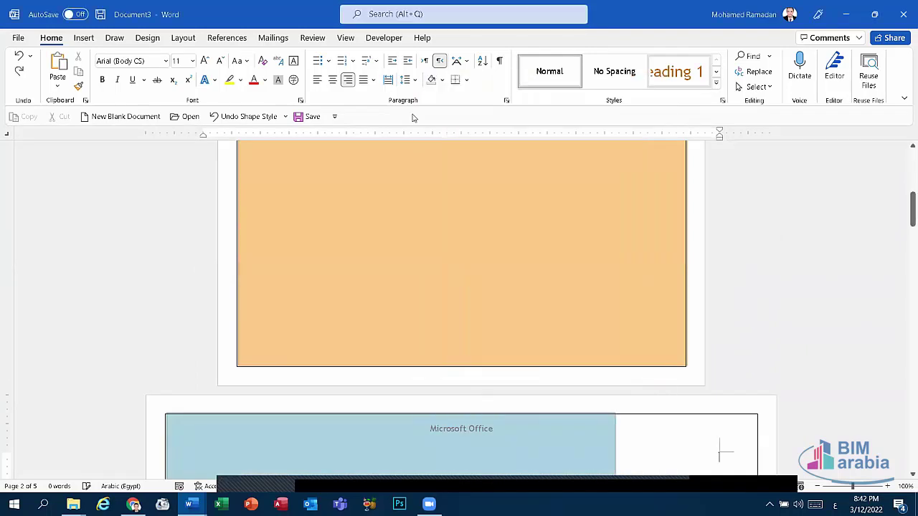
Undo repeatedly to remove the pasted page, orange rectangle and header text.
left_click(228, 117)
left_click(228, 117)
left_click(231, 116)
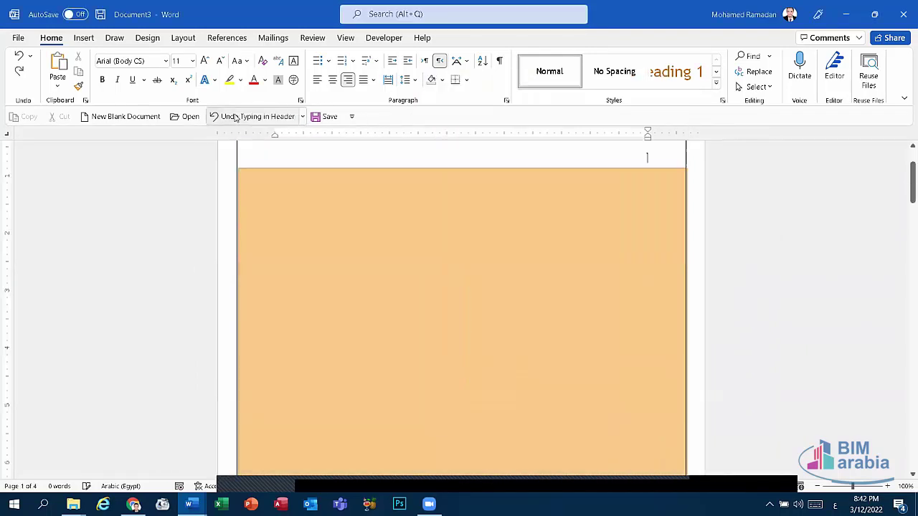
left_click(231, 117)
left_click(231, 116)
left_click(231, 117)
left_click(228, 117)
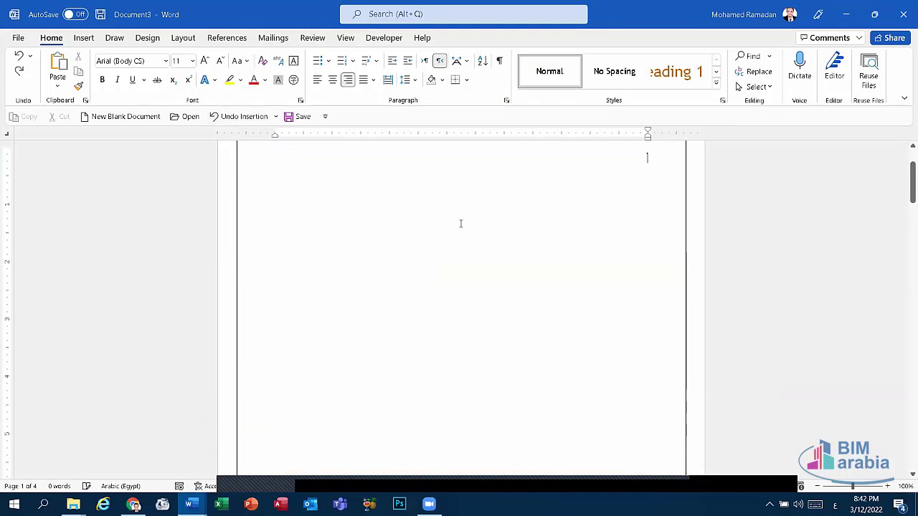
scroll(490, 194, "up", 1)
Type 'Microsoft Office' into the first page's header.
double_click(495, 194)
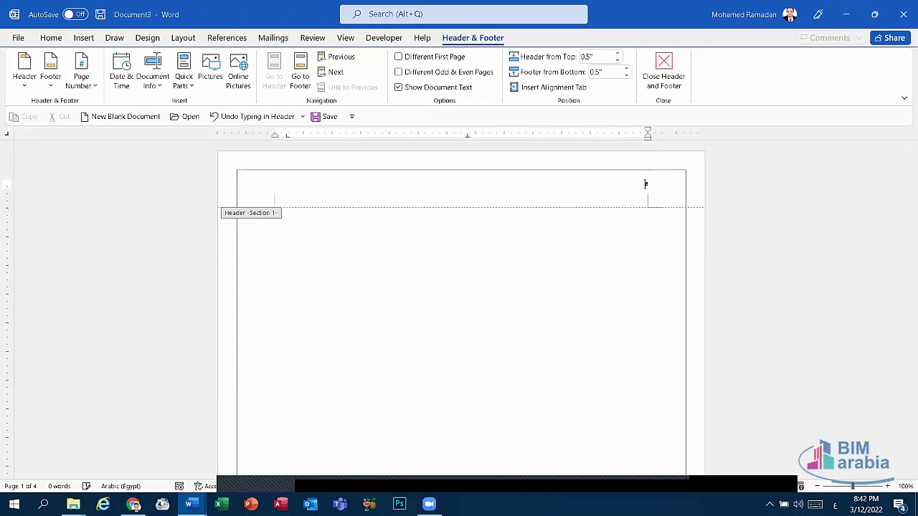
key("alt+shift")
type("Microsoft ")
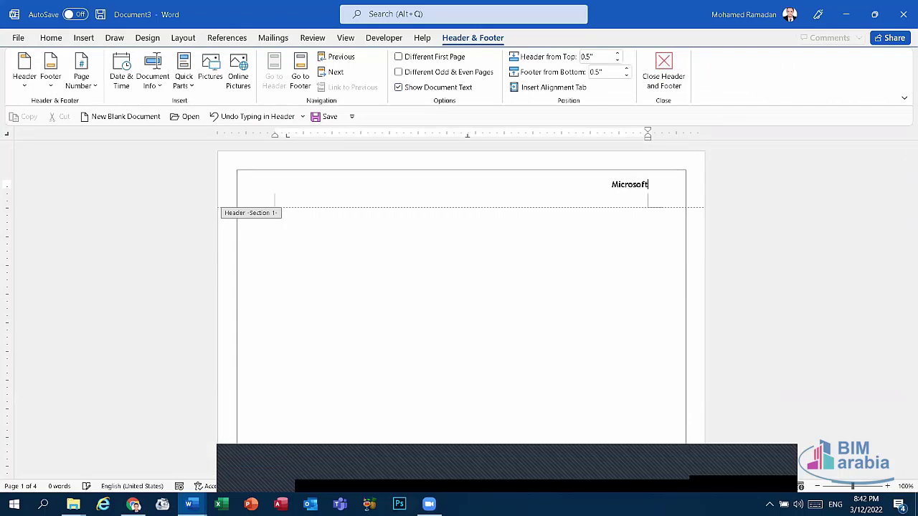
type("Office")
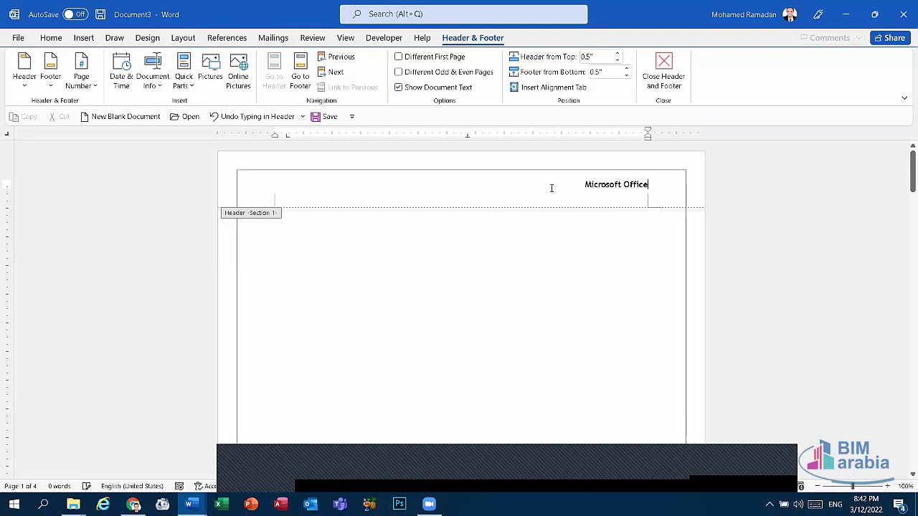
Center the header text, enlarge it to 20 pt, and color it red.
triple_click(601, 186)
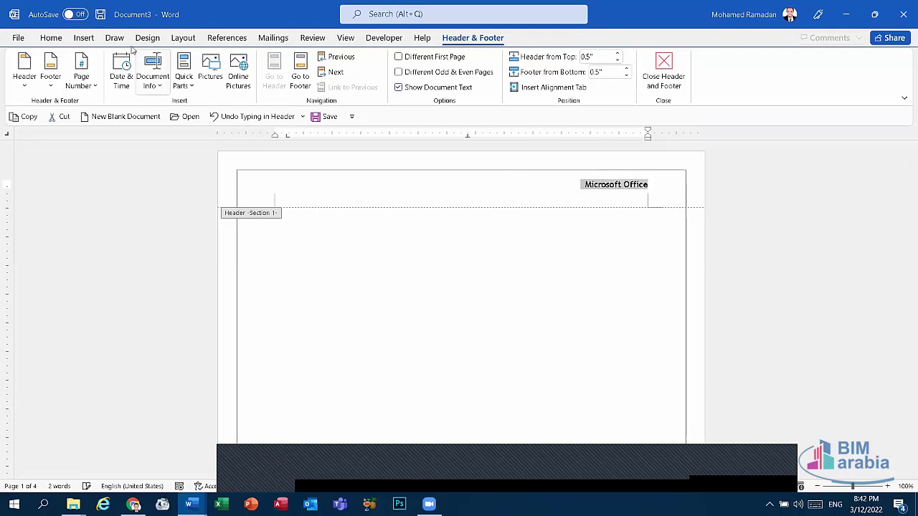
left_click(54, 36)
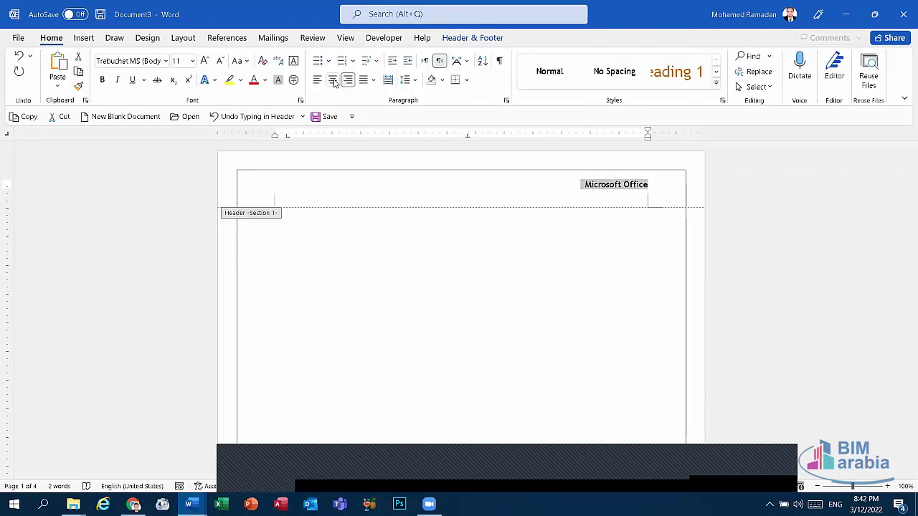
key("ctrl+e")
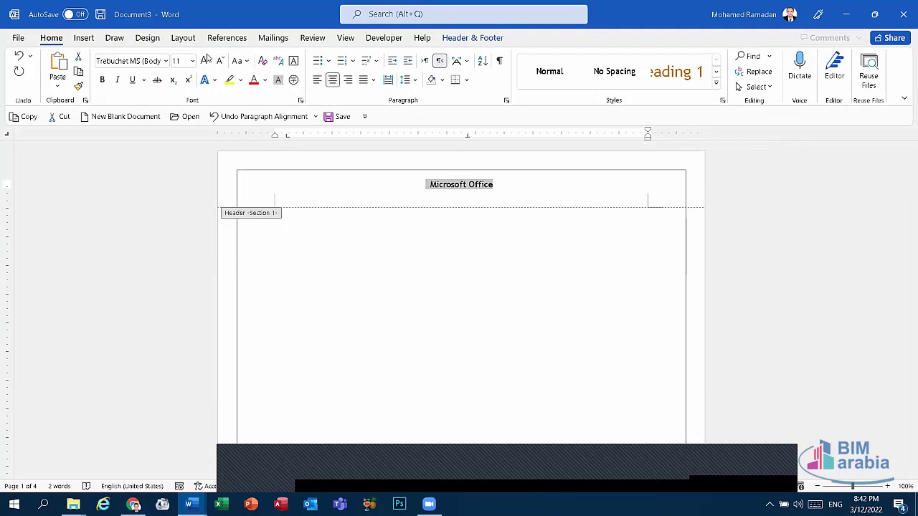
left_click(206, 61)
left_click(205, 60)
left_click(205, 60)
left_click(205, 60)
left_click(205, 60)
left_click(253, 80)
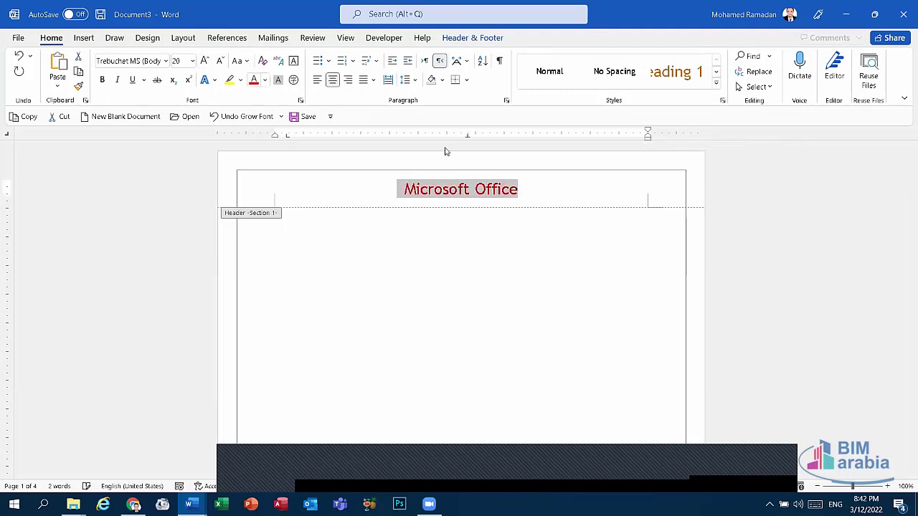
left_click(512, 191)
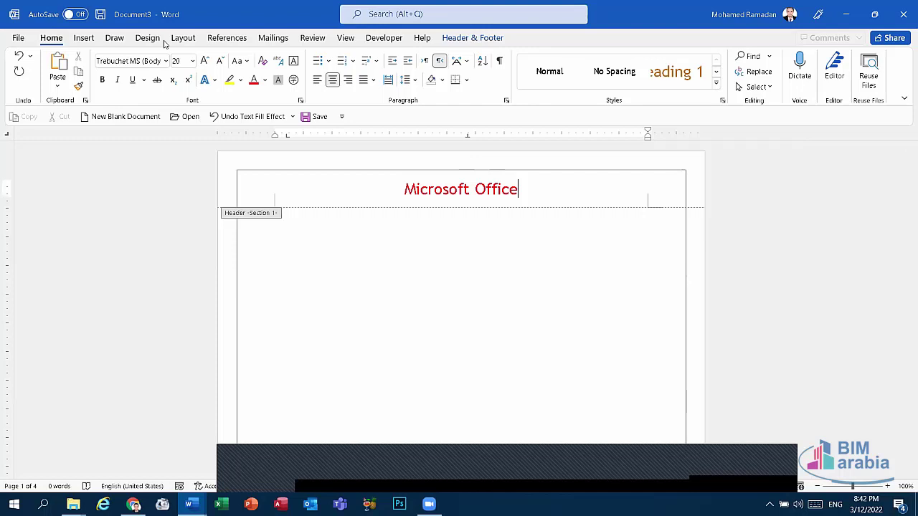
left_click(83, 37)
Draw a rectangle over the header, stretch it to the page bottom, and set it Behind Text.
left_click(170, 56)
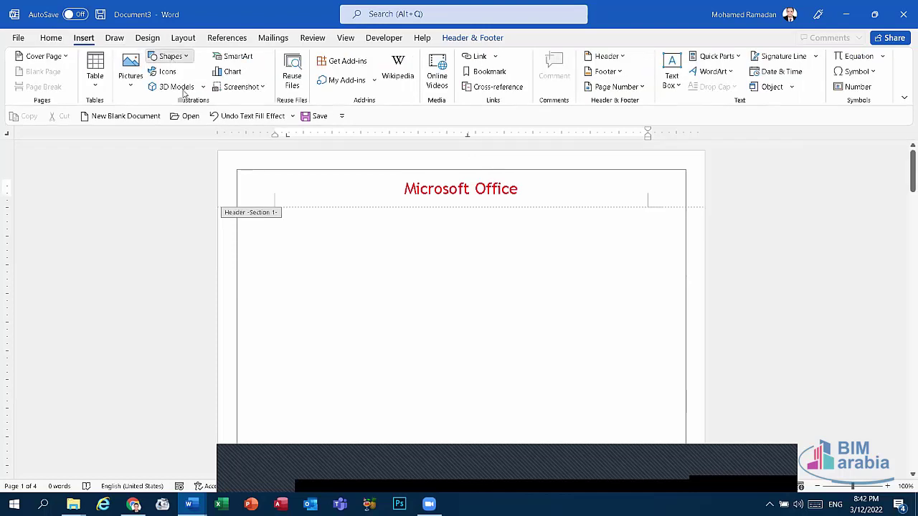
left_click(209, 87)
left_click_drag(238, 170, 687, 204)
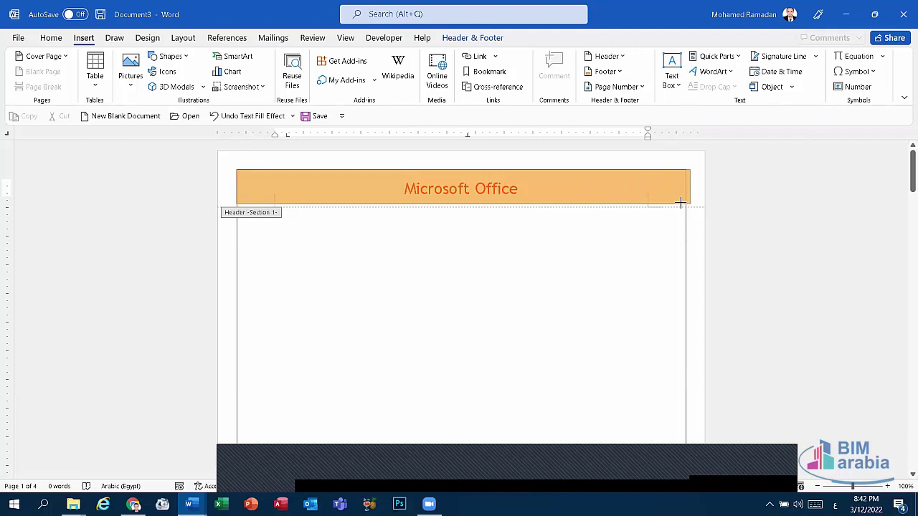
left_click_drag(687, 203, 686, 204)
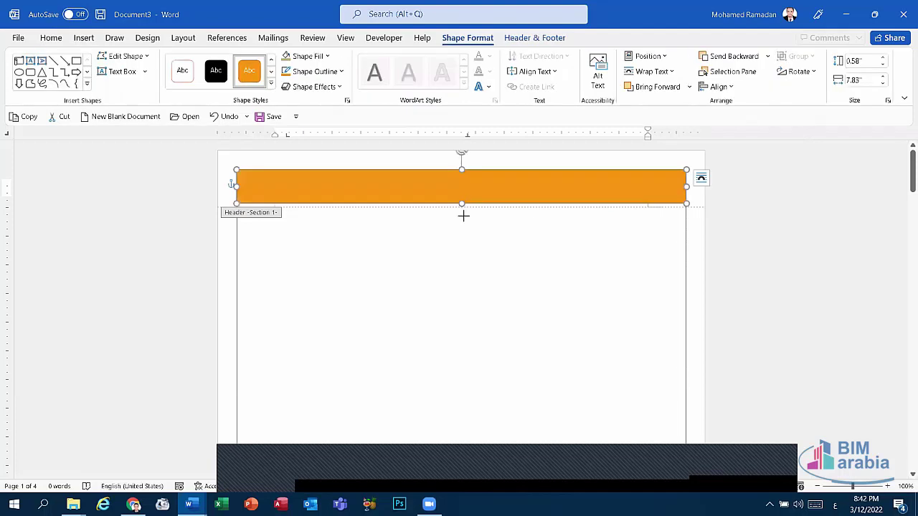
mouse_move(461, 203)
left_mouse_down()
mouse_move(467, 282)
mouse_move(461, 176)
left_mouse_up()
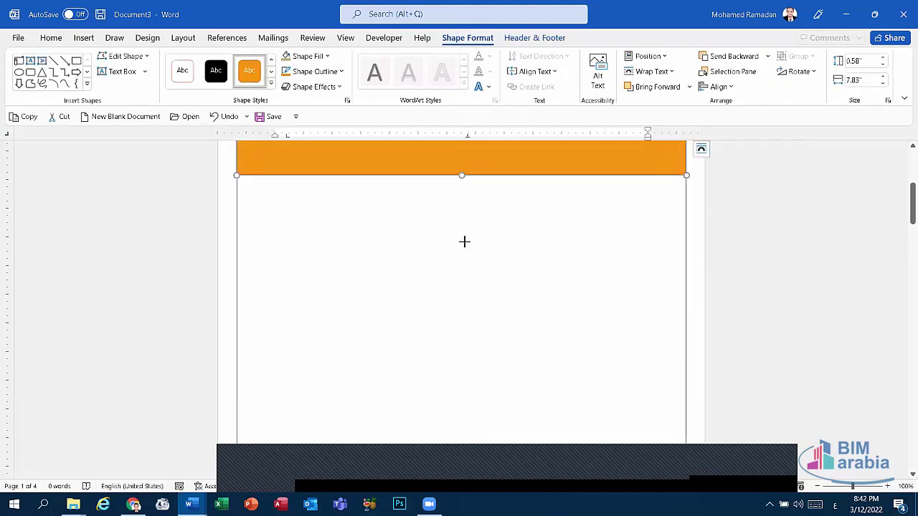
mouse_move(464, 276)
left_mouse_down()
mouse_move(464, 196)
mouse_move(473, 307)
left_mouse_up()
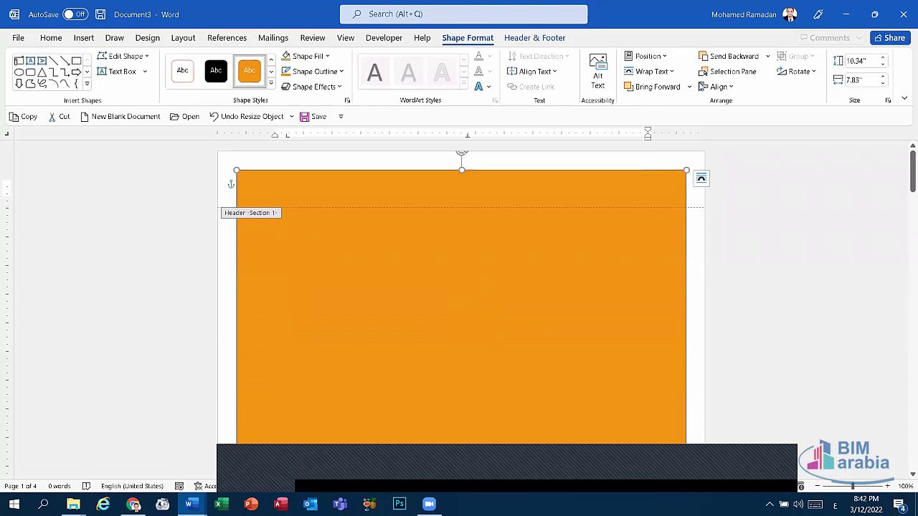
left_click(666, 72)
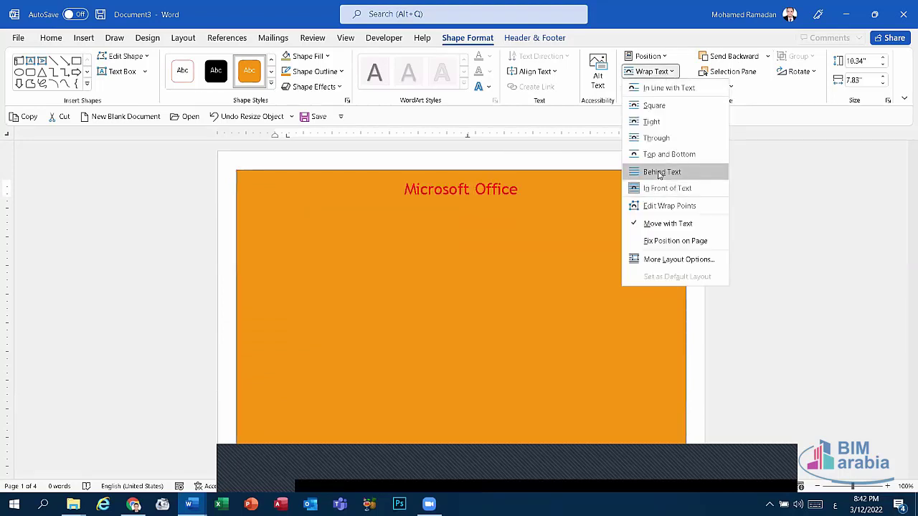
left_click(660, 175)
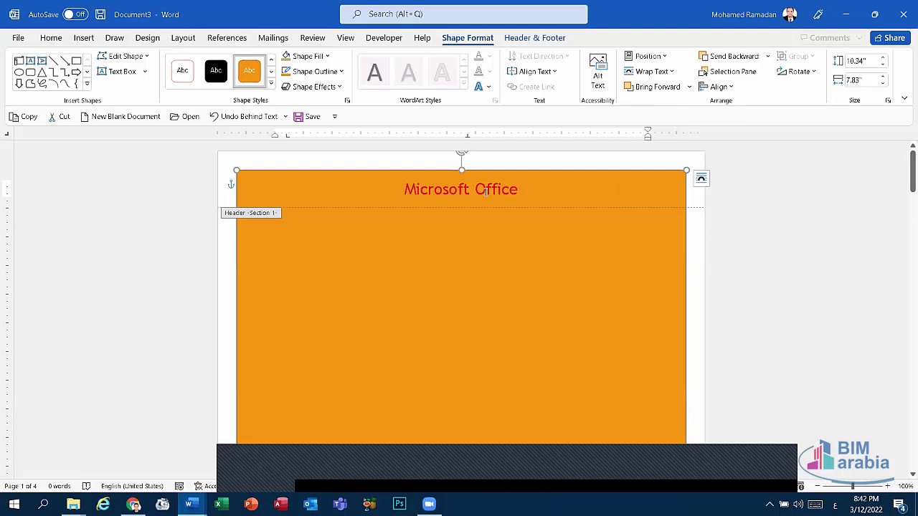
Turn the 'Microsoft Office' header text black and reselect the orange rectangle.
triple_click(486, 191)
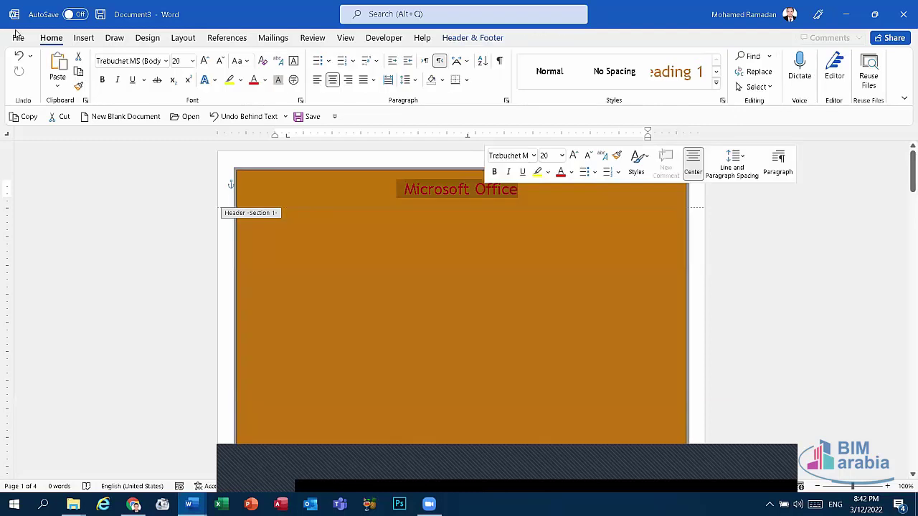
left_click(265, 80)
left_click(266, 129)
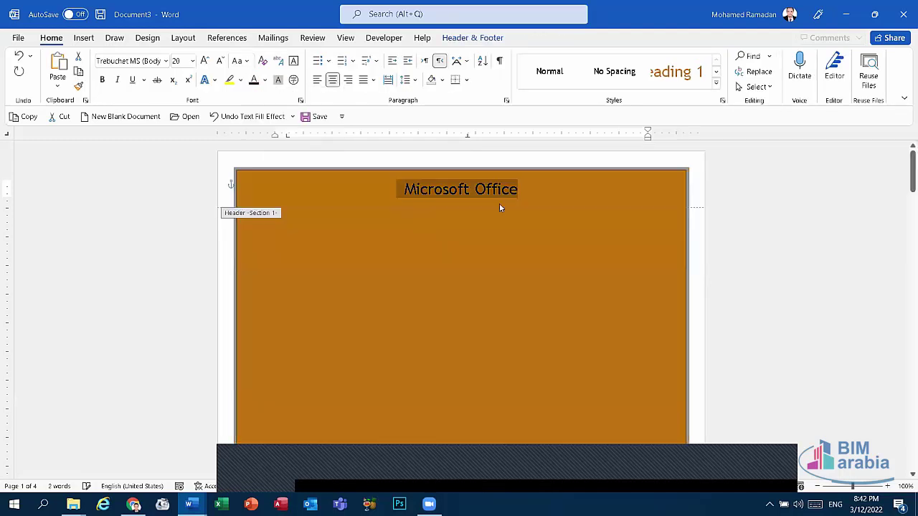
left_click(541, 195)
scroll(482, 77, "down", 4)
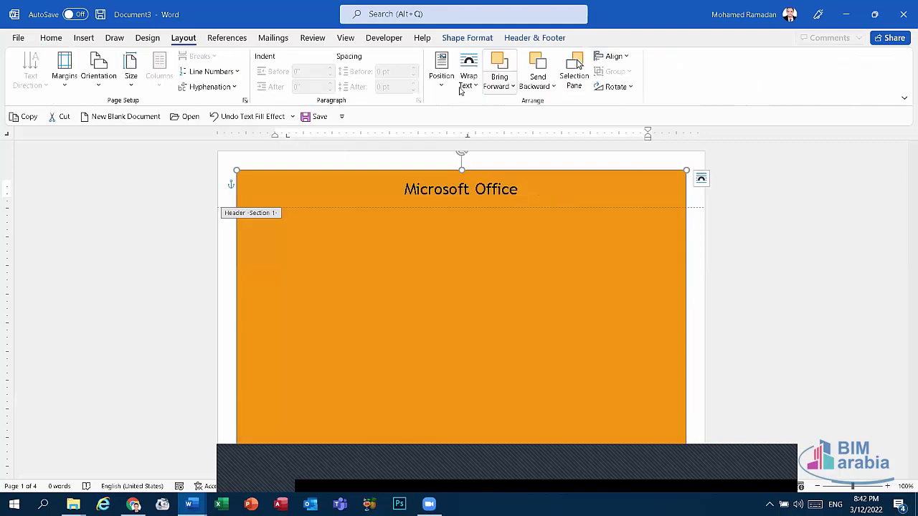
scroll(409, 82, "down", 5)
scroll(409, 83, "up", 3)
left_click(485, 41)
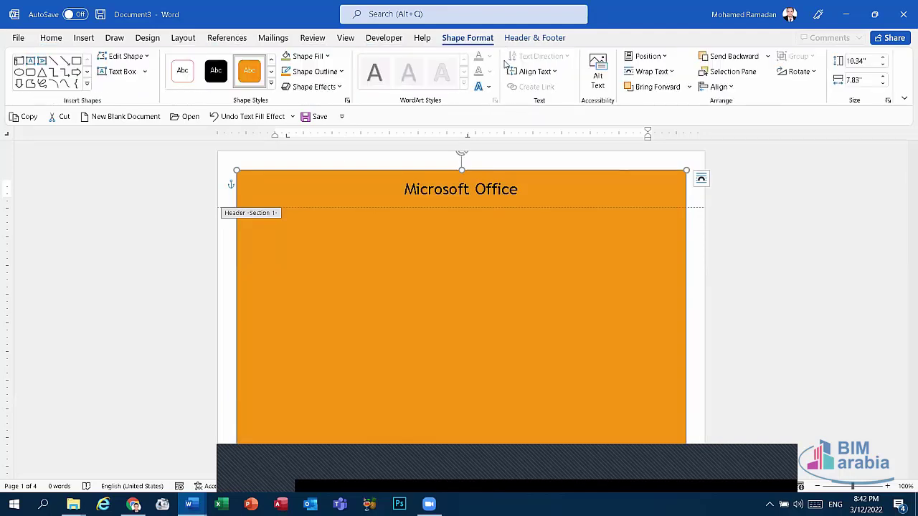
scroll(528, 81, "down", 1)
scroll(543, 162, "down", 4)
scroll(543, 162, "down", 3)
scroll(544, 160, "down", 3)
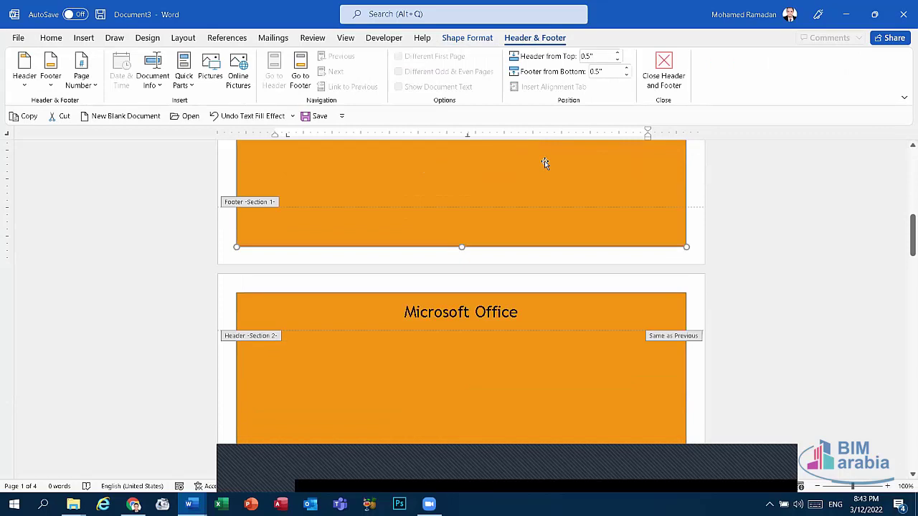
scroll(545, 159, "down", 3)
Leave header editing and insert a Next Page section break after page 1.
scroll(548, 157, "up", 3)
left_click(664, 76)
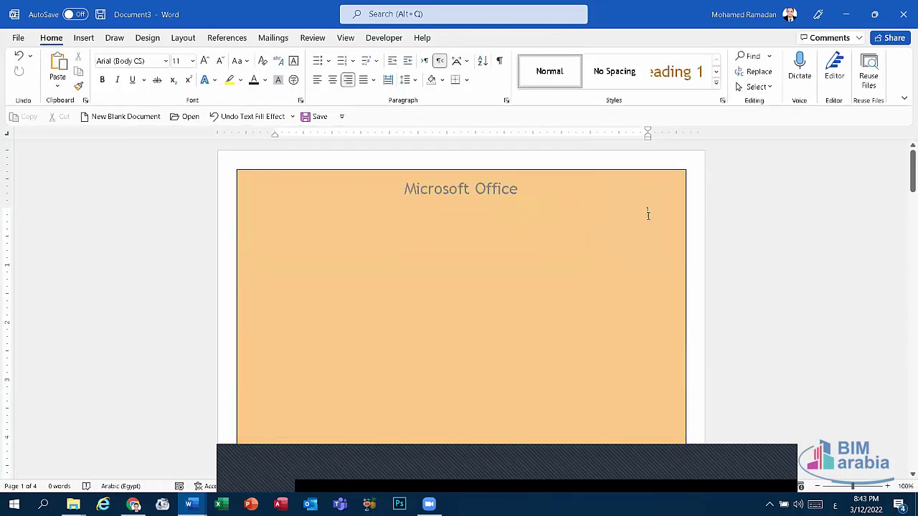
left_click(183, 38)
left_click(201, 56)
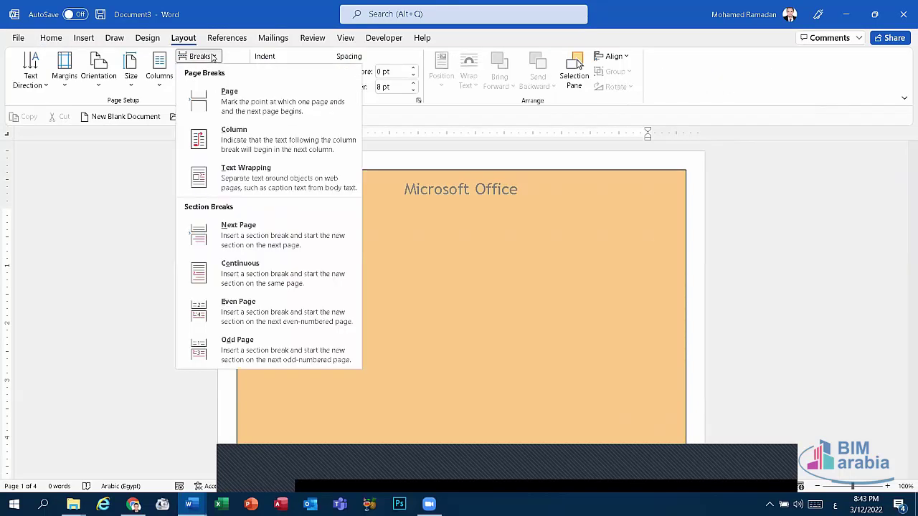
left_click(254, 228)
Switch the new section's orientation to Landscape, then set it back to Portrait.
scroll(282, 210, "down", 2)
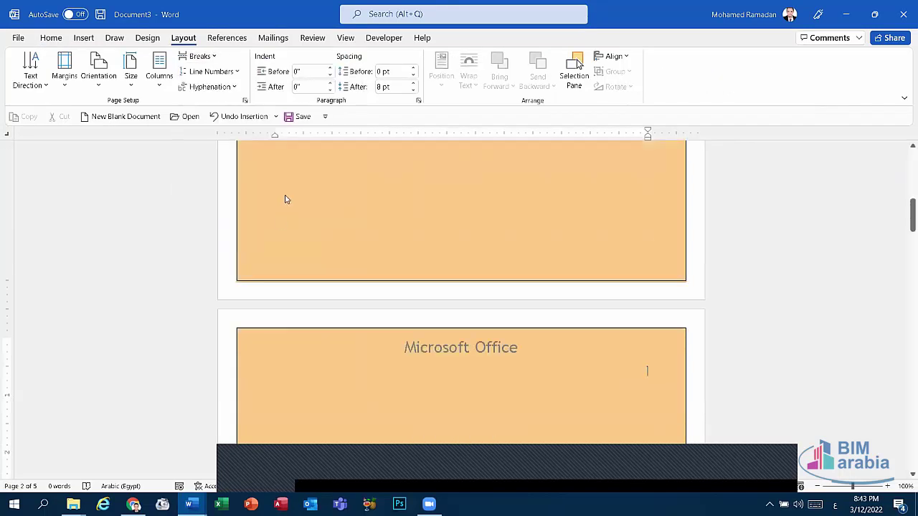
scroll(308, 205, "down", 3)
scroll(338, 193, "down", 2)
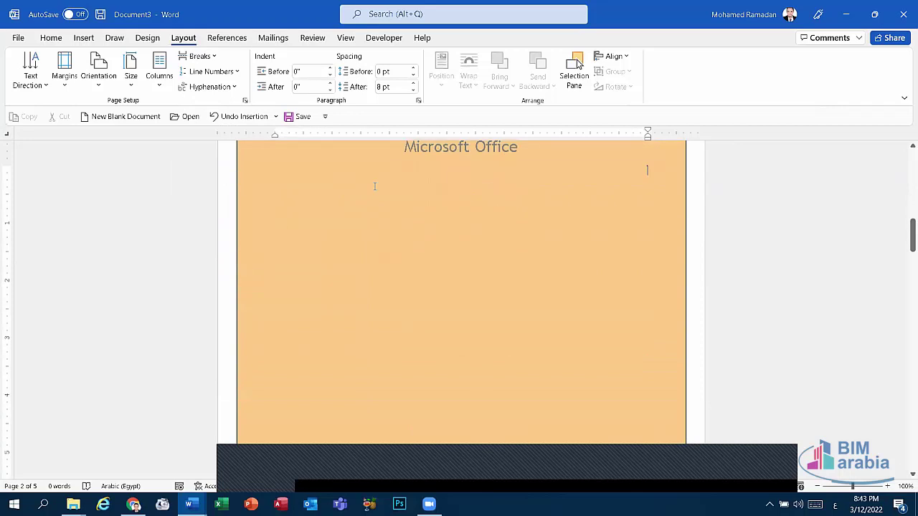
left_click(99, 82)
left_click(136, 141)
scroll(404, 224, "up", 3)
scroll(404, 223, "up", 3)
scroll(403, 221, "down", 3)
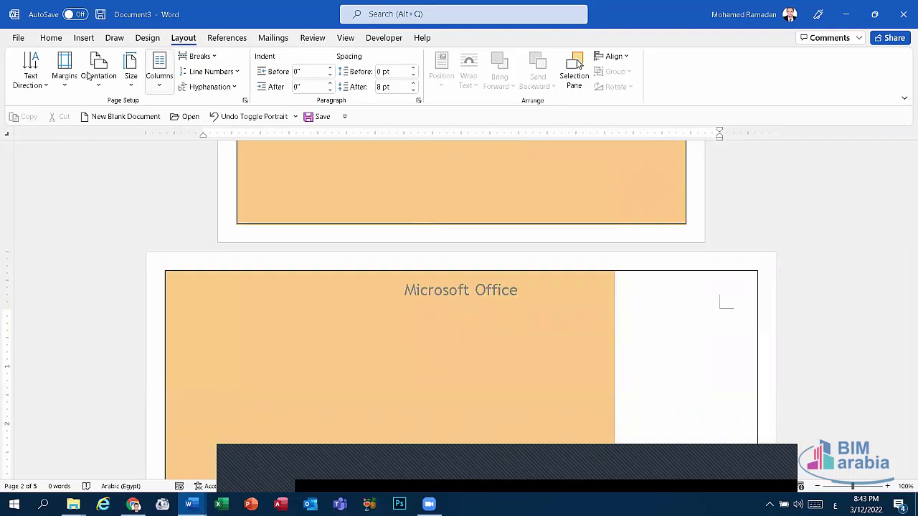
left_click(98, 83)
left_click(127, 108)
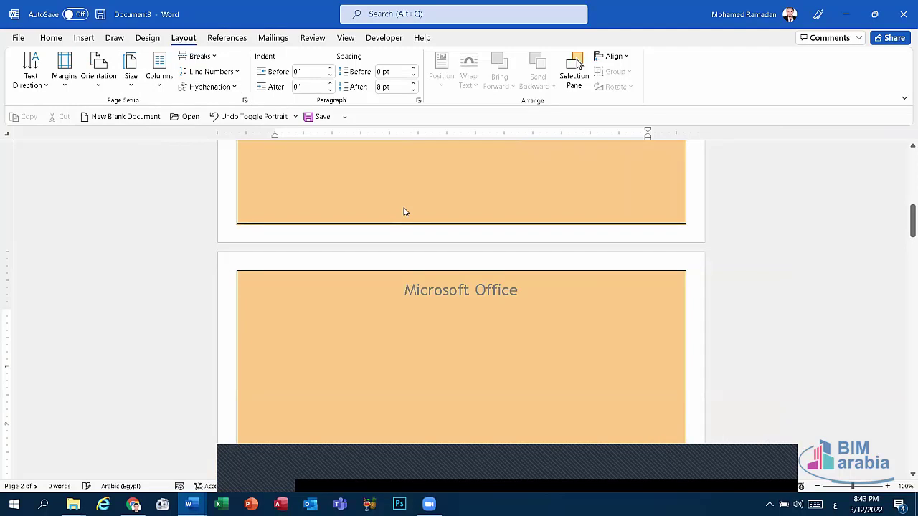
Open page 2's header and turn off Link to Previous.
scroll(404, 211, "down", 2)
double_click(479, 187)
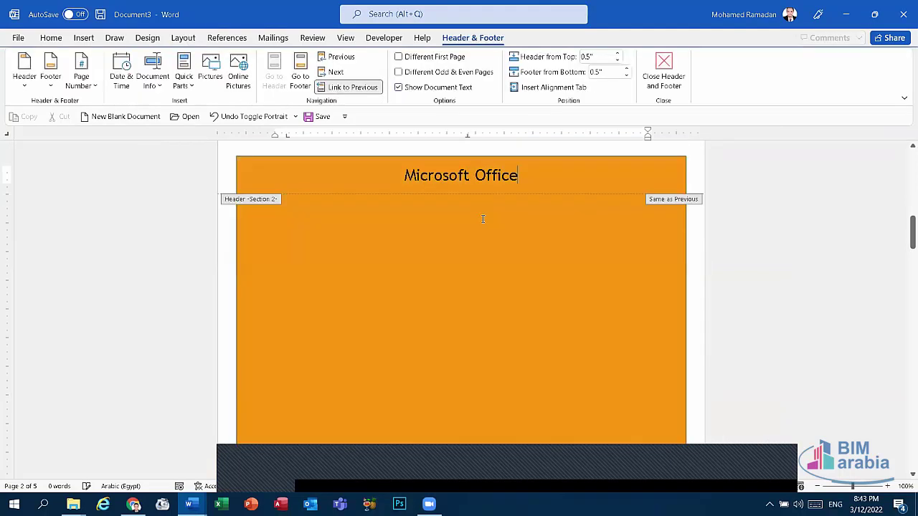
left_click(352, 87)
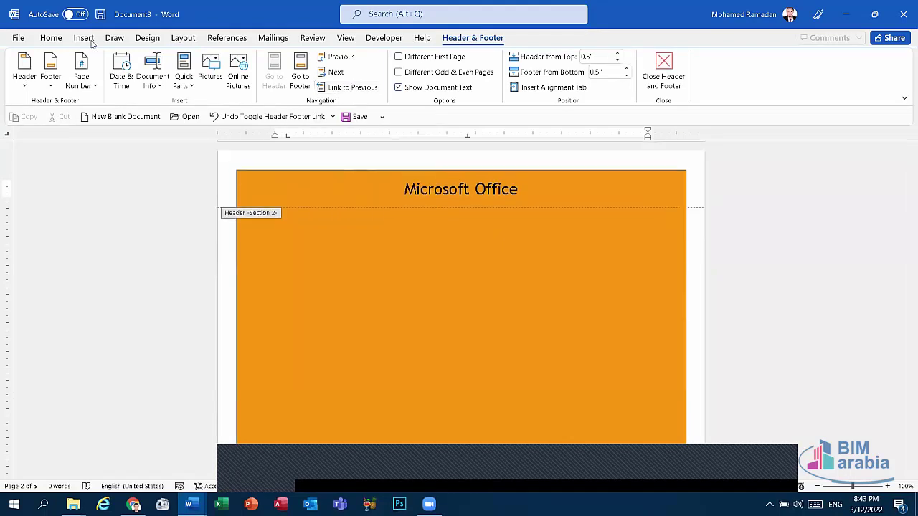
Select the header rectangle and apply a green shape style to it.
left_click(84, 37)
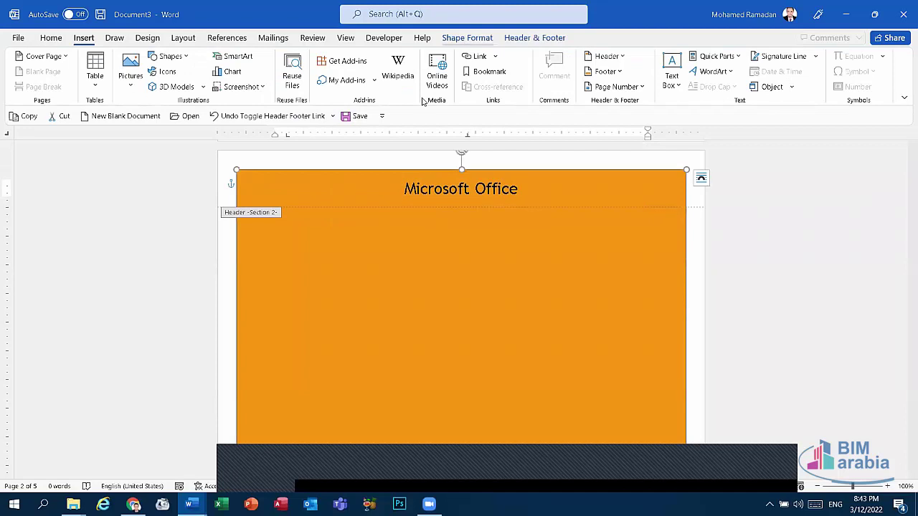
left_click(466, 37)
left_click(271, 84)
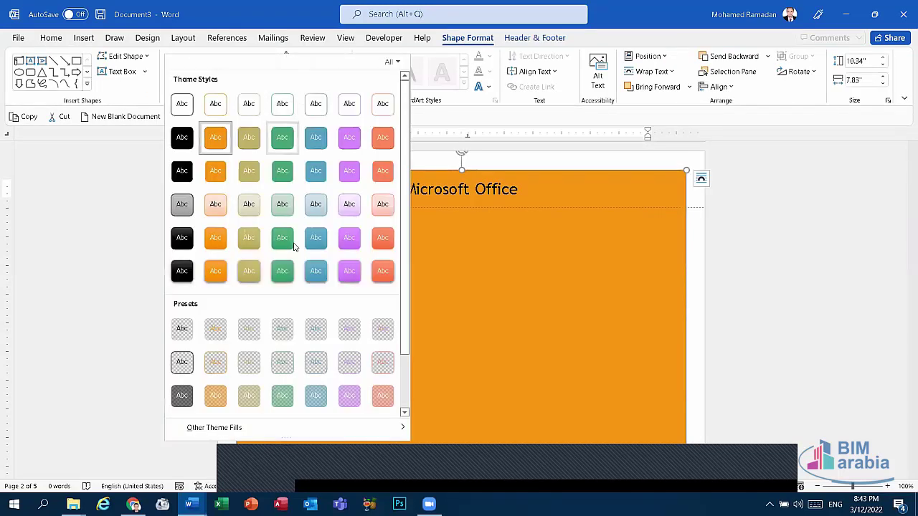
left_click(283, 238)
Close Header and Footer and compare the orange page 1 with the green page 2.
left_click(523, 38)
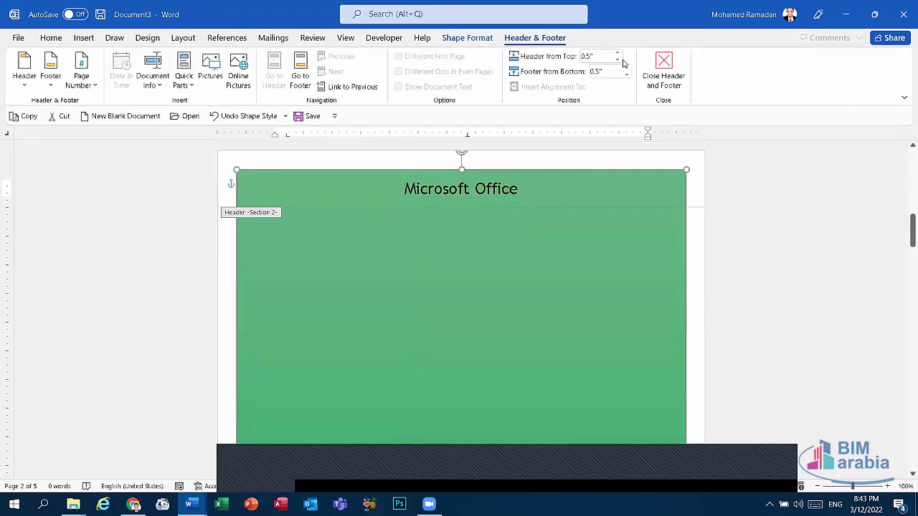
left_click(664, 71)
scroll(666, 236, "up", 5)
scroll(641, 217, "up", 5)
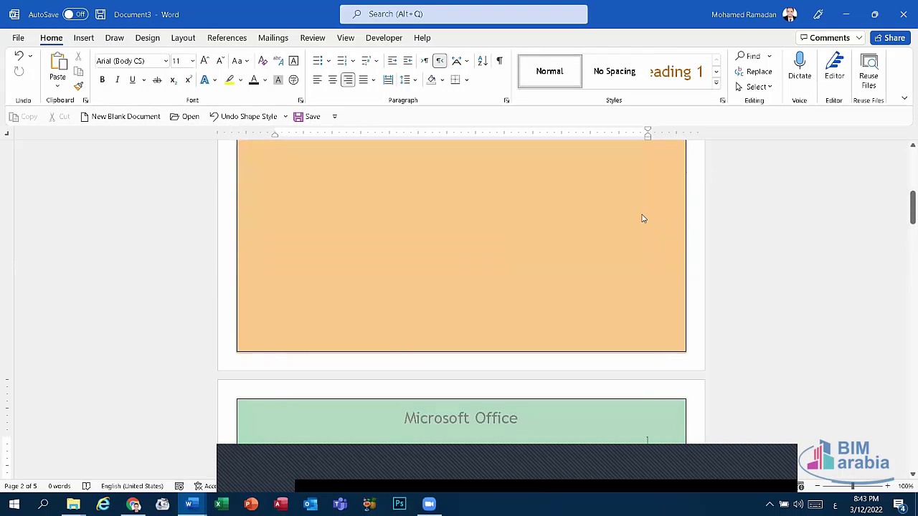
scroll(465, 180, "down", 3)
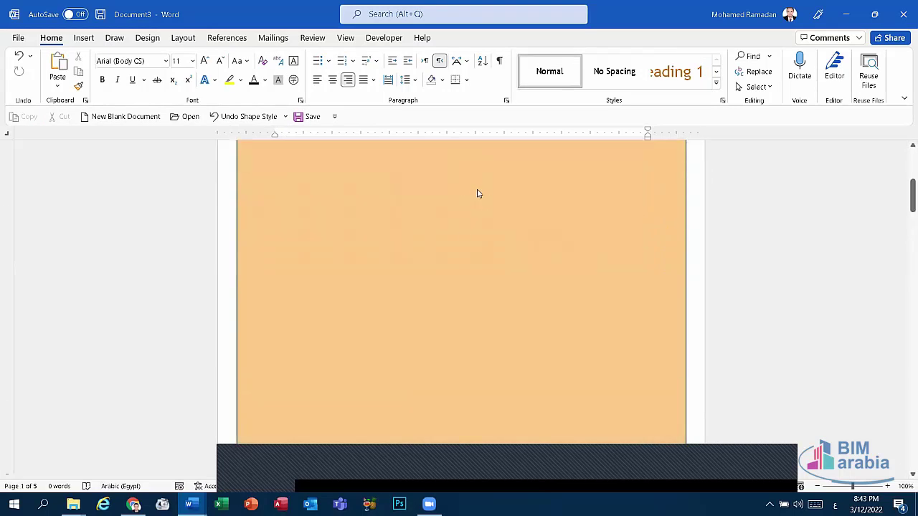
scroll(477, 192, "down", 5)
scroll(480, 191, "down", 3)
scroll(475, 180, "up", 4)
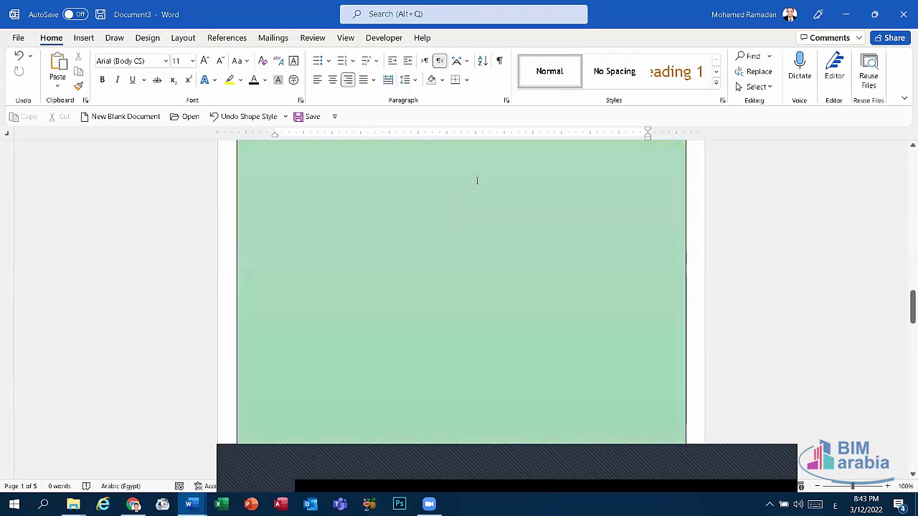
scroll(470, 301, "down", 3)
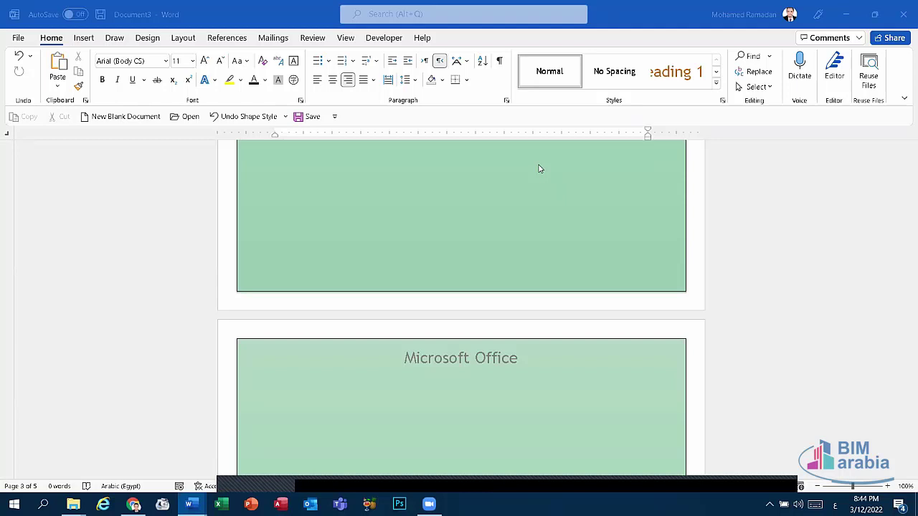
left_click(273, 37)
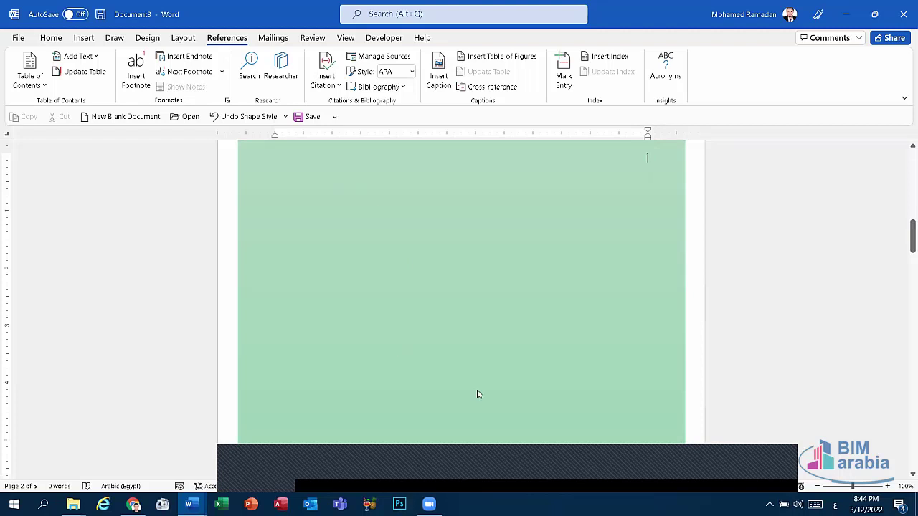
left_click(479, 469)
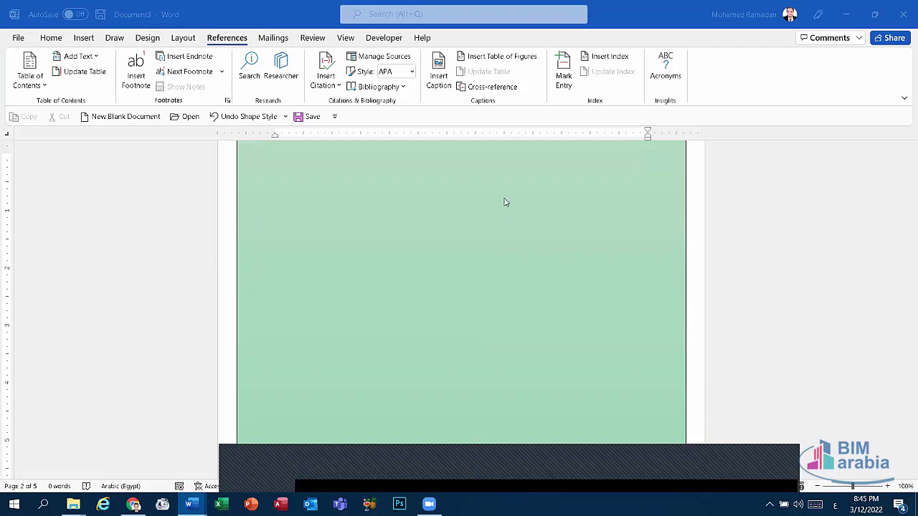
left_click(552, 149)
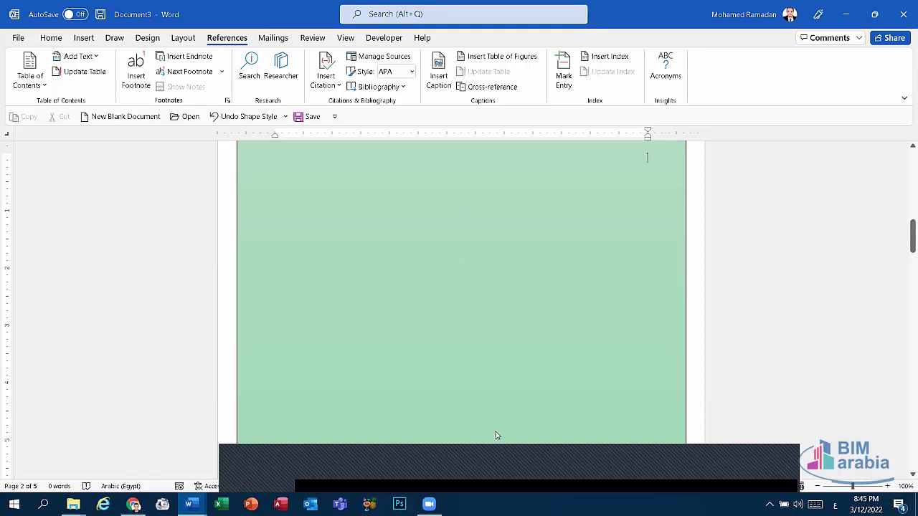
left_click(481, 477)
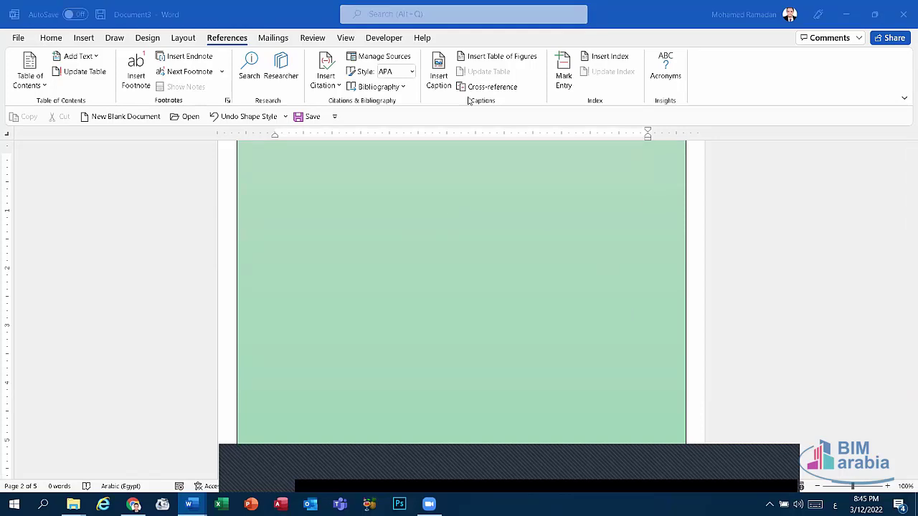
left_click(538, 149)
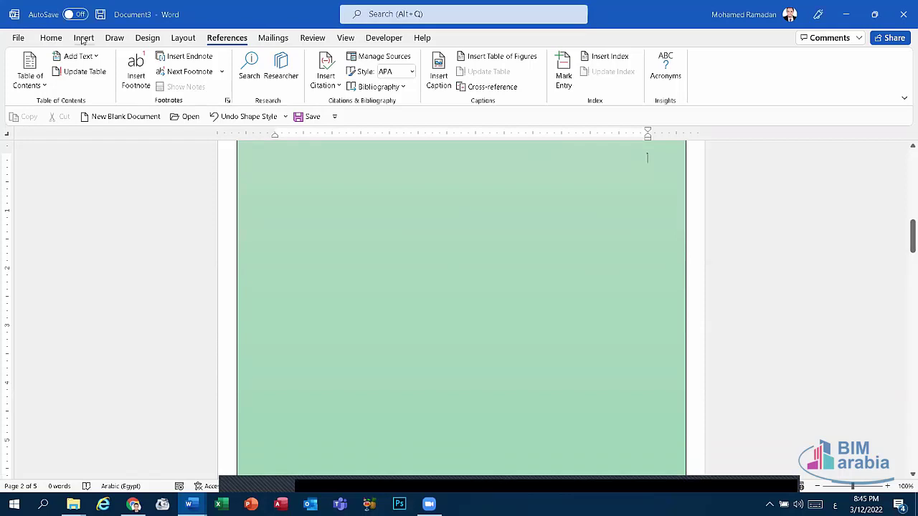
Draw an oval near the top of page 2.
left_click(82, 38)
left_click(172, 56)
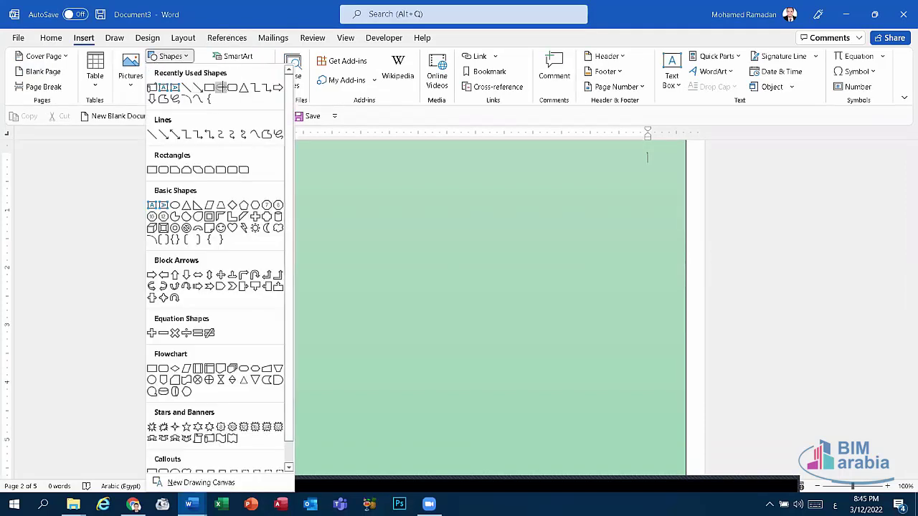
left_click(222, 87)
left_click_drag(334, 172, 498, 317)
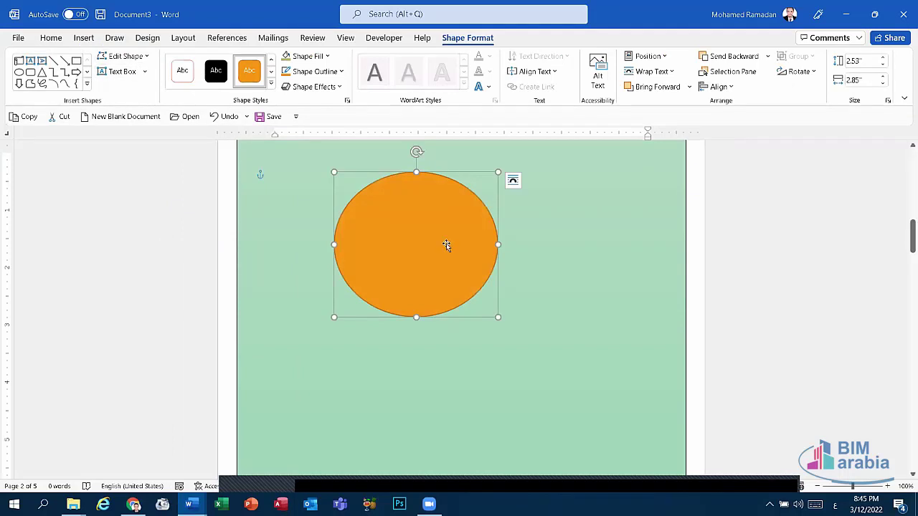
Try Edit Points to pull the oval's top down, then undo it.
left_click(143, 56)
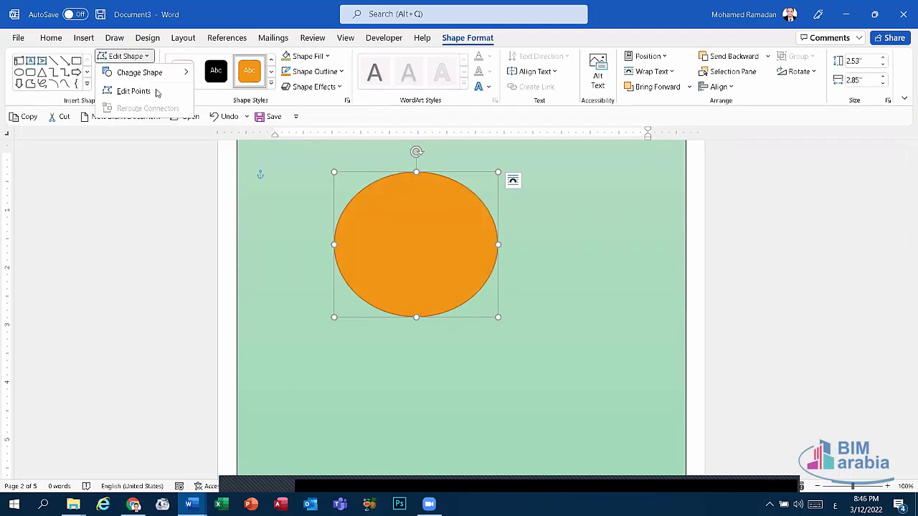
left_click(135, 91)
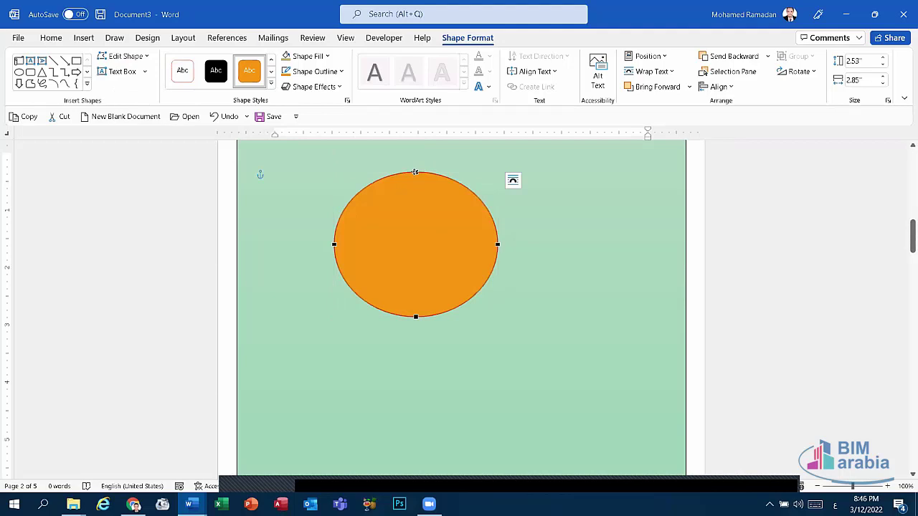
left_click_drag(415, 173, 416, 215)
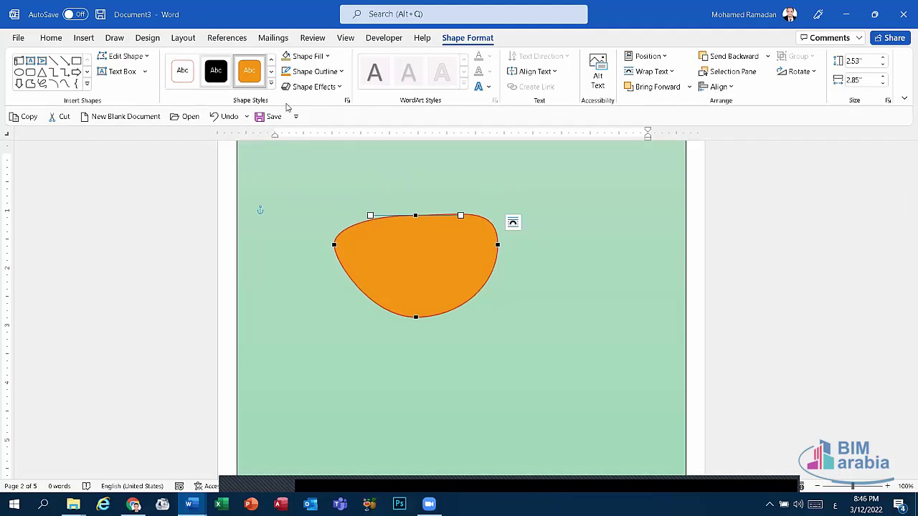
left_click(226, 116)
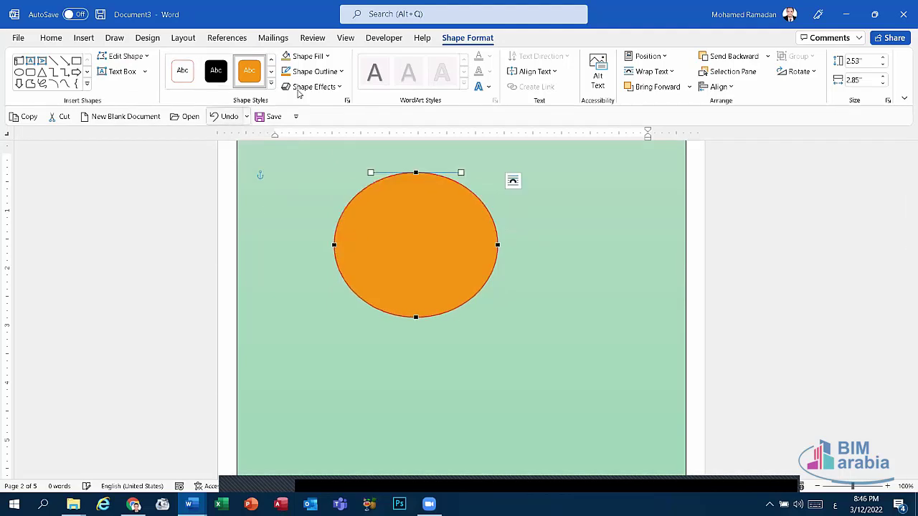
Set the oval's Shape Fill to No Fill, leaving only its outline.
left_click(326, 57)
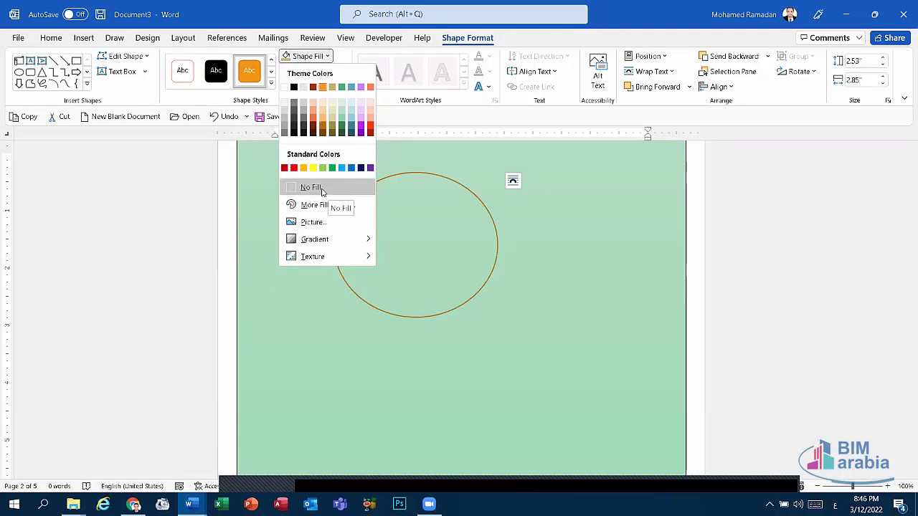
left_click(324, 187)
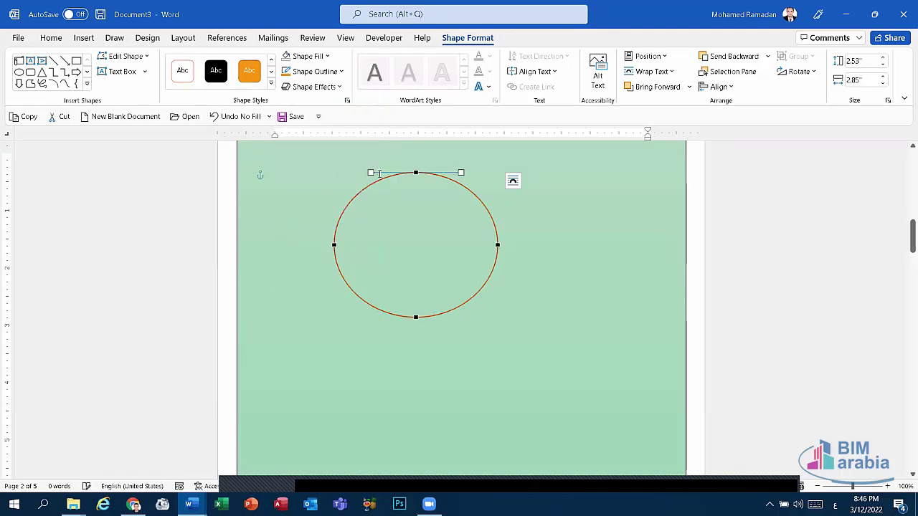
left_click(315, 180)
left_click(360, 190)
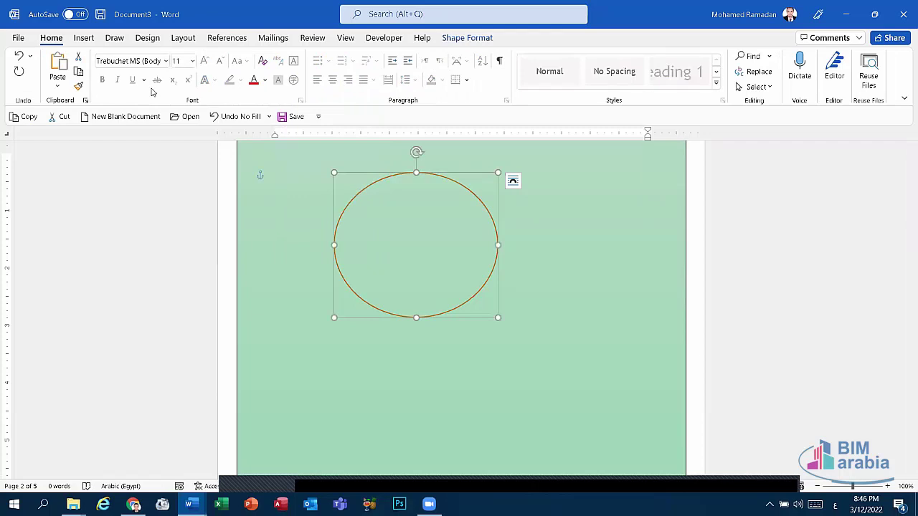
Paste a copy of the oval and shrink it into a smaller inner circle.
left_click(63, 63)
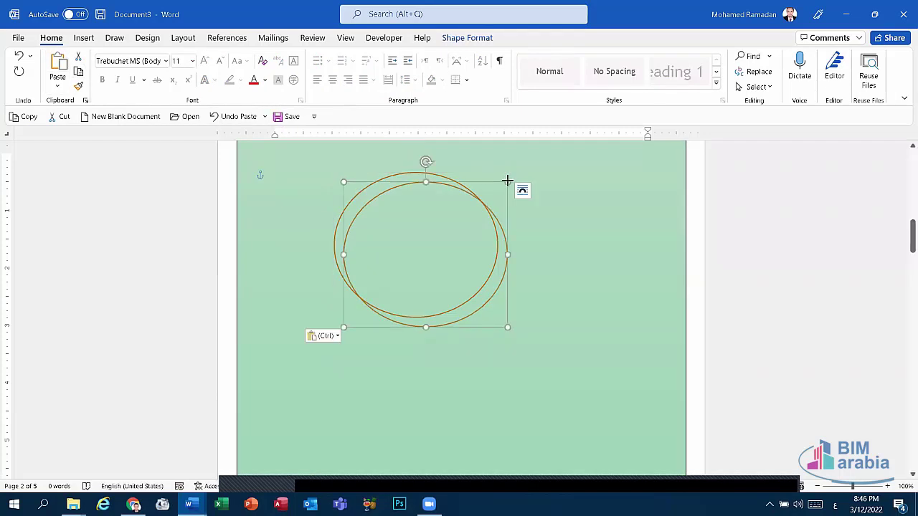
mouse_move(507, 181)
left_mouse_down()
mouse_move(459, 203)
mouse_move(429, 181)
left_mouse_up()
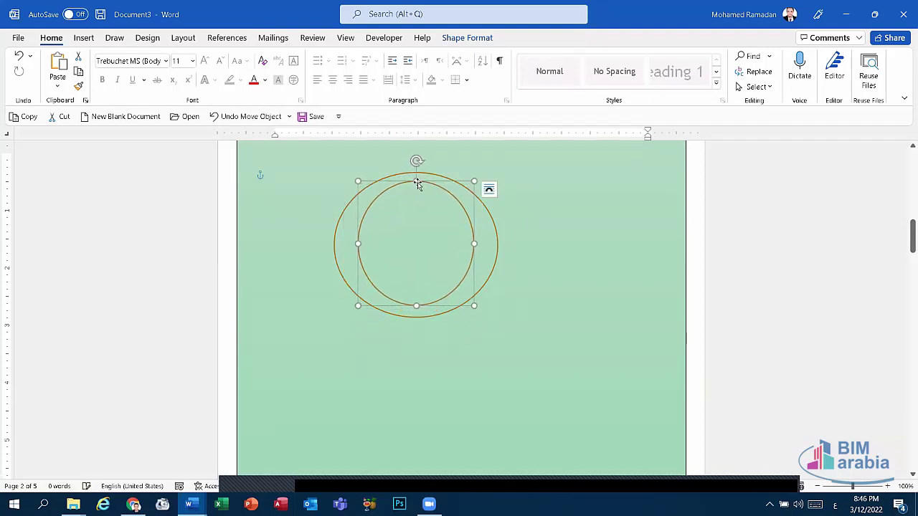
left_click(528, 308)
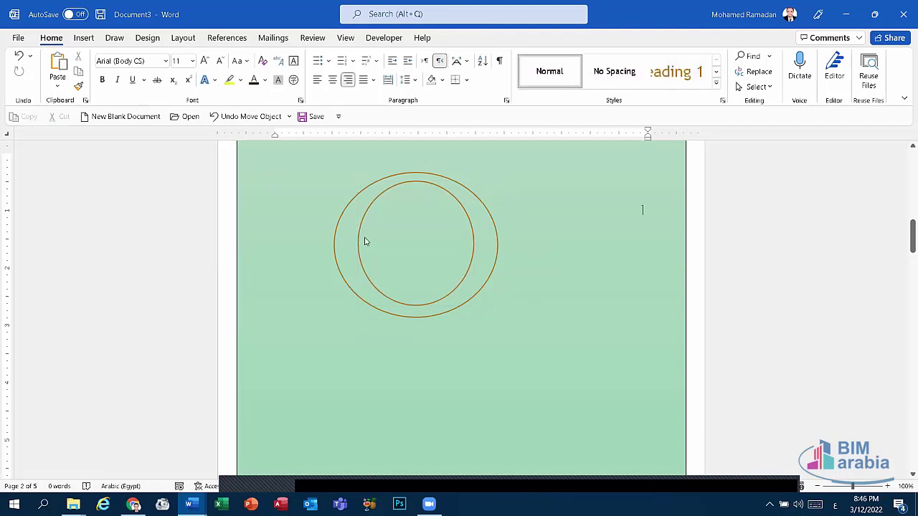
Set the outer oval's Shape Effects bevel to No Bevel.
left_click(369, 212)
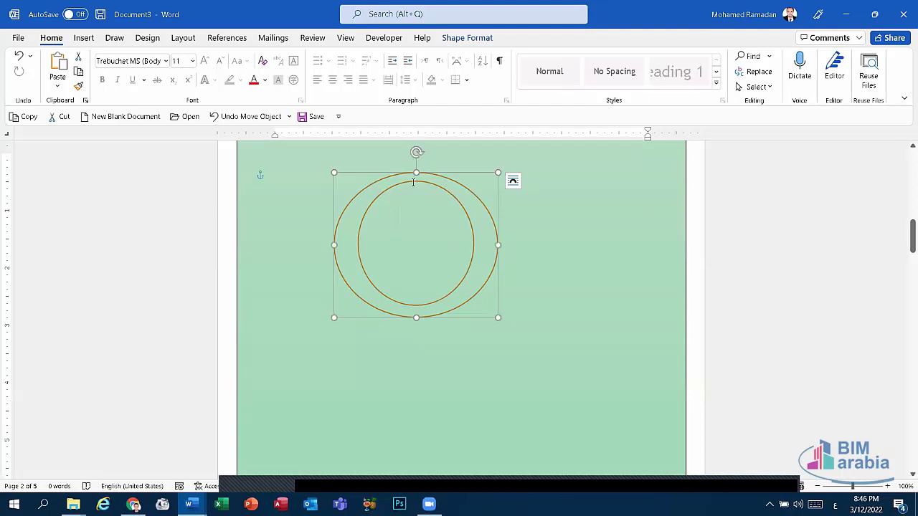
left_click(474, 41)
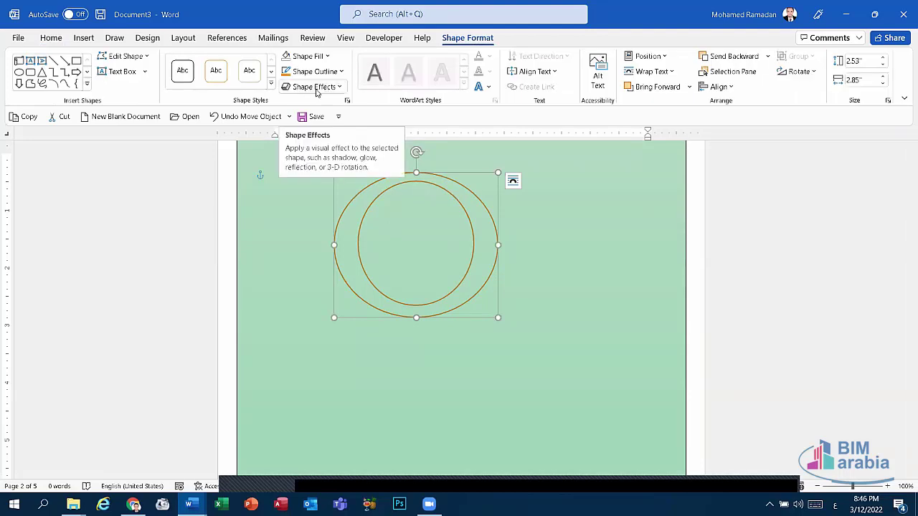
left_click(319, 89)
mouse_move(321, 253)
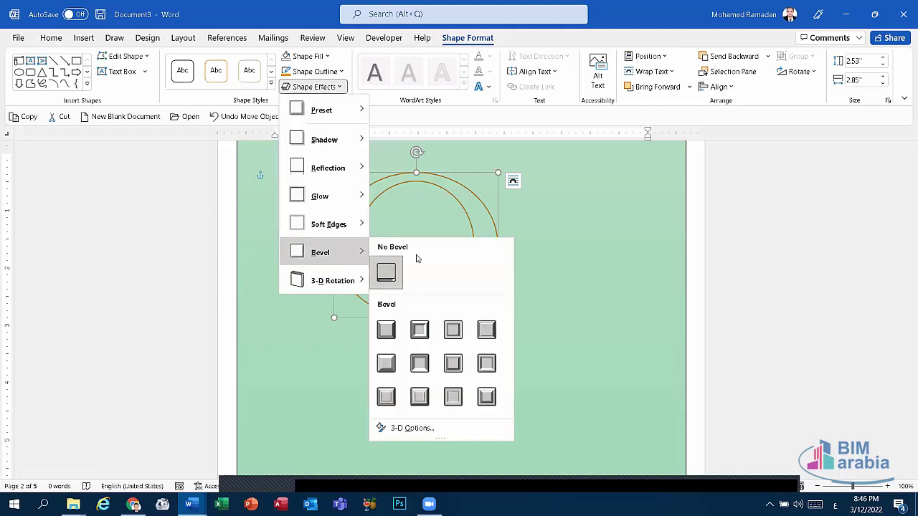
left_click(386, 330)
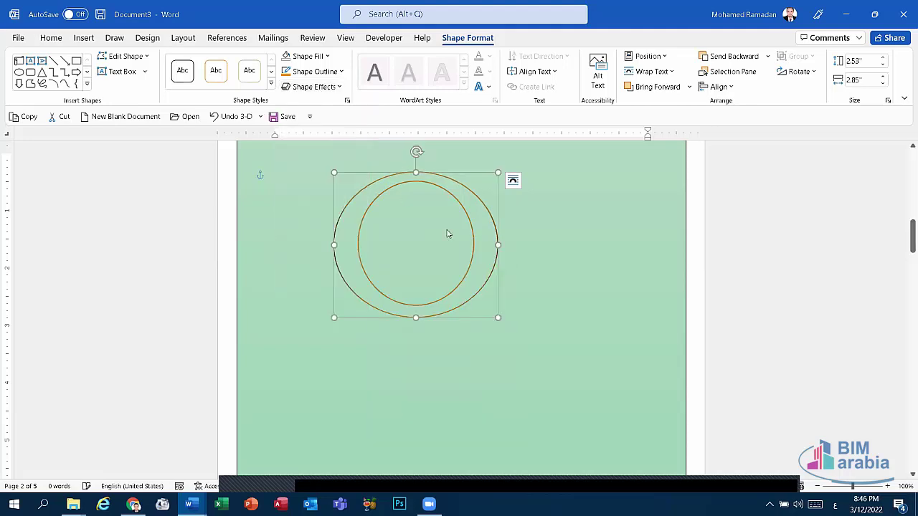
left_click(370, 207)
Type a first name in capitals inside the inner circle, switching the keyboard to English.
left_click(402, 233)
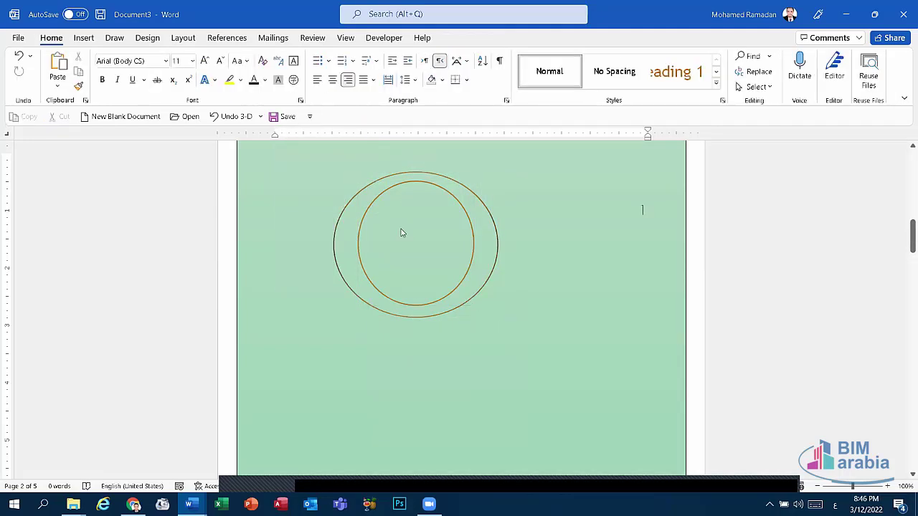
key("alt+shift")
type("ه")
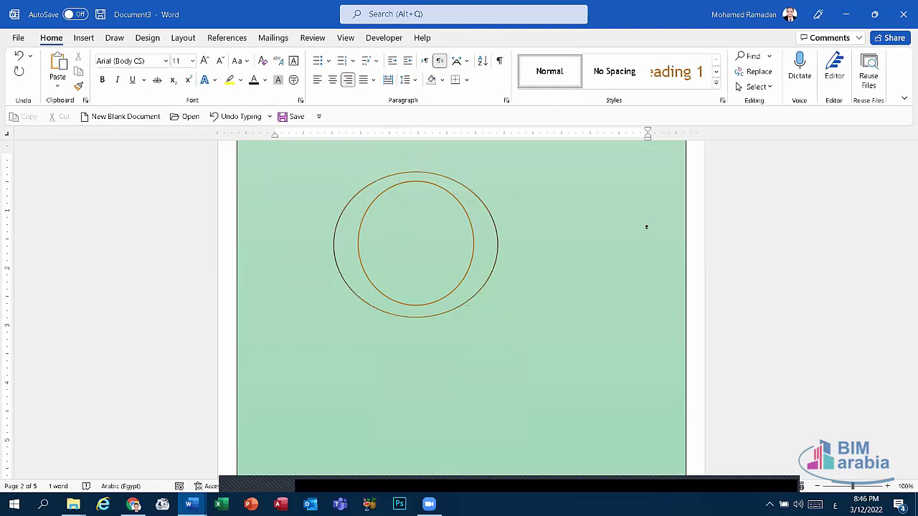
key("BackSpace")
left_click(439, 215)
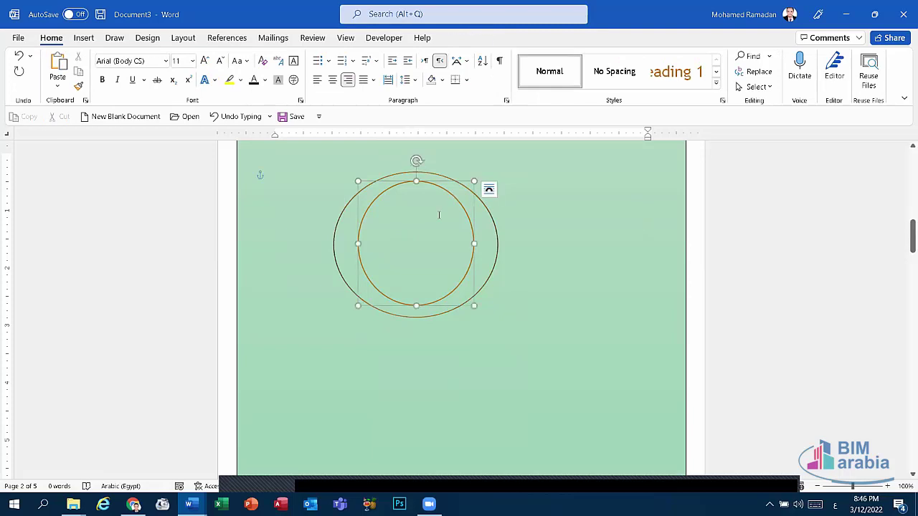
type("ه")
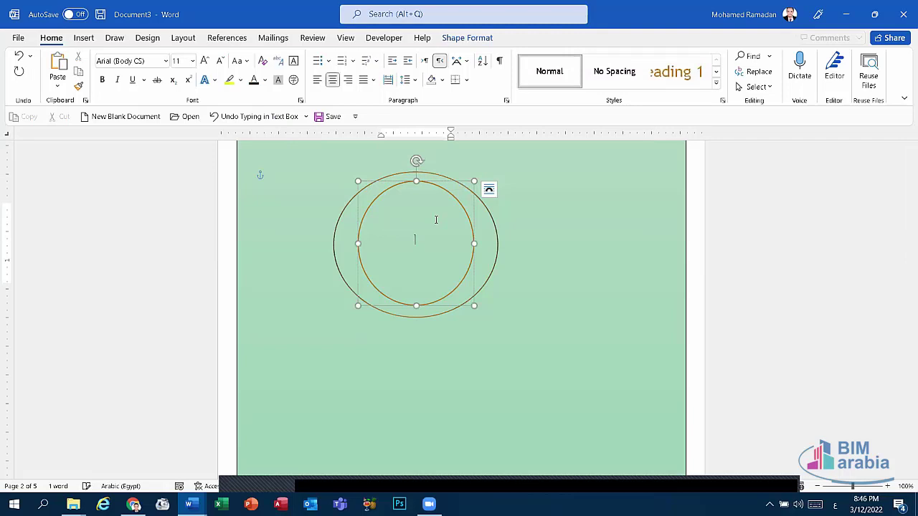
key("BackSpace")
key("alt+shift")
type("MOHAN")
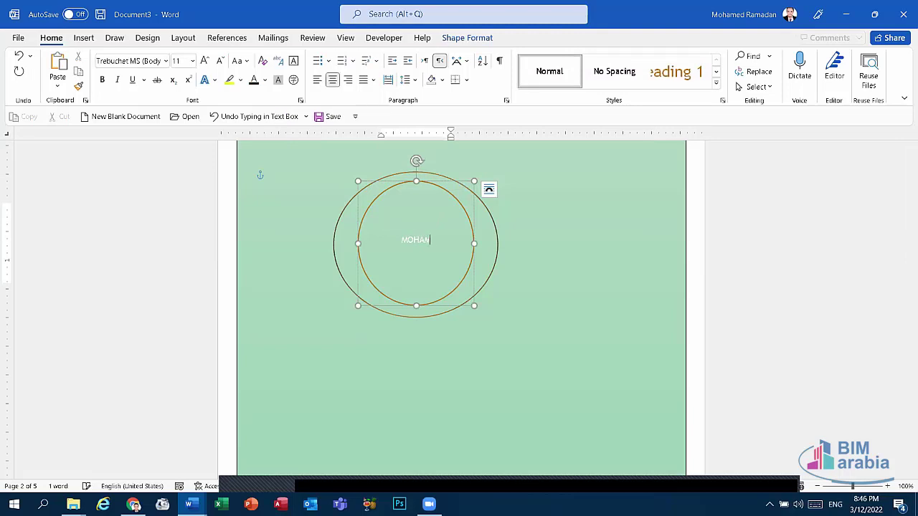
key("BackSpace")
type("MED")
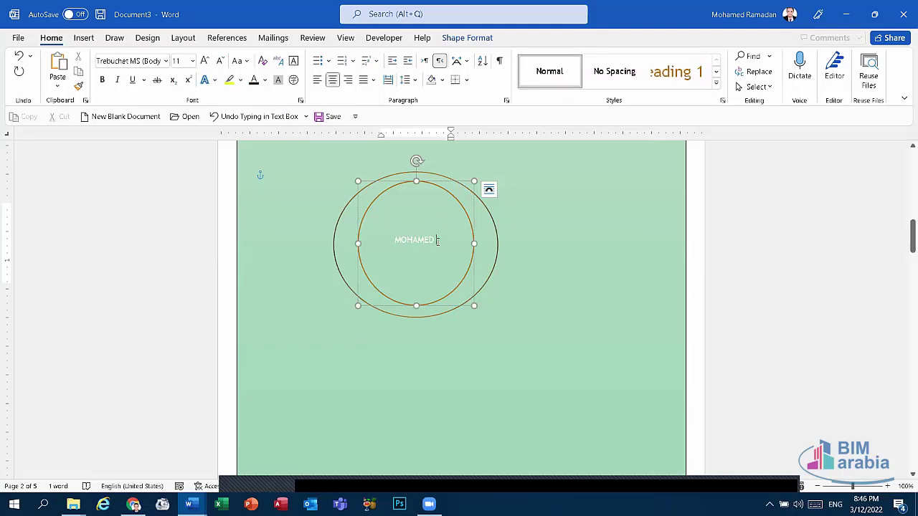
Open the Text Effects list on the Shape Format tab for the circle's text.
left_click(455, 37)
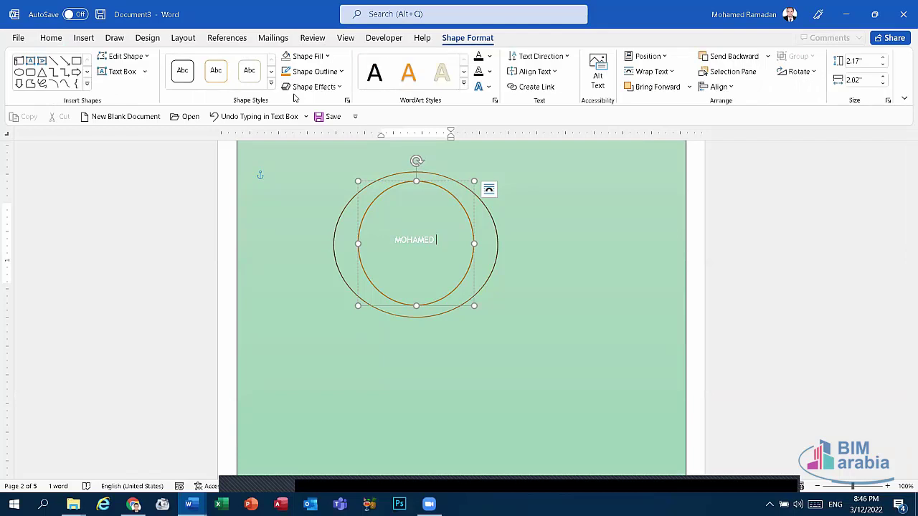
left_click(313, 87)
left_click(313, 91)
left_click(486, 88)
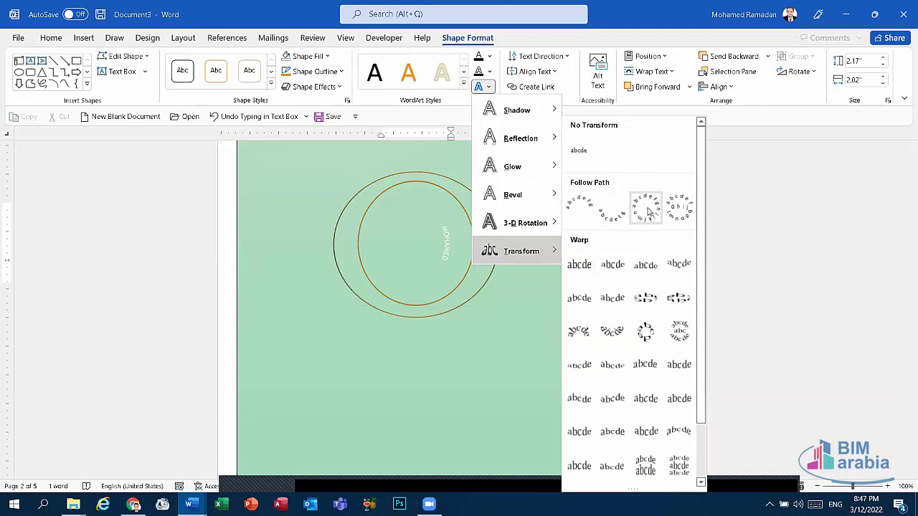
mouse_move(520, 223)
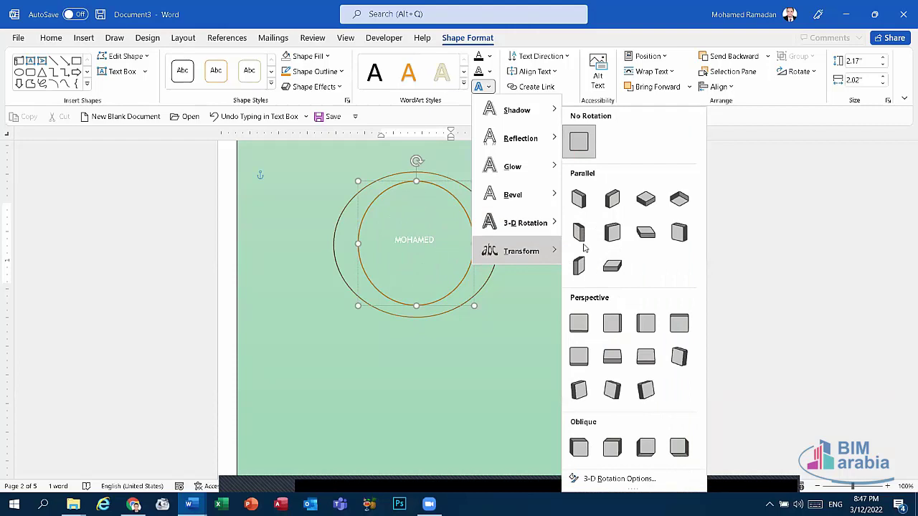
Apply the Follow Path arch transform to the name in the inner circle.
mouse_move(520, 251)
left_click(586, 212)
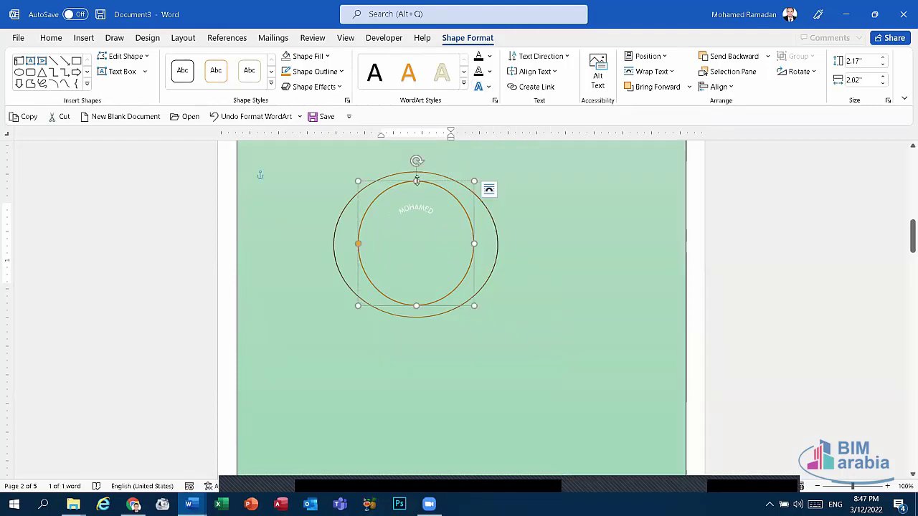
left_click(647, 192)
left_click(403, 191)
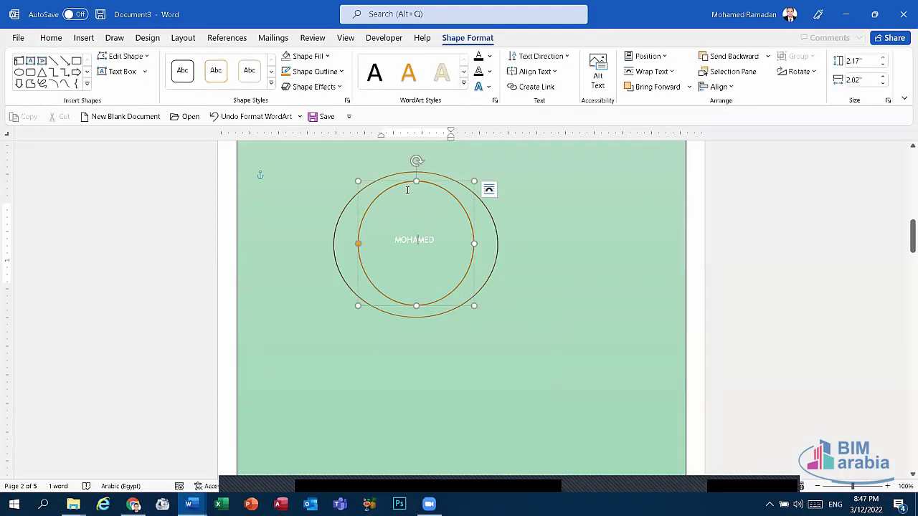
Shrink and centre the text circle inside the oval, then delete both circles.
left_click_drag(357, 244, 393, 244)
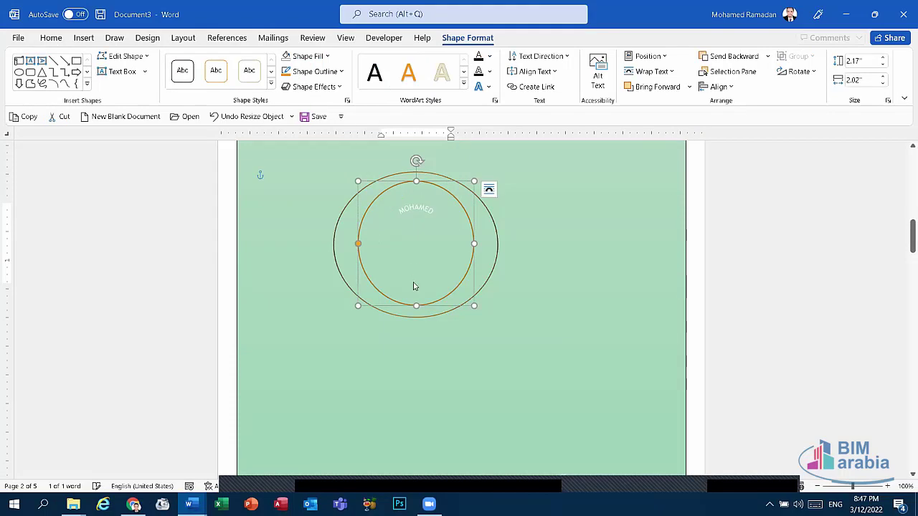
left_click_drag(474, 305, 372, 252)
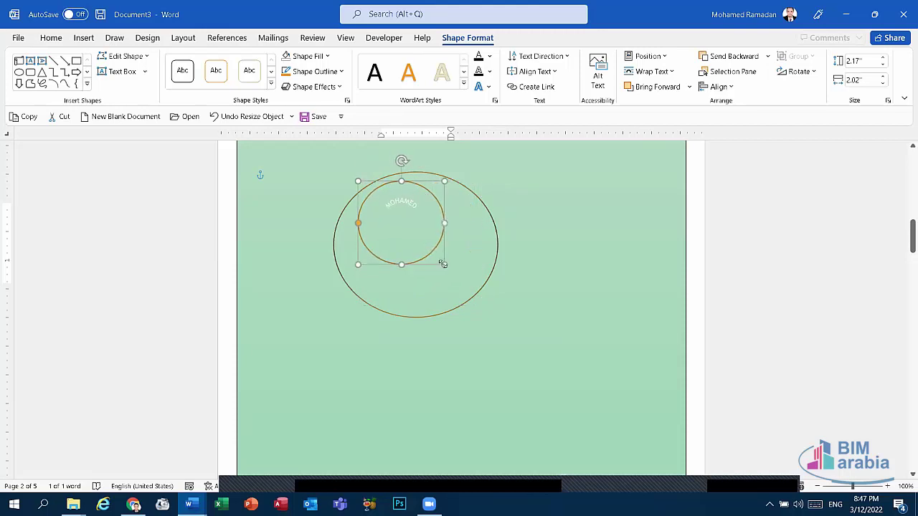
left_click_drag(372, 252, 444, 264)
left_click_drag(415, 182, 425, 195)
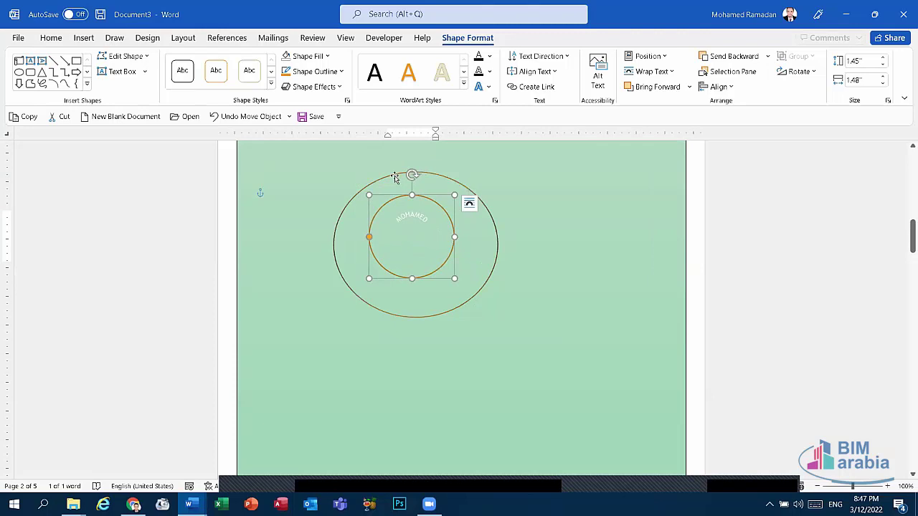
key("Delete")
left_click(465, 193)
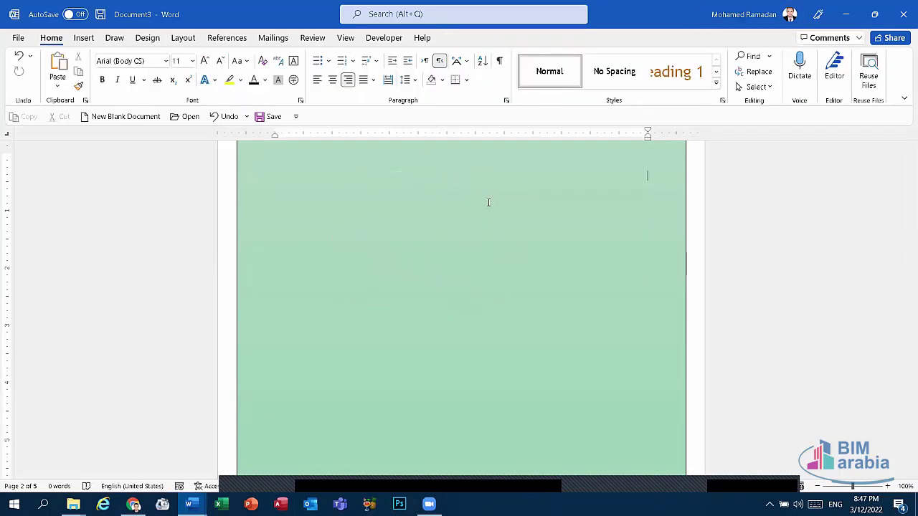
Close Document3 with Don't Save, then close the remaining windows to reveal the desktop.
left_click(903, 5)
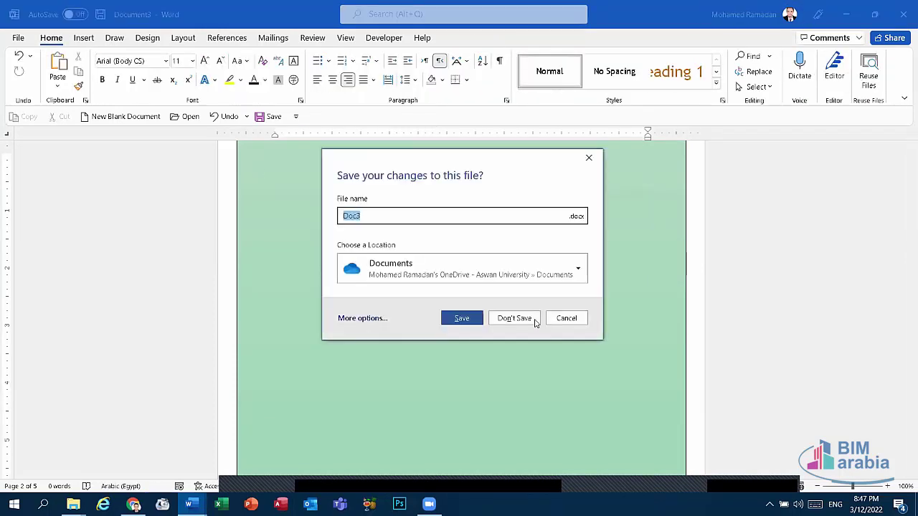
left_click(535, 322)
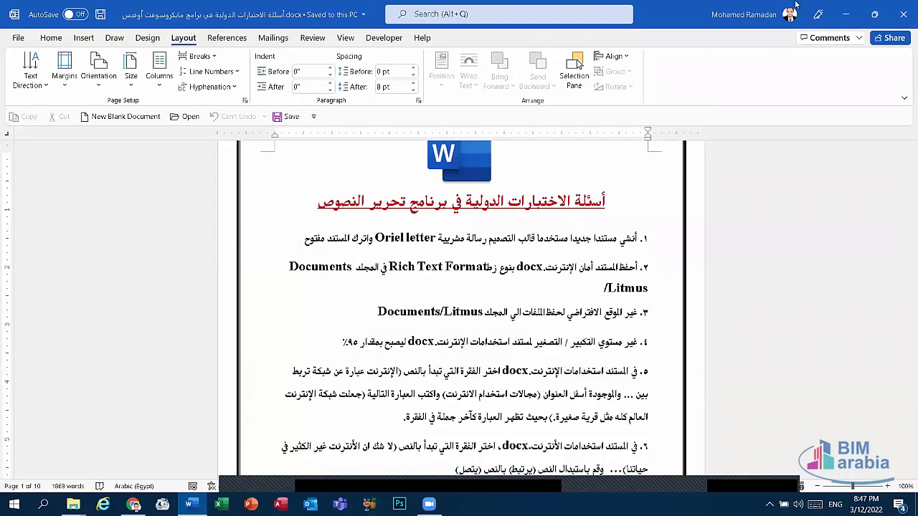
key("super+d")
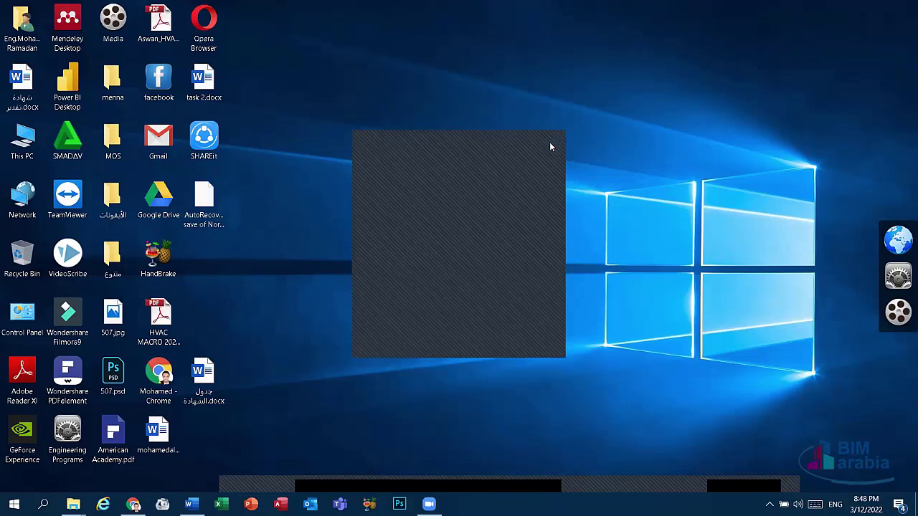
left_click(550, 144)
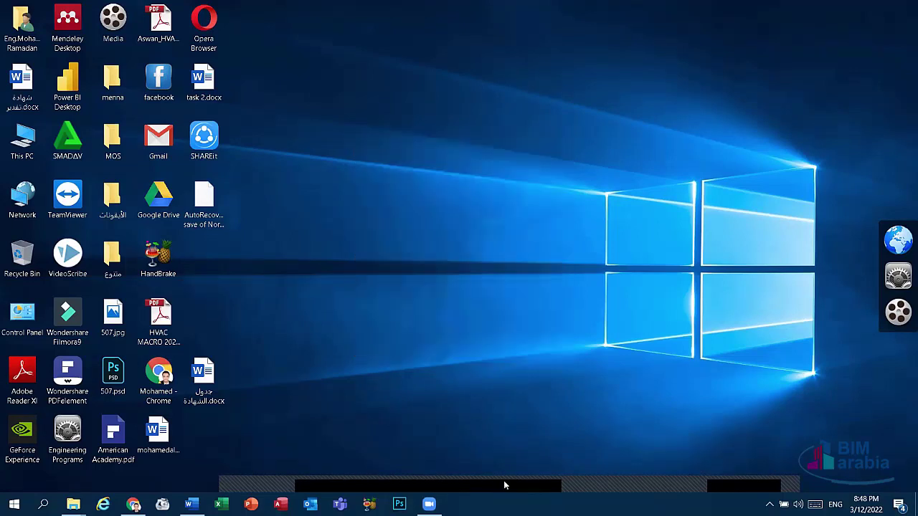